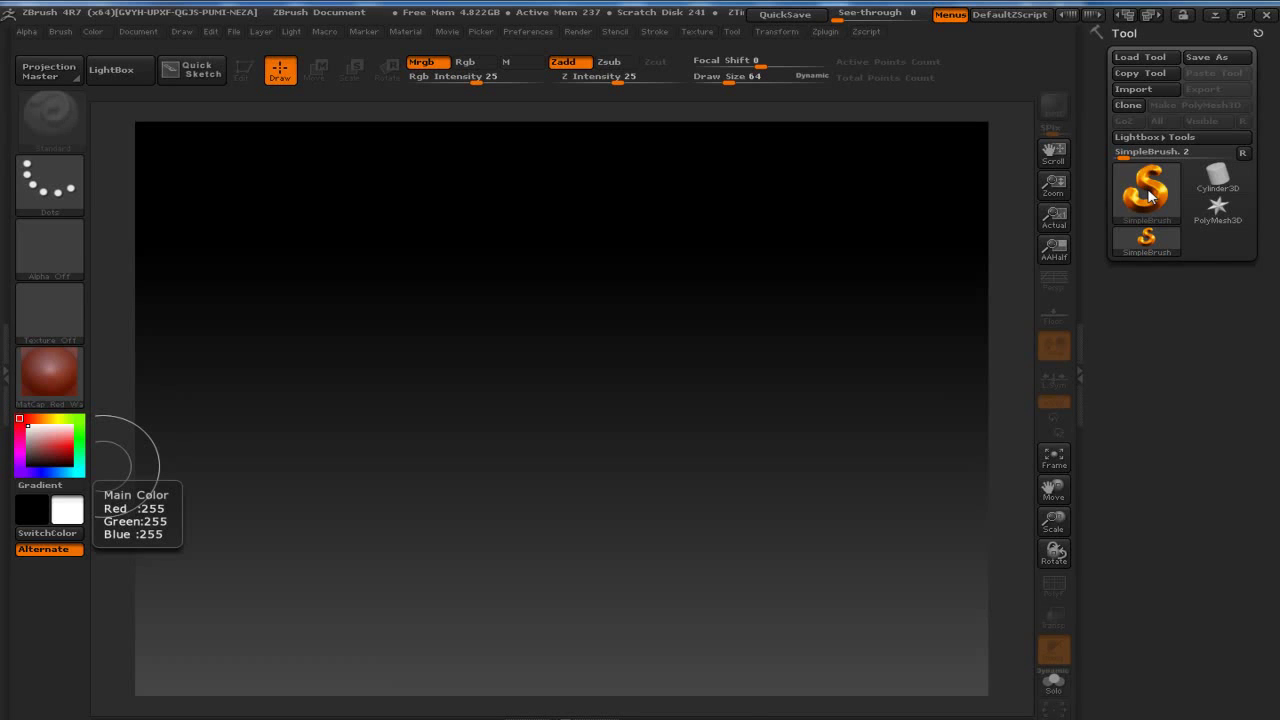
Draw a Cylinder3D primitive on the canvas in Edit mode with the PolyF wireframe showing.
{"action": "left_click", "coordinate": [1149, 196]}
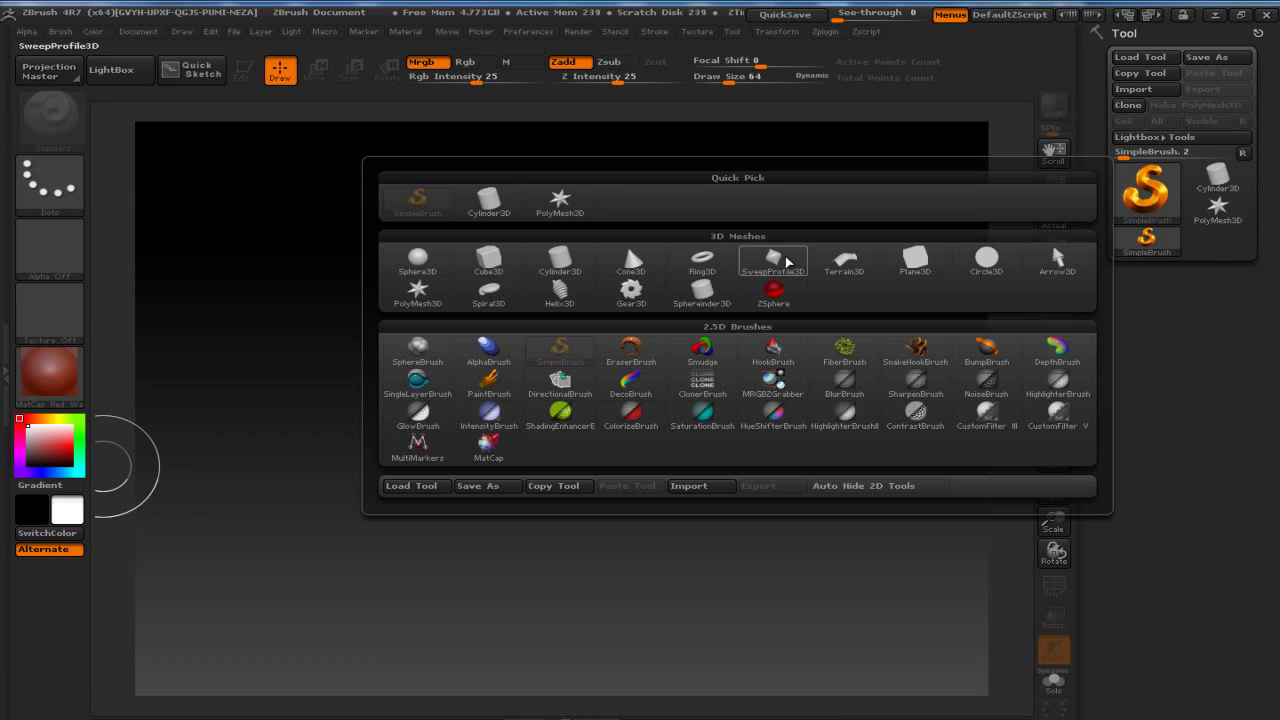
{"action": "left_click", "coordinate": [564, 272]}
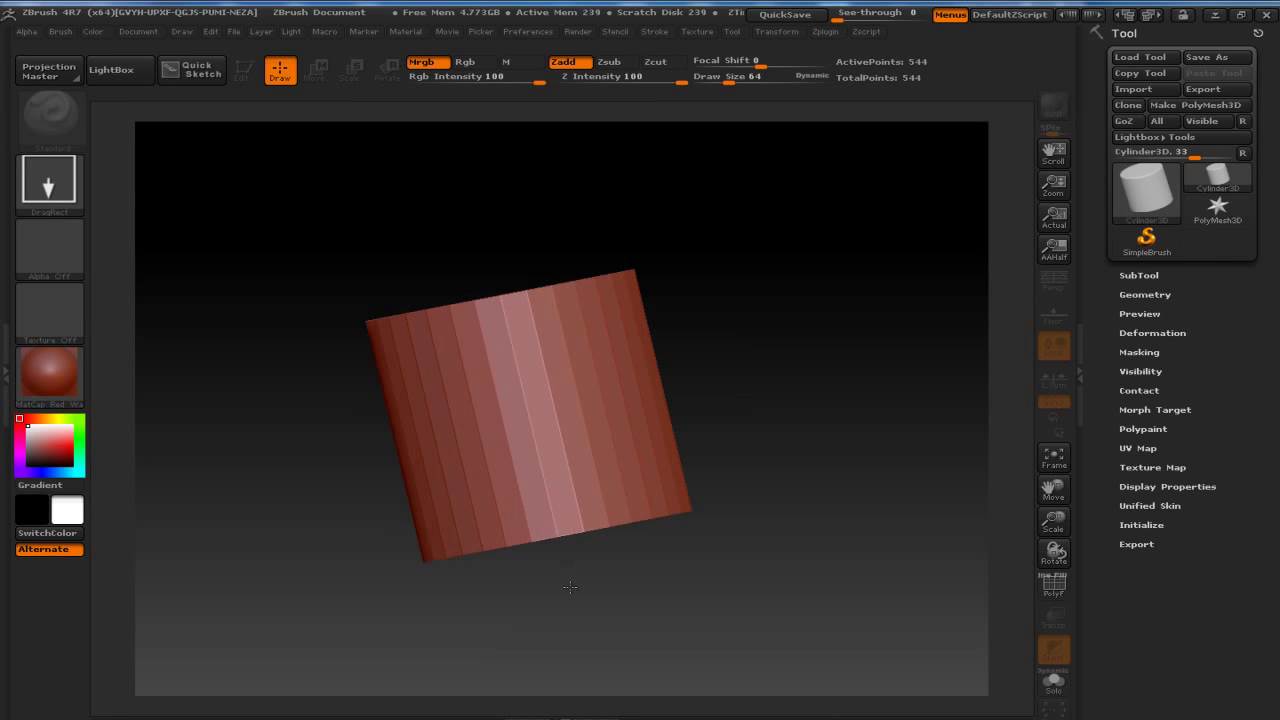
{"action": "left_click_drag", "start_coordinate": [523, 421], "coordinate": [578, 588]}
{"action": "key", "text": "t"}
{"action": "left_click_drag", "start_coordinate": [806, 428], "coordinate": [884, 447], "text": "shift"}
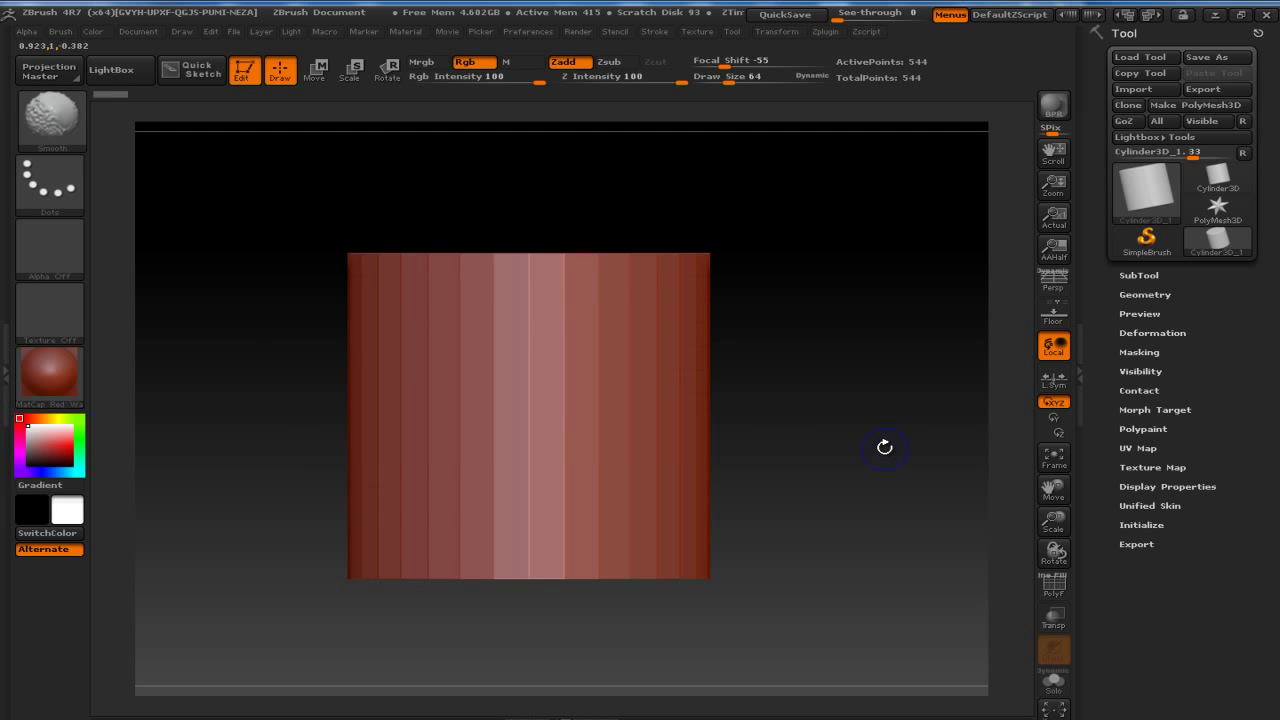
{"action": "key", "text": "shift+f"}
Expand the cylinder's Initialize settings (sizes 100, HDivide 32, VDivide 17) and snap back to front view.
{"action": "left_click_drag", "start_coordinate": [883, 451], "coordinate": [872, 447], "text": "alt"}
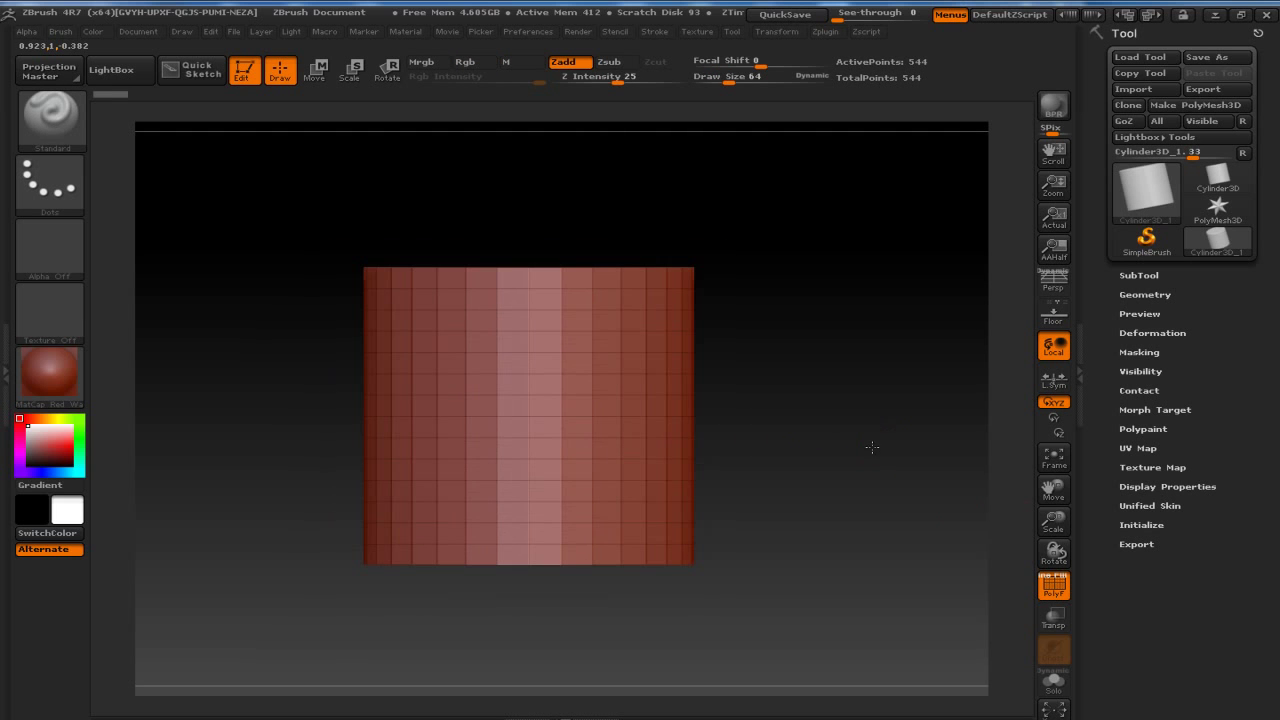
{"action": "left_click", "coordinate": [1157, 529]}
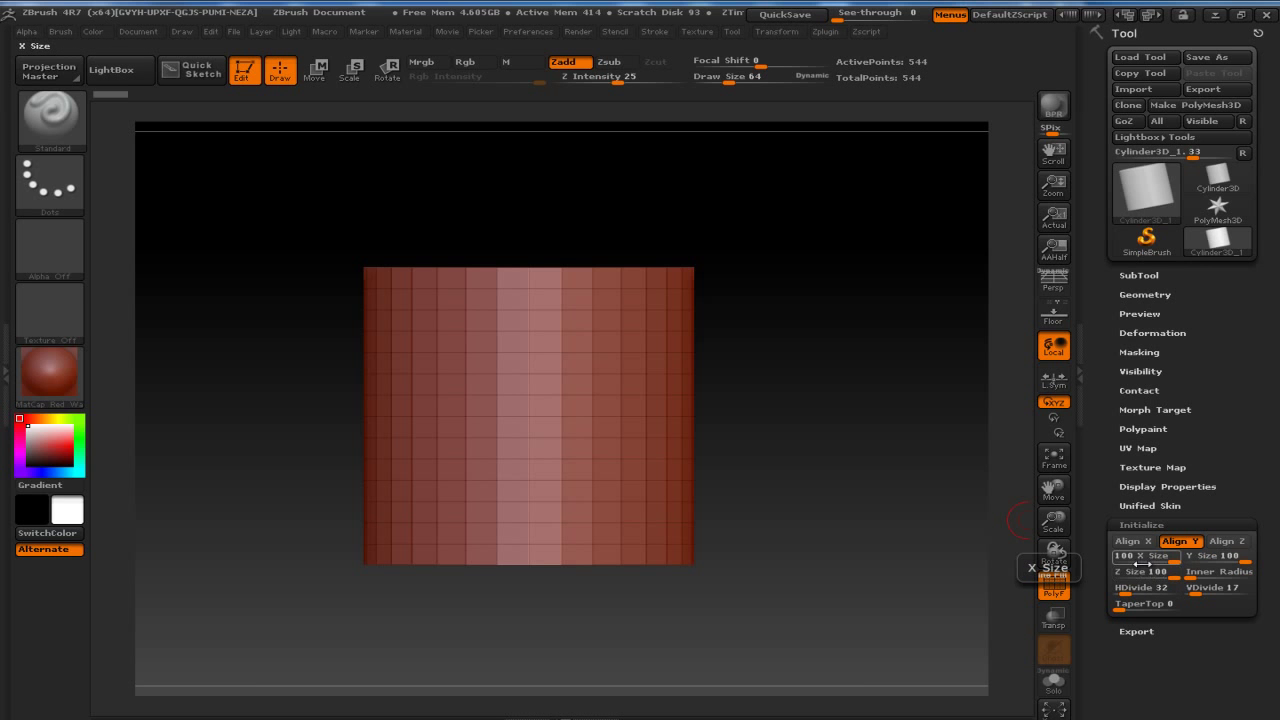
{"action": "left_click_drag", "start_coordinate": [900, 560], "coordinate": [915, 491]}
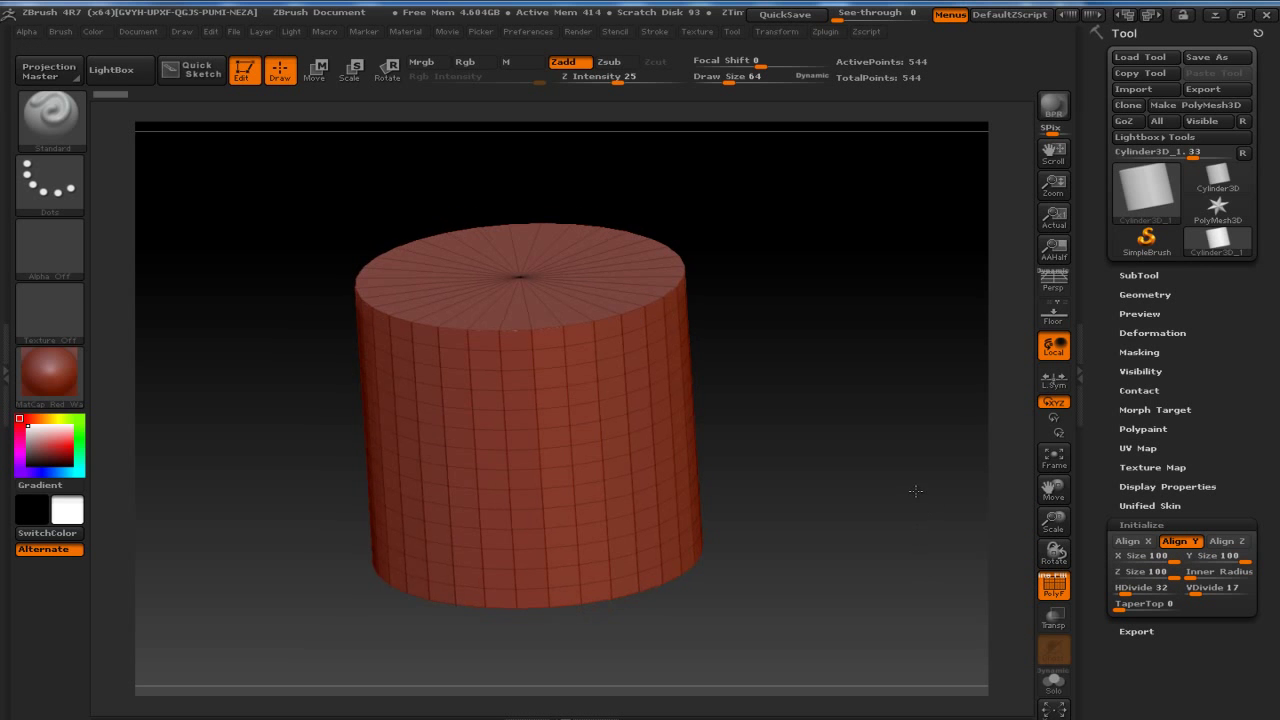
{"action": "key", "text": "shift"}
{"action": "mouse_move", "coordinate": [819, 401]}
{"action": "left_mouse_down", "text": "shift"}
{"action": "mouse_move", "coordinate": [855, 409]}
{"action": "mouse_move", "coordinate": [1030, 345]}
{"action": "left_mouse_up", "text": "shift"}
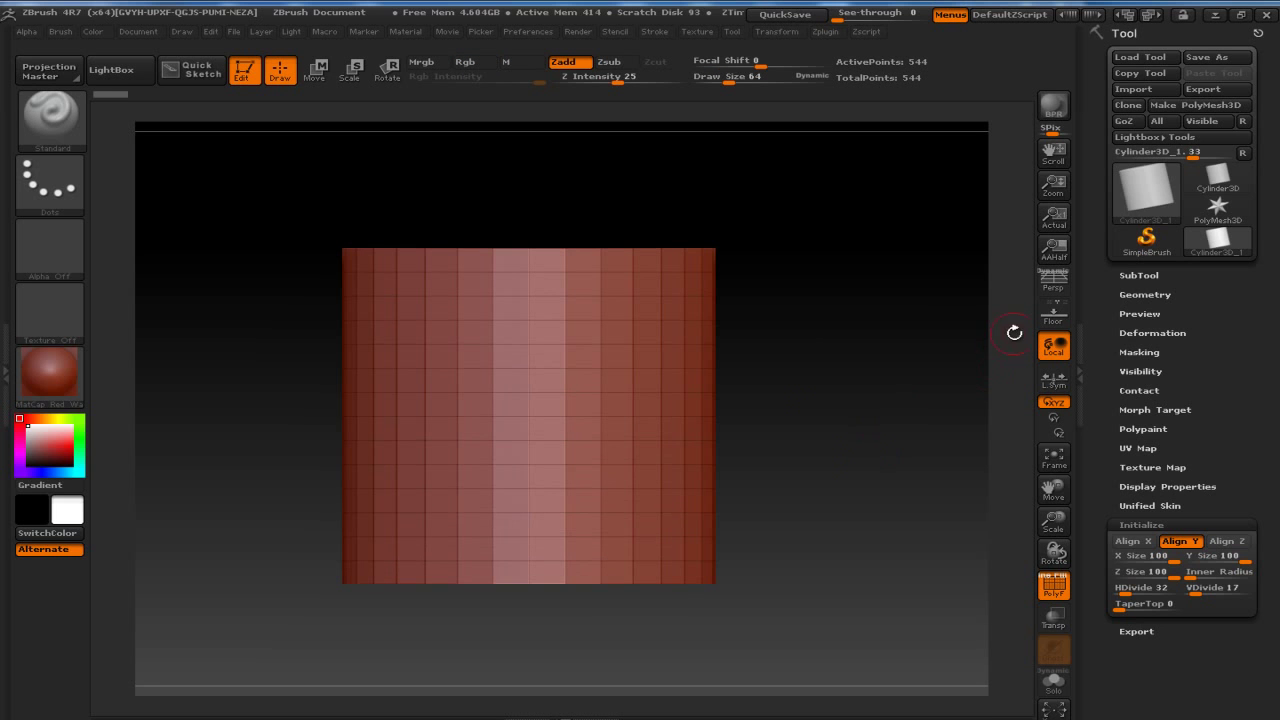
Make the cylinder a PolyMesh3D and ZRemesh it into an even 5,168-point quad grid.
{"action": "left_click", "coordinate": [1204, 114]}
{"action": "left_click_drag", "start_coordinate": [836, 355], "coordinate": [840, 441]}
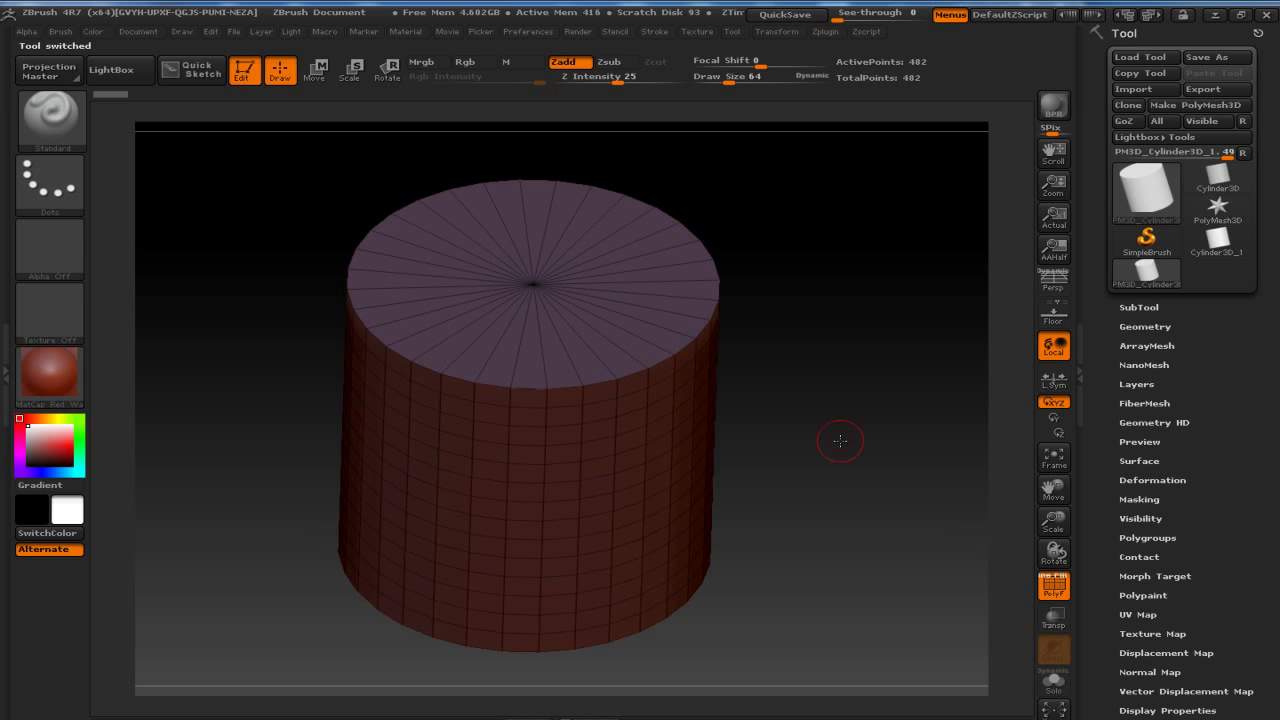
{"action": "left_click", "coordinate": [1147, 325]}
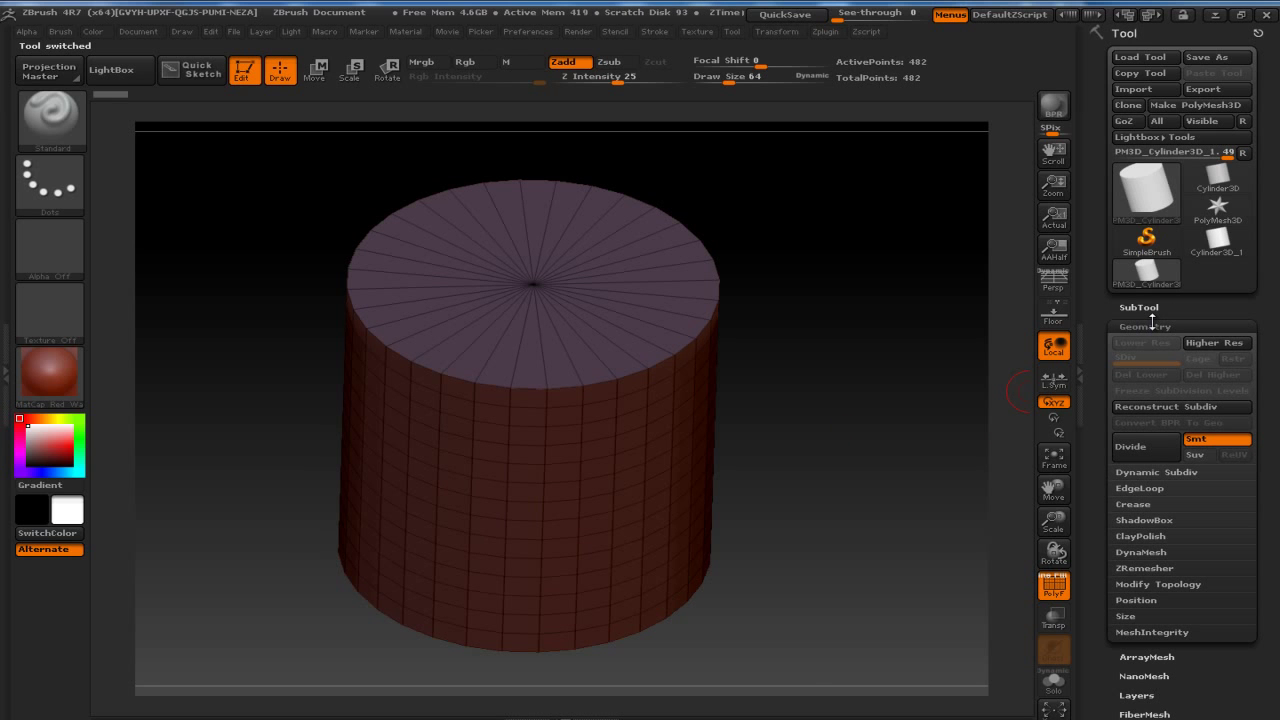
{"action": "left_click", "coordinate": [1157, 567]}
{"action": "left_click", "coordinate": [1148, 592]}
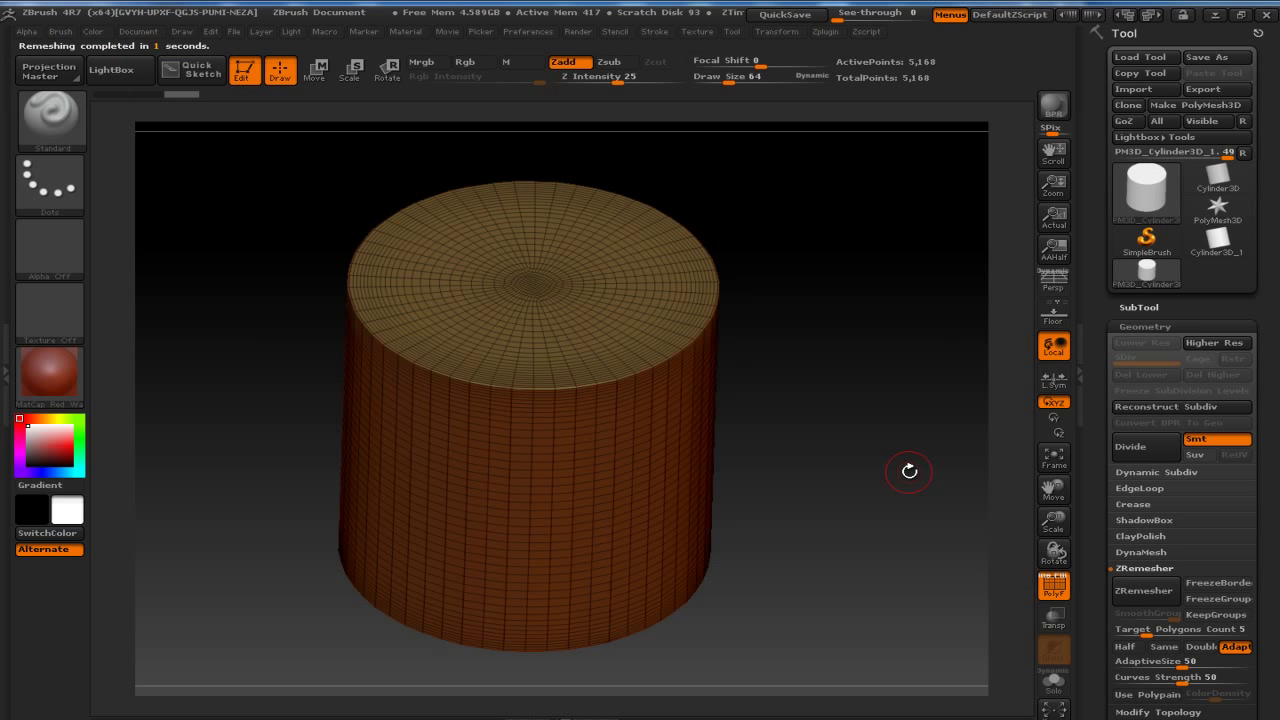
Raise the brush Focal Shift to 61 in a straight front view, then subdivide the cylinder.
{"action": "mouse_move", "coordinate": [857, 428]}
{"action": "left_mouse_down"}
{"action": "mouse_move", "coordinate": [866, 389]}
{"action": "mouse_move", "coordinate": [920, 409]}
{"action": "mouse_move", "coordinate": [903, 423]}
{"action": "mouse_move", "coordinate": [909, 438]}
{"action": "left_mouse_up"}
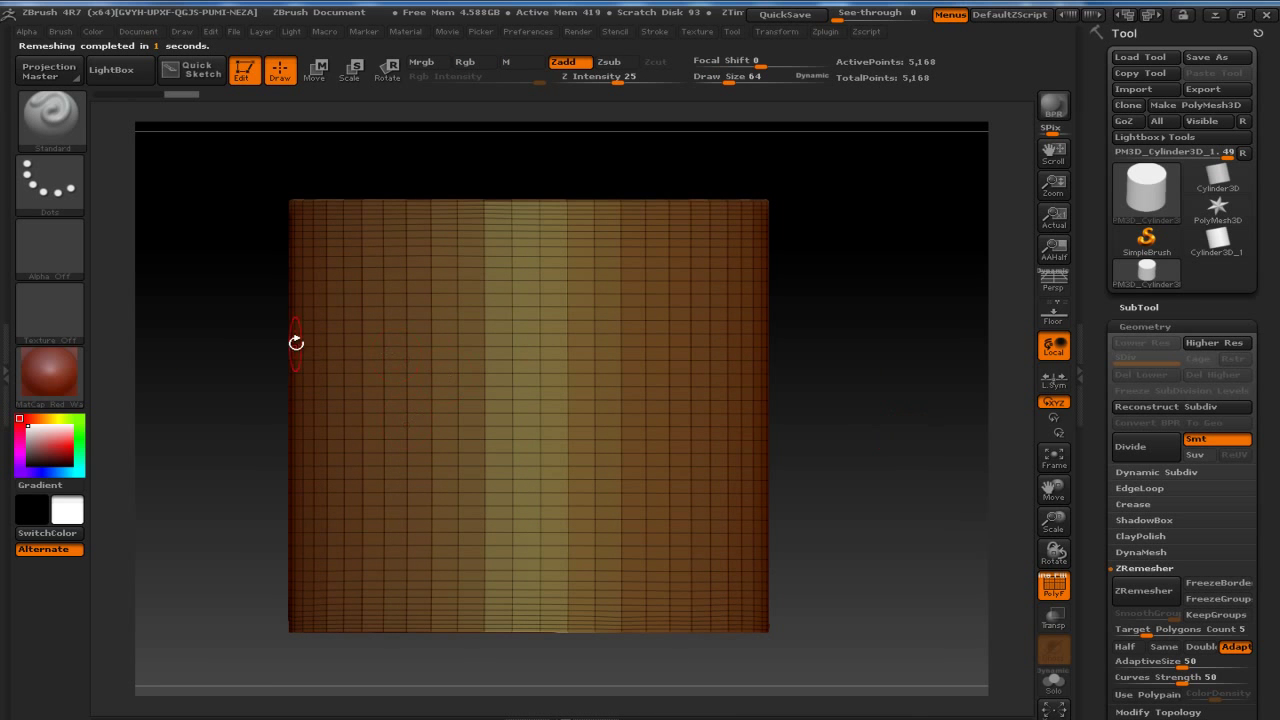
{"action": "mouse_move", "coordinate": [733, 372]}
{"action": "left_mouse_down", "text": "alt"}
{"action": "mouse_move", "coordinate": [797, 363]}
{"action": "mouse_move", "coordinate": [849, 434]}
{"action": "mouse_move", "coordinate": [877, 363]}
{"action": "mouse_move", "coordinate": [848, 382]}
{"action": "mouse_move", "coordinate": [871, 306]}
{"action": "mouse_move", "coordinate": [886, 377]}
{"action": "mouse_move", "coordinate": [913, 344]}
{"action": "left_mouse_up", "text": "alt"}
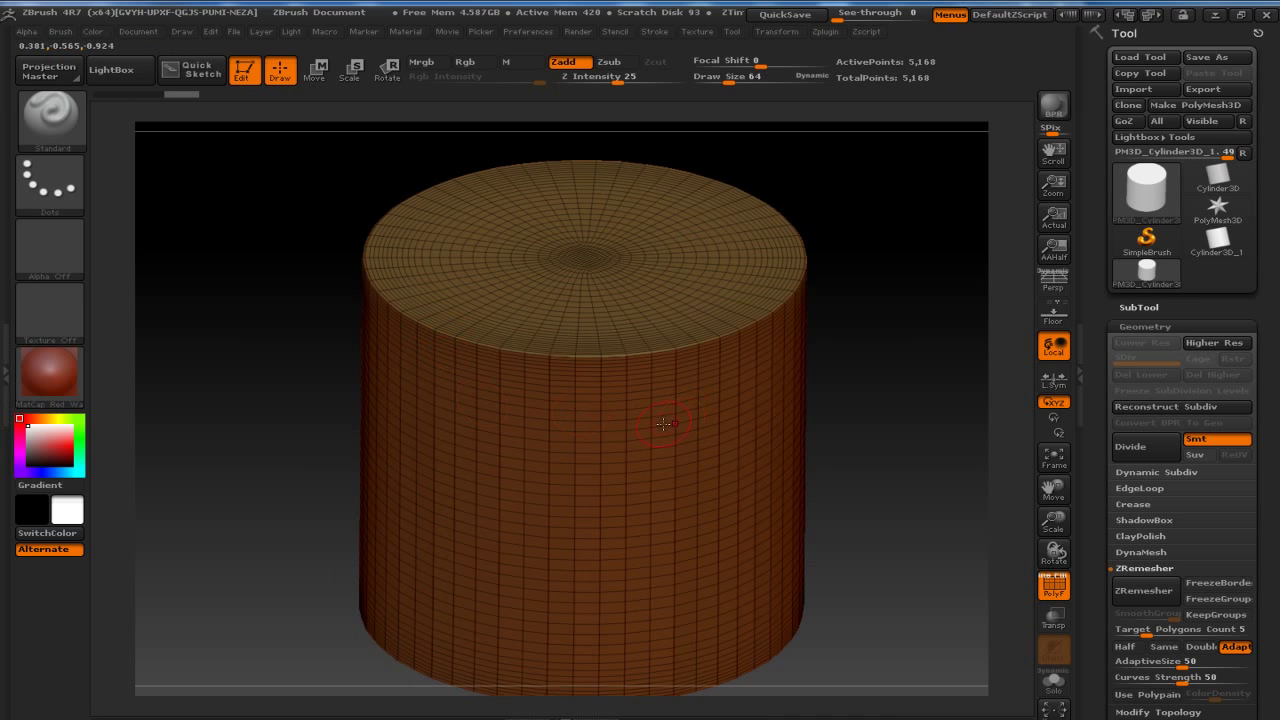
{"action": "left_click_drag", "start_coordinate": [769, 393], "coordinate": [797, 362], "text": "shift"}
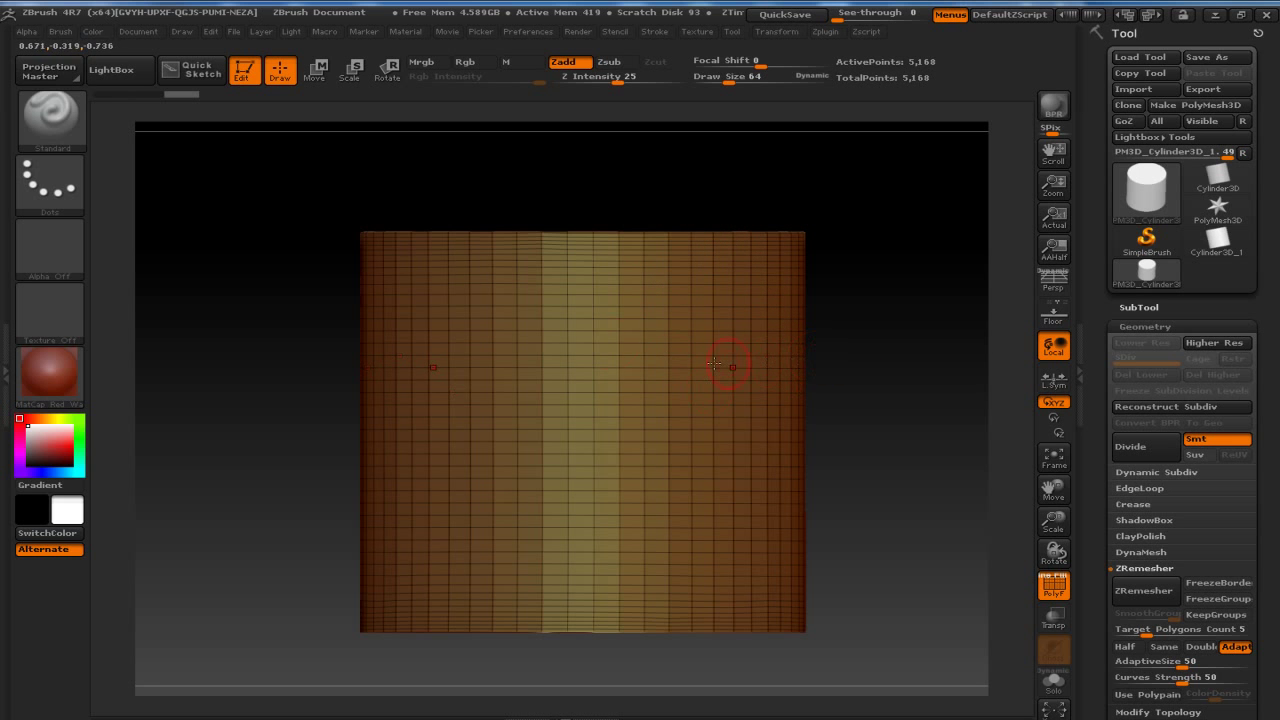
{"action": "left_click", "coordinate": [60, 135]}
{"action": "key", "text": "space"}
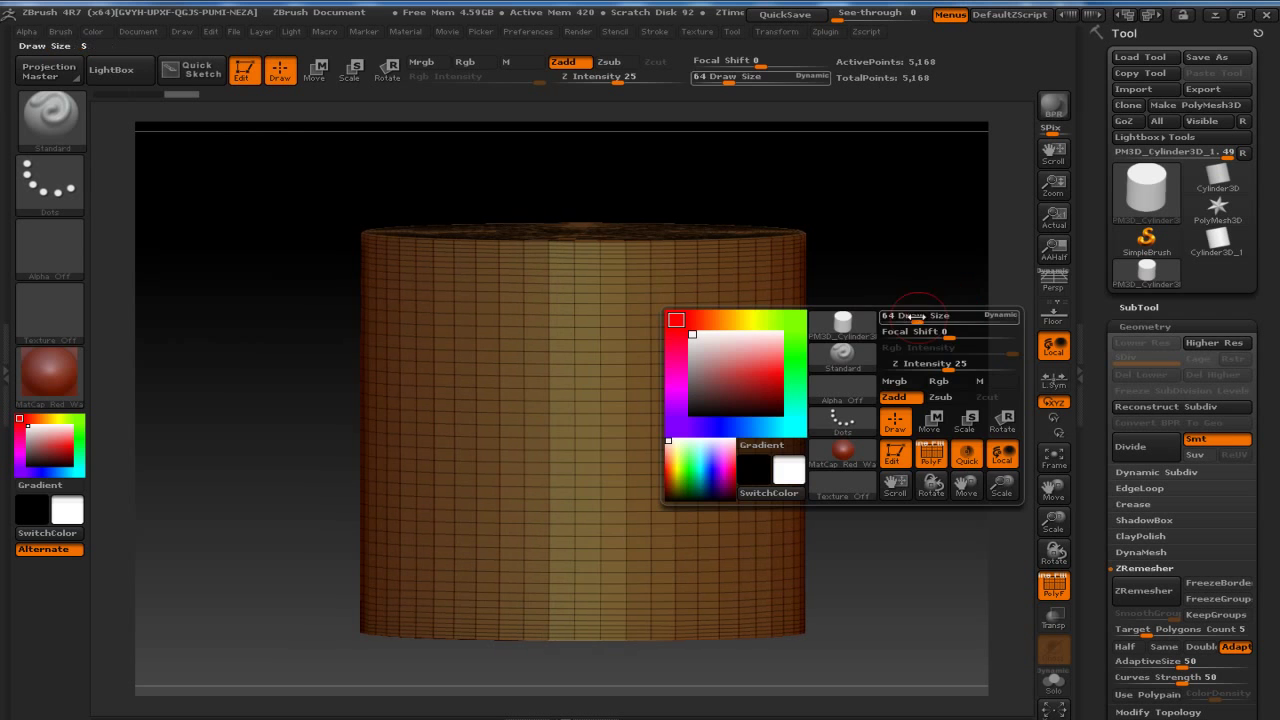
{"action": "left_click_drag", "start_coordinate": [918, 334], "coordinate": [988, 336]}
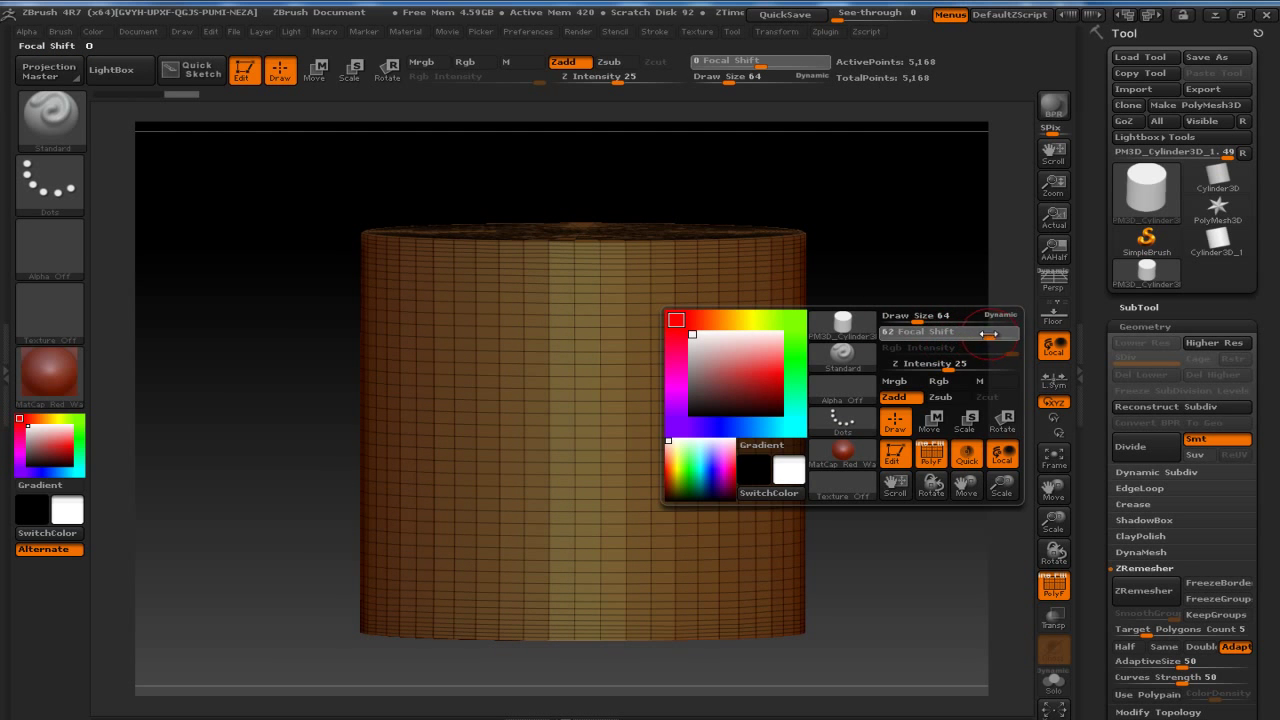
{"action": "left_click_drag", "start_coordinate": [871, 329], "coordinate": [894, 323], "text": "shift"}
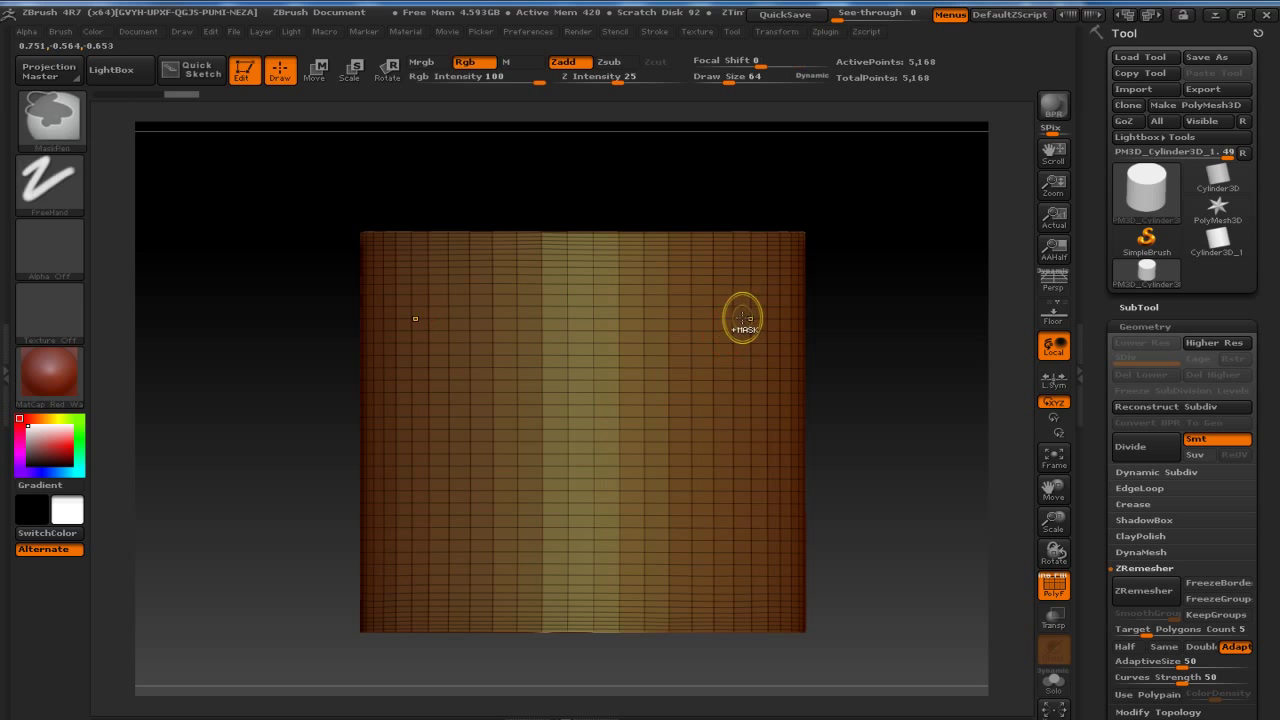
{"action": "key", "text": "ctrl+d"}
Hide the wireframe and carve symmetric brow, hook, head-outline and inverted-V grooves into the front.
{"action": "key", "text": "shift+f"}
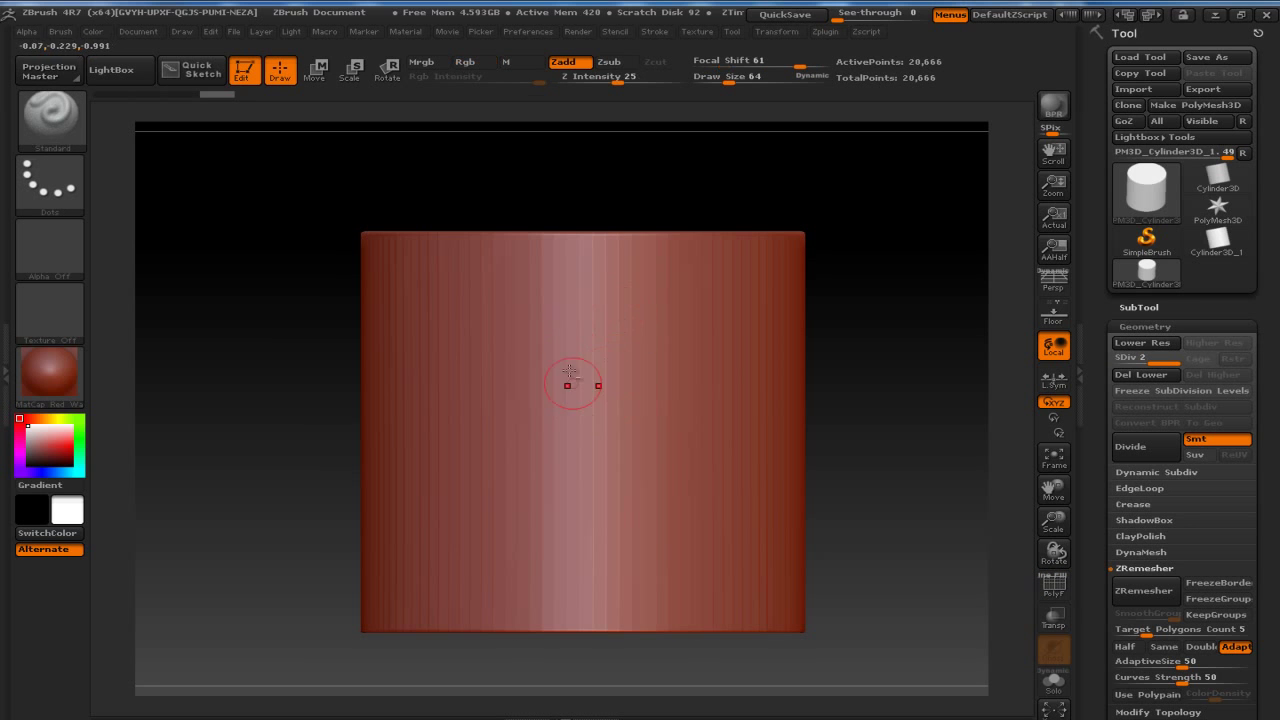
{"action": "left_click_drag", "start_coordinate": [530, 336], "coordinate": [530, 329]}
{"action": "left_click_drag", "start_coordinate": [465, 285], "coordinate": [508, 352]}
{"action": "left_click_drag", "start_coordinate": [570, 245], "coordinate": [572, 300]}
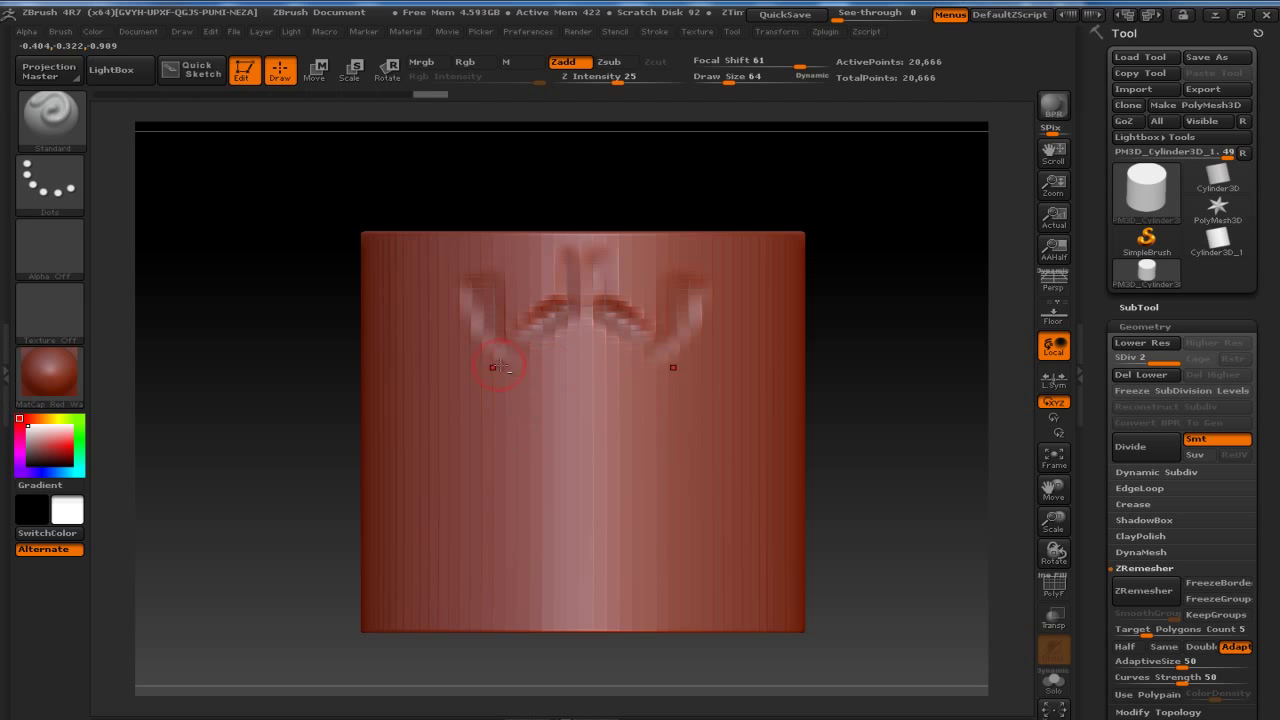
{"action": "mouse_move", "coordinate": [516, 387]}
{"action": "left_mouse_down"}
{"action": "mouse_move", "coordinate": [550, 420]}
{"action": "mouse_move", "coordinate": [537, 409]}
{"action": "mouse_move", "coordinate": [503, 457]}
{"action": "mouse_move", "coordinate": [421, 410]}
{"action": "mouse_move", "coordinate": [462, 480]}
{"action": "left_mouse_up"}
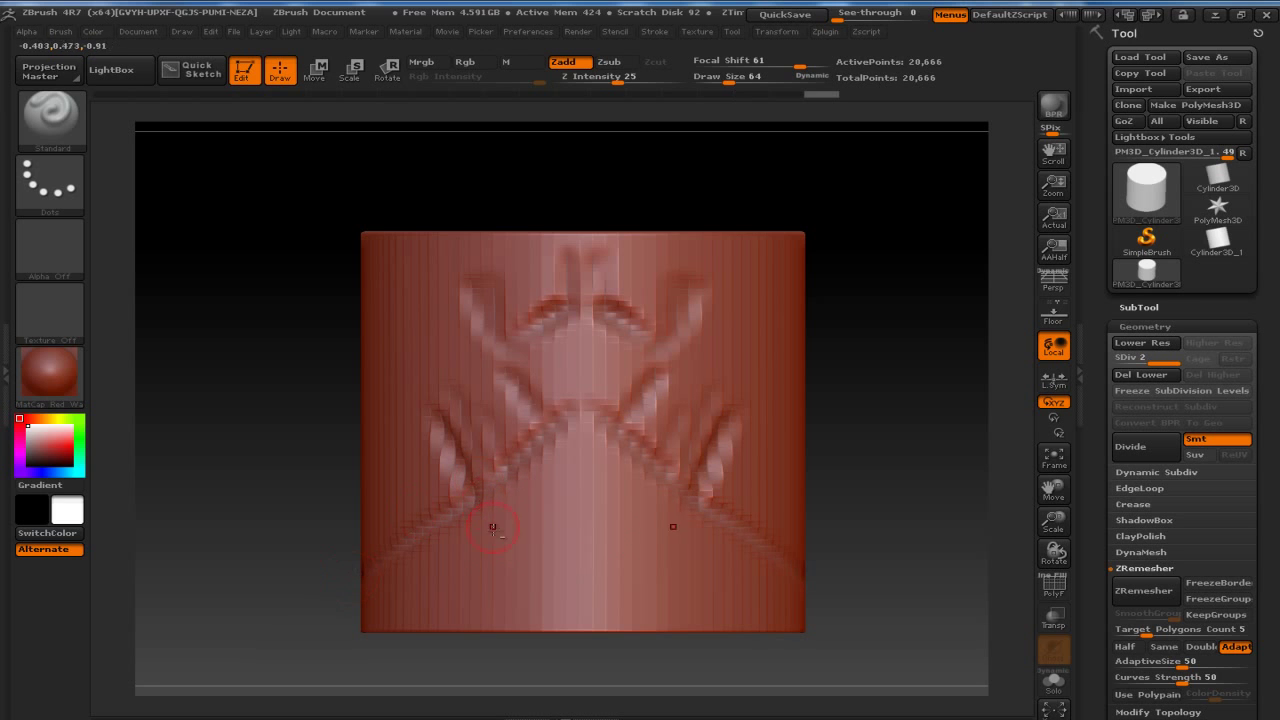
{"action": "left_click_drag", "start_coordinate": [577, 540], "coordinate": [408, 650]}
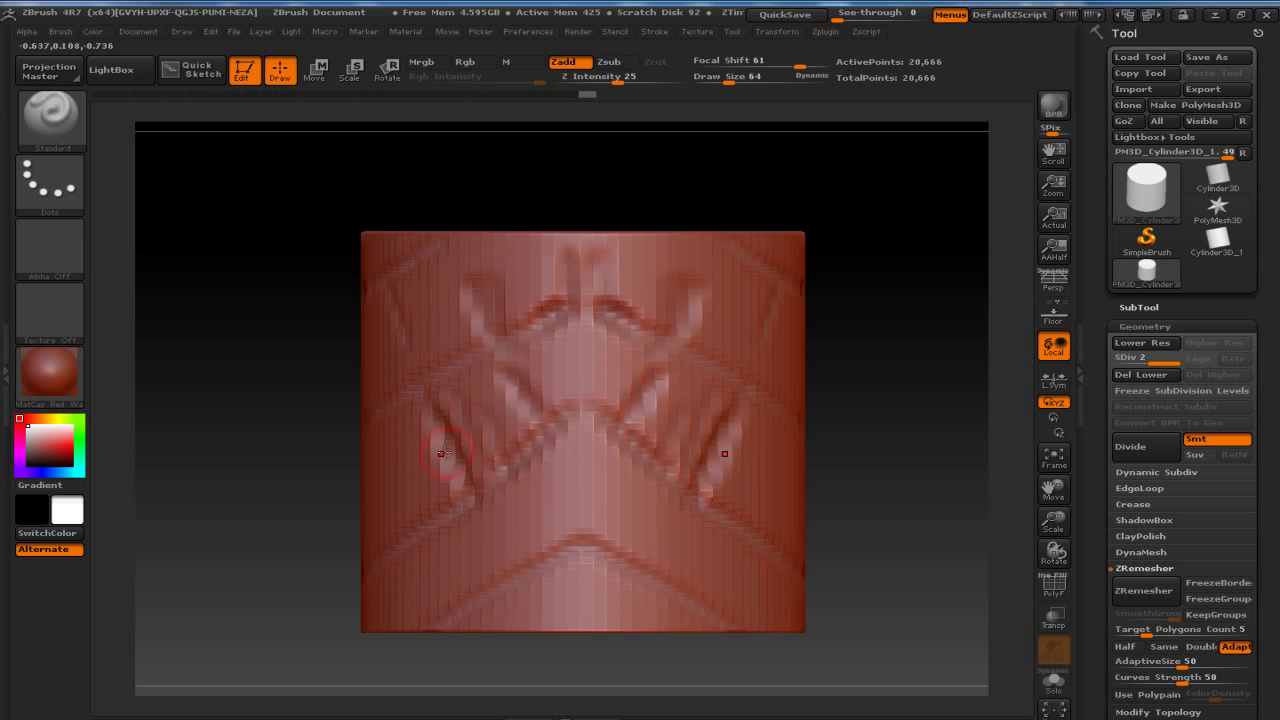
Add a down-left diagonal groove on the front and orbit to check the pattern from several angles.
{"action": "left_click_drag", "start_coordinate": [820, 460], "coordinate": [849, 395]}
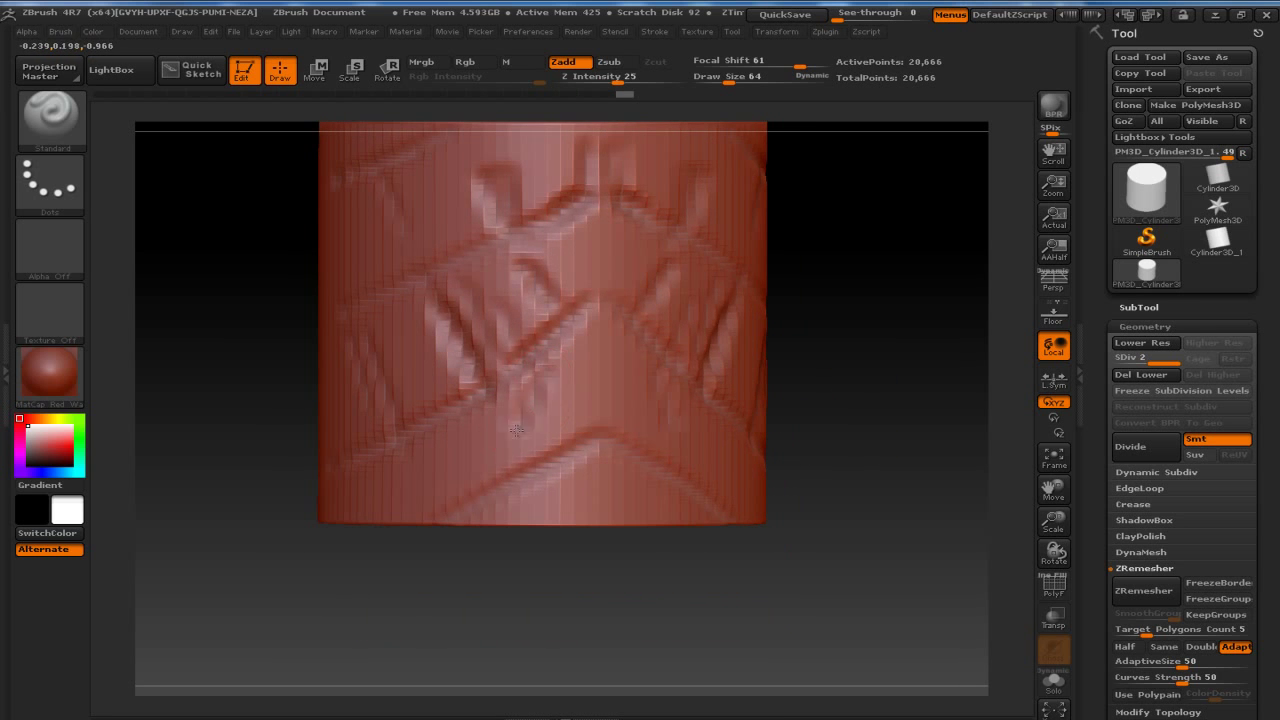
{"action": "left_click_drag", "start_coordinate": [540, 368], "coordinate": [498, 470]}
{"action": "mouse_move", "coordinate": [838, 424]}
{"action": "left_mouse_down"}
{"action": "mouse_move", "coordinate": [943, 371]}
{"action": "mouse_move", "coordinate": [880, 480]}
{"action": "mouse_move", "coordinate": [835, 347]}
{"action": "mouse_move", "coordinate": [863, 423]}
{"action": "mouse_move", "coordinate": [920, 429]}
{"action": "mouse_move", "coordinate": [917, 360]}
{"action": "mouse_move", "coordinate": [866, 343]}
{"action": "mouse_move", "coordinate": [894, 337]}
{"action": "left_mouse_up"}
{"action": "mouse_move", "coordinate": [525, 323]}
{"action": "left_mouse_down"}
{"action": "mouse_move", "coordinate": [846, 389]}
{"action": "mouse_move", "coordinate": [889, 357]}
{"action": "mouse_move", "coordinate": [840, 254]}
{"action": "mouse_move", "coordinate": [800, 443]}
{"action": "mouse_move", "coordinate": [823, 331]}
{"action": "left_mouse_up"}
{"action": "mouse_move", "coordinate": [737, 429]}
{"action": "left_mouse_down"}
{"action": "mouse_move", "coordinate": [740, 354]}
{"action": "mouse_move", "coordinate": [763, 400]}
{"action": "mouse_move", "coordinate": [849, 374]}
{"action": "mouse_move", "coordinate": [887, 378]}
{"action": "left_mouse_up"}
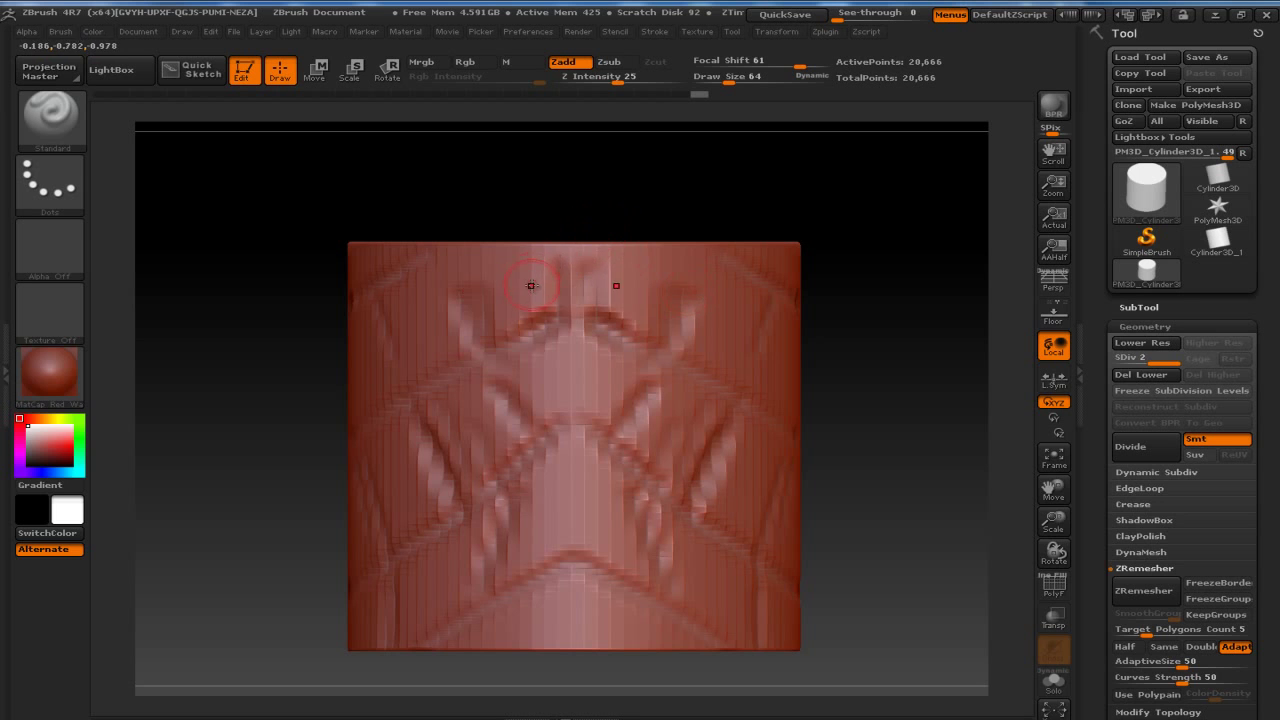
Switch to ClayBuildup and build mirrored clay masses across the upper front and centre.
{"action": "key", "text": "b"}
{"action": "left_click", "coordinate": [132, 329]}
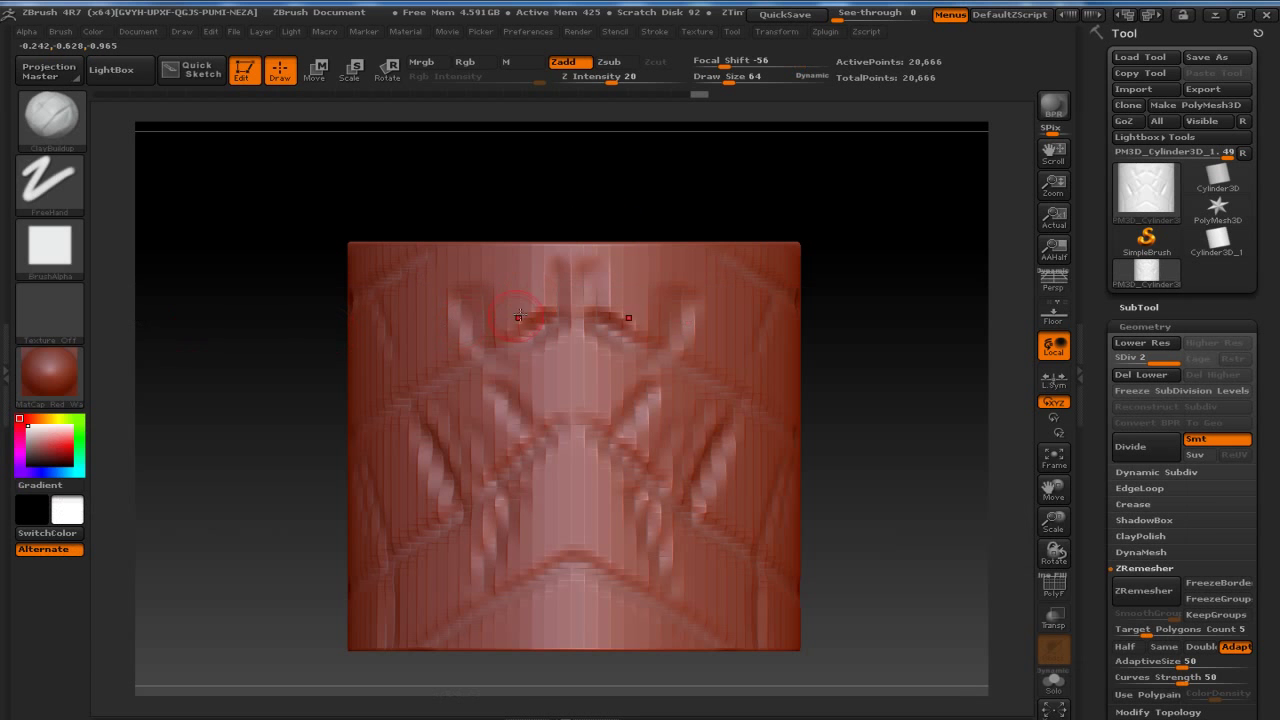
{"action": "mouse_move", "coordinate": [505, 300]}
{"action": "left_mouse_down"}
{"action": "mouse_move", "coordinate": [504, 263]}
{"action": "mouse_move", "coordinate": [510, 350]}
{"action": "left_mouse_up"}
{"action": "mouse_move", "coordinate": [405, 275]}
{"action": "left_mouse_down"}
{"action": "mouse_move", "coordinate": [412, 342]}
{"action": "mouse_move", "coordinate": [440, 315]}
{"action": "mouse_move", "coordinate": [410, 325]}
{"action": "mouse_move", "coordinate": [427, 357]}
{"action": "left_mouse_up"}
{"action": "mouse_move", "coordinate": [535, 365]}
{"action": "left_mouse_down"}
{"action": "mouse_move", "coordinate": [578, 420]}
{"action": "mouse_move", "coordinate": [566, 328]}
{"action": "left_mouse_up"}
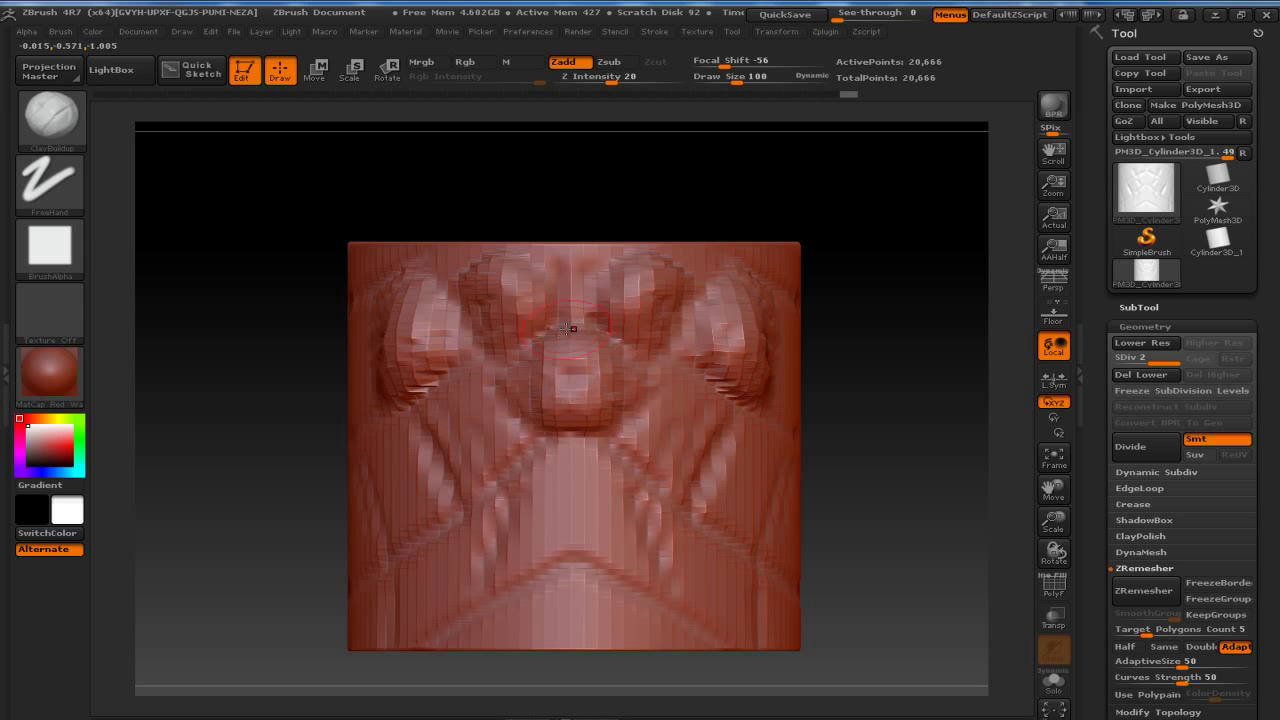
Build clay mounds below the centre, along the bottom and edges, then rotate to the smooth side.
{"action": "mouse_move", "coordinate": [575, 472]}
{"action": "left_mouse_down"}
{"action": "mouse_move", "coordinate": [541, 487]}
{"action": "mouse_move", "coordinate": [575, 515]}
{"action": "mouse_move", "coordinate": [560, 535]}
{"action": "mouse_move", "coordinate": [405, 585]}
{"action": "mouse_move", "coordinate": [420, 612]}
{"action": "mouse_move", "coordinate": [440, 605]}
{"action": "left_mouse_up"}
{"action": "mouse_move", "coordinate": [536, 611]}
{"action": "left_mouse_down"}
{"action": "mouse_move", "coordinate": [500, 625]}
{"action": "mouse_move", "coordinate": [545, 615]}
{"action": "mouse_move", "coordinate": [530, 630]}
{"action": "mouse_move", "coordinate": [481, 643]}
{"action": "left_mouse_up"}
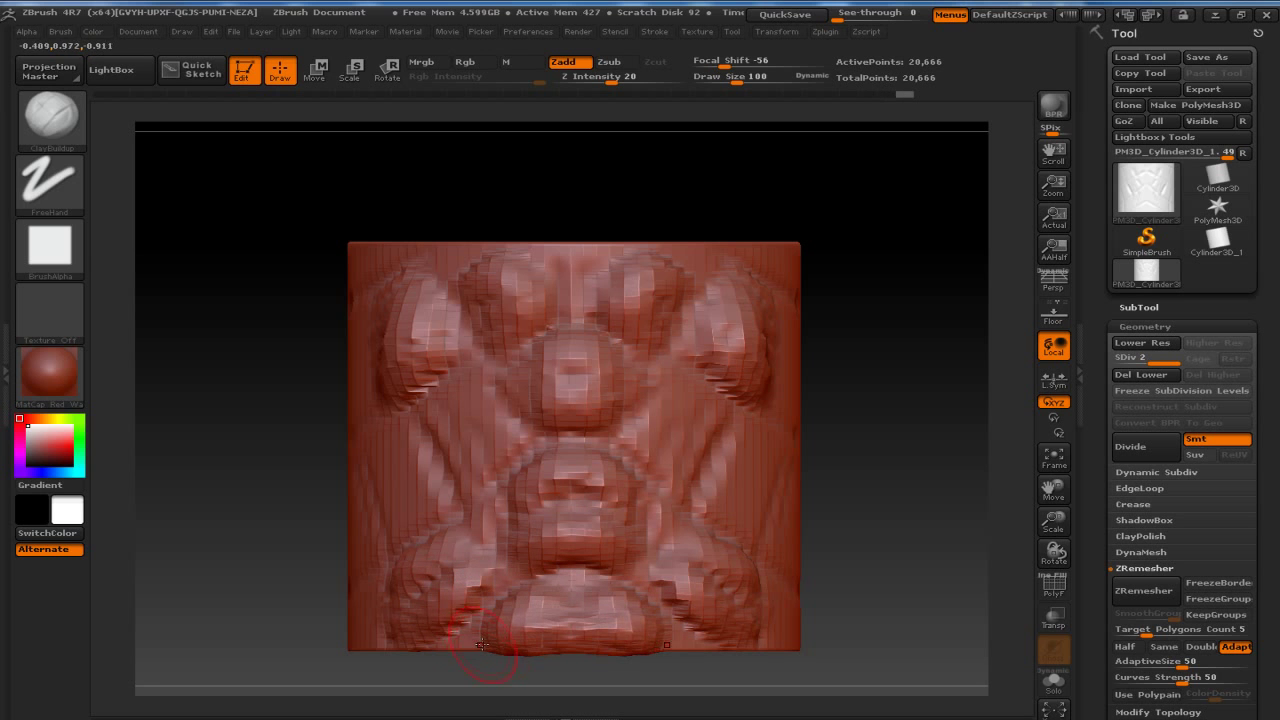
{"action": "mouse_move", "coordinate": [496, 410]}
{"action": "left_mouse_down"}
{"action": "mouse_move", "coordinate": [468, 418]}
{"action": "mouse_move", "coordinate": [478, 480]}
{"action": "mouse_move", "coordinate": [485, 420]}
{"action": "left_mouse_up"}
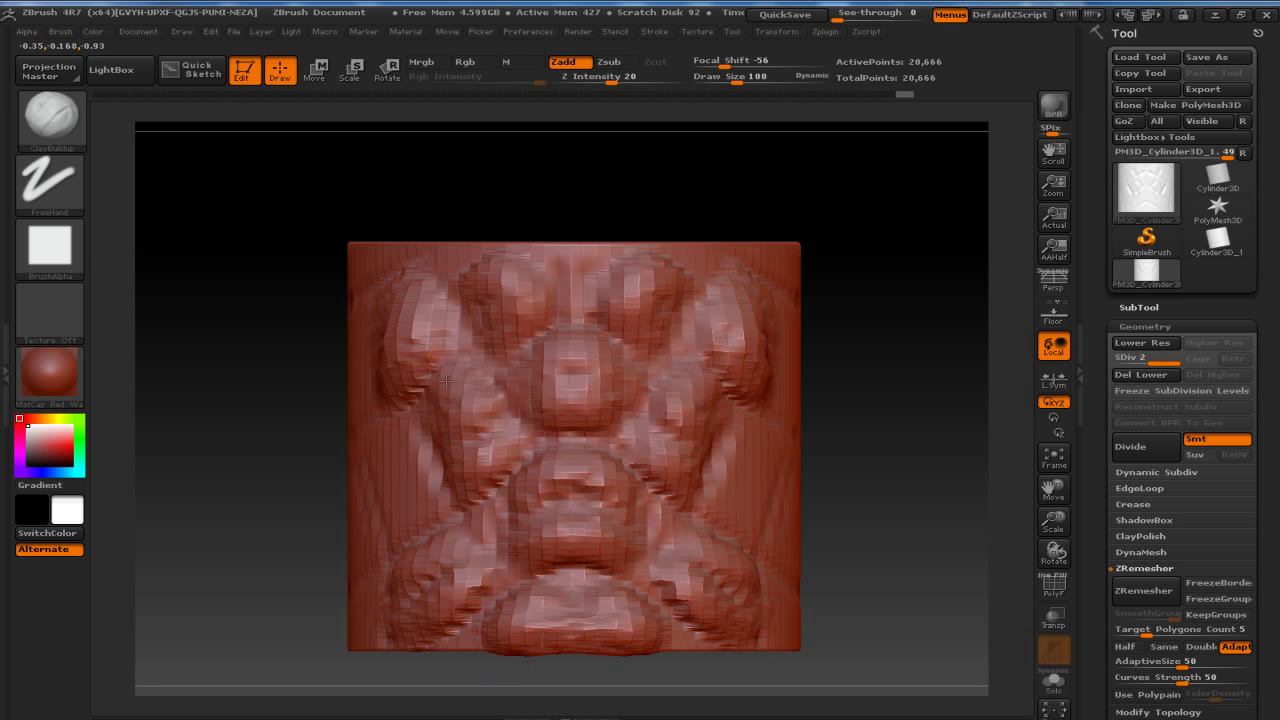
{"action": "left_click_drag", "start_coordinate": [381, 453], "coordinate": [410, 520]}
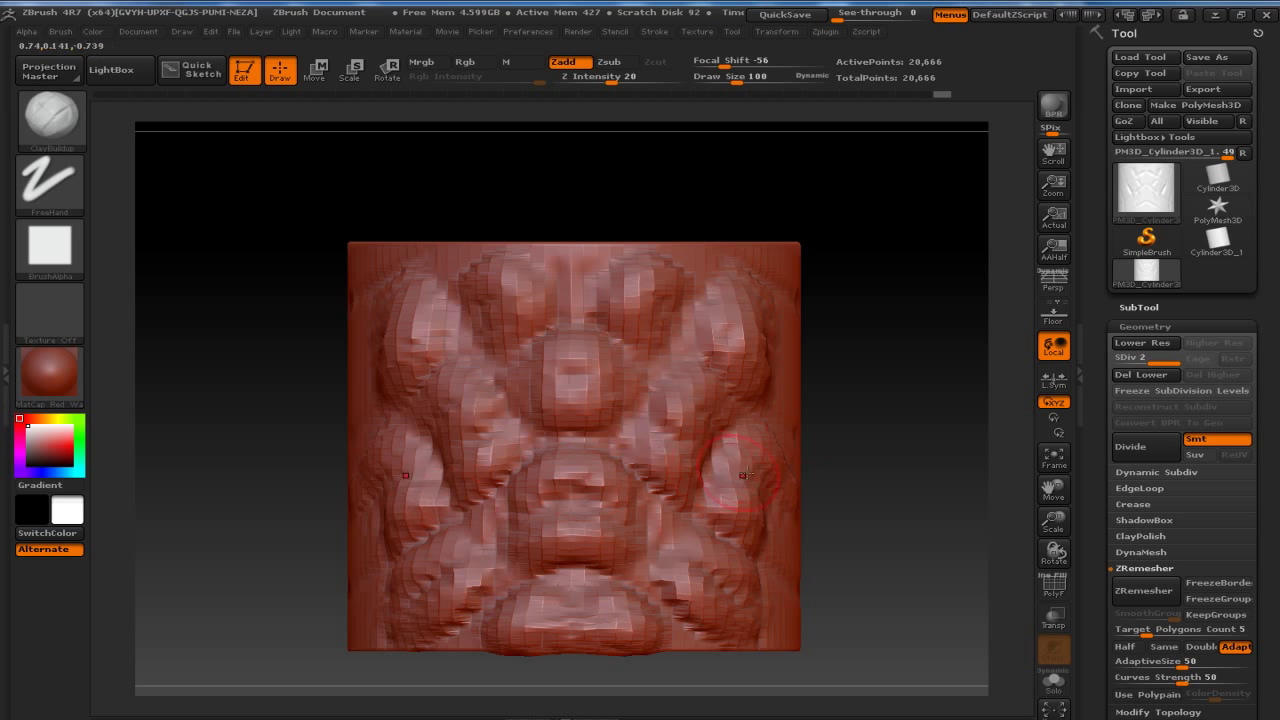
{"action": "left_click_drag", "start_coordinate": [915, 375], "coordinate": [851, 403]}
{"action": "mouse_move", "coordinate": [850, 345]}
{"action": "left_mouse_down"}
{"action": "mouse_move", "coordinate": [757, 362]}
{"action": "mouse_move", "coordinate": [697, 402]}
{"action": "mouse_move", "coordinate": [720, 345]}
{"action": "mouse_move", "coordinate": [700, 420]}
{"action": "mouse_move", "coordinate": [705, 360]}
{"action": "mouse_move", "coordinate": [707, 391]}
{"action": "left_mouse_up"}
{"action": "mouse_move", "coordinate": [862, 388]}
{"action": "left_mouse_down"}
{"action": "mouse_move", "coordinate": [929, 363]}
{"action": "mouse_move", "coordinate": [928, 380]}
{"action": "mouse_move", "coordinate": [948, 384]}
{"action": "mouse_move", "coordinate": [904, 361]}
{"action": "left_mouse_up"}
Return to the Standard brush, try an inverted-V groove on the smooth side, then undo it.
{"action": "key", "text": "b"}
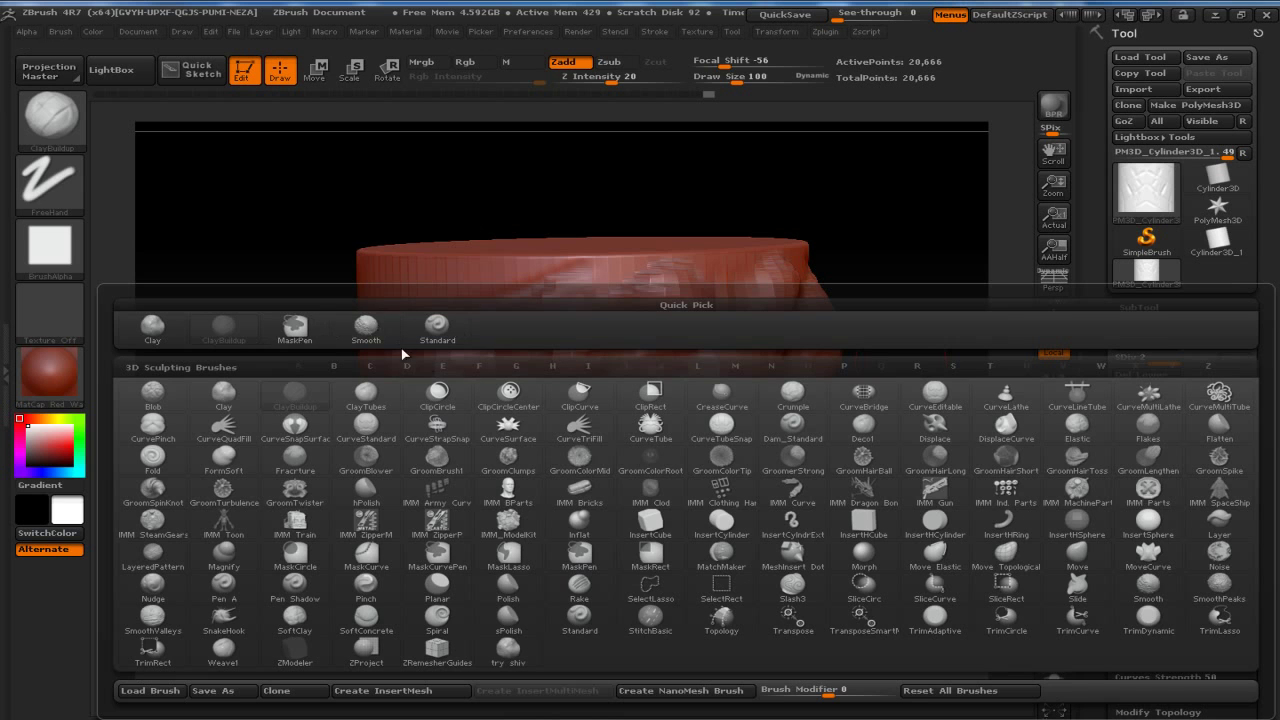
{"action": "left_click", "coordinate": [438, 340]}
{"action": "mouse_move", "coordinate": [651, 194]}
{"action": "left_mouse_down"}
{"action": "mouse_move", "coordinate": [714, 200]}
{"action": "mouse_move", "coordinate": [566, 209]}
{"action": "mouse_move", "coordinate": [394, 306]}
{"action": "mouse_move", "coordinate": [497, 254]}
{"action": "mouse_move", "coordinate": [280, 300]}
{"action": "left_mouse_up"}
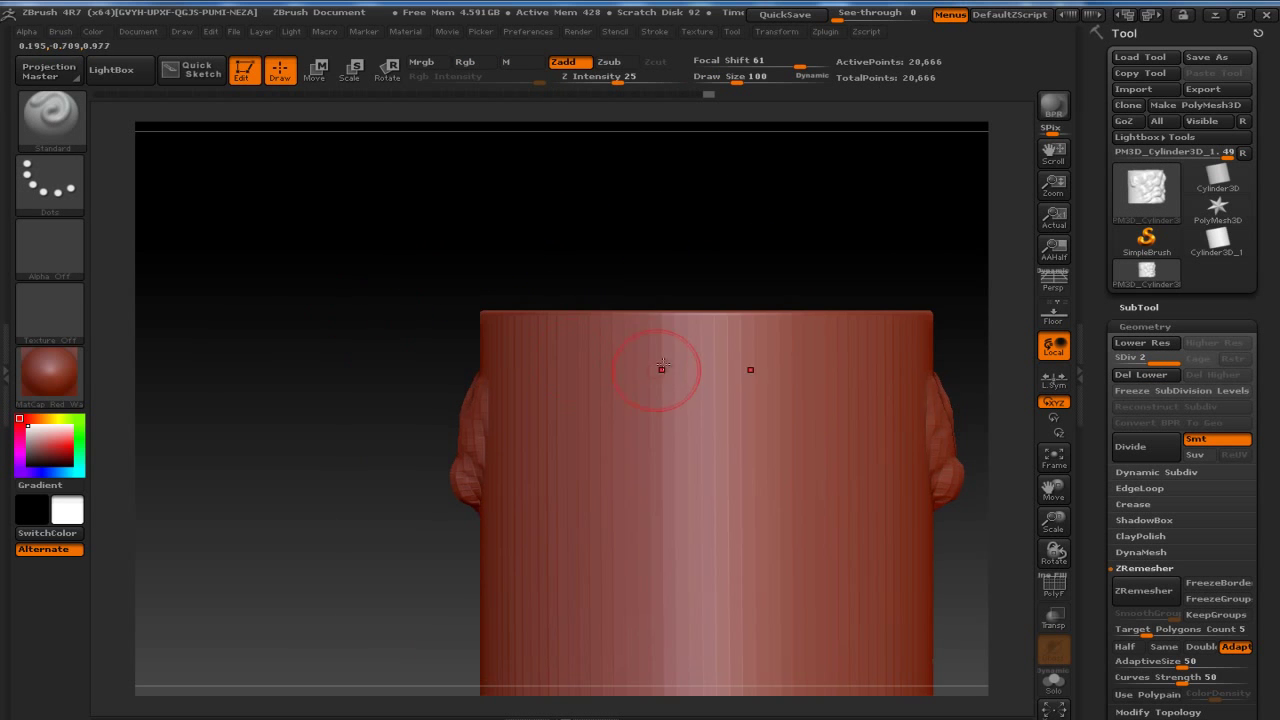
{"action": "left_click_drag", "start_coordinate": [700, 330], "coordinate": [564, 418]}
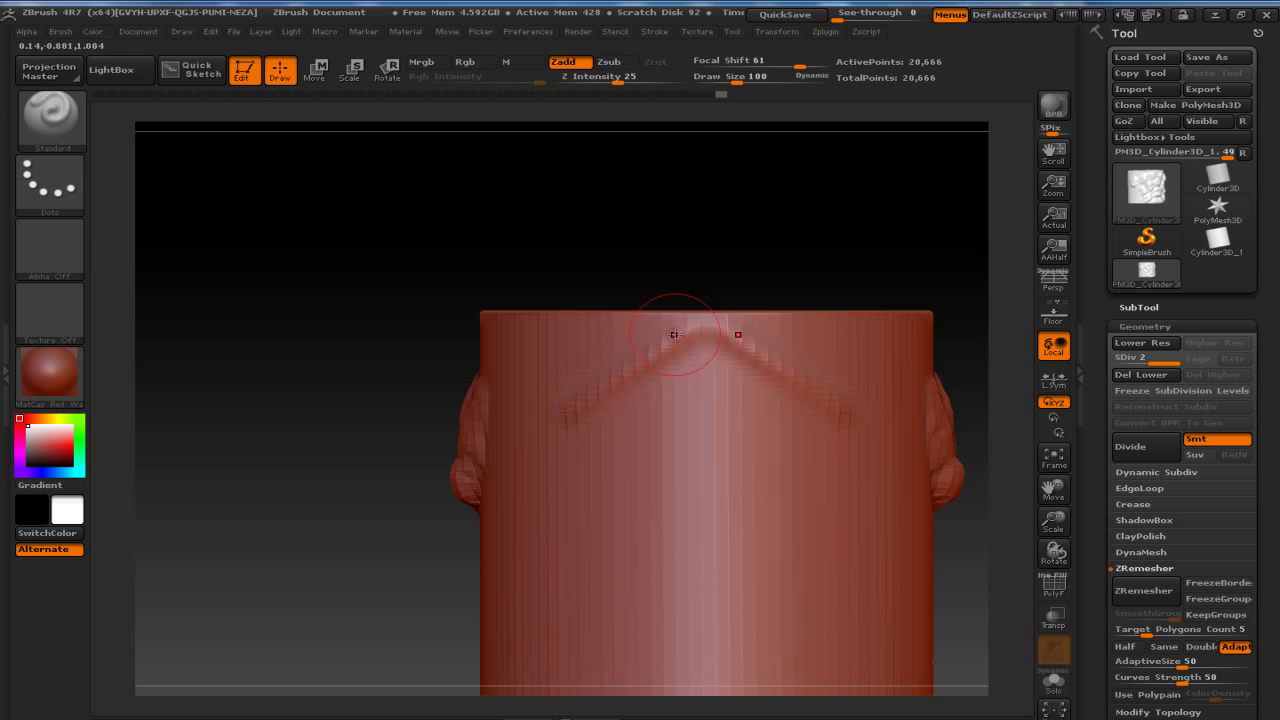
{"action": "key", "text": "ctrl+z"}
With Zsub on, carve mirrored chevrons, a curved groove, vertical creases and diagonal grooves.
{"action": "left_click", "coordinate": [612, 62]}
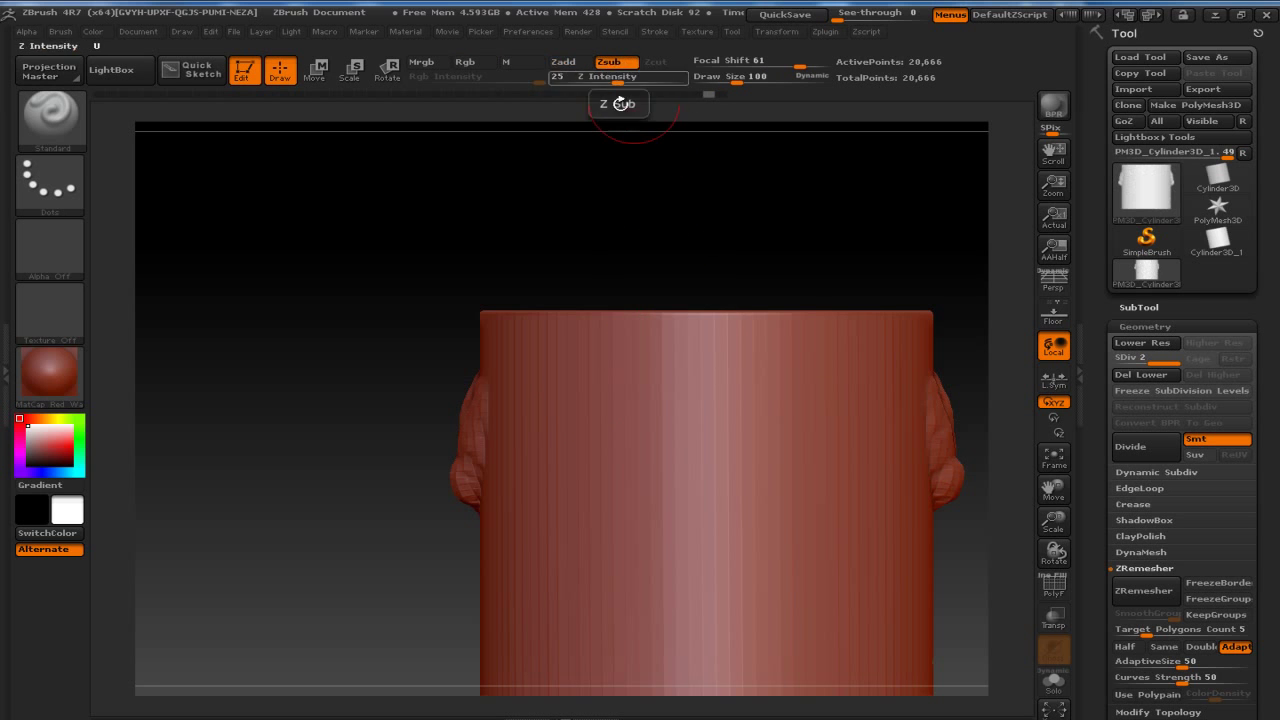
{"action": "left_click_drag", "start_coordinate": [674, 320], "coordinate": [622, 355]}
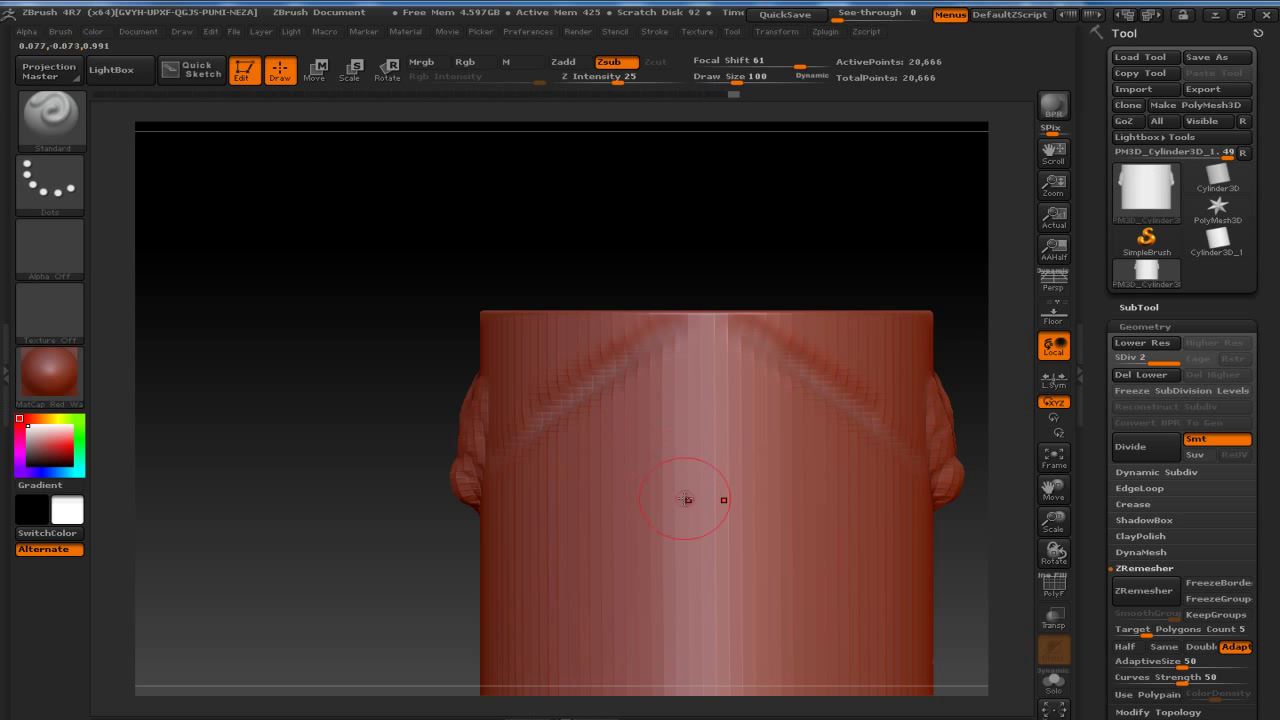
{"action": "left_click_drag", "start_coordinate": [686, 499], "coordinate": [524, 548]}
{"action": "left_click_drag", "start_coordinate": [955, 507], "coordinate": [925, 317], "text": "alt"}
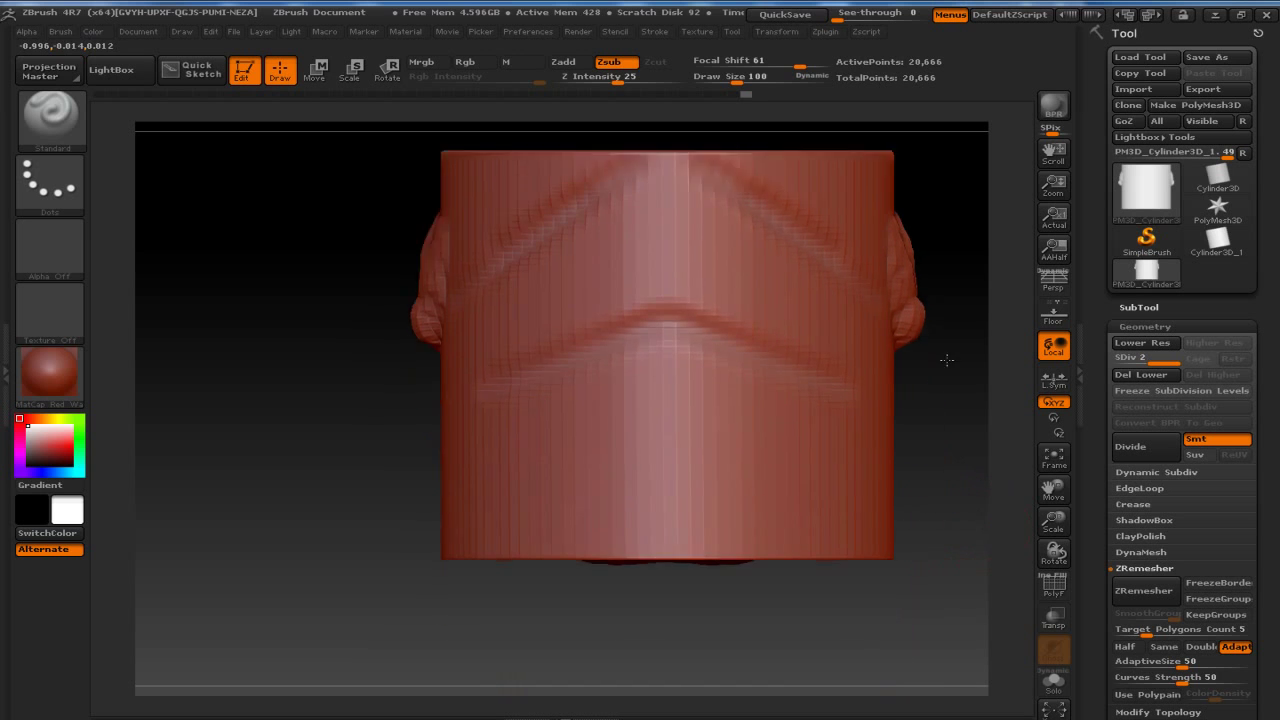
{"action": "left_click_drag", "start_coordinate": [676, 368], "coordinate": [510, 475]}
{"action": "left_click_drag", "start_coordinate": [488, 377], "coordinate": [508, 490]}
{"action": "left_click_drag", "start_coordinate": [619, 317], "coordinate": [612, 376]}
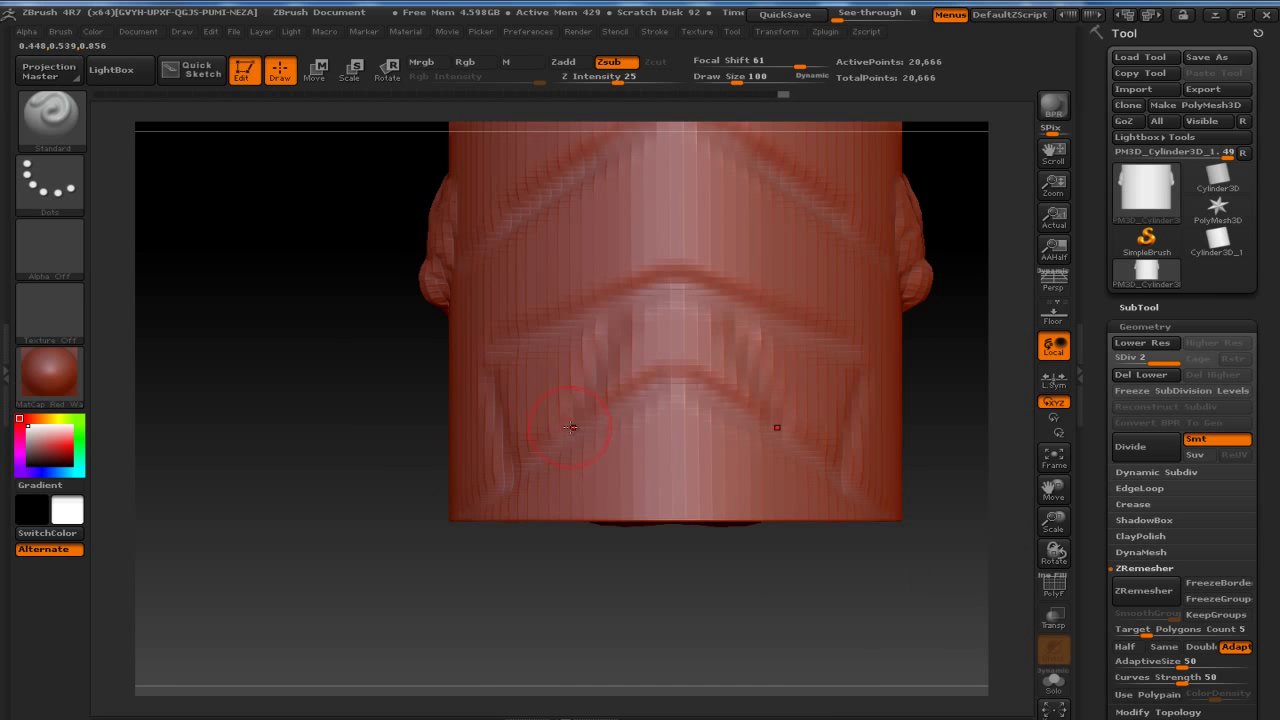
{"action": "left_click_drag", "start_coordinate": [598, 457], "coordinate": [671, 555]}
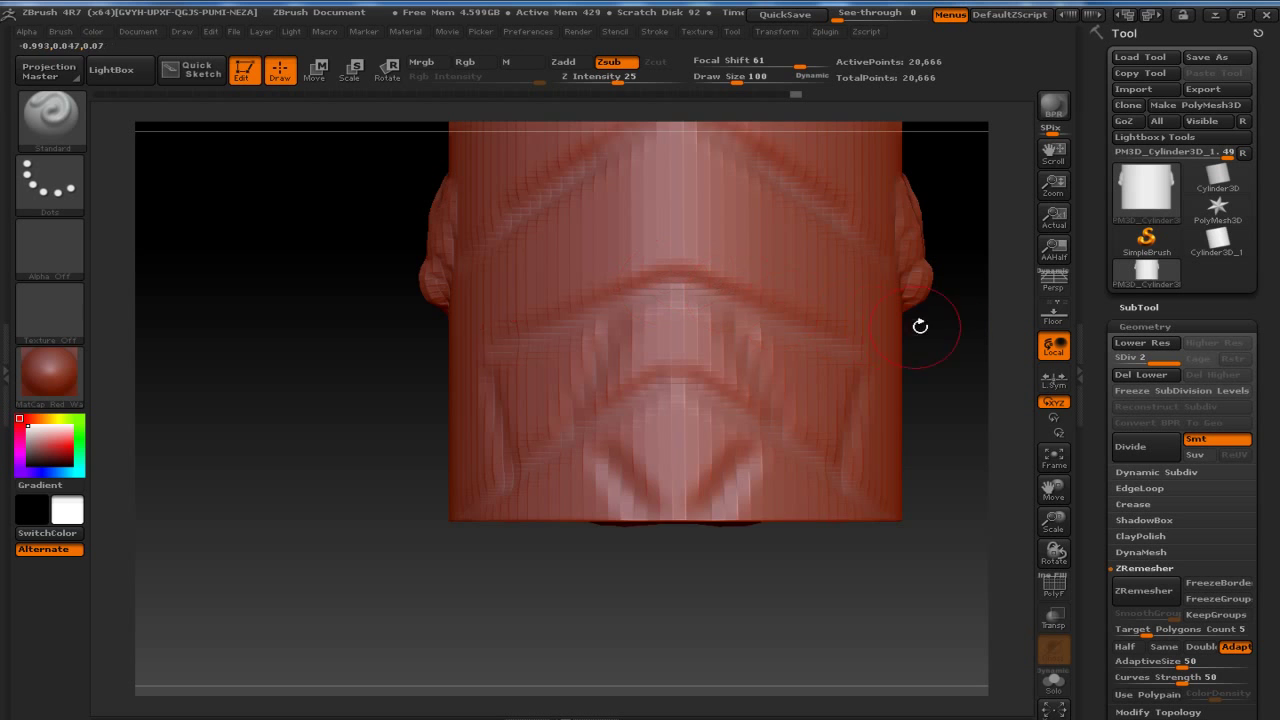
Carve vertical grooves near the top centre, smooth the side bulge, and rotate back to front.
{"action": "left_click_drag", "start_coordinate": [920, 326], "coordinate": [748, 329]}
{"action": "left_click_drag", "start_coordinate": [632, 228], "coordinate": [626, 180]}
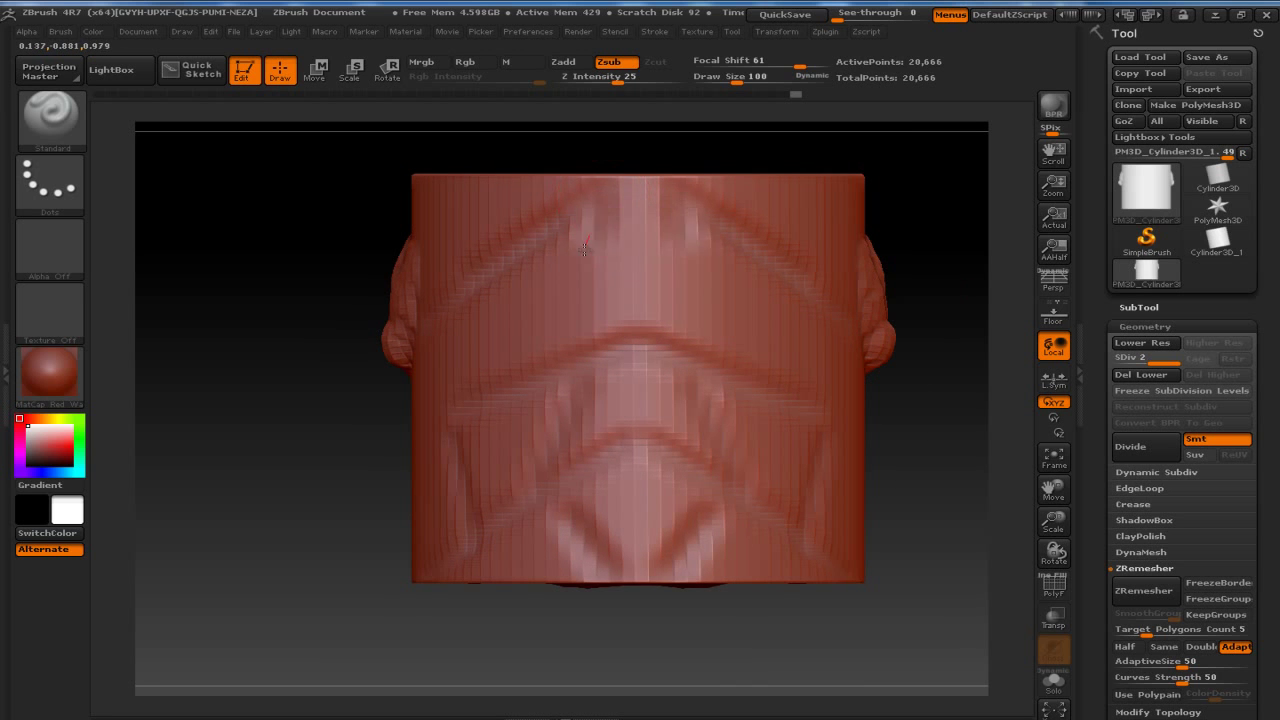
{"action": "left_click_drag", "start_coordinate": [899, 431], "coordinate": [483, 305]}
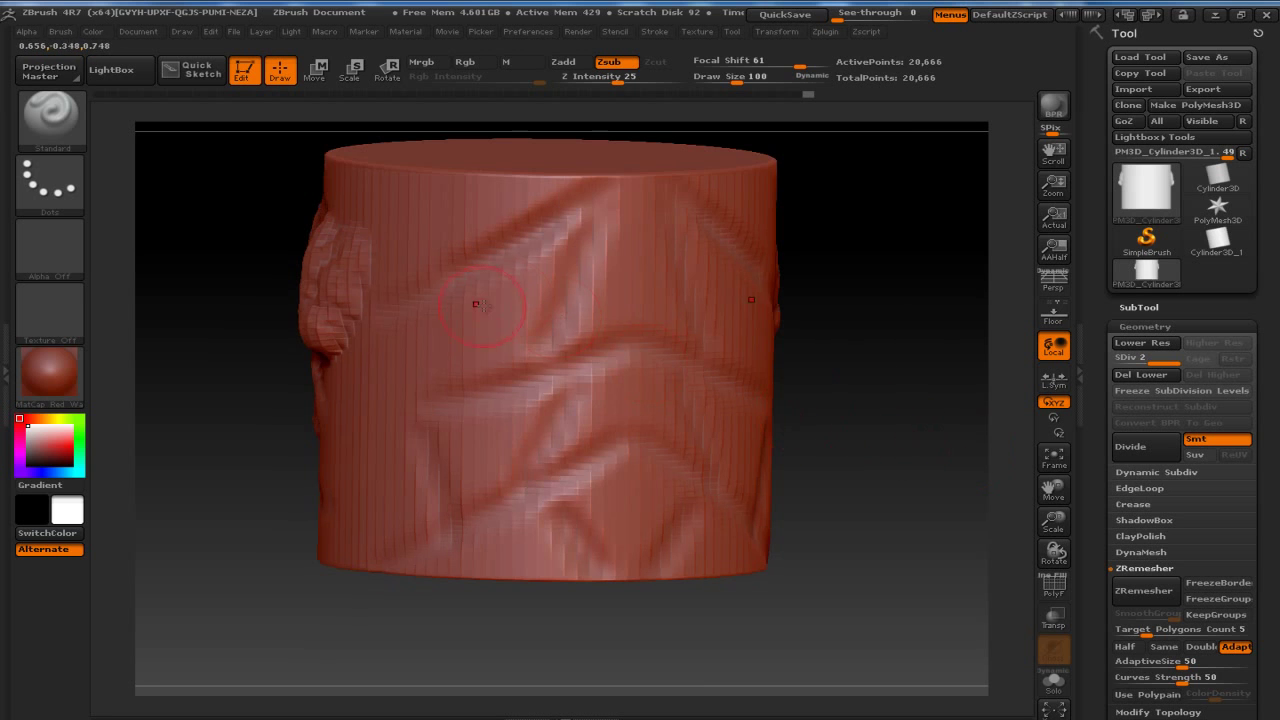
{"action": "left_click_drag", "start_coordinate": [831, 403], "coordinate": [909, 384]}
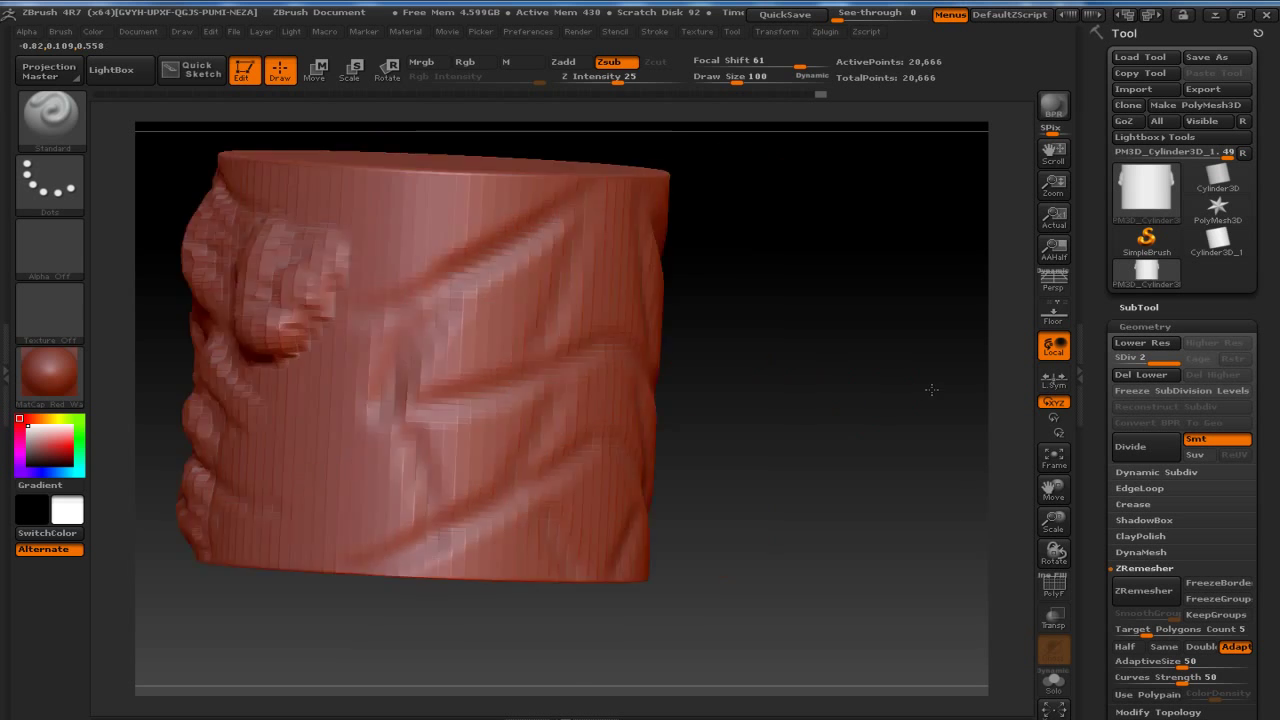
{"action": "left_click_drag", "start_coordinate": [250, 370], "coordinate": [275, 567]}
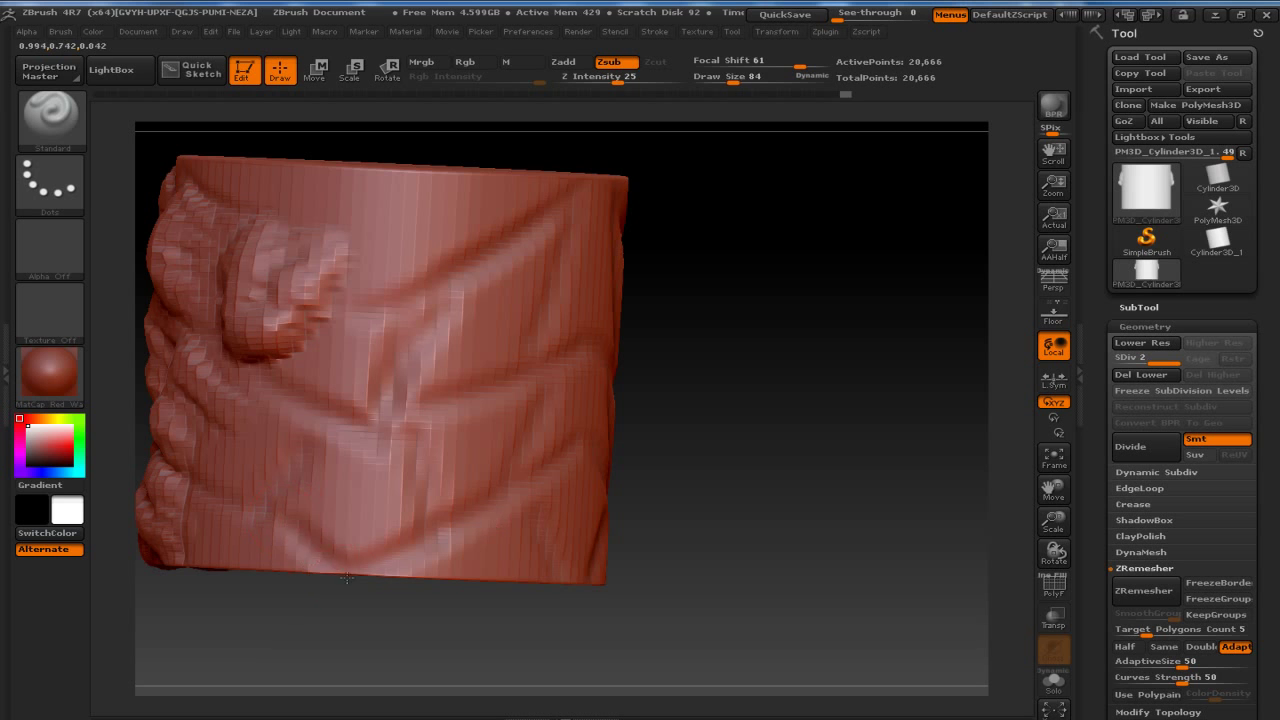
{"action": "left_click_drag", "start_coordinate": [760, 378], "coordinate": [763, 429]}
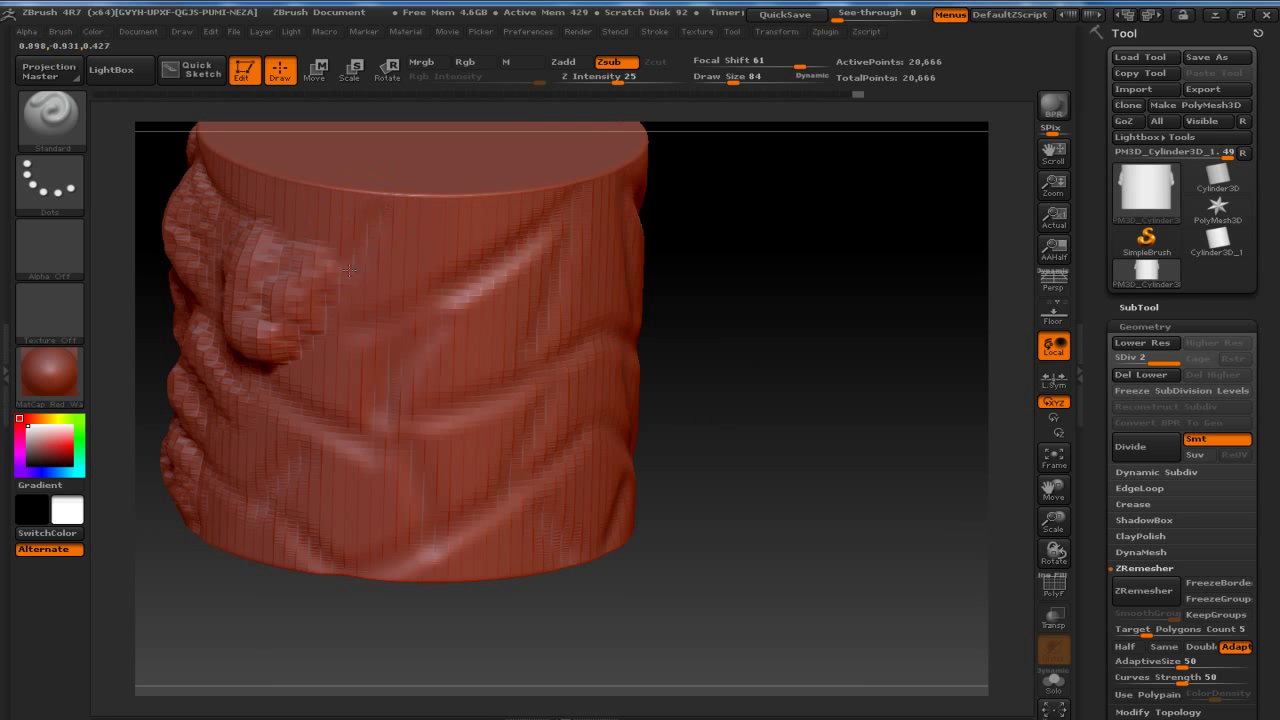
{"action": "left_click_drag", "start_coordinate": [837, 320], "coordinate": [809, 306]}
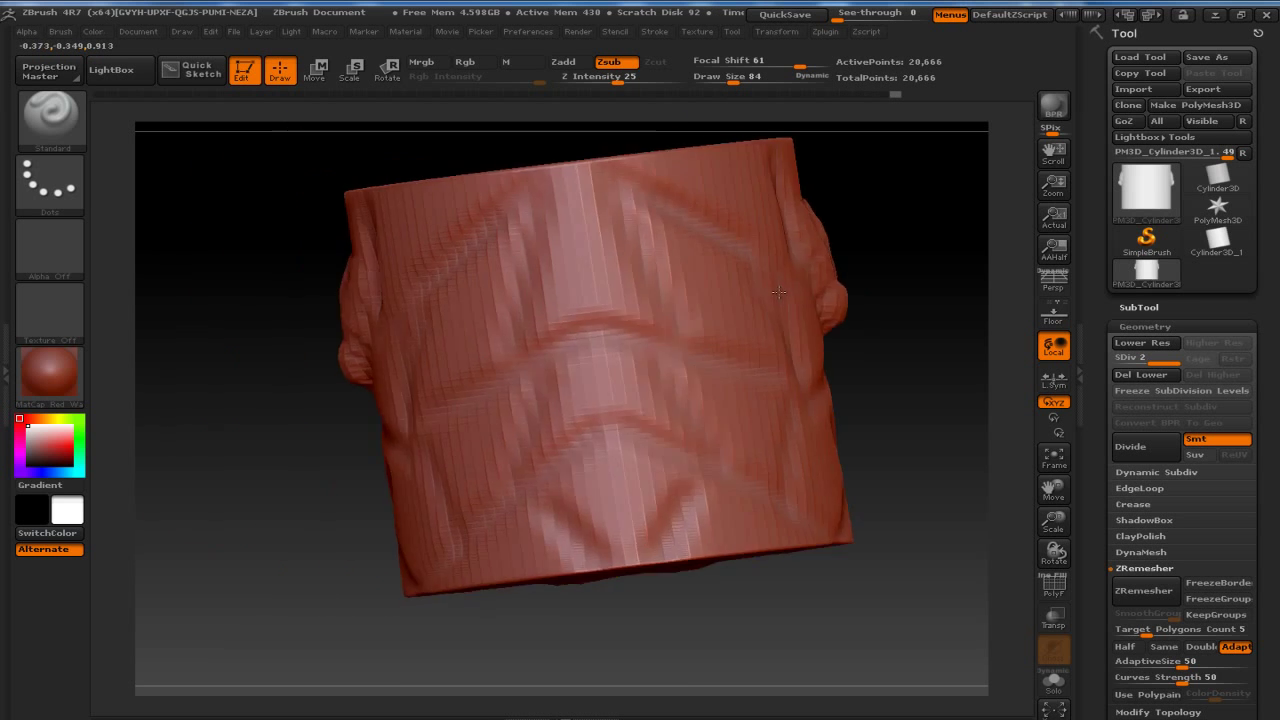
{"action": "mouse_move", "coordinate": [909, 309]}
{"action": "left_mouse_down"}
{"action": "mouse_move", "coordinate": [834, 286]}
{"action": "mouse_move", "coordinate": [908, 297]}
{"action": "mouse_move", "coordinate": [875, 345]}
{"action": "left_mouse_up"}
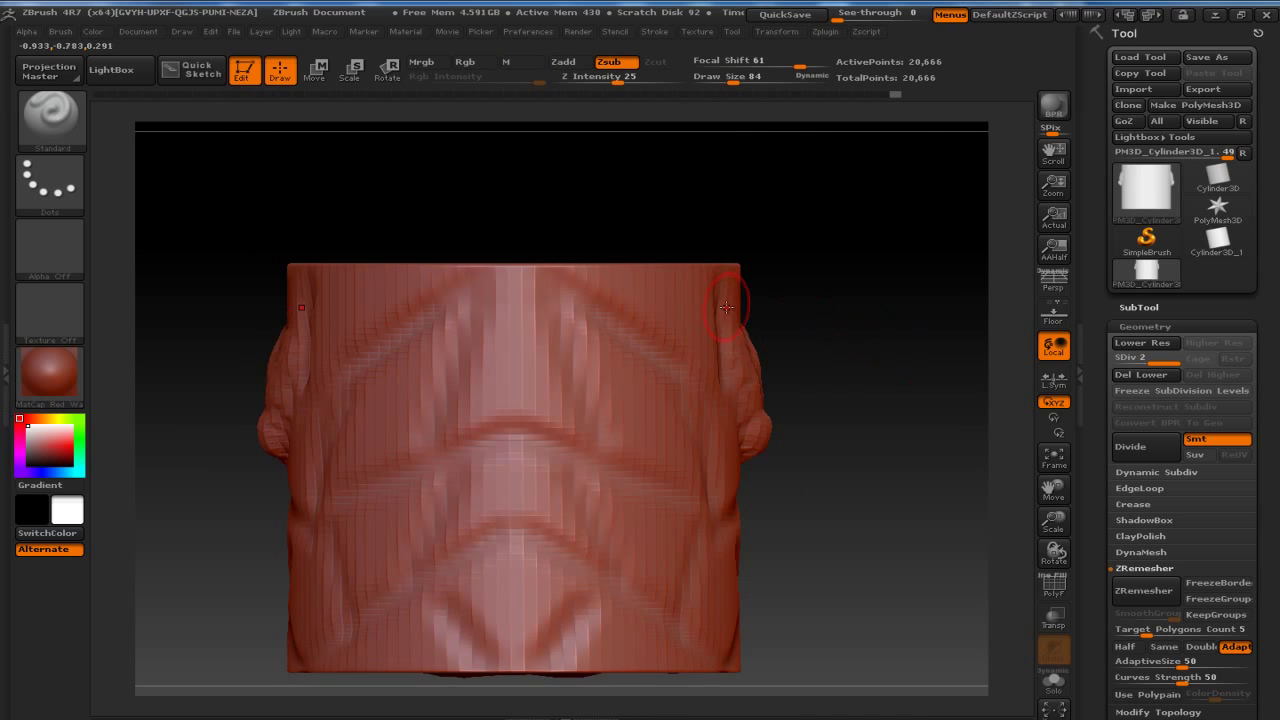
Use ClayBuildup to sculpt a central nose bulge with nostrils, mirrored cheek ridges and lips.
{"action": "key", "text": "b"}
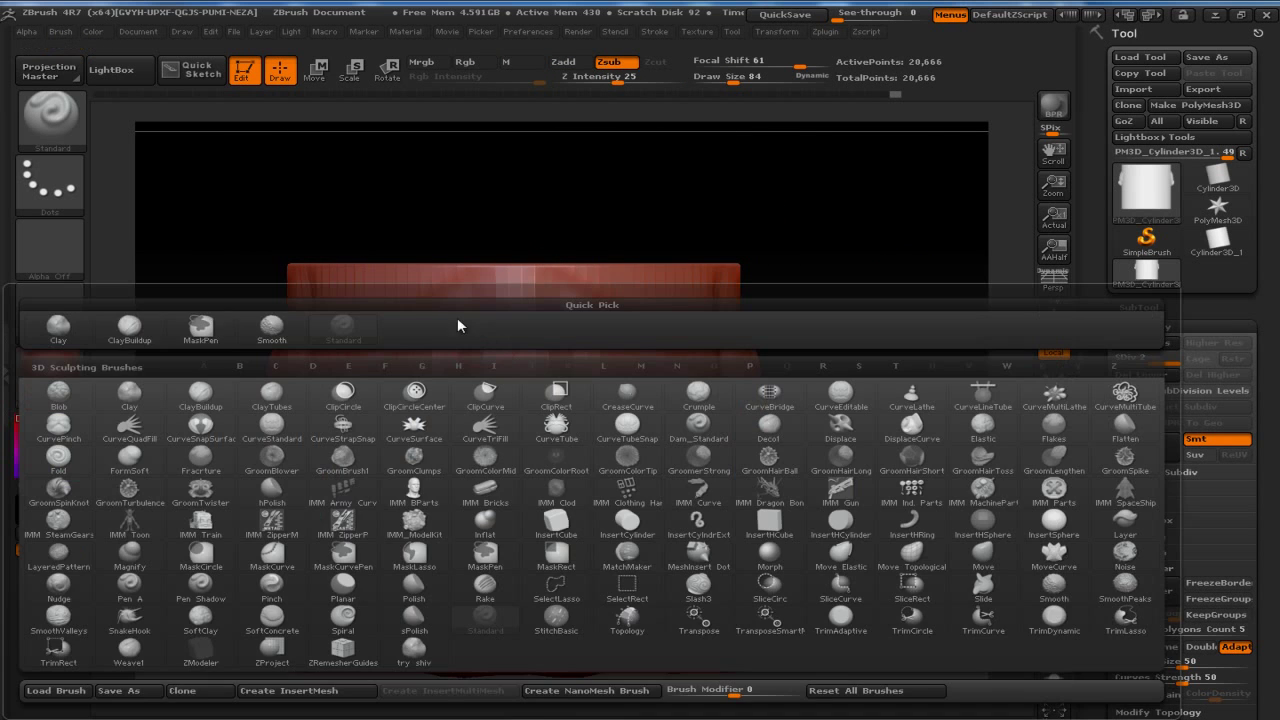
{"action": "left_click", "coordinate": [160, 332]}
{"action": "mouse_move", "coordinate": [513, 328]}
{"action": "left_mouse_down"}
{"action": "mouse_move", "coordinate": [515, 395]}
{"action": "mouse_move", "coordinate": [560, 420]}
{"action": "left_mouse_up"}
{"action": "left_click_drag", "start_coordinate": [515, 295], "coordinate": [515, 380]}
{"action": "mouse_move", "coordinate": [545, 420]}
{"action": "left_mouse_down"}
{"action": "mouse_move", "coordinate": [477, 405]}
{"action": "mouse_move", "coordinate": [500, 320]}
{"action": "mouse_move", "coordinate": [545, 435]}
{"action": "left_mouse_up"}
{"action": "mouse_move", "coordinate": [425, 352]}
{"action": "left_mouse_down"}
{"action": "mouse_move", "coordinate": [370, 405]}
{"action": "mouse_move", "coordinate": [345, 470]}
{"action": "mouse_move", "coordinate": [425, 390]}
{"action": "mouse_move", "coordinate": [450, 320]}
{"action": "mouse_move", "coordinate": [380, 480]}
{"action": "left_mouse_up"}
{"action": "mouse_move", "coordinate": [345, 440]}
{"action": "left_mouse_down"}
{"action": "mouse_move", "coordinate": [383, 445]}
{"action": "mouse_move", "coordinate": [405, 492]}
{"action": "mouse_move", "coordinate": [515, 460]}
{"action": "left_mouse_up"}
{"action": "mouse_move", "coordinate": [455, 500]}
{"action": "left_mouse_down"}
{"action": "mouse_move", "coordinate": [515, 520]}
{"action": "mouse_move", "coordinate": [510, 545]}
{"action": "left_mouse_up"}
Add clay to the lower lip area, jowl, chin, jaw edge and knots along the bottom edge.
{"action": "mouse_move", "coordinate": [387, 522]}
{"action": "left_mouse_down"}
{"action": "mouse_move", "coordinate": [375, 490]}
{"action": "mouse_move", "coordinate": [380, 610]}
{"action": "left_mouse_up"}
{"action": "mouse_move", "coordinate": [819, 490]}
{"action": "left_mouse_down", "text": "alt"}
{"action": "mouse_move", "coordinate": [922, 371]}
{"action": "mouse_move", "coordinate": [924, 345]}
{"action": "left_mouse_up", "text": "alt"}
{"action": "mouse_move", "coordinate": [545, 365]}
{"action": "left_mouse_down"}
{"action": "mouse_move", "coordinate": [515, 405]}
{"action": "mouse_move", "coordinate": [440, 425]}
{"action": "mouse_move", "coordinate": [508, 452]}
{"action": "left_mouse_up"}
{"action": "left_click_drag", "start_coordinate": [598, 418], "coordinate": [605, 520]}
{"action": "mouse_move", "coordinate": [545, 450]}
{"action": "left_mouse_down"}
{"action": "mouse_move", "coordinate": [591, 487]}
{"action": "mouse_move", "coordinate": [605, 520]}
{"action": "mouse_move", "coordinate": [470, 515]}
{"action": "left_mouse_up"}
{"action": "mouse_move", "coordinate": [585, 500]}
{"action": "left_mouse_down"}
{"action": "mouse_move", "coordinate": [462, 530]}
{"action": "mouse_move", "coordinate": [425, 453]}
{"action": "mouse_move", "coordinate": [360, 495]}
{"action": "mouse_move", "coordinate": [385, 400]}
{"action": "mouse_move", "coordinate": [437, 453]}
{"action": "left_mouse_up"}
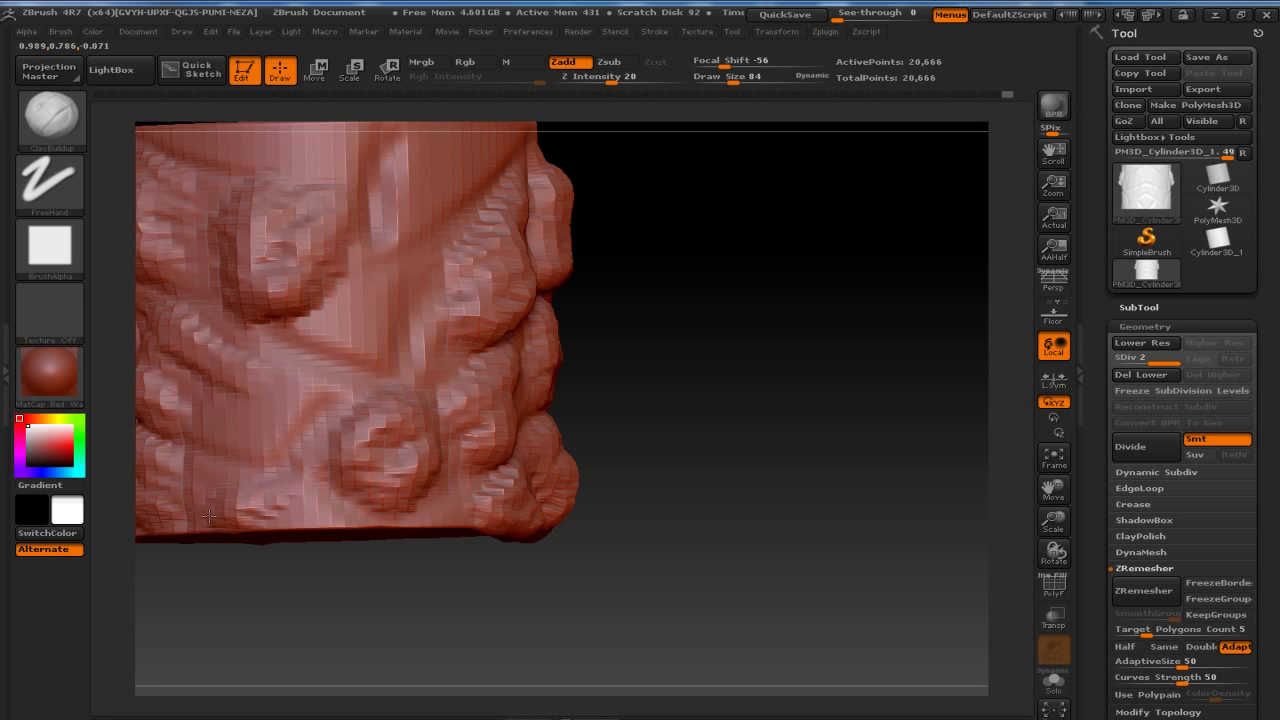
{"action": "left_click_drag", "start_coordinate": [209, 516], "coordinate": [325, 505]}
{"action": "left_click_drag", "start_coordinate": [220, 428], "coordinate": [232, 441]}
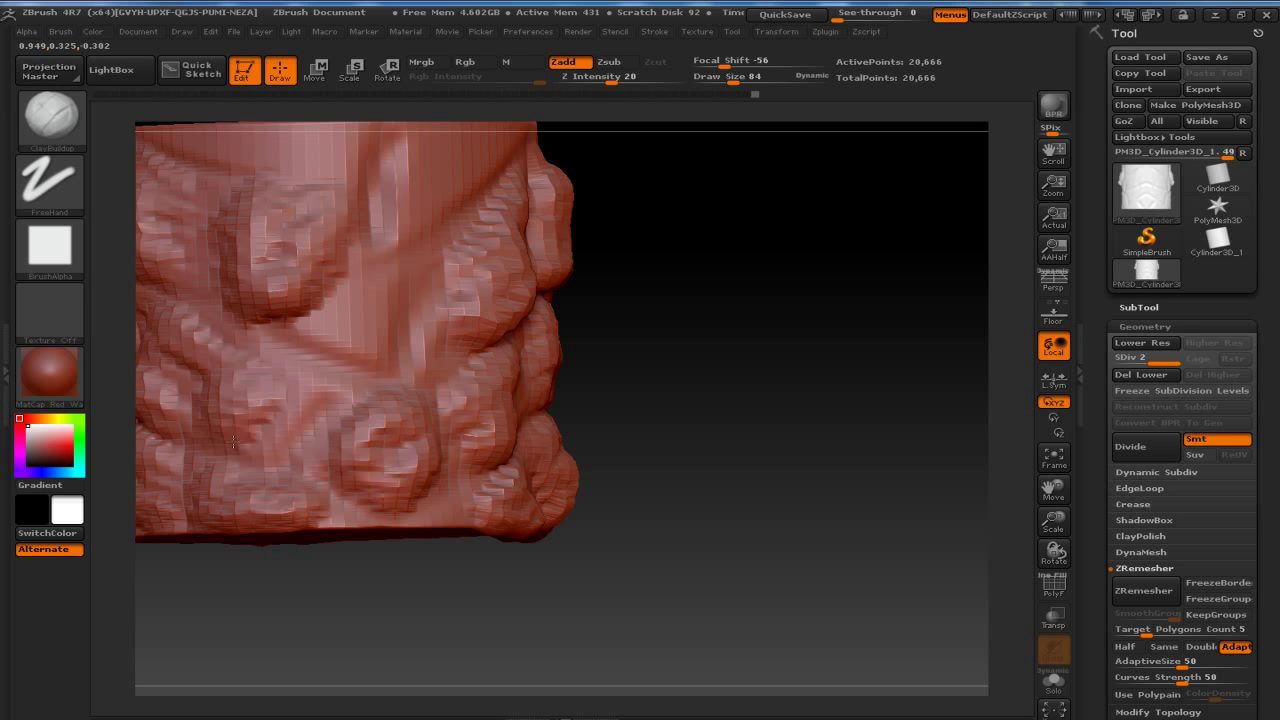
Add diagonal clay ridges across the upper area, then frame and inspect the stump from all sides.
{"action": "mouse_move", "coordinate": [700, 400]}
{"action": "left_mouse_down"}
{"action": "mouse_move", "coordinate": [820, 314]}
{"action": "mouse_move", "coordinate": [827, 265]}
{"action": "mouse_move", "coordinate": [493, 425]}
{"action": "left_mouse_up"}
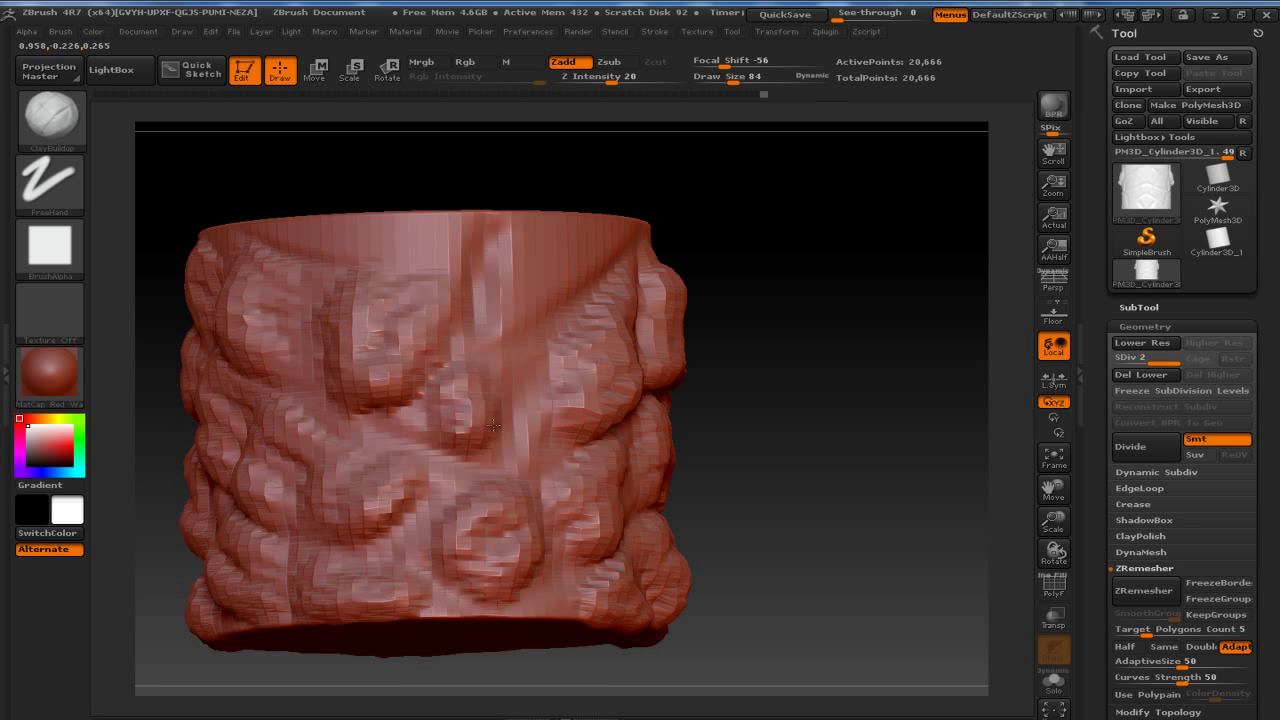
{"action": "mouse_move", "coordinate": [805, 330]}
{"action": "left_mouse_down"}
{"action": "mouse_move", "coordinate": [830, 315]}
{"action": "mouse_move", "coordinate": [800, 325]}
{"action": "left_mouse_up"}
{"action": "mouse_move", "coordinate": [590, 250]}
{"action": "left_mouse_down"}
{"action": "mouse_move", "coordinate": [545, 240]}
{"action": "mouse_move", "coordinate": [580, 240]}
{"action": "mouse_move", "coordinate": [600, 260]}
{"action": "mouse_move", "coordinate": [636, 244]}
{"action": "mouse_move", "coordinate": [520, 340]}
{"action": "mouse_move", "coordinate": [530, 225]}
{"action": "mouse_move", "coordinate": [515, 248]}
{"action": "left_mouse_up"}
{"action": "mouse_move", "coordinate": [360, 250]}
{"action": "left_mouse_down"}
{"action": "mouse_move", "coordinate": [322, 237]}
{"action": "mouse_move", "coordinate": [423, 258]}
{"action": "mouse_move", "coordinate": [420, 220]}
{"action": "mouse_move", "coordinate": [433, 227]}
{"action": "left_mouse_up"}
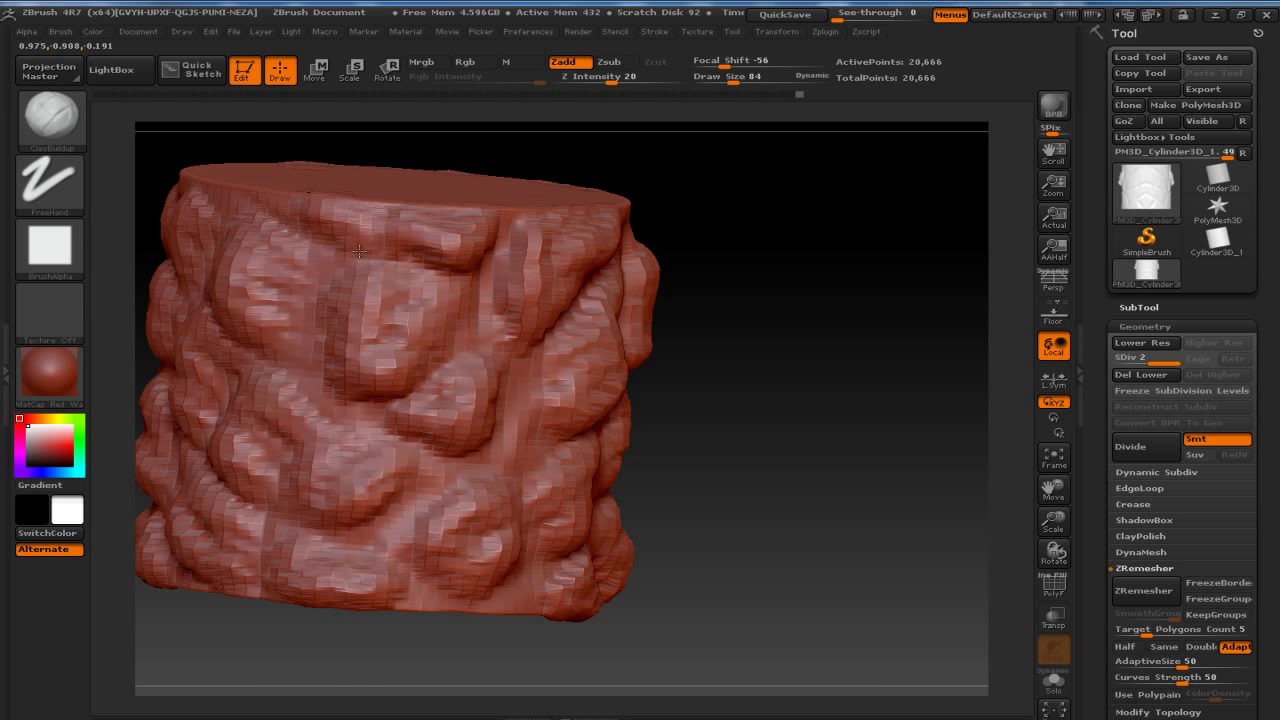
{"action": "mouse_move", "coordinate": [789, 317]}
{"action": "left_mouse_down"}
{"action": "mouse_move", "coordinate": [789, 351]}
{"action": "mouse_move", "coordinate": [691, 420]}
{"action": "mouse_move", "coordinate": [636, 343]}
{"action": "left_mouse_up"}
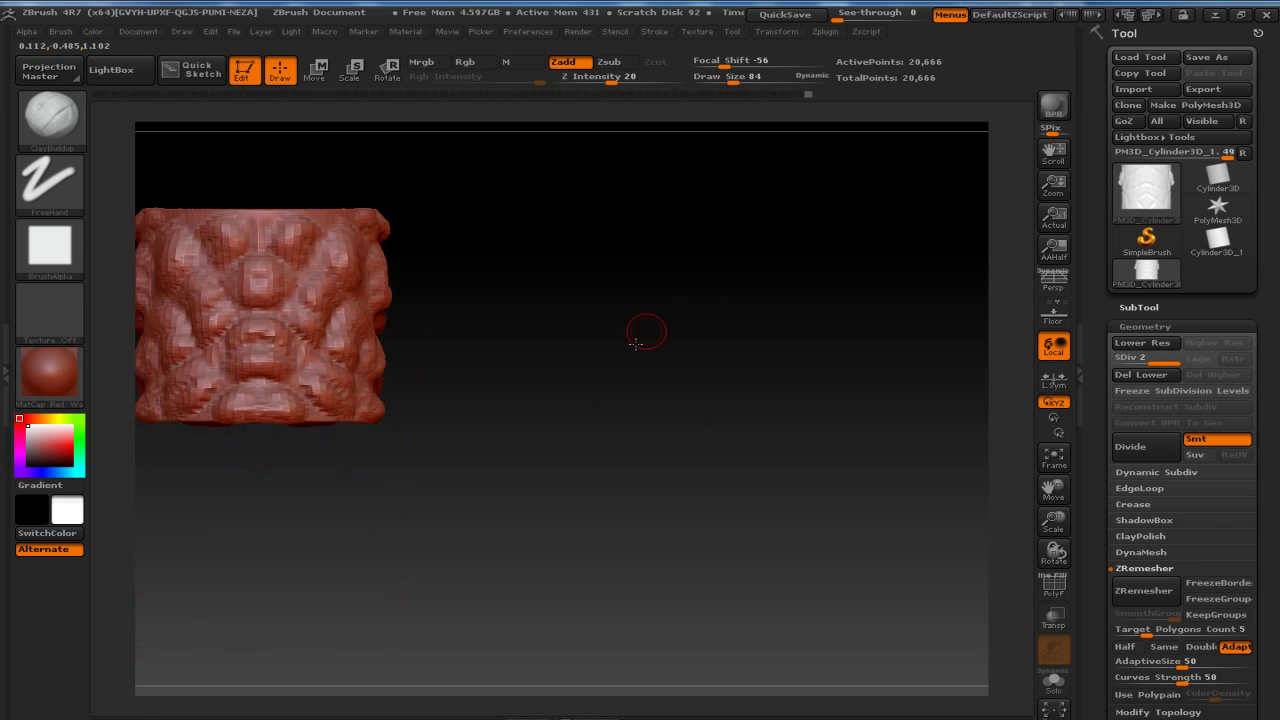
{"action": "key", "text": "f"}
{"action": "mouse_move", "coordinate": [849, 423]}
{"action": "left_mouse_down"}
{"action": "mouse_move", "coordinate": [891, 467]}
{"action": "mouse_move", "coordinate": [880, 443]}
{"action": "mouse_move", "coordinate": [725, 432]}
{"action": "left_mouse_up"}
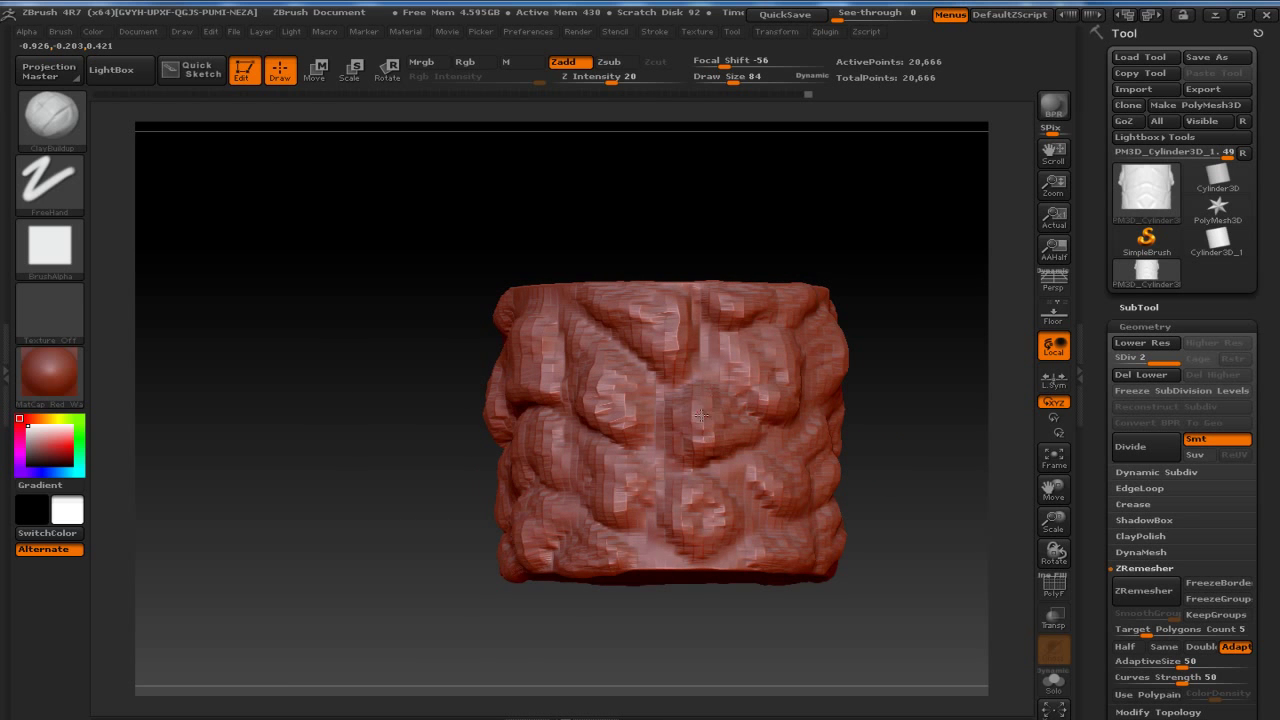
{"action": "mouse_move", "coordinate": [889, 466]}
{"action": "left_mouse_down"}
{"action": "mouse_move", "coordinate": [831, 334]}
{"action": "mouse_move", "coordinate": [866, 387]}
{"action": "mouse_move", "coordinate": [624, 462]}
{"action": "left_mouse_up"}
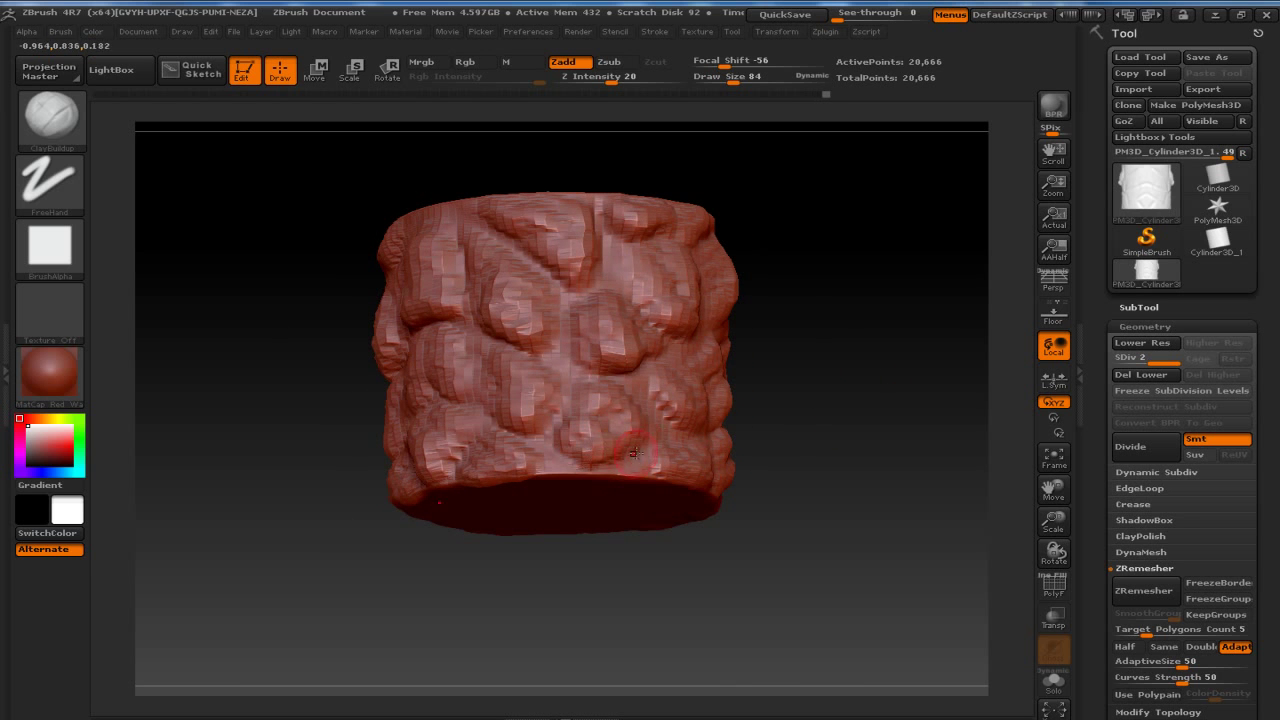
{"action": "left_click_drag", "start_coordinate": [638, 415], "coordinate": [669, 371]}
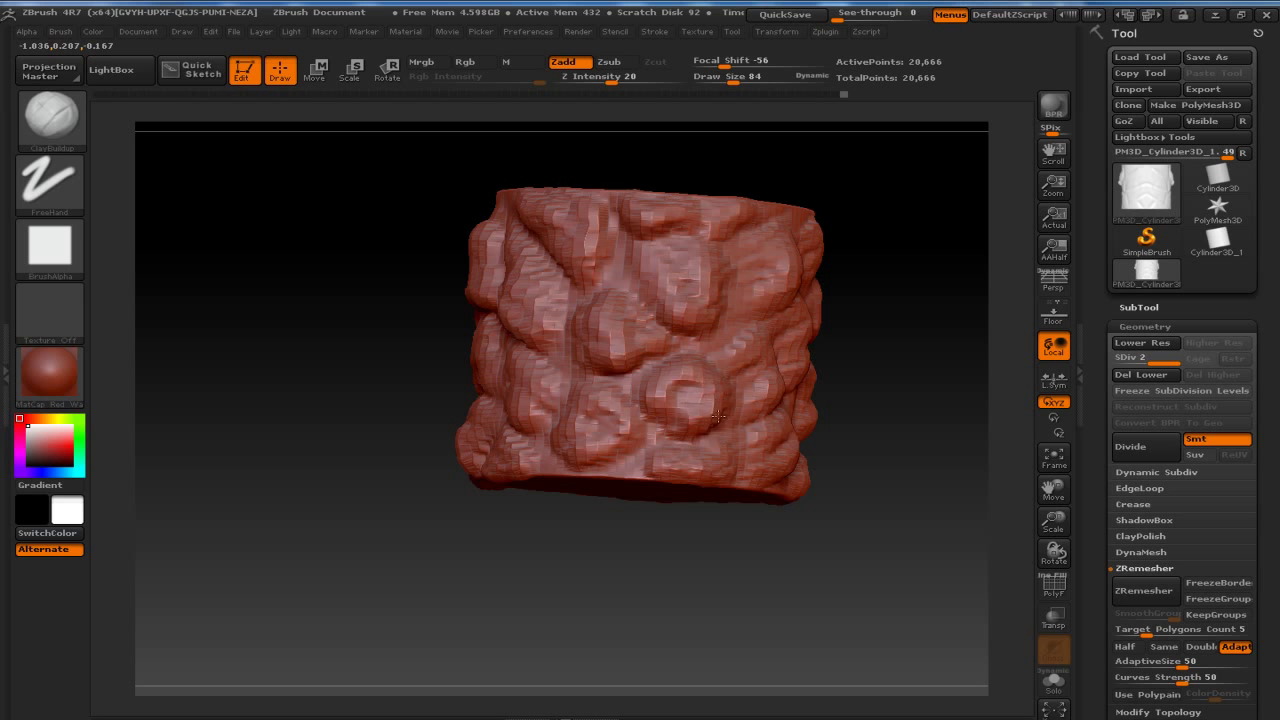
{"action": "left_click_drag", "start_coordinate": [865, 338], "coordinate": [907, 329]}
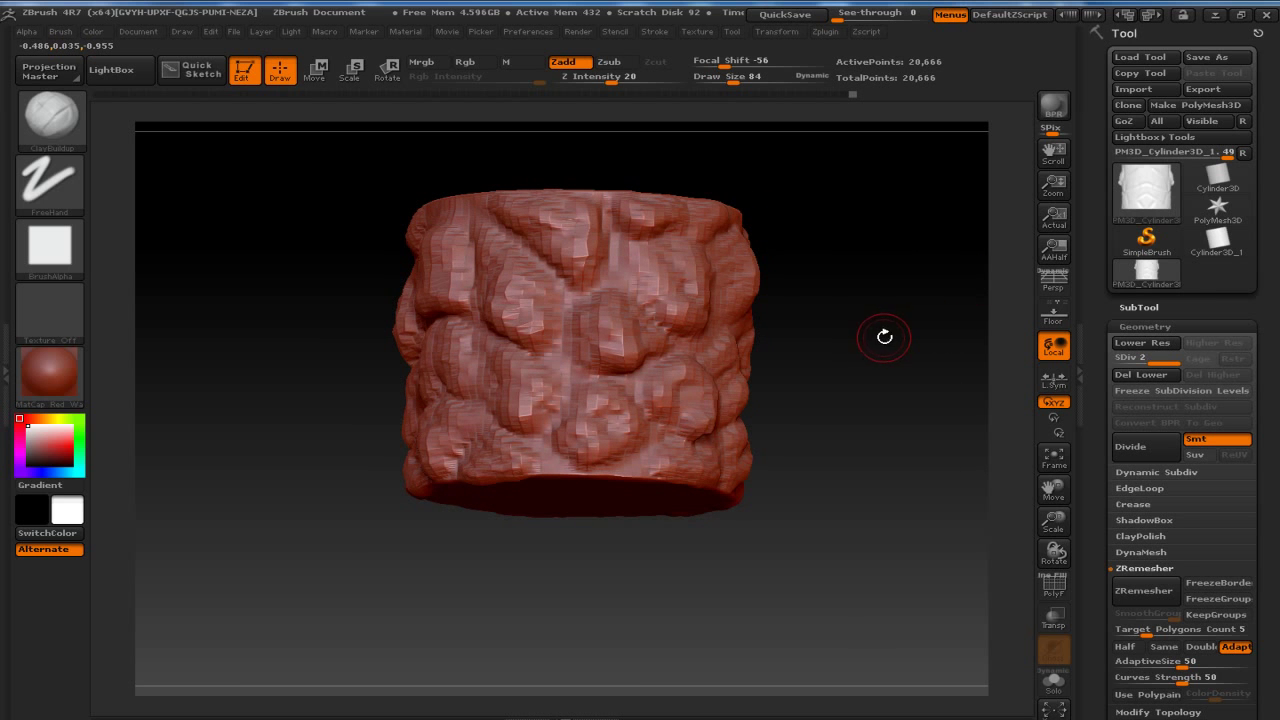
Divide to SDiv 3 and restroke the nose, lower face and mirrored cheeks with ClayBuildup.
{"action": "key", "text": "ctrl+d"}
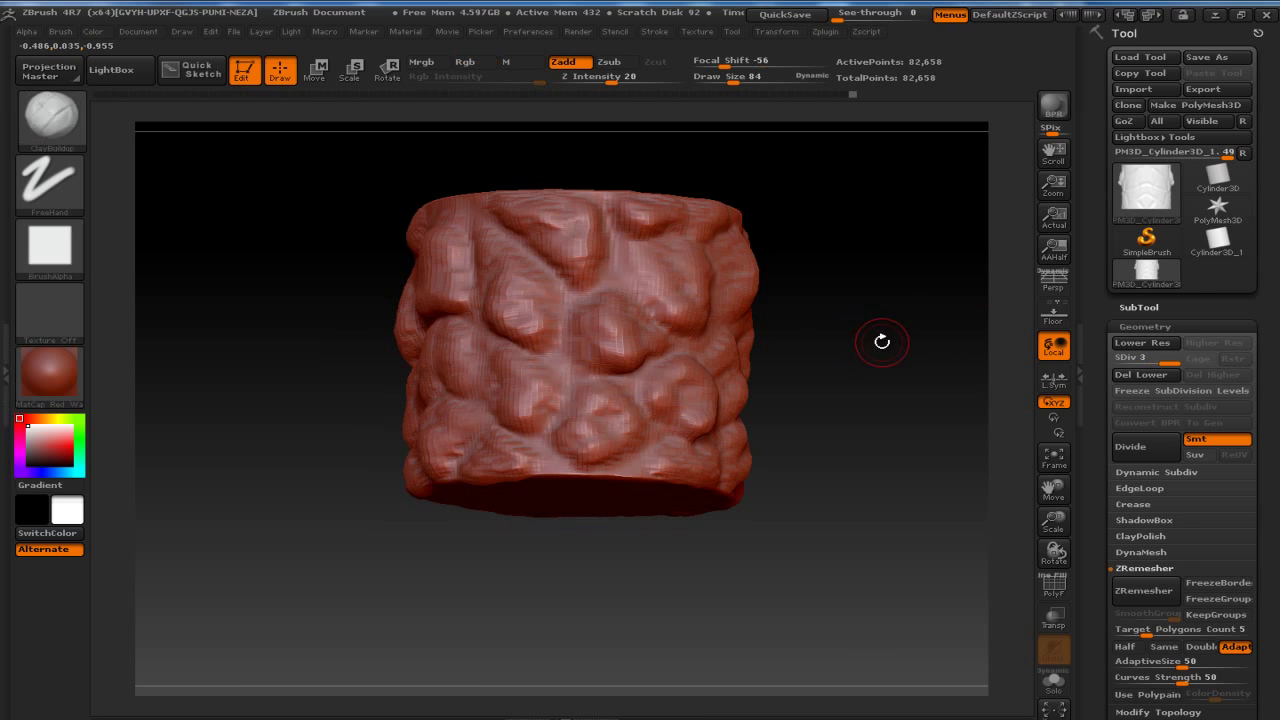
{"action": "mouse_move", "coordinate": [864, 353]}
{"action": "left_mouse_down"}
{"action": "mouse_move", "coordinate": [891, 360]}
{"action": "mouse_move", "coordinate": [856, 369]}
{"action": "mouse_move", "coordinate": [871, 408]}
{"action": "mouse_move", "coordinate": [920, 419]}
{"action": "left_mouse_up"}
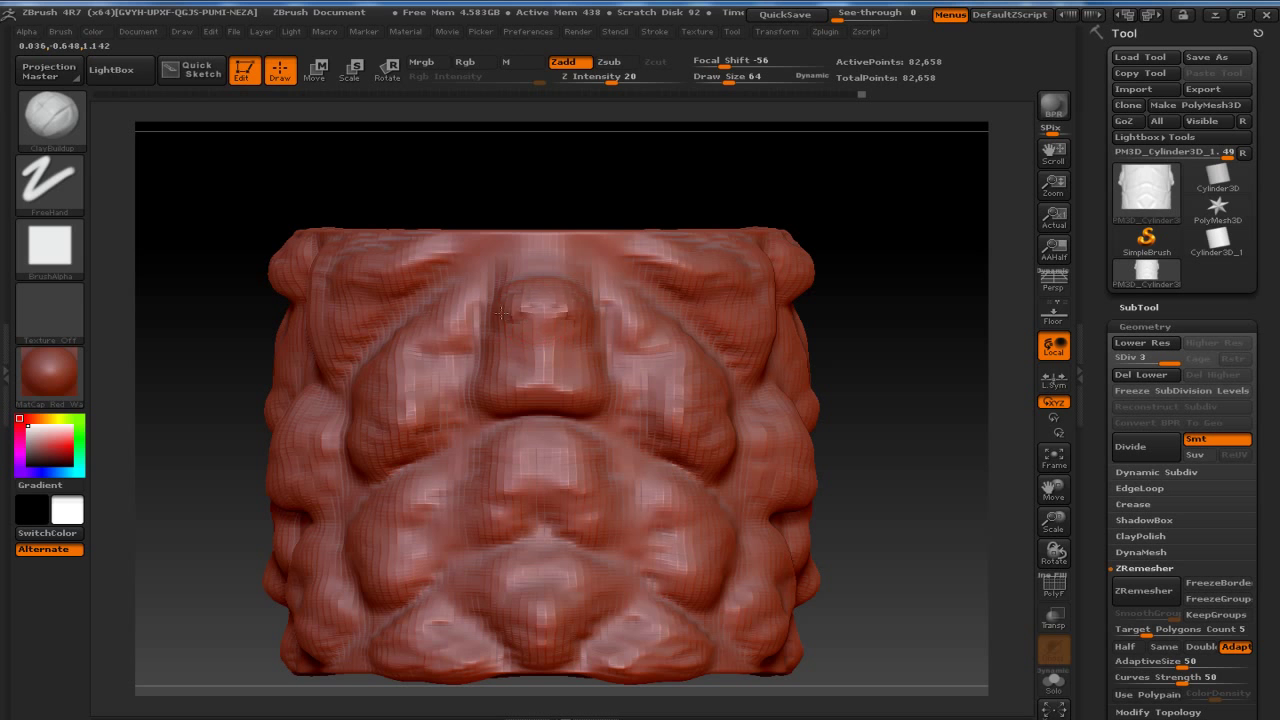
{"action": "left_click_drag", "start_coordinate": [500, 314], "coordinate": [509, 374]}
{"action": "left_click_drag", "start_coordinate": [520, 304], "coordinate": [496, 356]}
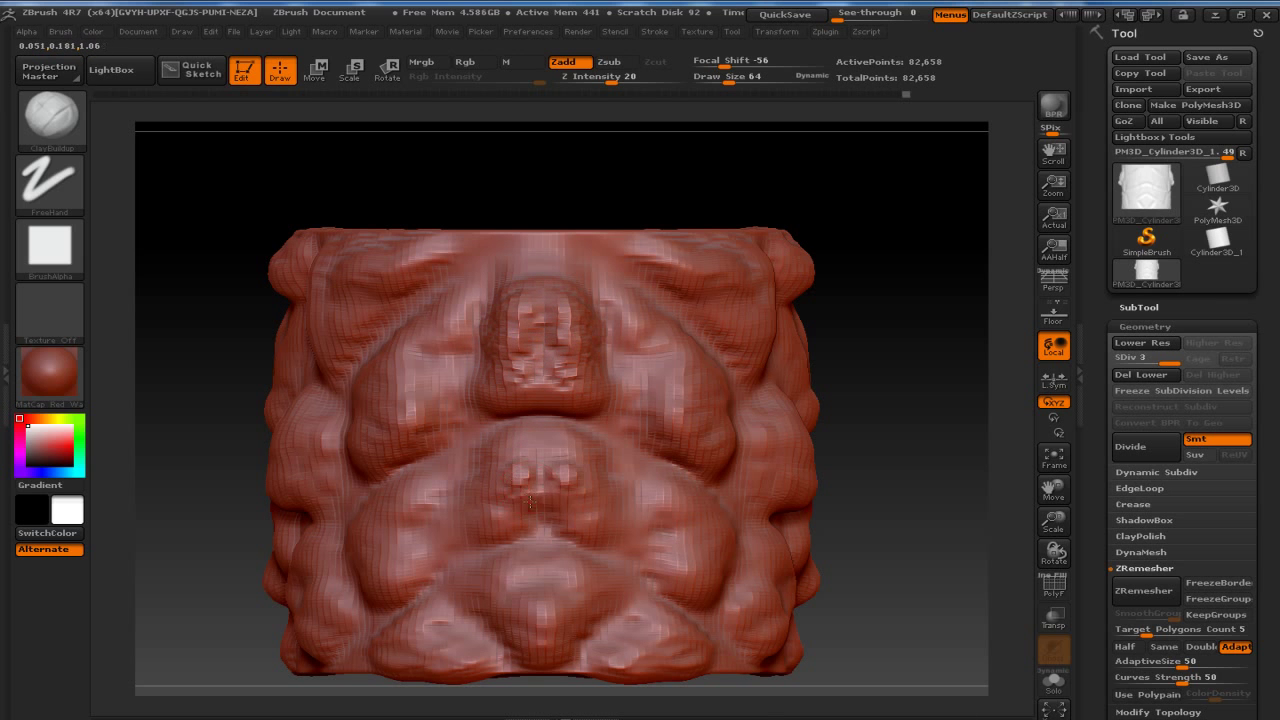
{"action": "mouse_move", "coordinate": [505, 441]}
{"action": "left_mouse_down"}
{"action": "mouse_move", "coordinate": [511, 481]}
{"action": "mouse_move", "coordinate": [527, 418]}
{"action": "left_mouse_up"}
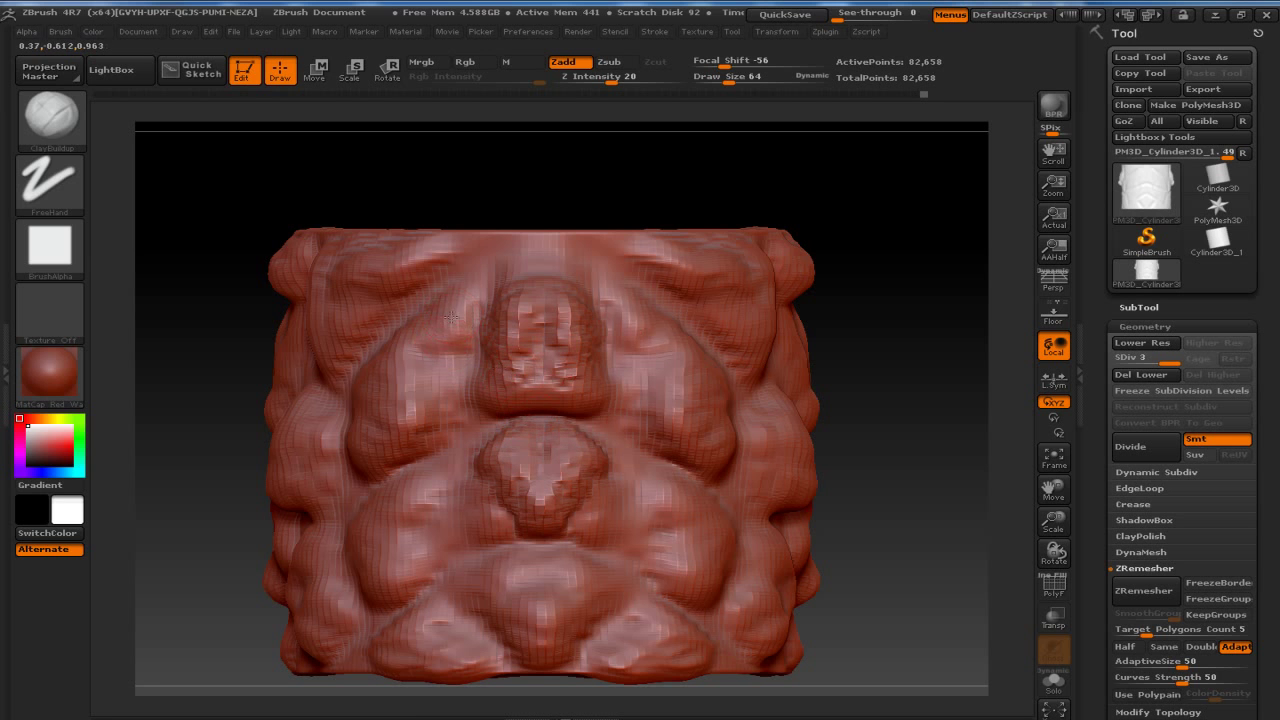
{"action": "left_click_drag", "start_coordinate": [451, 318], "coordinate": [440, 395]}
{"action": "mouse_move", "coordinate": [436, 440]}
{"action": "left_mouse_down"}
{"action": "mouse_move", "coordinate": [432, 360]}
{"action": "mouse_move", "coordinate": [355, 436]}
{"action": "left_mouse_up"}
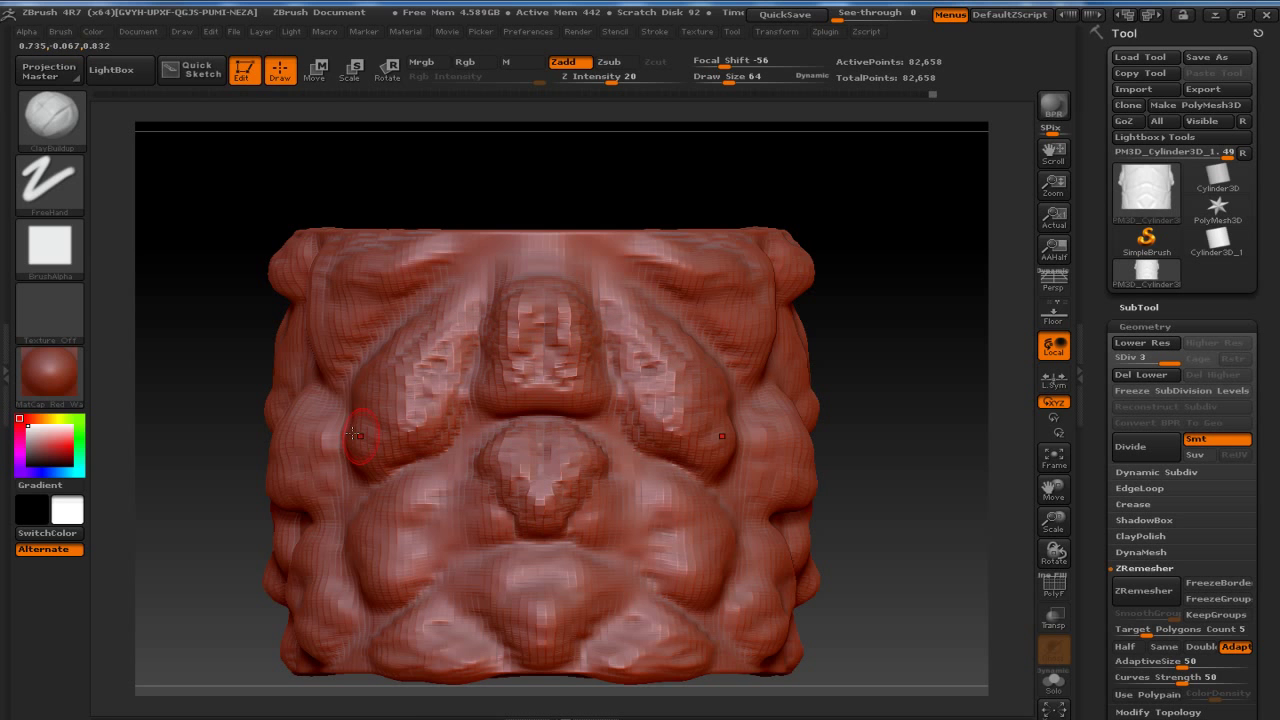
Apply the white BasicMaterial to the stump and tilt its side into view.
{"action": "left_click", "coordinate": [70, 375]}
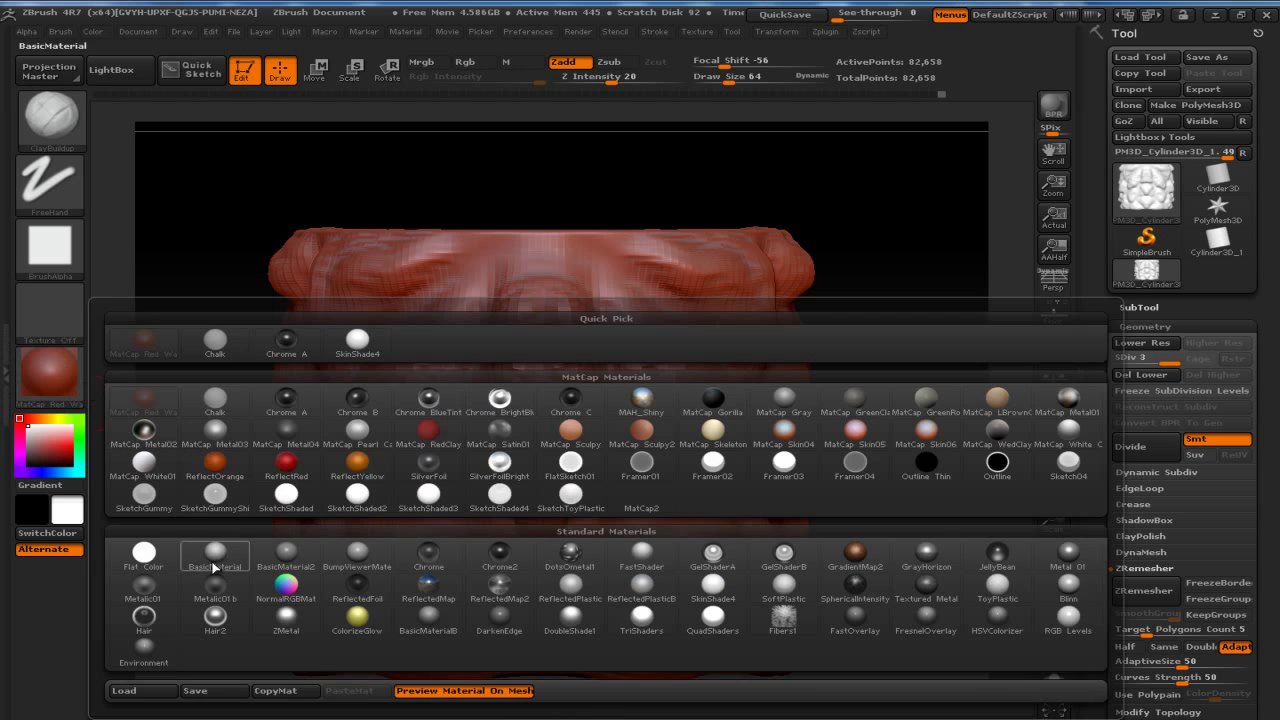
{"action": "left_click", "coordinate": [216, 559]}
{"action": "mouse_move", "coordinate": [871, 371]}
{"action": "left_mouse_down"}
{"action": "mouse_move", "coordinate": [889, 343]}
{"action": "mouse_move", "coordinate": [844, 365]}
{"action": "mouse_move", "coordinate": [934, 420]}
{"action": "mouse_move", "coordinate": [870, 375]}
{"action": "left_mouse_up"}
{"action": "left_click_drag", "start_coordinate": [770, 379], "coordinate": [843, 331]}
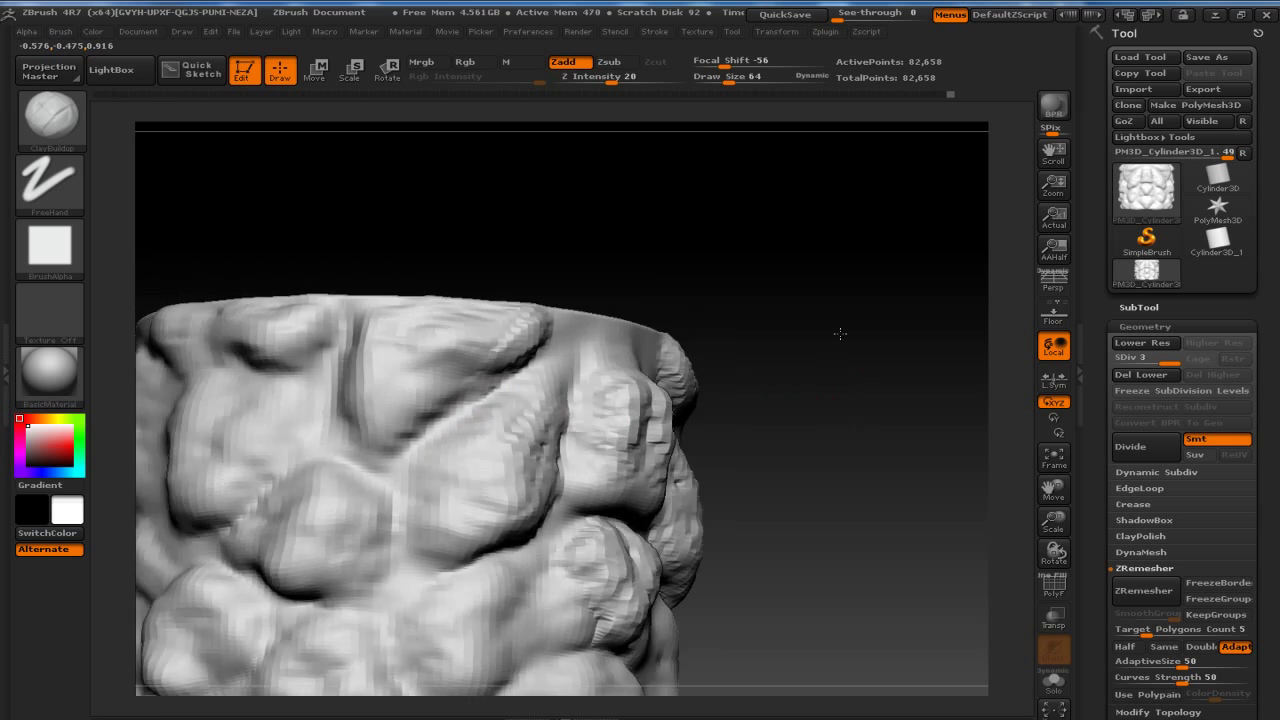
Add clay bumps on the side and ridges on the upper surface, then smooth the new ridges.
{"action": "left_click_drag", "start_coordinate": [450, 455], "coordinate": [480, 525]}
{"action": "mouse_move", "coordinate": [505, 470]}
{"action": "left_mouse_down"}
{"action": "mouse_move", "coordinate": [520, 405]}
{"action": "mouse_move", "coordinate": [530, 520]}
{"action": "left_mouse_up"}
{"action": "mouse_move", "coordinate": [777, 395]}
{"action": "left_mouse_down"}
{"action": "mouse_move", "coordinate": [827, 357]}
{"action": "mouse_move", "coordinate": [650, 420]}
{"action": "left_mouse_up"}
{"action": "mouse_move", "coordinate": [623, 355]}
{"action": "left_mouse_down"}
{"action": "mouse_move", "coordinate": [705, 405]}
{"action": "mouse_move", "coordinate": [586, 337]}
{"action": "left_mouse_up"}
{"action": "left_click_drag", "start_coordinate": [725, 345], "coordinate": [745, 390]}
{"action": "mouse_move", "coordinate": [610, 370]}
{"action": "left_mouse_down"}
{"action": "mouse_move", "coordinate": [594, 330]}
{"action": "mouse_move", "coordinate": [610, 365]}
{"action": "mouse_move", "coordinate": [565, 384]}
{"action": "mouse_move", "coordinate": [740, 395]}
{"action": "left_mouse_up"}
{"action": "key", "text": "space"}
{"action": "mouse_move", "coordinate": [580, 350]}
{"action": "left_mouse_down", "text": "shift"}
{"action": "mouse_move", "coordinate": [720, 380]}
{"action": "mouse_move", "coordinate": [633, 468]}
{"action": "left_mouse_up", "text": "shift"}
{"action": "left_click_drag", "start_coordinate": [900, 250], "coordinate": [629, 48]}
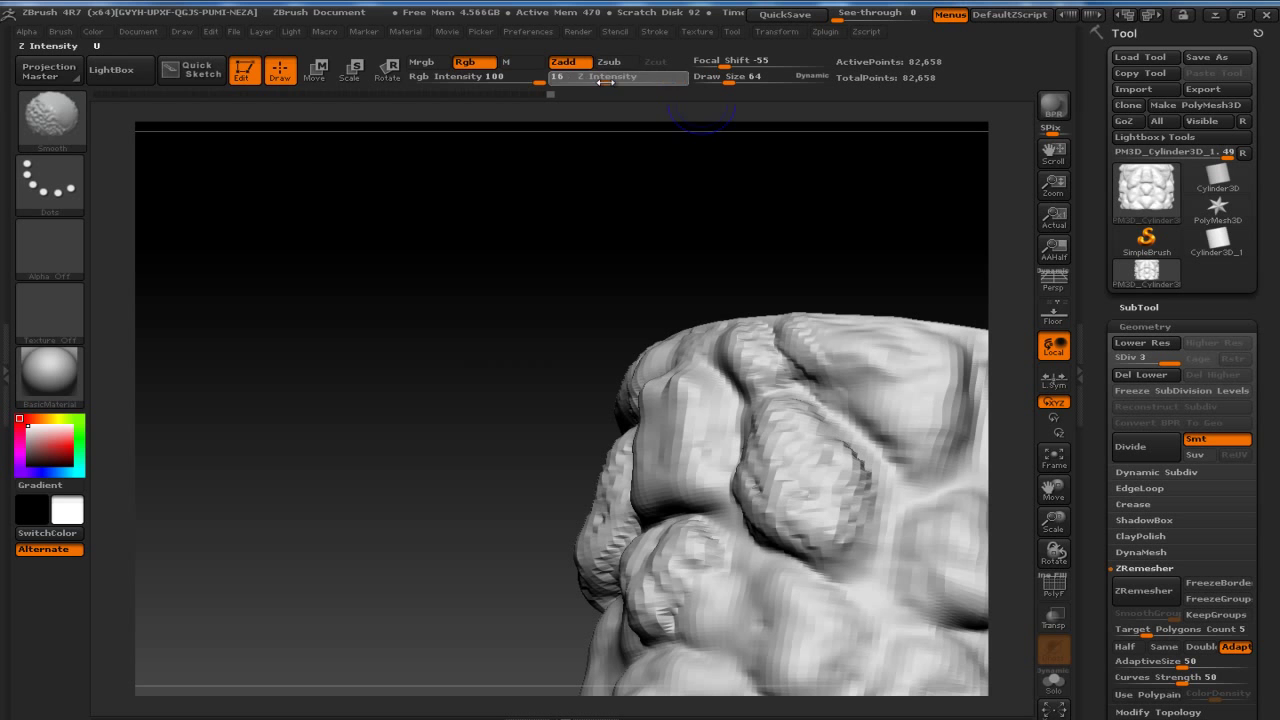
Build extra clay bumps on the cylinder's side, near its centre and on the left bump.
{"action": "key", "text": "ctrl+z"}
{"action": "key", "text": "ctrl+z"}
{"action": "key", "text": "ctrl+z"}
{"action": "key", "text": "ctrl+z"}
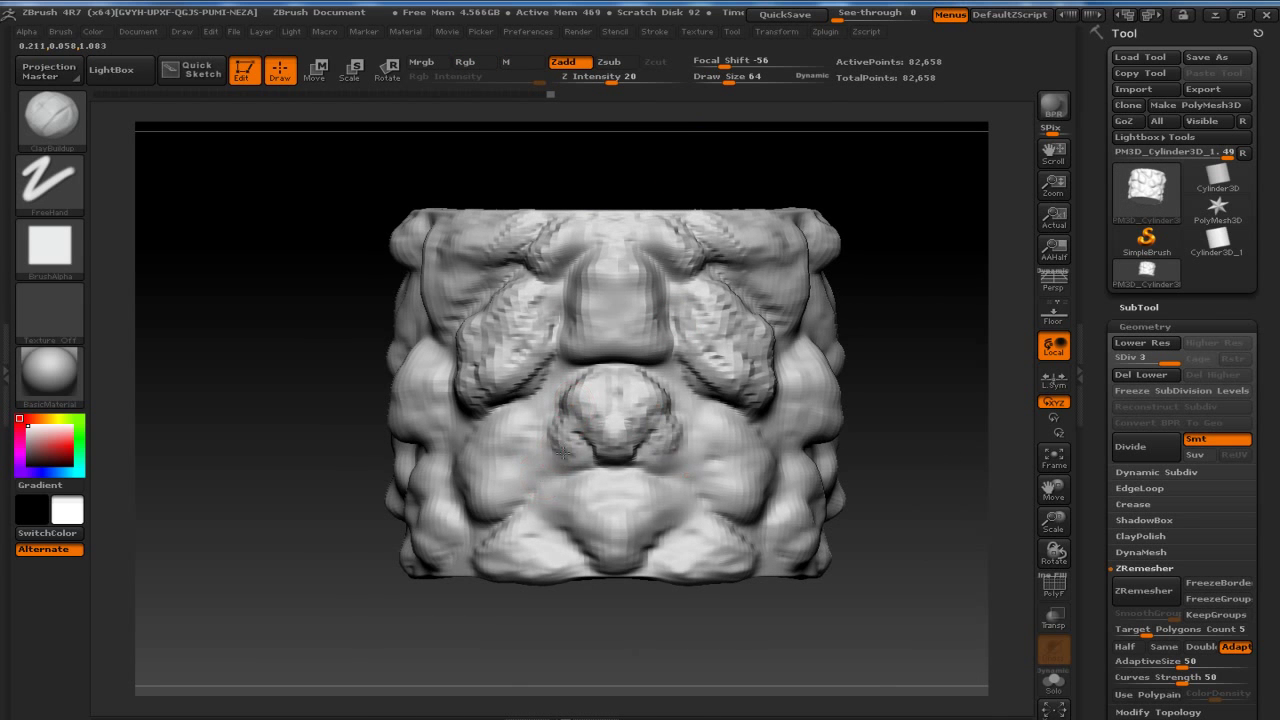
{"action": "mouse_move", "coordinate": [908, 343]}
{"action": "left_mouse_down"}
{"action": "mouse_move", "coordinate": [871, 371]}
{"action": "mouse_move", "coordinate": [858, 355]}
{"action": "left_mouse_up"}
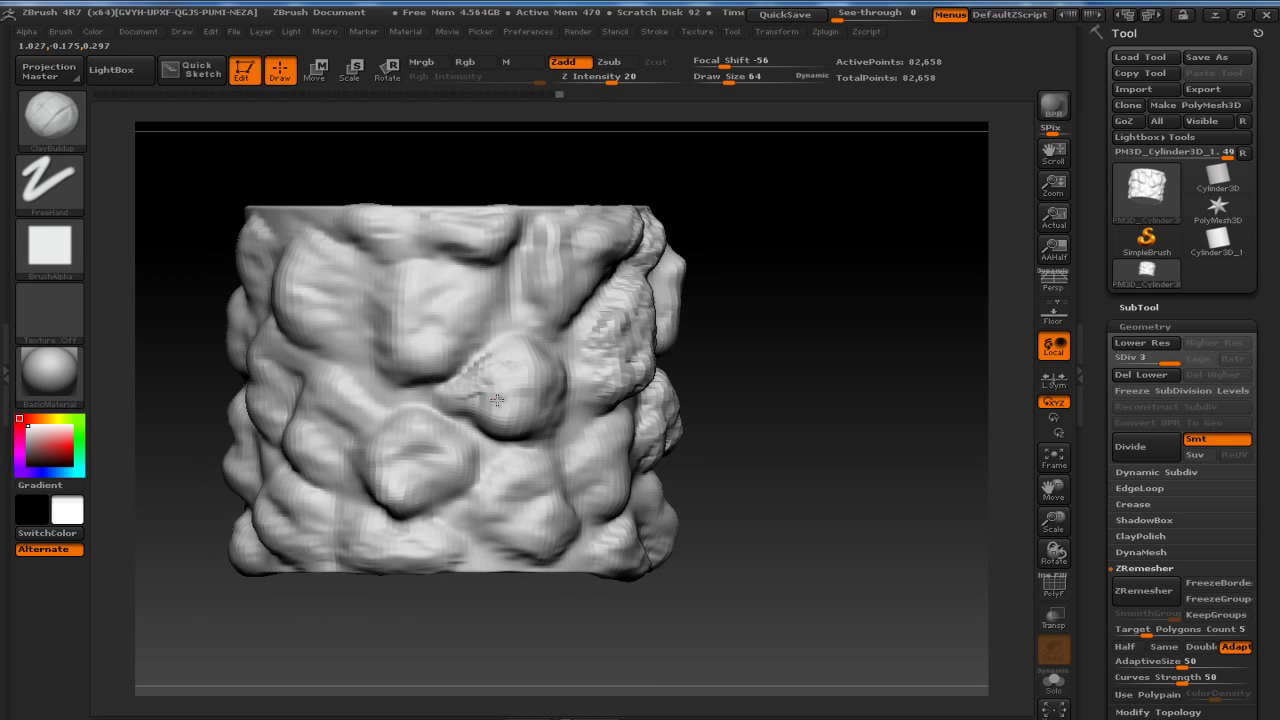
{"action": "left_click_drag", "start_coordinate": [471, 300], "coordinate": [469, 328]}
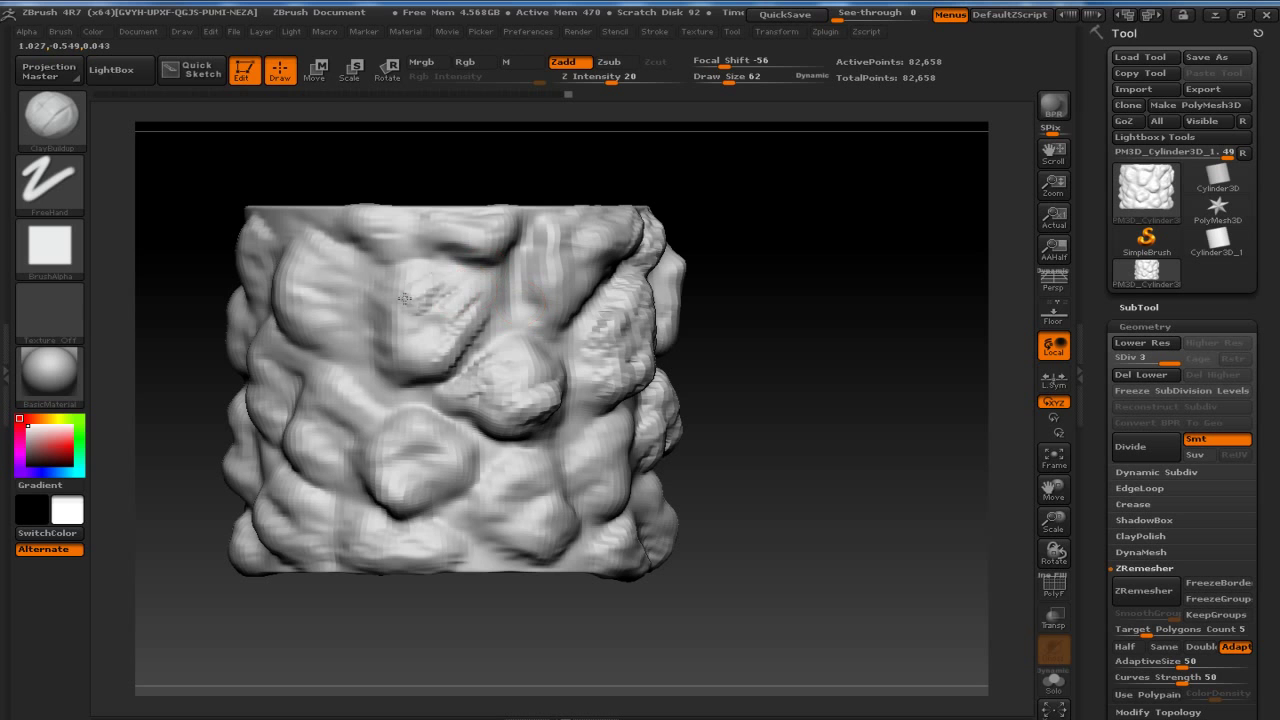
{"action": "mouse_move", "coordinate": [388, 291]}
{"action": "left_mouse_down"}
{"action": "mouse_move", "coordinate": [430, 295]}
{"action": "mouse_move", "coordinate": [440, 324]}
{"action": "mouse_move", "coordinate": [427, 290]}
{"action": "mouse_move", "coordinate": [407, 364]}
{"action": "left_mouse_up"}
{"action": "left_click_drag", "start_coordinate": [757, 360], "coordinate": [830, 362]}
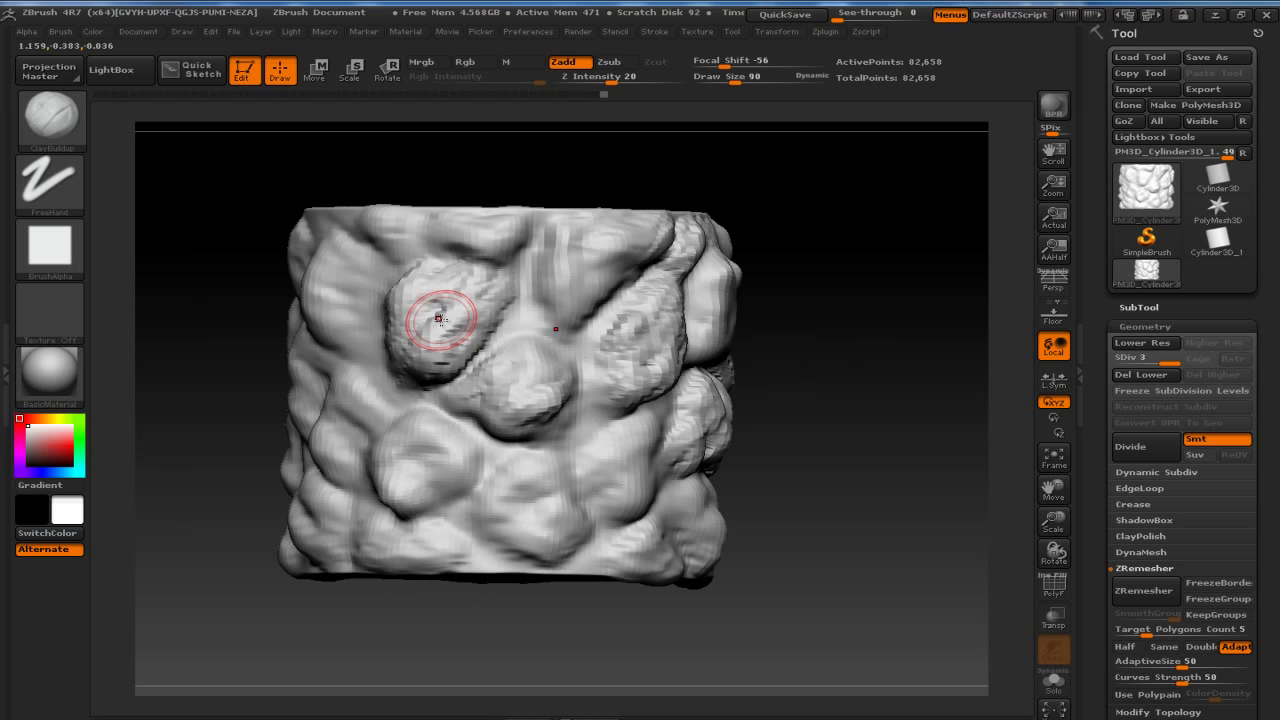
{"action": "left_click_drag", "start_coordinate": [361, 281], "coordinate": [347, 305]}
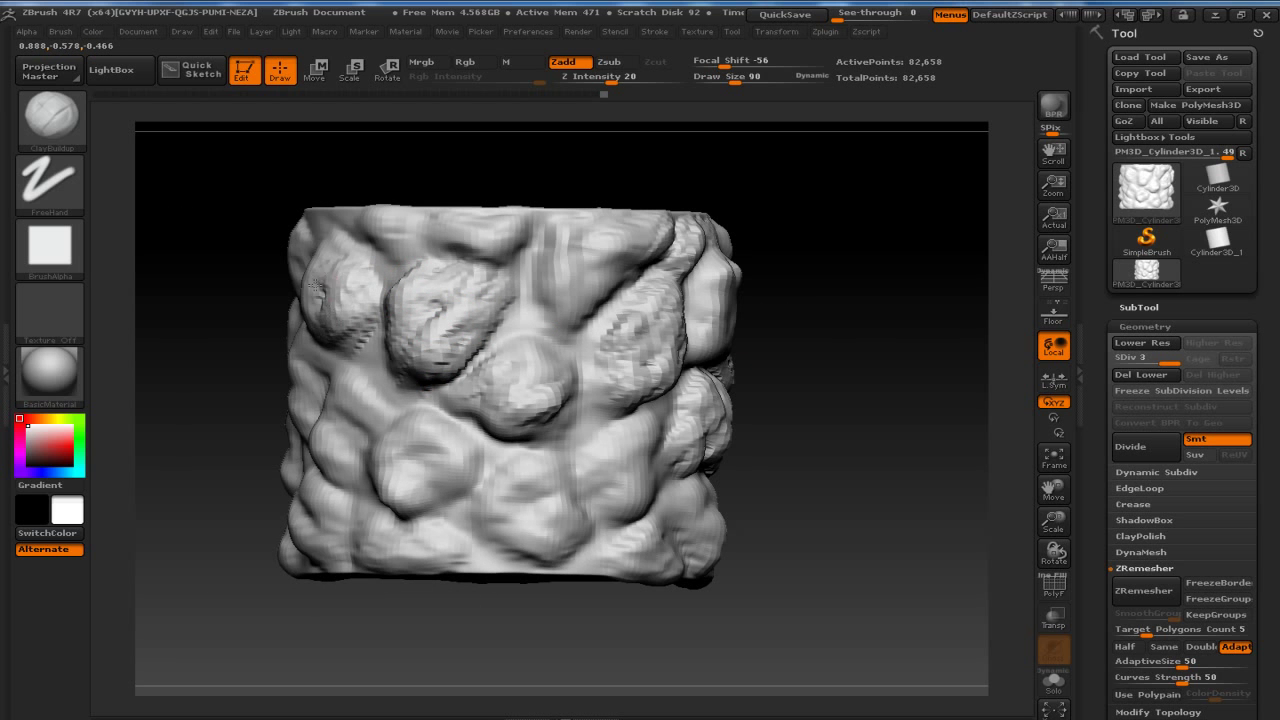
Build rounded clay lumps and a bulge across the lower middle of the cylinder.
{"action": "left_click_drag", "start_coordinate": [898, 400], "coordinate": [663, 417]}
{"action": "mouse_move", "coordinate": [470, 395]}
{"action": "left_mouse_down"}
{"action": "mouse_move", "coordinate": [438, 433]}
{"action": "mouse_move", "coordinate": [466, 357]}
{"action": "left_mouse_up"}
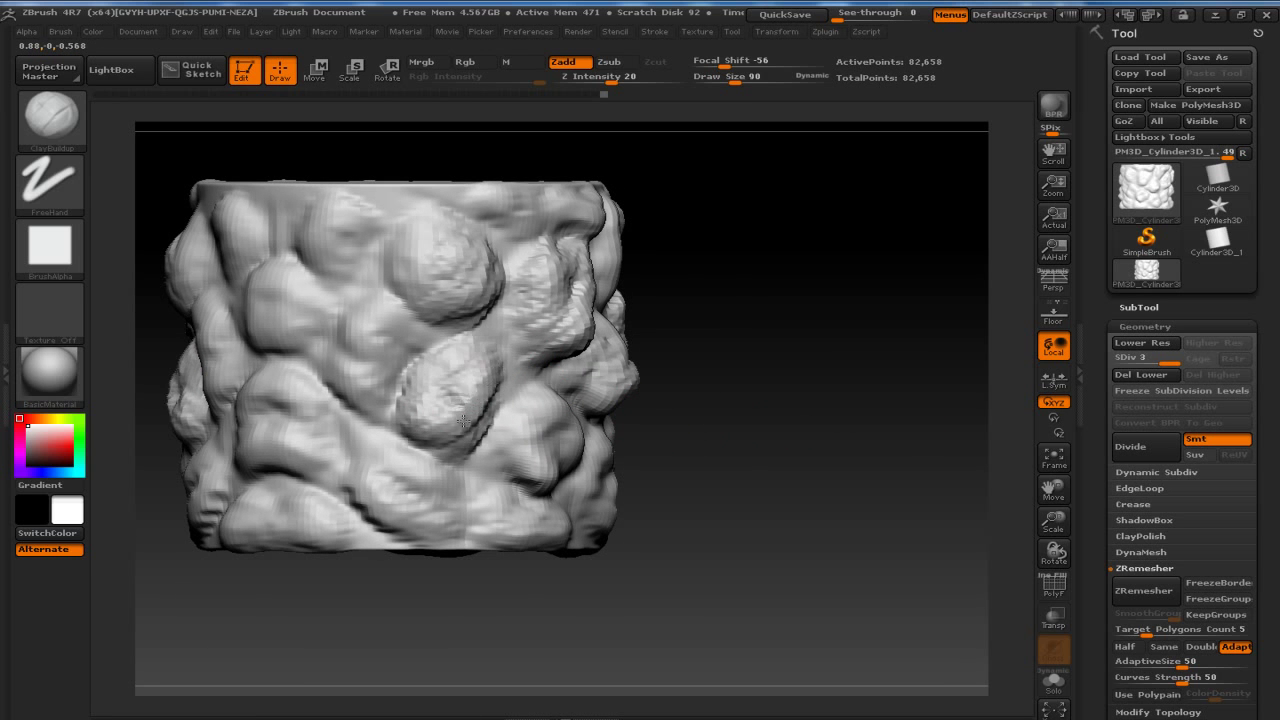
{"action": "mouse_move", "coordinate": [460, 482]}
{"action": "left_mouse_down"}
{"action": "mouse_move", "coordinate": [425, 518]}
{"action": "mouse_move", "coordinate": [373, 470]}
{"action": "mouse_move", "coordinate": [385, 455]}
{"action": "mouse_move", "coordinate": [364, 440]}
{"action": "mouse_move", "coordinate": [460, 520]}
{"action": "left_mouse_up"}
{"action": "left_click_drag", "start_coordinate": [749, 457], "coordinate": [728, 440]}
{"action": "left_click_drag", "start_coordinate": [503, 512], "coordinate": [585, 511]}
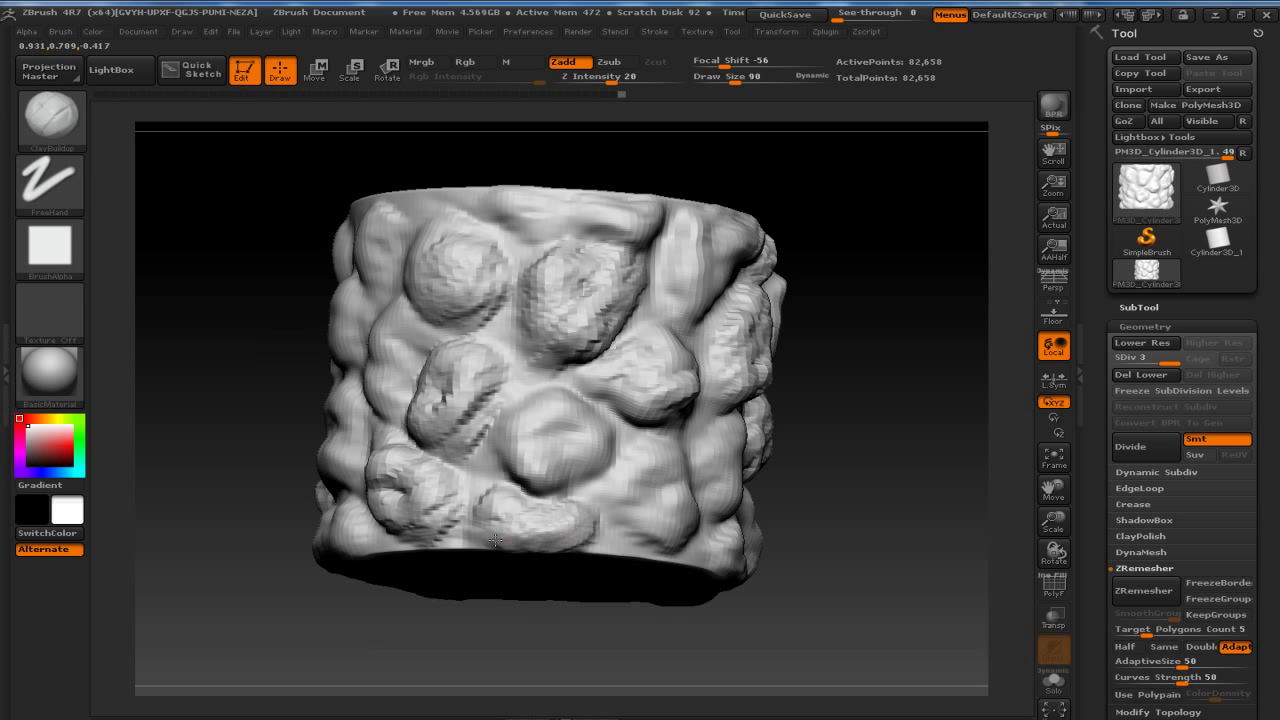
{"action": "left_click_drag", "start_coordinate": [686, 499], "coordinate": [633, 476]}
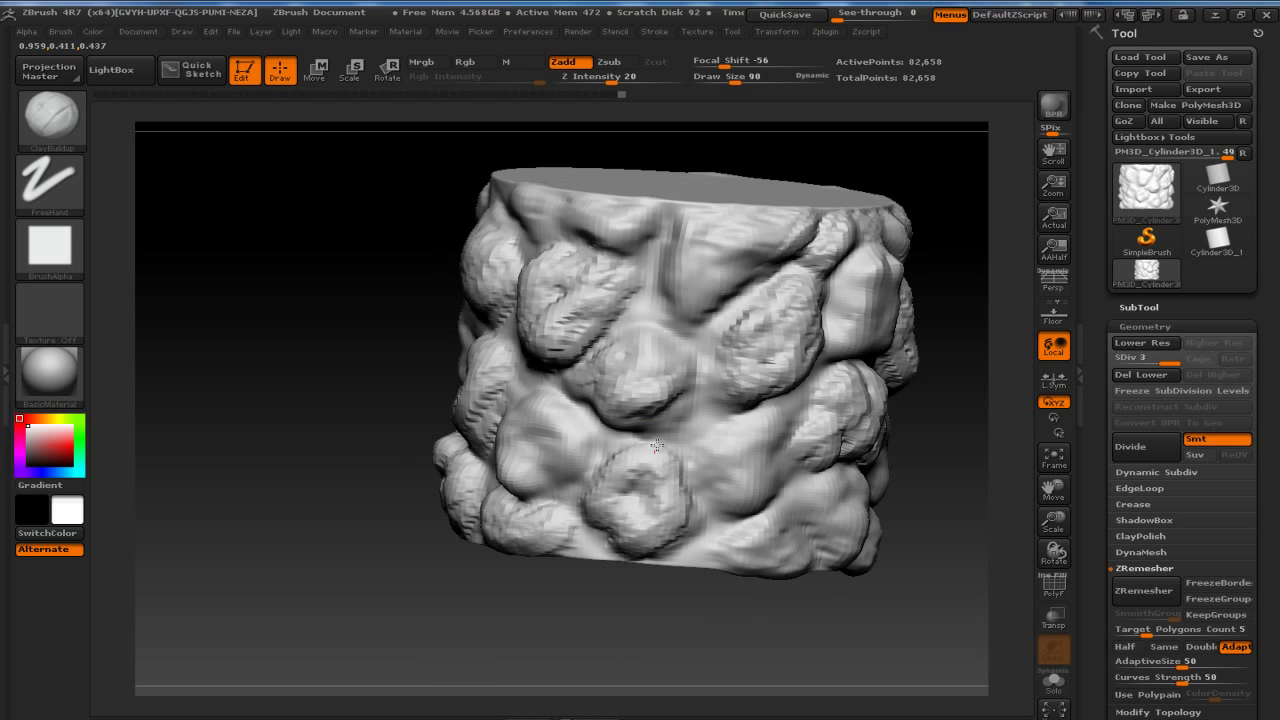
{"action": "left_click_drag", "start_coordinate": [677, 457], "coordinate": [684, 509]}
{"action": "mouse_move", "coordinate": [734, 430]}
{"action": "left_mouse_down"}
{"action": "mouse_move", "coordinate": [744, 495]}
{"action": "mouse_move", "coordinate": [771, 428]}
{"action": "mouse_move", "coordinate": [786, 537]}
{"action": "mouse_move", "coordinate": [741, 543]}
{"action": "mouse_move", "coordinate": [820, 560]}
{"action": "mouse_move", "coordinate": [809, 534]}
{"action": "mouse_move", "coordinate": [880, 495]}
{"action": "mouse_move", "coordinate": [881, 524]}
{"action": "left_mouse_up"}
Build up ClayBuildup bulbs along the cylinder's top edge and upper and mid-side bumps.
{"action": "key", "text": "ctrl+z"}
{"action": "key", "text": "ctrl+z"}
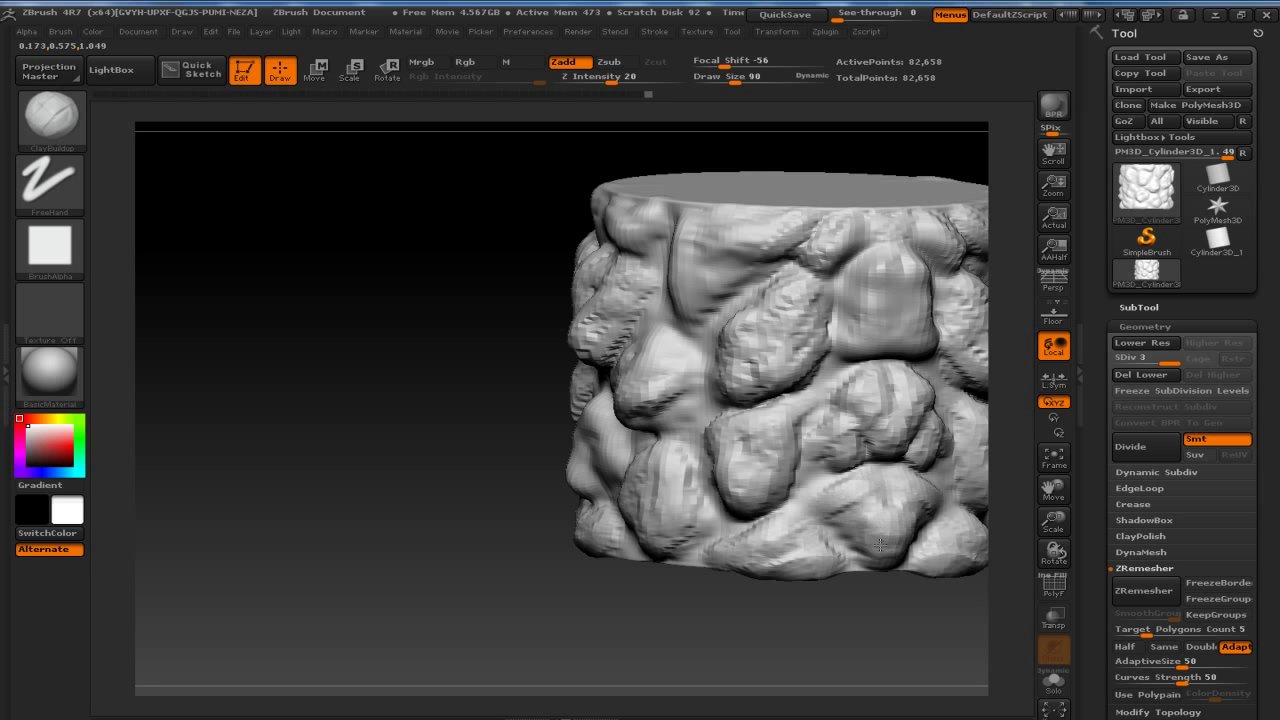
{"action": "mouse_move", "coordinate": [668, 163]}
{"action": "left_mouse_down"}
{"action": "mouse_move", "coordinate": [430, 250]}
{"action": "mouse_move", "coordinate": [443, 300]}
{"action": "mouse_move", "coordinate": [531, 295]}
{"action": "left_mouse_up"}
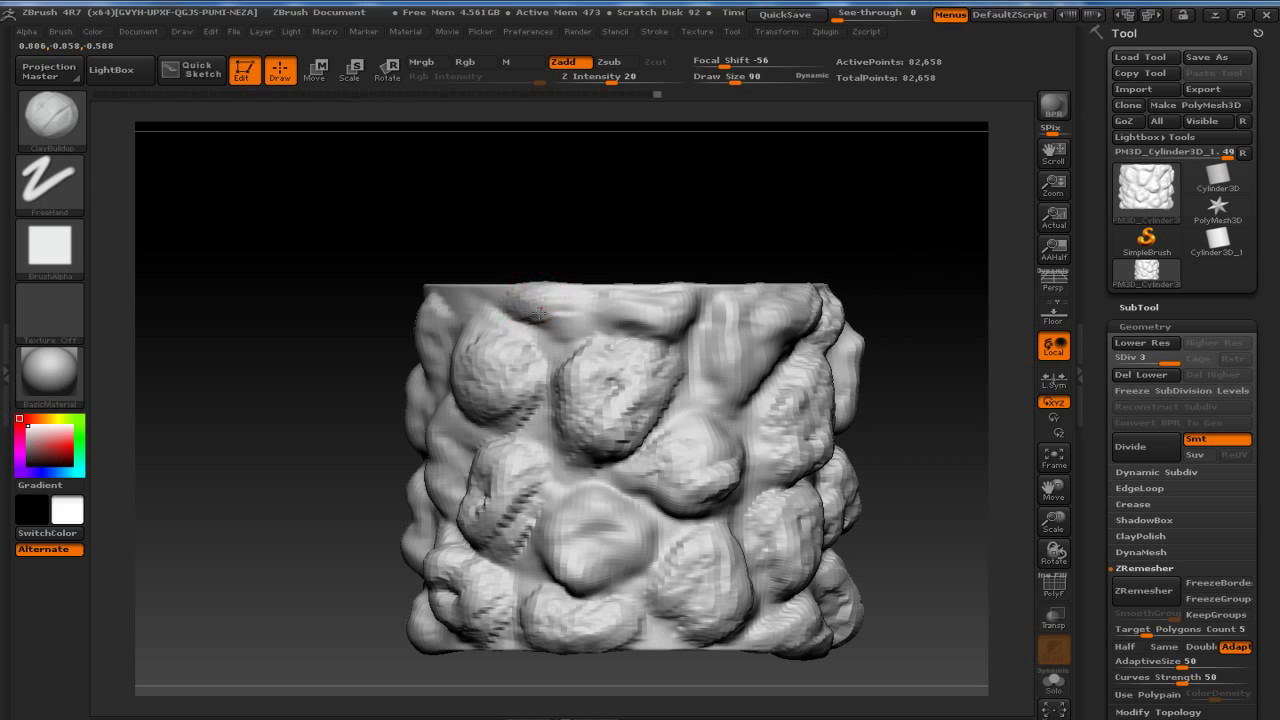
{"action": "left_click_drag", "start_coordinate": [555, 349], "coordinate": [567, 306]}
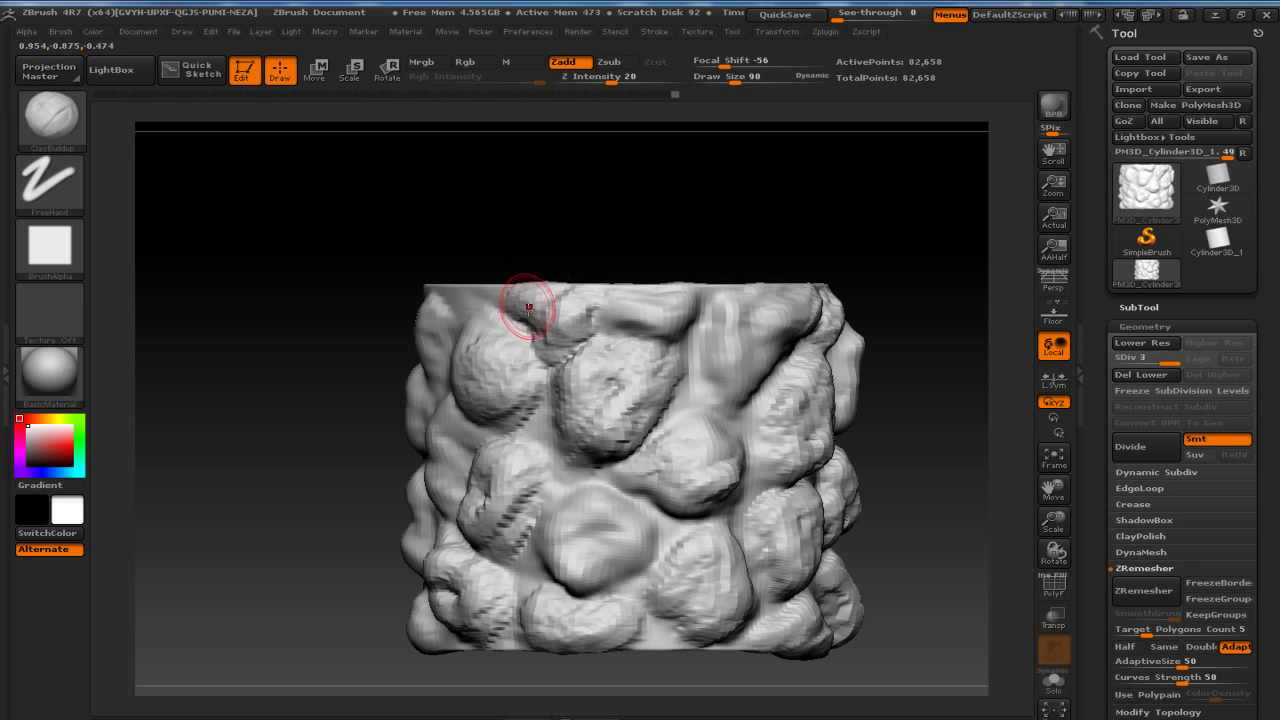
{"action": "mouse_move", "coordinate": [939, 398]}
{"action": "left_mouse_down"}
{"action": "mouse_move", "coordinate": [923, 240]}
{"action": "mouse_move", "coordinate": [703, 303]}
{"action": "left_mouse_up"}
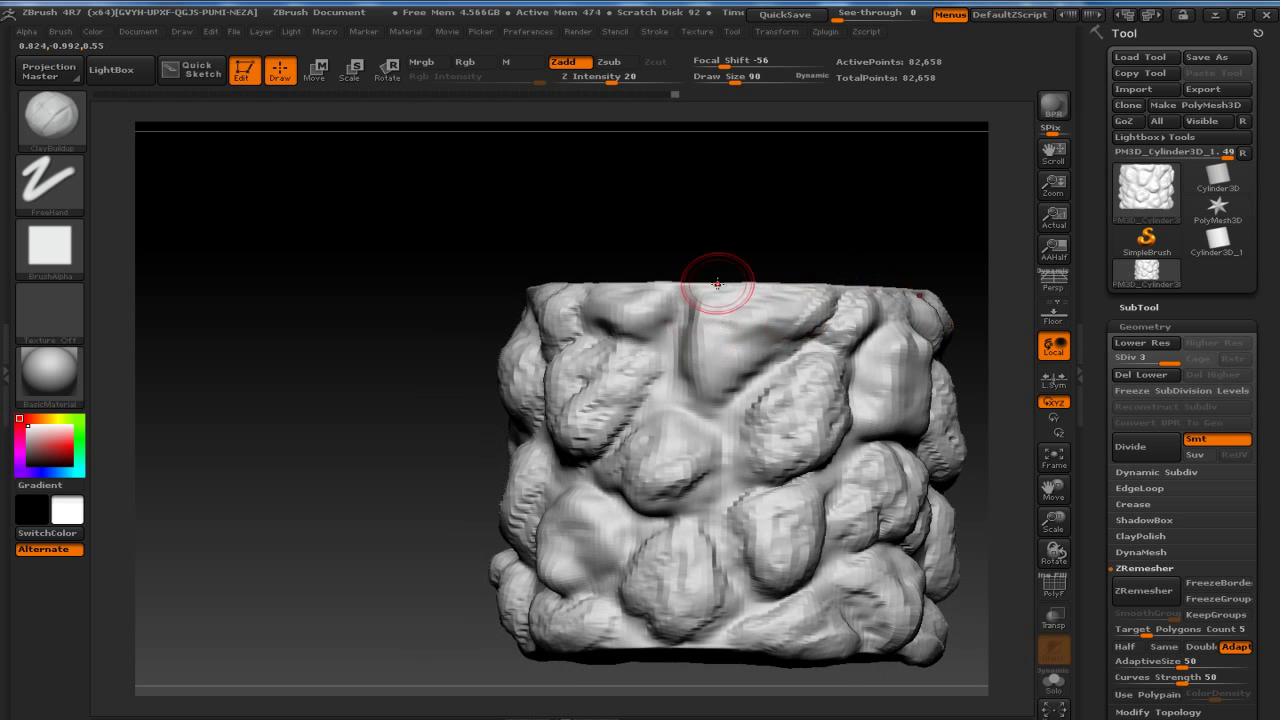
{"action": "left_click_drag", "start_coordinate": [719, 351], "coordinate": [710, 331]}
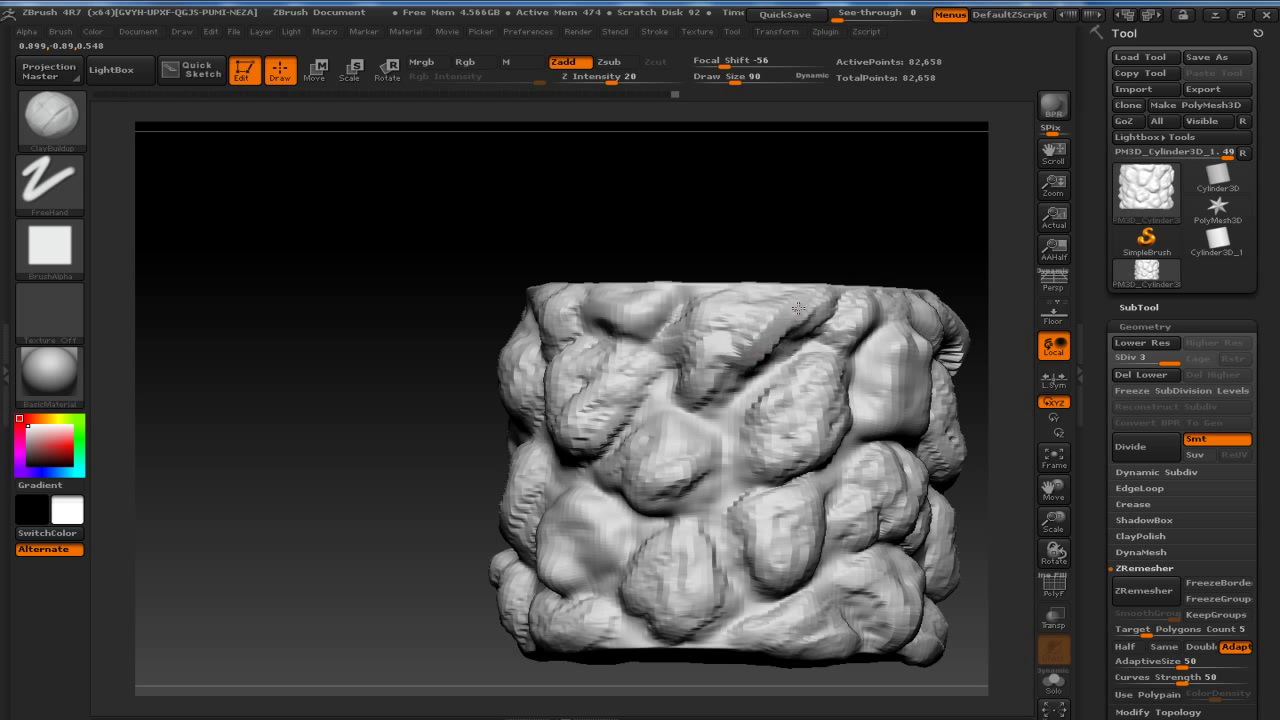
{"action": "left_click_drag", "start_coordinate": [435, 335], "coordinate": [543, 377]}
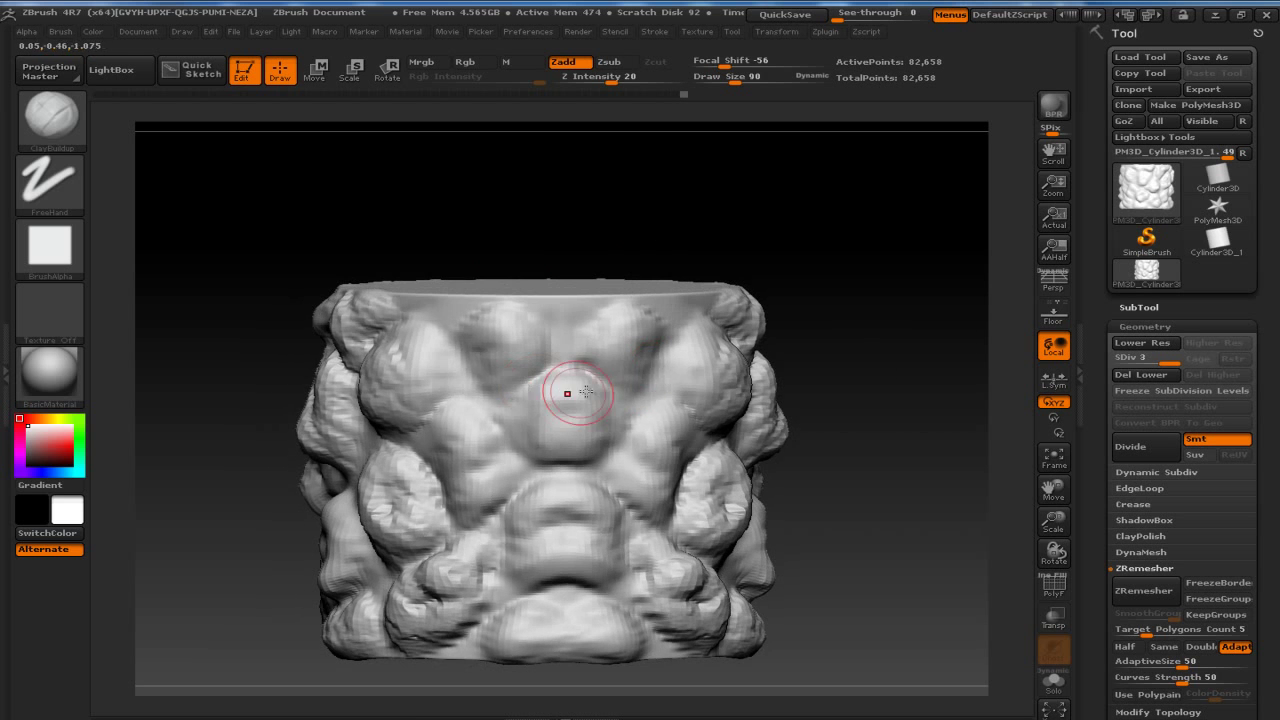
{"action": "mouse_move", "coordinate": [565, 422]}
{"action": "left_mouse_down"}
{"action": "mouse_move", "coordinate": [490, 320]}
{"action": "mouse_move", "coordinate": [420, 315]}
{"action": "mouse_move", "coordinate": [424, 383]}
{"action": "left_mouse_up"}
{"action": "mouse_move", "coordinate": [690, 405]}
{"action": "left_mouse_down"}
{"action": "mouse_move", "coordinate": [720, 385]}
{"action": "mouse_move", "coordinate": [711, 364]}
{"action": "left_mouse_up"}
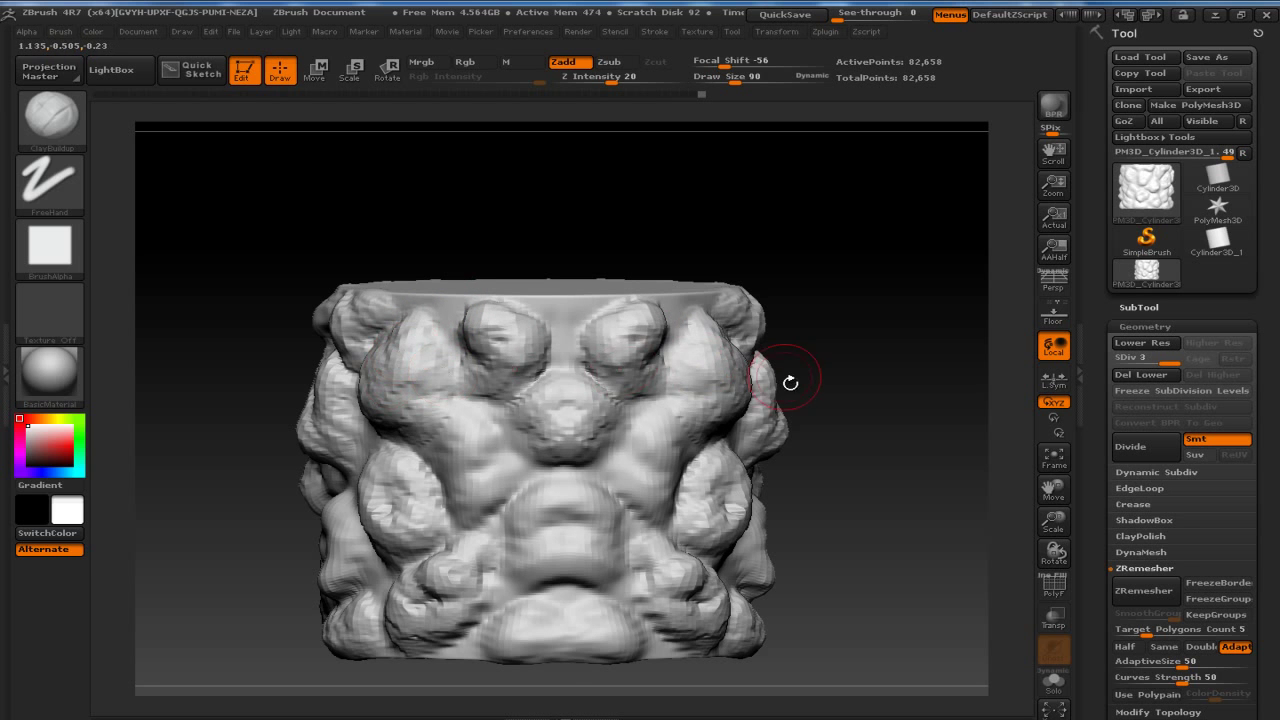
{"action": "left_click_drag", "start_coordinate": [811, 367], "coordinate": [611, 455]}
{"action": "left_click_drag", "start_coordinate": [486, 432], "coordinate": [474, 491]}
Reshape and add clay to the lower-middle and middle bumps.
{"action": "mouse_move", "coordinate": [573, 514]}
{"action": "left_mouse_down"}
{"action": "mouse_move", "coordinate": [558, 496]}
{"action": "mouse_move", "coordinate": [534, 520]}
{"action": "mouse_move", "coordinate": [540, 565]}
{"action": "mouse_move", "coordinate": [575, 580]}
{"action": "left_mouse_up"}
{"action": "mouse_move", "coordinate": [535, 495]}
{"action": "left_mouse_down"}
{"action": "mouse_move", "coordinate": [545, 601]}
{"action": "mouse_move", "coordinate": [600, 625]}
{"action": "left_mouse_up"}
{"action": "mouse_move", "coordinate": [525, 600]}
{"action": "left_mouse_down"}
{"action": "mouse_move", "coordinate": [610, 620]}
{"action": "mouse_move", "coordinate": [554, 629]}
{"action": "left_mouse_up"}
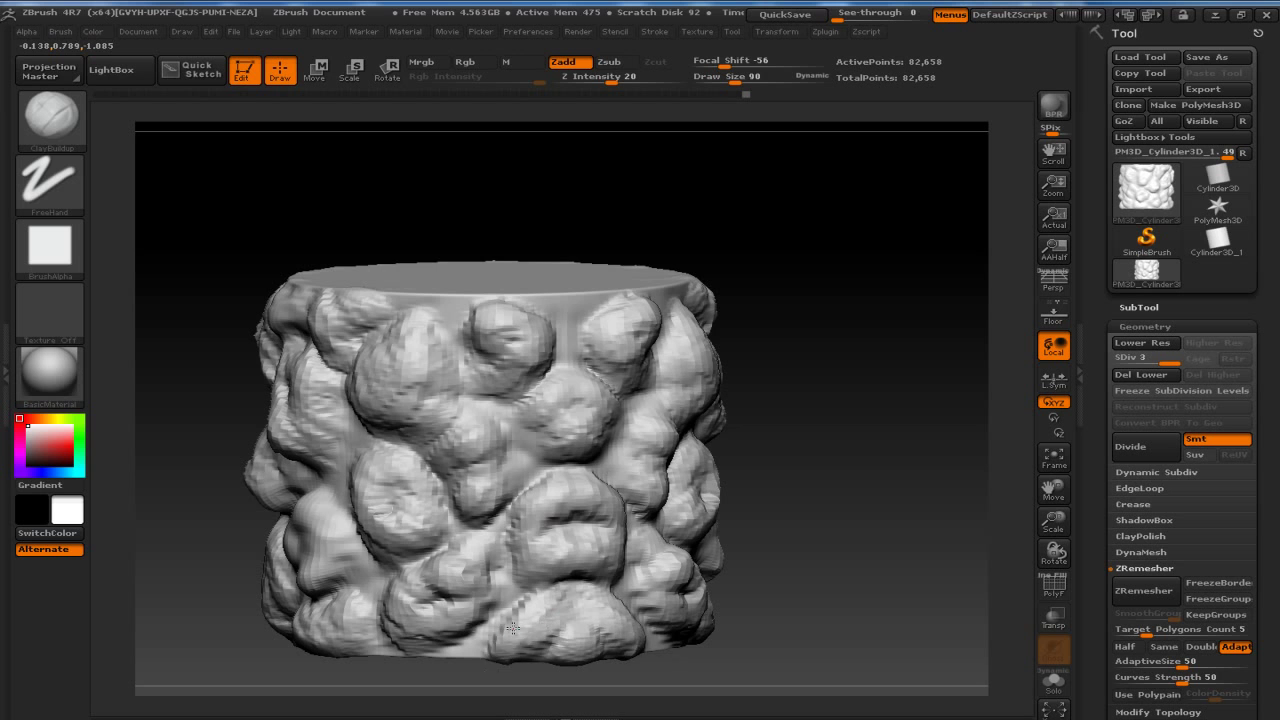
{"action": "mouse_move", "coordinate": [730, 565]}
{"action": "left_mouse_down"}
{"action": "mouse_move", "coordinate": [886, 457]}
{"action": "mouse_move", "coordinate": [908, 387]}
{"action": "mouse_move", "coordinate": [870, 400]}
{"action": "left_mouse_up"}
{"action": "left_click_drag", "start_coordinate": [492, 415], "coordinate": [457, 480]}
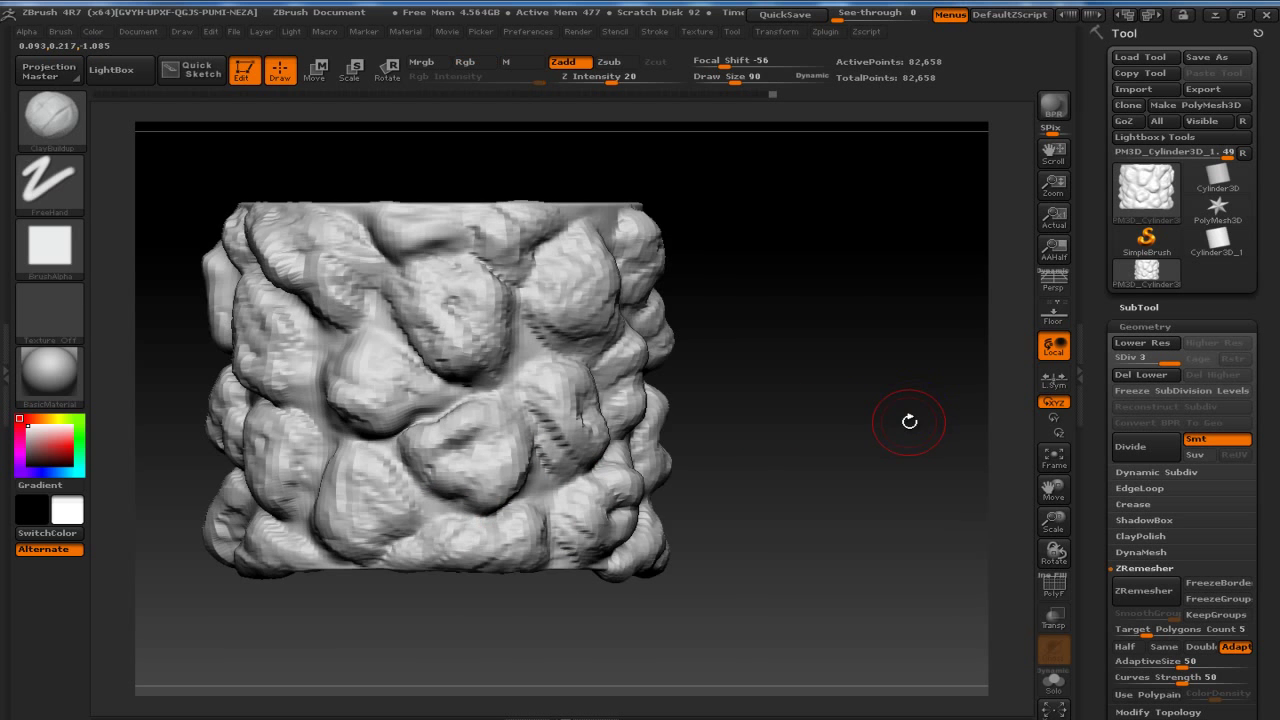
{"action": "left_click_drag", "start_coordinate": [891, 349], "coordinate": [852, 413]}
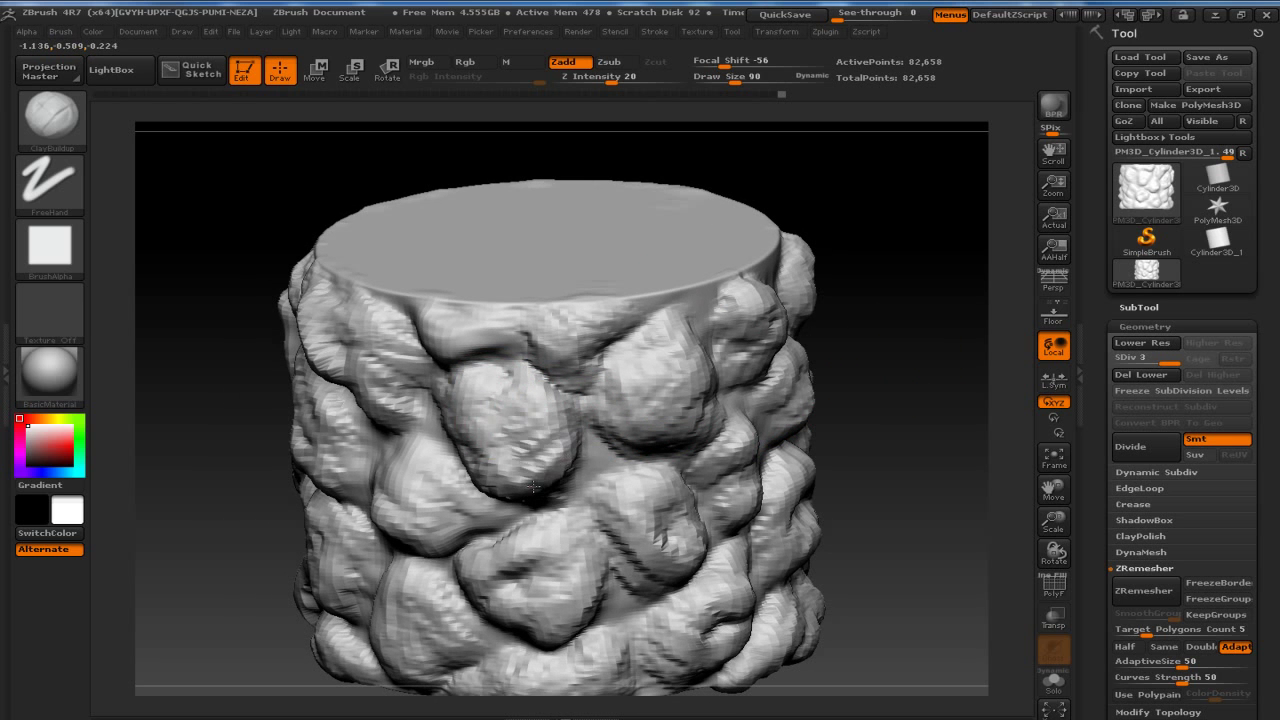
{"action": "left_click_drag", "start_coordinate": [500, 409], "coordinate": [578, 476]}
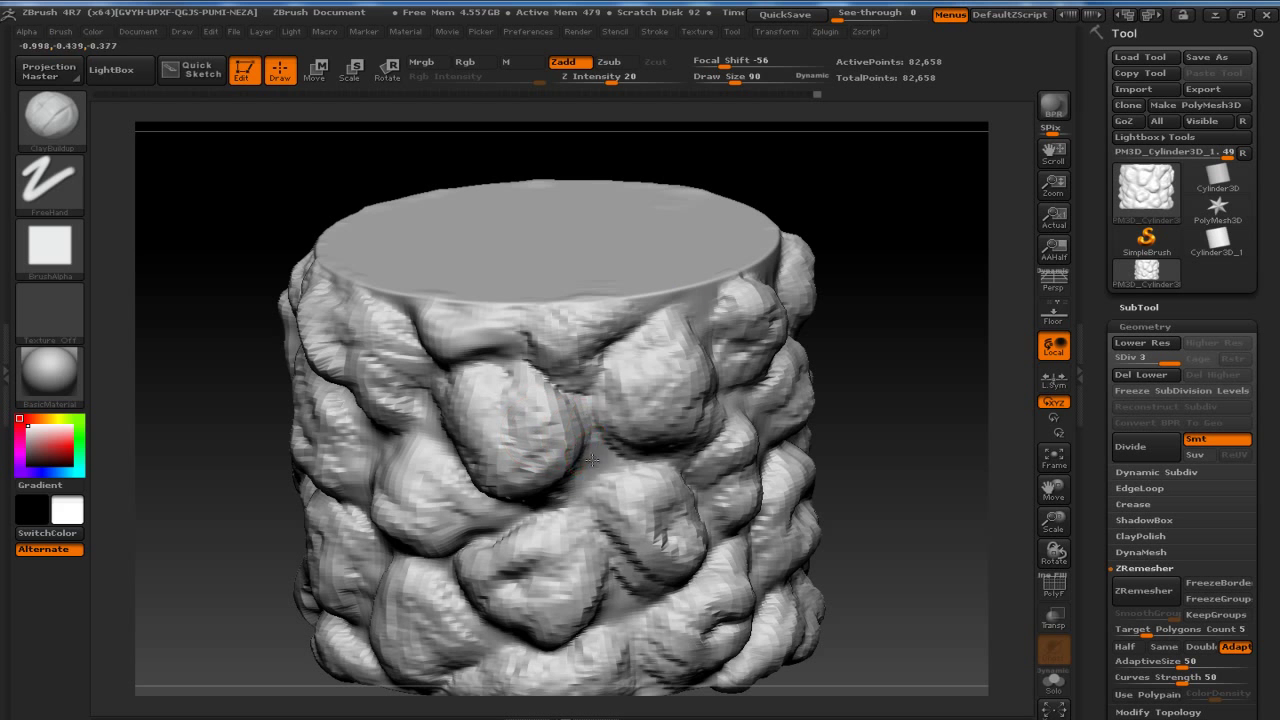
{"action": "mouse_move", "coordinate": [578, 476]}
{"action": "left_mouse_down"}
{"action": "mouse_move", "coordinate": [699, 323]}
{"action": "mouse_move", "coordinate": [716, 502]}
{"action": "left_mouse_up"}
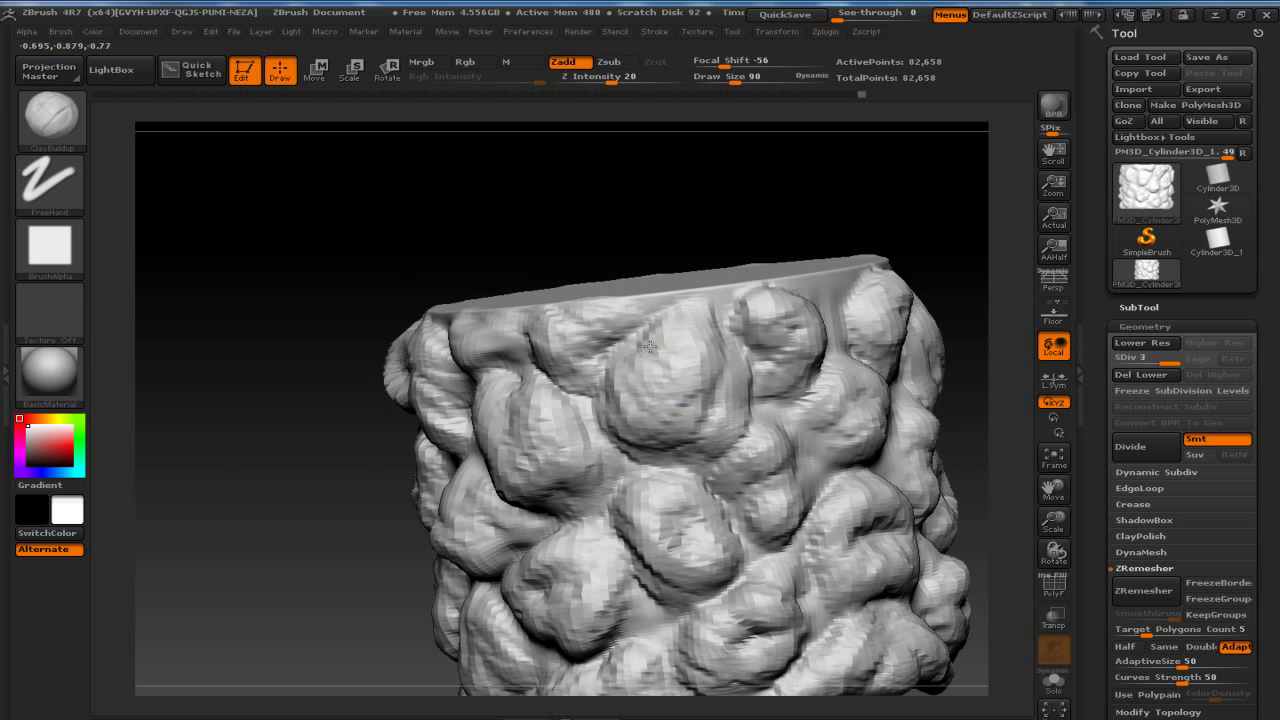
Re-centre the cylinder and orbit around it back to a straight front view.
{"action": "left_click_drag", "start_coordinate": [300, 337], "coordinate": [313, 343]}
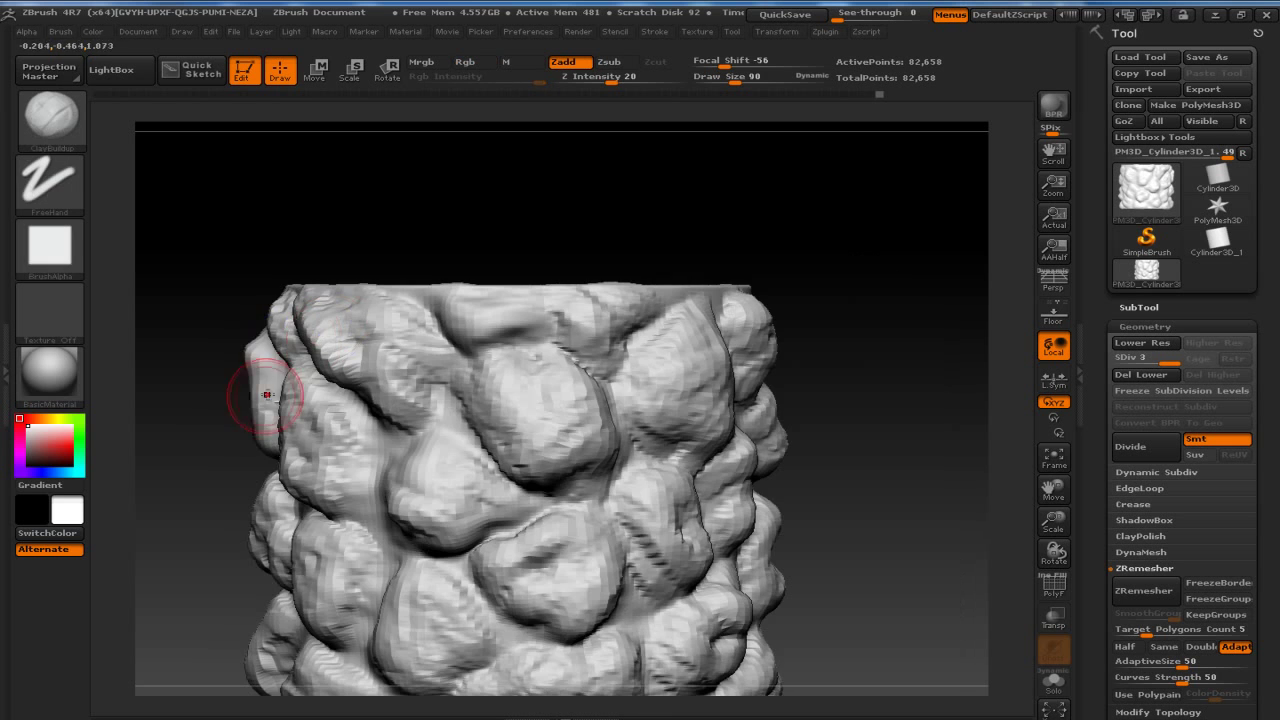
{"action": "key", "text": "f"}
{"action": "mouse_move", "coordinate": [877, 320]}
{"action": "left_mouse_down"}
{"action": "mouse_move", "coordinate": [864, 367]}
{"action": "mouse_move", "coordinate": [871, 428]}
{"action": "mouse_move", "coordinate": [906, 423]}
{"action": "mouse_move", "coordinate": [859, 469]}
{"action": "left_mouse_up"}
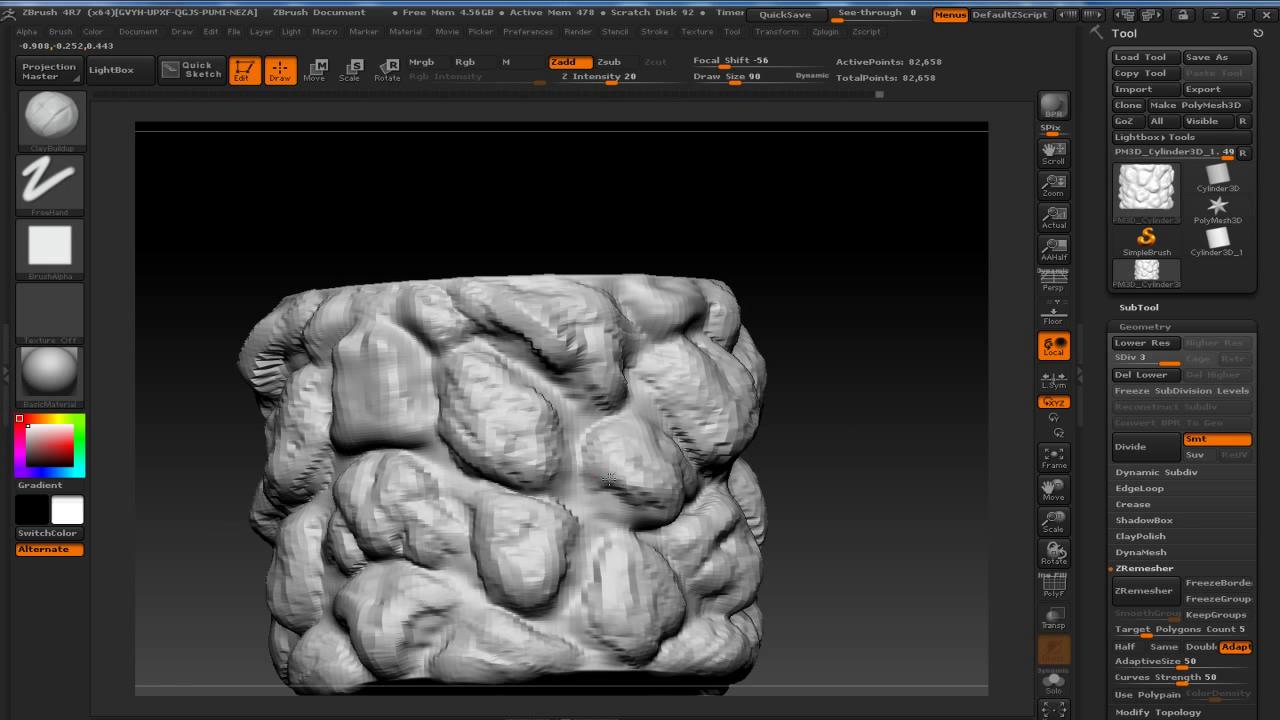
{"action": "left_click_drag", "start_coordinate": [608, 505], "coordinate": [880, 430]}
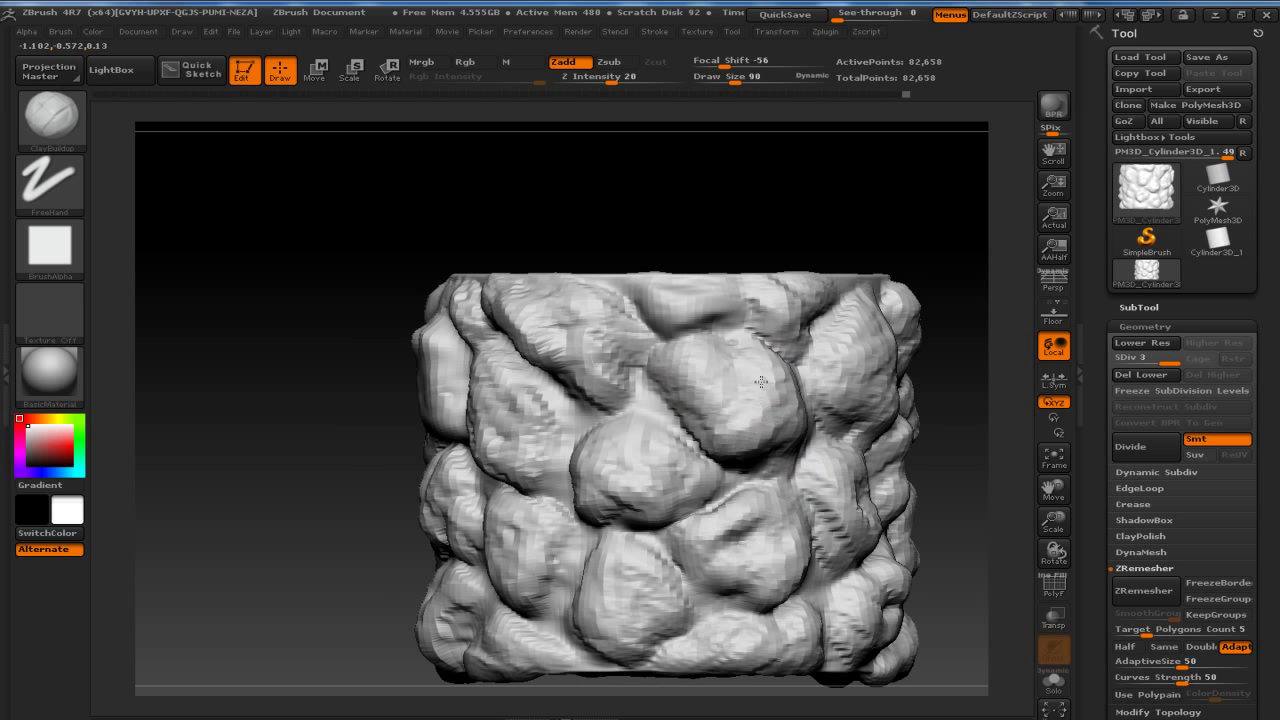
{"action": "mouse_move", "coordinate": [848, 204]}
{"action": "left_mouse_down"}
{"action": "mouse_move", "coordinate": [797, 186]}
{"action": "mouse_move", "coordinate": [836, 313]}
{"action": "mouse_move", "coordinate": [809, 318]}
{"action": "left_mouse_up"}
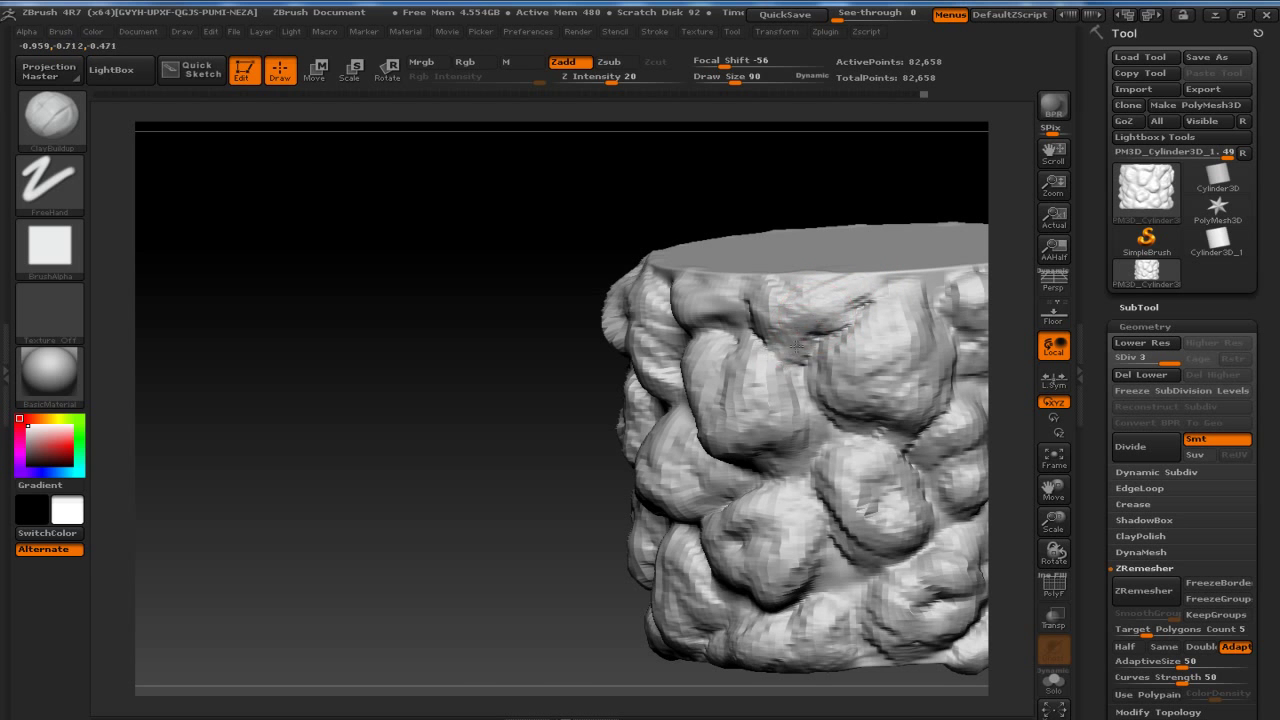
{"action": "mouse_move", "coordinate": [600, 309]}
{"action": "left_mouse_down", "text": "shift"}
{"action": "mouse_move", "coordinate": [240, 406]}
{"action": "mouse_move", "coordinate": [471, 558]}
{"action": "mouse_move", "coordinate": [815, 565]}
{"action": "mouse_move", "coordinate": [894, 480]}
{"action": "mouse_move", "coordinate": [903, 449]}
{"action": "left_mouse_up", "text": "shift"}
{"action": "key", "text": "alt+Tab"}
{"action": "left_click", "coordinate": [440, 362]}
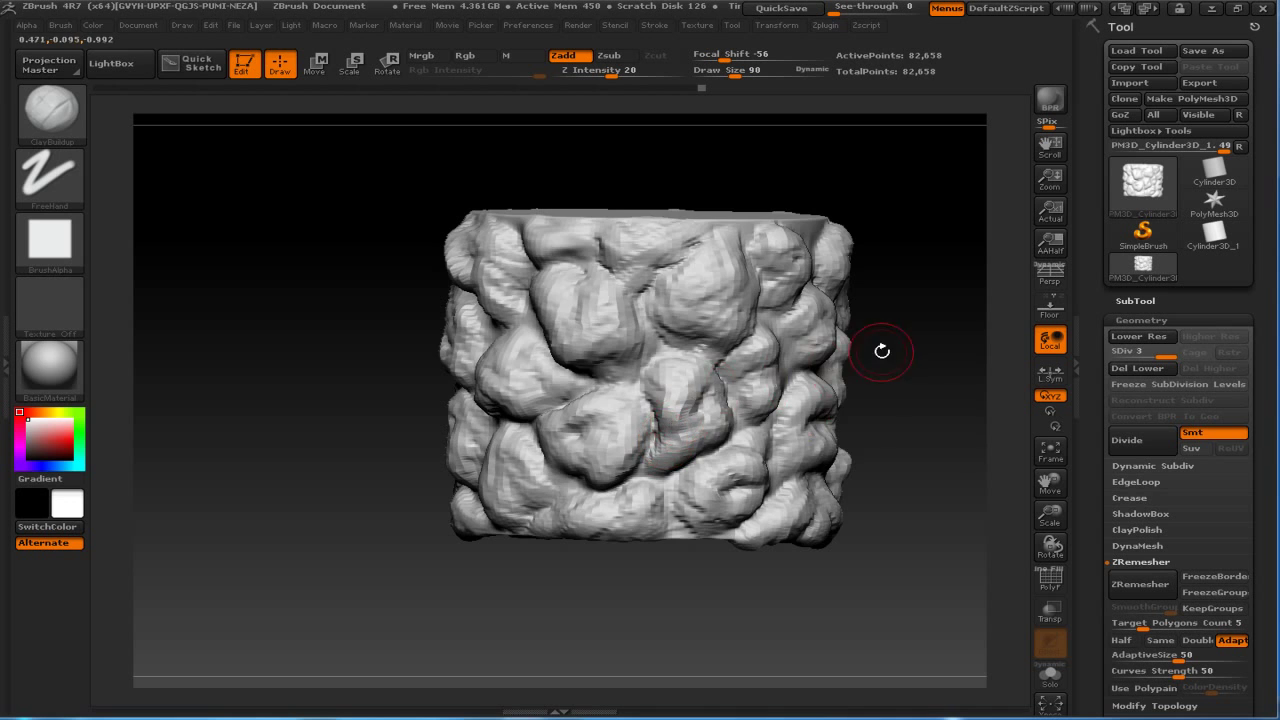
Resculpt the lower-centre bumps with more clay, ending in a symmetric front view.
{"action": "left_click_drag", "start_coordinate": [880, 352], "coordinate": [940, 355]}
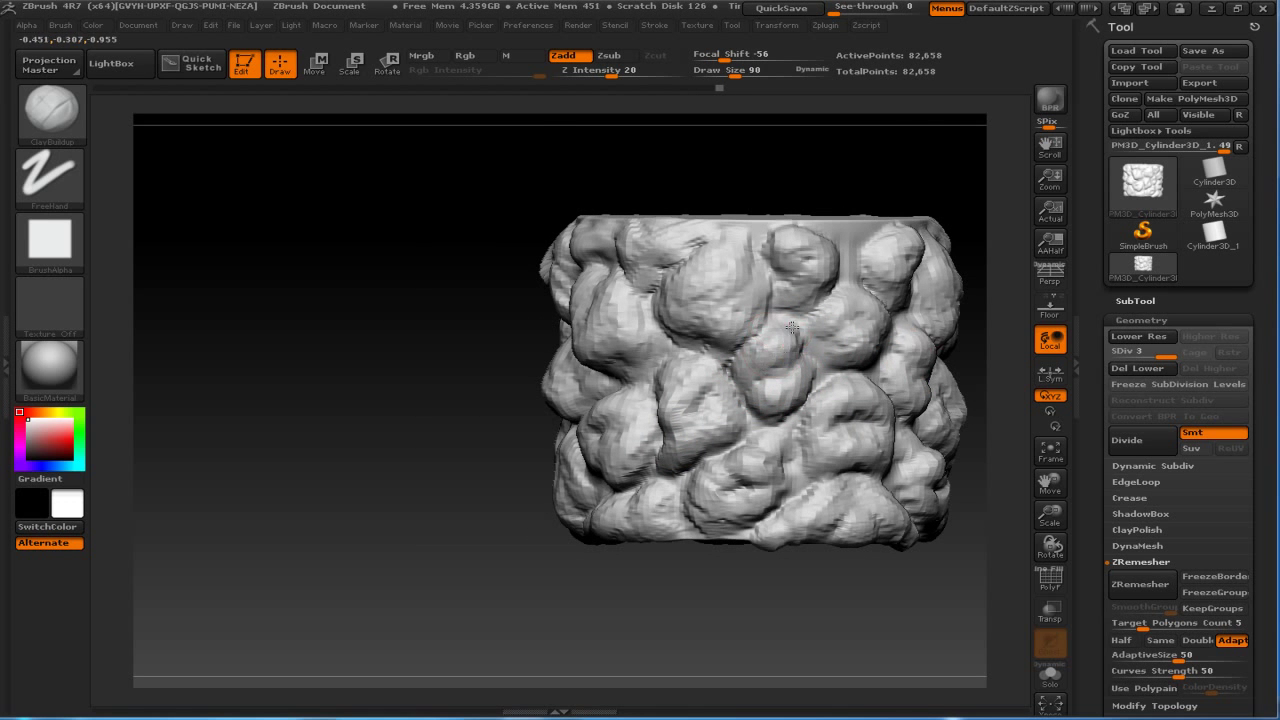
{"action": "left_click_drag", "start_coordinate": [886, 200], "coordinate": [856, 160]}
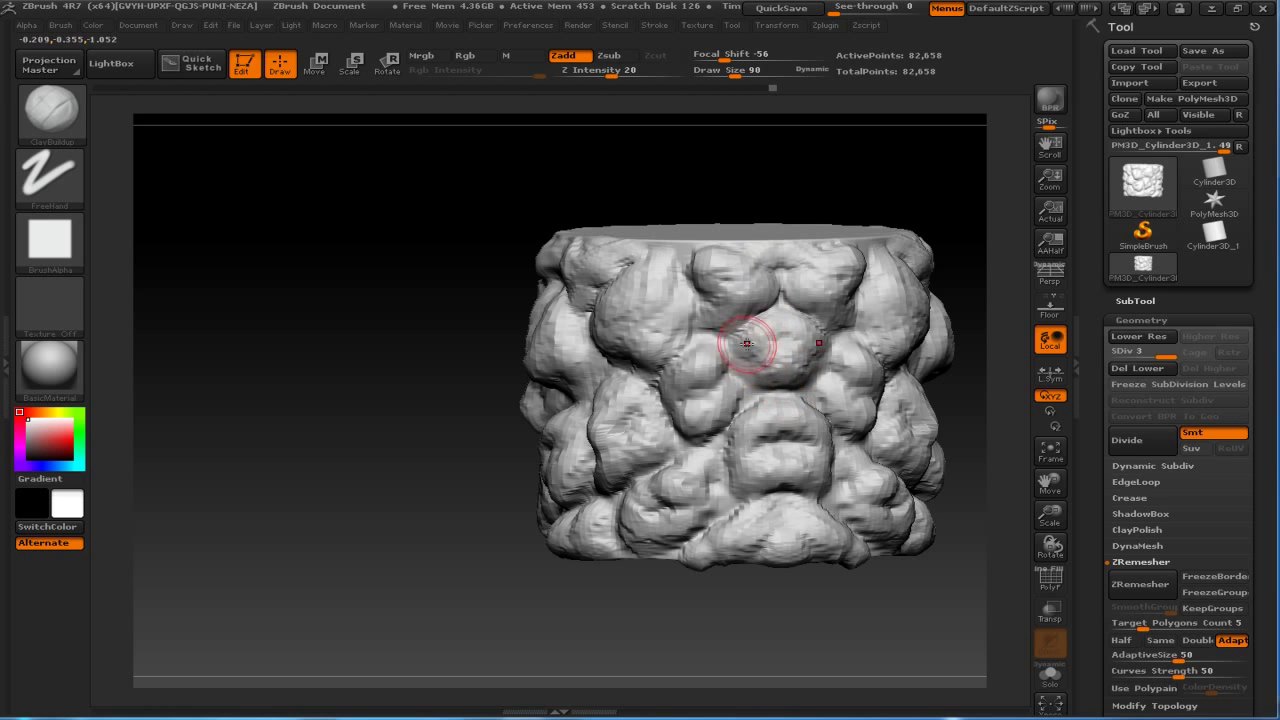
{"action": "mouse_move", "coordinate": [747, 622]}
{"action": "left_mouse_down", "text": "alt"}
{"action": "mouse_move", "coordinate": [673, 358]}
{"action": "mouse_move", "coordinate": [668, 378]}
{"action": "mouse_move", "coordinate": [651, 380]}
{"action": "left_mouse_up", "text": "alt"}
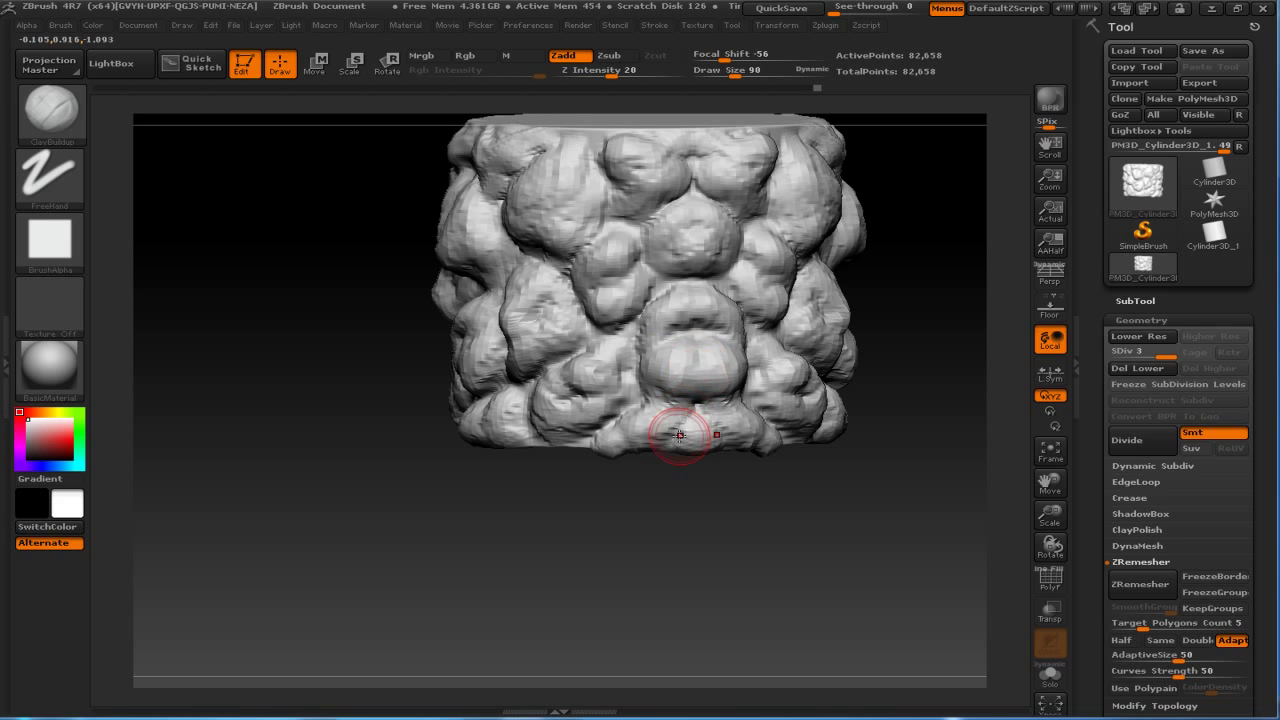
{"action": "left_click_drag", "start_coordinate": [683, 437], "coordinate": [650, 407]}
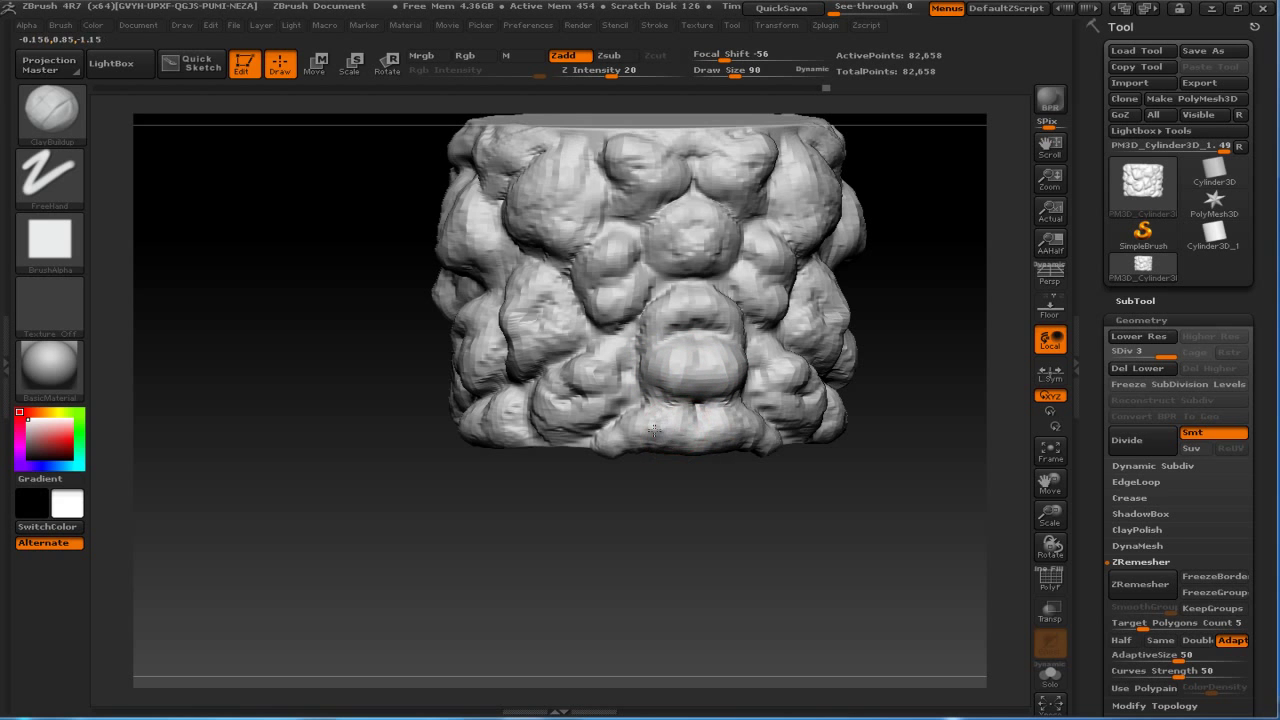
{"action": "left_click_drag", "start_coordinate": [809, 533], "coordinate": [813, 584]}
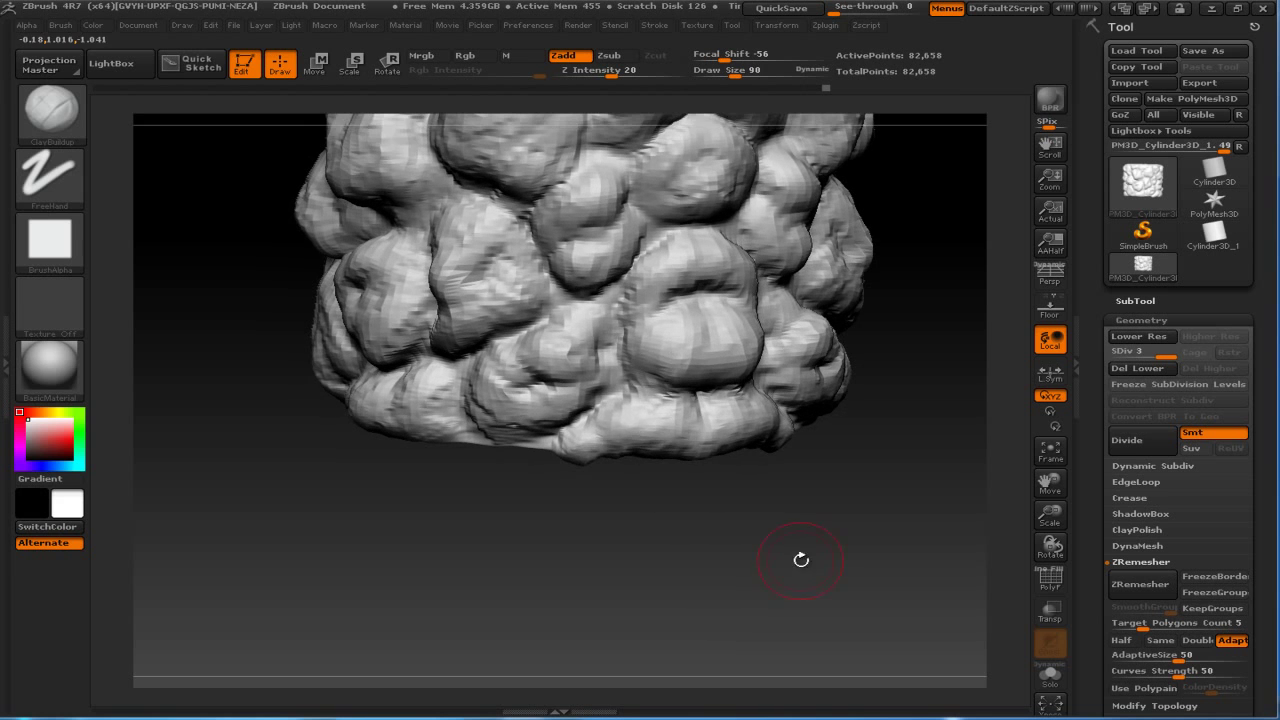
{"action": "left_click_drag", "start_coordinate": [629, 422], "coordinate": [614, 402]}
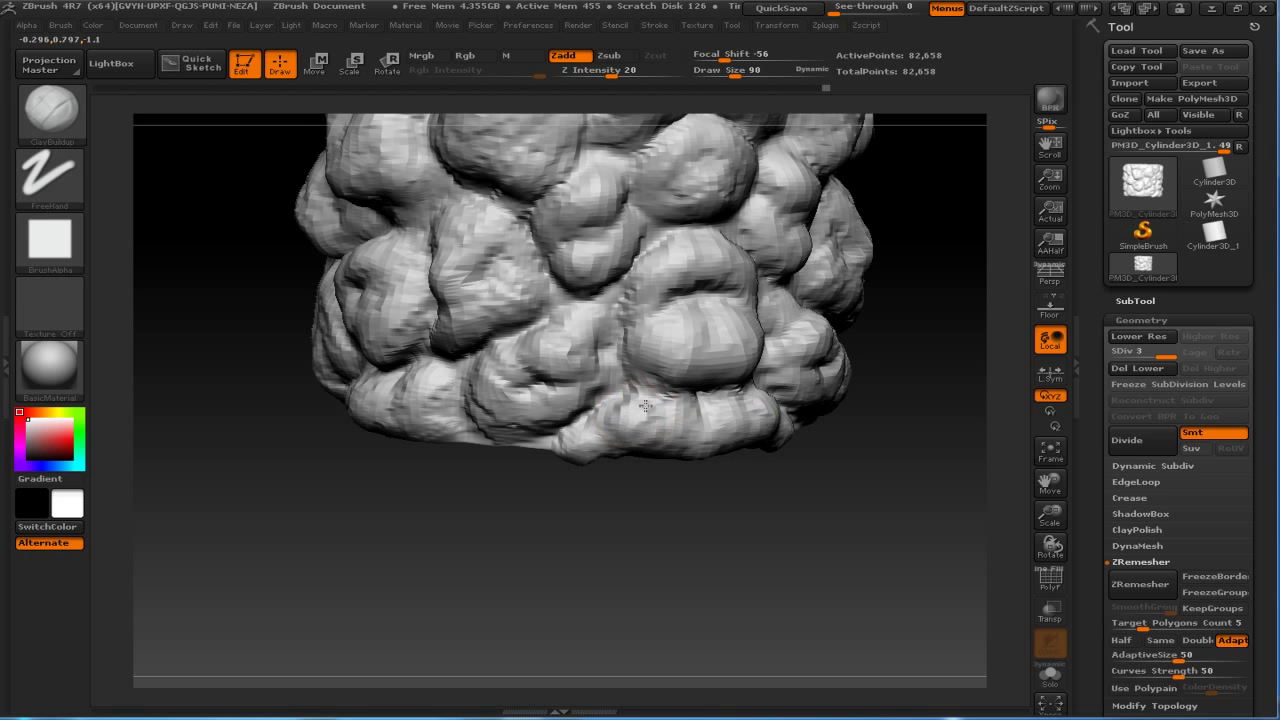
{"action": "mouse_move", "coordinate": [731, 566]}
{"action": "left_mouse_down"}
{"action": "mouse_move", "coordinate": [697, 557]}
{"action": "mouse_move", "coordinate": [738, 483]}
{"action": "left_mouse_up"}
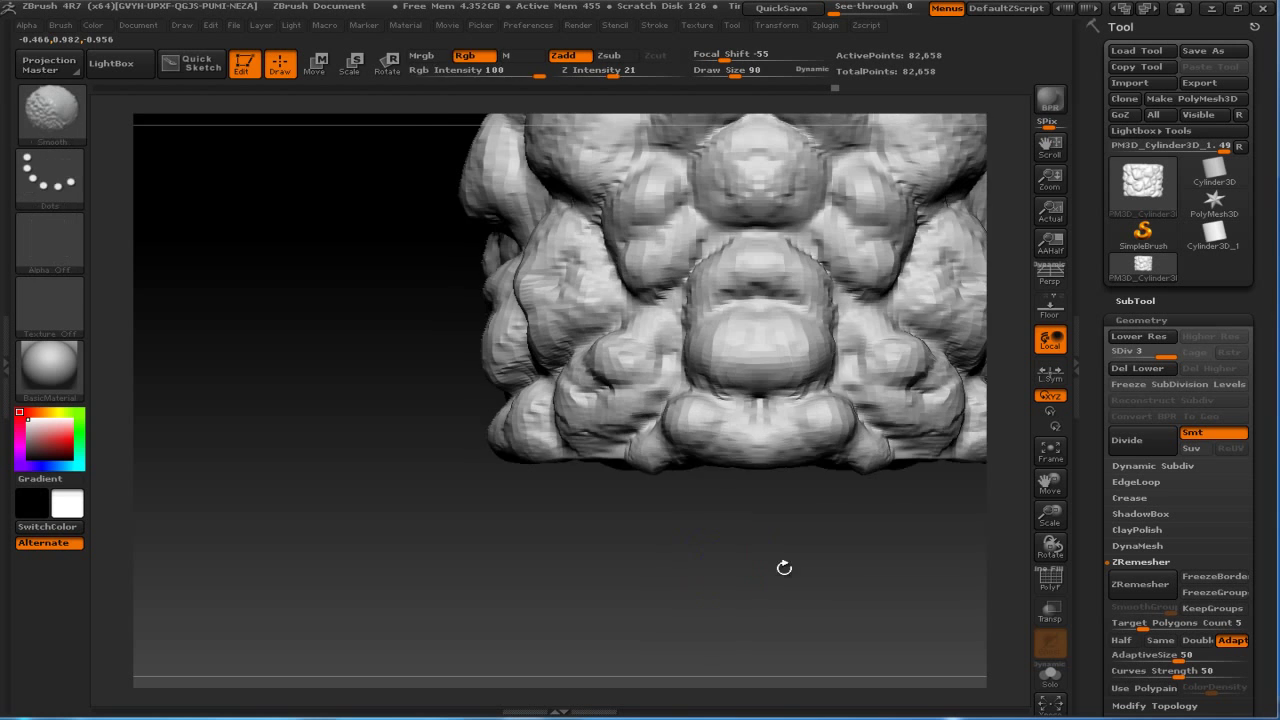
{"action": "left_click_drag", "start_coordinate": [680, 568], "coordinate": [663, 623], "text": "shift"}
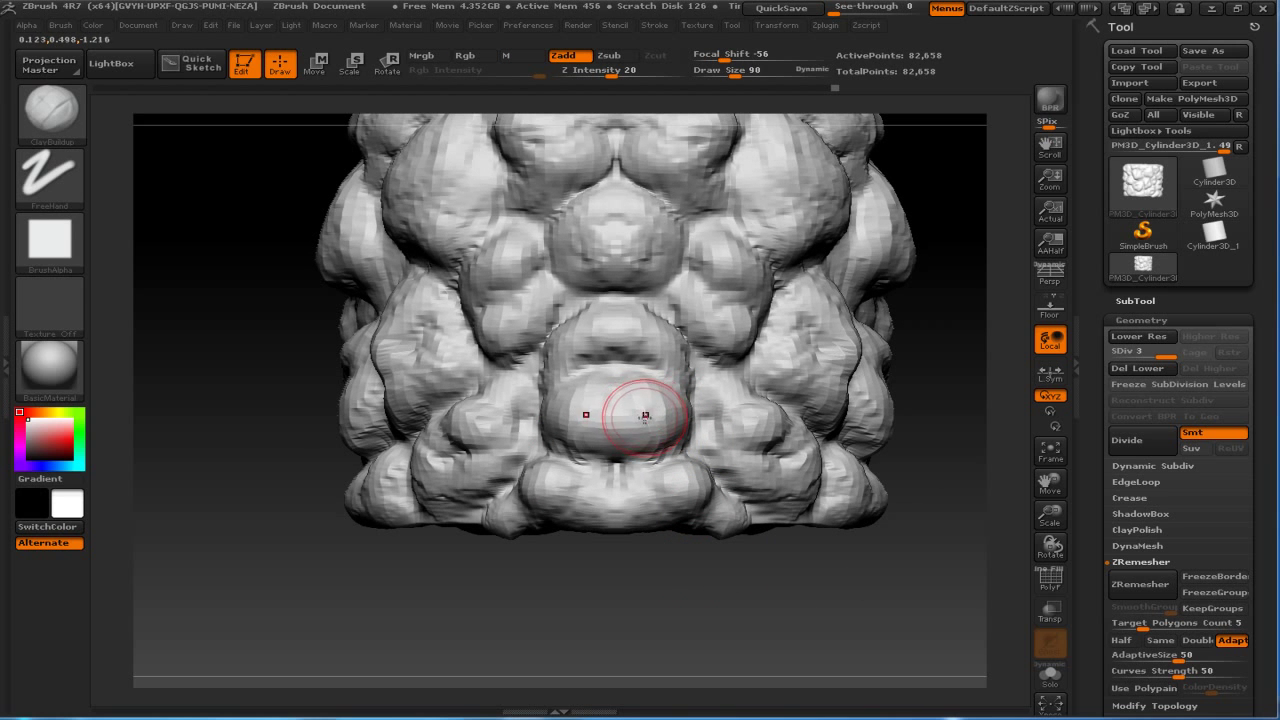
Lower Draw Size to 62 and build up clay on the central lower bulb.
{"action": "key", "text": "bracketleft"}
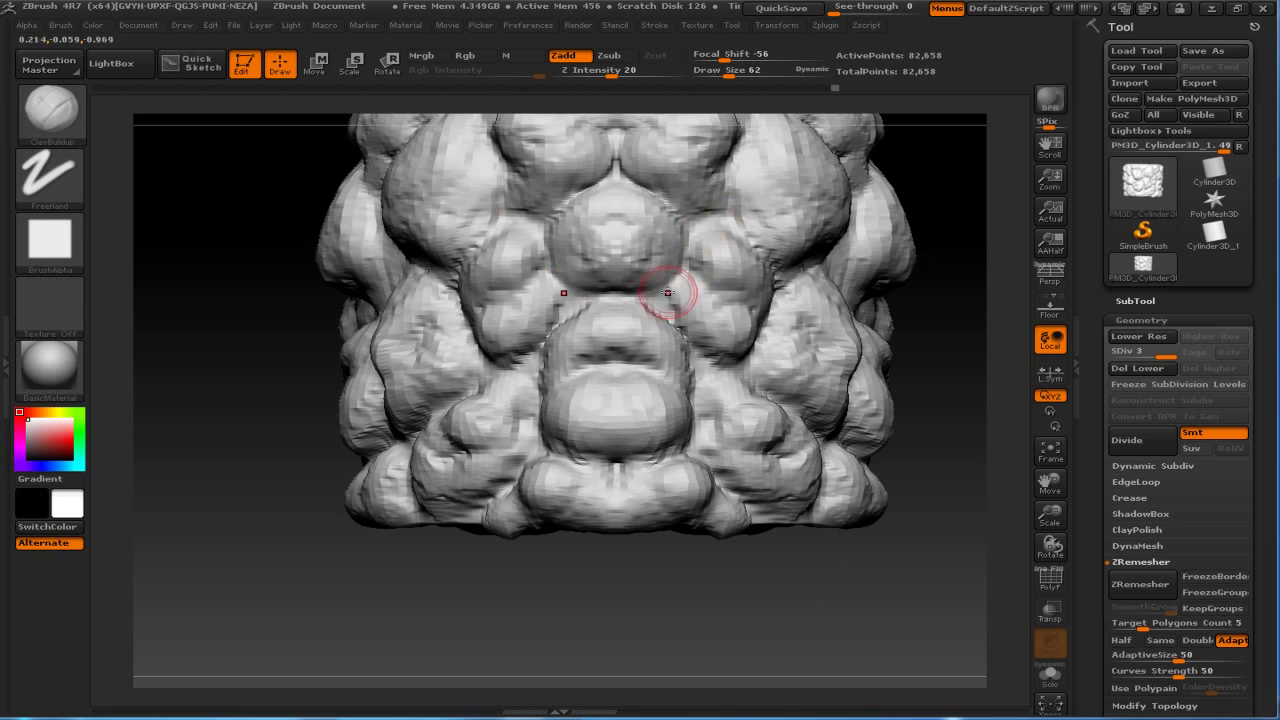
{"action": "left_click_drag", "start_coordinate": [617, 371], "coordinate": [601, 455]}
{"action": "left_click_drag", "start_coordinate": [601, 397], "coordinate": [646, 372]}
{"action": "left_click_drag", "start_coordinate": [752, 589], "coordinate": [593, 306]}
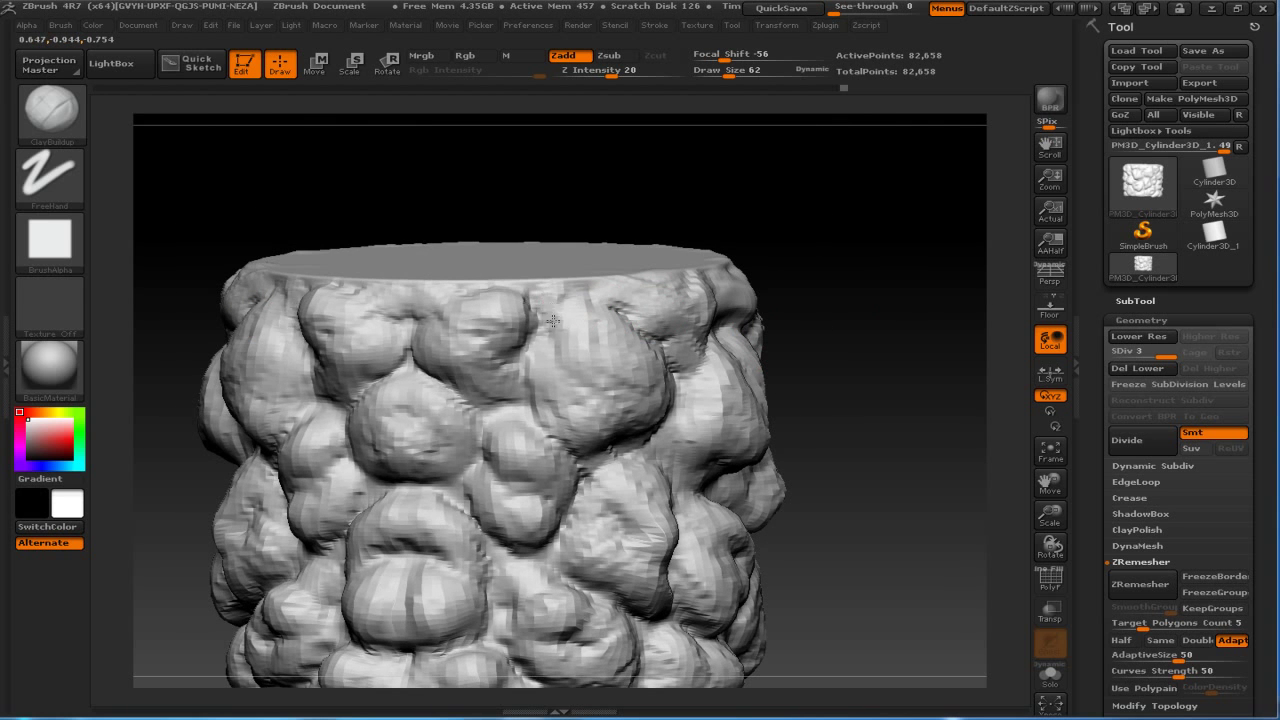
{"action": "mouse_move", "coordinate": [876, 306]}
{"action": "left_mouse_down"}
{"action": "mouse_move", "coordinate": [883, 322]}
{"action": "mouse_move", "coordinate": [913, 279]}
{"action": "left_mouse_up"}
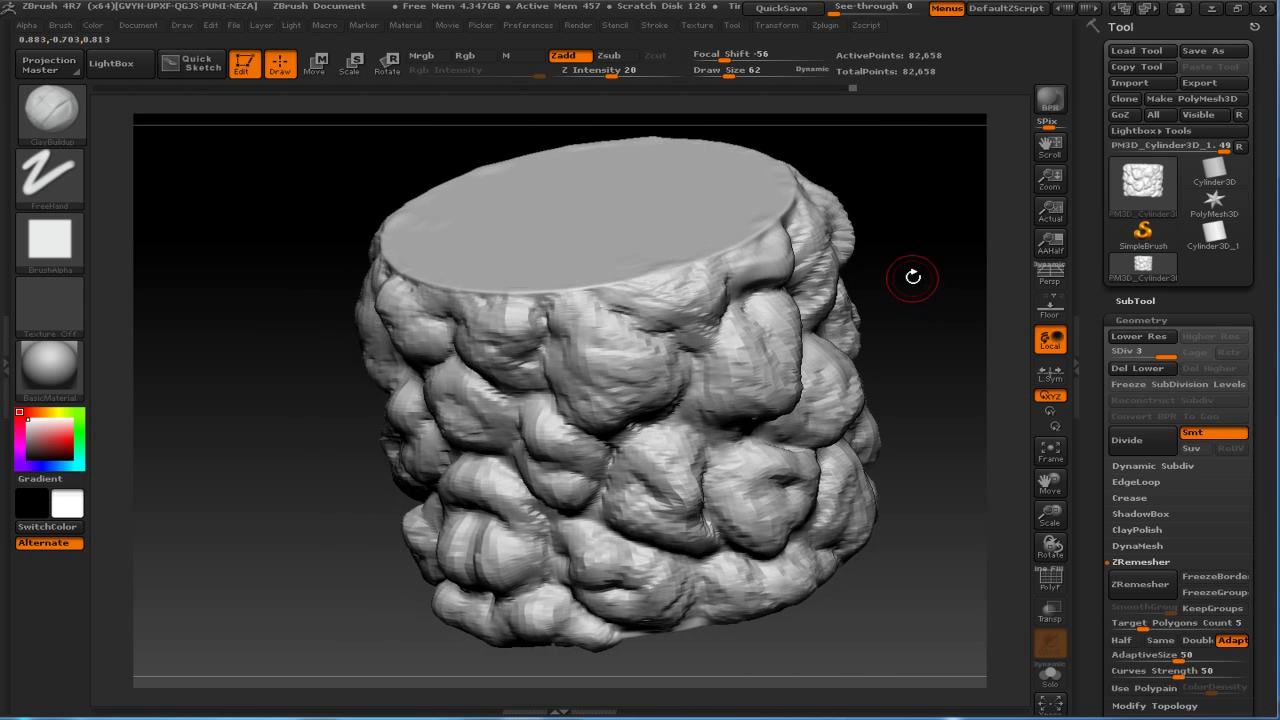
{"action": "left_click_drag", "start_coordinate": [927, 289], "coordinate": [957, 251]}
{"action": "key", "text": "f"}
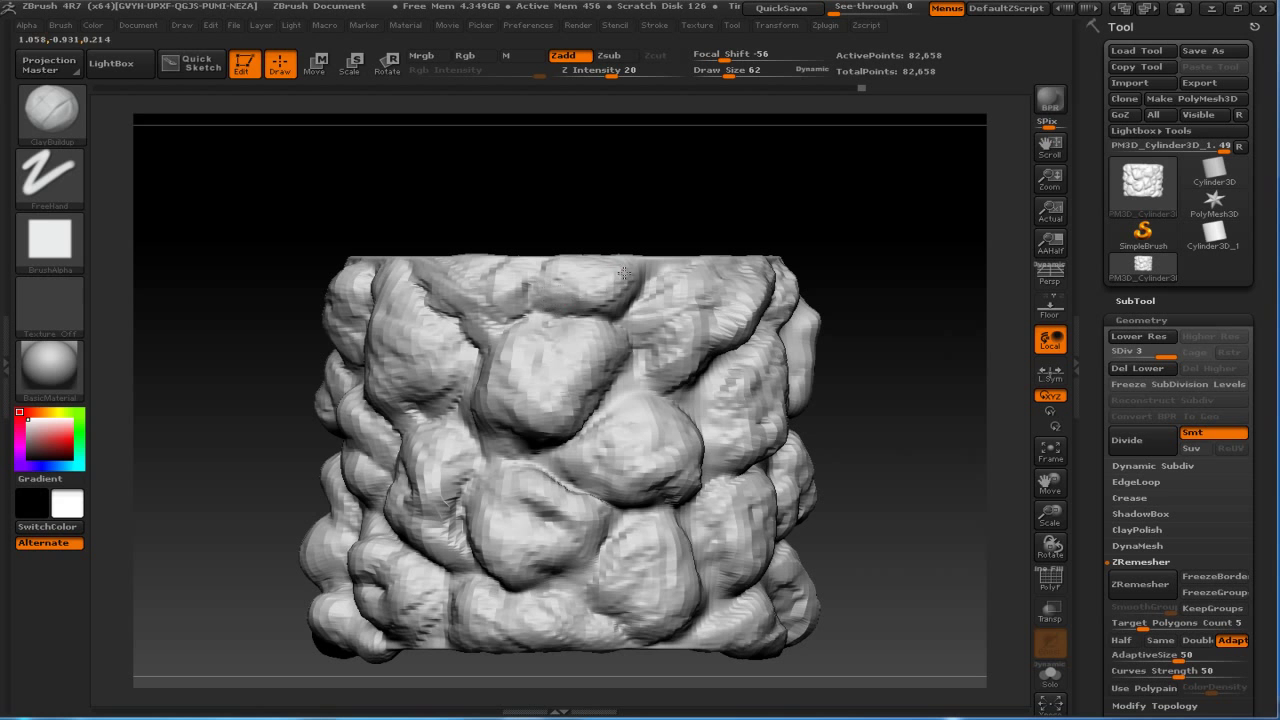
{"action": "mouse_move", "coordinate": [760, 215]}
{"action": "left_mouse_down"}
{"action": "mouse_move", "coordinate": [823, 189]}
{"action": "mouse_move", "coordinate": [706, 288]}
{"action": "left_mouse_up"}
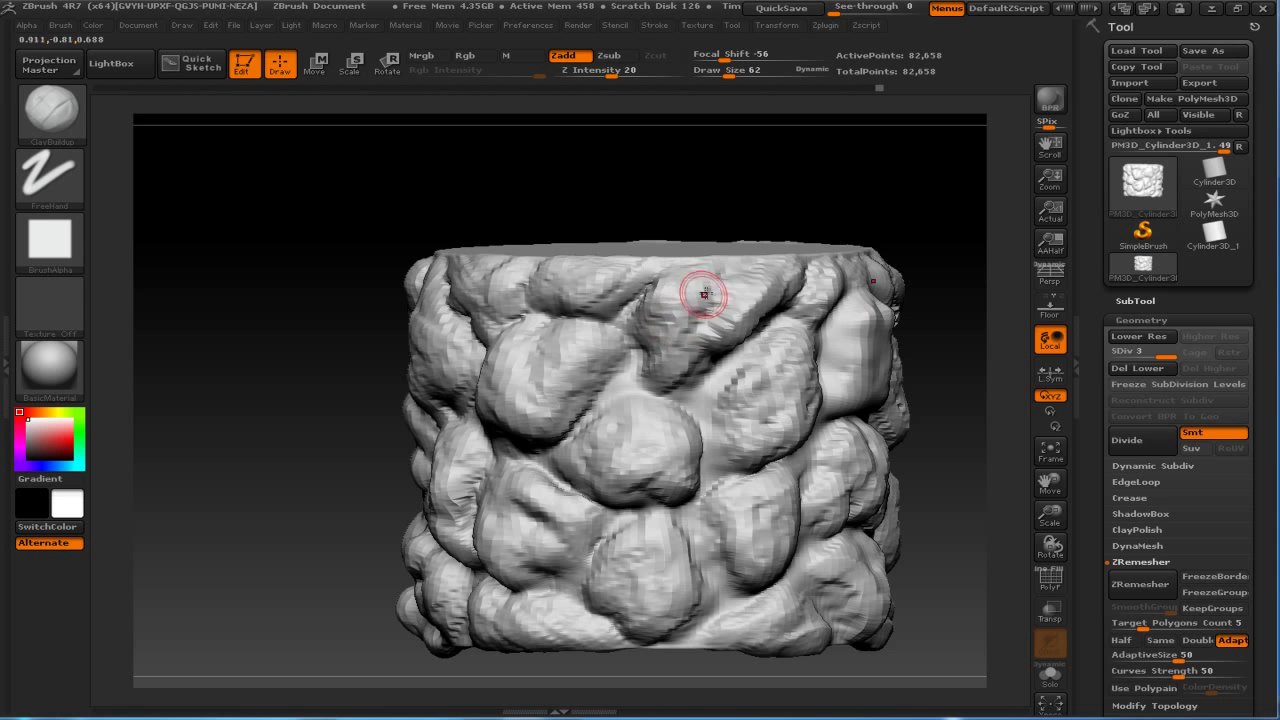
{"action": "left_click_drag", "start_coordinate": [920, 151], "coordinate": [857, 206]}
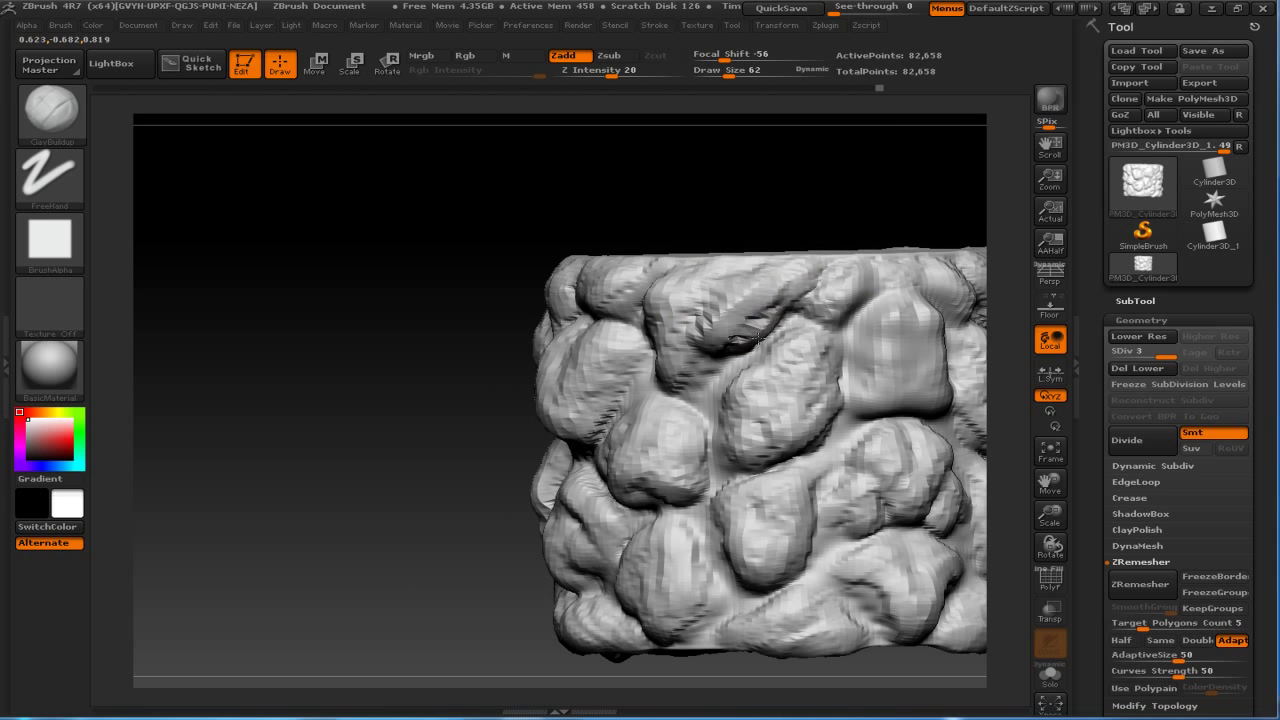
Shift-smooth a lump near the upper rim.
{"action": "key", "text": "shift"}
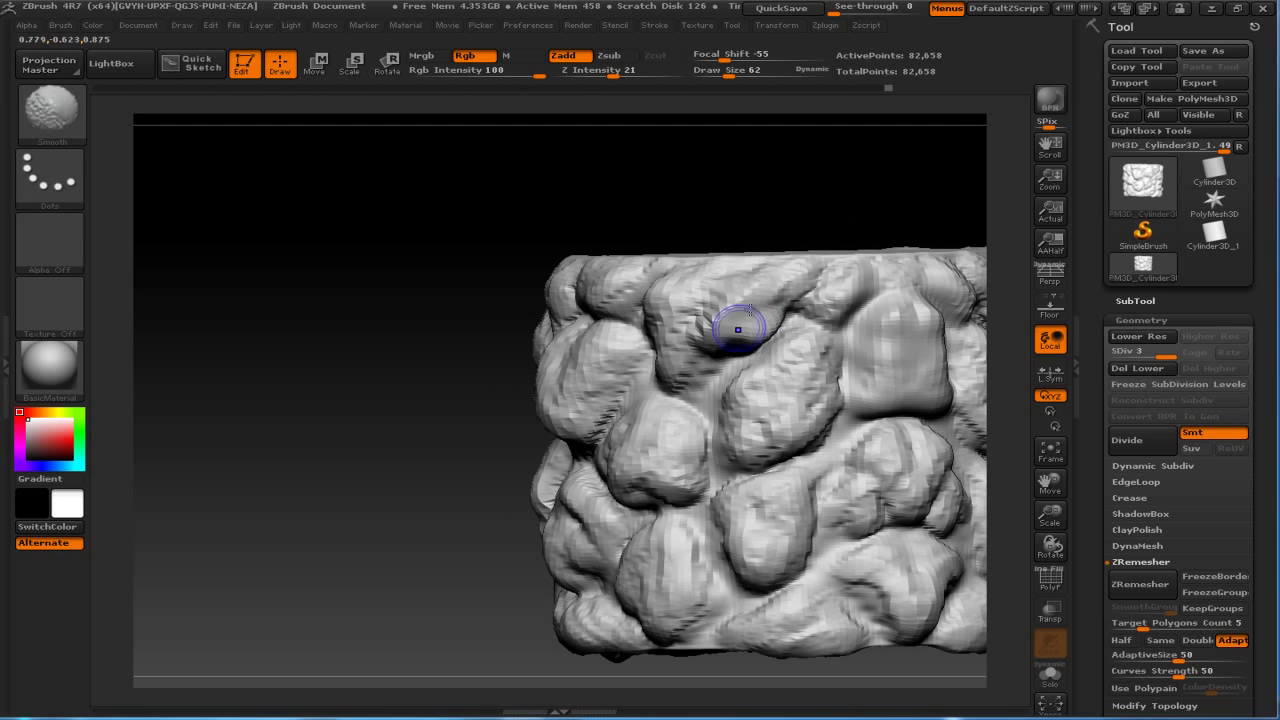
{"action": "left_click_drag", "start_coordinate": [740, 335], "coordinate": [693, 340], "text": "shift"}
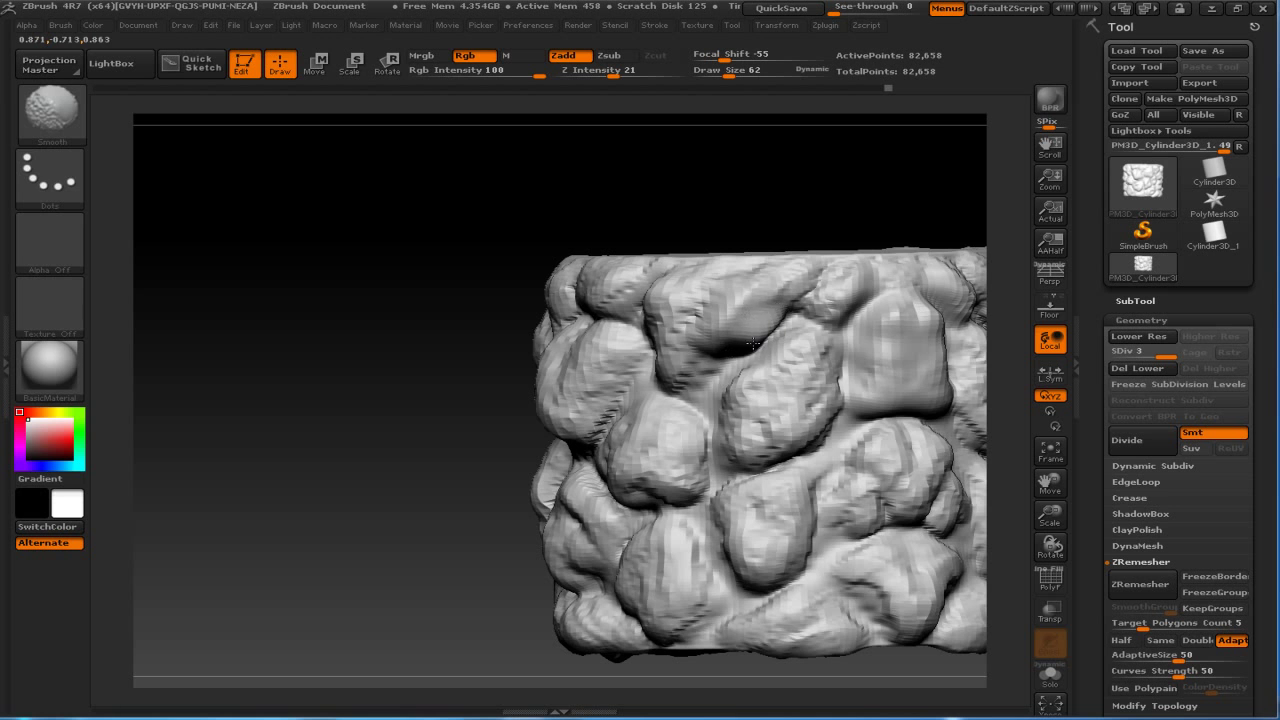
{"action": "mouse_move", "coordinate": [814, 177]}
{"action": "left_mouse_down"}
{"action": "mouse_move", "coordinate": [720, 189]}
{"action": "mouse_move", "coordinate": [765, 126]}
{"action": "mouse_move", "coordinate": [765, 187]}
{"action": "mouse_move", "coordinate": [593, 354]}
{"action": "left_mouse_up"}
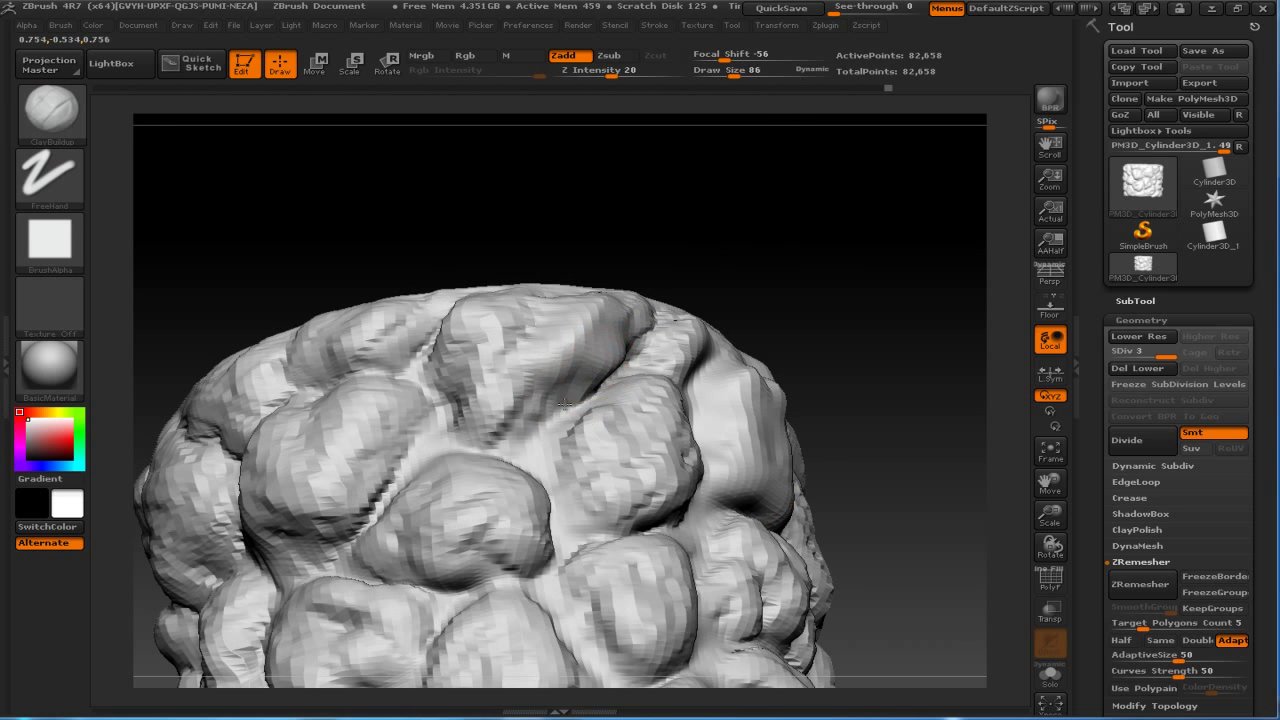
{"action": "left_click_drag", "start_coordinate": [700, 250], "coordinate": [667, 407], "text": "shift"}
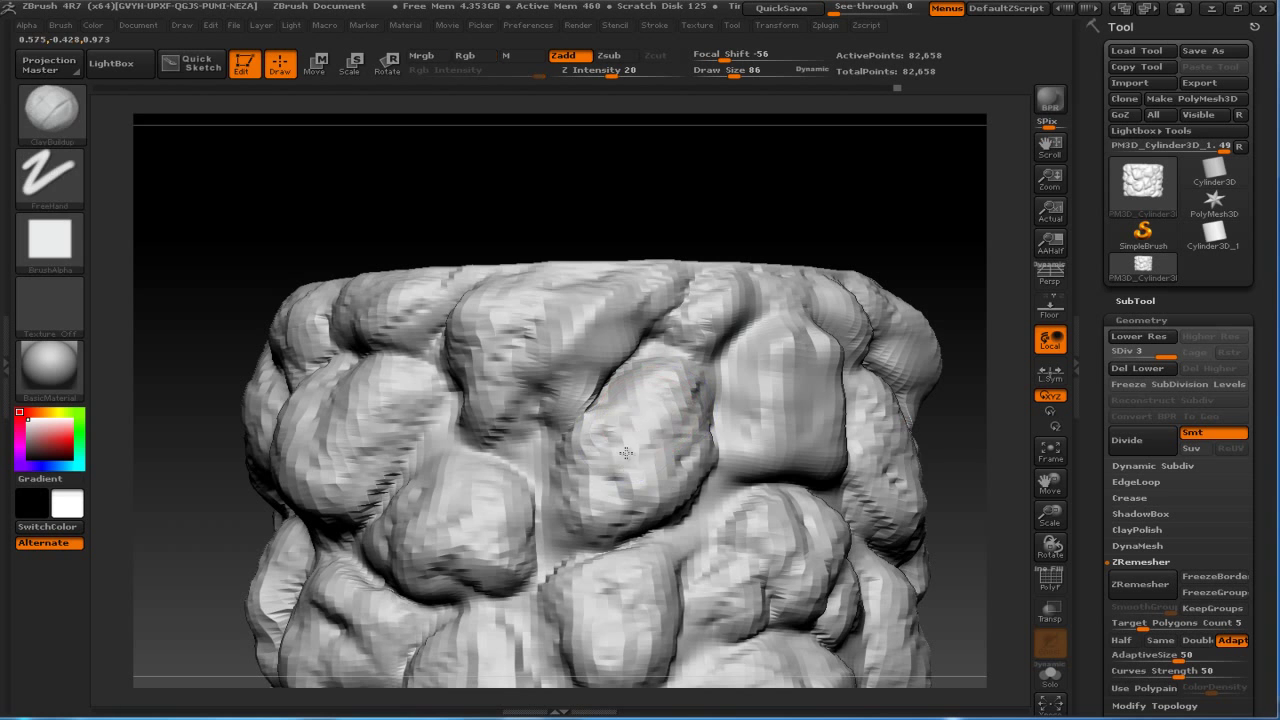
{"action": "mouse_move", "coordinate": [815, 236]}
{"action": "left_mouse_down", "text": "shift"}
{"action": "mouse_move", "coordinate": [900, 186]}
{"action": "mouse_move", "coordinate": [843, 137]}
{"action": "left_mouse_up", "text": "shift"}
{"action": "left_click_drag", "start_coordinate": [886, 214], "coordinate": [699, 462], "text": "alt"}
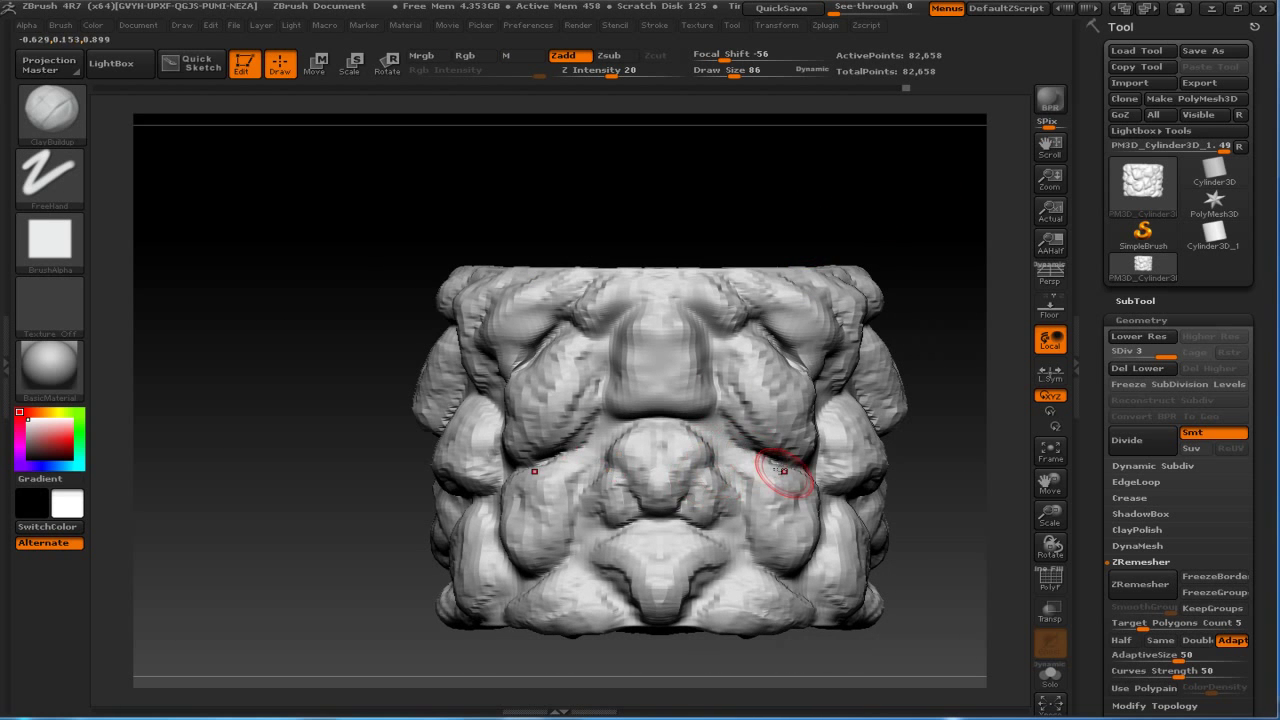
{"action": "left_click_drag", "start_coordinate": [938, 474], "coordinate": [909, 436]}
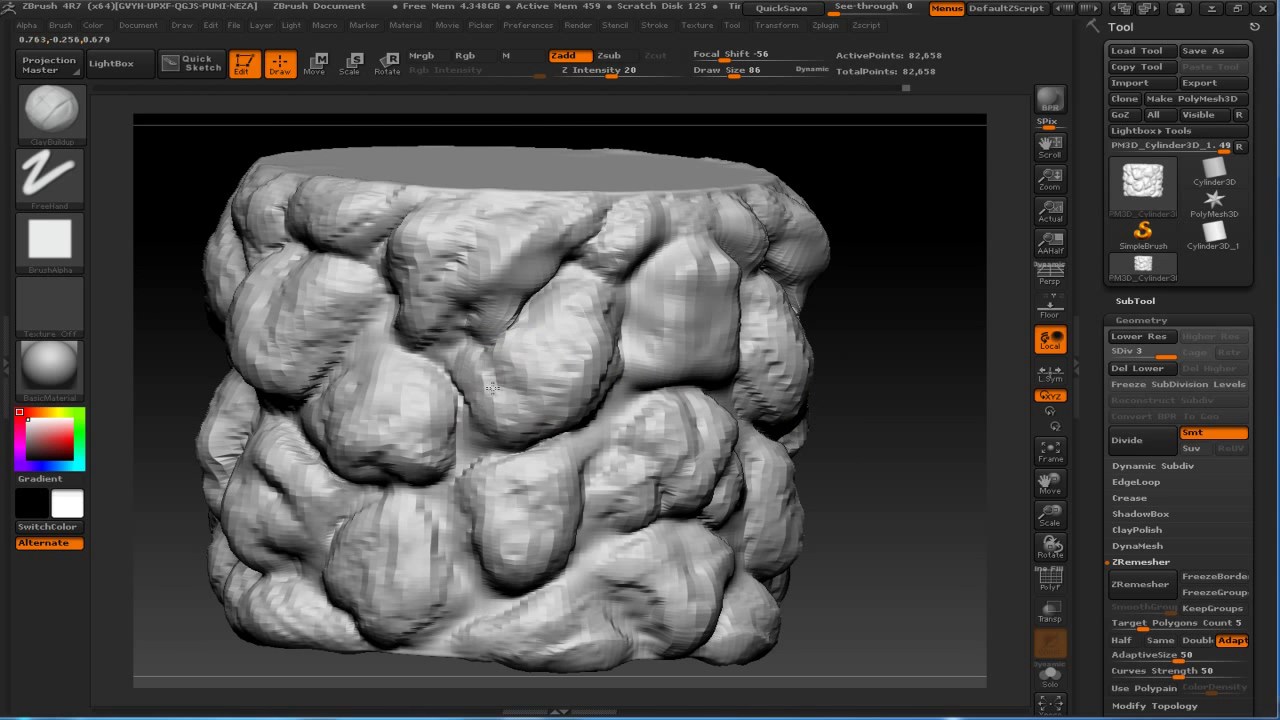
Smooth another area and build up the lump on the upper side.
{"action": "key", "text": "shift"}
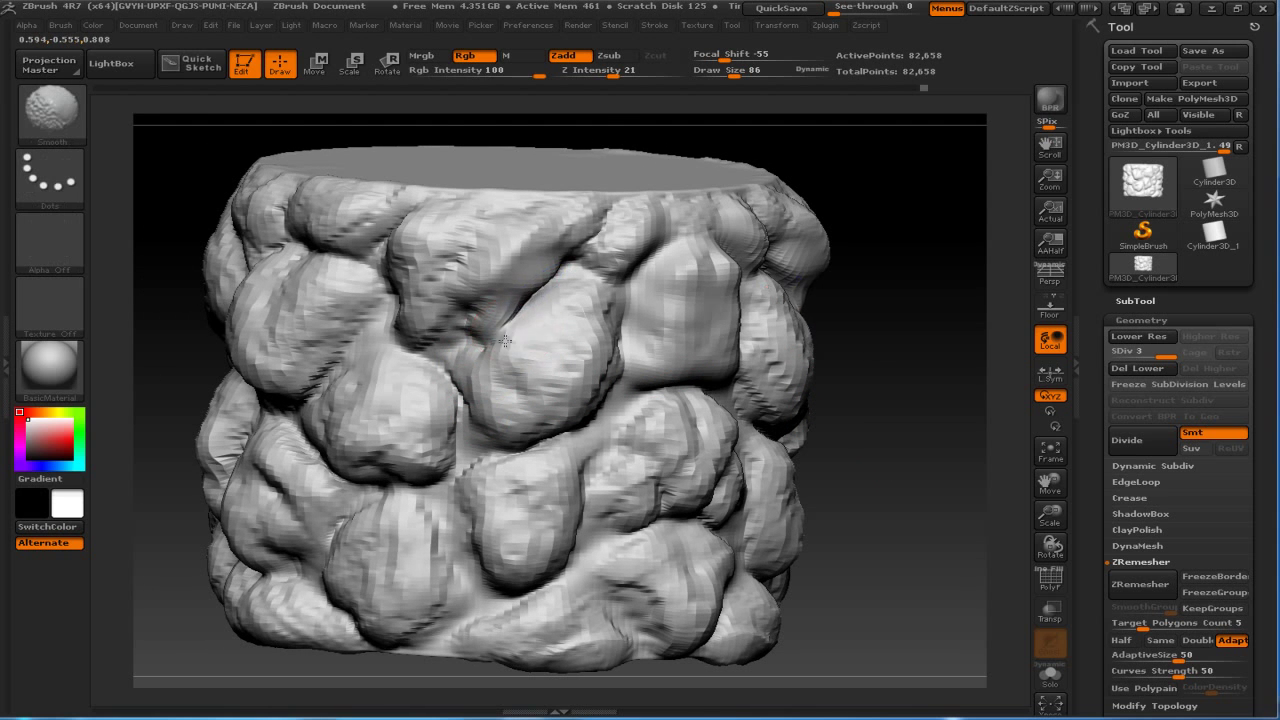
{"action": "left_click_drag", "start_coordinate": [856, 337], "coordinate": [695, 325], "text": "shift"}
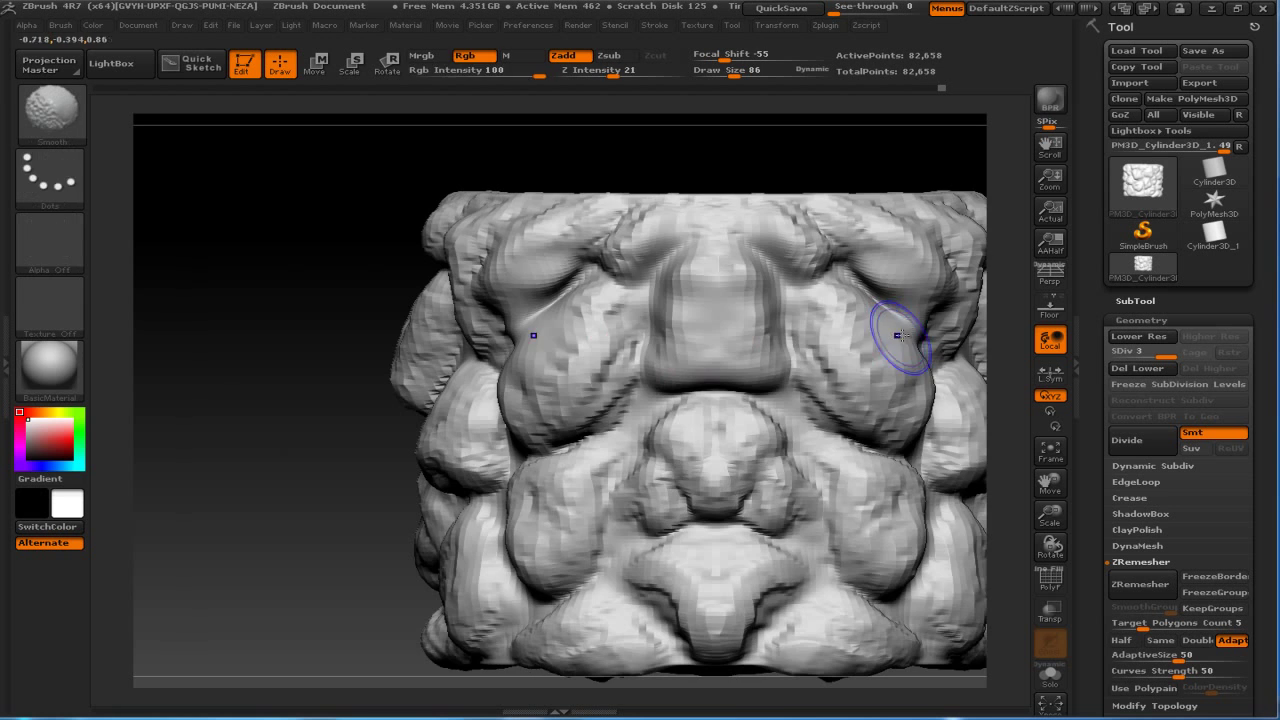
{"action": "left_click_drag", "start_coordinate": [280, 394], "coordinate": [299, 402]}
{"action": "mouse_move", "coordinate": [264, 520]}
{"action": "left_mouse_down"}
{"action": "mouse_move", "coordinate": [806, 380]}
{"action": "mouse_move", "coordinate": [505, 316]}
{"action": "left_mouse_up"}
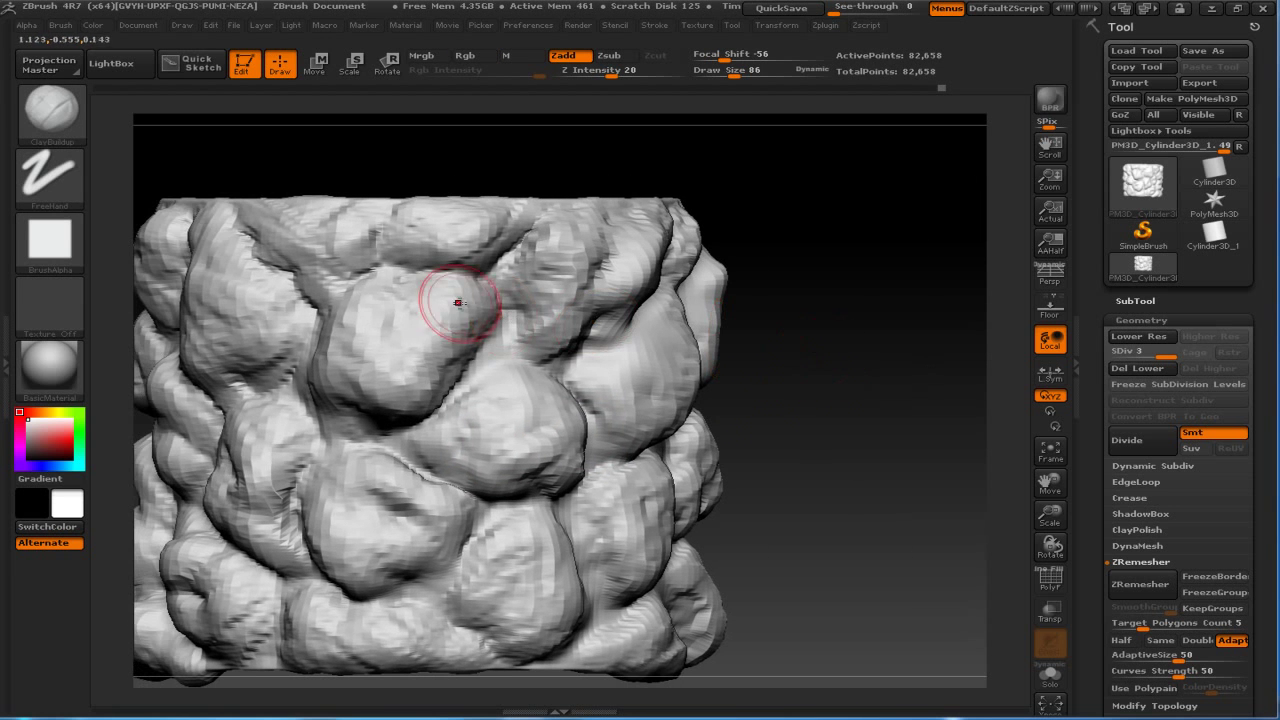
{"action": "left_click_drag", "start_coordinate": [338, 377], "coordinate": [449, 294]}
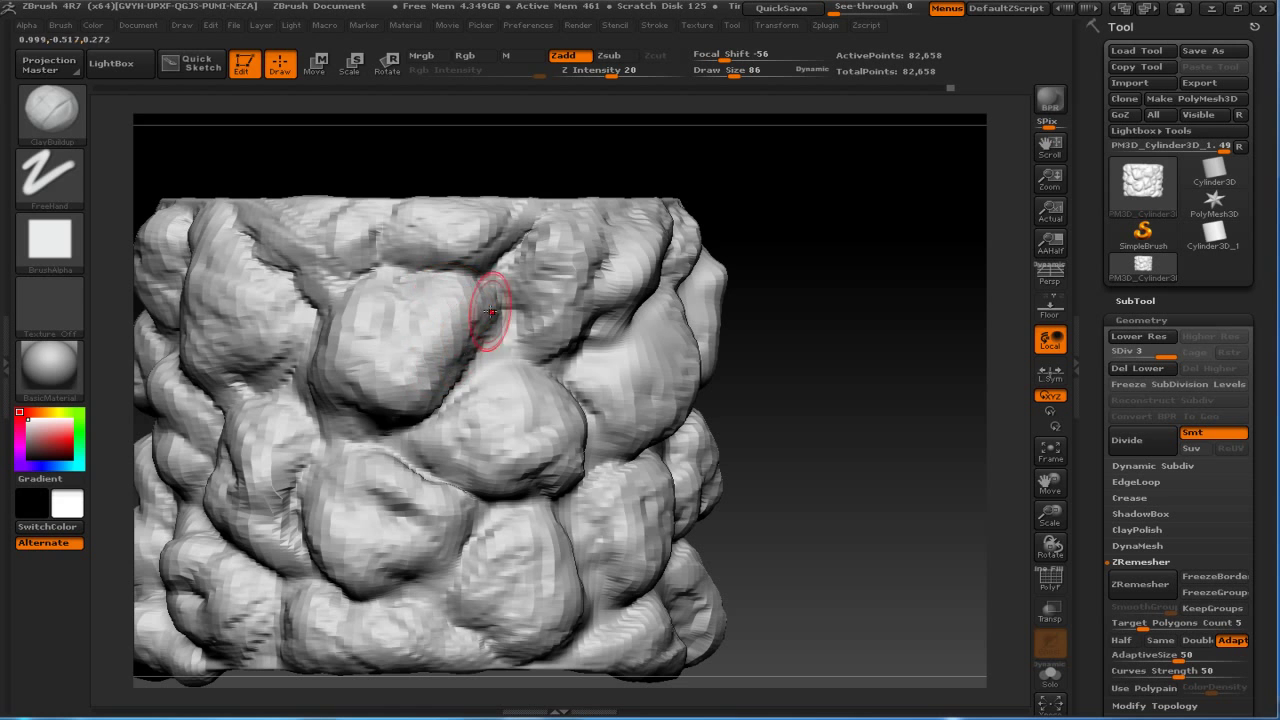
{"action": "mouse_move", "coordinate": [817, 331]}
{"action": "left_mouse_down"}
{"action": "mouse_move", "coordinate": [625, 333]}
{"action": "mouse_move", "coordinate": [550, 380]}
{"action": "left_mouse_up"}
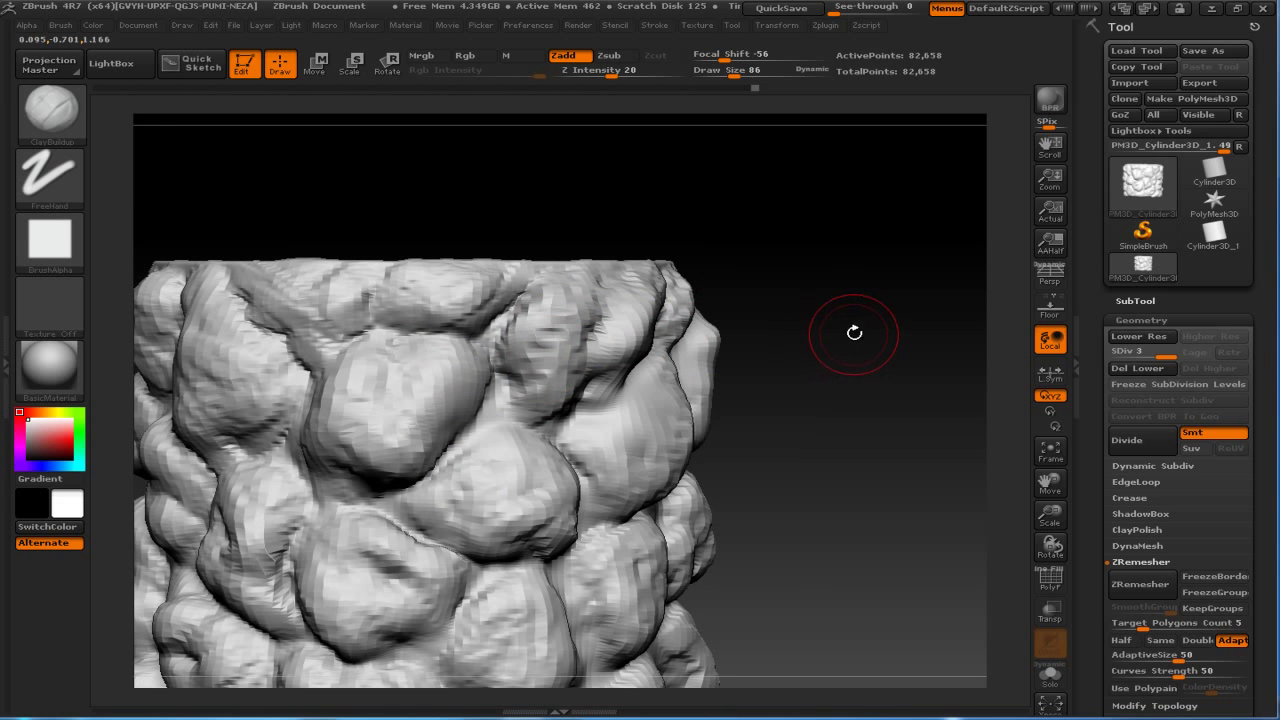
Subdivide the stump to SDiv 4 (330,626 points).
{"action": "key", "text": "ctrl+d"}
{"action": "mouse_move", "coordinate": [866, 323]}
{"action": "left_mouse_down"}
{"action": "mouse_move", "coordinate": [907, 216]}
{"action": "mouse_move", "coordinate": [920, 280]}
{"action": "mouse_move", "coordinate": [943, 286]}
{"action": "mouse_move", "coordinate": [917, 289]}
{"action": "mouse_move", "coordinate": [923, 249]}
{"action": "left_mouse_up"}
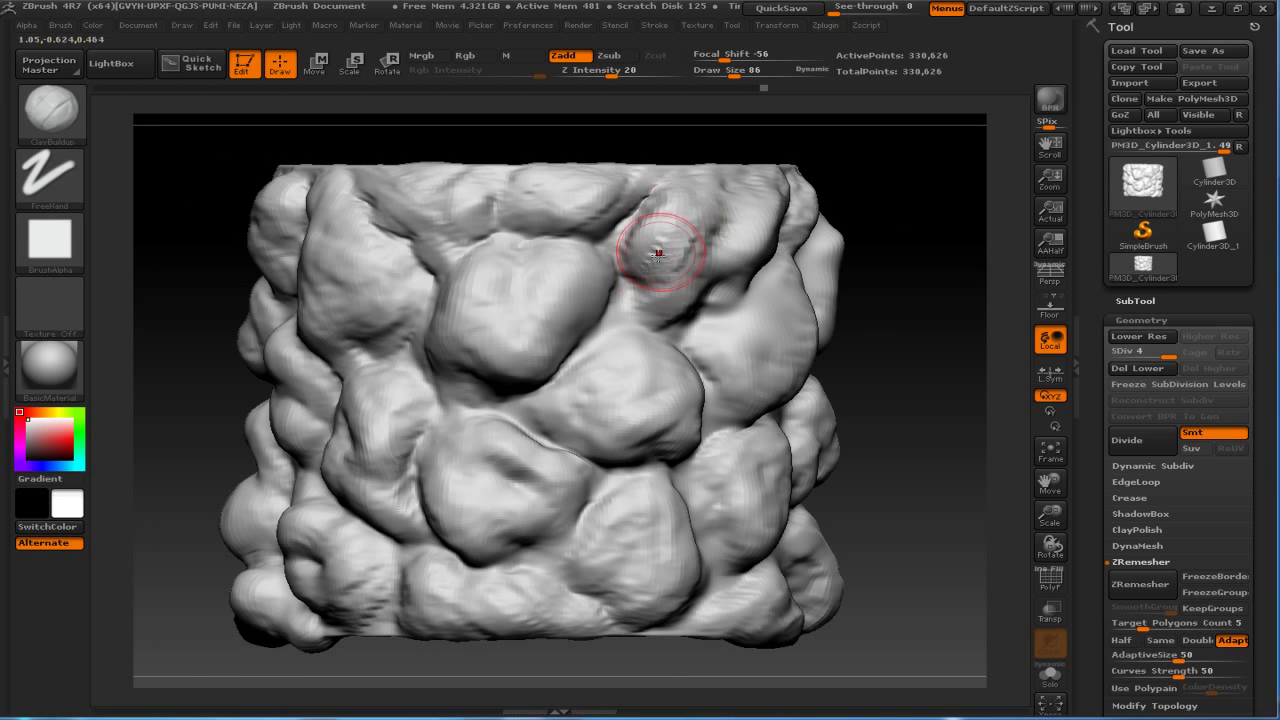
{"action": "key", "text": "shift"}
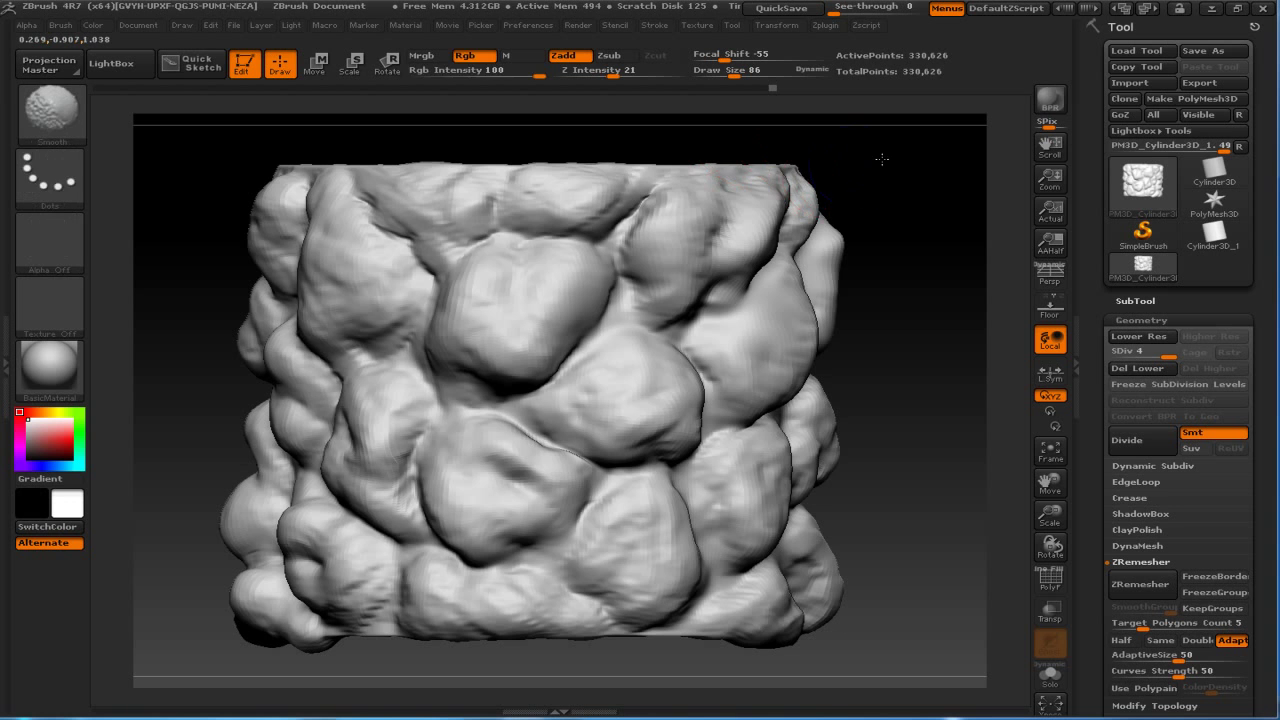
{"action": "mouse_move", "coordinate": [931, 214]}
{"action": "left_mouse_down"}
{"action": "mouse_move", "coordinate": [922, 190]}
{"action": "mouse_move", "coordinate": [951, 280]}
{"action": "mouse_move", "coordinate": [924, 239]}
{"action": "mouse_move", "coordinate": [987, 243]}
{"action": "left_mouse_up"}
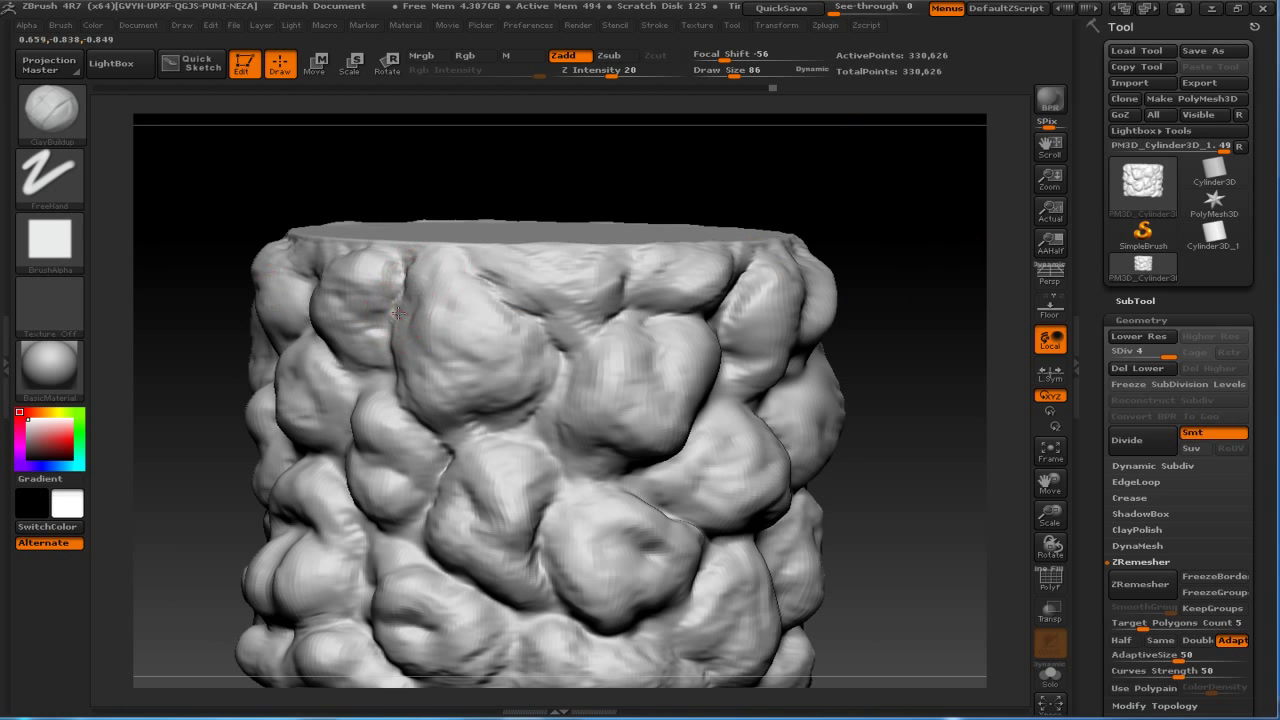
Add clay streaks along the top-rim lumps and smooth the rim near the top.
{"action": "mouse_move", "coordinate": [450, 295]}
{"action": "left_mouse_down"}
{"action": "mouse_move", "coordinate": [485, 327]}
{"action": "mouse_move", "coordinate": [457, 320]}
{"action": "mouse_move", "coordinate": [475, 336]}
{"action": "left_mouse_up"}
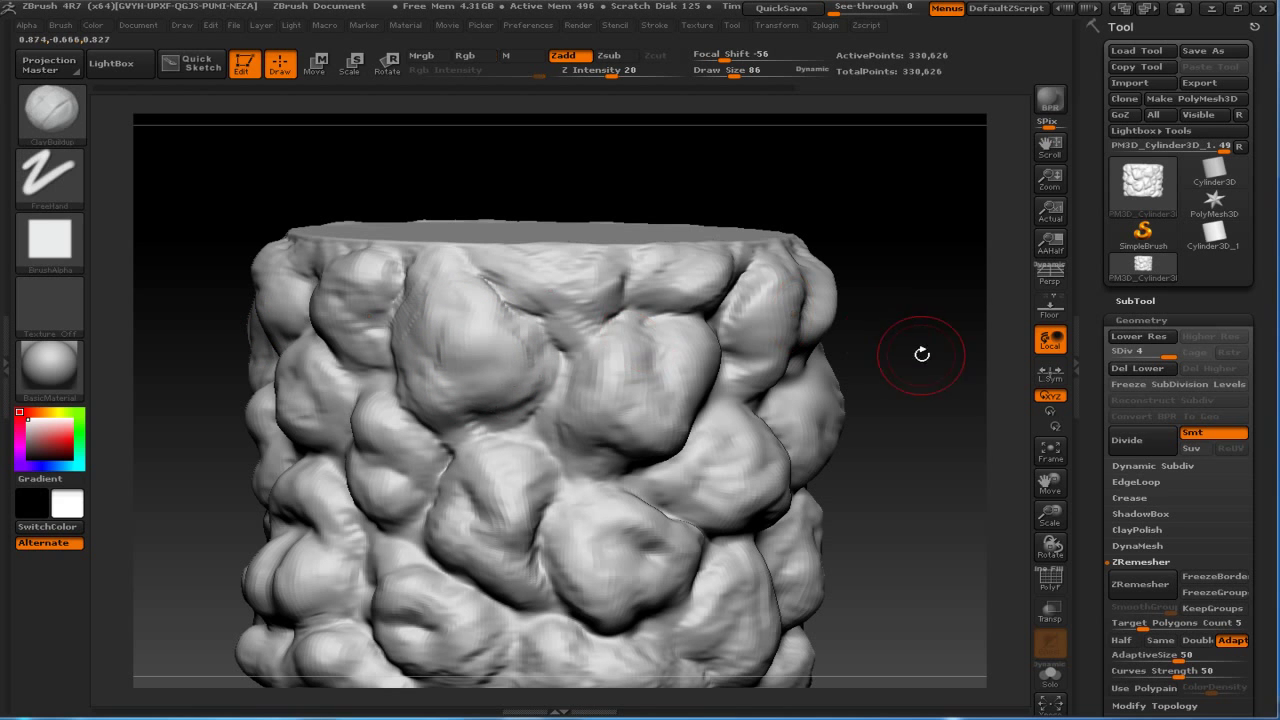
{"action": "left_click_drag", "start_coordinate": [920, 354], "coordinate": [930, 380]}
{"action": "mouse_move", "coordinate": [600, 270]}
{"action": "left_mouse_down"}
{"action": "mouse_move", "coordinate": [523, 266]}
{"action": "mouse_move", "coordinate": [608, 280]}
{"action": "mouse_move", "coordinate": [557, 300]}
{"action": "mouse_move", "coordinate": [524, 276]}
{"action": "mouse_move", "coordinate": [480, 280]}
{"action": "mouse_move", "coordinate": [516, 296]}
{"action": "left_mouse_up"}
{"action": "left_click_drag", "start_coordinate": [865, 185], "coordinate": [874, 205]}
{"action": "left_click_drag", "start_coordinate": [728, 271], "coordinate": [662, 265], "text": "shift"}
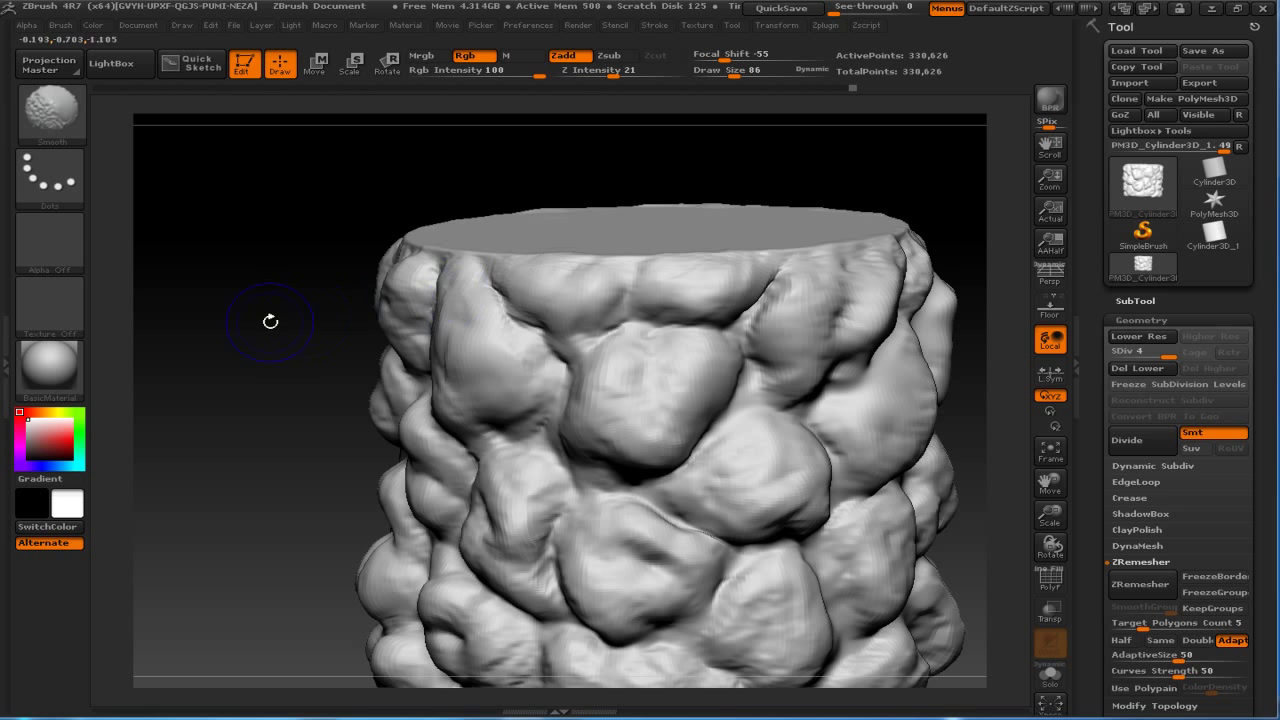
{"action": "left_click_drag", "start_coordinate": [270, 321], "coordinate": [586, 529], "text": "shift"}
{"action": "mouse_move", "coordinate": [980, 437]}
{"action": "left_mouse_down", "text": "alt"}
{"action": "mouse_move", "coordinate": [886, 294]}
{"action": "mouse_move", "coordinate": [943, 314]}
{"action": "left_mouse_up", "text": "alt"}
{"action": "key", "text": "b"}
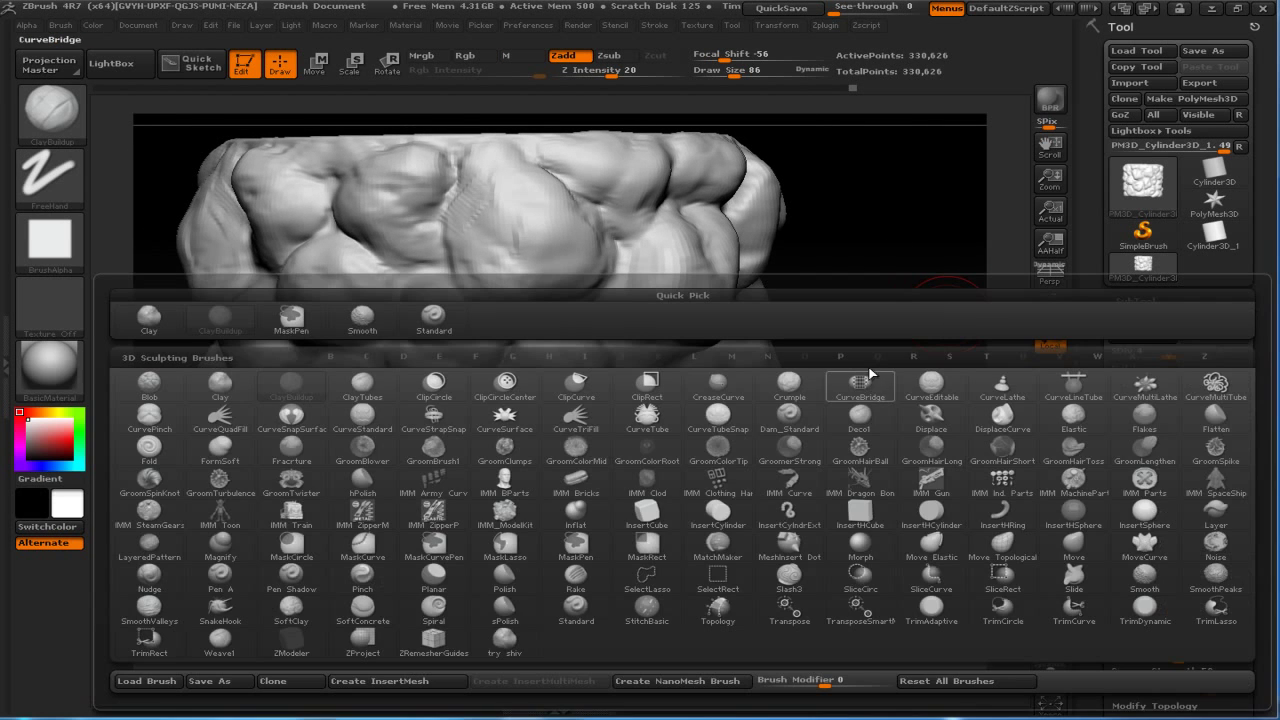
{"action": "key", "text": "t"}
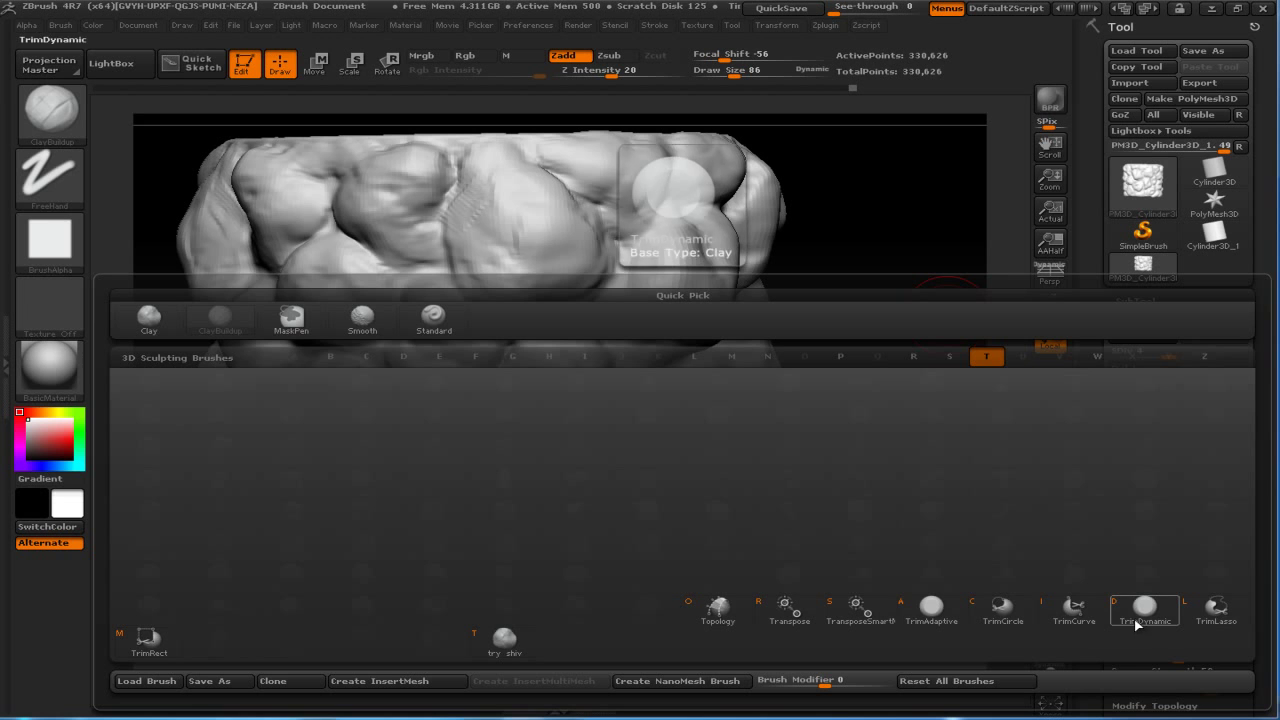
{"action": "left_click", "coordinate": [1137, 613]}
{"action": "left_click_drag", "start_coordinate": [932, 276], "coordinate": [916, 321]}
{"action": "left_click_drag", "start_coordinate": [484, 282], "coordinate": [500, 290]}
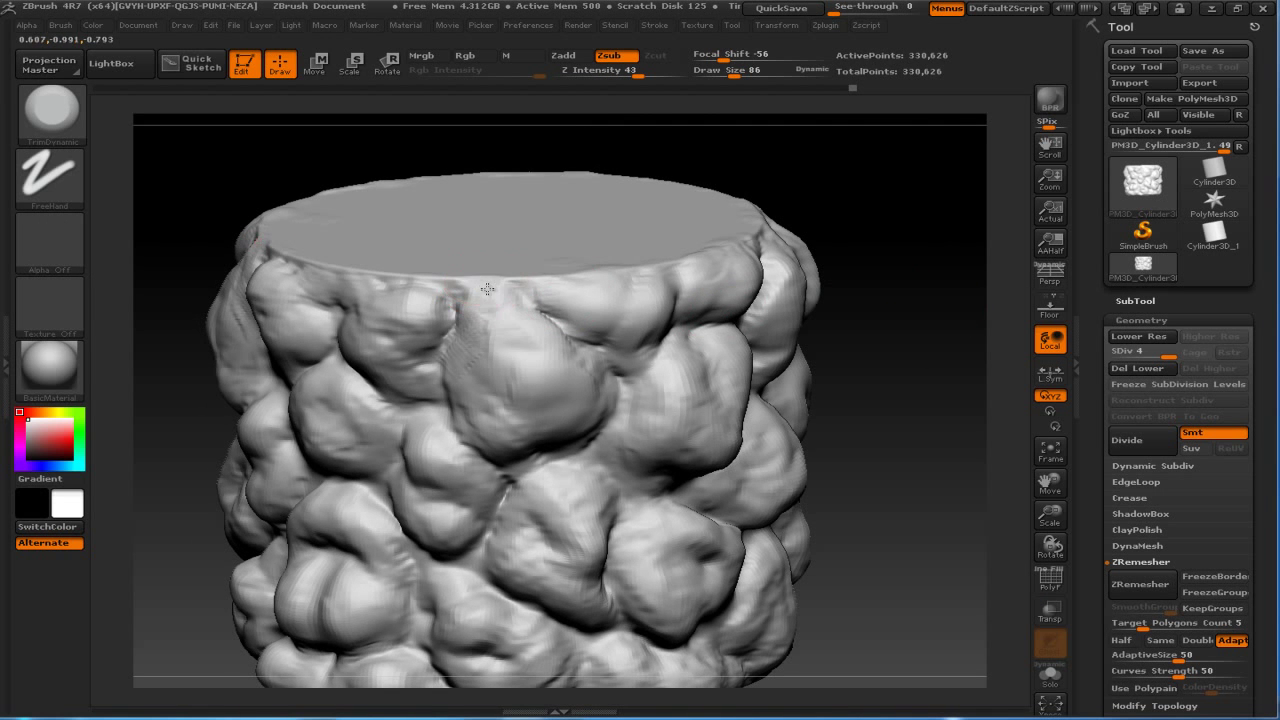
{"action": "left_click_drag", "start_coordinate": [925, 360], "coordinate": [729, 371], "text": "alt"}
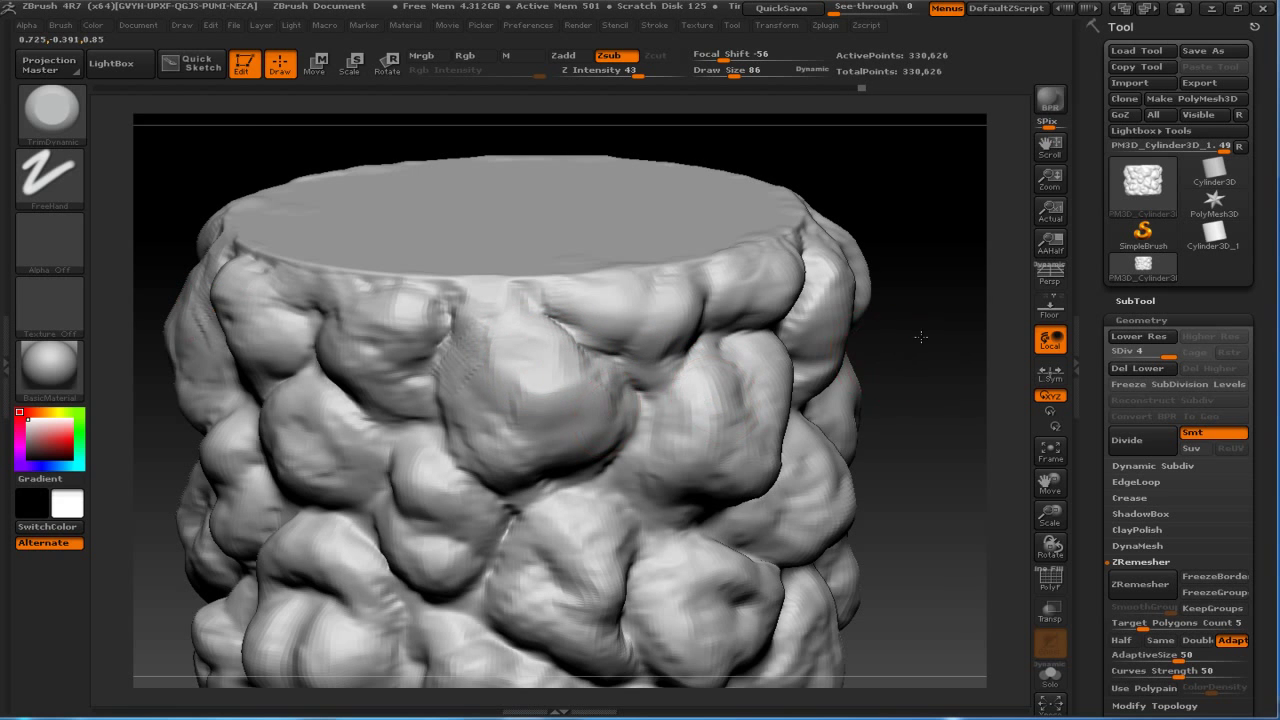
{"action": "left_click_drag", "start_coordinate": [920, 337], "coordinate": [895, 334]}
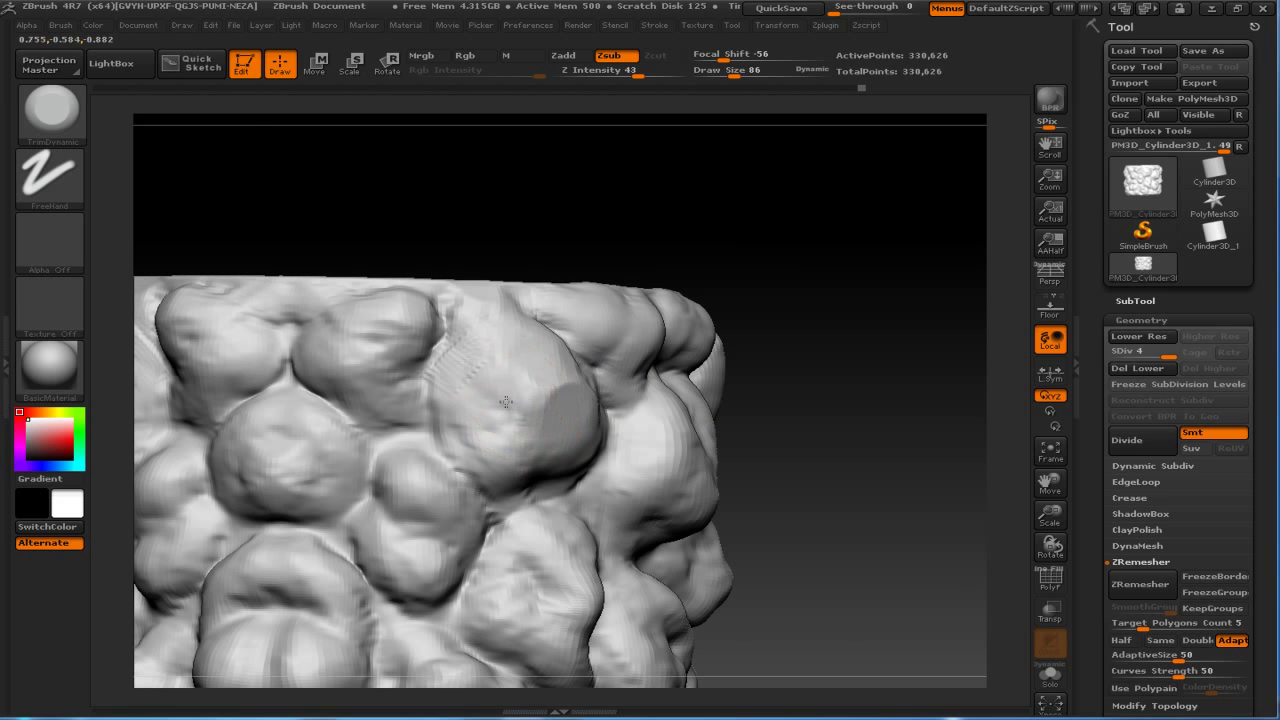
{"action": "left_click_drag", "start_coordinate": [471, 443], "coordinate": [575, 415]}
{"action": "left_click_drag", "start_coordinate": [838, 326], "coordinate": [700, 337]}
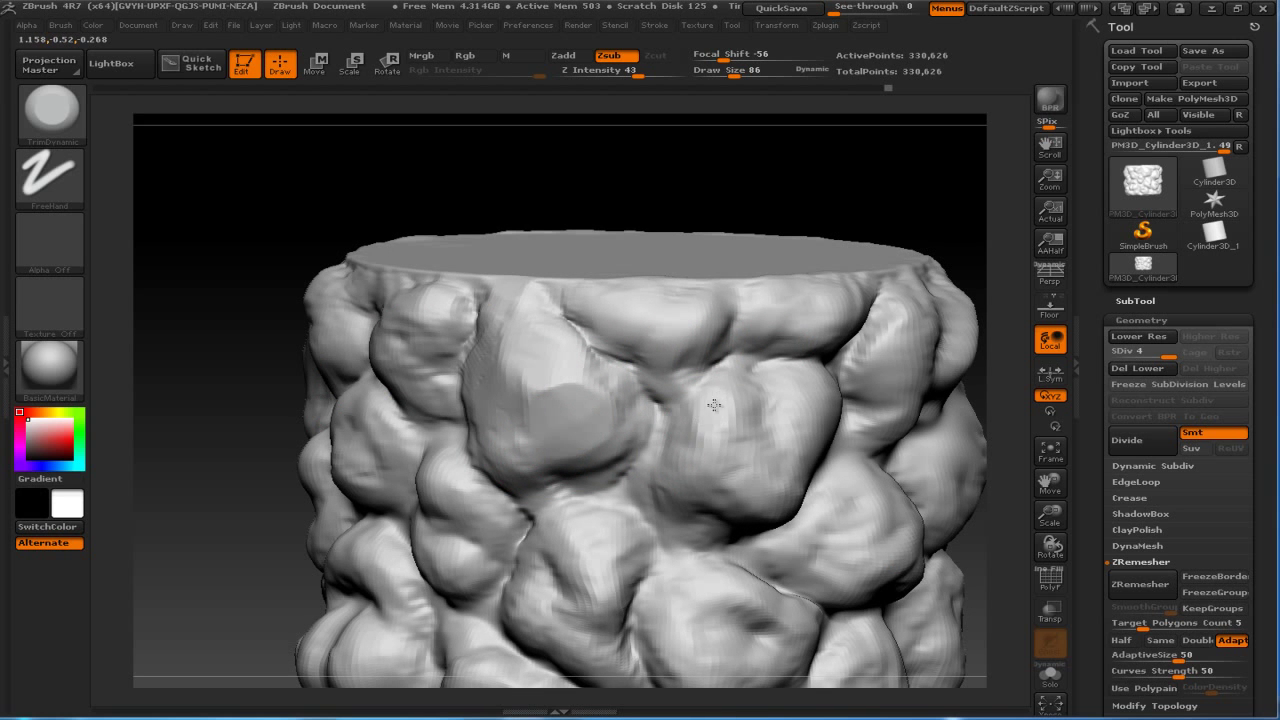
{"action": "mouse_move", "coordinate": [705, 416]}
{"action": "left_mouse_down"}
{"action": "mouse_move", "coordinate": [757, 386]}
{"action": "mouse_move", "coordinate": [817, 400]}
{"action": "left_mouse_up"}
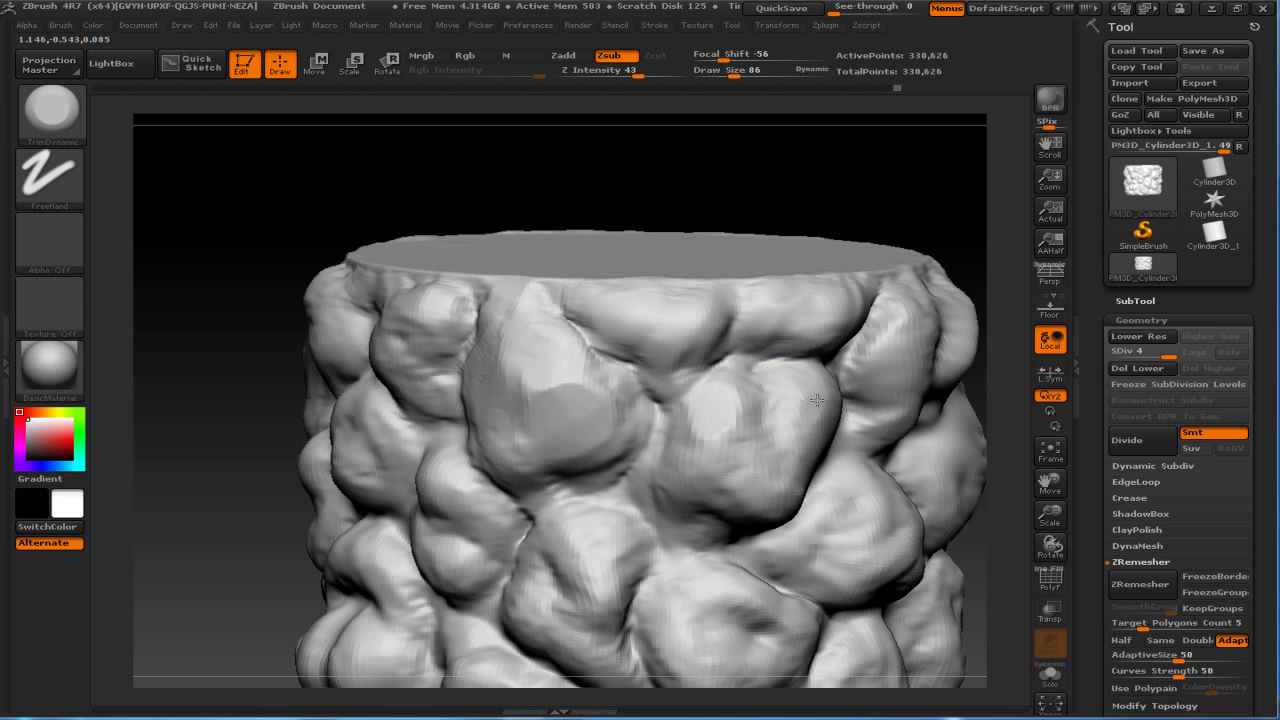
{"action": "mouse_move", "coordinate": [850, 215]}
{"action": "left_mouse_down", "text": "alt"}
{"action": "mouse_move", "coordinate": [880, 151]}
{"action": "mouse_move", "coordinate": [803, 163]}
{"action": "left_mouse_up", "text": "alt"}
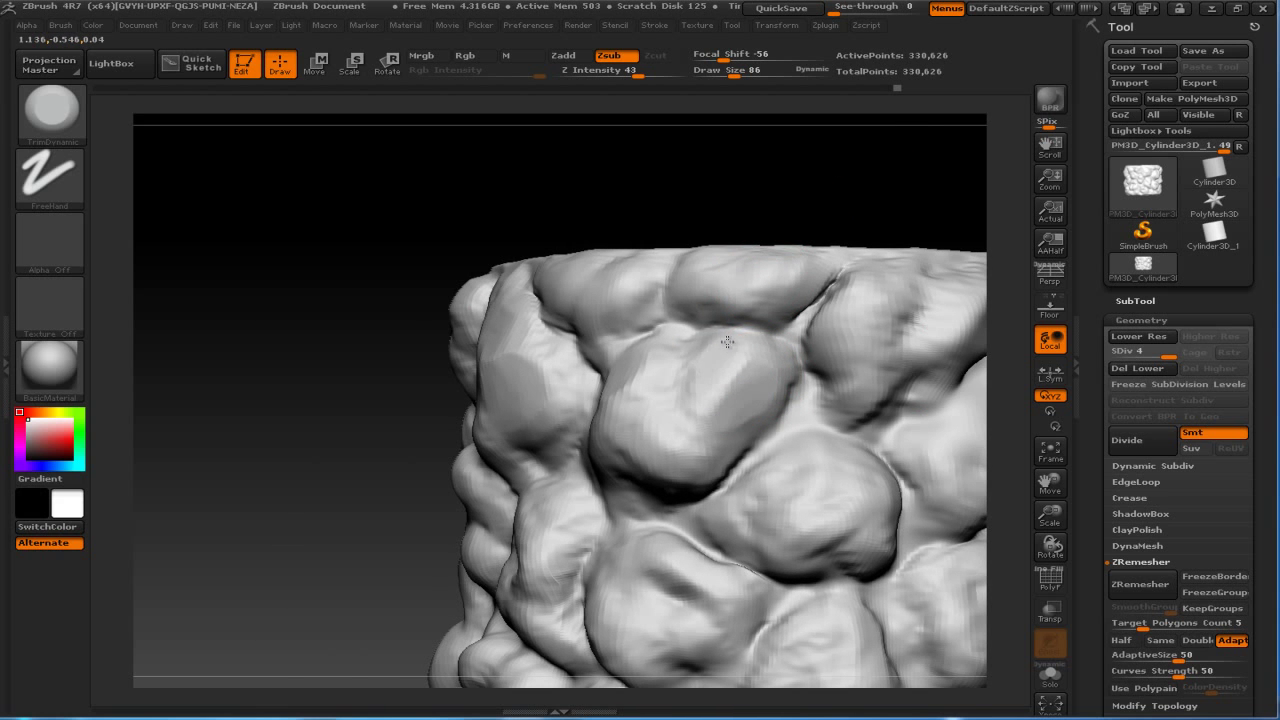
{"action": "mouse_move", "coordinate": [768, 370]}
{"action": "left_mouse_down"}
{"action": "mouse_move", "coordinate": [737, 366]}
{"action": "mouse_move", "coordinate": [749, 400]}
{"action": "mouse_move", "coordinate": [595, 397]}
{"action": "left_mouse_up"}
{"action": "left_click_drag", "start_coordinate": [833, 177], "coordinate": [683, 177], "text": "alt"}
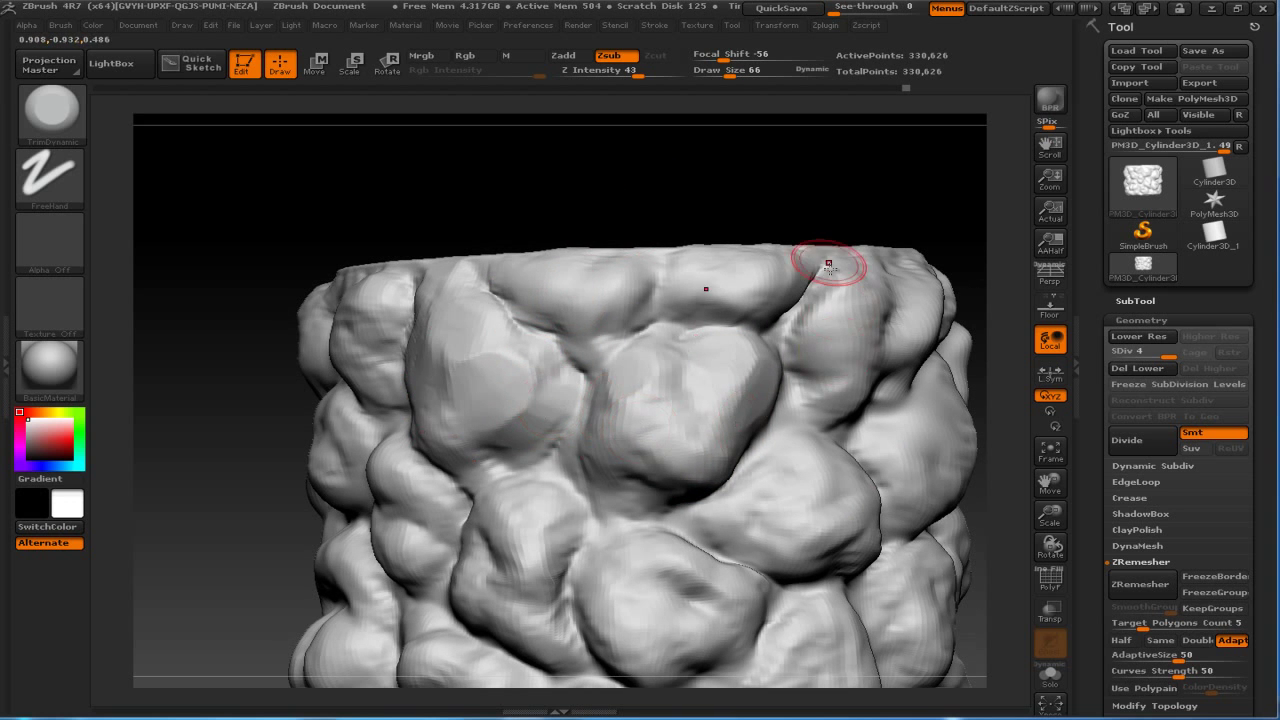
{"action": "left_click_drag", "start_coordinate": [829, 262], "coordinate": [749, 314]}
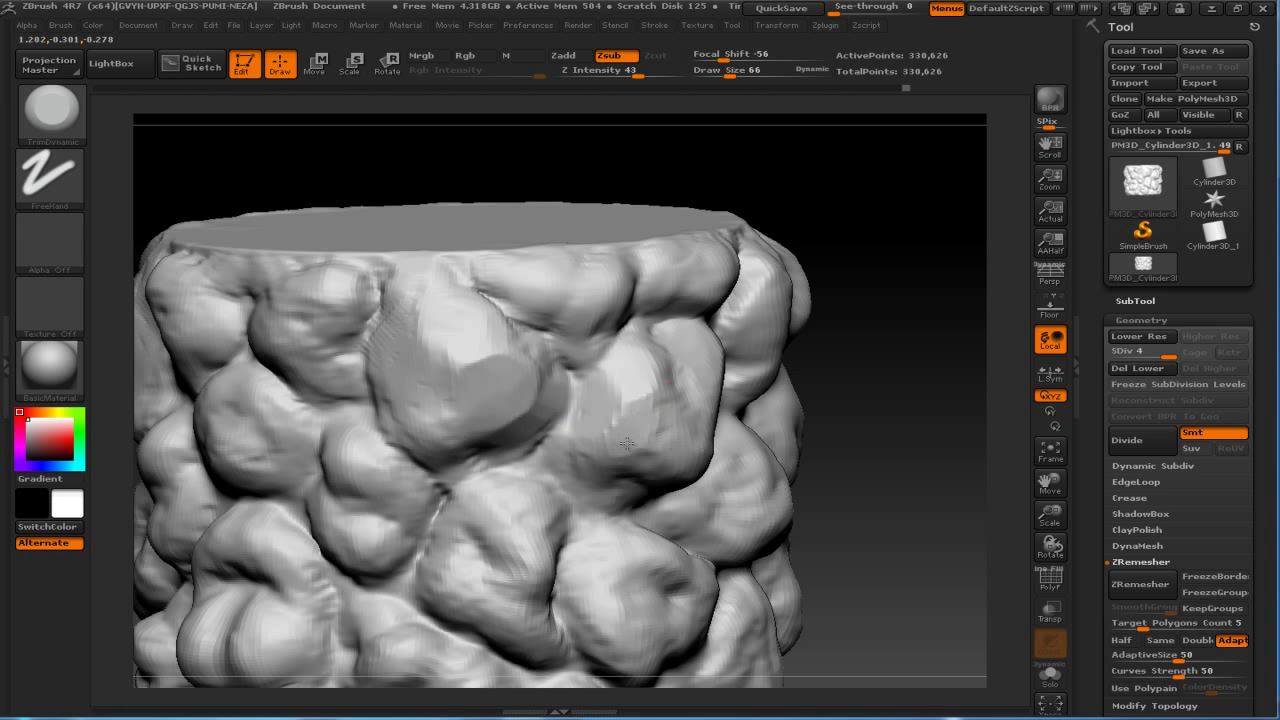
{"action": "mouse_move", "coordinate": [844, 378]}
{"action": "left_mouse_down"}
{"action": "mouse_move", "coordinate": [903, 303]}
{"action": "mouse_move", "coordinate": [880, 330]}
{"action": "left_mouse_up"}
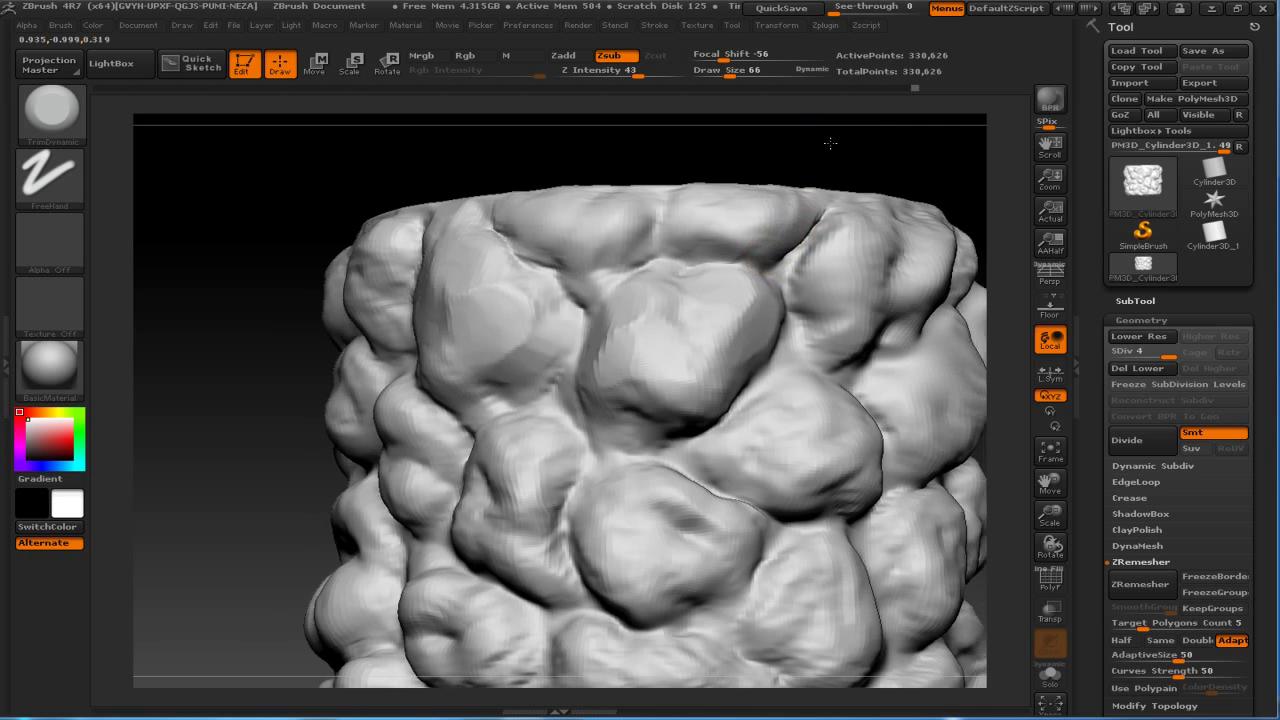
{"action": "left_click_drag", "start_coordinate": [831, 143], "coordinate": [620, 394]}
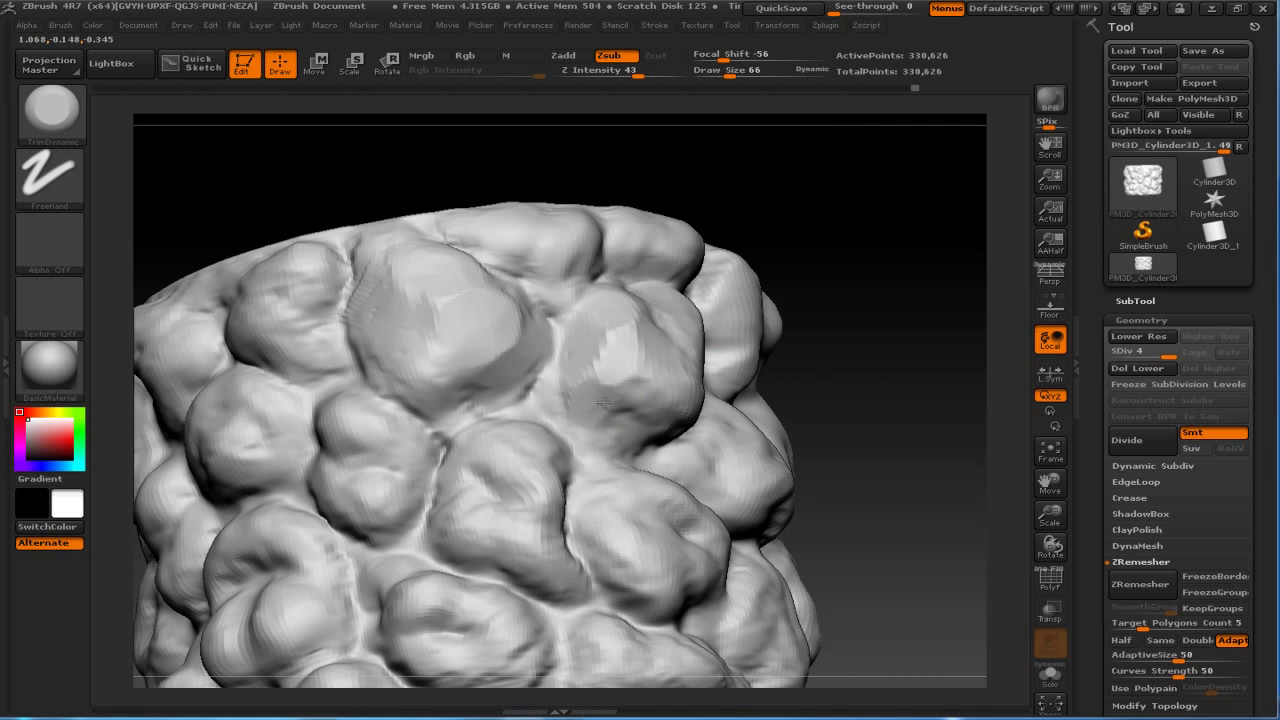
{"action": "left_click_drag", "start_coordinate": [850, 380], "coordinate": [771, 386]}
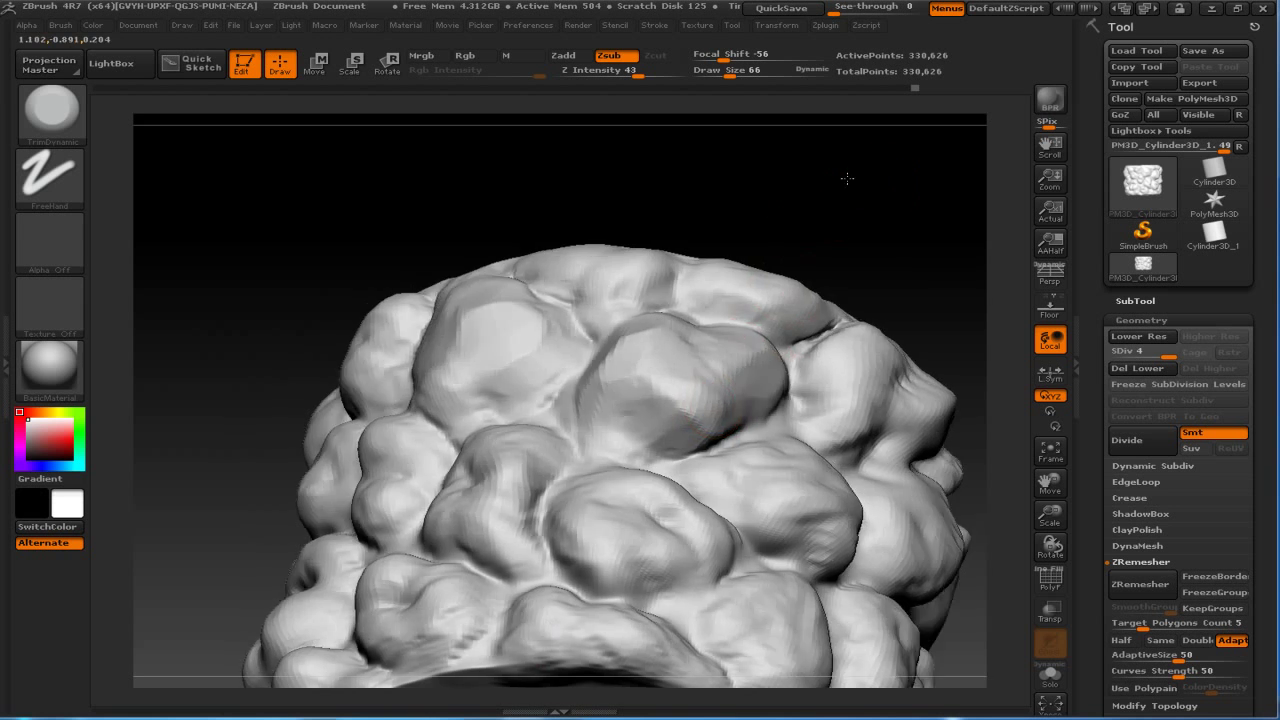
{"action": "left_click_drag", "start_coordinate": [846, 177], "coordinate": [729, 423]}
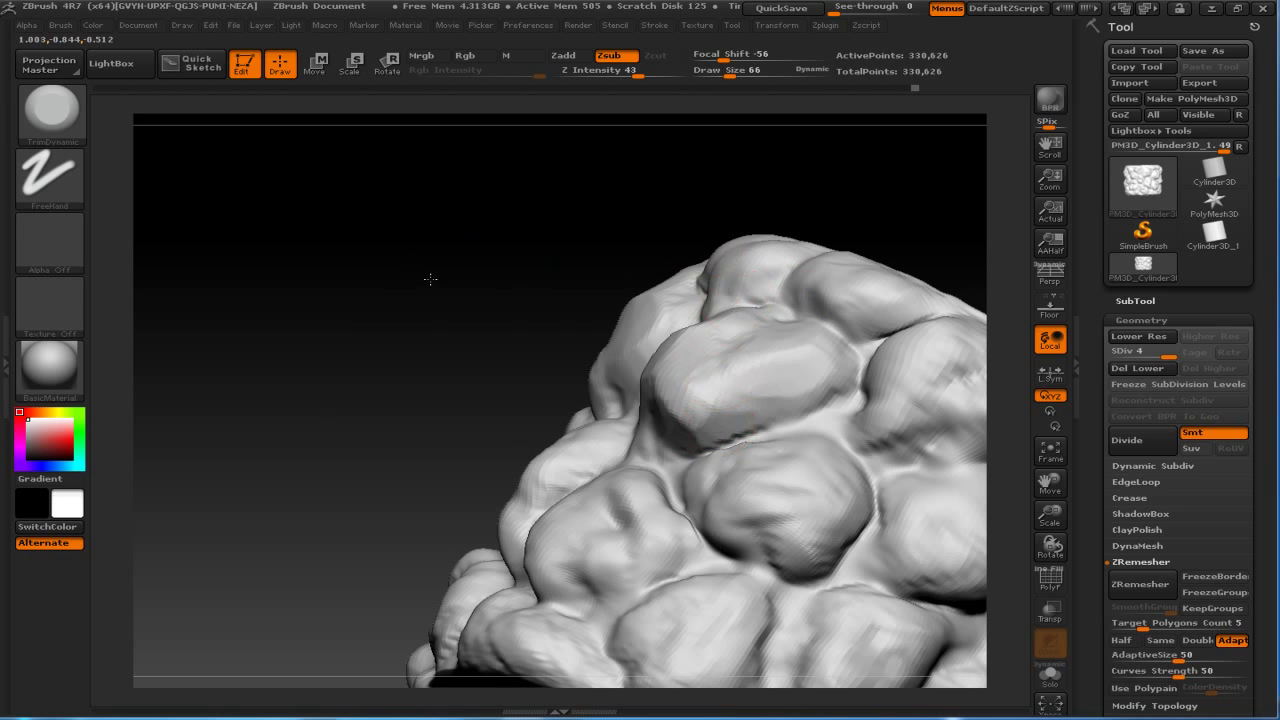
{"action": "left_click_drag", "start_coordinate": [429, 277], "coordinate": [528, 404]}
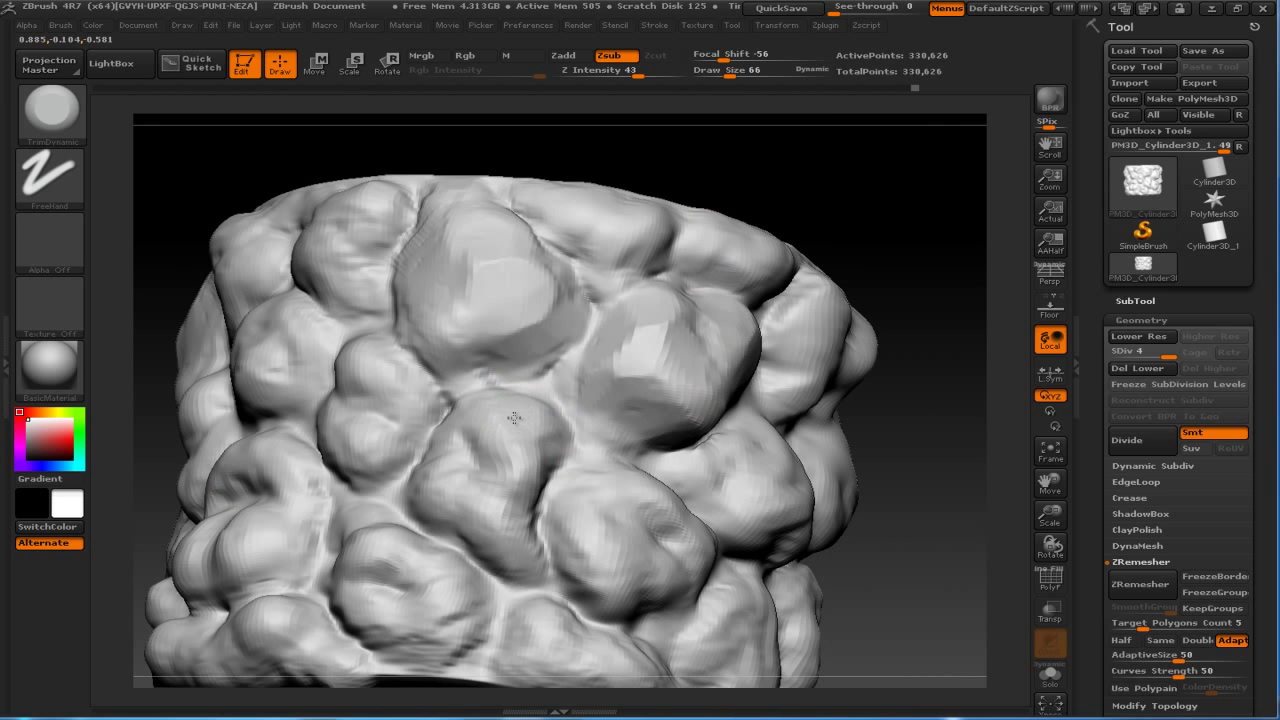
{"action": "left_click_drag", "start_coordinate": [805, 226], "coordinate": [865, 180]}
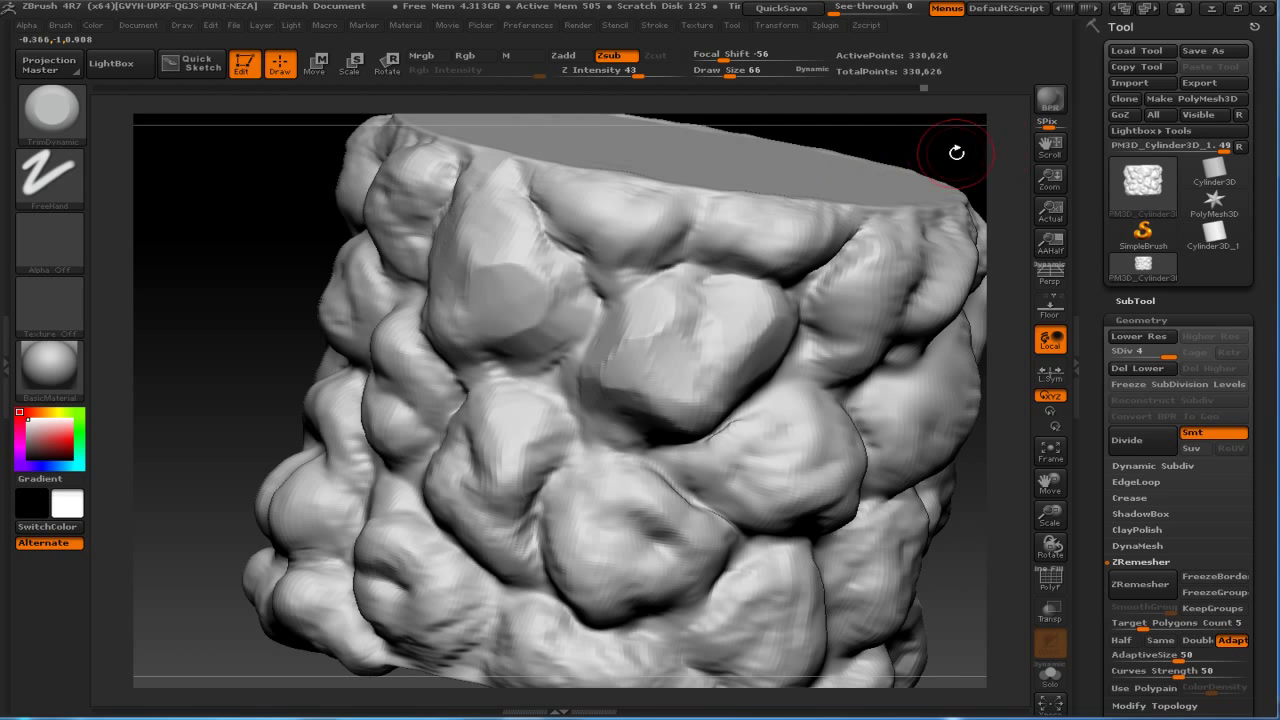
{"action": "left_click_drag", "start_coordinate": [956, 152], "coordinate": [971, 131]}
{"action": "left_click_drag", "start_coordinate": [480, 249], "coordinate": [543, 318]}
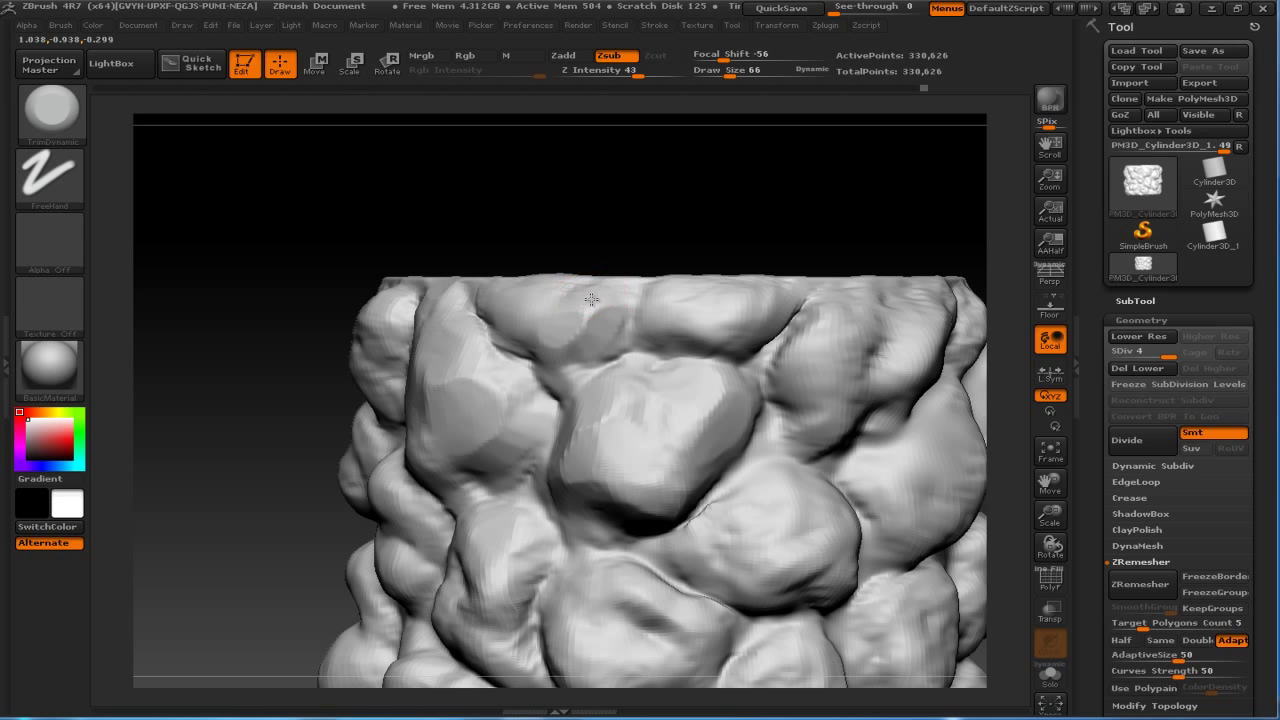
{"action": "mouse_move", "coordinate": [665, 198]}
{"action": "left_mouse_down"}
{"action": "mouse_move", "coordinate": [711, 180]}
{"action": "mouse_move", "coordinate": [556, 370]}
{"action": "left_mouse_up"}
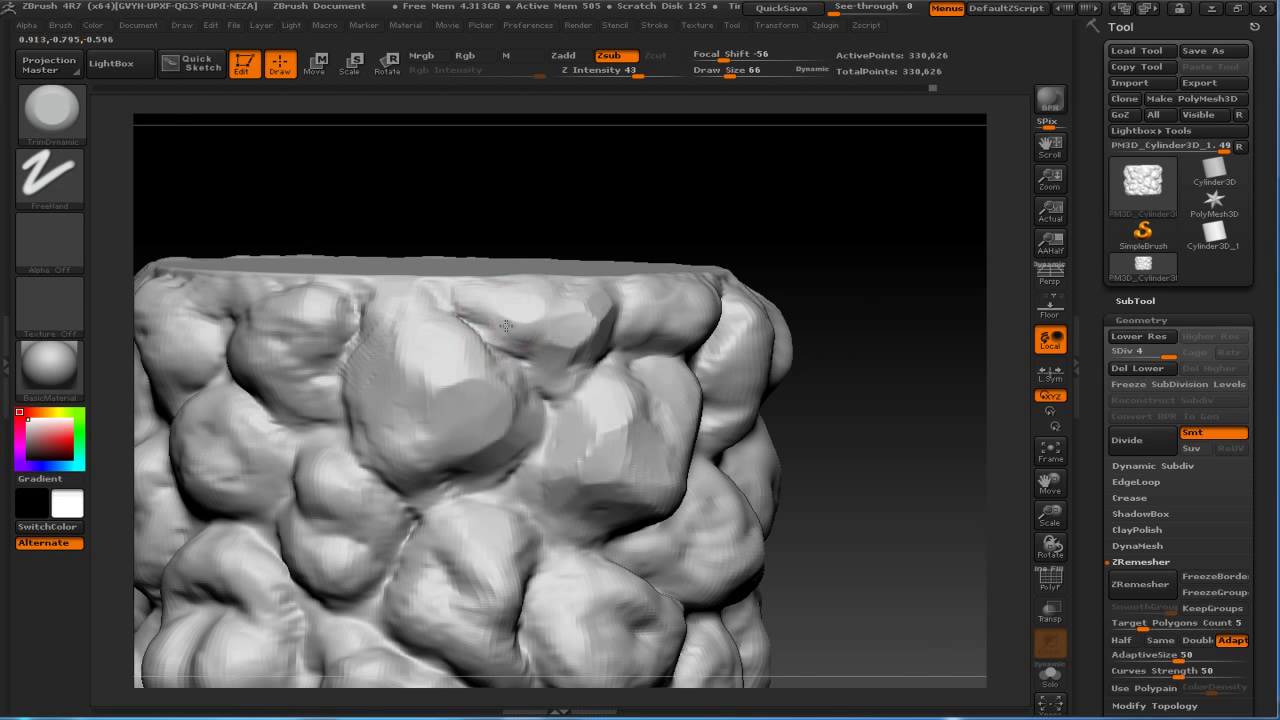
{"action": "left_click_drag", "start_coordinate": [729, 251], "coordinate": [593, 344]}
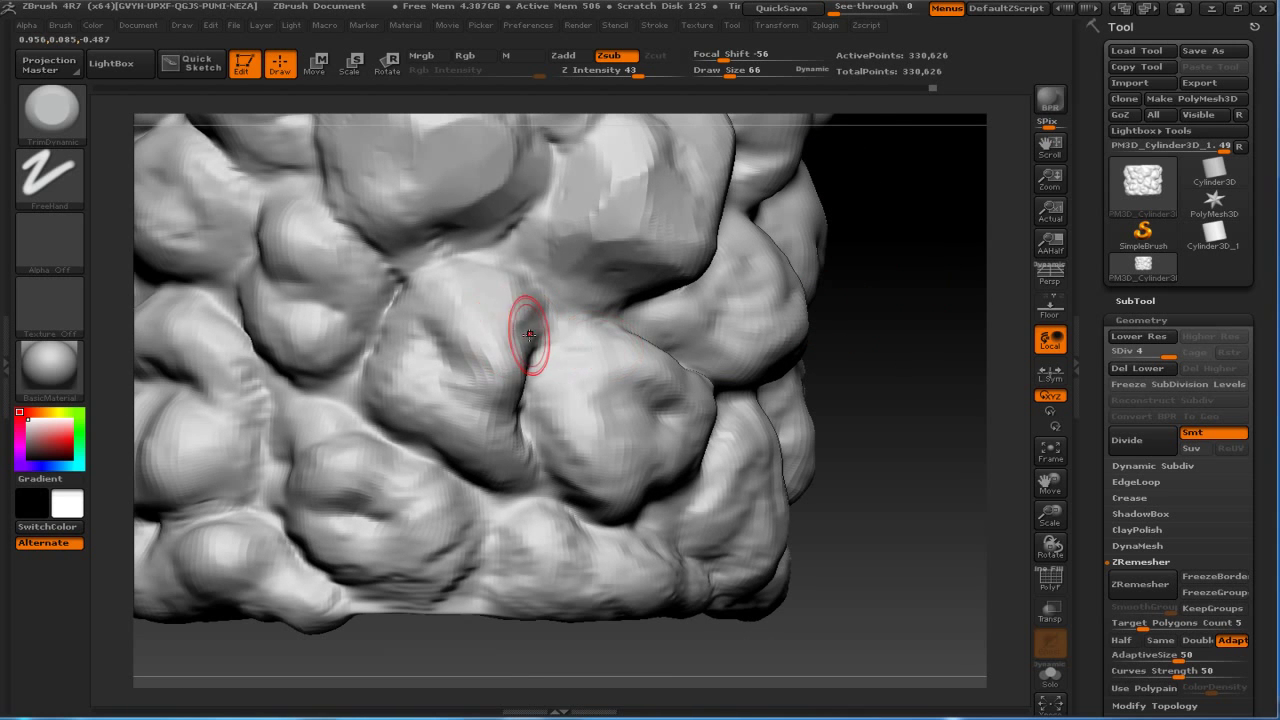
{"action": "key", "text": "ctrl"}
Subdivide the stump to SDiv 5, about 1.3 million points.
{"action": "key", "text": "ctrl+d"}
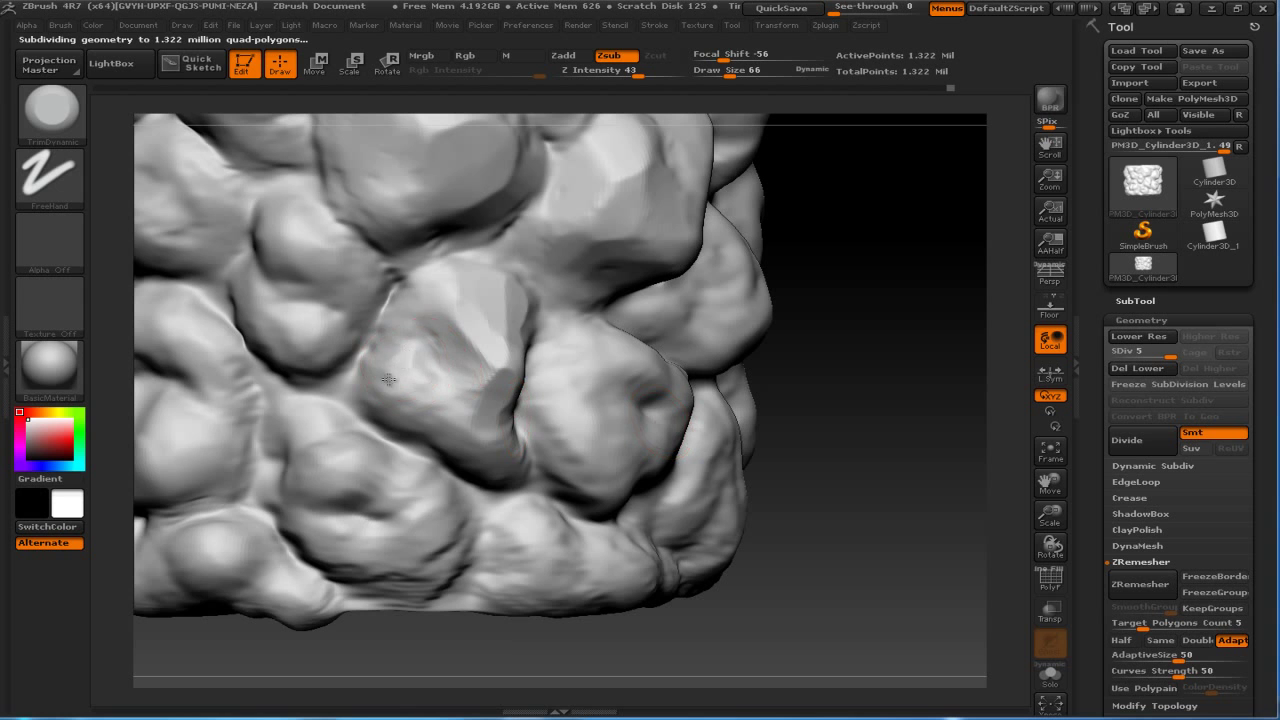
{"action": "mouse_move", "coordinate": [873, 340]}
{"action": "left_mouse_down"}
{"action": "mouse_move", "coordinate": [917, 303]}
{"action": "mouse_move", "coordinate": [654, 304]}
{"action": "left_mouse_up"}
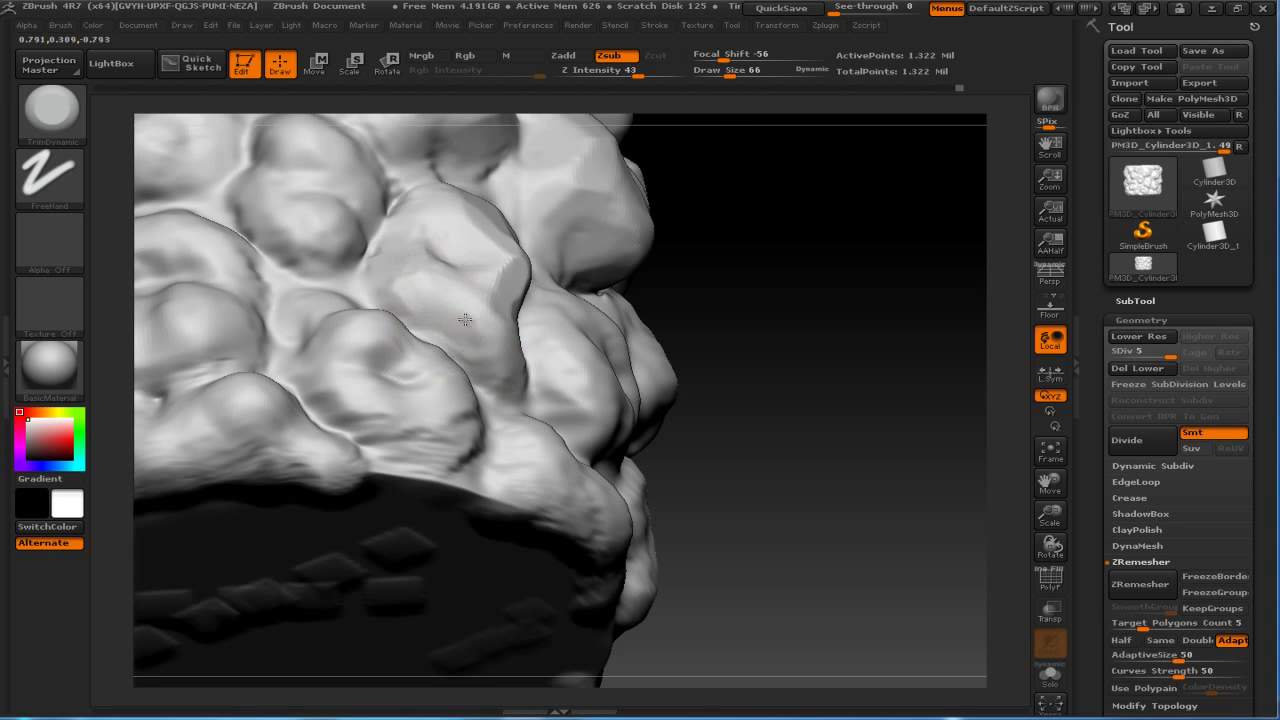
{"action": "mouse_move", "coordinate": [700, 340]}
{"action": "left_mouse_down"}
{"action": "mouse_move", "coordinate": [826, 334]}
{"action": "mouse_move", "coordinate": [654, 334]}
{"action": "left_mouse_up"}
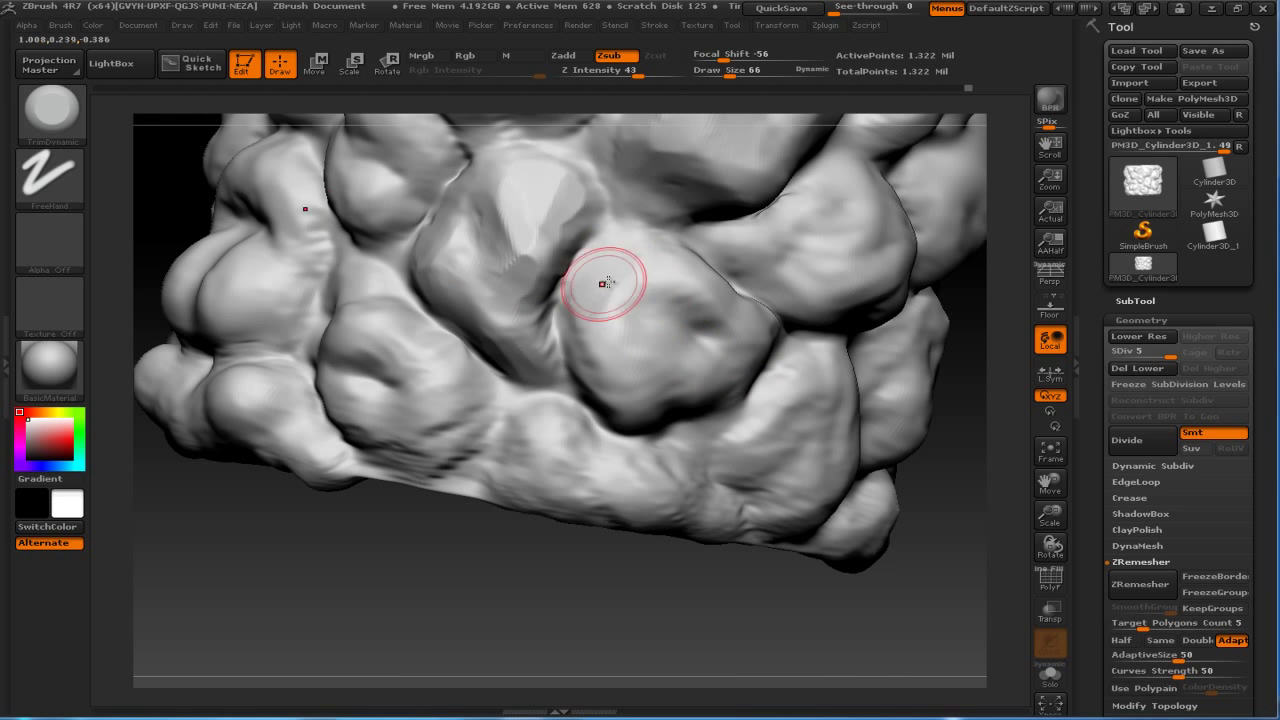
Flatten the central lump with TrimDynamic strokes from several angles.
{"action": "mouse_move", "coordinate": [660, 300]}
{"action": "left_mouse_down"}
{"action": "mouse_move", "coordinate": [679, 334]}
{"action": "mouse_move", "coordinate": [666, 314]}
{"action": "mouse_move", "coordinate": [681, 256]}
{"action": "left_mouse_up"}
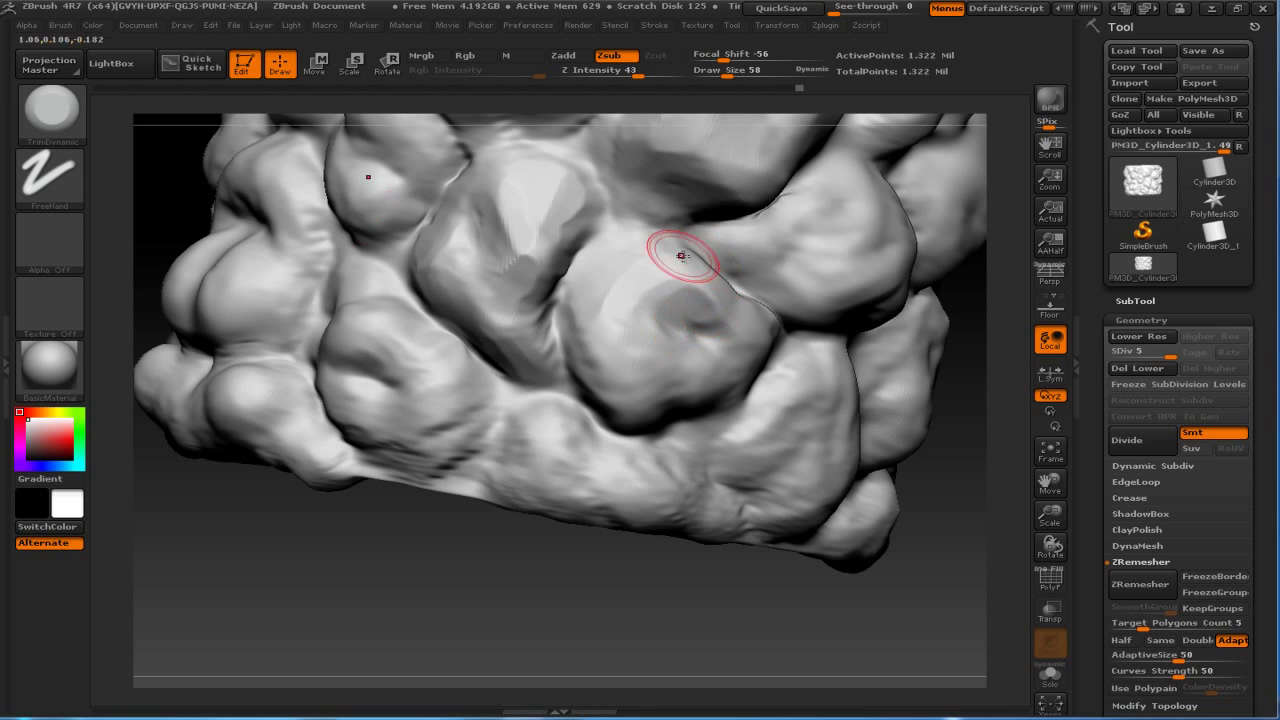
{"action": "left_click_drag", "start_coordinate": [791, 508], "coordinate": [798, 556]}
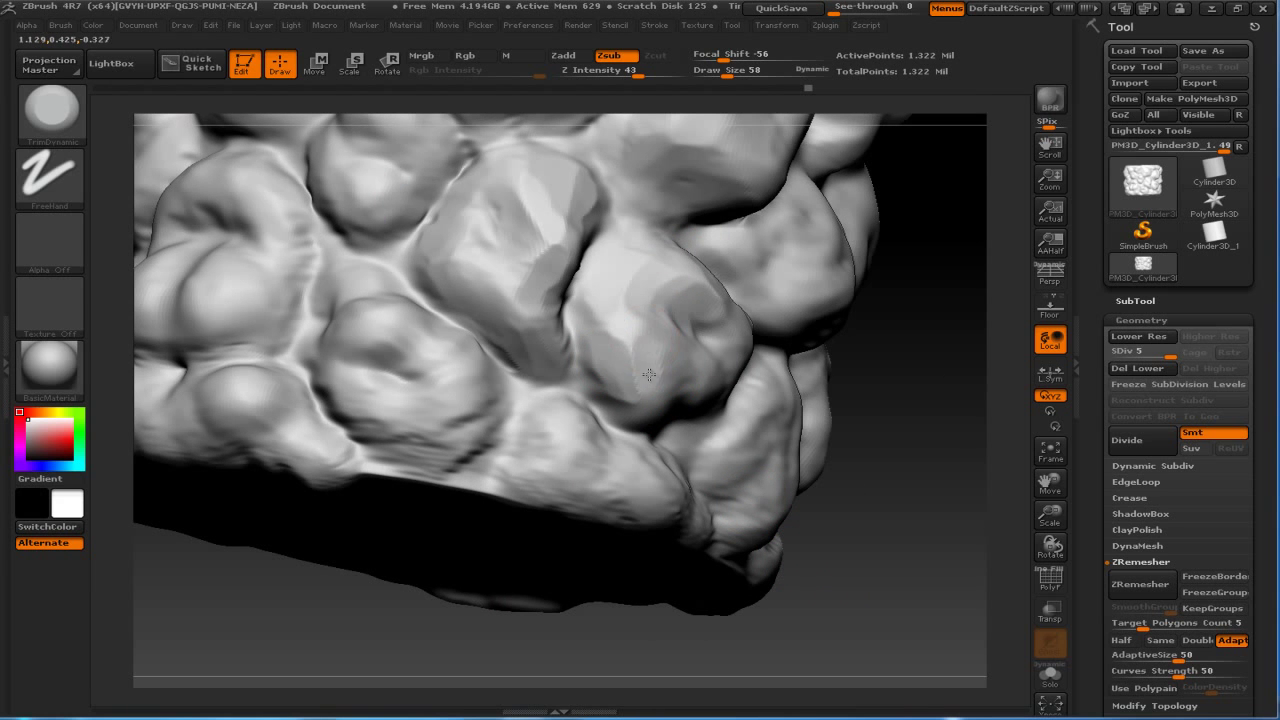
{"action": "left_click_drag", "start_coordinate": [863, 334], "coordinate": [640, 310]}
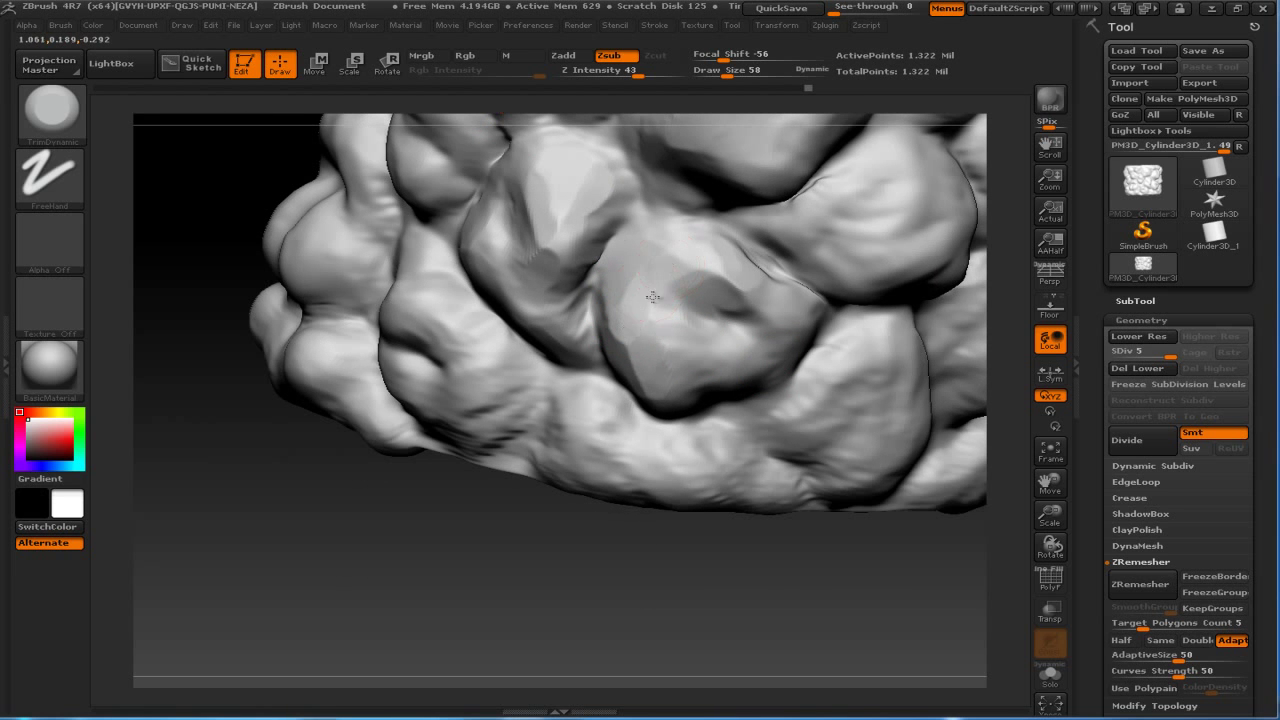
{"action": "mouse_move", "coordinate": [773, 387]}
{"action": "left_mouse_down"}
{"action": "mouse_move", "coordinate": [719, 347]}
{"action": "mouse_move", "coordinate": [714, 386]}
{"action": "left_mouse_up"}
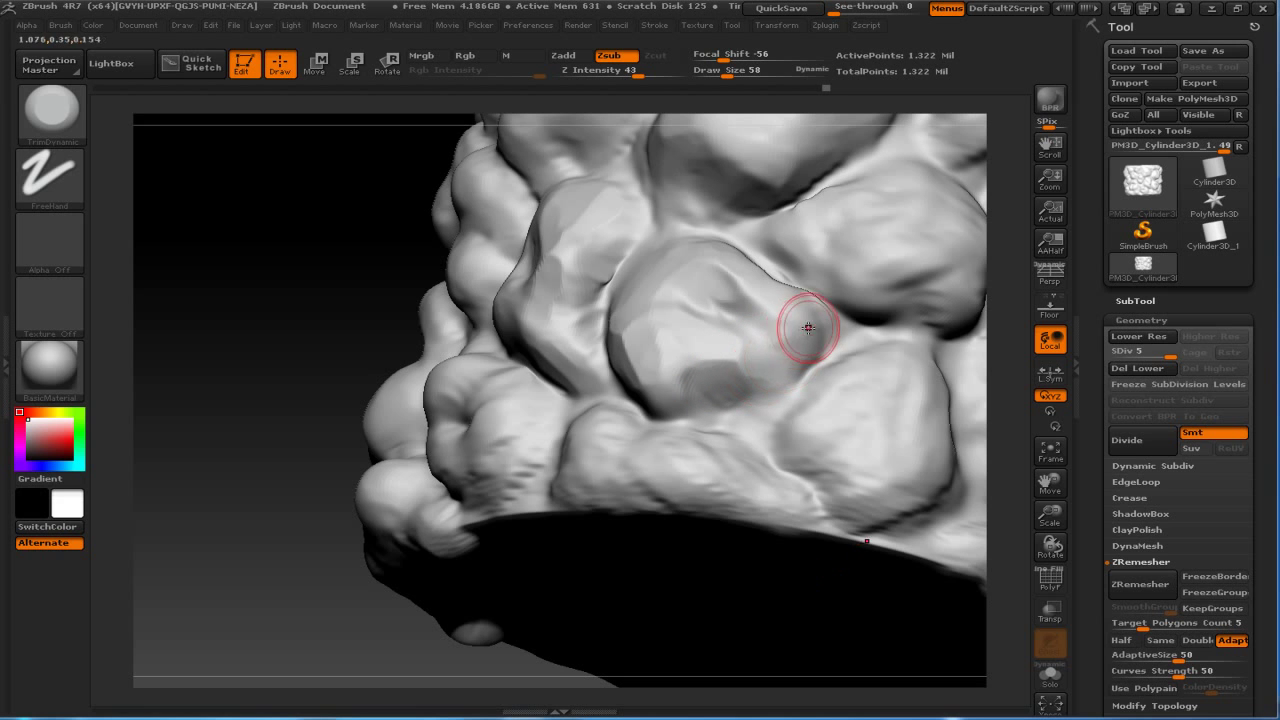
{"action": "left_click_drag", "start_coordinate": [820, 328], "coordinate": [759, 340]}
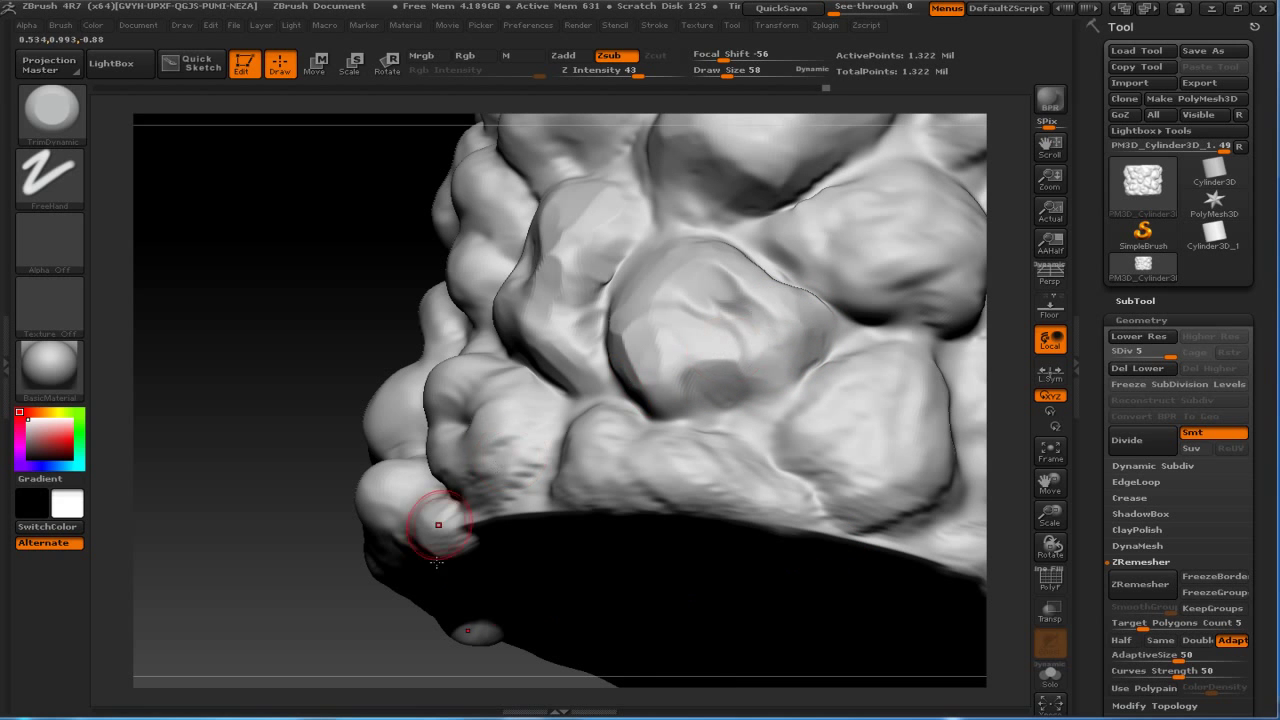
{"action": "mouse_move", "coordinate": [335, 318]}
{"action": "left_mouse_down"}
{"action": "mouse_move", "coordinate": [386, 430]}
{"action": "mouse_move", "coordinate": [307, 423]}
{"action": "left_mouse_up"}
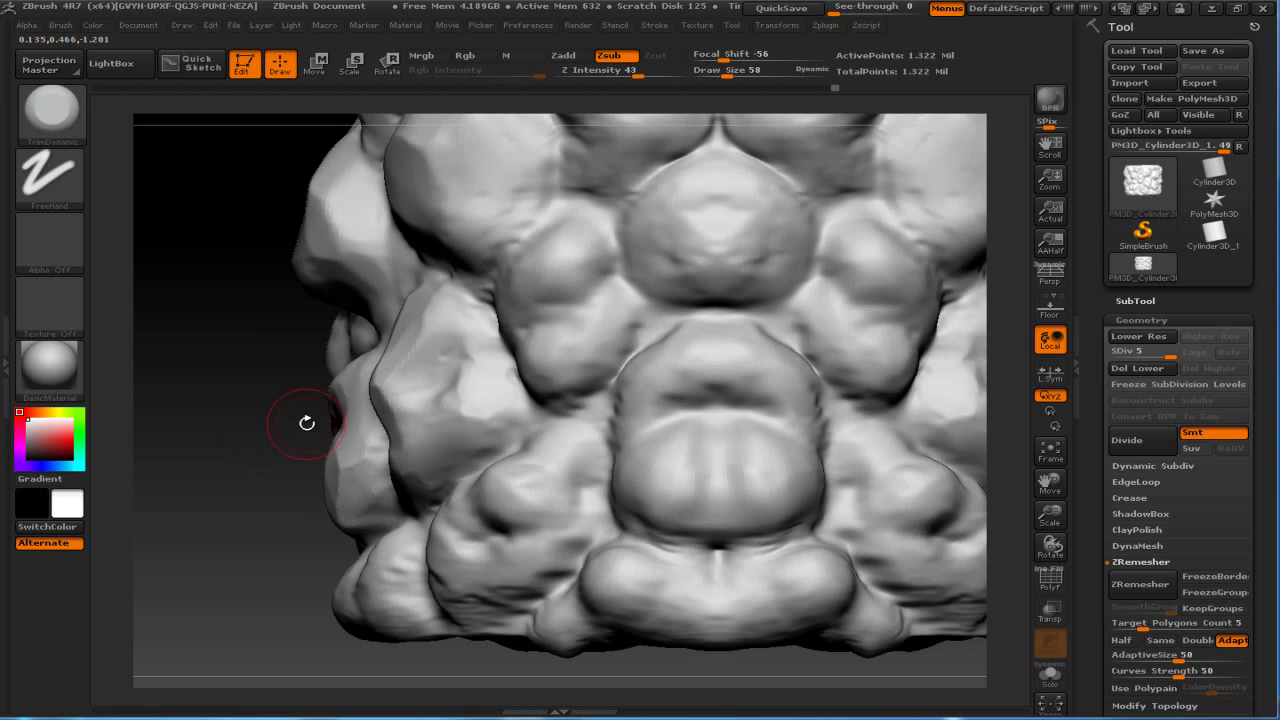
{"action": "mouse_move", "coordinate": [259, 369]}
{"action": "left_mouse_down", "text": "alt"}
{"action": "mouse_move", "coordinate": [263, 314]}
{"action": "mouse_move", "coordinate": [251, 349]}
{"action": "mouse_move", "coordinate": [240, 337]}
{"action": "mouse_move", "coordinate": [297, 344]}
{"action": "mouse_move", "coordinate": [309, 283]}
{"action": "mouse_move", "coordinate": [434, 409]}
{"action": "left_mouse_up", "text": "alt"}
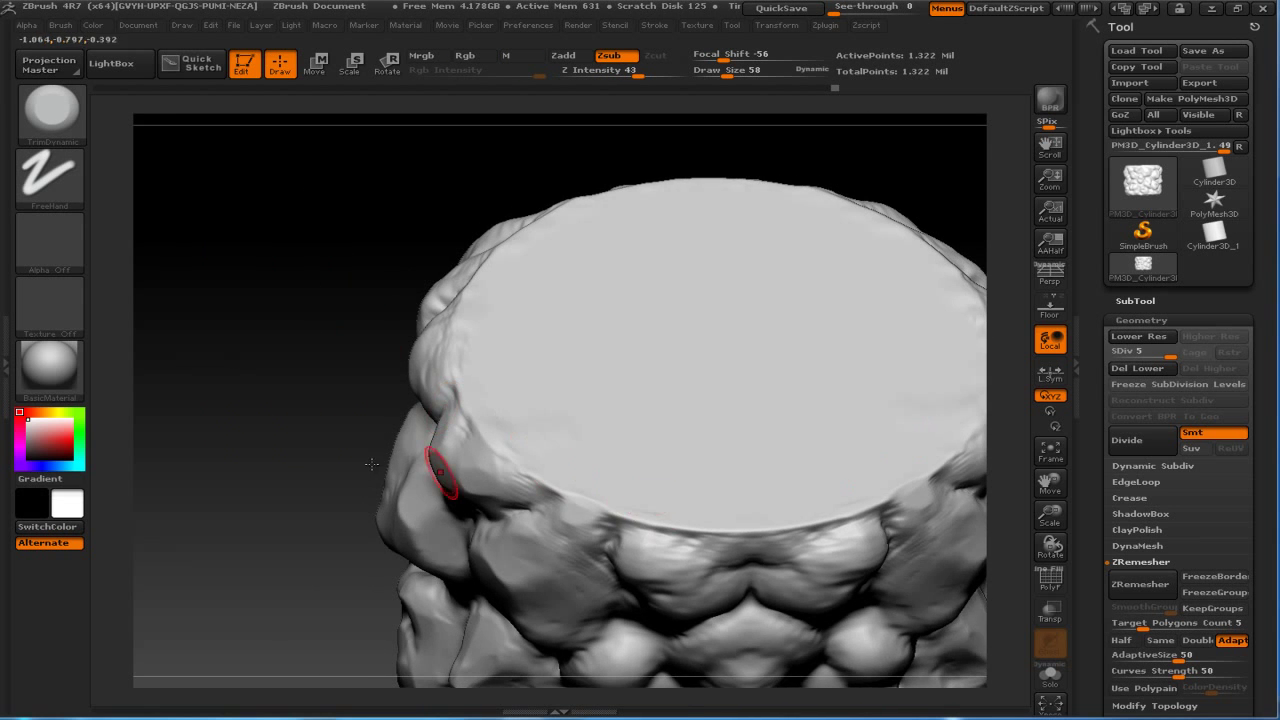
Enlarge the TrimDynamic brush and flatten the cylinder's top rim.
{"action": "left_click_drag", "start_coordinate": [267, 357], "coordinate": [650, 420]}
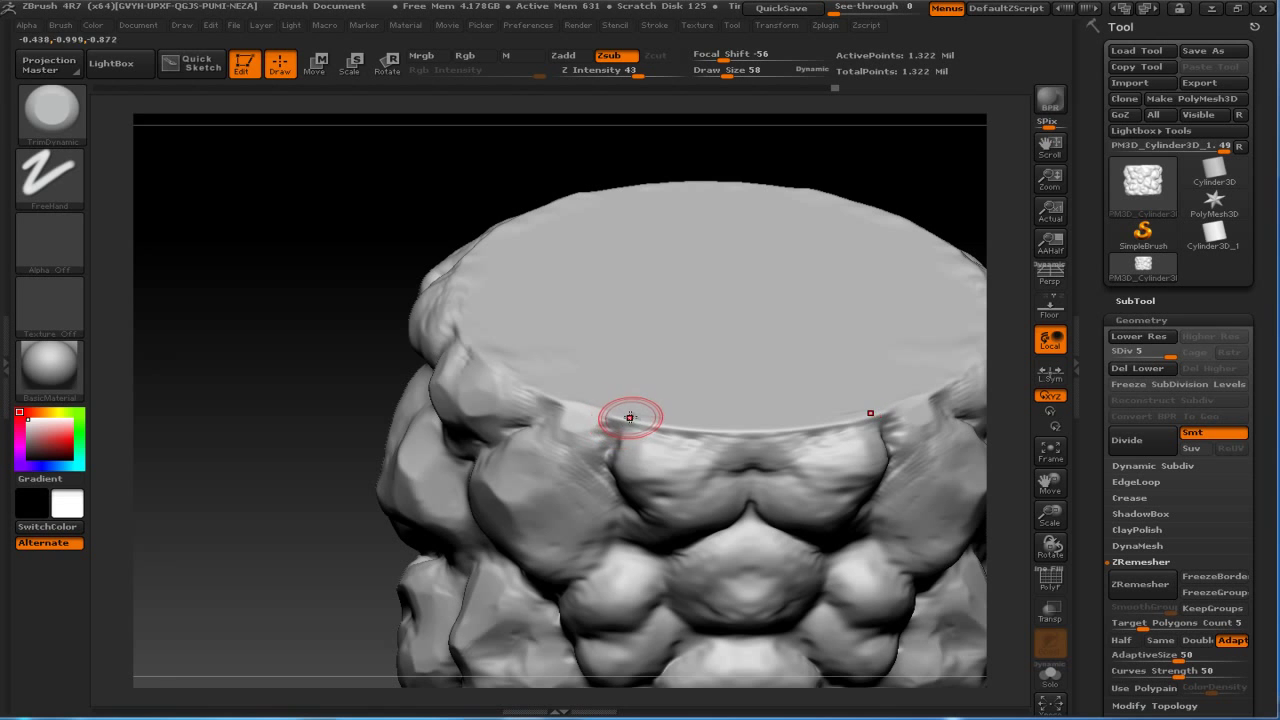
{"action": "key", "text": "bracketright"}
{"action": "key", "text": "bracketright"}
{"action": "key", "text": "bracketright"}
{"action": "left_click_drag", "start_coordinate": [608, 400], "coordinate": [600, 415]}
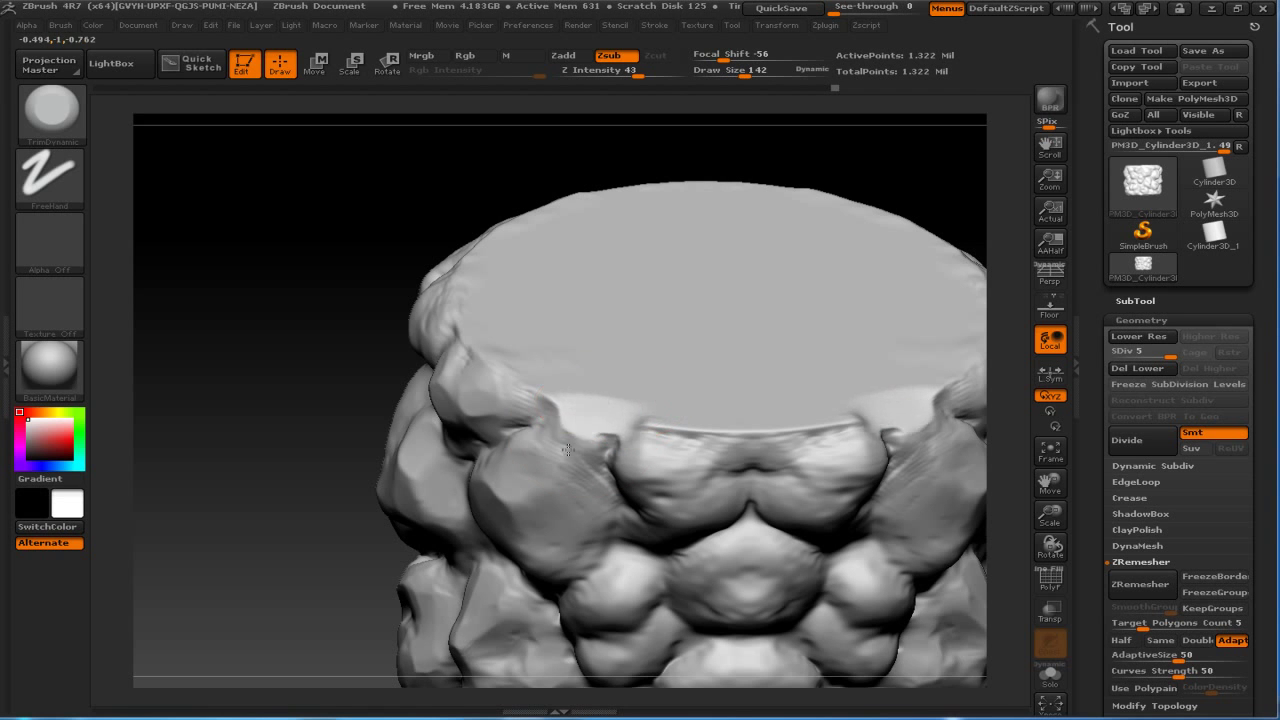
{"action": "mouse_move", "coordinate": [314, 277]}
{"action": "left_mouse_down"}
{"action": "mouse_move", "coordinate": [309, 291]}
{"action": "mouse_move", "coordinate": [340, 285]}
{"action": "left_mouse_up"}
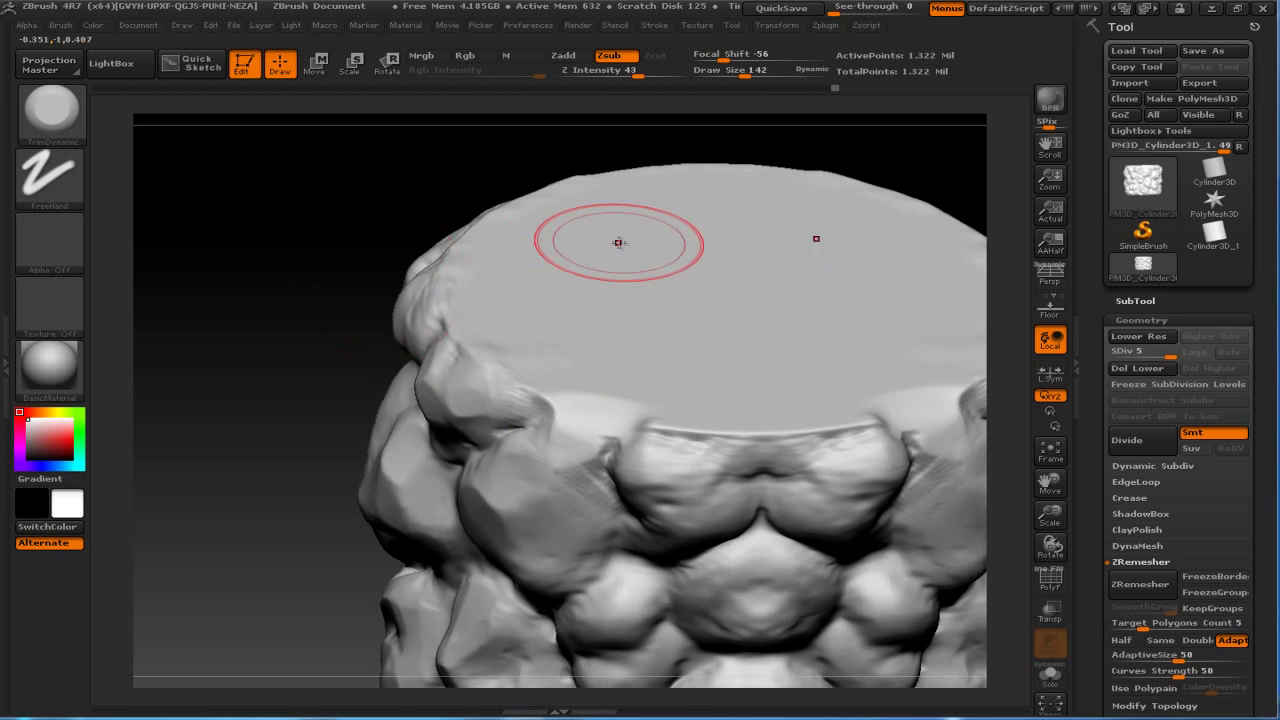
{"action": "left_click_drag", "start_coordinate": [255, 302], "coordinate": [262, 345]}
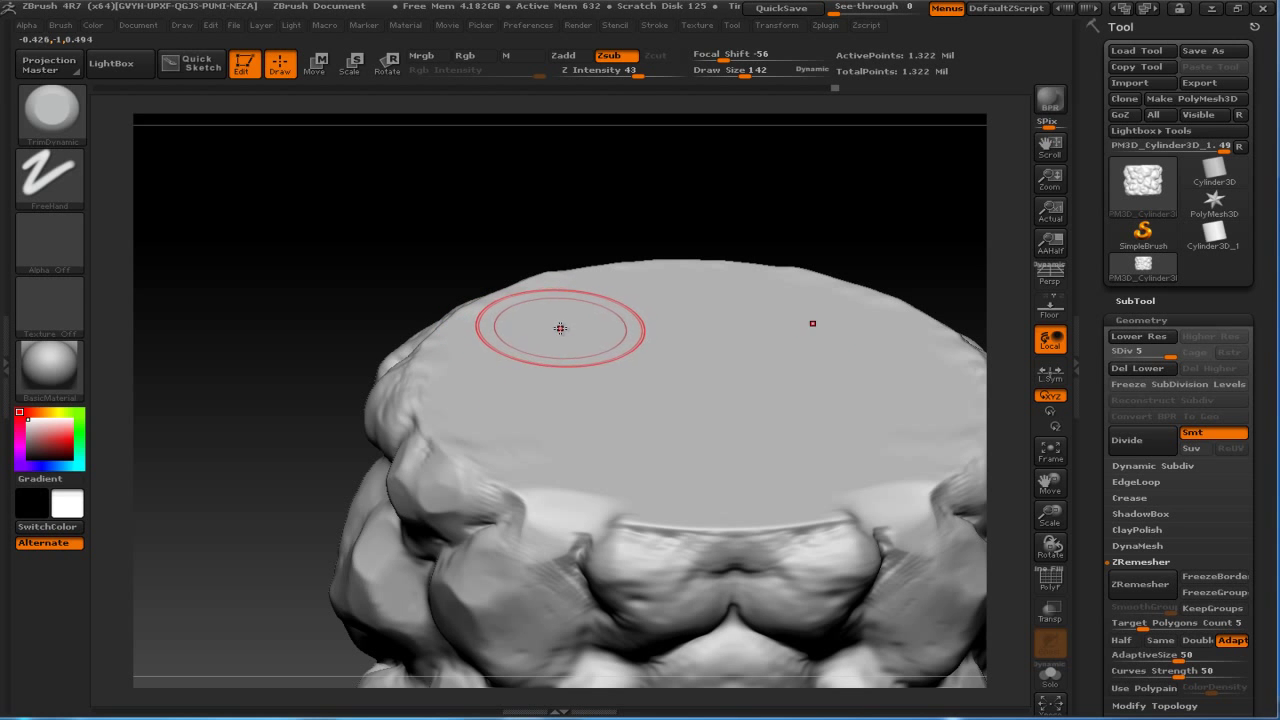
Shrink the brush and smooth away the crease on the upper lump.
{"action": "mouse_move", "coordinate": [263, 357]}
{"action": "left_mouse_down"}
{"action": "mouse_move", "coordinate": [414, 366]}
{"action": "mouse_move", "coordinate": [908, 306]}
{"action": "mouse_move", "coordinate": [938, 165]}
{"action": "mouse_move", "coordinate": [528, 329]}
{"action": "left_mouse_up"}
{"action": "mouse_move", "coordinate": [300, 214]}
{"action": "left_mouse_down"}
{"action": "mouse_move", "coordinate": [337, 214]}
{"action": "mouse_move", "coordinate": [540, 365]}
{"action": "left_mouse_up"}
{"action": "key", "text": "ctrl+z"}
{"action": "key", "text": "bracketleft"}
{"action": "key", "text": "bracketleft"}
{"action": "key", "text": "bracketleft"}
Carve a groove into the upper lump and flatten the surface around it.
{"action": "left_click_drag", "start_coordinate": [628, 272], "coordinate": [569, 344]}
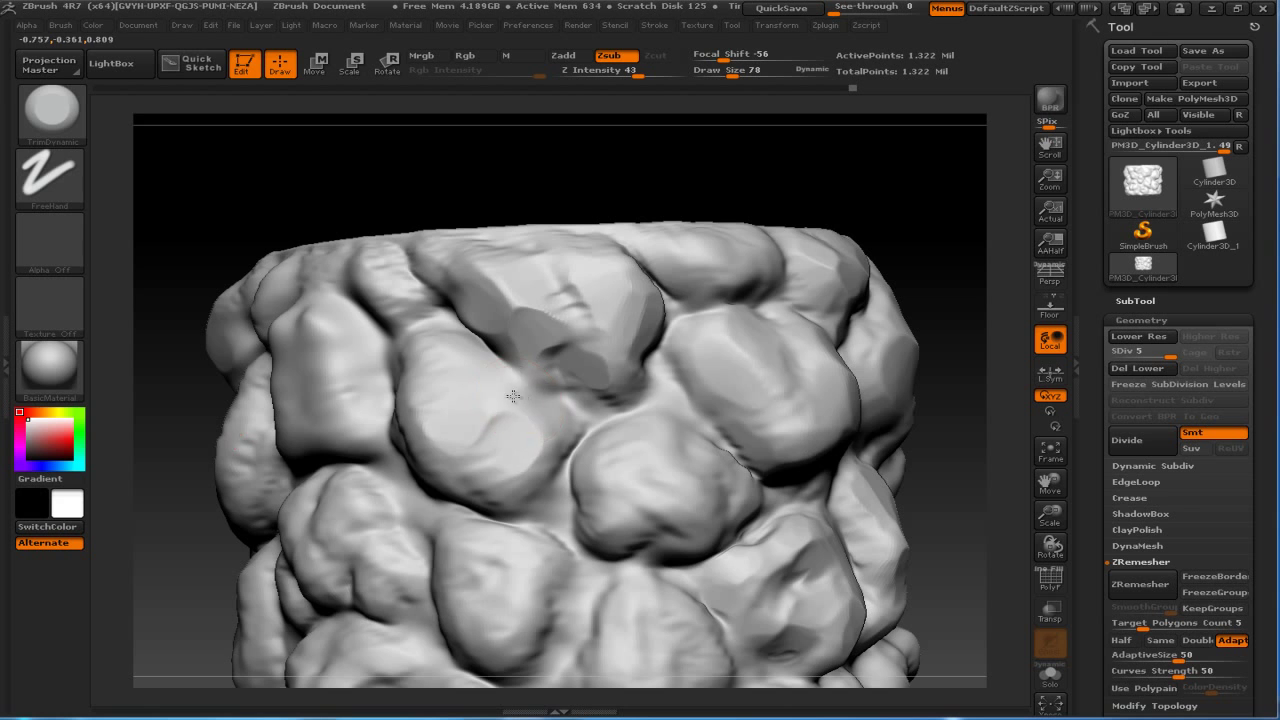
{"action": "left_click_drag", "start_coordinate": [608, 222], "coordinate": [623, 251]}
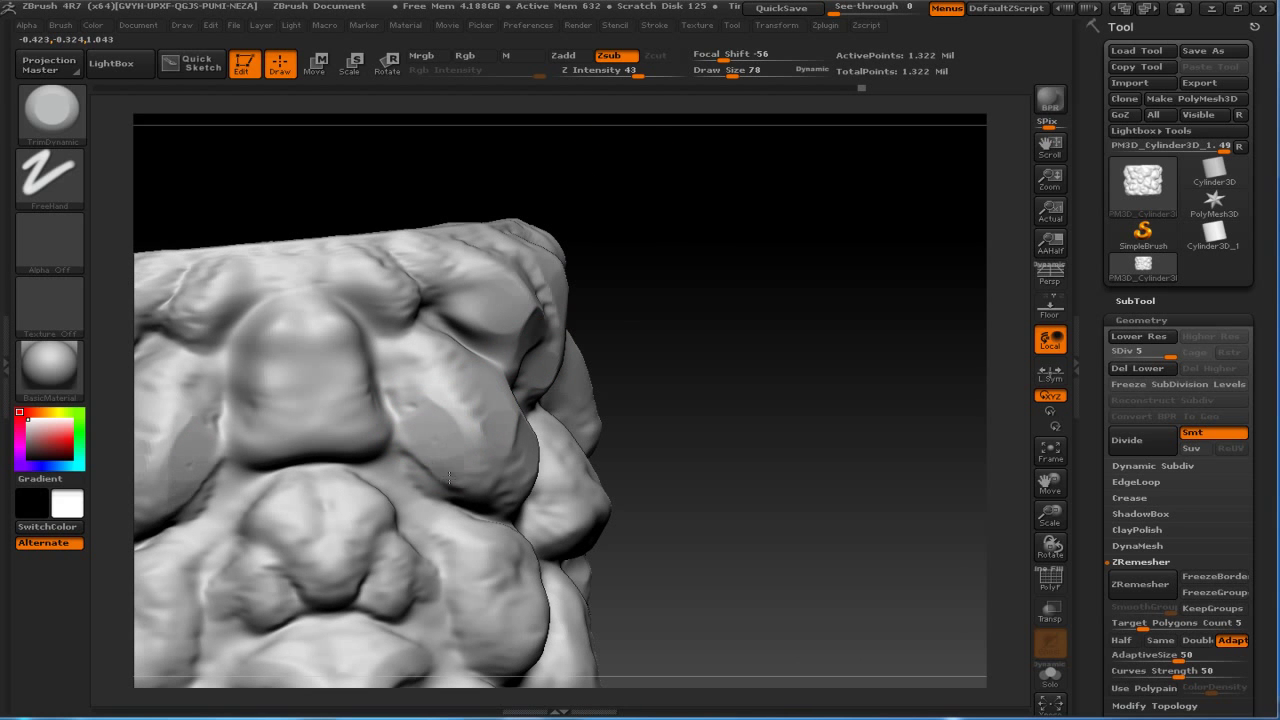
{"action": "mouse_move", "coordinate": [418, 371]}
{"action": "left_mouse_down"}
{"action": "mouse_move", "coordinate": [443, 386]}
{"action": "mouse_move", "coordinate": [414, 366]}
{"action": "mouse_move", "coordinate": [446, 348]}
{"action": "left_mouse_up"}
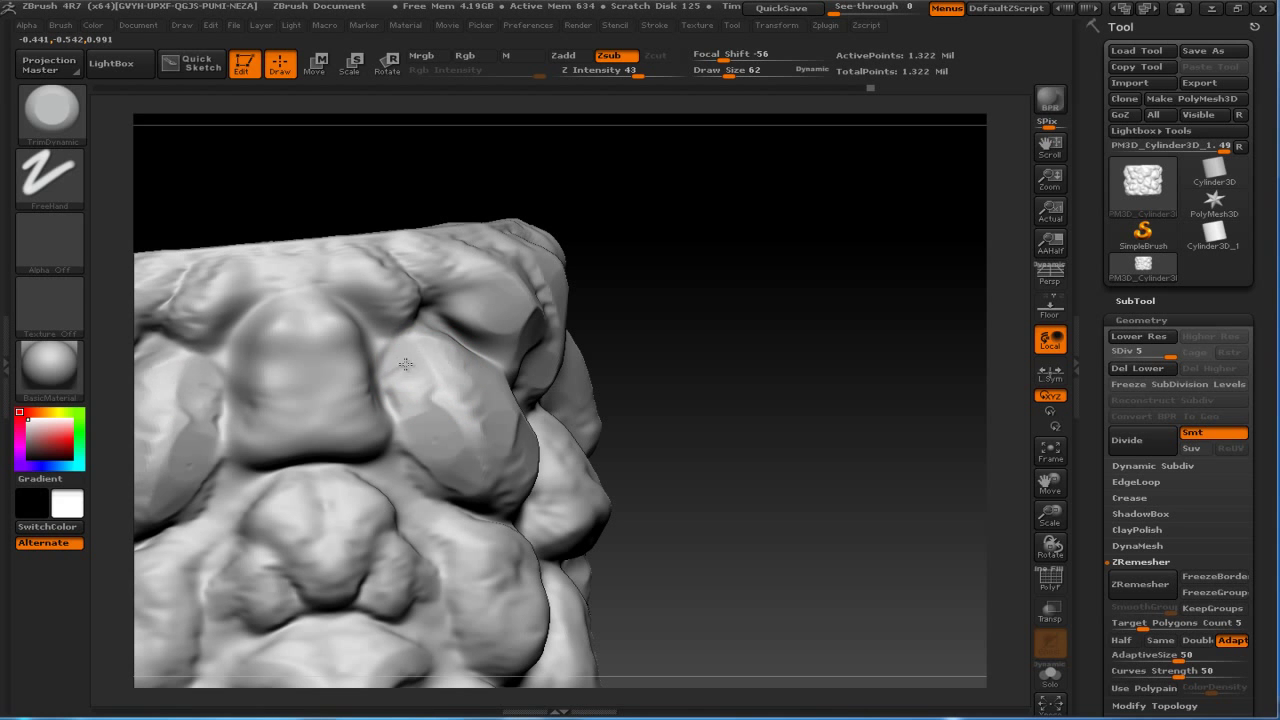
{"action": "left_click_drag", "start_coordinate": [748, 357], "coordinate": [737, 366]}
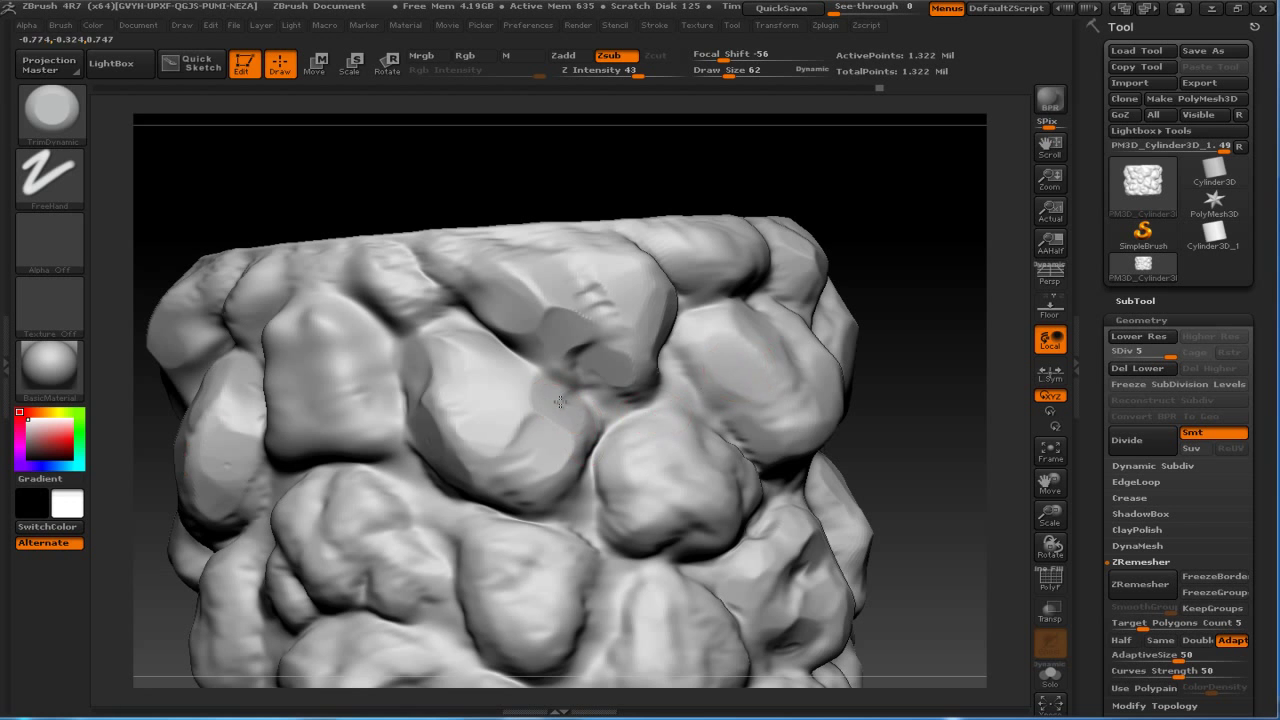
Frame the whole cylinder with F and zoom in close on its top.
{"action": "left_click_drag", "start_coordinate": [943, 403], "coordinate": [894, 309]}
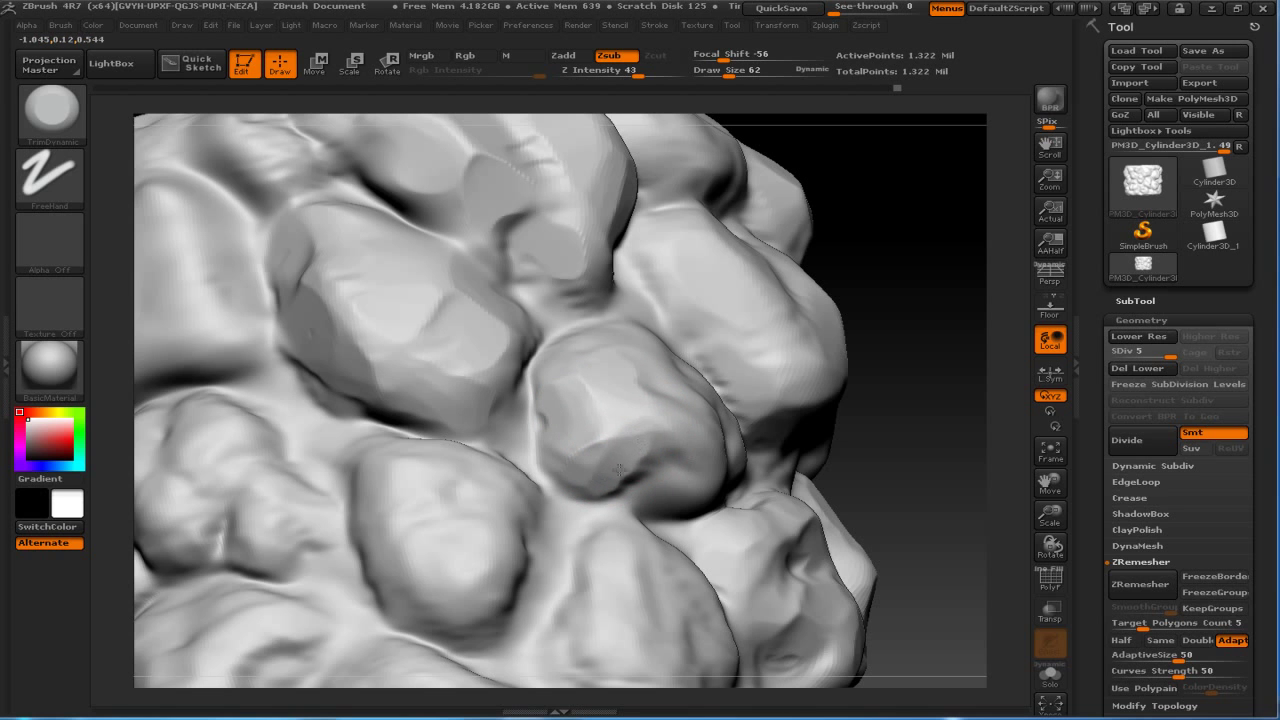
{"action": "left_click_drag", "start_coordinate": [934, 380], "coordinate": [700, 423]}
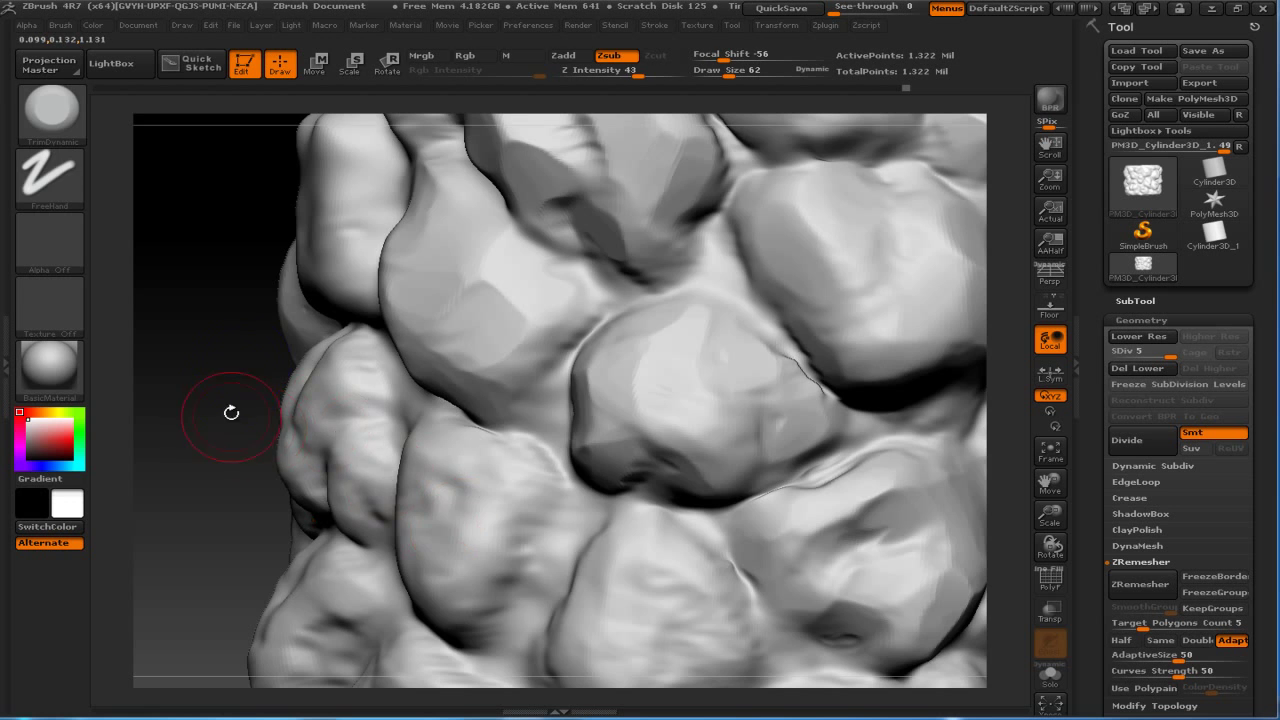
{"action": "left_click_drag", "start_coordinate": [229, 420], "coordinate": [286, 379]}
{"action": "key", "text": "f"}
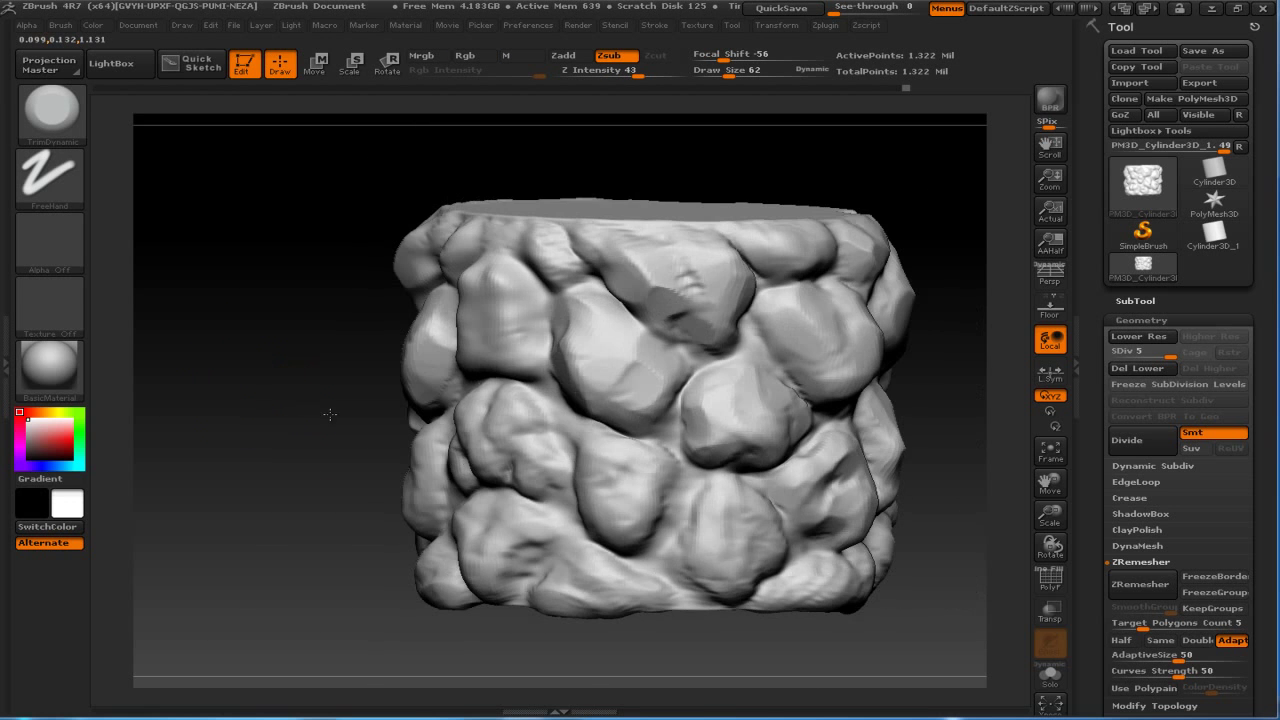
{"action": "left_click_drag", "start_coordinate": [930, 366], "coordinate": [836, 425], "text": "alt"}
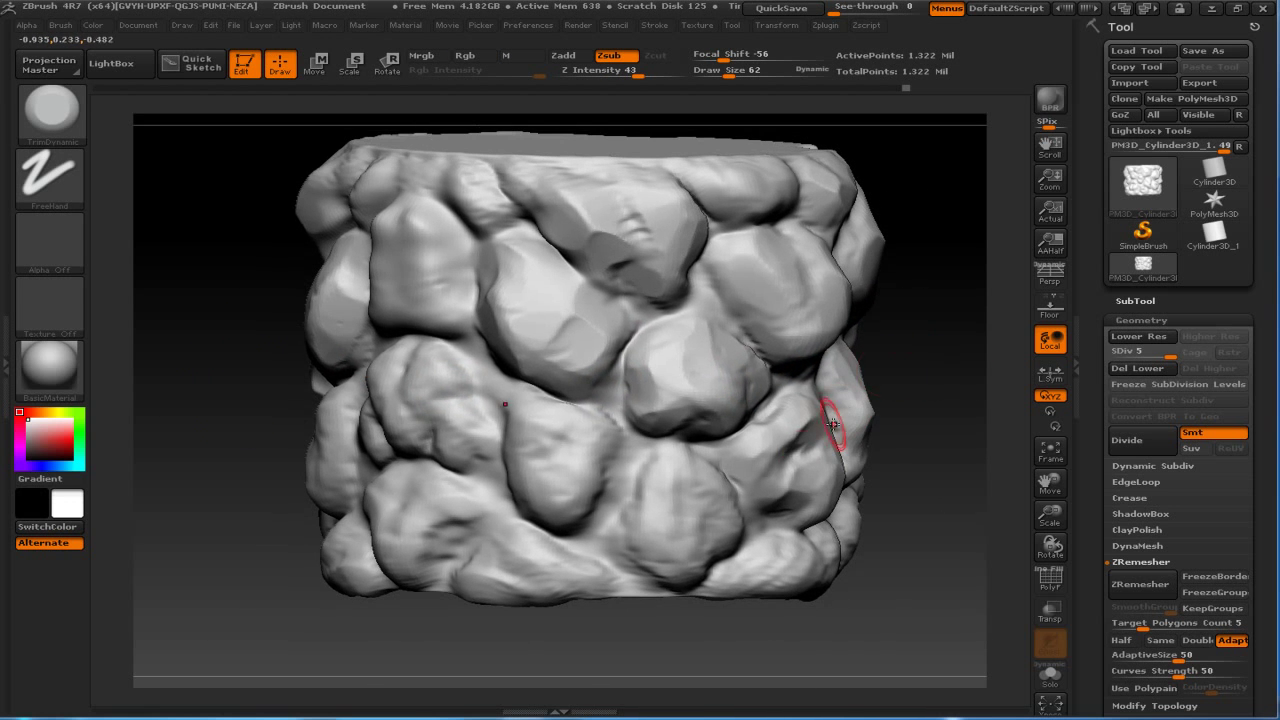
{"action": "key", "text": "alt+Tab"}
{"action": "left_click", "coordinate": [426, 360]}
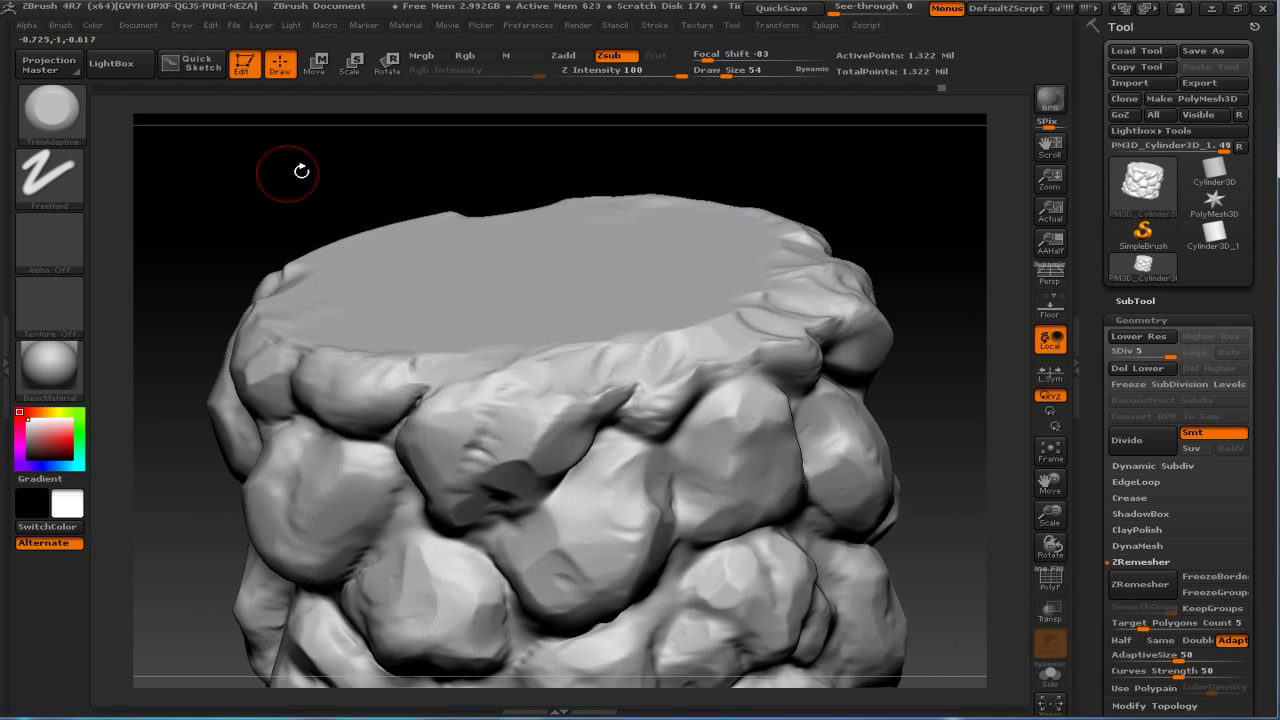
Select the TrimAdaptive brush and trim the rocks along the top rim.
{"action": "left_click", "coordinate": [45, 107]}
{"action": "key", "text": "t"}
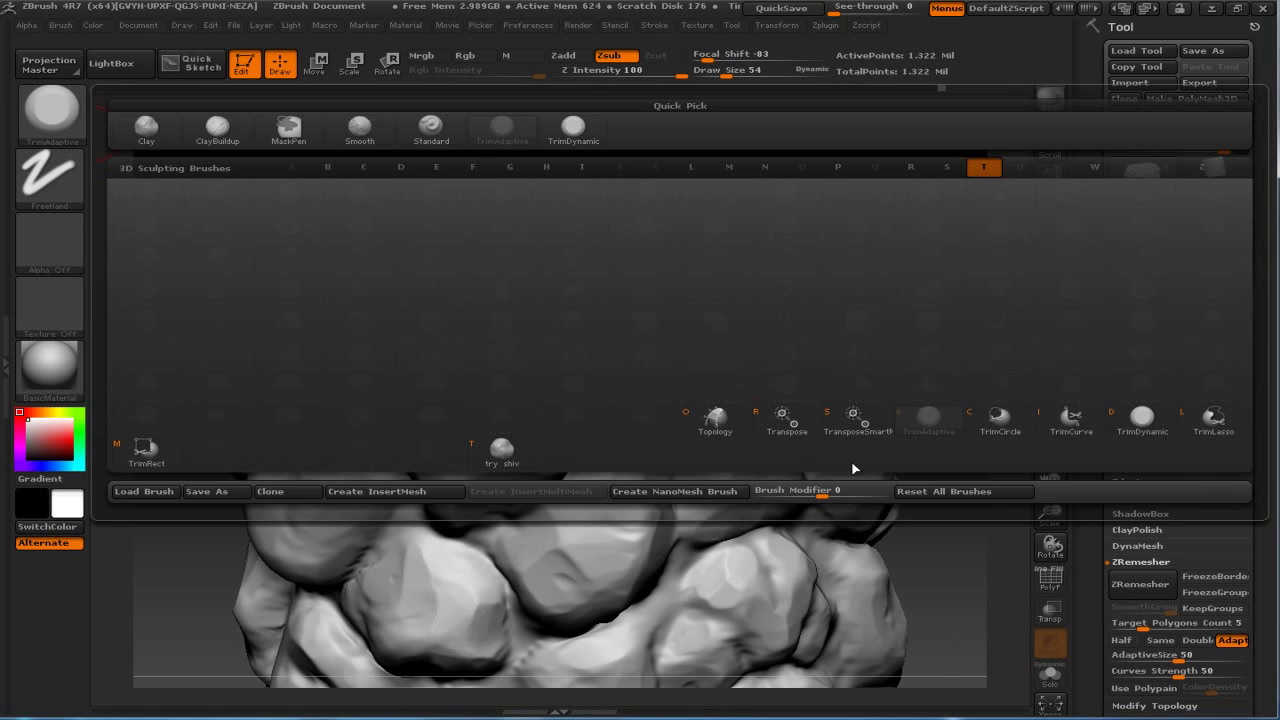
{"action": "left_click", "coordinate": [928, 430]}
{"action": "left_click_drag", "start_coordinate": [923, 343], "coordinate": [777, 343]}
{"action": "left_click_drag", "start_coordinate": [415, 362], "coordinate": [399, 390]}
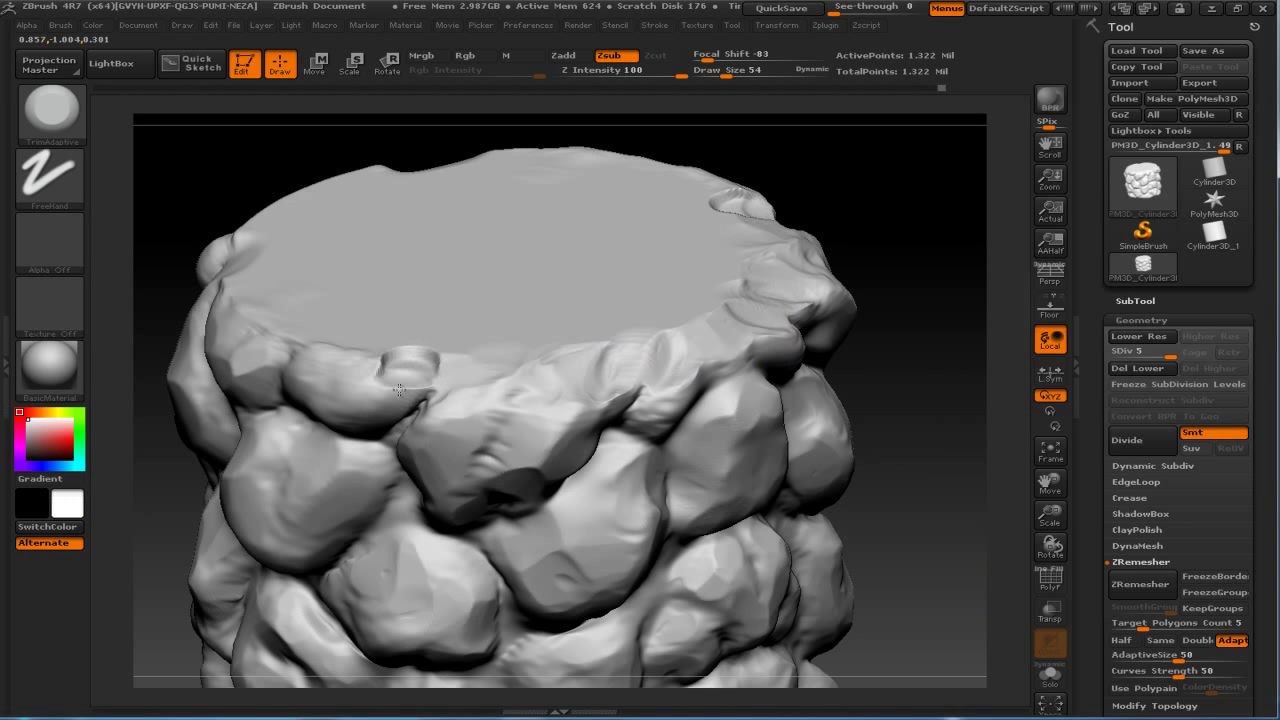
{"action": "mouse_move", "coordinate": [366, 350]}
{"action": "left_mouse_down"}
{"action": "mouse_move", "coordinate": [408, 371]}
{"action": "mouse_move", "coordinate": [395, 350]}
{"action": "left_mouse_up"}
Plane more of the top surface near the rim and the front bulge below it.
{"action": "left_click_drag", "start_coordinate": [962, 357], "coordinate": [820, 349]}
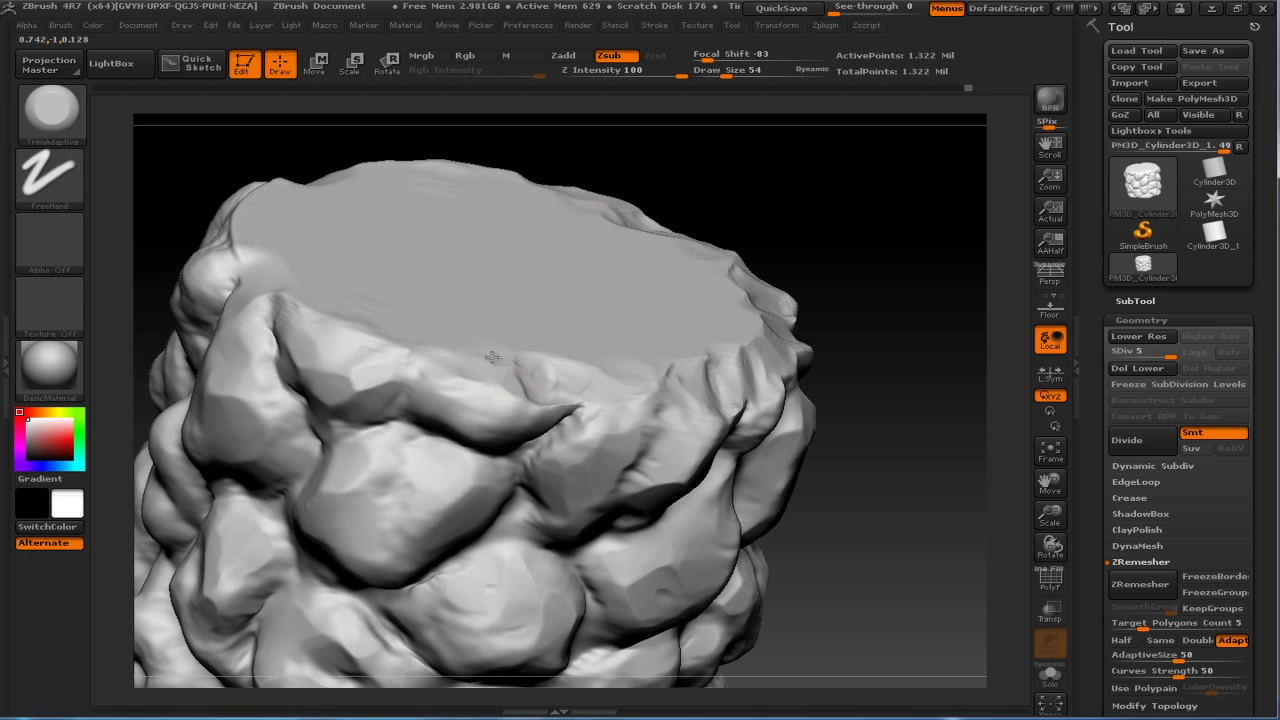
{"action": "mouse_move", "coordinate": [403, 319]}
{"action": "left_mouse_down"}
{"action": "mouse_move", "coordinate": [297, 289]}
{"action": "mouse_move", "coordinate": [323, 323]}
{"action": "left_mouse_up"}
{"action": "mouse_move", "coordinate": [860, 350]}
{"action": "left_mouse_down"}
{"action": "mouse_move", "coordinate": [820, 200]}
{"action": "mouse_move", "coordinate": [847, 302]}
{"action": "mouse_move", "coordinate": [604, 325]}
{"action": "left_mouse_up"}
{"action": "left_click_drag", "start_coordinate": [655, 220], "coordinate": [514, 314]}
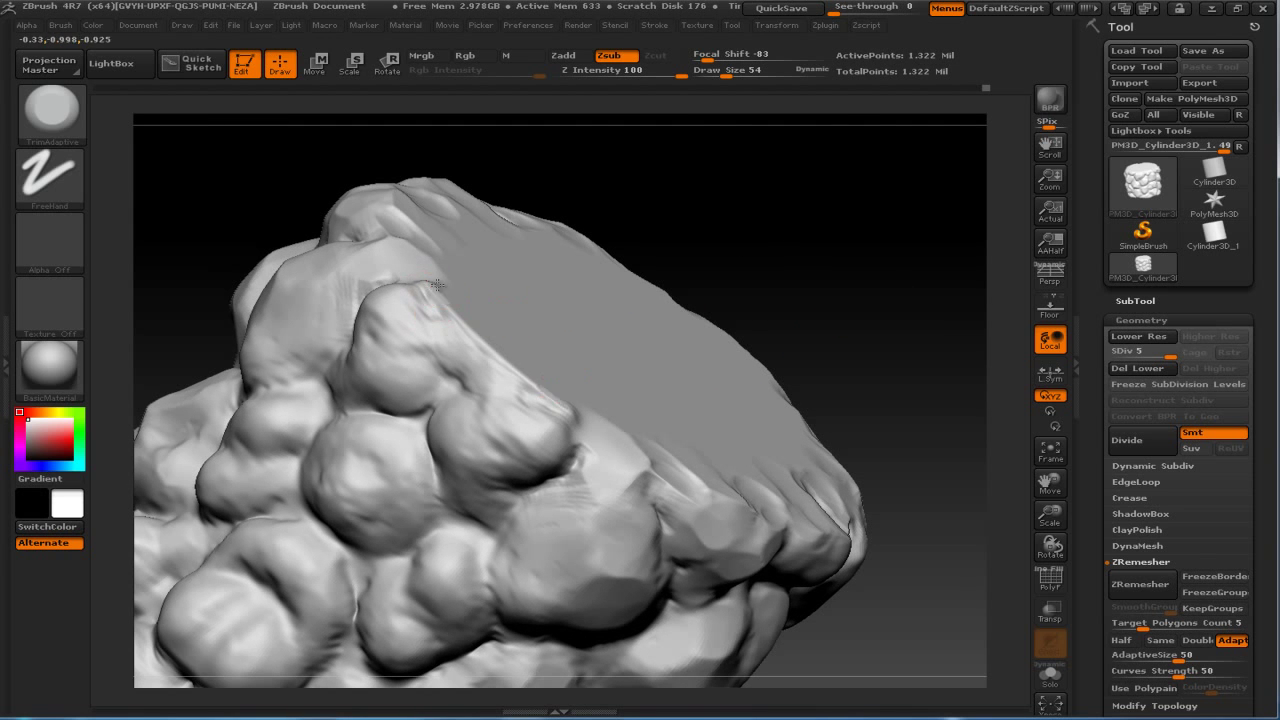
{"action": "left_click_drag", "start_coordinate": [423, 286], "coordinate": [466, 329]}
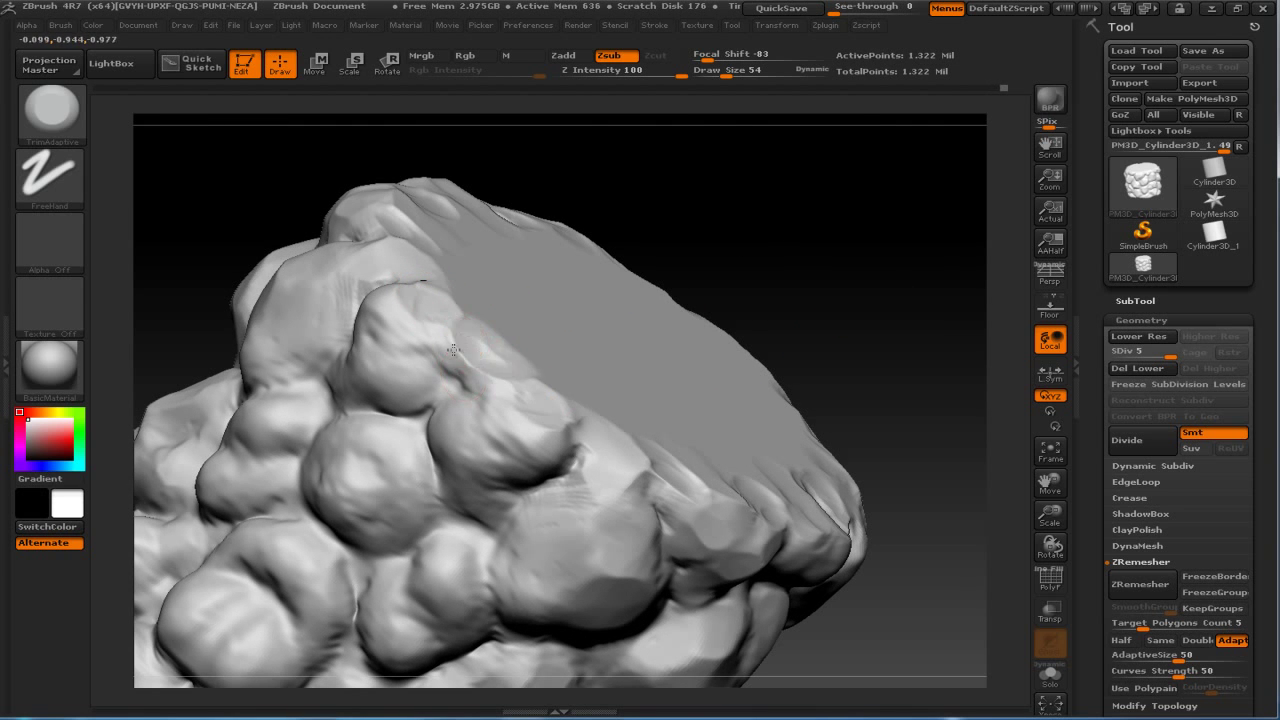
{"action": "mouse_move", "coordinate": [920, 252]}
{"action": "left_mouse_down"}
{"action": "mouse_move", "coordinate": [820, 191]}
{"action": "mouse_move", "coordinate": [833, 172]}
{"action": "mouse_move", "coordinate": [777, 232]}
{"action": "left_mouse_up"}
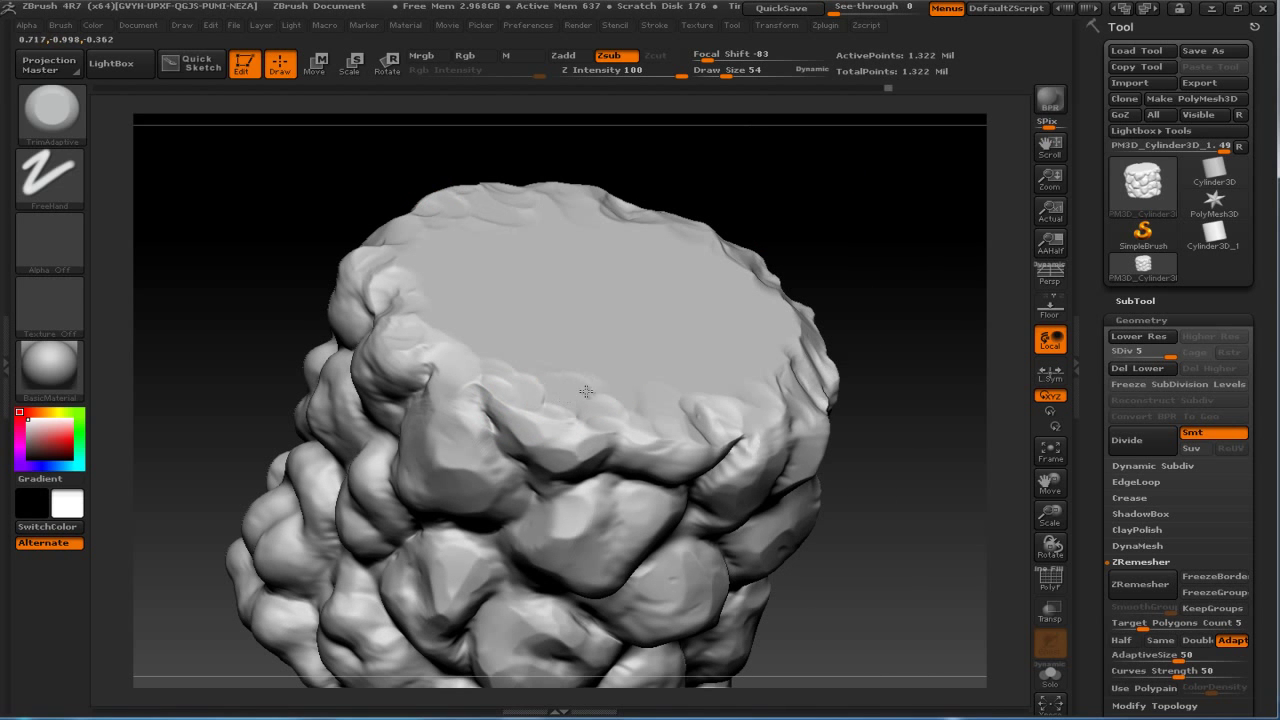
{"action": "left_click_drag", "start_coordinate": [871, 257], "coordinate": [855, 262]}
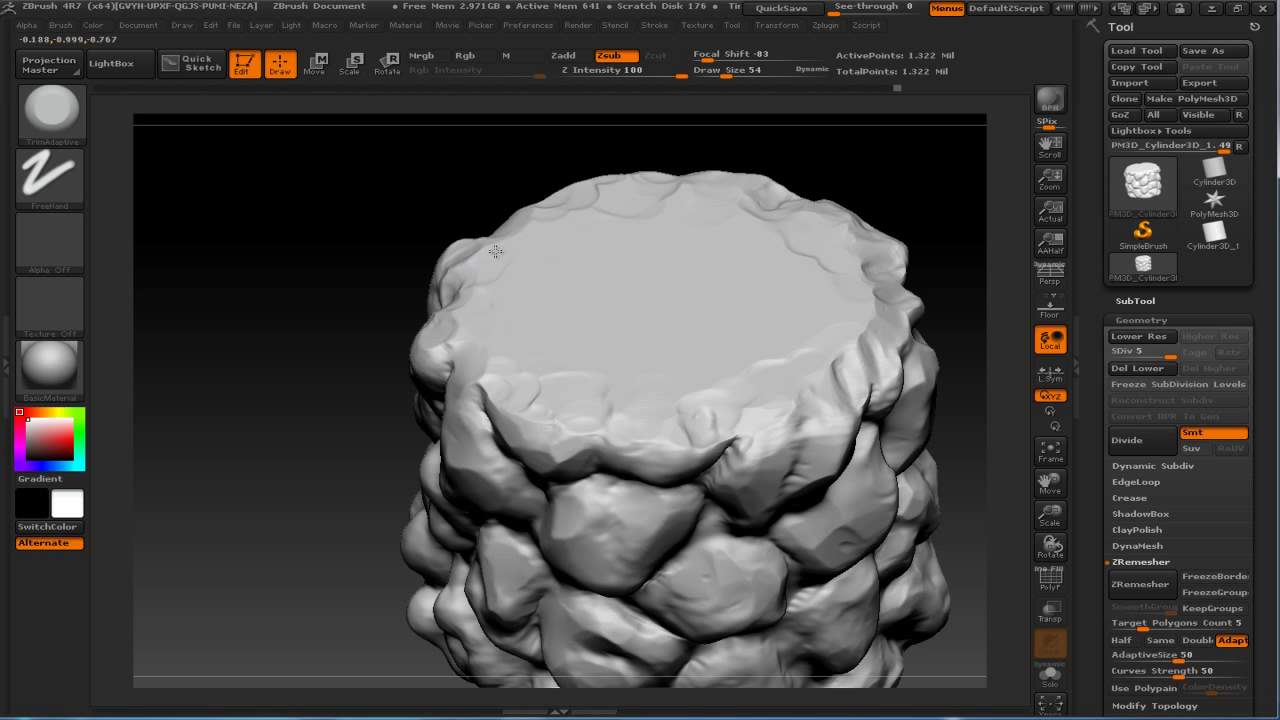
{"action": "mouse_move", "coordinate": [870, 180]}
{"action": "left_mouse_down"}
{"action": "mouse_move", "coordinate": [858, 146]}
{"action": "mouse_move", "coordinate": [900, 143]}
{"action": "mouse_move", "coordinate": [933, 306]}
{"action": "mouse_move", "coordinate": [569, 417]}
{"action": "left_mouse_up"}
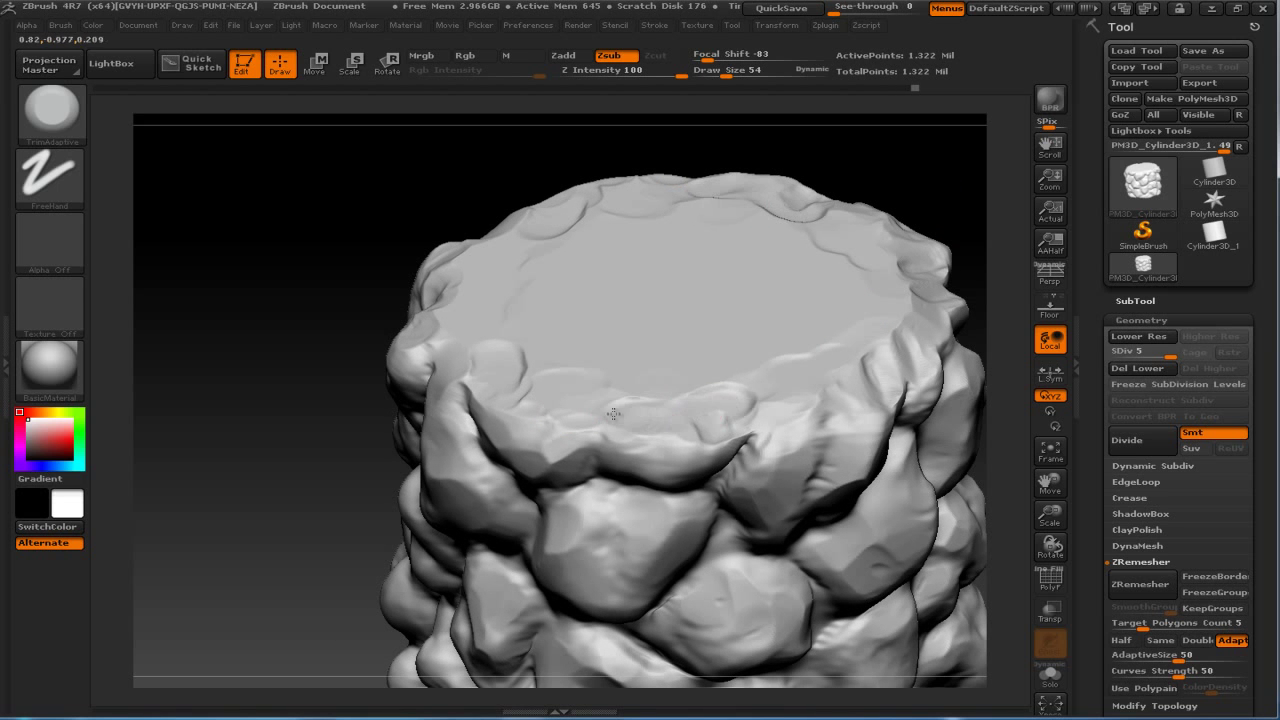
Smooth and trim further spots on the top face around the rim.
{"action": "key", "text": "shift"}
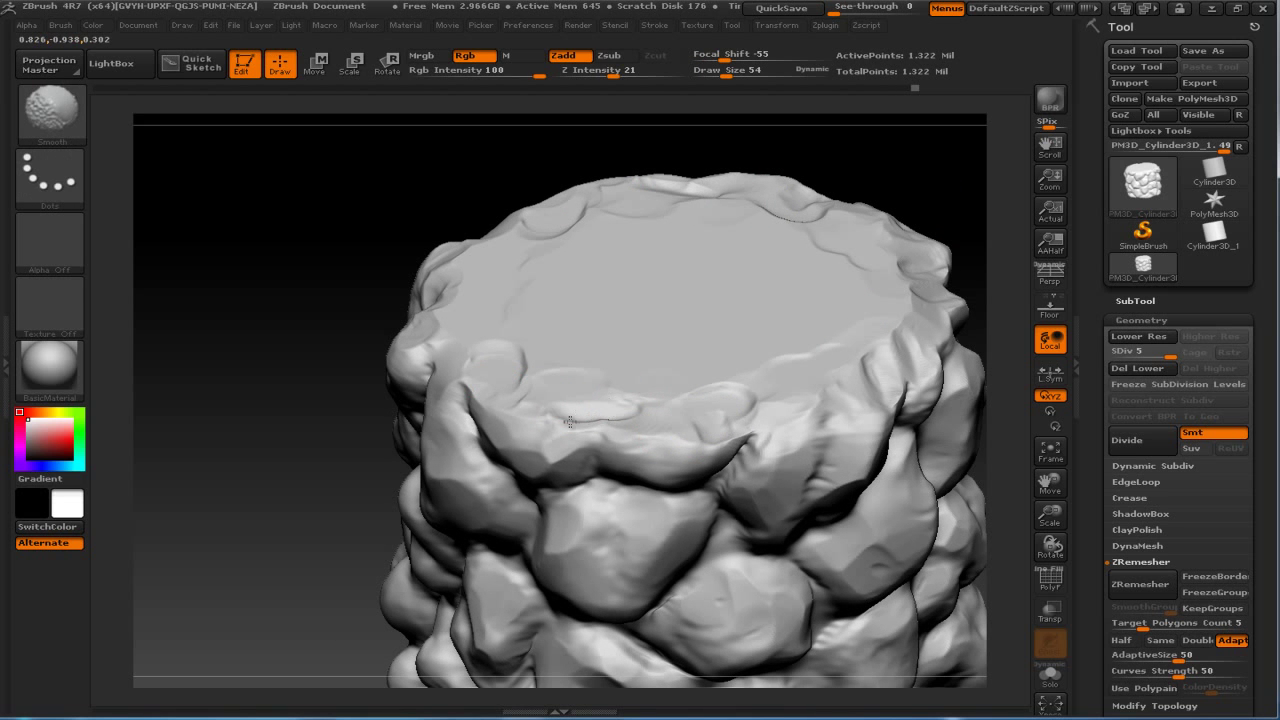
{"action": "mouse_move", "coordinate": [908, 177]}
{"action": "left_mouse_down", "text": "alt"}
{"action": "mouse_move", "coordinate": [823, 220]}
{"action": "mouse_move", "coordinate": [848, 183]}
{"action": "mouse_move", "coordinate": [874, 229]}
{"action": "mouse_move", "coordinate": [857, 234]}
{"action": "mouse_move", "coordinate": [873, 222]}
{"action": "mouse_move", "coordinate": [846, 280]}
{"action": "mouse_move", "coordinate": [846, 223]}
{"action": "mouse_move", "coordinate": [877, 263]}
{"action": "mouse_move", "coordinate": [884, 237]}
{"action": "mouse_move", "coordinate": [946, 257]}
{"action": "mouse_move", "coordinate": [654, 360]}
{"action": "left_mouse_up", "text": "alt"}
{"action": "mouse_move", "coordinate": [401, 255]}
{"action": "left_mouse_down"}
{"action": "mouse_move", "coordinate": [403, 283]}
{"action": "mouse_move", "coordinate": [385, 299]}
{"action": "left_mouse_up"}
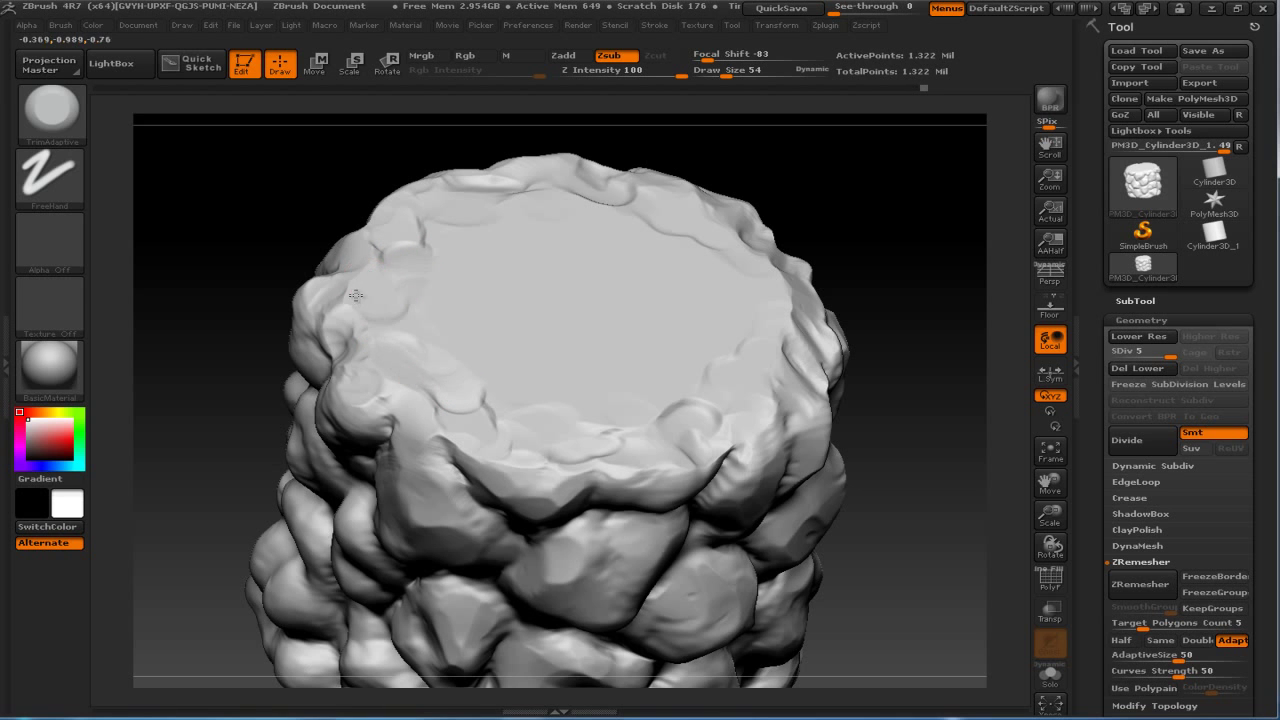
{"action": "left_click_drag", "start_coordinate": [364, 347], "coordinate": [384, 384]}
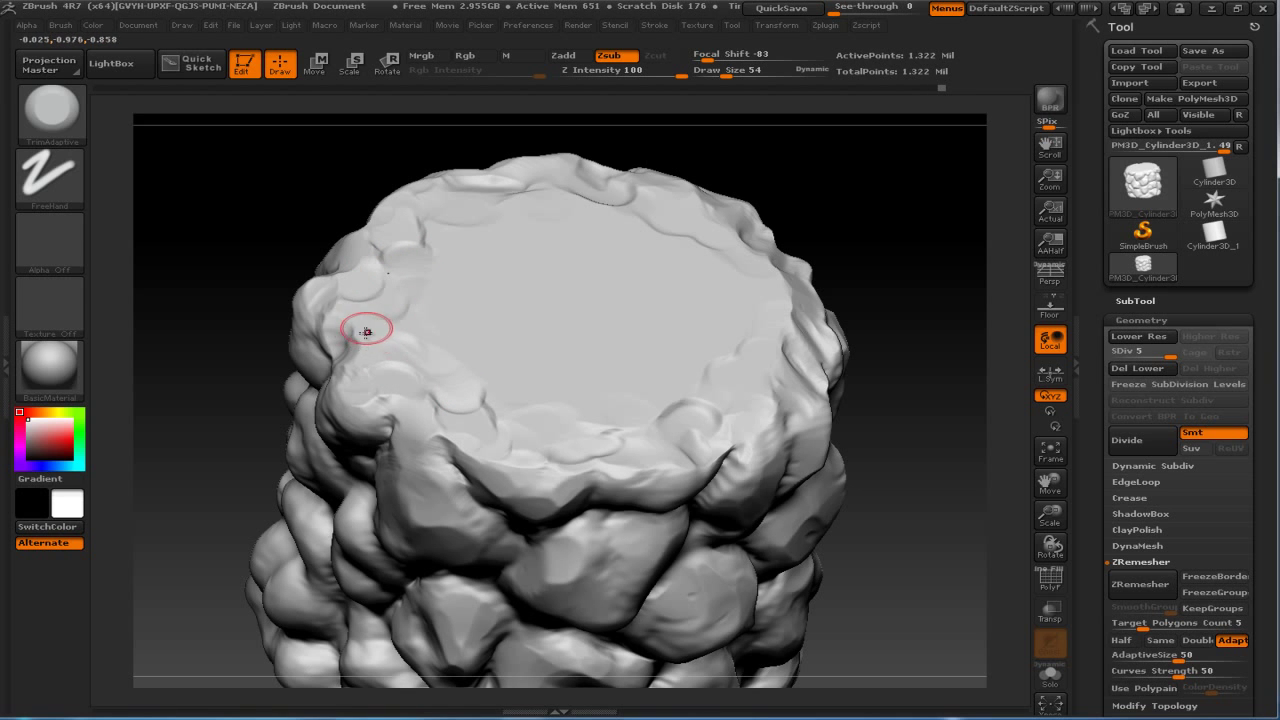
{"action": "mouse_move", "coordinate": [747, 190]}
{"action": "left_mouse_down"}
{"action": "mouse_move", "coordinate": [800, 163]}
{"action": "mouse_move", "coordinate": [786, 326]}
{"action": "mouse_move", "coordinate": [818, 306]}
{"action": "left_mouse_up"}
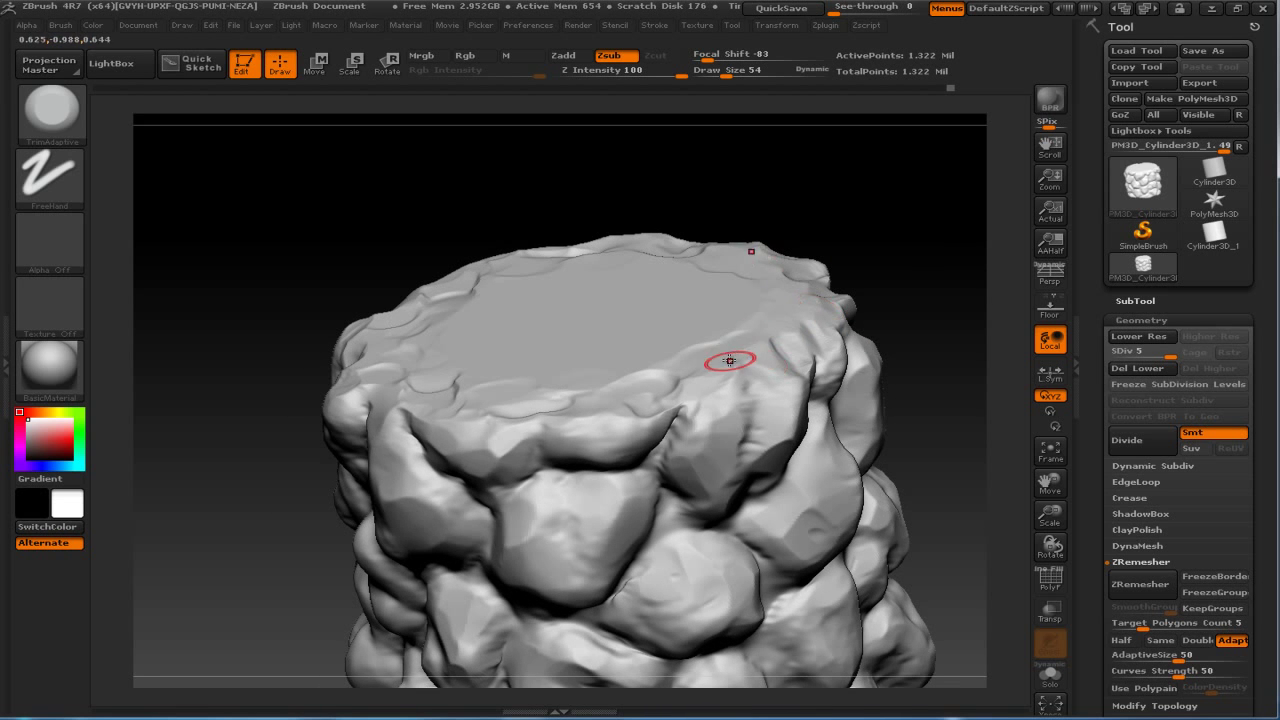
{"action": "mouse_move", "coordinate": [751, 358]}
{"action": "left_mouse_down"}
{"action": "mouse_move", "coordinate": [886, 209]}
{"action": "mouse_move", "coordinate": [766, 277]}
{"action": "left_mouse_up"}
Switch to ClayBuildup and build up clay along the front rim.
{"action": "key", "text": "b"}
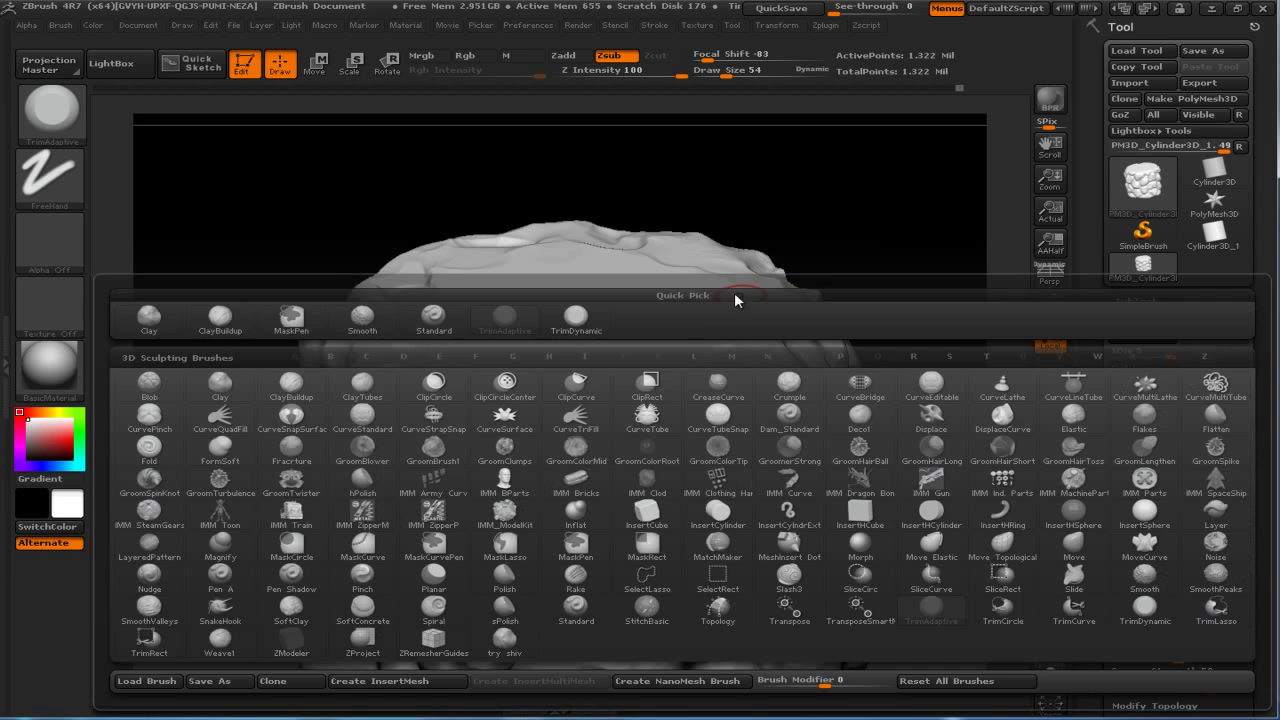
{"action": "left_click", "coordinate": [222, 318]}
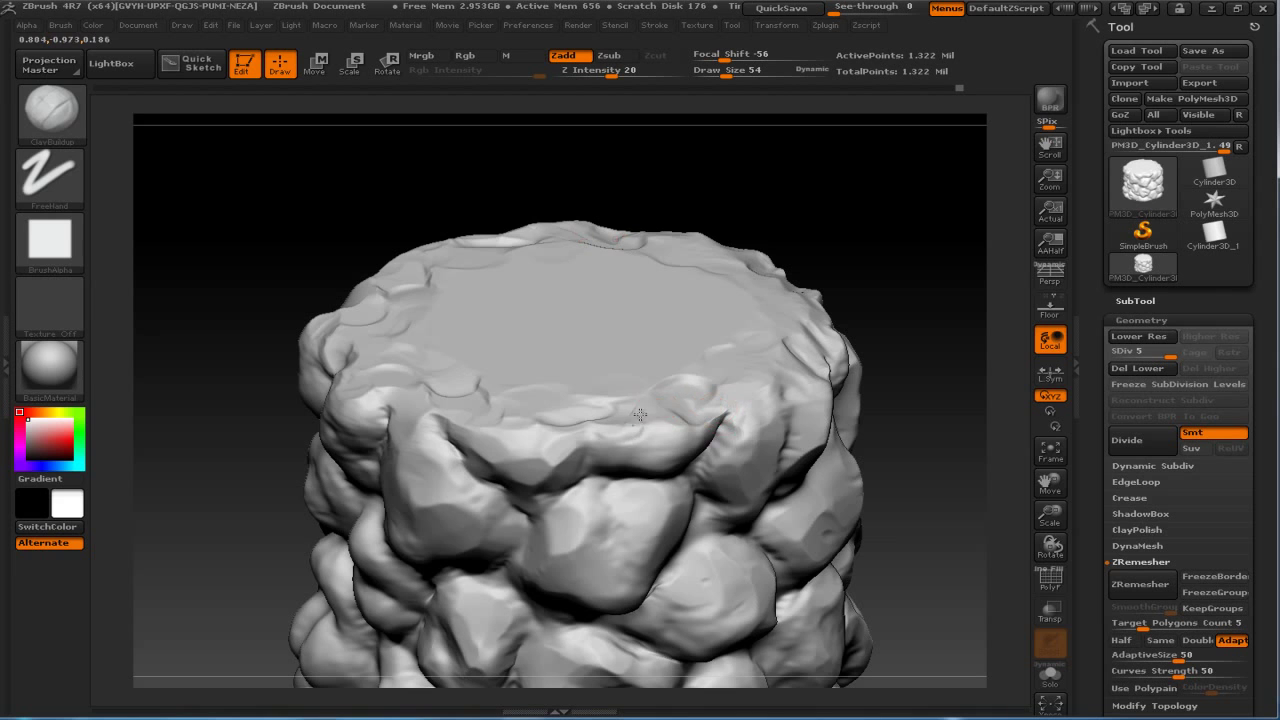
{"action": "mouse_move", "coordinate": [617, 429]}
{"action": "left_mouse_down"}
{"action": "mouse_move", "coordinate": [690, 428]}
{"action": "mouse_move", "coordinate": [652, 413]}
{"action": "mouse_move", "coordinate": [600, 440]}
{"action": "mouse_move", "coordinate": [749, 408]}
{"action": "mouse_move", "coordinate": [740, 418]}
{"action": "left_mouse_up"}
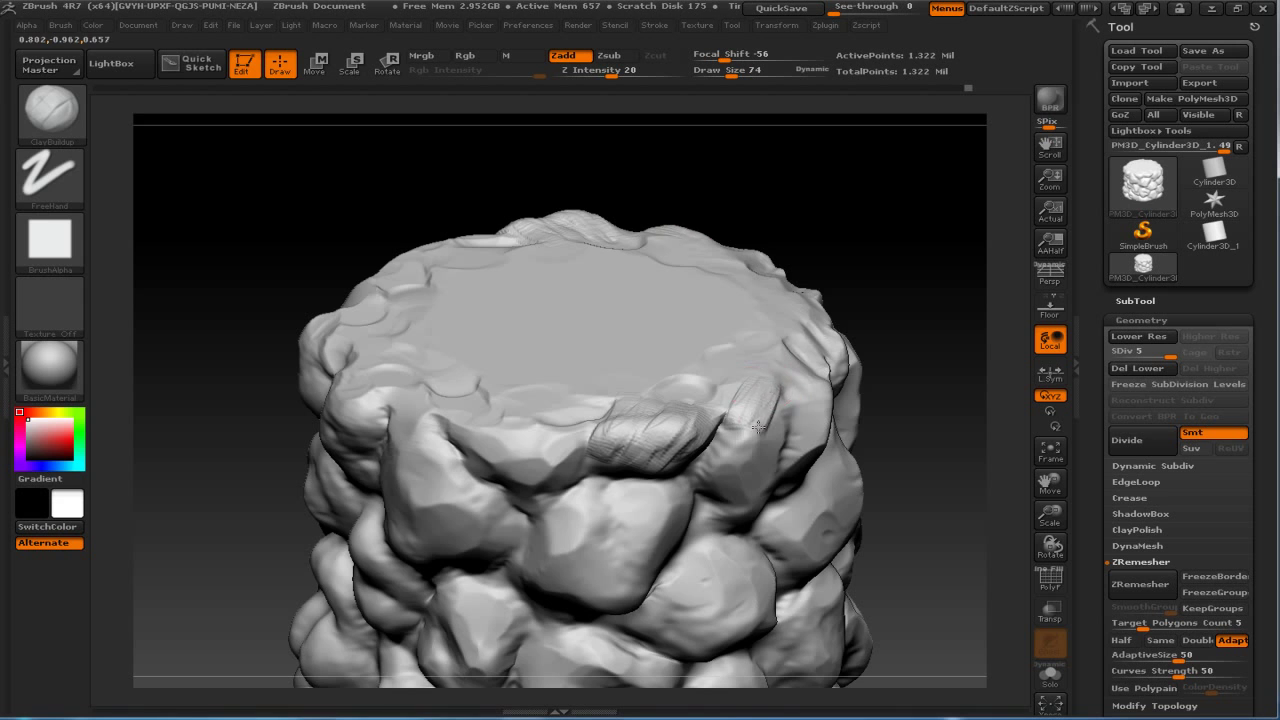
{"action": "left_click_drag", "start_coordinate": [903, 306], "coordinate": [870, 340]}
{"action": "mouse_move", "coordinate": [800, 420]}
{"action": "left_mouse_down"}
{"action": "mouse_move", "coordinate": [845, 336]}
{"action": "mouse_move", "coordinate": [830, 420]}
{"action": "mouse_move", "coordinate": [834, 343]}
{"action": "mouse_move", "coordinate": [820, 395]}
{"action": "mouse_move", "coordinate": [758, 418]}
{"action": "left_mouse_up"}
Work around the top rim, smoothing the knots just below the flattened cap.
{"action": "mouse_move", "coordinate": [418, 291]}
{"action": "left_mouse_down"}
{"action": "mouse_move", "coordinate": [492, 374]}
{"action": "mouse_move", "coordinate": [585, 425]}
{"action": "mouse_move", "coordinate": [495, 370]}
{"action": "mouse_move", "coordinate": [507, 410]}
{"action": "mouse_move", "coordinate": [478, 360]}
{"action": "left_mouse_up"}
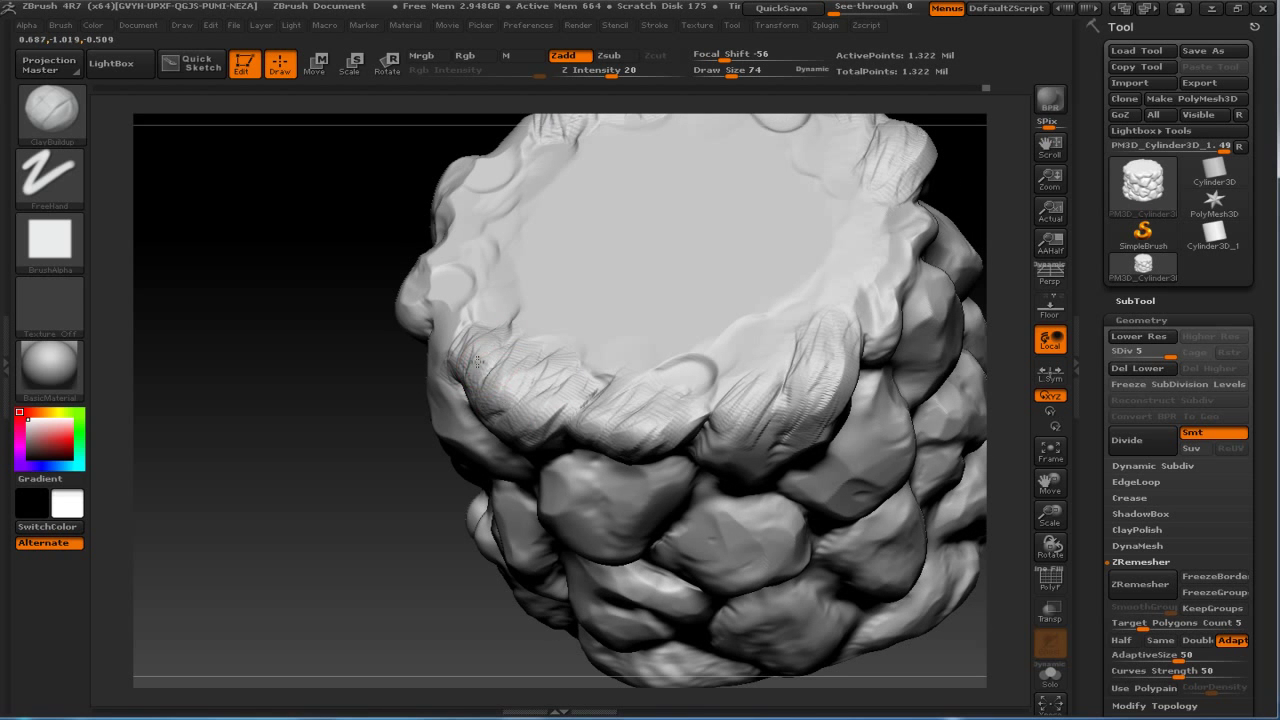
{"action": "mouse_move", "coordinate": [335, 265]}
{"action": "left_mouse_down"}
{"action": "mouse_move", "coordinate": [369, 171]}
{"action": "mouse_move", "coordinate": [871, 294]}
{"action": "mouse_move", "coordinate": [857, 331]}
{"action": "mouse_move", "coordinate": [379, 345]}
{"action": "mouse_move", "coordinate": [262, 300]}
{"action": "mouse_move", "coordinate": [330, 360]}
{"action": "mouse_move", "coordinate": [270, 310]}
{"action": "mouse_move", "coordinate": [381, 345]}
{"action": "mouse_move", "coordinate": [300, 285]}
{"action": "mouse_move", "coordinate": [400, 340]}
{"action": "mouse_move", "coordinate": [311, 314]}
{"action": "left_mouse_up"}
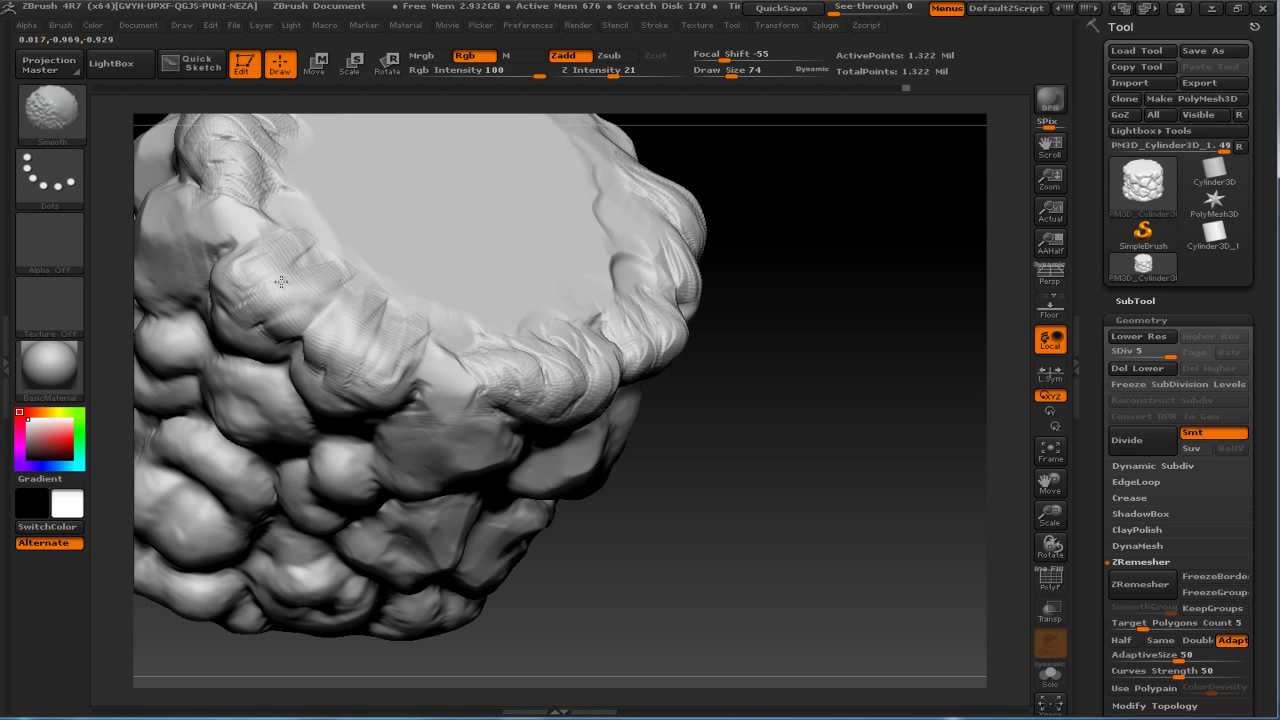
{"action": "left_click_drag", "start_coordinate": [525, 420], "coordinate": [846, 403]}
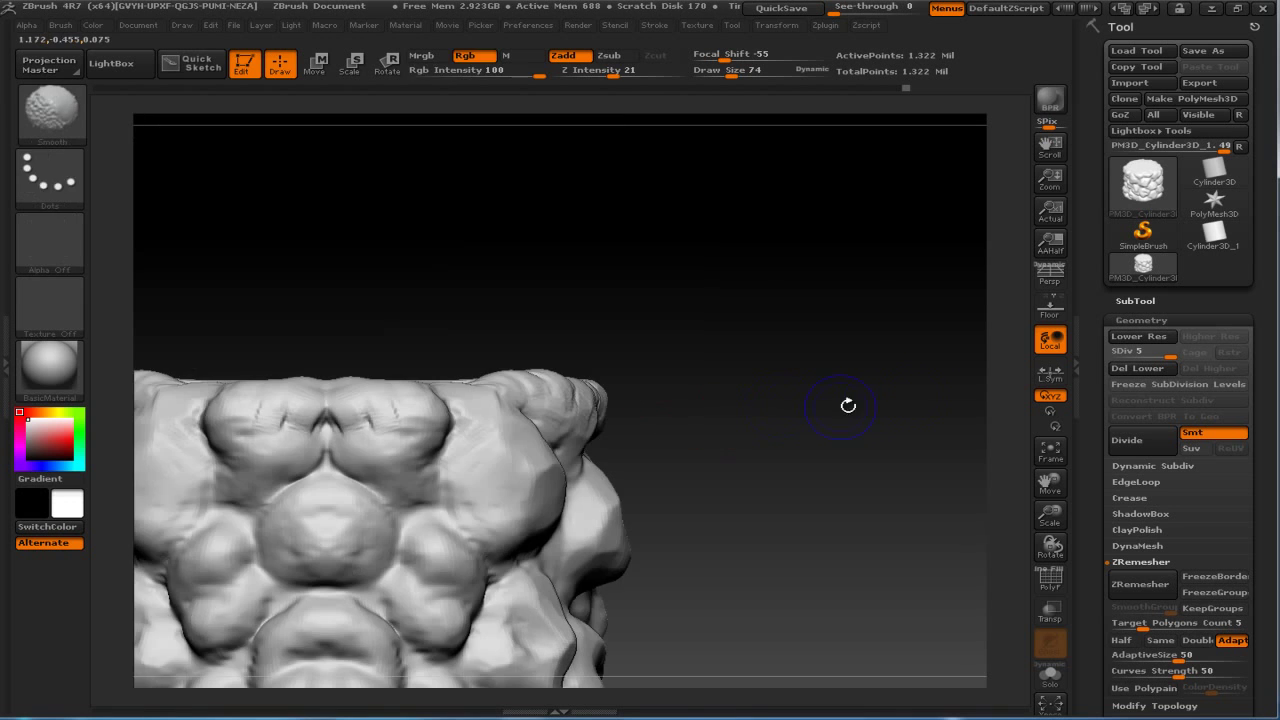
{"action": "left_click_drag", "start_coordinate": [789, 337], "coordinate": [543, 323], "text": "alt"}
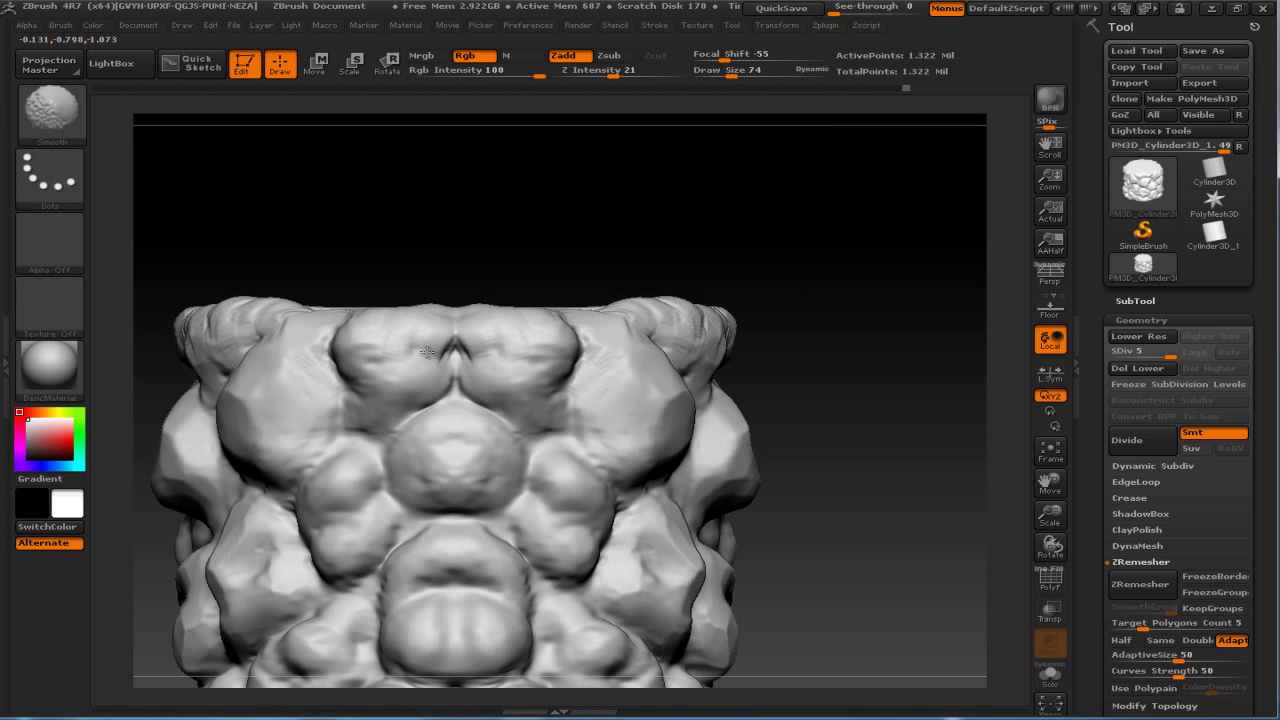
{"action": "mouse_move", "coordinate": [560, 240]}
{"action": "left_mouse_down"}
{"action": "mouse_move", "coordinate": [597, 223]}
{"action": "mouse_move", "coordinate": [866, 288]}
{"action": "left_mouse_up"}
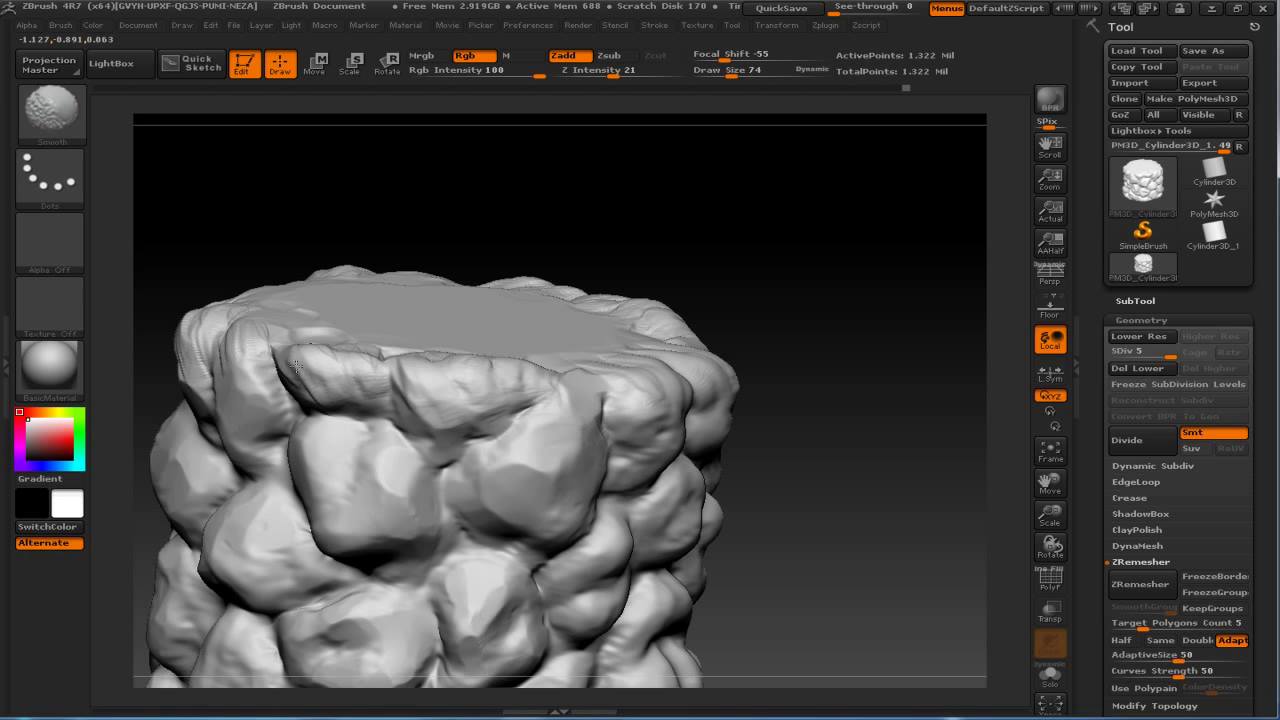
{"action": "left_click_drag", "start_coordinate": [508, 266], "coordinate": [571, 286]}
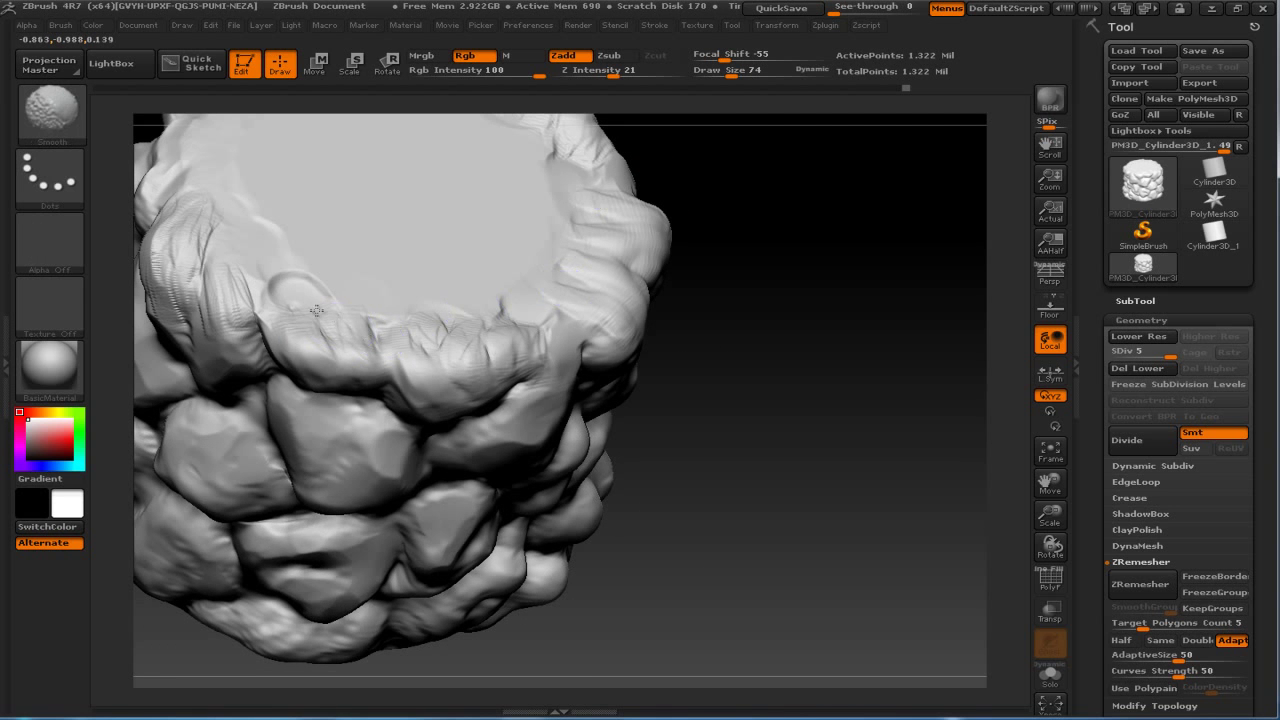
{"action": "mouse_move", "coordinate": [829, 429]}
{"action": "left_mouse_down"}
{"action": "mouse_move", "coordinate": [887, 418]}
{"action": "mouse_move", "coordinate": [902, 351]}
{"action": "left_mouse_up"}
{"action": "mouse_move", "coordinate": [880, 251]}
{"action": "left_mouse_down"}
{"action": "mouse_move", "coordinate": [832, 201]}
{"action": "mouse_move", "coordinate": [849, 197]}
{"action": "left_mouse_up"}
{"action": "key", "text": "shift"}
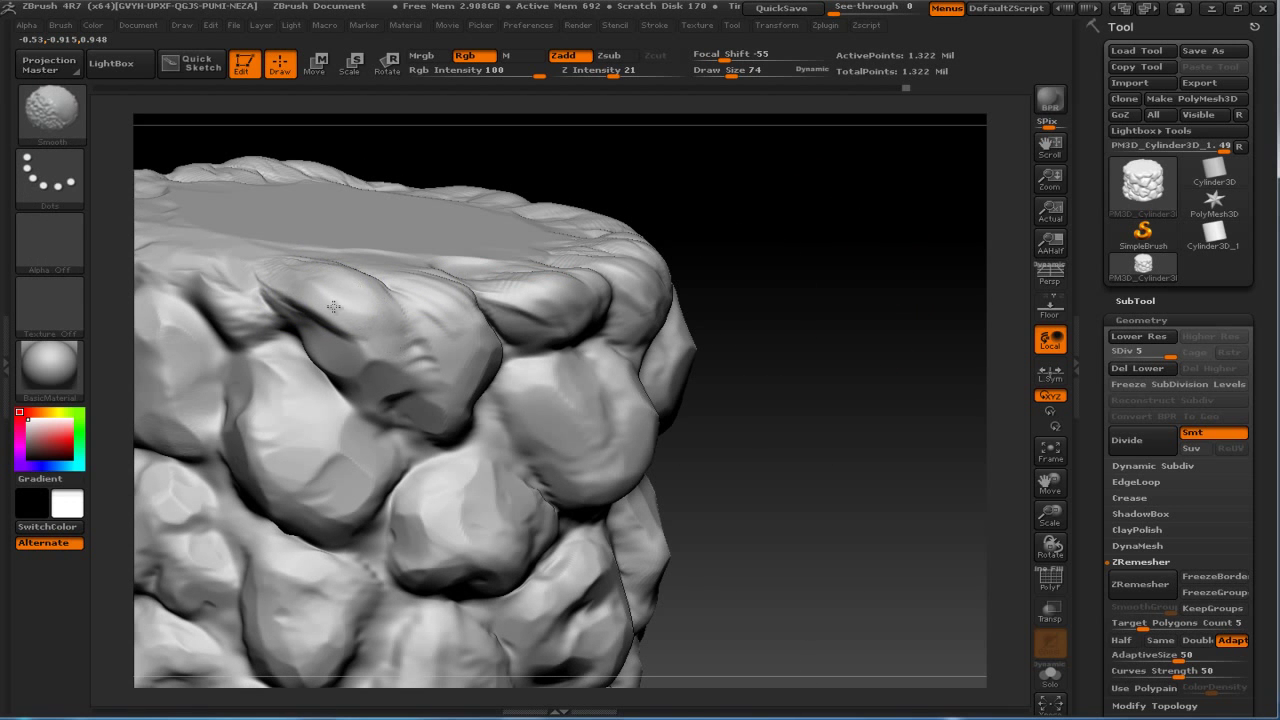
{"action": "left_click_drag", "start_coordinate": [635, 215], "coordinate": [766, 249]}
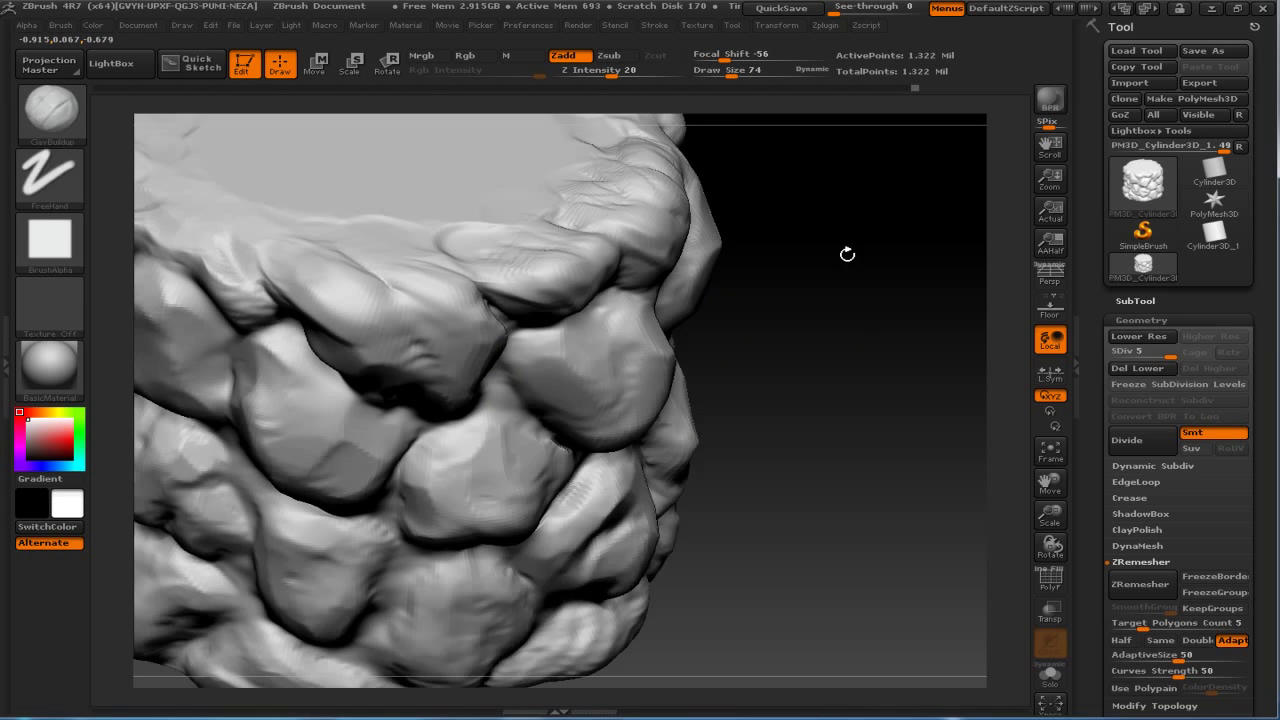
{"action": "left_click_drag", "start_coordinate": [846, 251], "coordinate": [507, 251]}
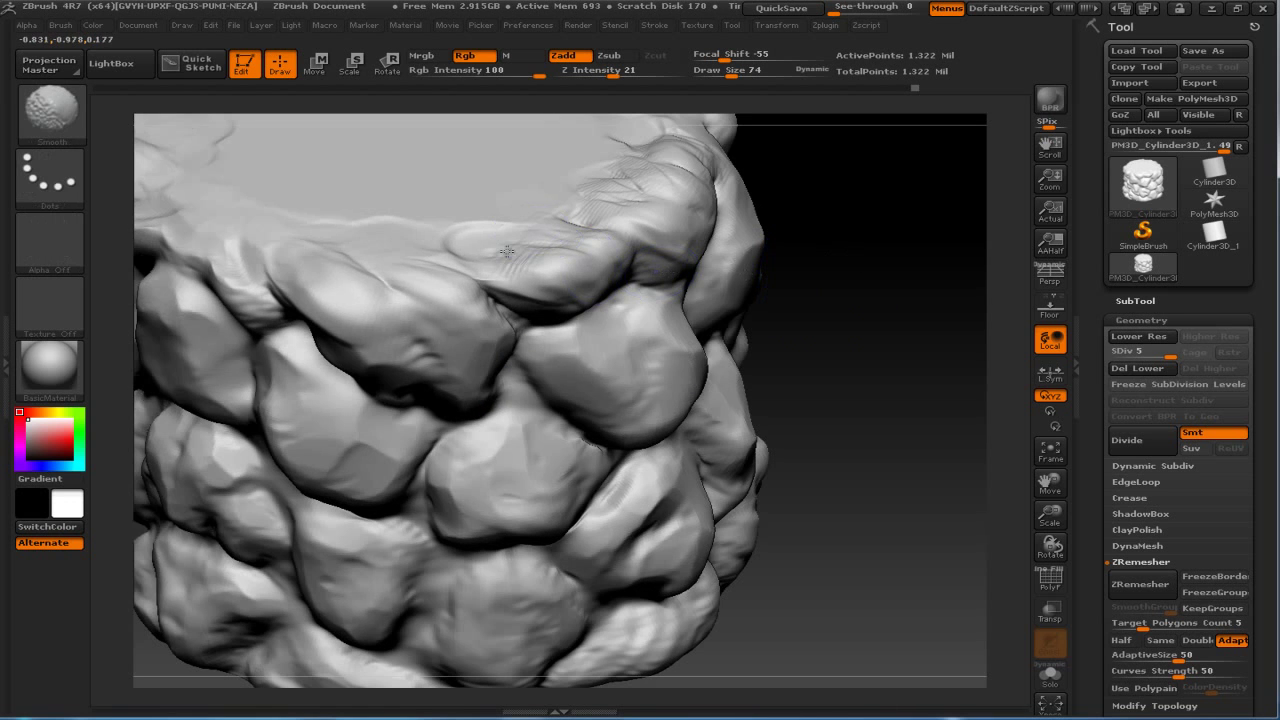
{"action": "left_click_drag", "start_coordinate": [897, 286], "coordinate": [886, 201]}
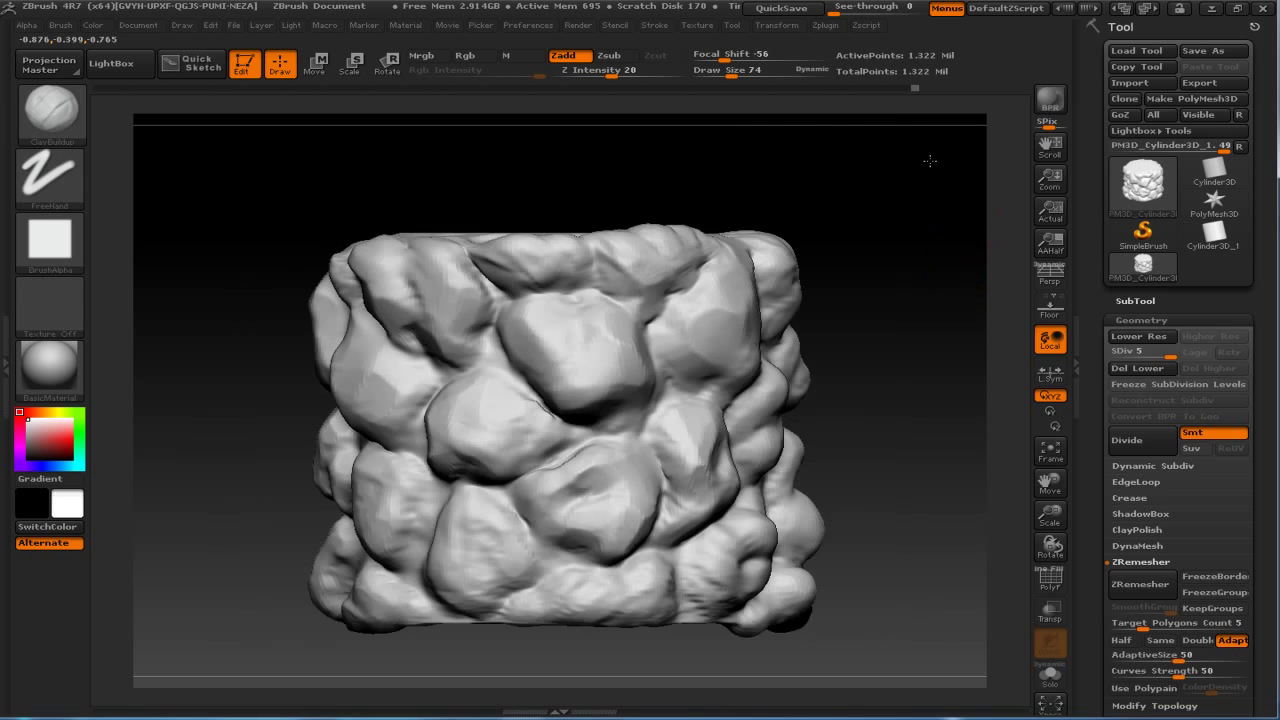
Select the Planar brush and orbit the stump to show its flat top.
{"action": "key", "text": "b"}
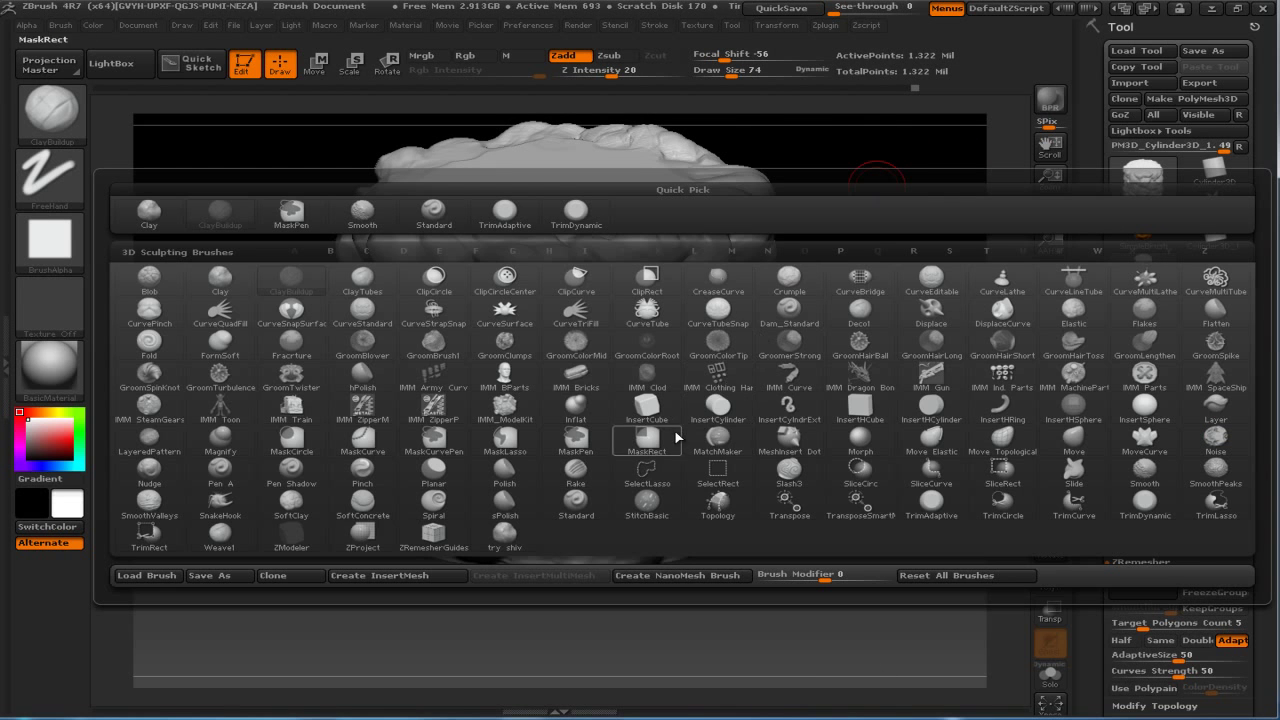
{"action": "key", "text": "p"}
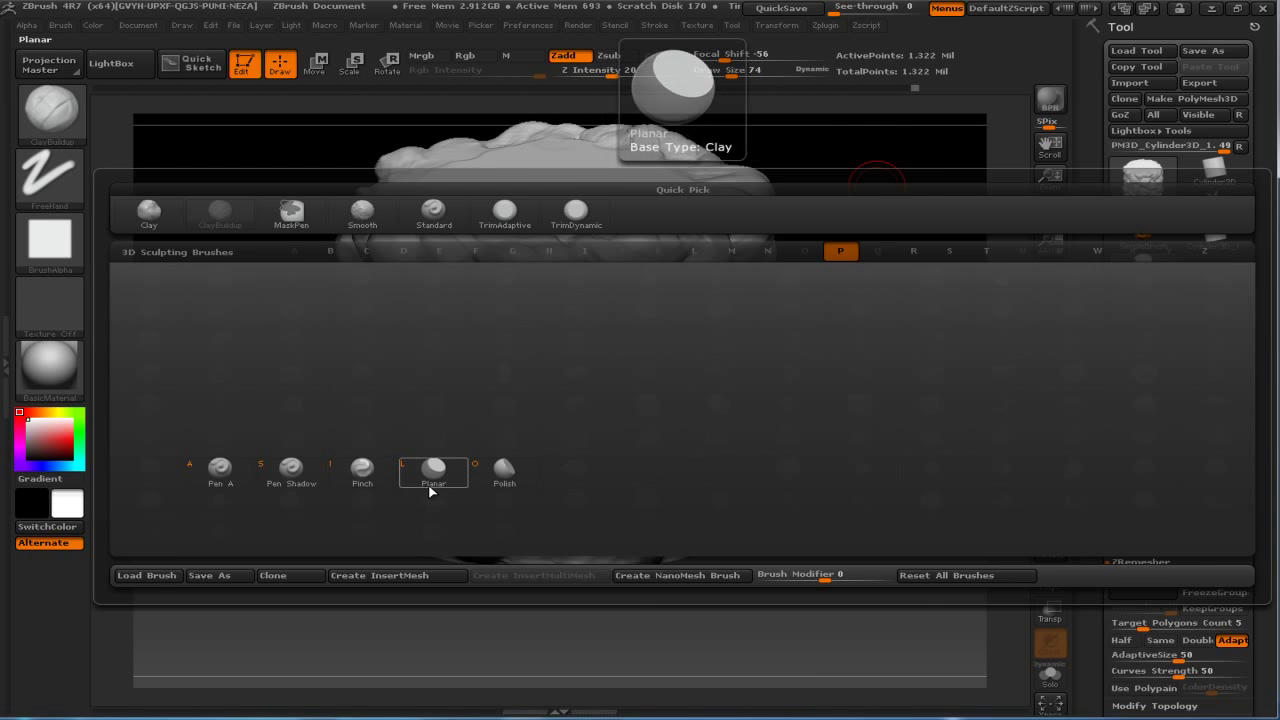
{"action": "left_click", "coordinate": [430, 487]}
{"action": "left_click_drag", "start_coordinate": [834, 220], "coordinate": [846, 214], "text": "alt"}
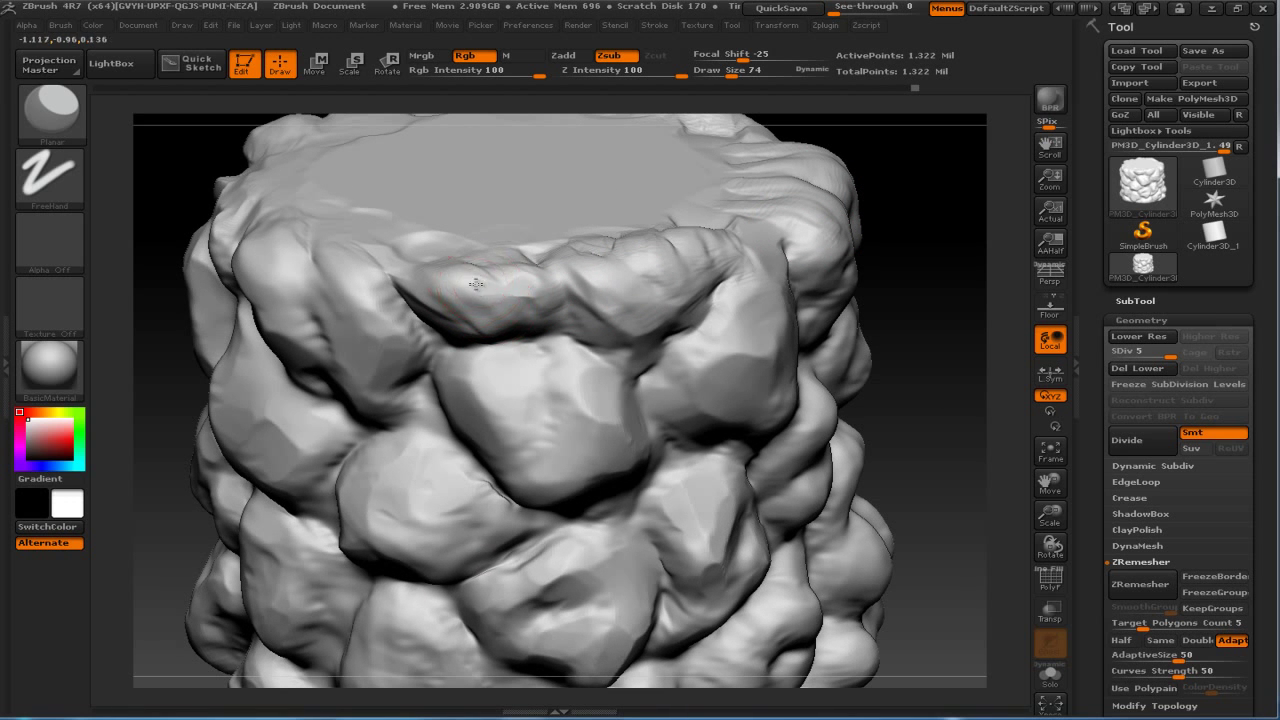
{"action": "left_click_drag", "start_coordinate": [901, 295], "coordinate": [968, 305]}
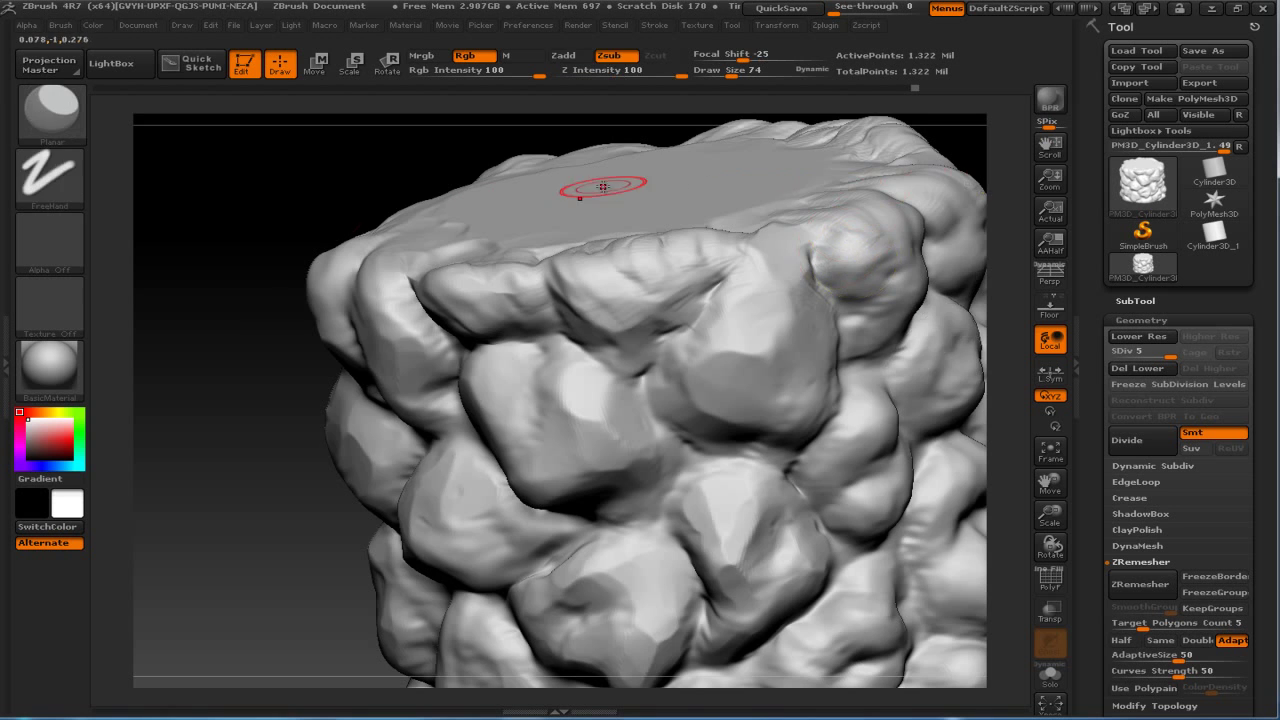
{"action": "left_click_drag", "start_coordinate": [520, 140], "coordinate": [294, 163]}
{"action": "left_click_drag", "start_coordinate": [806, 214], "coordinate": [466, 366]}
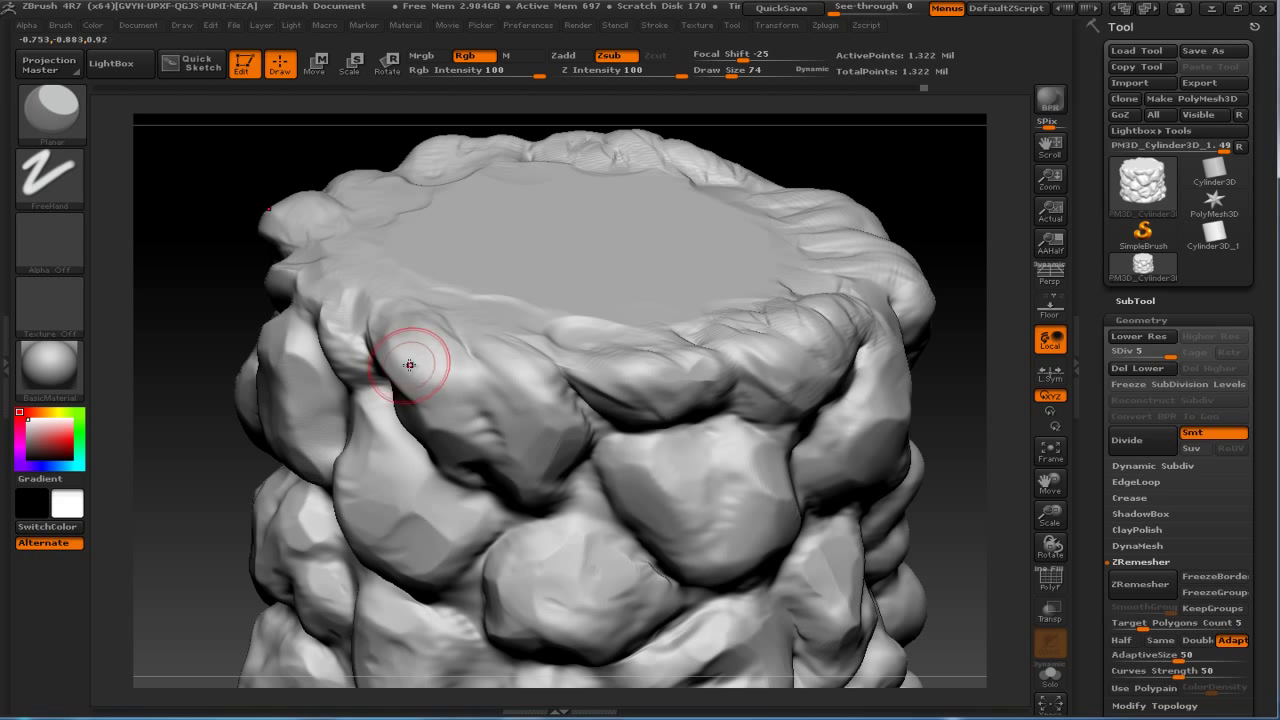
Enlarge the Planar brush to Draw Size 106 and plane flat patches across the top rim.
{"action": "key", "text": "bracketright"}
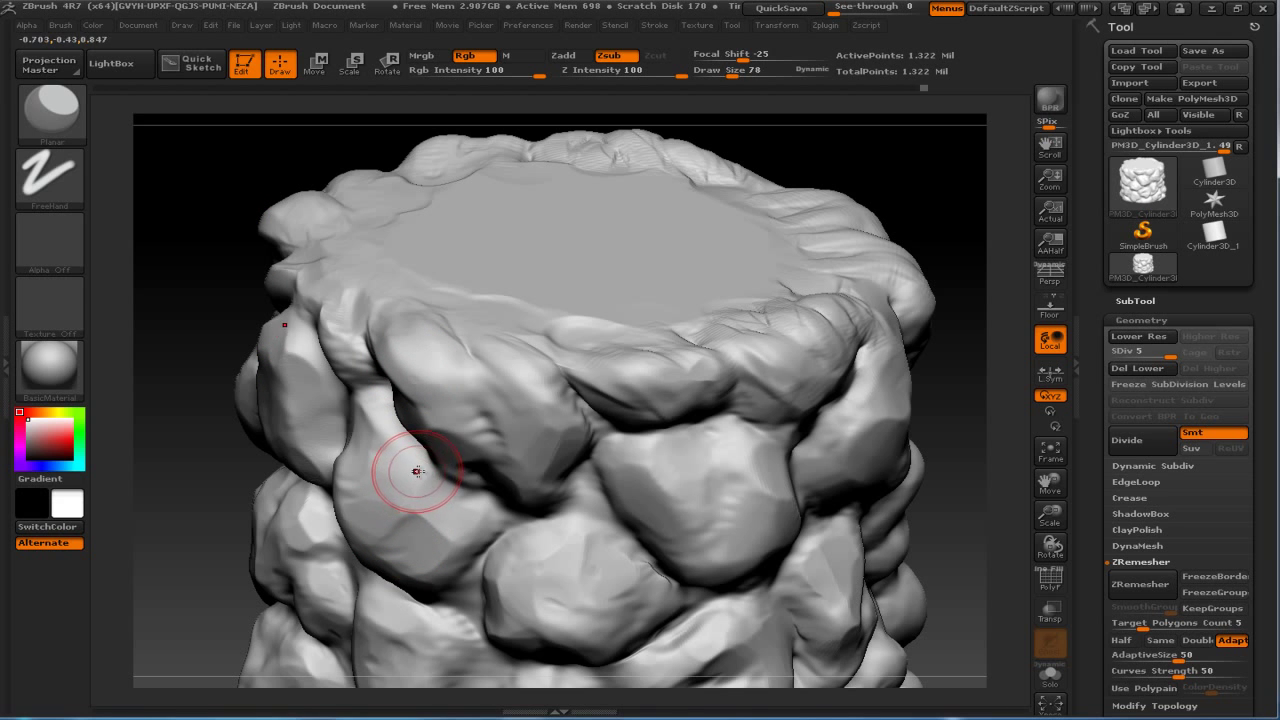
{"action": "key", "text": "bracketright"}
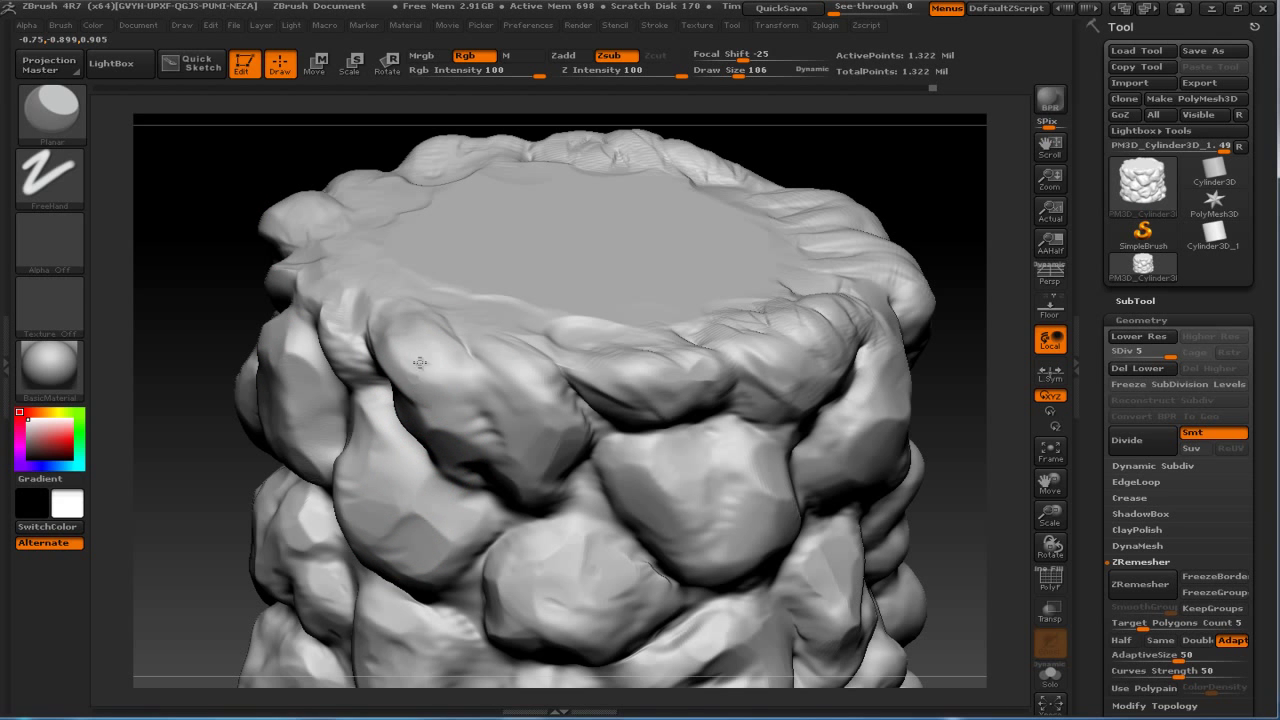
{"action": "left_click_drag", "start_coordinate": [914, 314], "coordinate": [626, 323]}
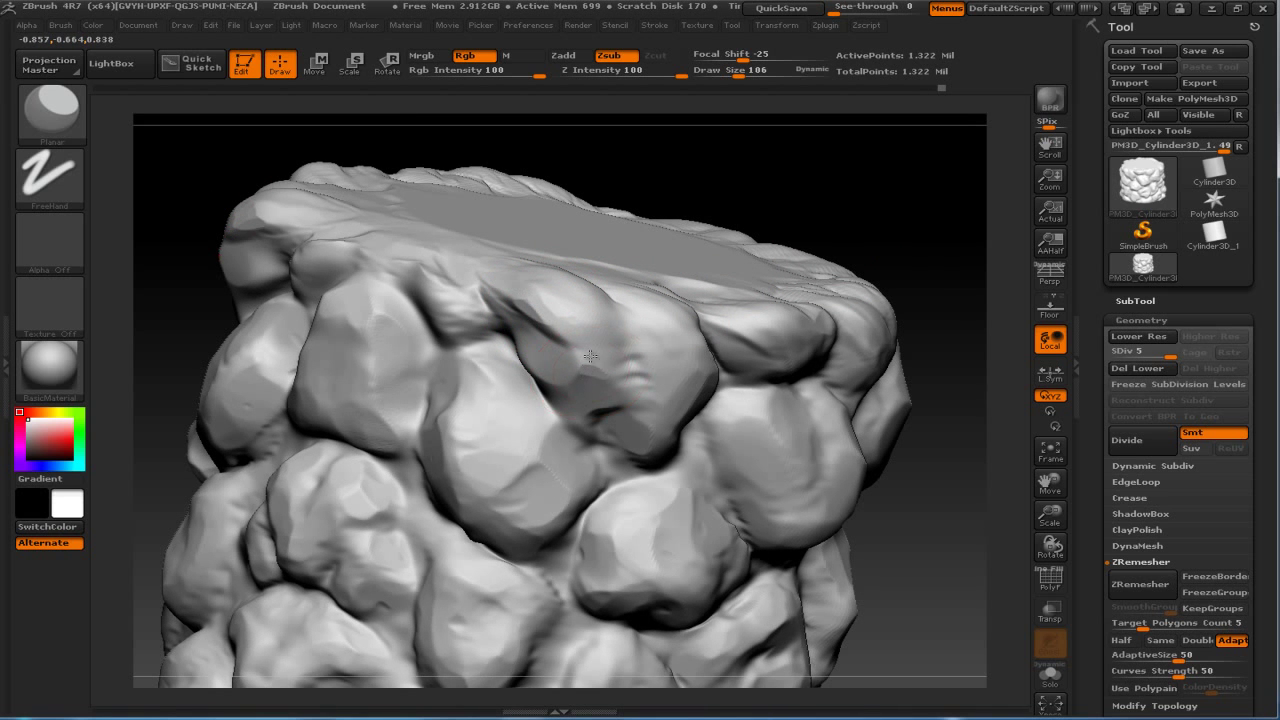
{"action": "mouse_move", "coordinate": [903, 200]}
{"action": "left_mouse_down"}
{"action": "mouse_move", "coordinate": [995, 302]}
{"action": "mouse_move", "coordinate": [660, 378]}
{"action": "left_mouse_up"}
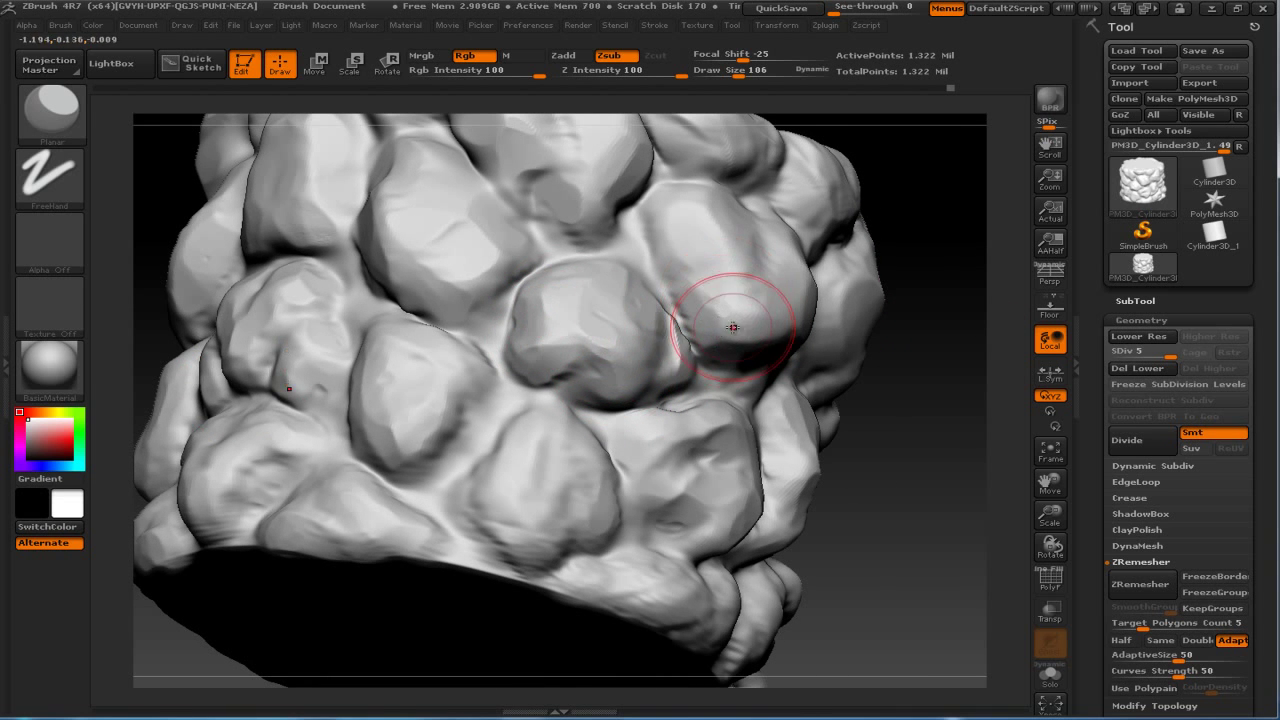
{"action": "mouse_move", "coordinate": [872, 342]}
{"action": "left_mouse_down"}
{"action": "mouse_move", "coordinate": [910, 314]}
{"action": "mouse_move", "coordinate": [758, 334]}
{"action": "left_mouse_up"}
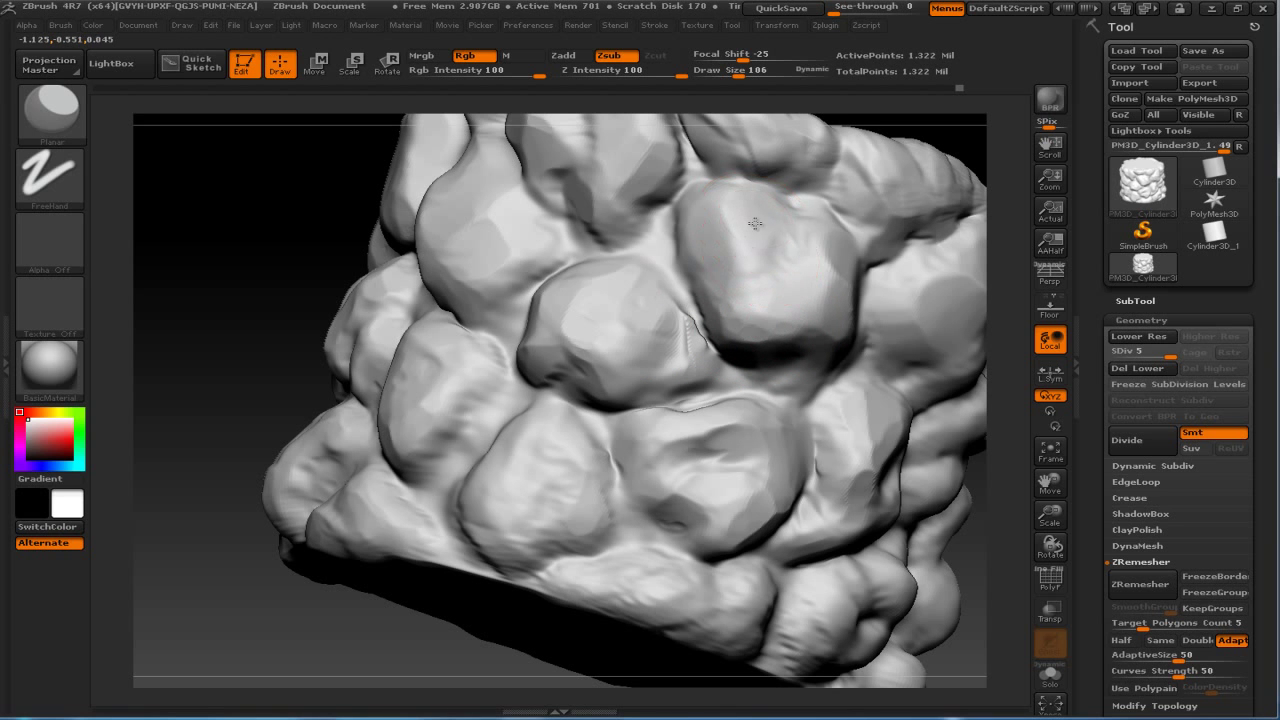
{"action": "mouse_move", "coordinate": [287, 318]}
{"action": "left_mouse_down"}
{"action": "mouse_move", "coordinate": [291, 240]}
{"action": "mouse_move", "coordinate": [337, 280]}
{"action": "mouse_move", "coordinate": [617, 286]}
{"action": "left_mouse_up"}
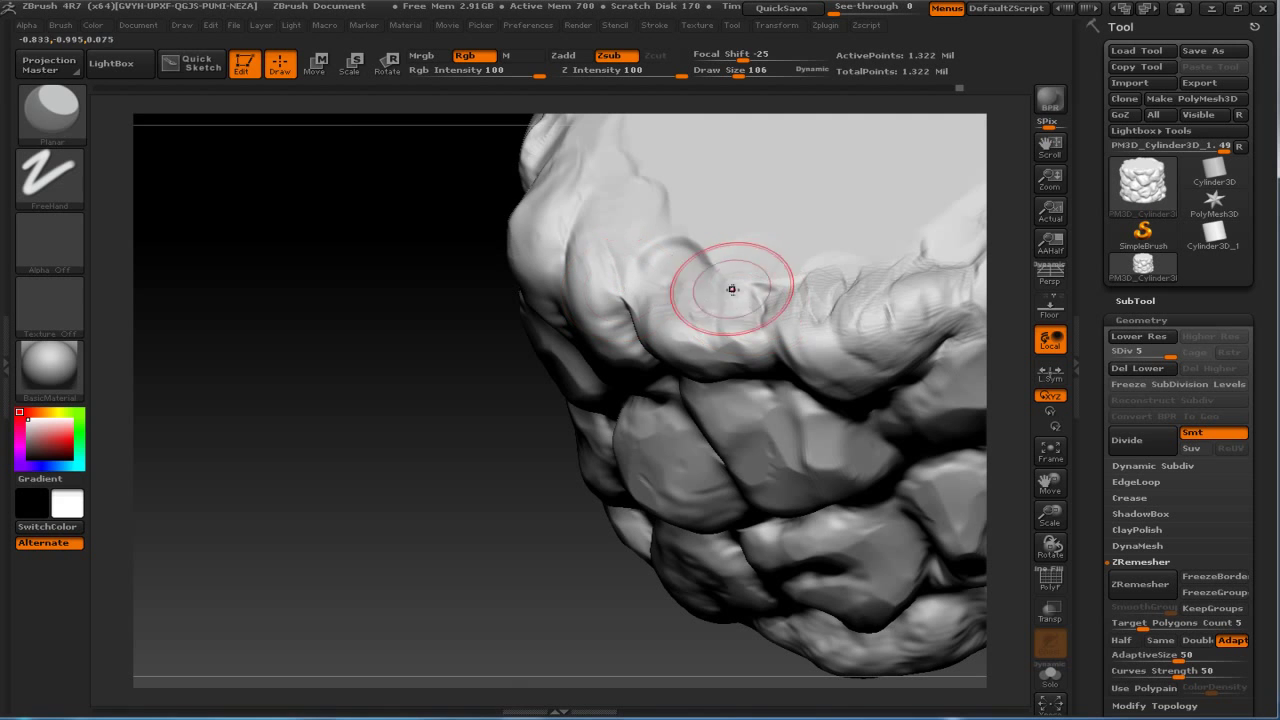
{"action": "left_click_drag", "start_coordinate": [839, 300], "coordinate": [829, 251]}
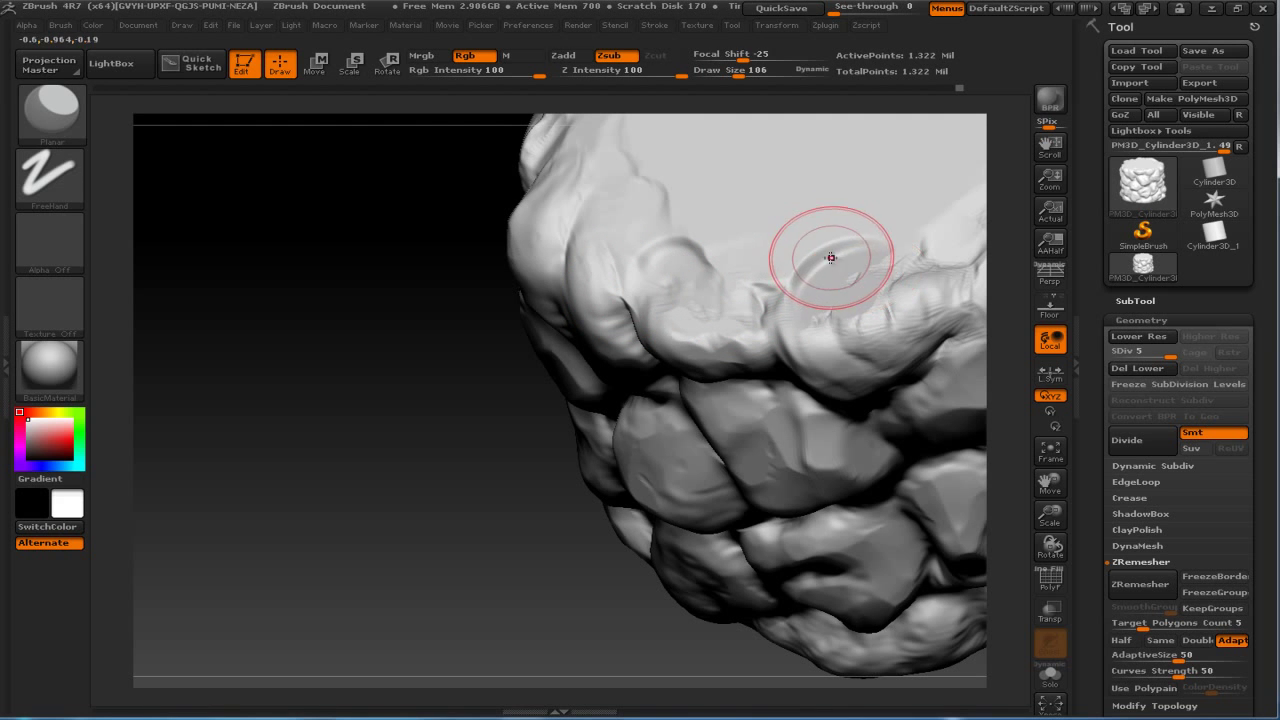
{"action": "left_click_drag", "start_coordinate": [443, 246], "coordinate": [380, 397]}
{"action": "left_click_drag", "start_coordinate": [750, 432], "coordinate": [791, 420]}
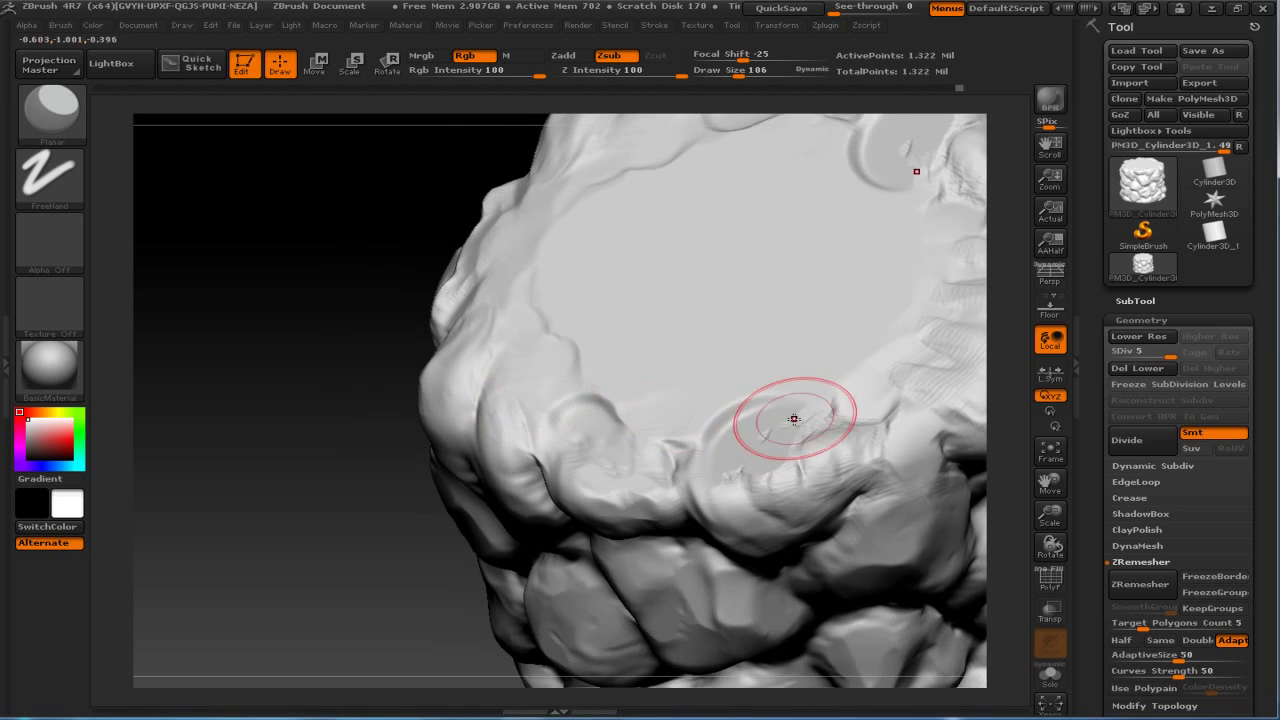
Smooth the top rim with Shift strokes, then bring up the brush library.
{"action": "mouse_move", "coordinate": [414, 229]}
{"action": "left_mouse_down"}
{"action": "mouse_move", "coordinate": [386, 200]}
{"action": "mouse_move", "coordinate": [374, 234]}
{"action": "mouse_move", "coordinate": [534, 212]}
{"action": "mouse_move", "coordinate": [551, 303]}
{"action": "left_mouse_up"}
{"action": "key", "text": "shift"}
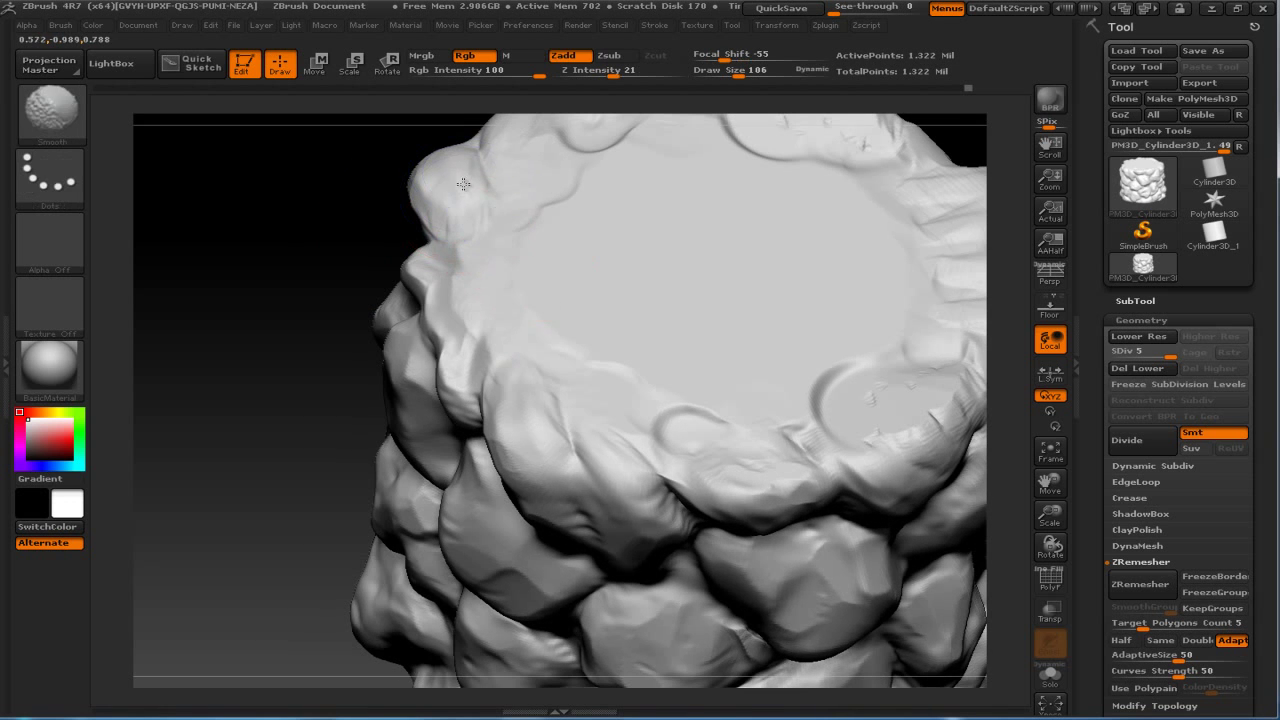
{"action": "mouse_move", "coordinate": [464, 202]}
{"action": "left_mouse_down"}
{"action": "mouse_move", "coordinate": [286, 343]}
{"action": "mouse_move", "coordinate": [814, 257]}
{"action": "left_mouse_up"}
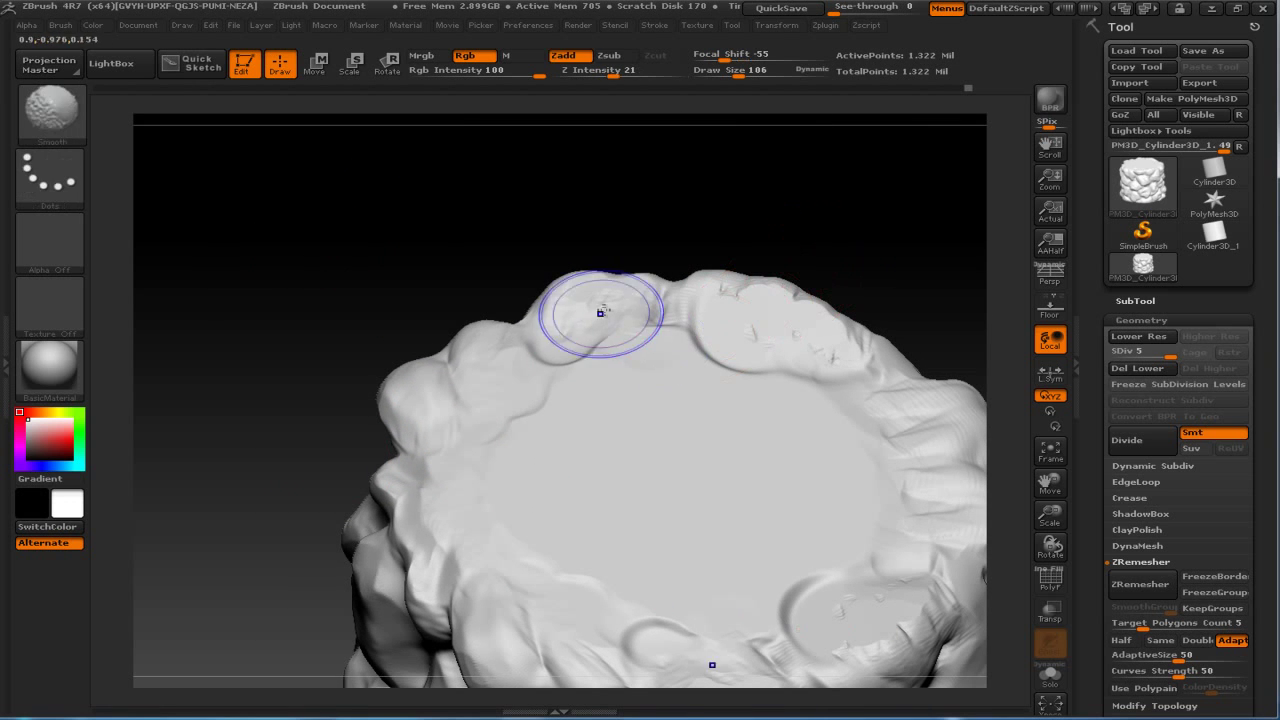
{"action": "mouse_move", "coordinate": [663, 262]}
{"action": "left_mouse_down"}
{"action": "mouse_move", "coordinate": [715, 268]}
{"action": "mouse_move", "coordinate": [690, 370]}
{"action": "mouse_move", "coordinate": [743, 423]}
{"action": "left_mouse_up"}
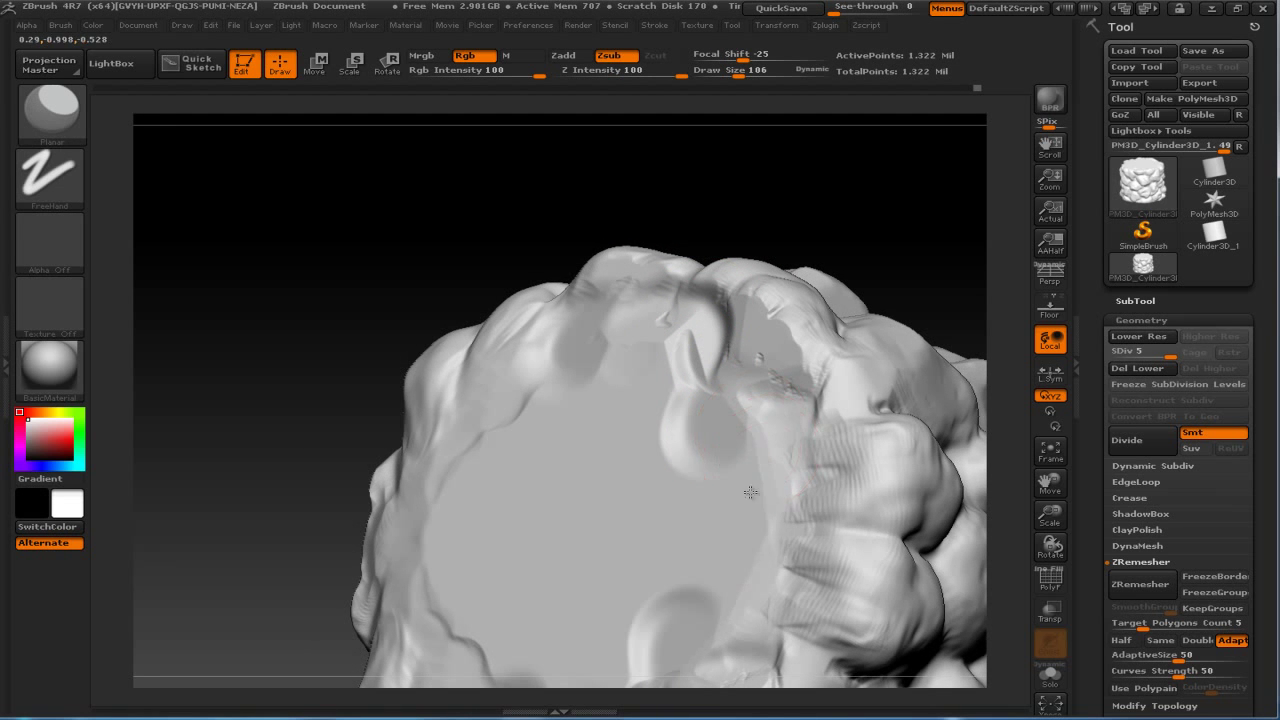
{"action": "mouse_move", "coordinate": [903, 173]}
{"action": "left_mouse_down"}
{"action": "mouse_move", "coordinate": [843, 209]}
{"action": "mouse_move", "coordinate": [777, 409]}
{"action": "mouse_move", "coordinate": [800, 460]}
{"action": "left_mouse_up"}
{"action": "left_click", "coordinate": [52, 114]}
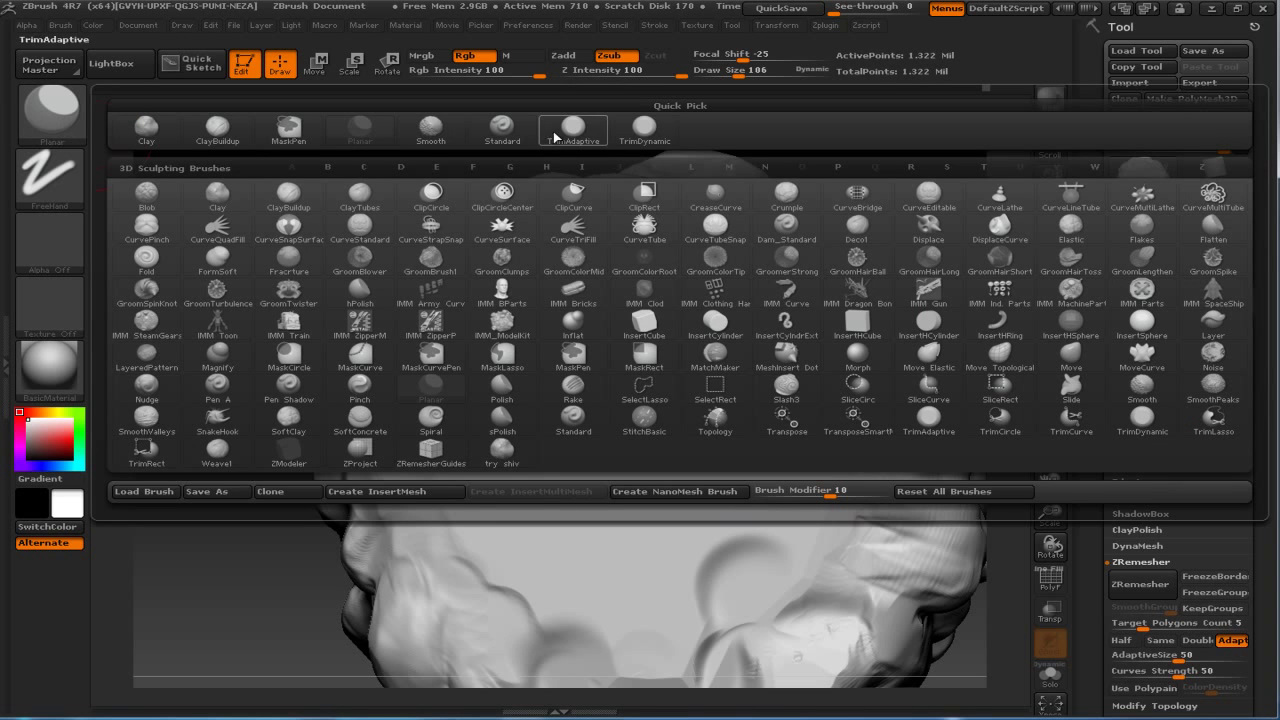
Pick the Standard brush, turn off X symmetry in Transform, and frame the stump with F.
{"action": "left_click", "coordinate": [506, 132]}
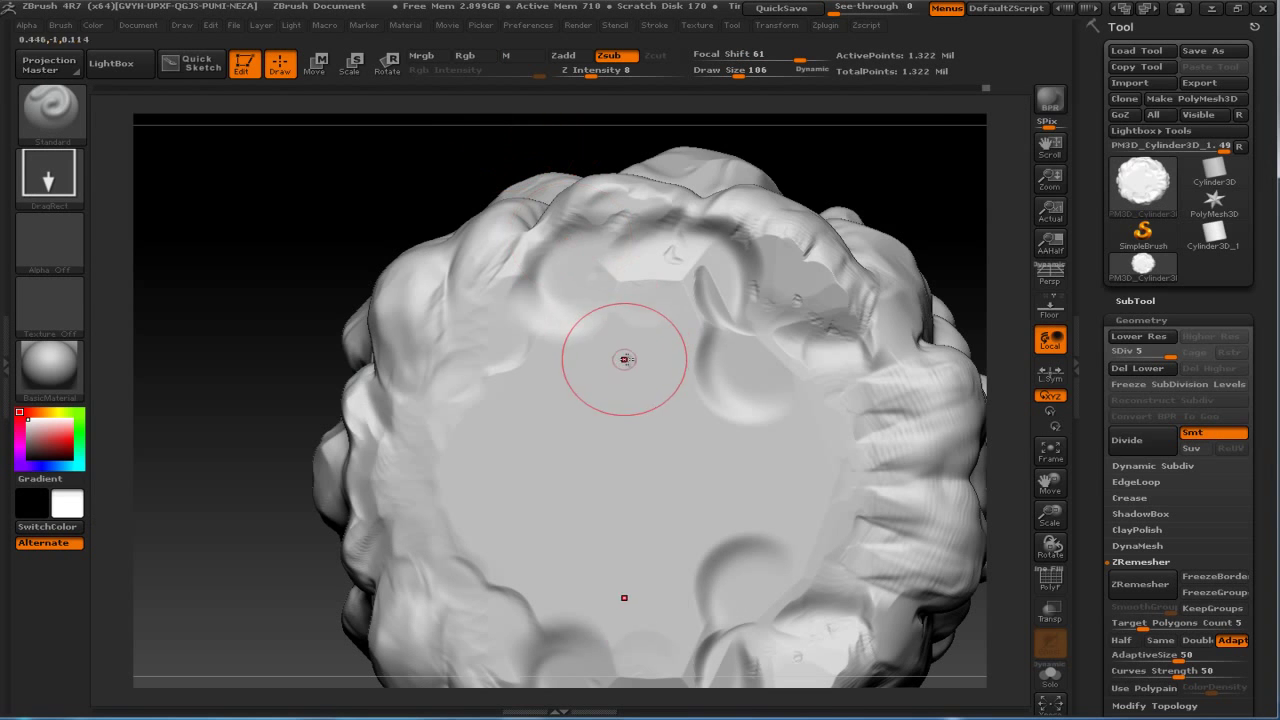
{"action": "left_click", "coordinate": [795, 26]}
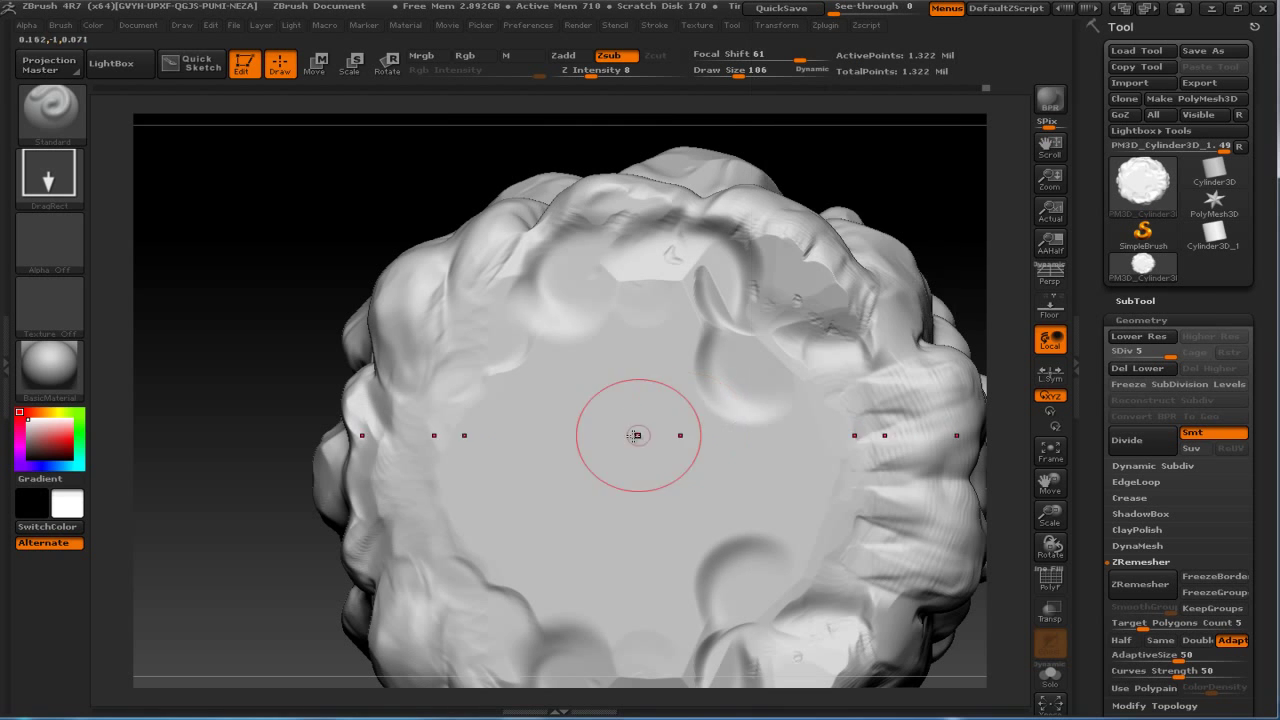
{"action": "left_click", "coordinate": [777, 26]}
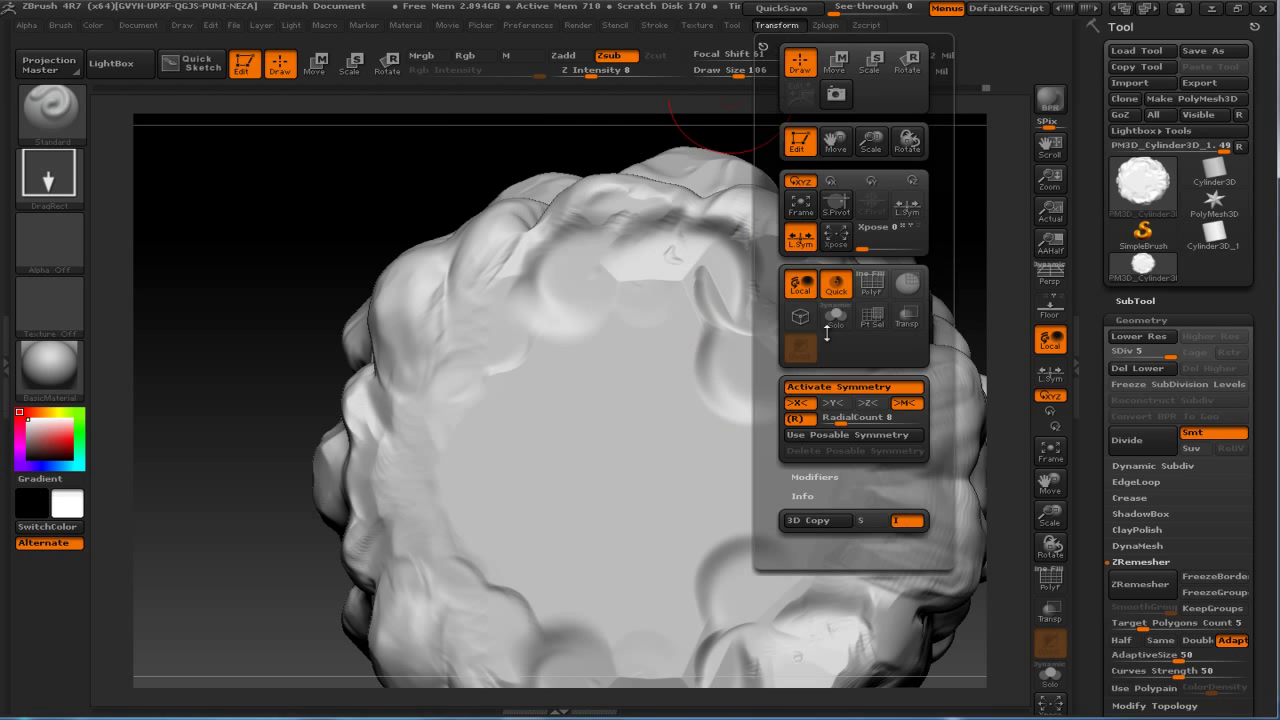
{"action": "left_click", "coordinate": [817, 409]}
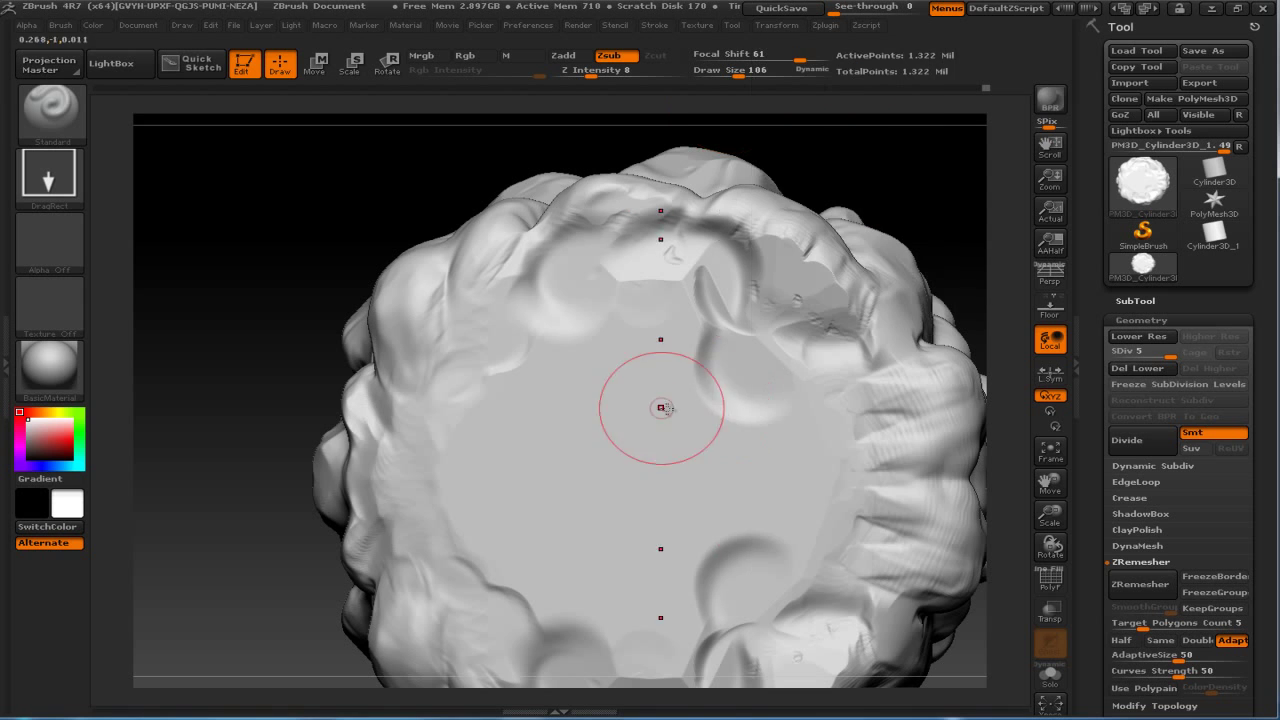
{"action": "left_click", "coordinate": [780, 26]}
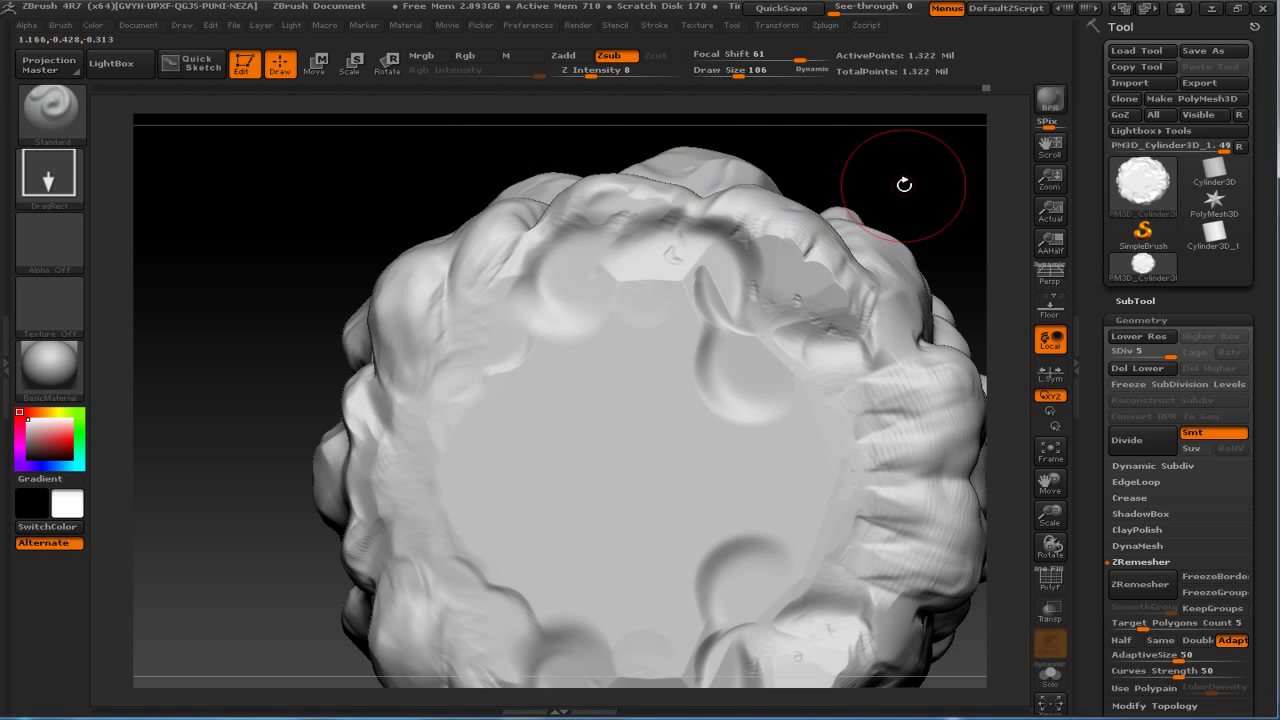
{"action": "key", "text": "f"}
{"action": "key", "text": "shift"}
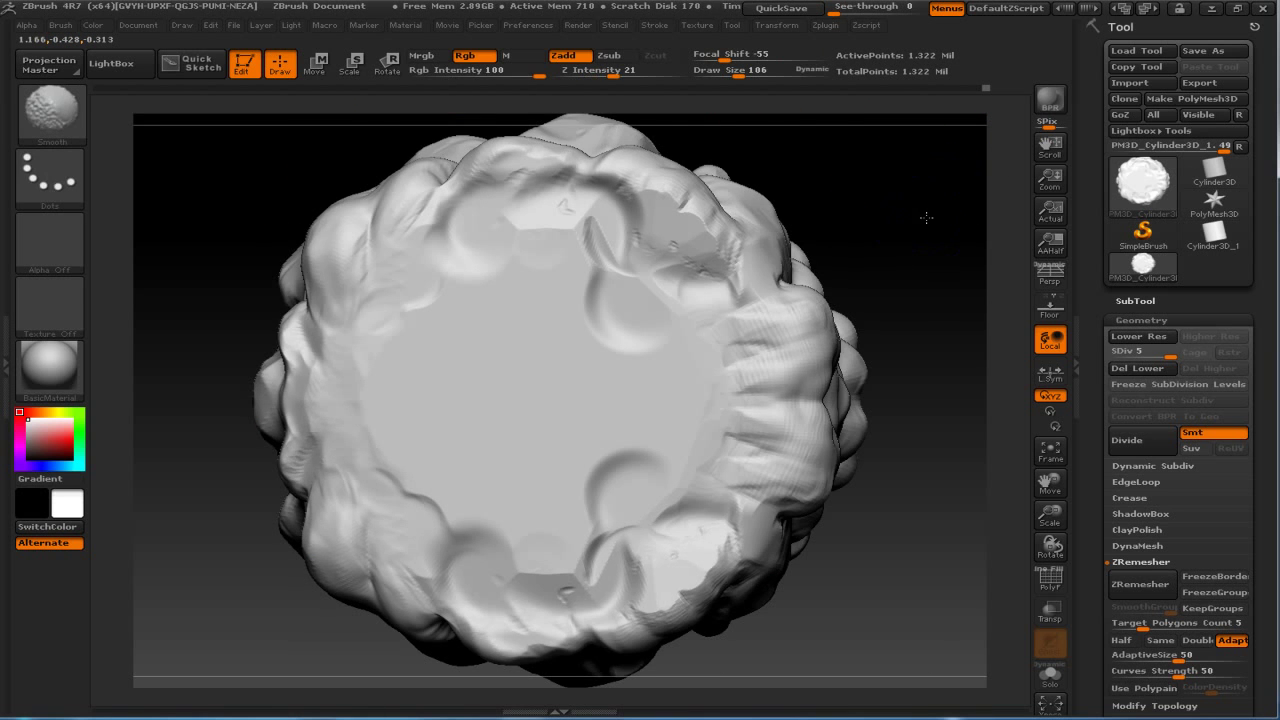
View the top head-on and set the brush to Zadd with FreeHand stroke and a larger size.
{"action": "mouse_move", "coordinate": [909, 266]}
{"action": "left_mouse_down"}
{"action": "mouse_move", "coordinate": [786, 271]}
{"action": "mouse_move", "coordinate": [851, 251]}
{"action": "left_mouse_up"}
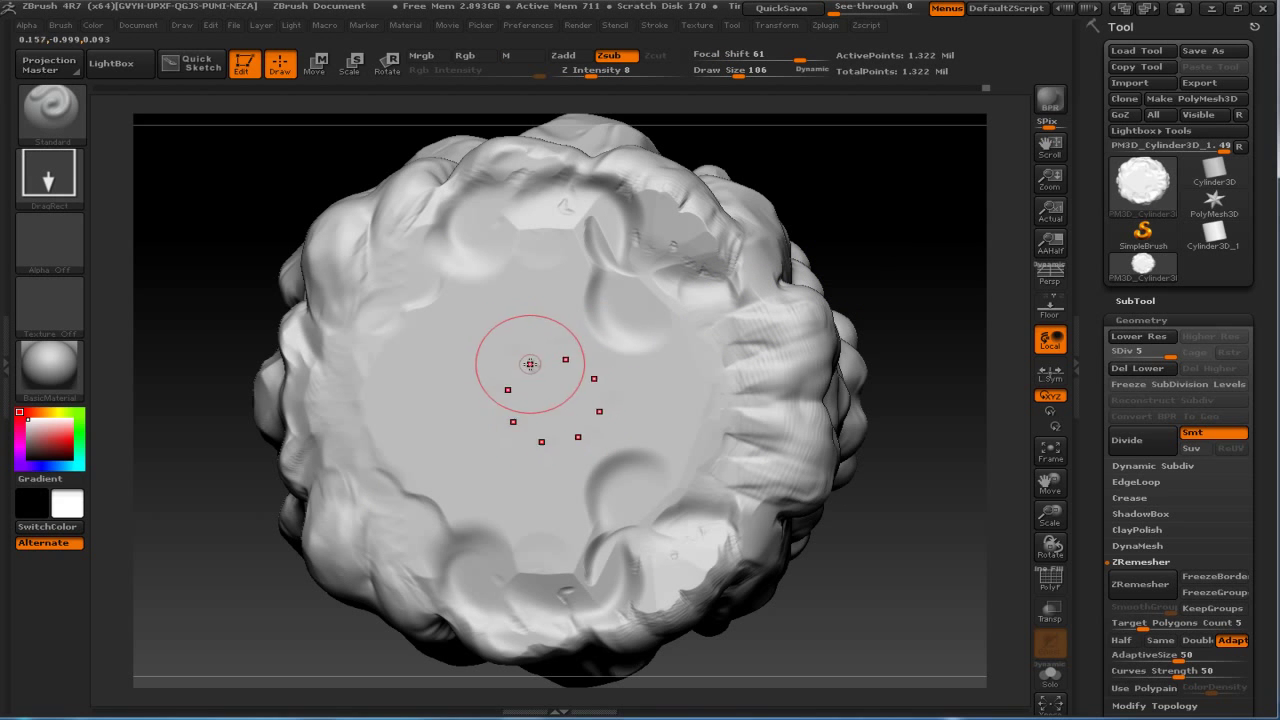
{"action": "left_click", "coordinate": [643, 78]}
{"action": "left_click", "coordinate": [578, 60]}
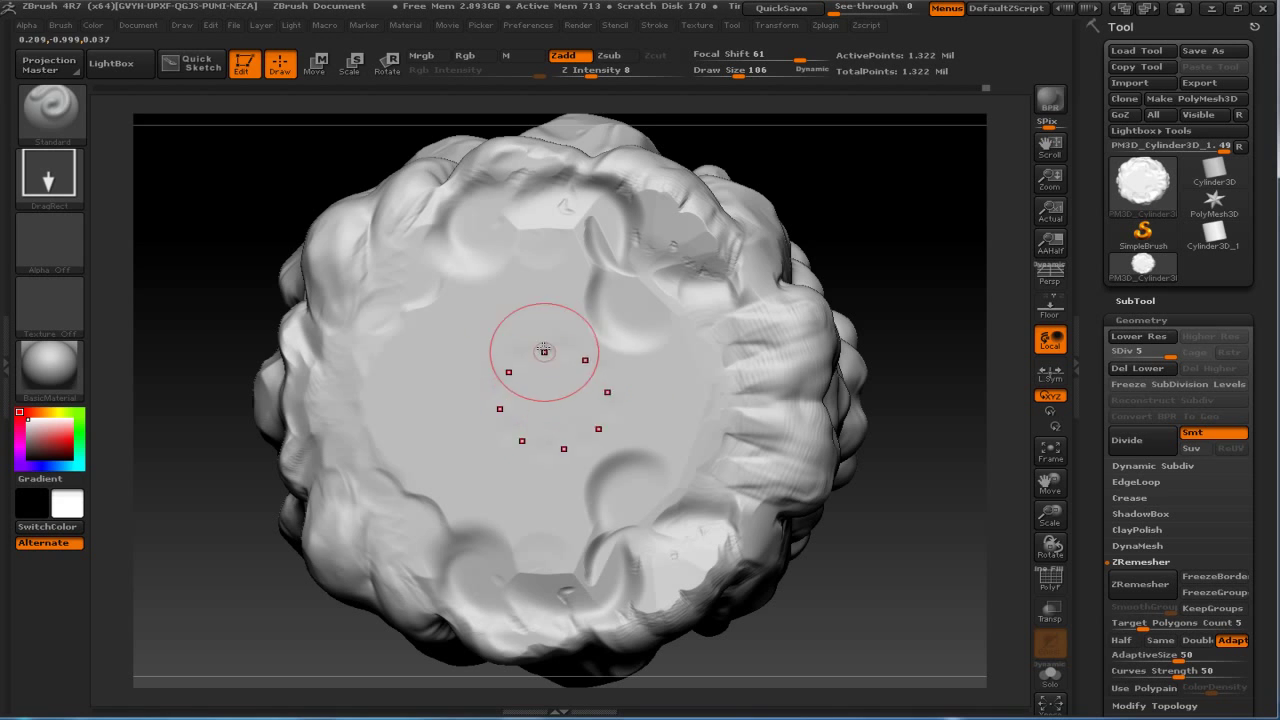
{"action": "left_click", "coordinate": [58, 186]}
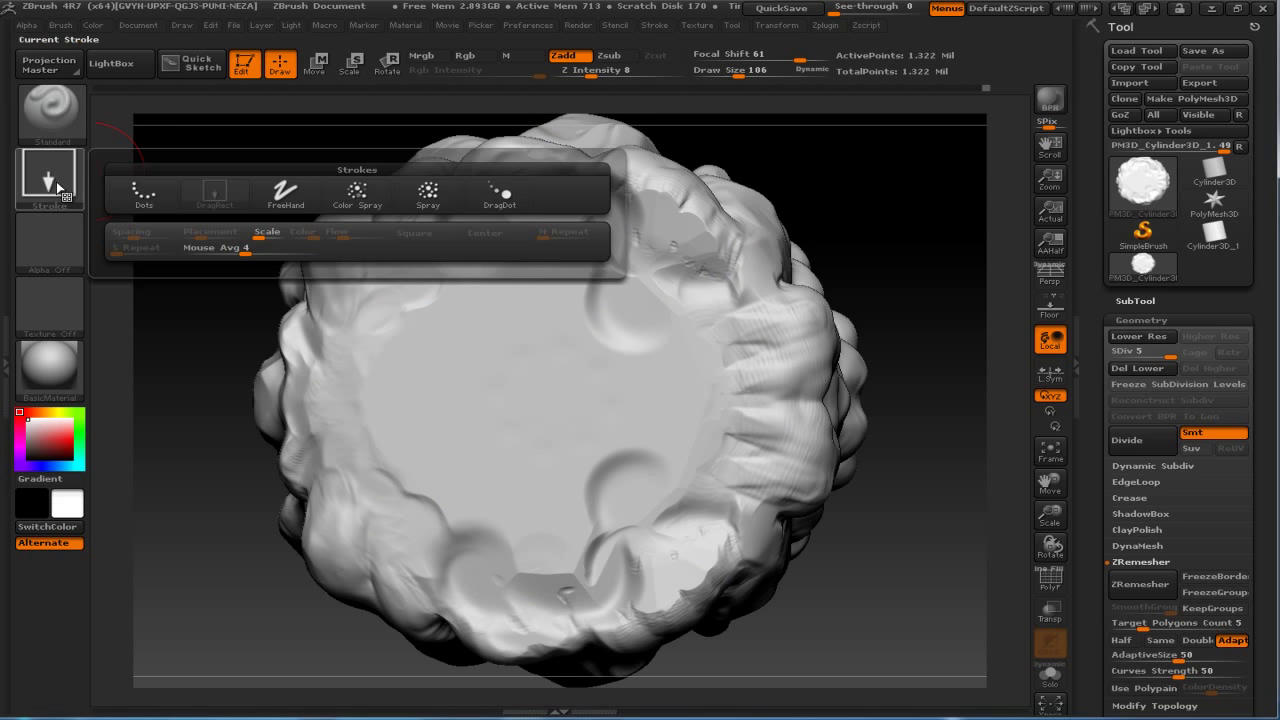
{"action": "left_click", "coordinate": [286, 195]}
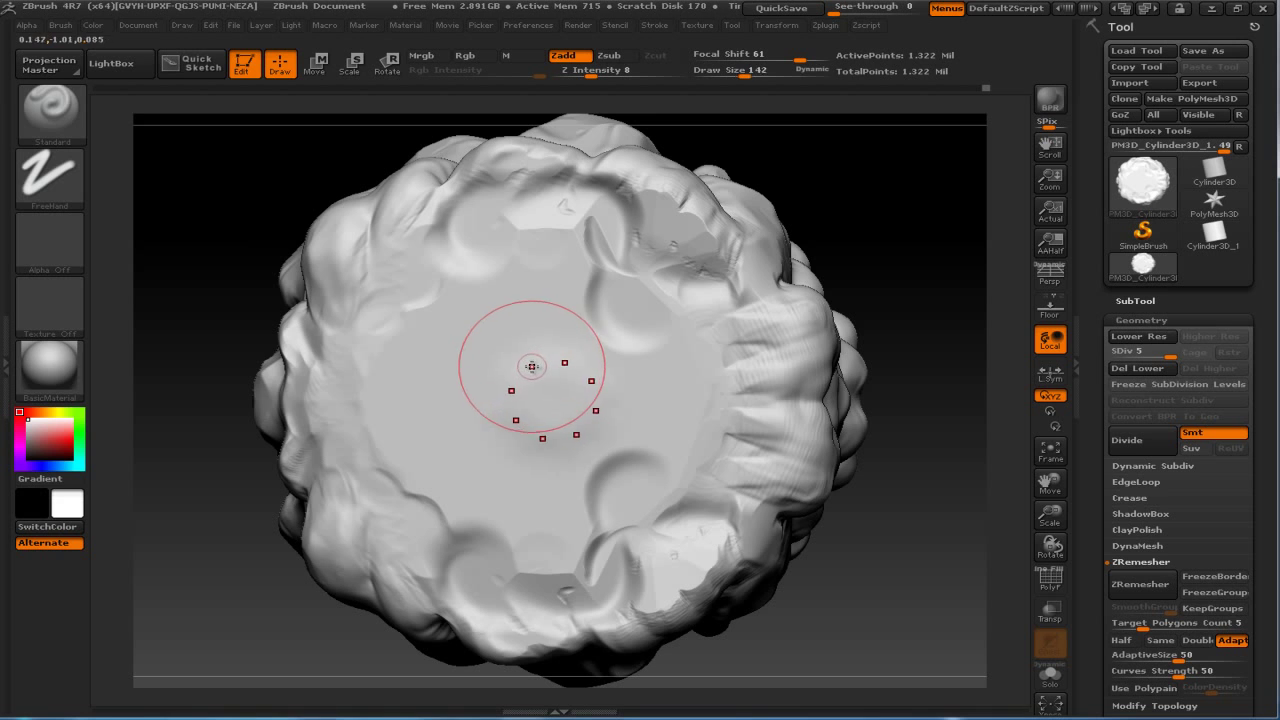
{"action": "key", "text": "bracketright"}
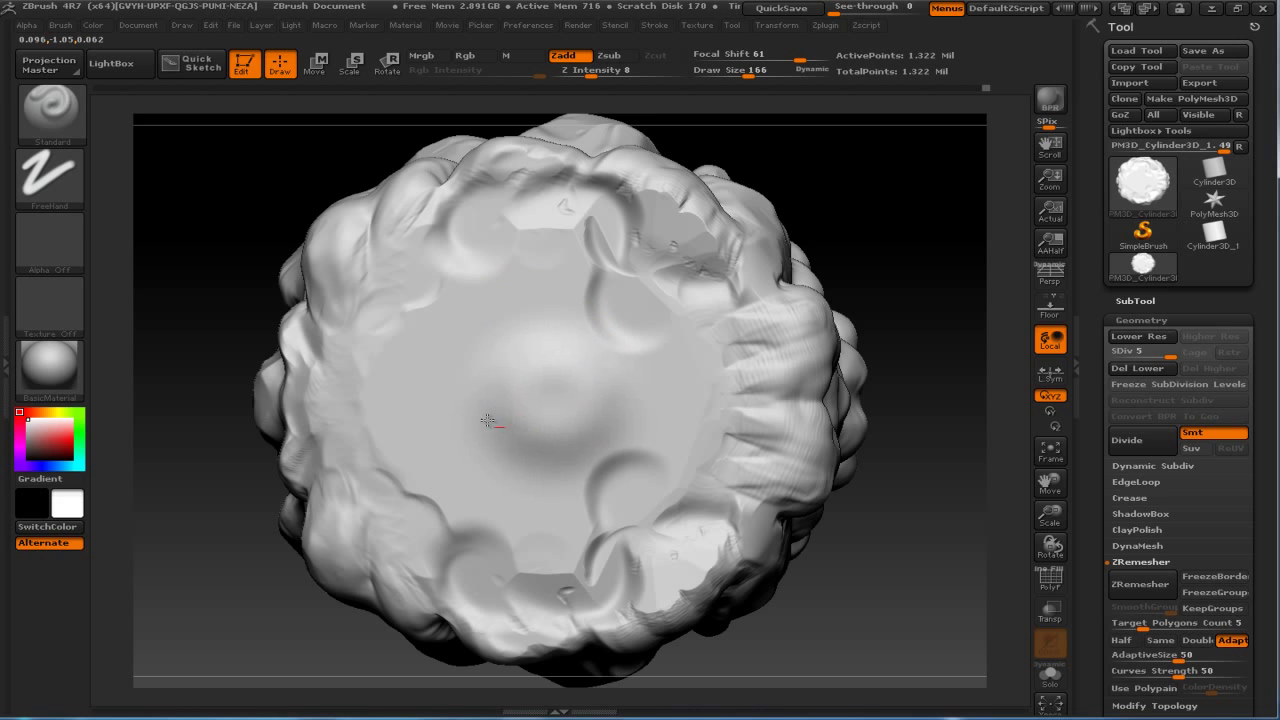
Enable radial symmetry with RadialCount 50 and sculpt a raised ring at the top's centre.
{"action": "left_click", "coordinate": [772, 26]}
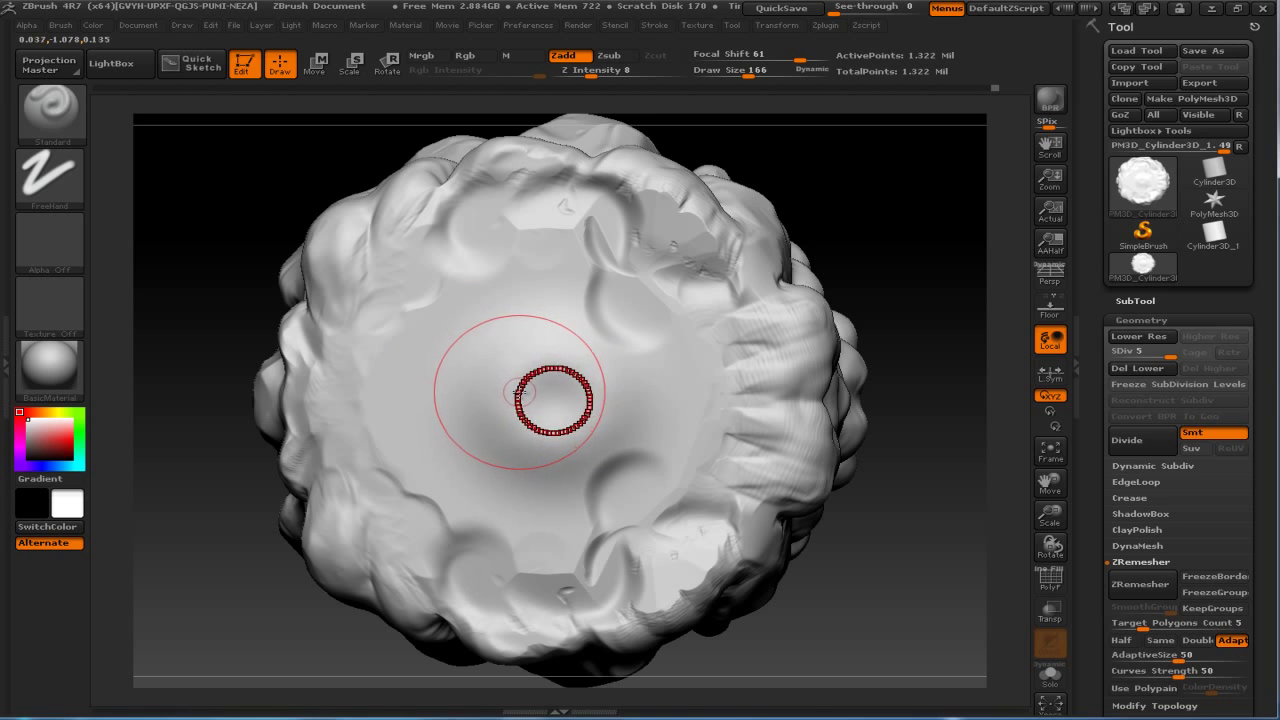
{"action": "left_click_drag", "start_coordinate": [531, 380], "coordinate": [543, 389]}
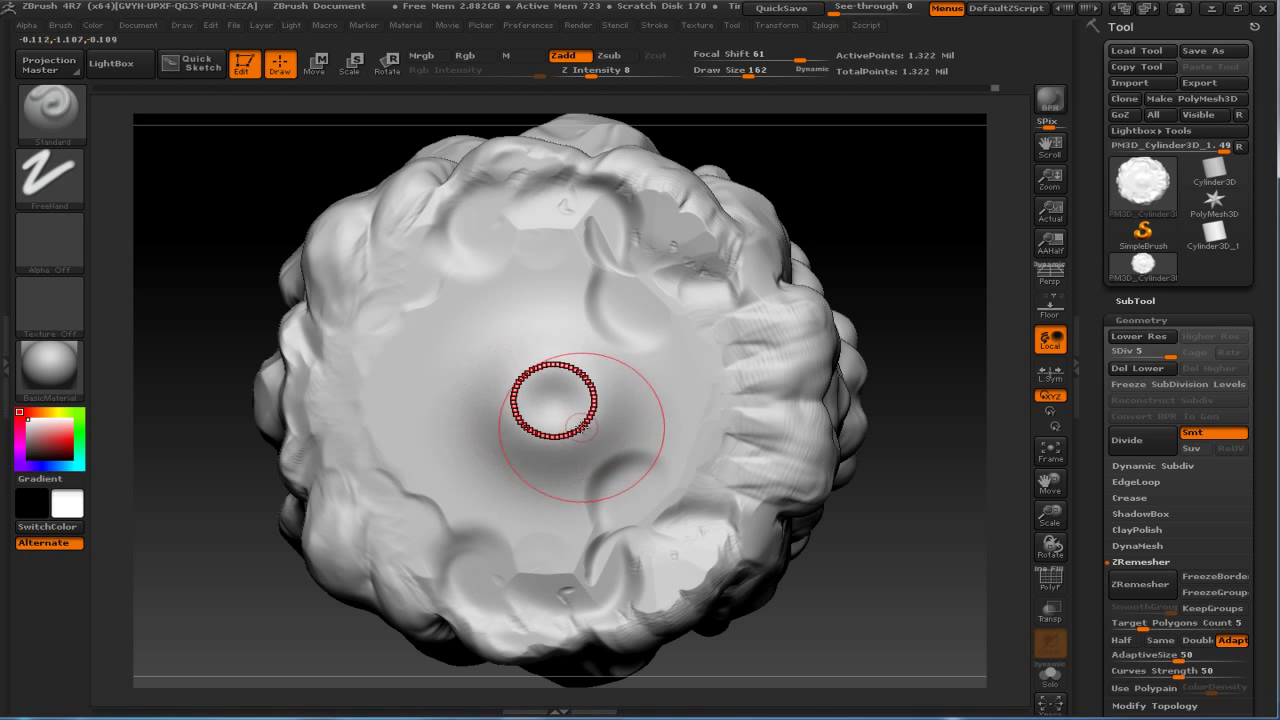
{"action": "key", "text": "bracketleft"}
{"action": "key", "text": "bracketleft"}
{"action": "key", "text": "bracketleft"}
{"action": "left_click_drag", "start_coordinate": [531, 386], "coordinate": [500, 386]}
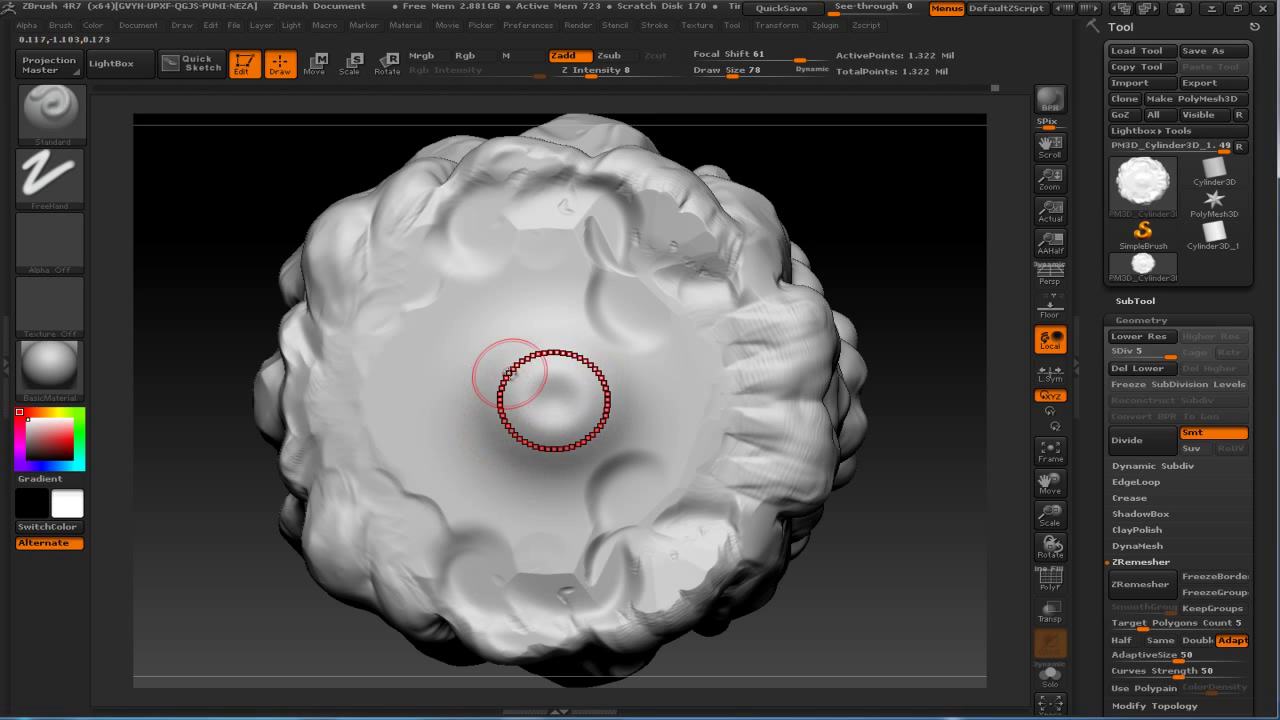
{"action": "left_click", "coordinate": [65, 195]}
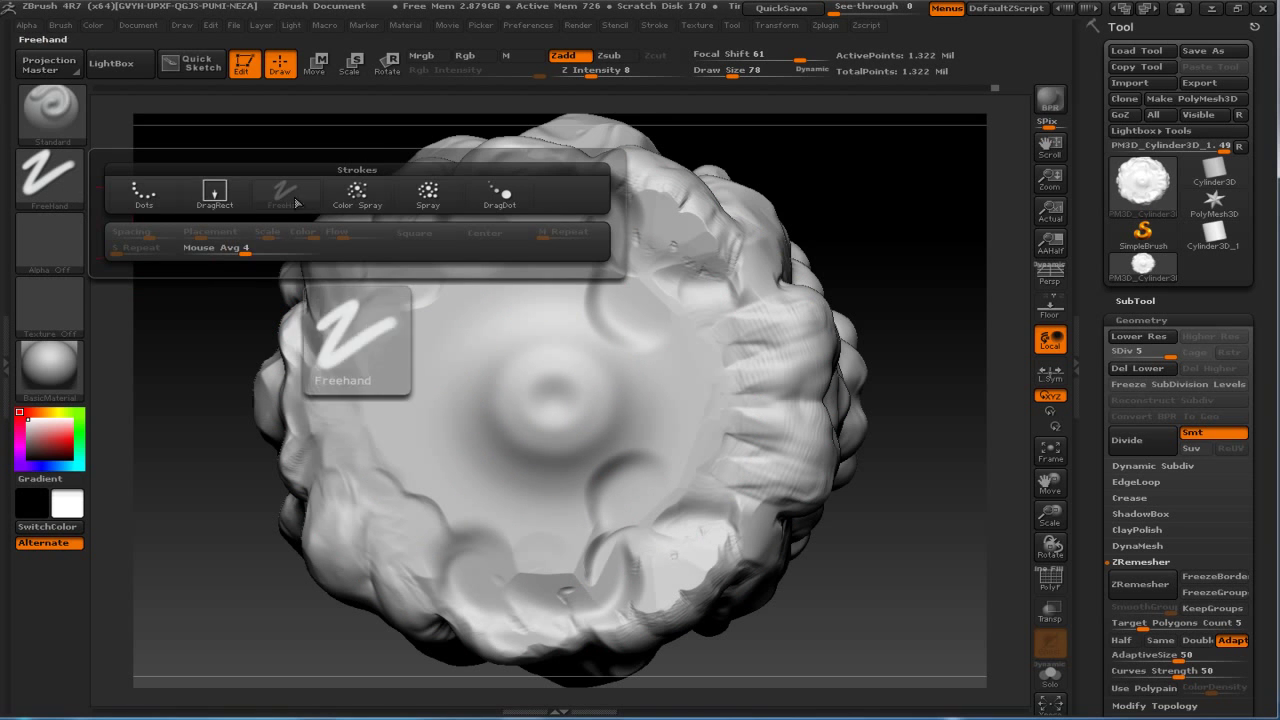
Use DragRect strokes to build a thicker raised collar around the central bump.
{"action": "left_click", "coordinate": [75, 258]}
{"action": "left_click_drag", "start_coordinate": [528, 394], "coordinate": [475, 332]}
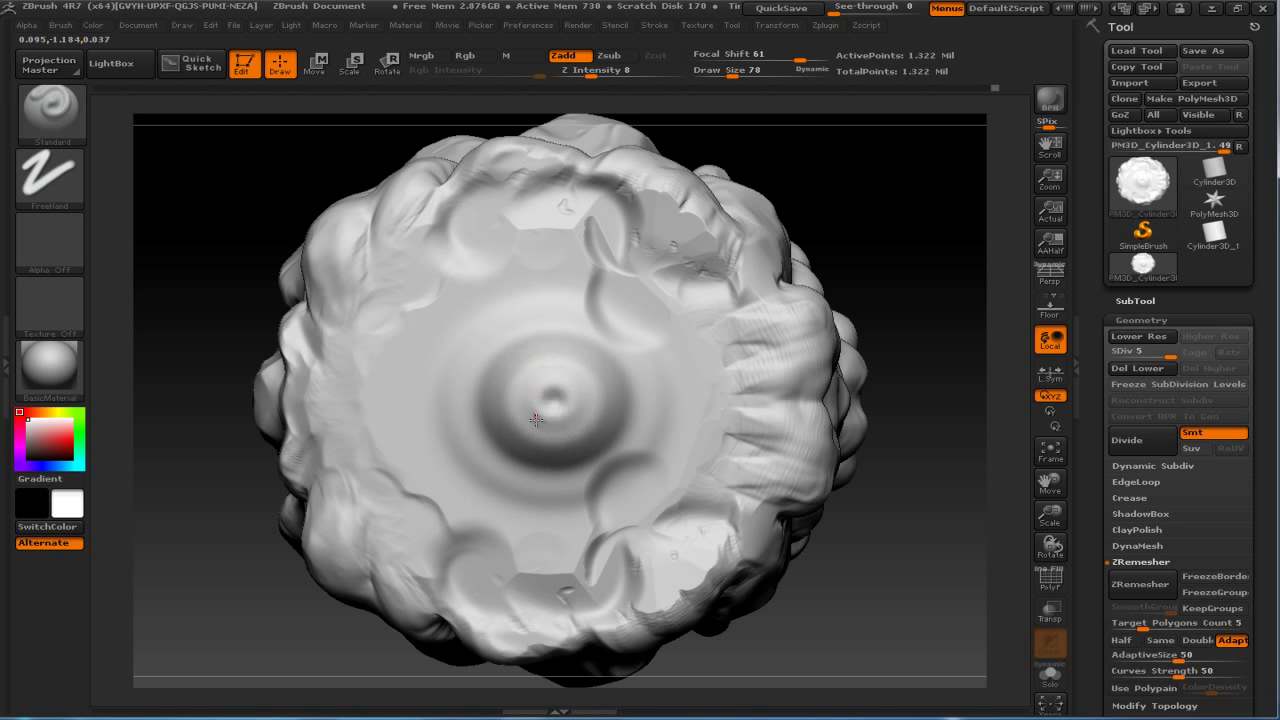
{"action": "left_click_drag", "start_coordinate": [598, 427], "coordinate": [632, 393]}
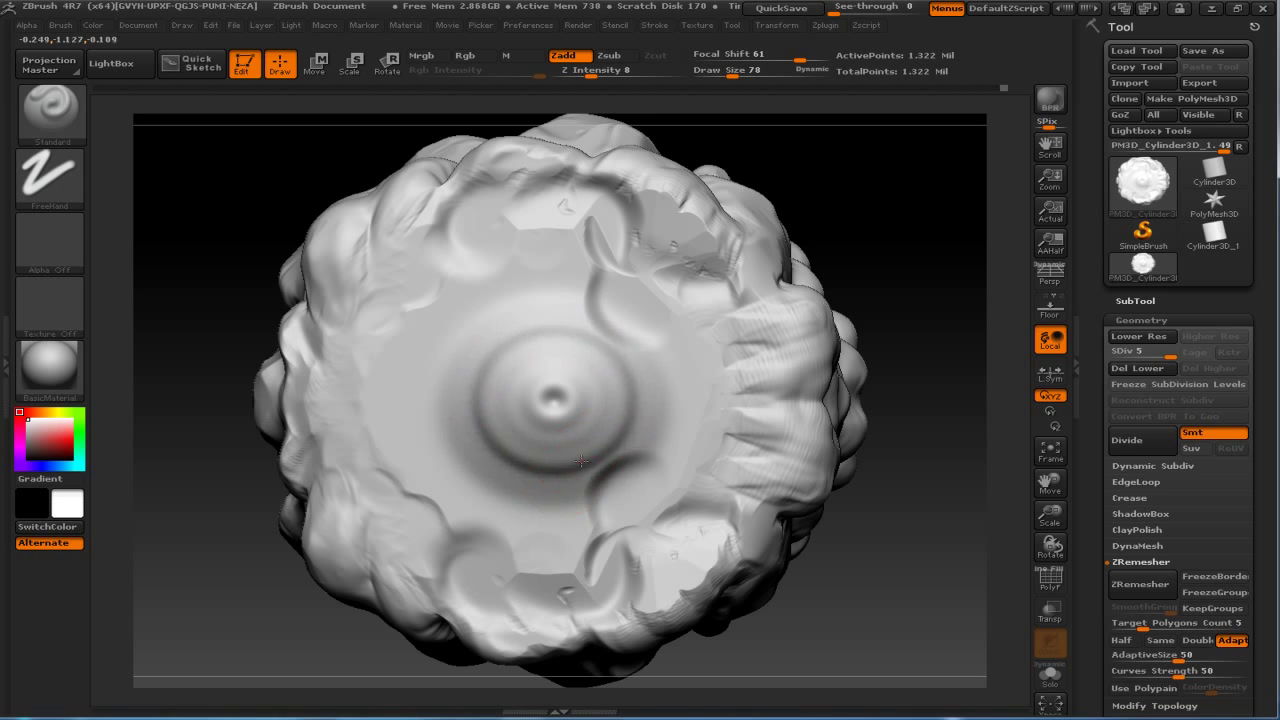
{"action": "left_click_drag", "start_coordinate": [553, 398], "coordinate": [694, 391]}
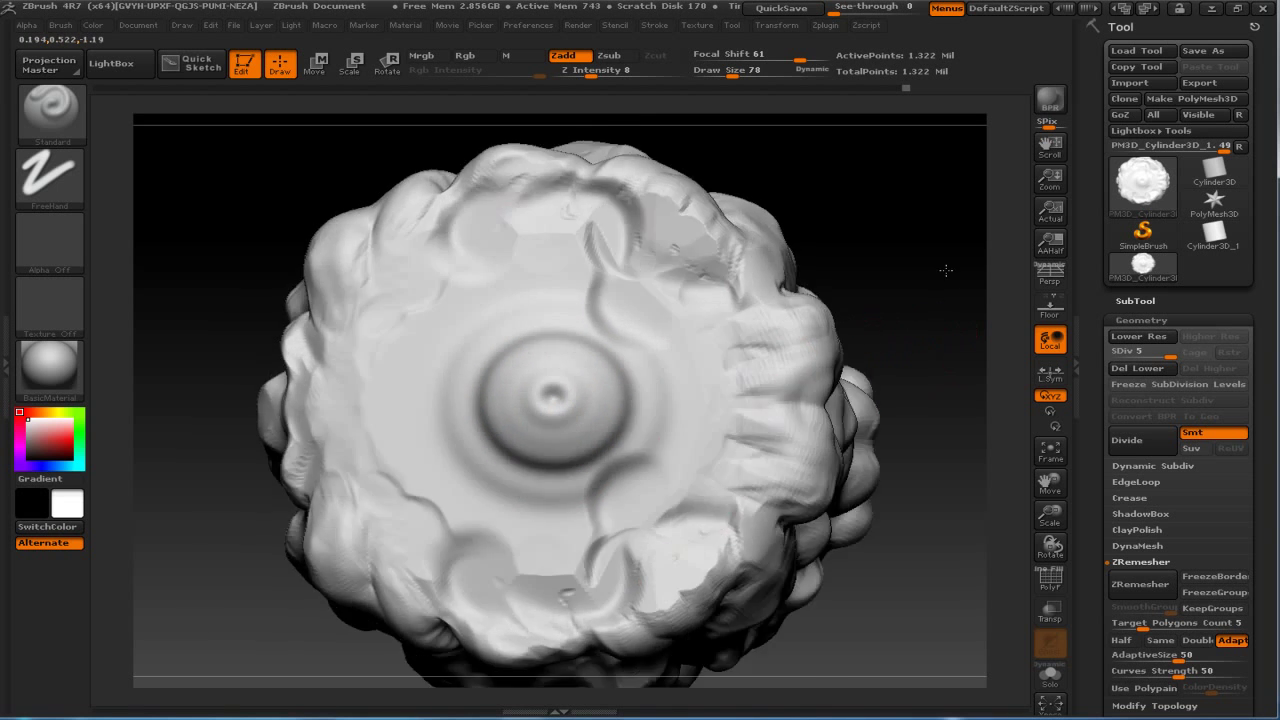
{"action": "mouse_move", "coordinate": [589, 452]}
{"action": "left_mouse_down"}
{"action": "mouse_move", "coordinate": [615, 428]}
{"action": "mouse_move", "coordinate": [632, 444]}
{"action": "left_mouse_up"}
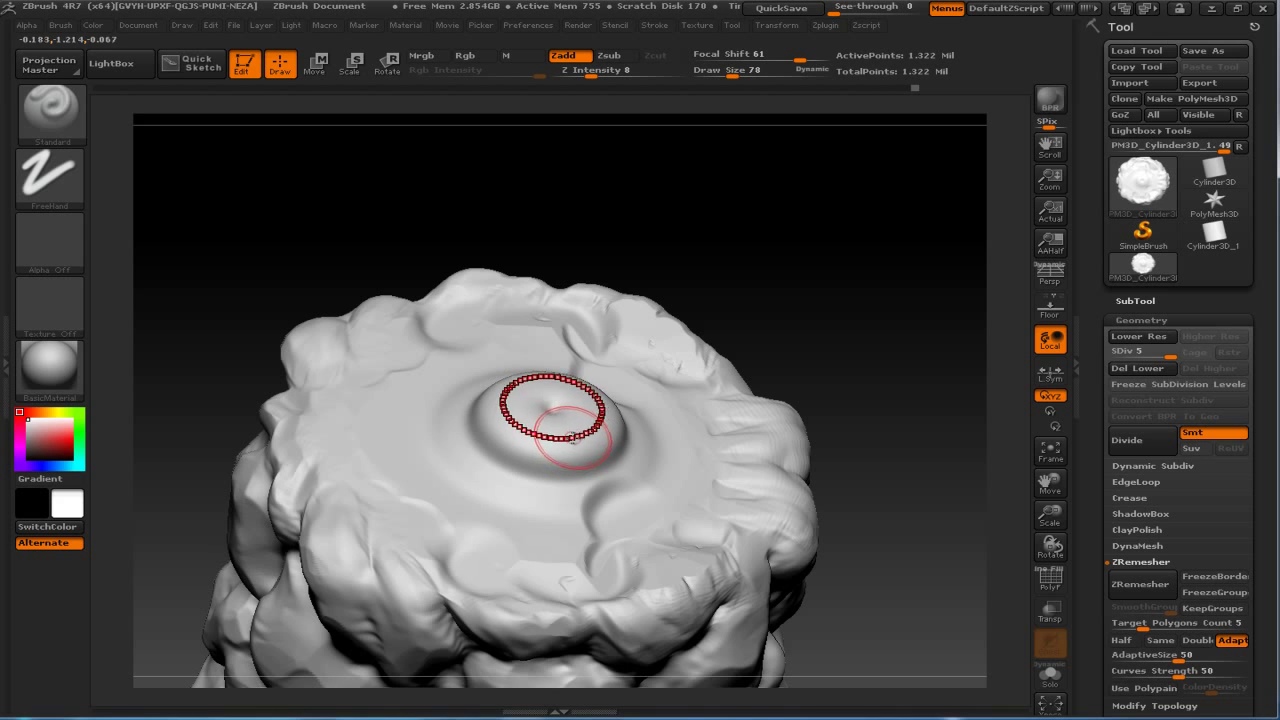
Lower the brush focal shift and widen the top of the central dome.
{"action": "key", "text": "space"}
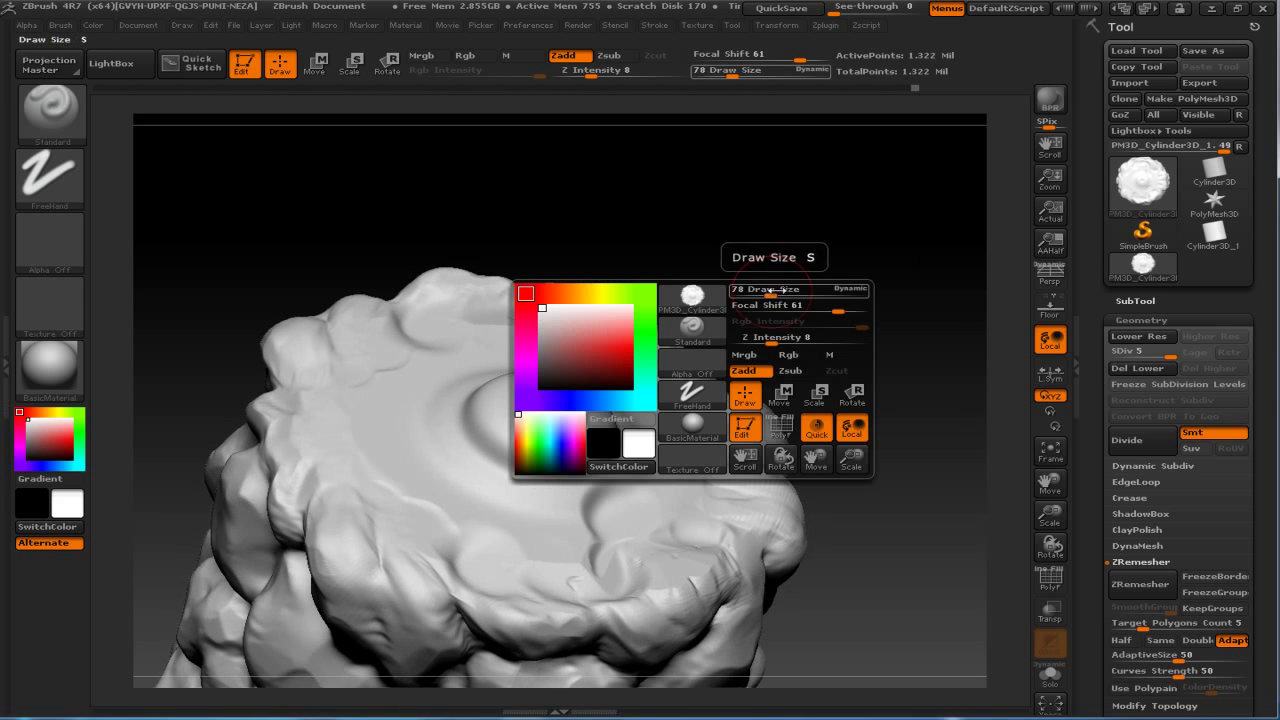
{"action": "left_click_drag", "start_coordinate": [840, 305], "coordinate": [788, 307]}
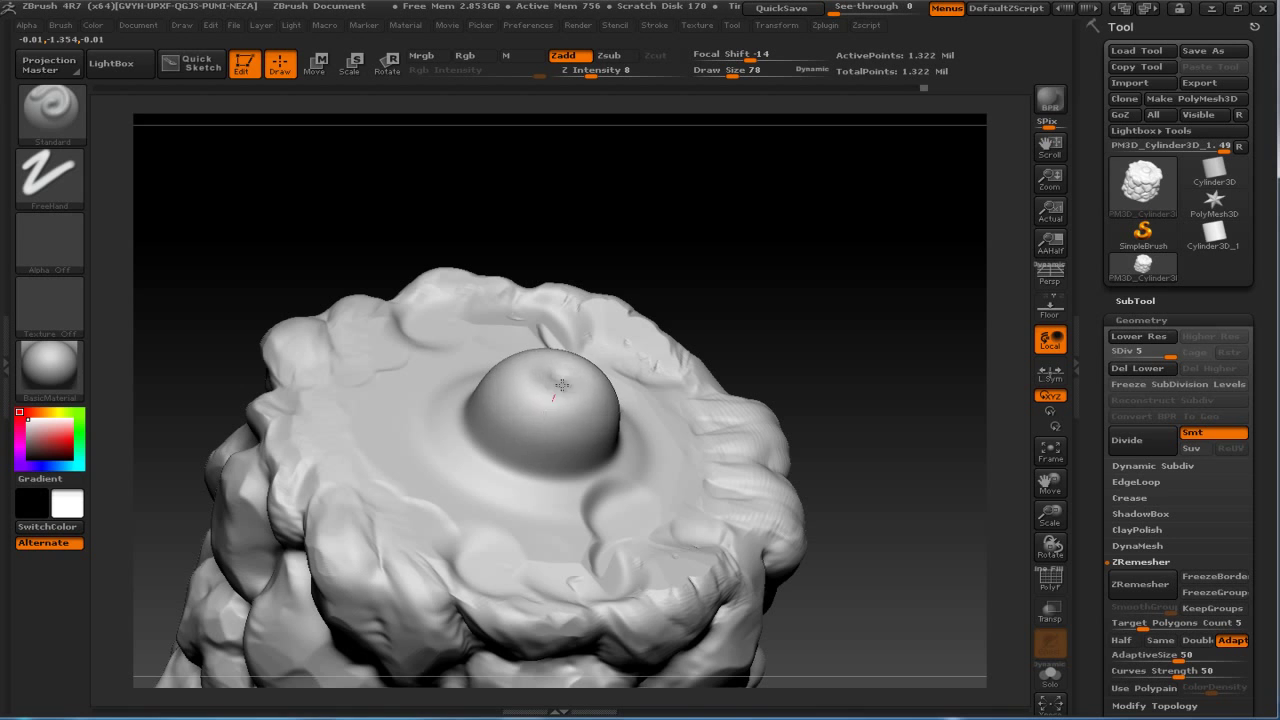
{"action": "left_click_drag", "start_coordinate": [557, 371], "coordinate": [538, 422]}
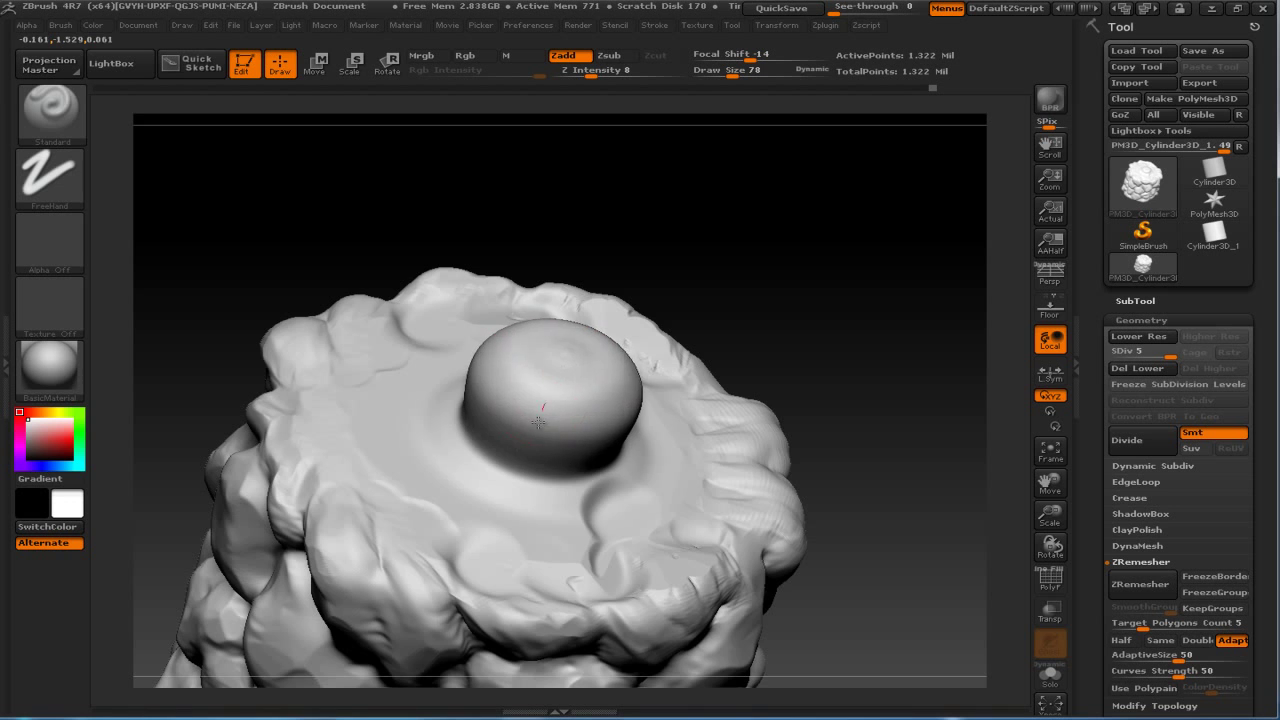
{"action": "mouse_move", "coordinate": [729, 306]}
{"action": "left_mouse_down"}
{"action": "mouse_move", "coordinate": [771, 251]}
{"action": "mouse_move", "coordinate": [757, 343]}
{"action": "mouse_move", "coordinate": [607, 357]}
{"action": "mouse_move", "coordinate": [548, 465]}
{"action": "mouse_move", "coordinate": [521, 455]}
{"action": "left_mouse_up"}
Carve a groove around the dome's base and smooth the dome's surface.
{"action": "left_click", "coordinate": [521, 455]}
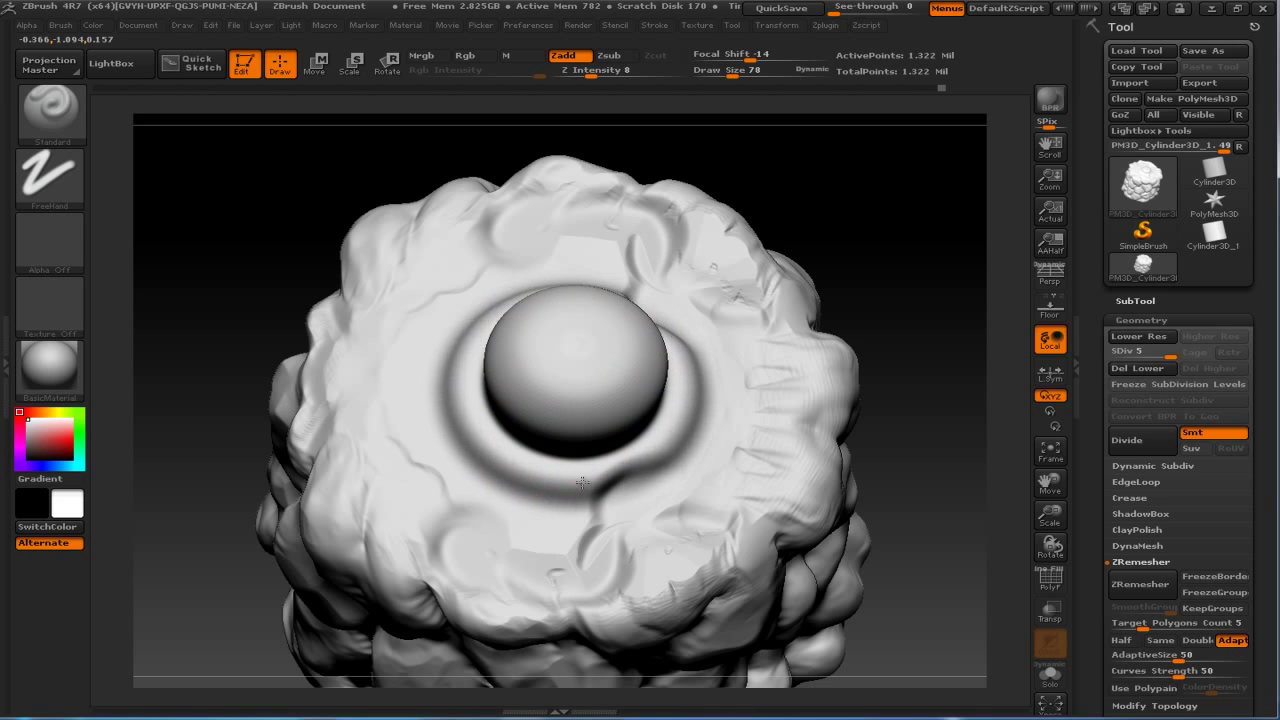
{"action": "left_click", "coordinate": [629, 457], "text": "shift"}
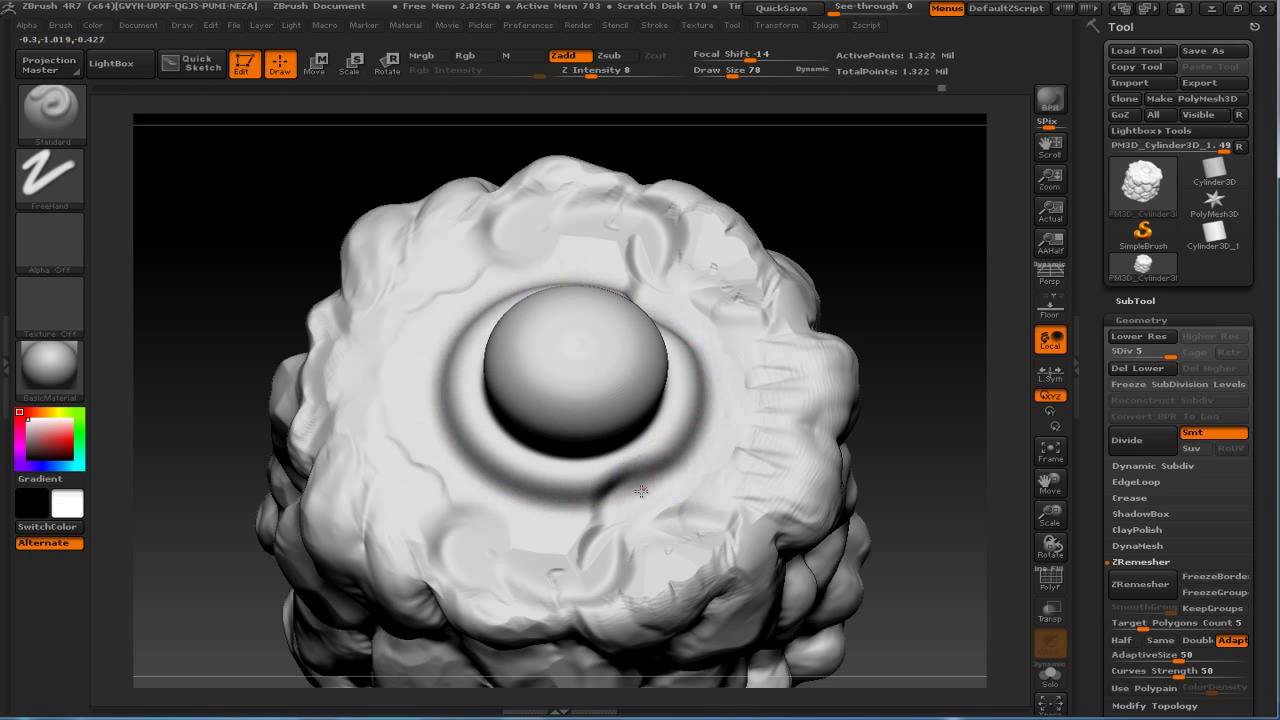
{"action": "left_click_drag", "start_coordinate": [641, 490], "coordinate": [749, 402]}
{"action": "mouse_move", "coordinate": [879, 283]}
{"action": "left_mouse_down"}
{"action": "mouse_move", "coordinate": [894, 203]}
{"action": "mouse_move", "coordinate": [877, 266]}
{"action": "left_mouse_up"}
{"action": "left_click", "coordinate": [586, 310]}
{"action": "left_click", "coordinate": [567, 376]}
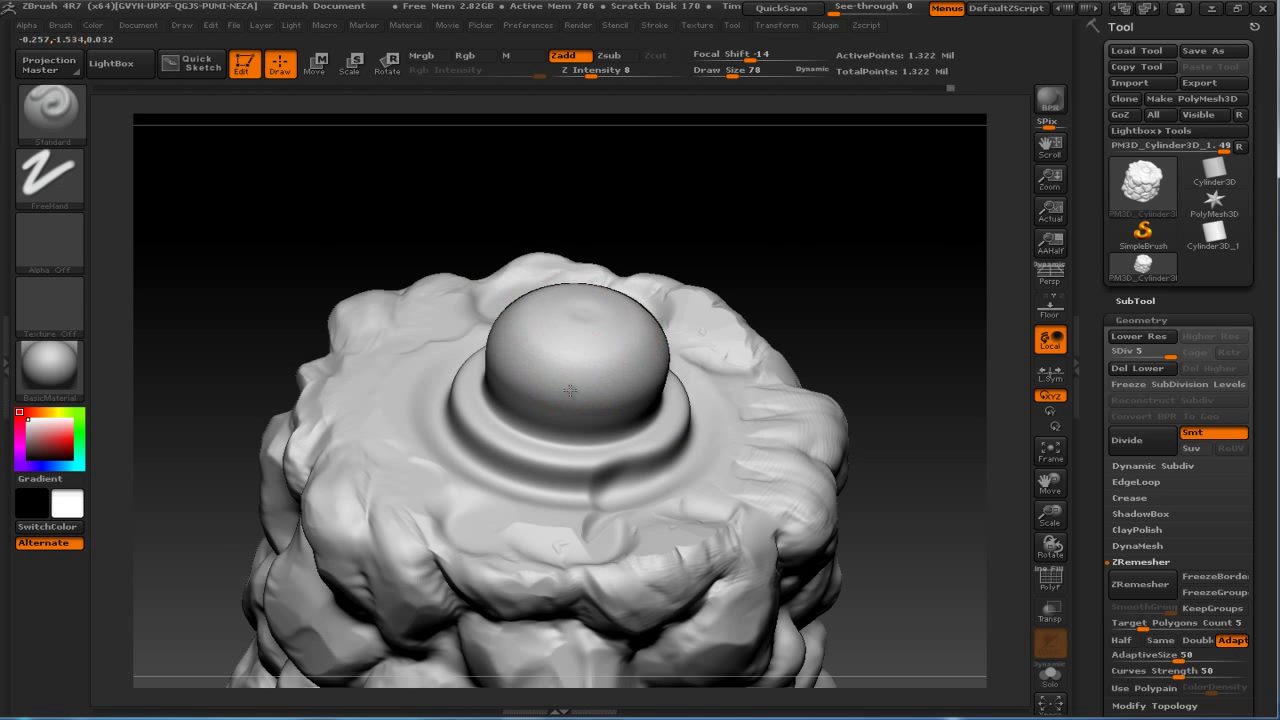
{"action": "left_click", "coordinate": [541, 399], "text": "shift"}
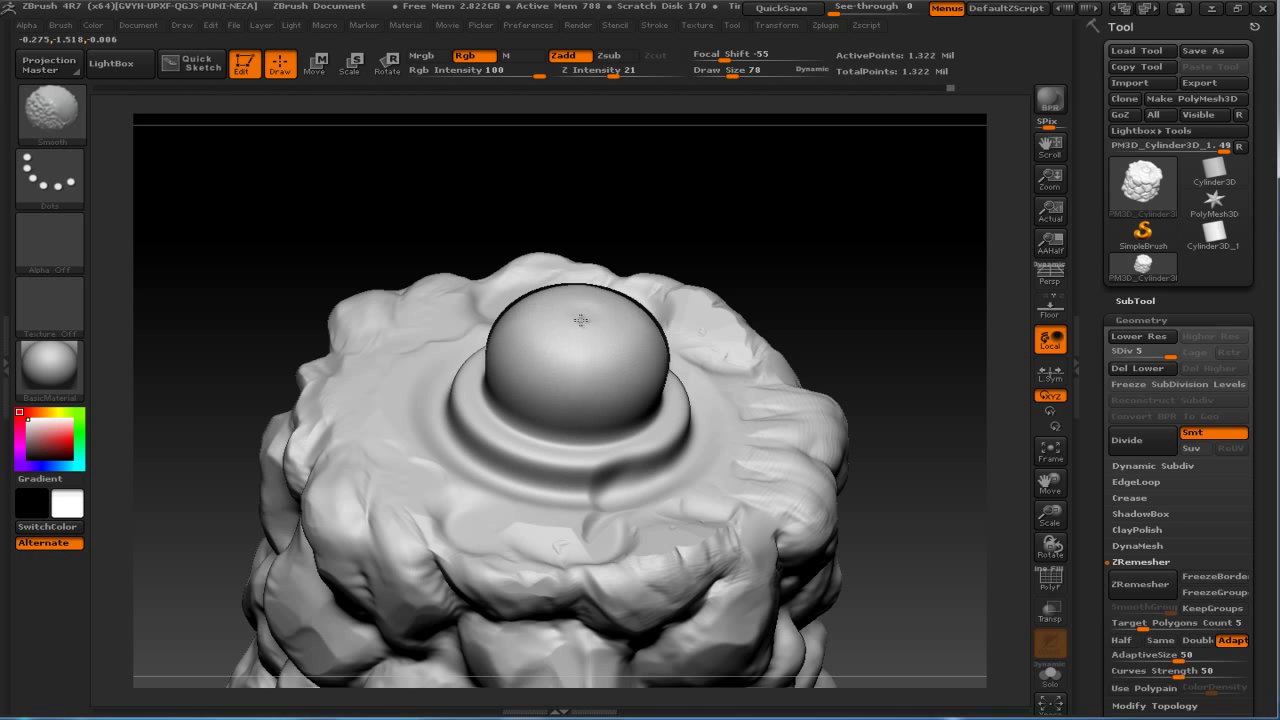
Trace curve strokes into a stepped collar around the dome's base and reshape its top.
{"action": "left_click_drag", "start_coordinate": [860, 320], "coordinate": [851, 200], "text": "shift"}
{"action": "mouse_move", "coordinate": [826, 263]}
{"action": "left_mouse_down"}
{"action": "mouse_move", "coordinate": [610, 472]}
{"action": "mouse_move", "coordinate": [641, 457]}
{"action": "left_mouse_up"}
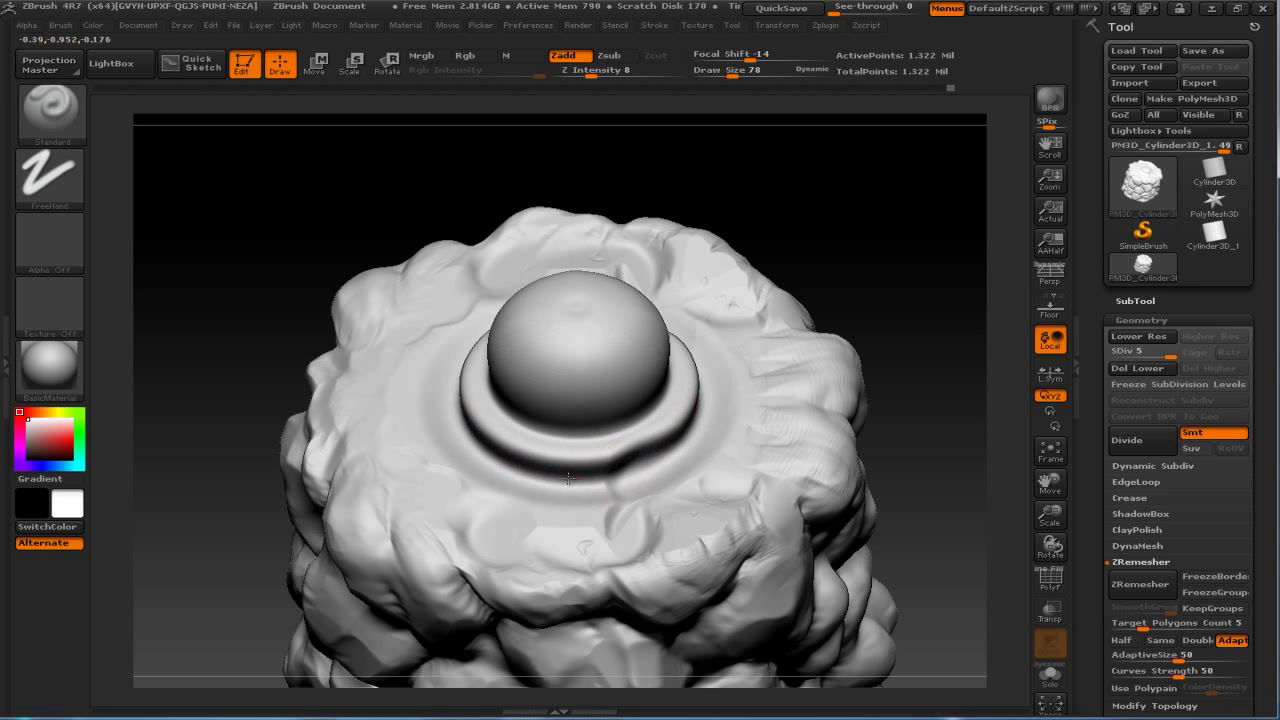
{"action": "left_click", "coordinate": [641, 457], "text": "shift"}
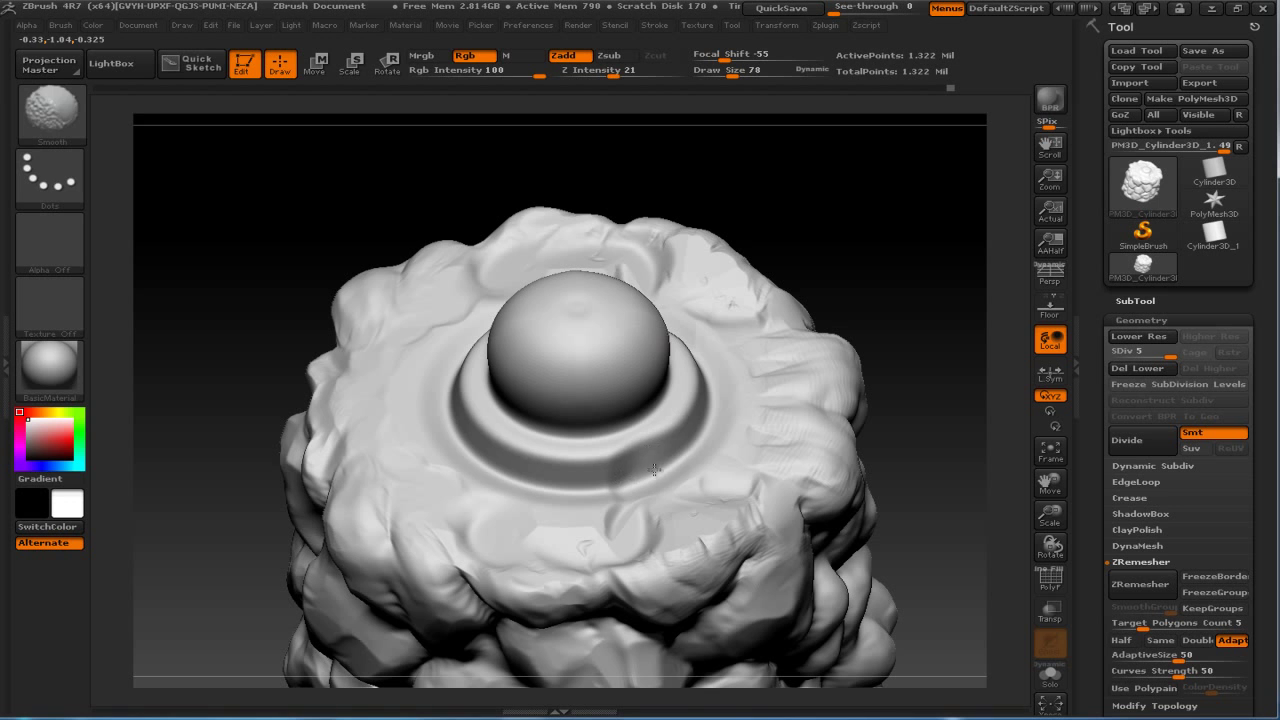
{"action": "left_click_drag", "start_coordinate": [608, 466], "coordinate": [628, 372]}
{"action": "mouse_move", "coordinate": [800, 240]}
{"action": "left_mouse_down"}
{"action": "mouse_move", "coordinate": [841, 304]}
{"action": "mouse_move", "coordinate": [790, 265]}
{"action": "left_mouse_up"}
{"action": "mouse_move", "coordinate": [565, 316]}
{"action": "left_mouse_down"}
{"action": "mouse_move", "coordinate": [575, 373]}
{"action": "mouse_move", "coordinate": [563, 300]}
{"action": "mouse_move", "coordinate": [573, 401]}
{"action": "left_mouse_up"}
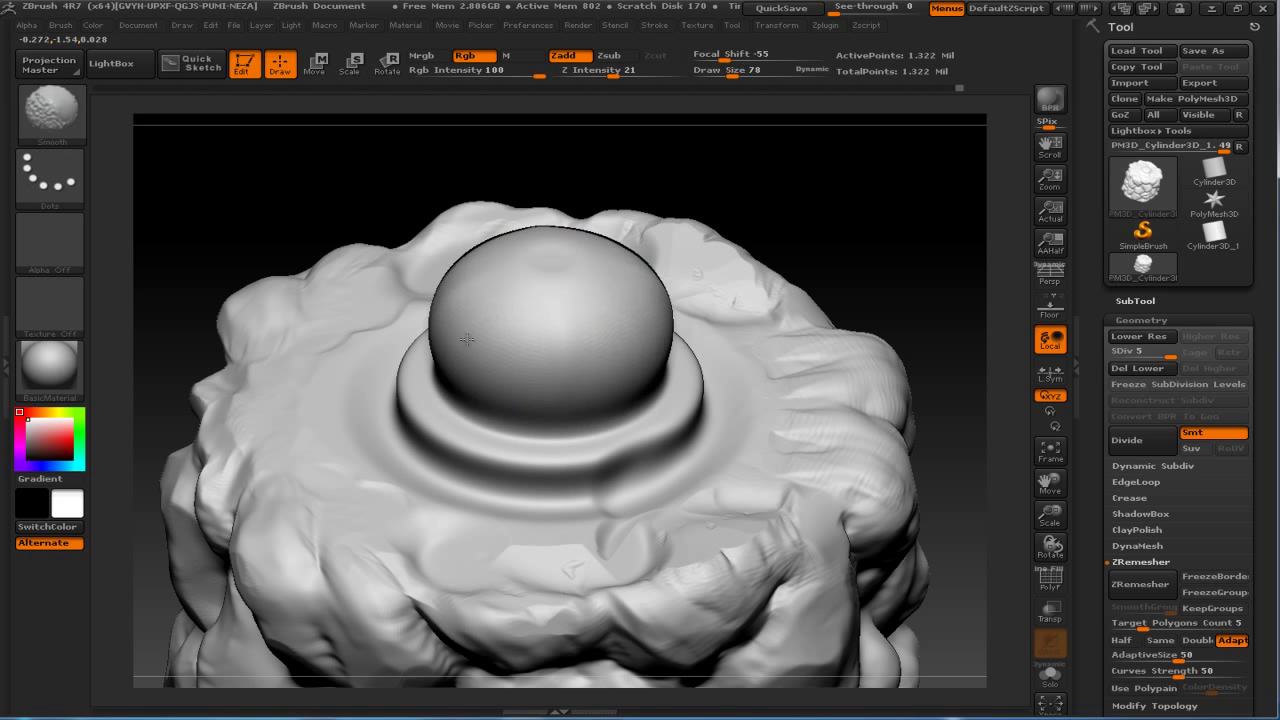
{"action": "left_click_drag", "start_coordinate": [643, 286], "coordinate": [557, 236]}
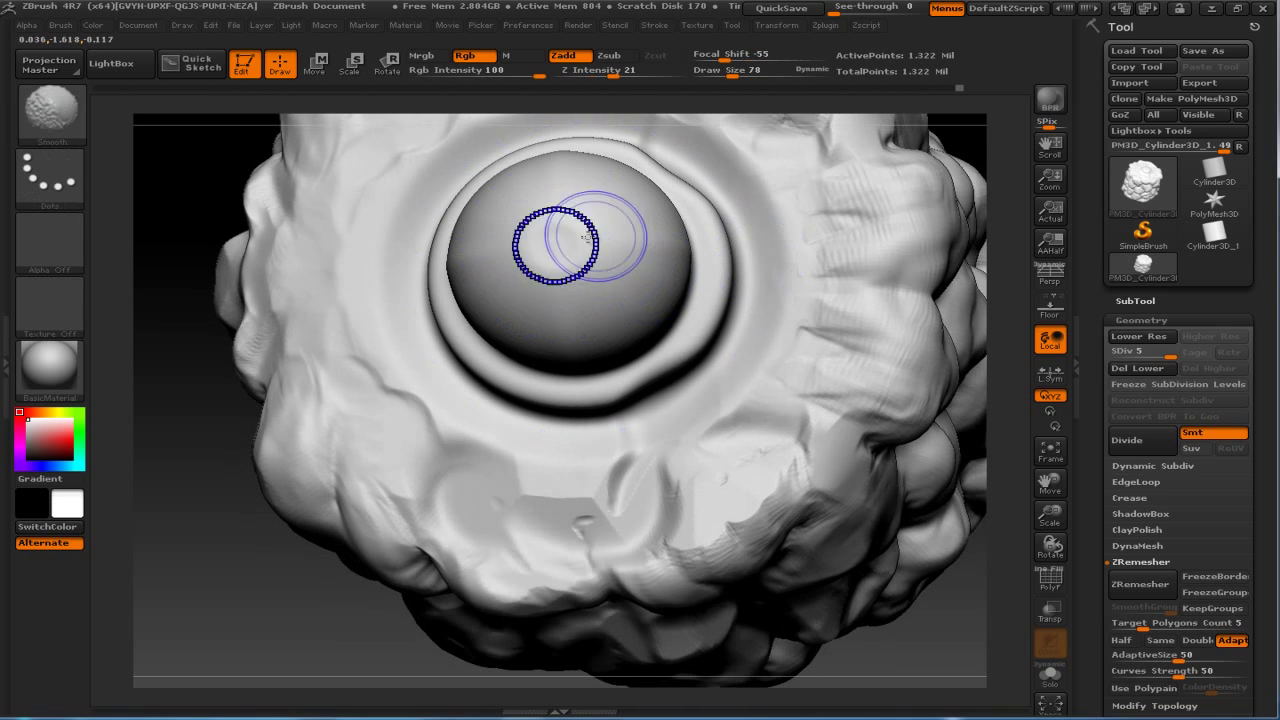
{"action": "mouse_move", "coordinate": [568, 235]}
{"action": "left_mouse_down"}
{"action": "mouse_move", "coordinate": [686, 400]}
{"action": "mouse_move", "coordinate": [870, 567]}
{"action": "left_mouse_up"}
Narrow the dome into a straighter-sided cap with the Standard brush.
{"action": "left_click_drag", "start_coordinate": [862, 451], "coordinate": [858, 444]}
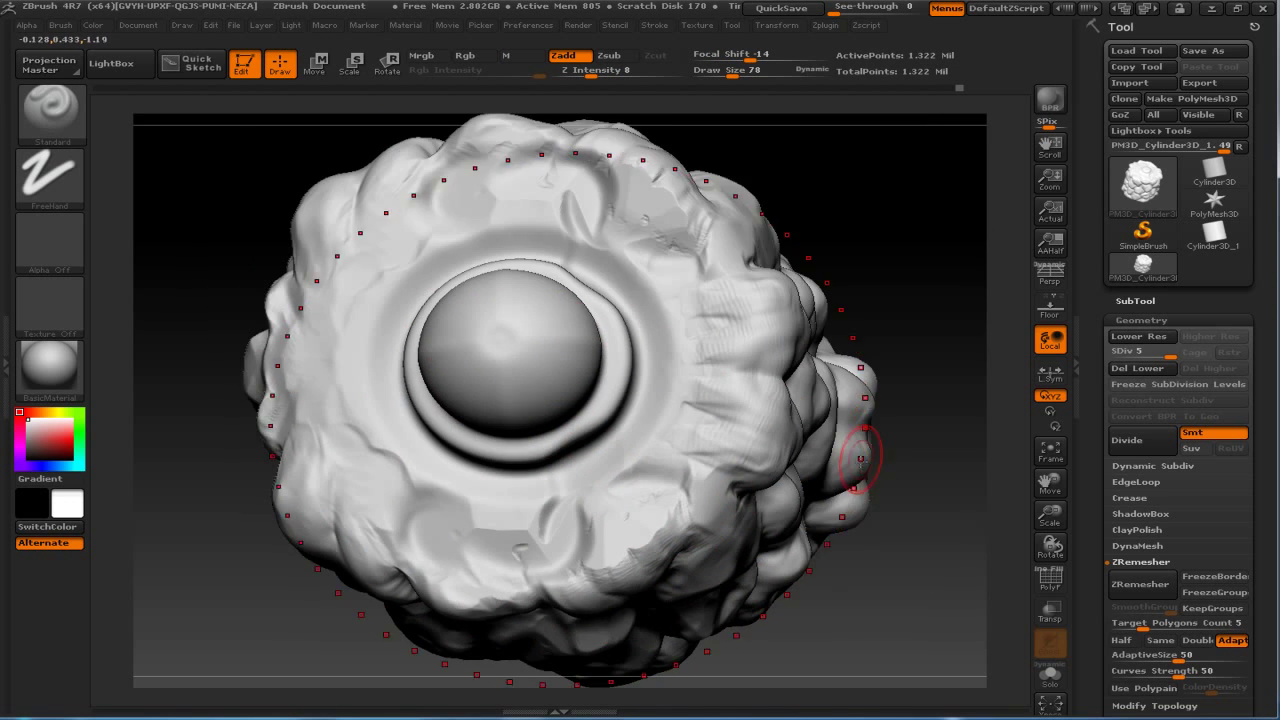
{"action": "mouse_move", "coordinate": [904, 300]}
{"action": "left_mouse_down"}
{"action": "mouse_move", "coordinate": [923, 191]}
{"action": "mouse_move", "coordinate": [889, 406]}
{"action": "mouse_move", "coordinate": [666, 383]}
{"action": "left_mouse_up"}
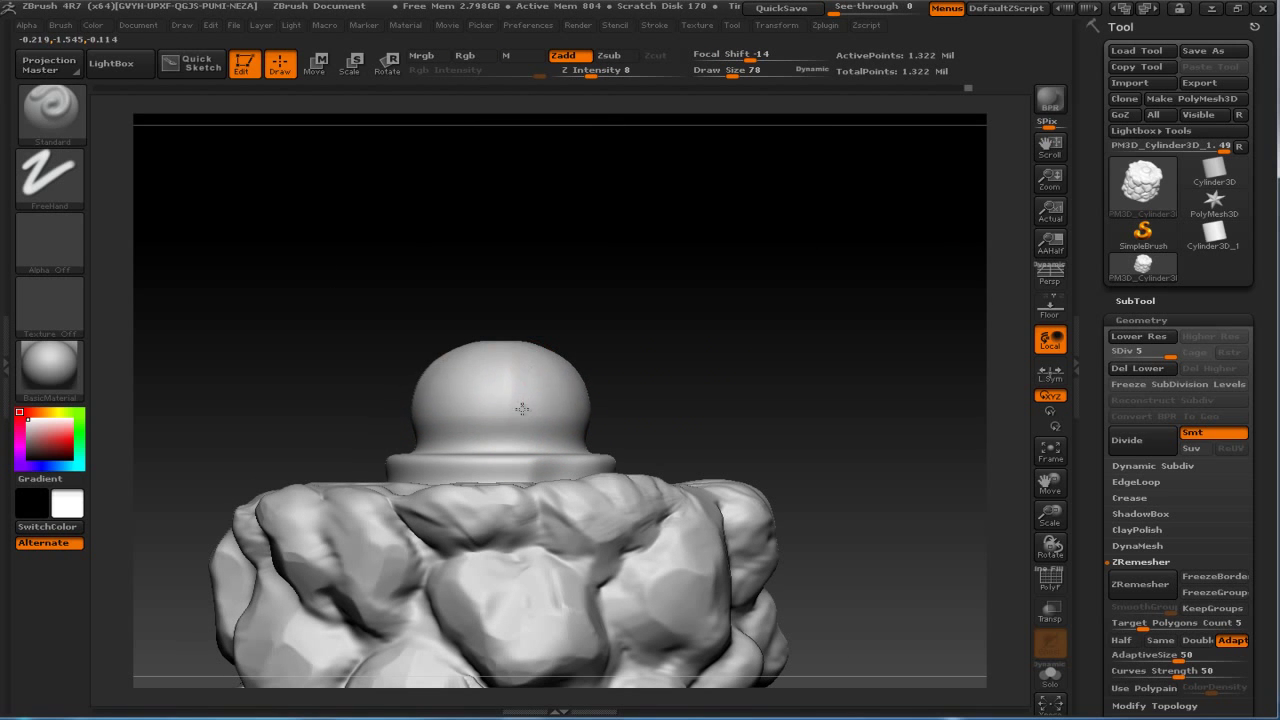
{"action": "left_click_drag", "start_coordinate": [514, 380], "coordinate": [514, 366]}
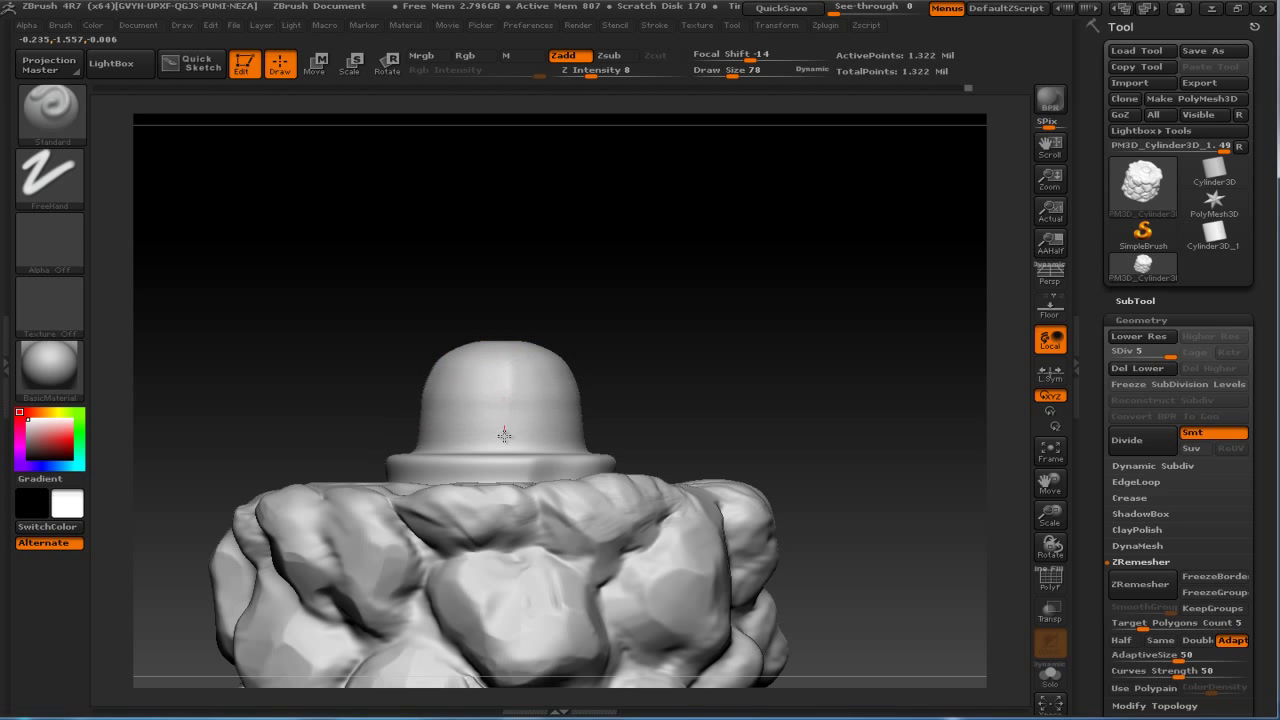
{"action": "left_click_drag", "start_coordinate": [505, 436], "coordinate": [482, 376], "text": "shift"}
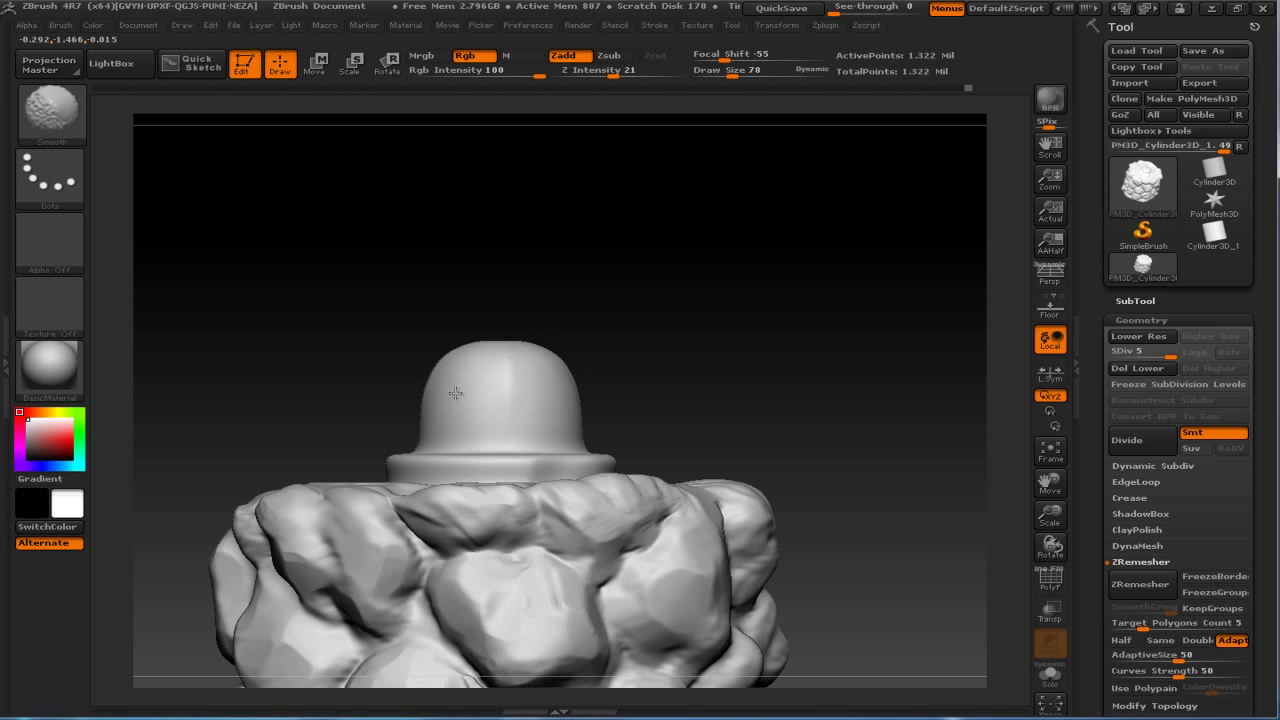
{"action": "left_click_drag", "start_coordinate": [700, 357], "coordinate": [566, 466]}
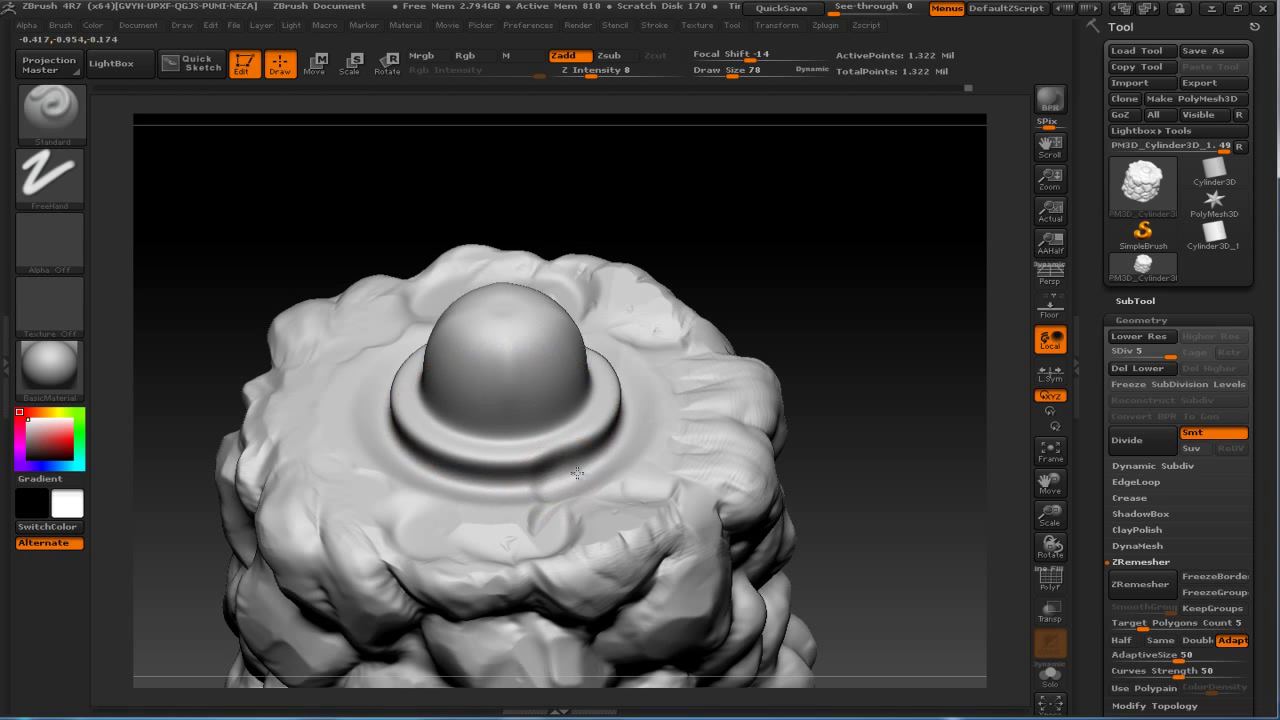
Shift-smooth the collar ring and the dome, easing them into the flat top.
{"action": "key", "text": "shift"}
{"action": "mouse_move", "coordinate": [537, 497]}
{"action": "left_mouse_down", "text": "shift"}
{"action": "mouse_move", "coordinate": [555, 494]}
{"action": "mouse_move", "coordinate": [562, 450]}
{"action": "left_mouse_up", "text": "shift"}
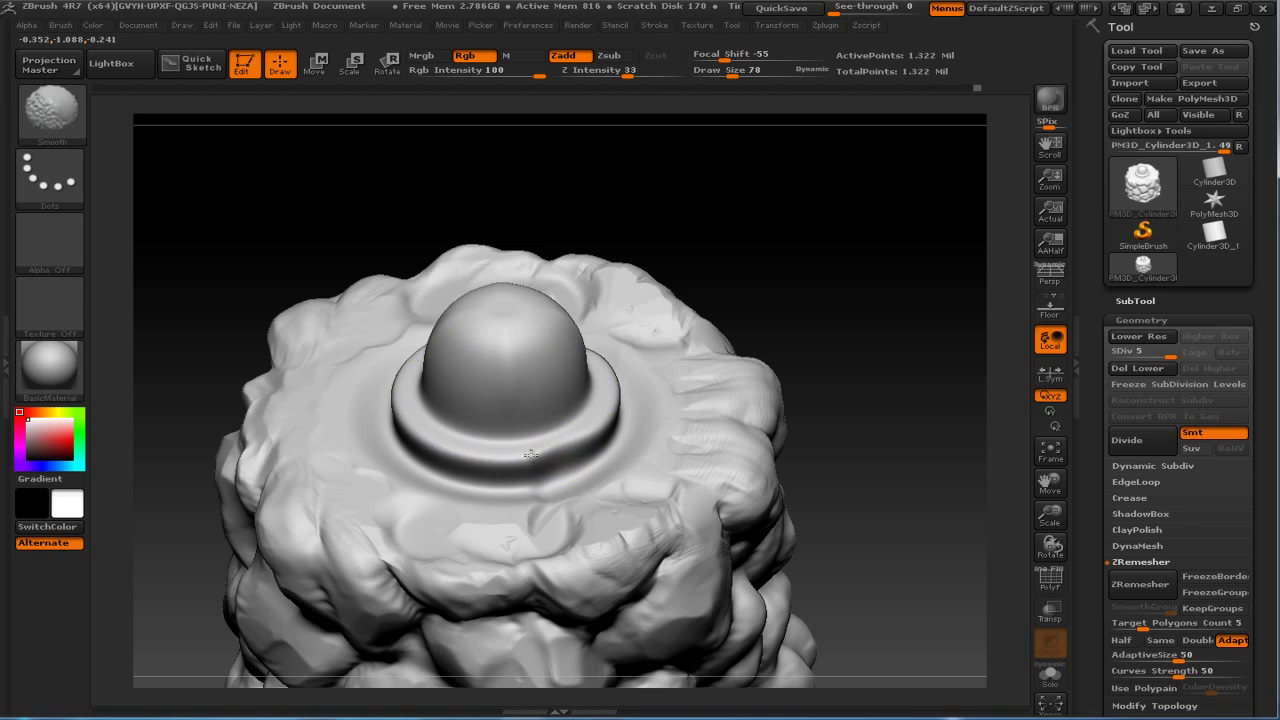
{"action": "mouse_move", "coordinate": [711, 266]}
{"action": "left_mouse_down"}
{"action": "mouse_move", "coordinate": [777, 192]}
{"action": "mouse_move", "coordinate": [794, 283]}
{"action": "left_mouse_up"}
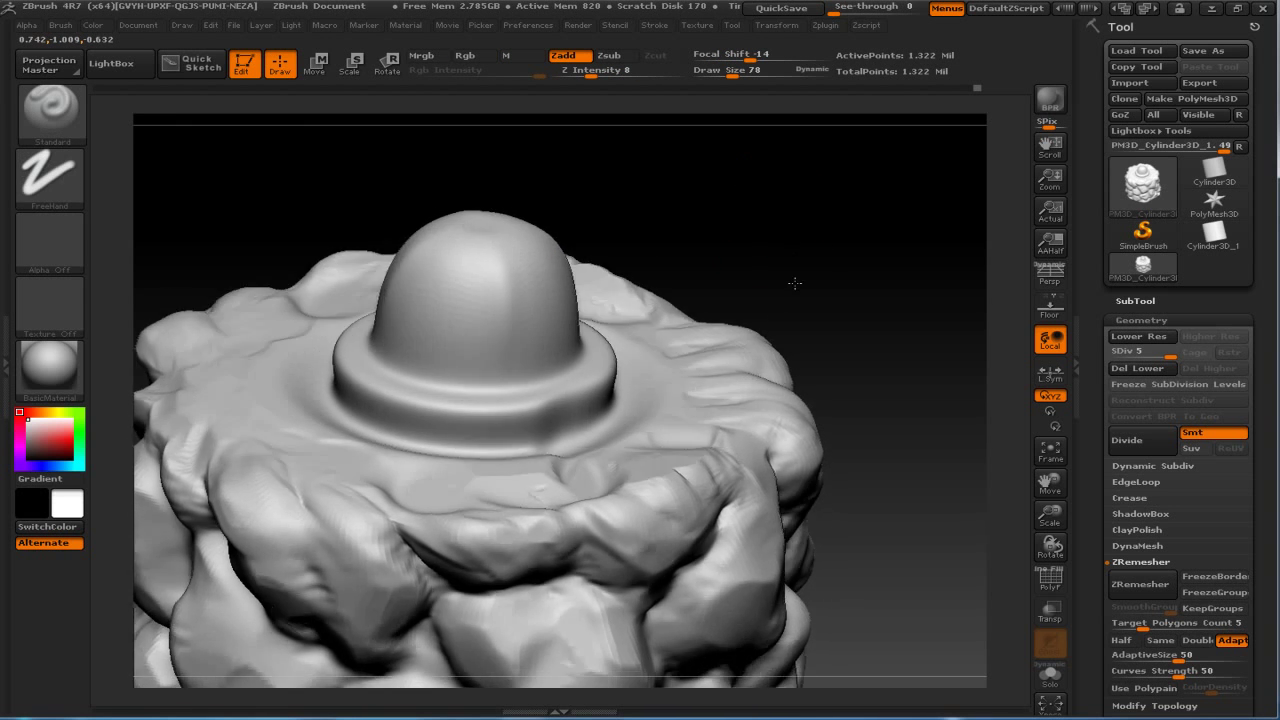
{"action": "left_click_drag", "start_coordinate": [600, 290], "coordinate": [509, 314], "text": "shift"}
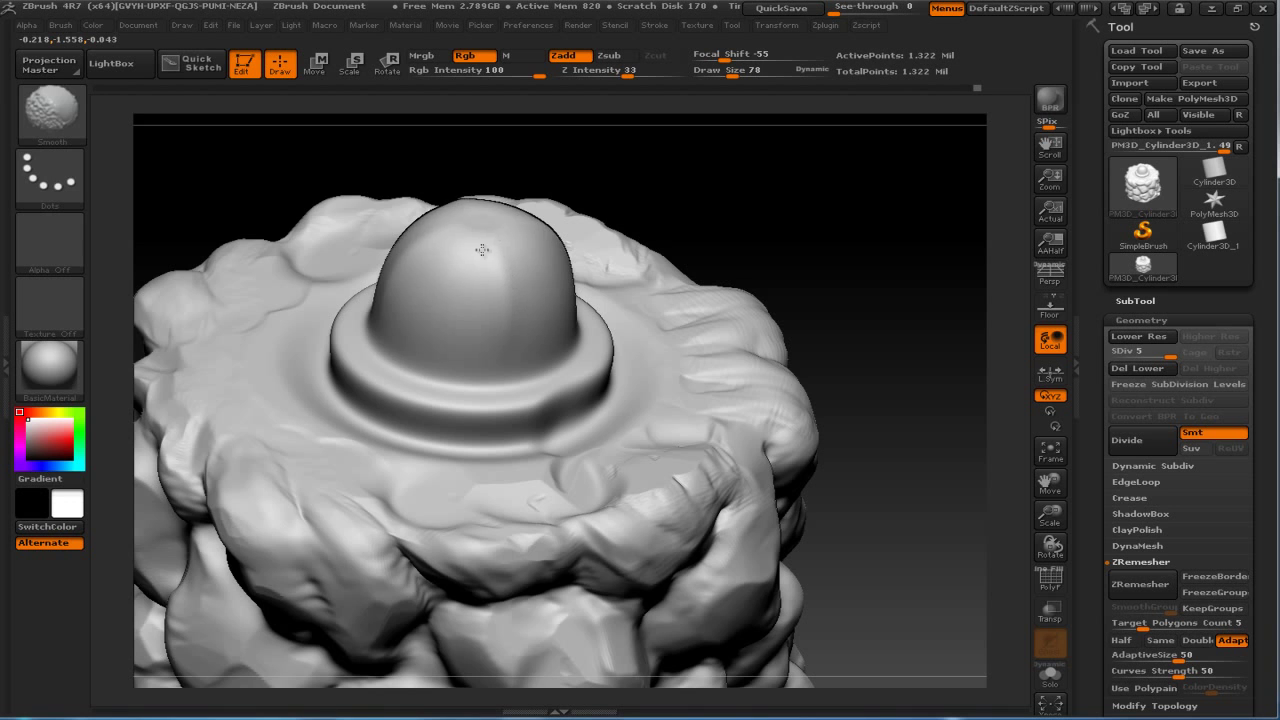
{"action": "mouse_move", "coordinate": [740, 186]}
{"action": "left_mouse_down", "text": "shift"}
{"action": "mouse_move", "coordinate": [846, 183]}
{"action": "mouse_move", "coordinate": [917, 211]}
{"action": "mouse_move", "coordinate": [860, 367]}
{"action": "left_mouse_up", "text": "shift"}
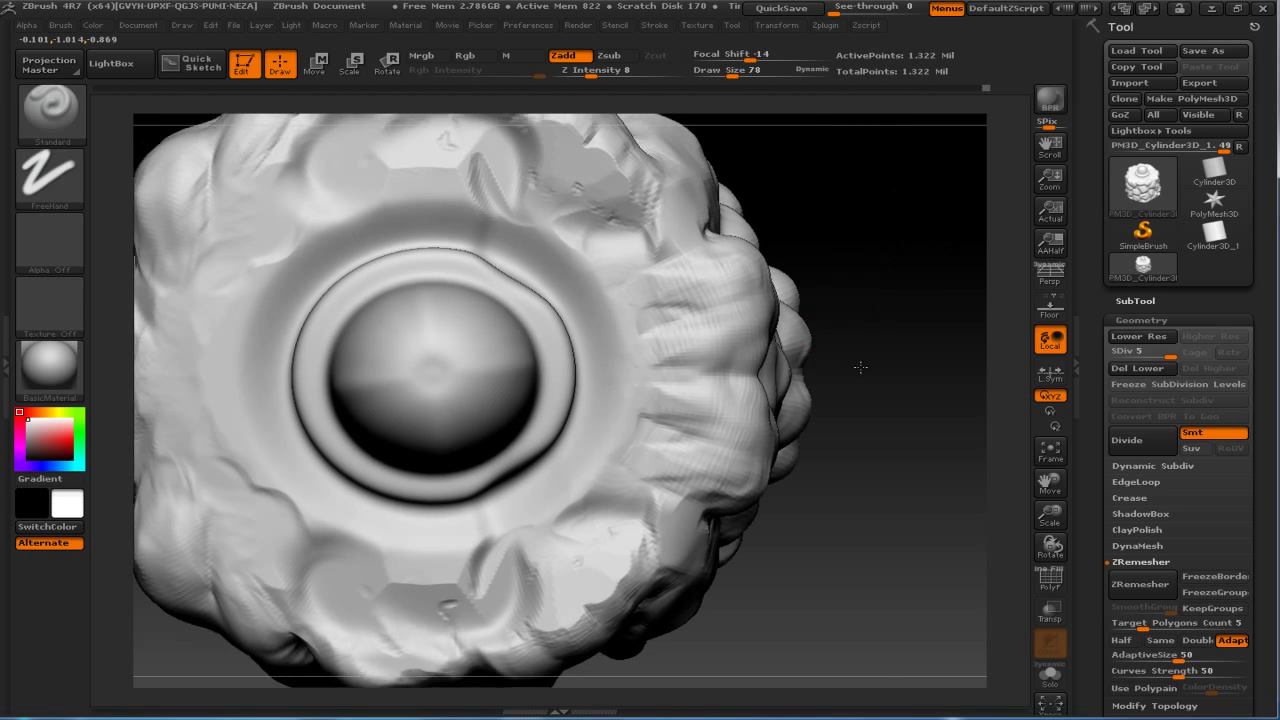
Check the wireframe, set SDiv to 4, and open Save As with PM3D_Cylinder3D_1.ztl.
{"action": "key", "text": "shift+f"}
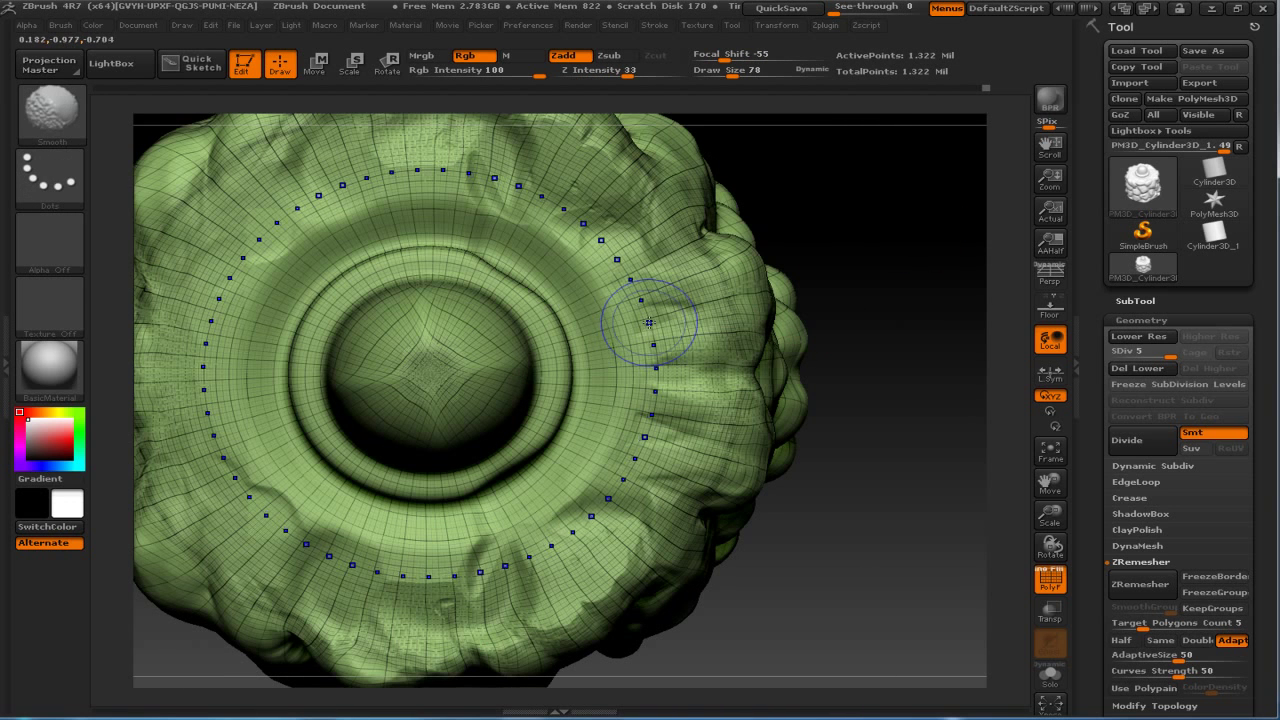
{"action": "key", "text": "shift+f"}
{"action": "mouse_move", "coordinate": [903, 408]}
{"action": "left_mouse_down", "text": "alt"}
{"action": "mouse_move", "coordinate": [887, 364]}
{"action": "mouse_move", "coordinate": [854, 346]}
{"action": "mouse_move", "coordinate": [863, 380]}
{"action": "mouse_move", "coordinate": [861, 261]}
{"action": "left_mouse_up", "text": "alt"}
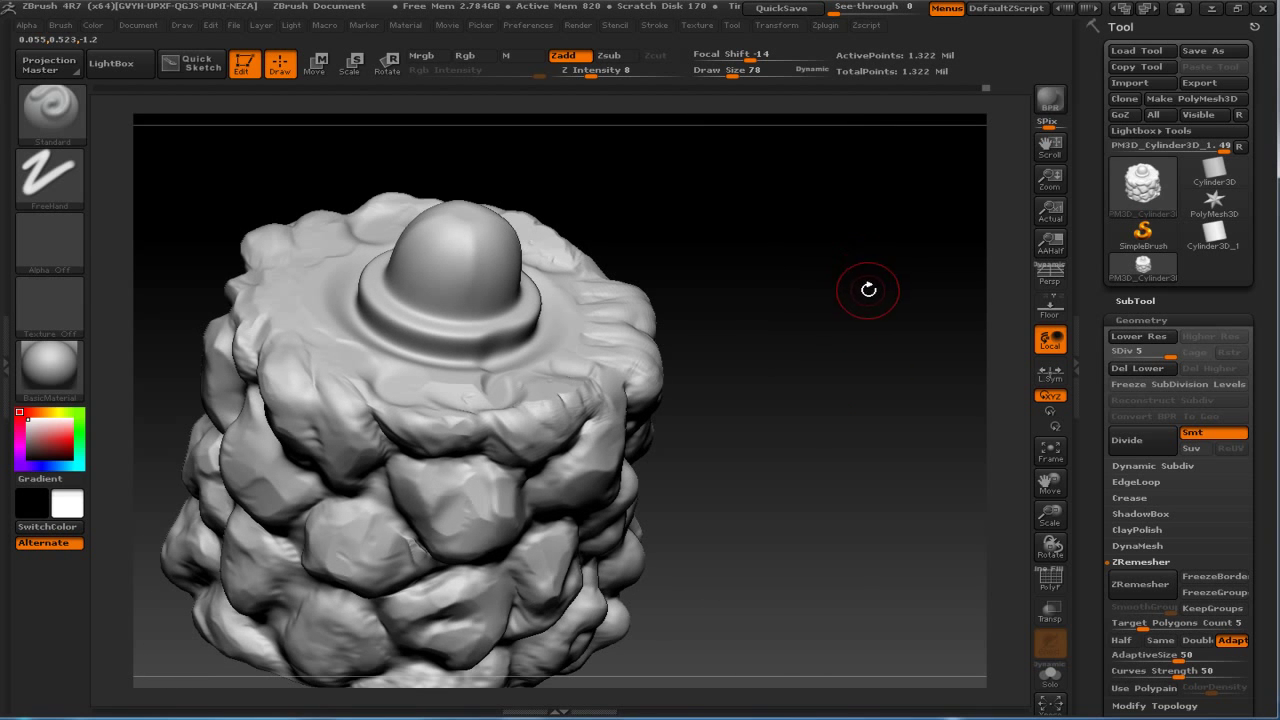
{"action": "mouse_move", "coordinate": [864, 309]}
{"action": "left_mouse_down"}
{"action": "mouse_move", "coordinate": [857, 320]}
{"action": "mouse_move", "coordinate": [892, 292]}
{"action": "left_mouse_up"}
{"action": "key", "text": "shift+f"}
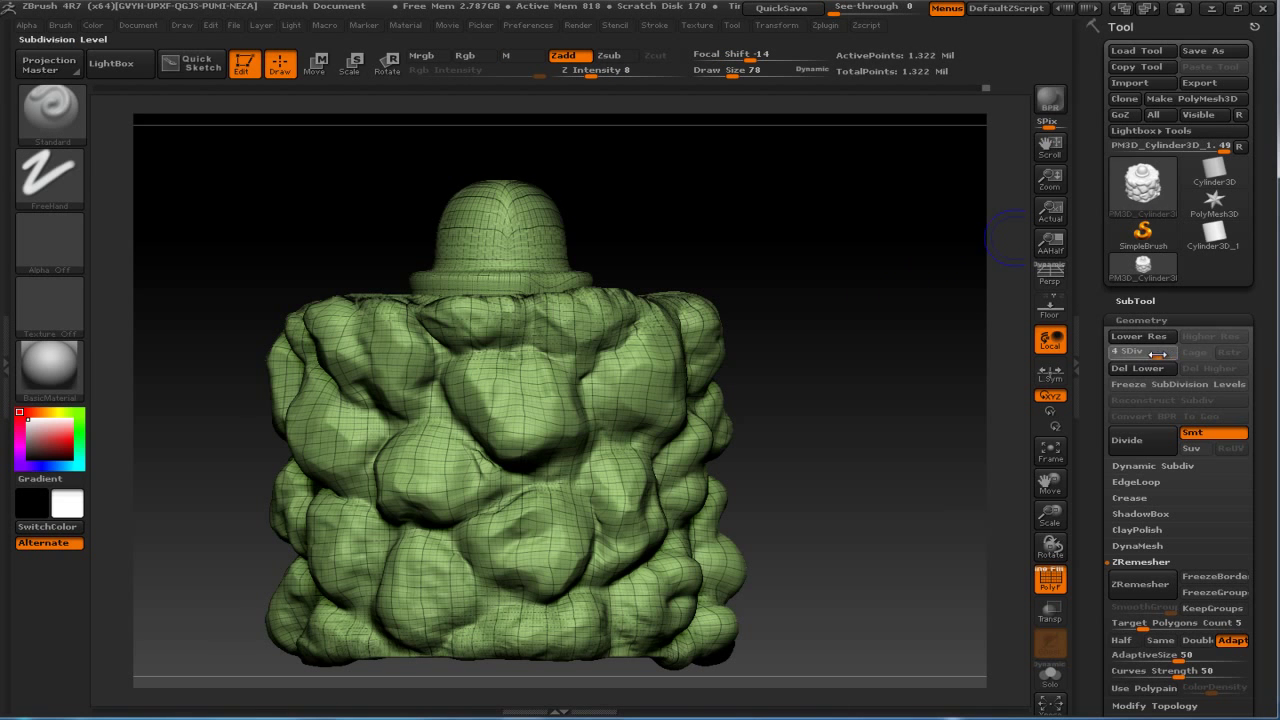
{"action": "left_click_drag", "start_coordinate": [1157, 354], "coordinate": [1152, 354]}
{"action": "key", "text": "shift+f"}
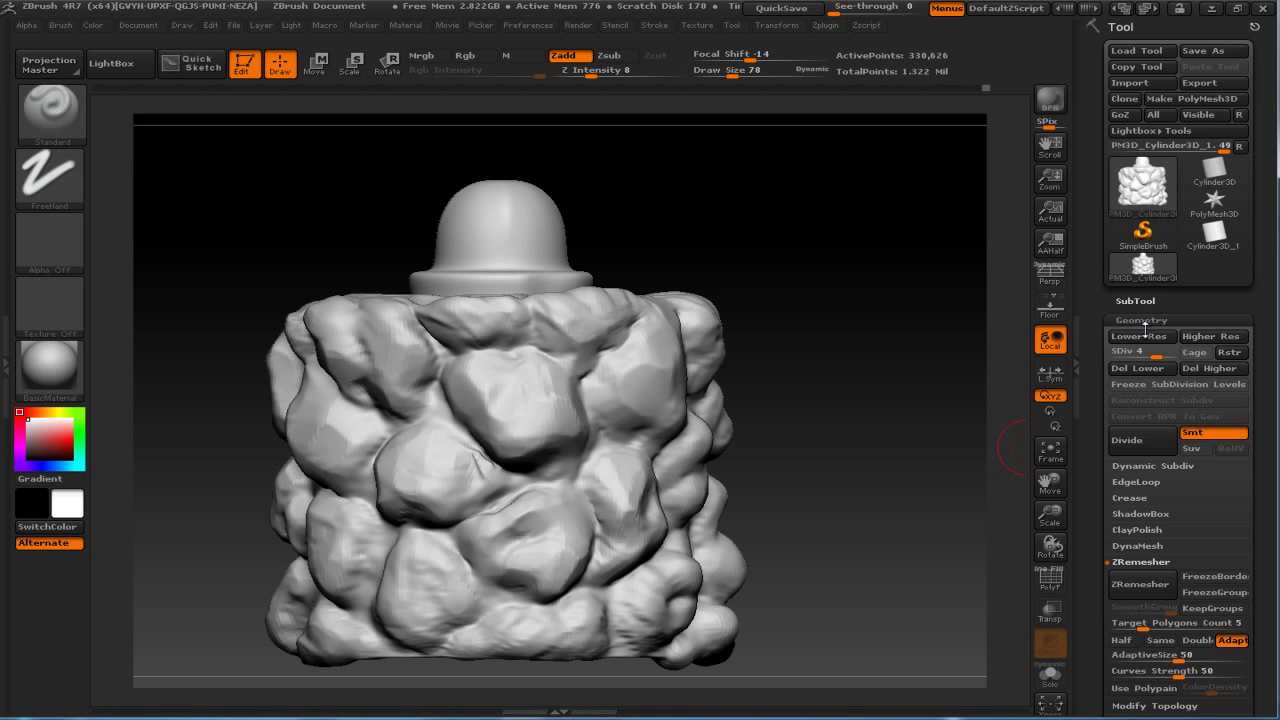
{"action": "left_click", "coordinate": [1202, 49]}
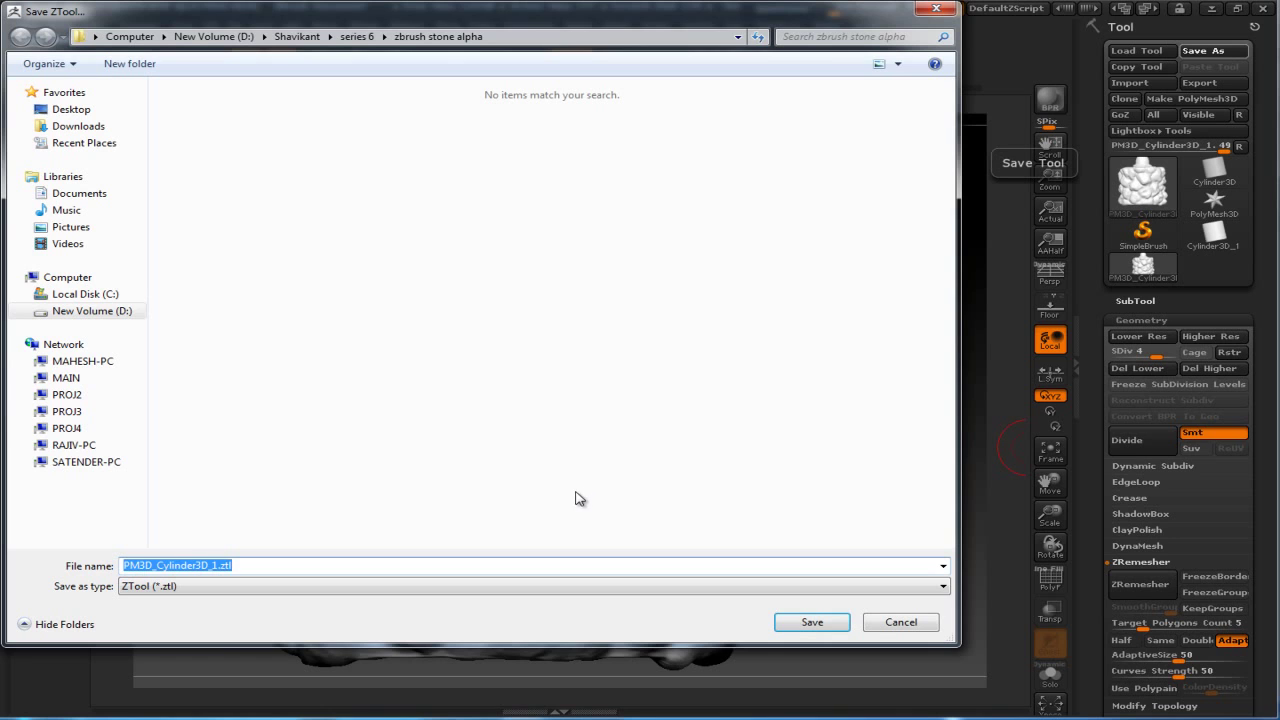
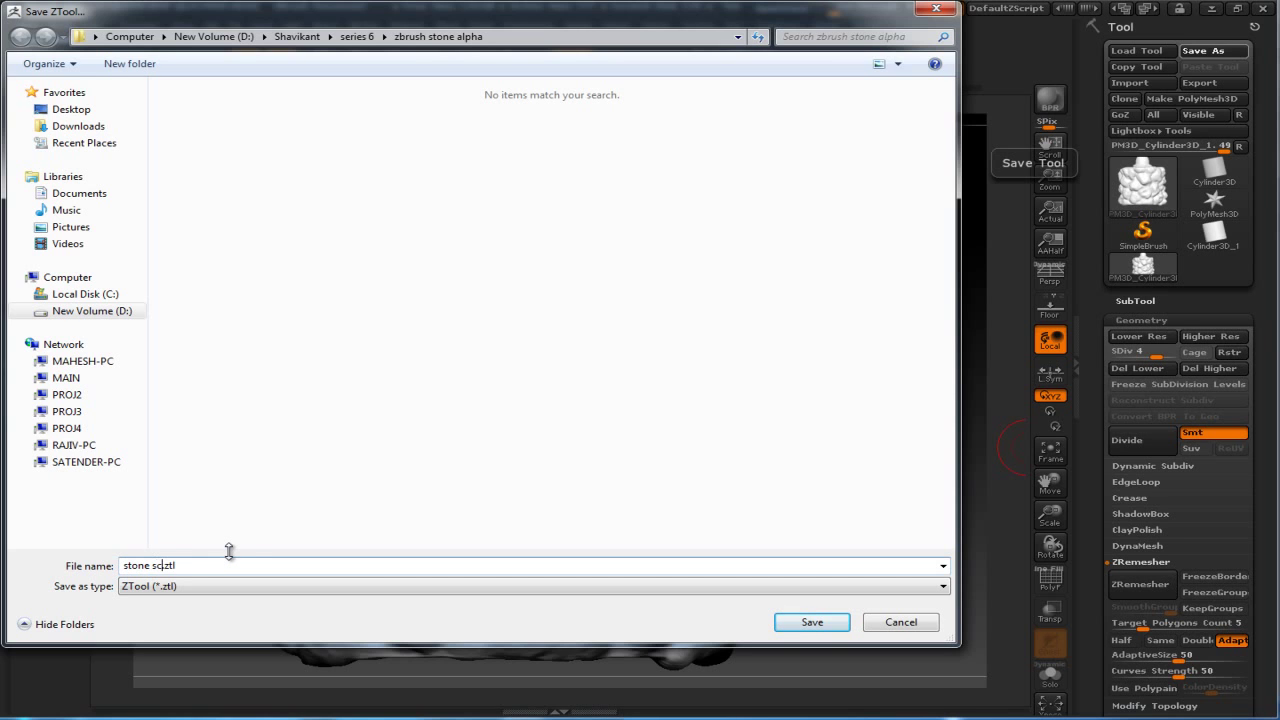
Save the model as stone sculpting.ztl, then try ZRemesher, which crashes ZBrush.
{"action": "key", "text": "Return"}
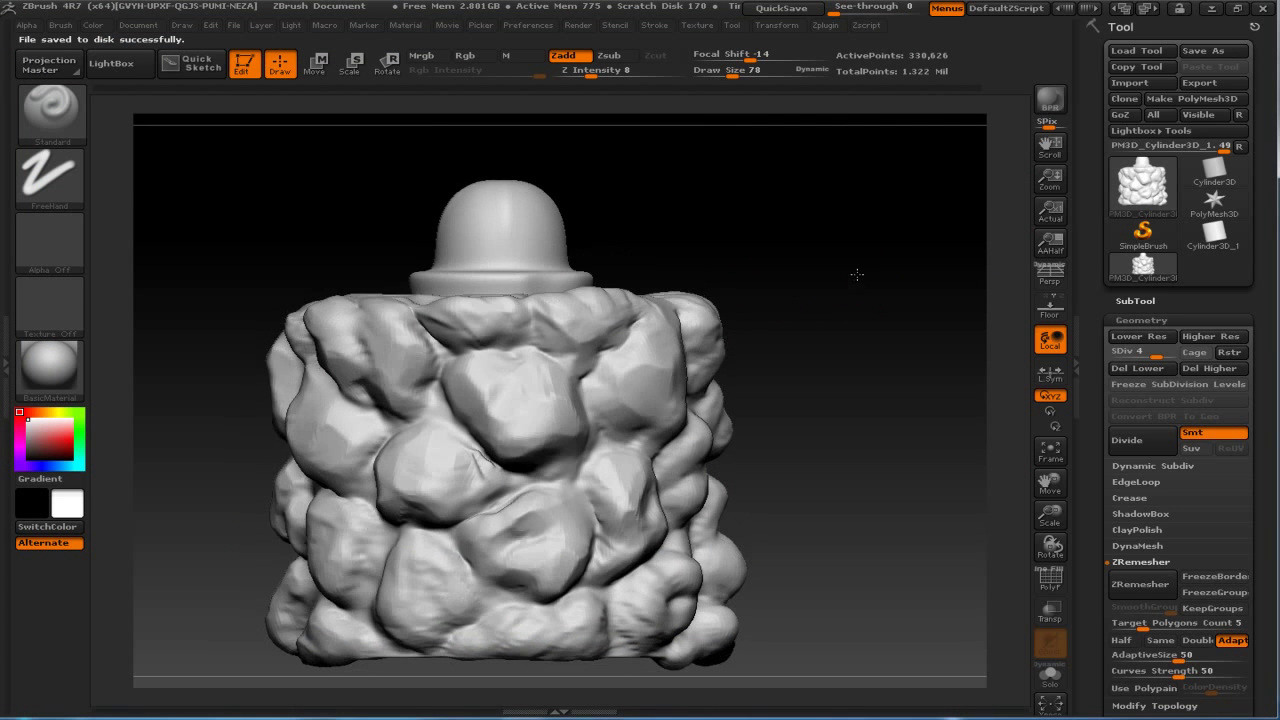
{"action": "left_click_drag", "start_coordinate": [824, 227], "coordinate": [831, 266]}
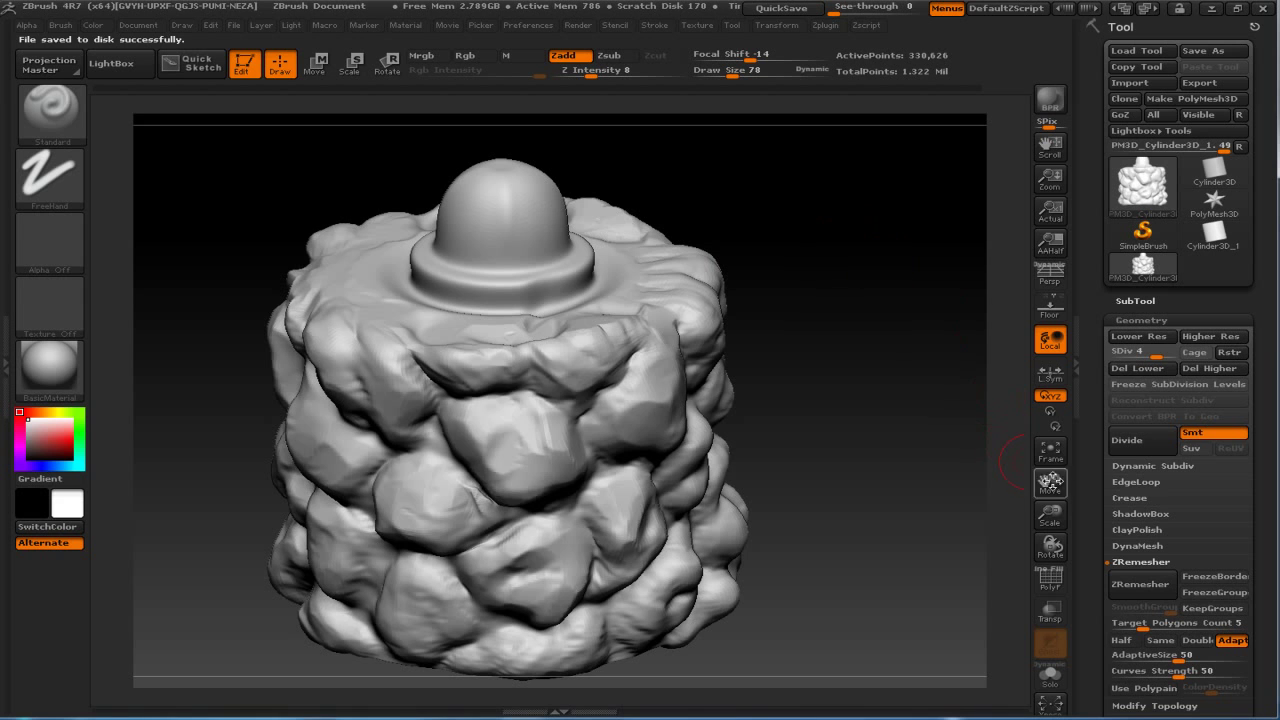
{"action": "left_click", "coordinate": [1141, 590]}
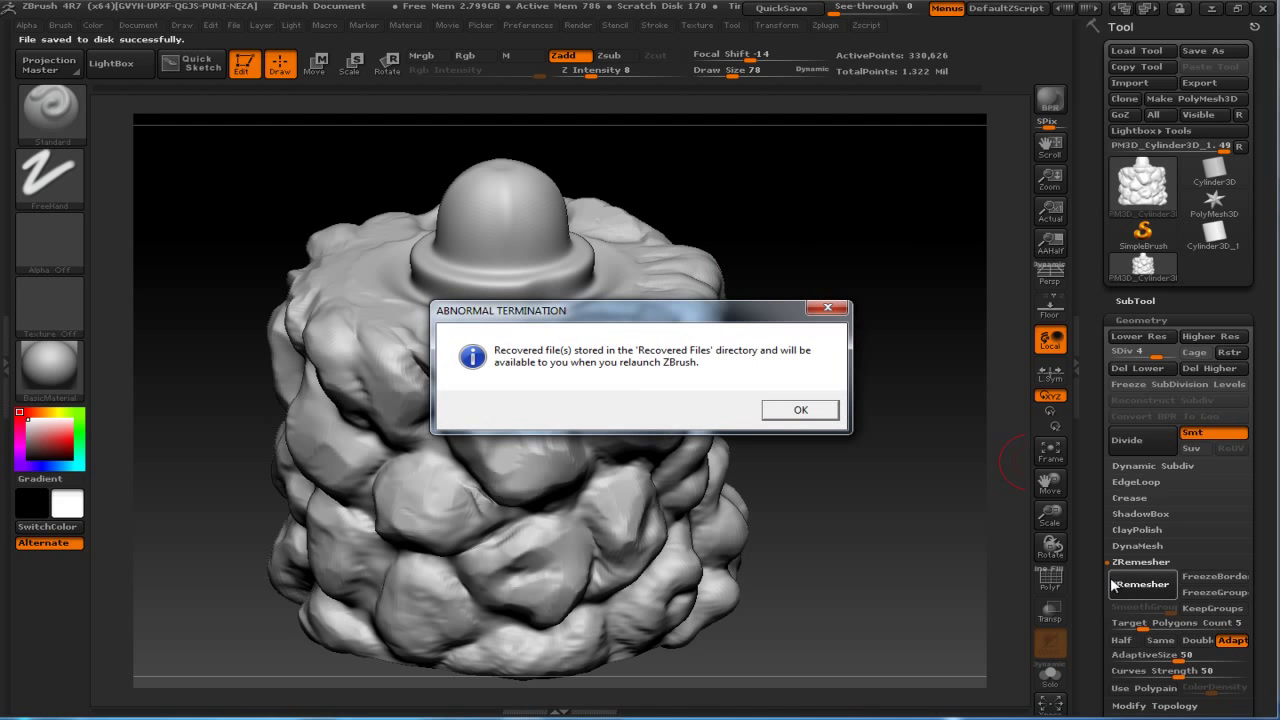
{"action": "key", "text": "alt+Tab"}
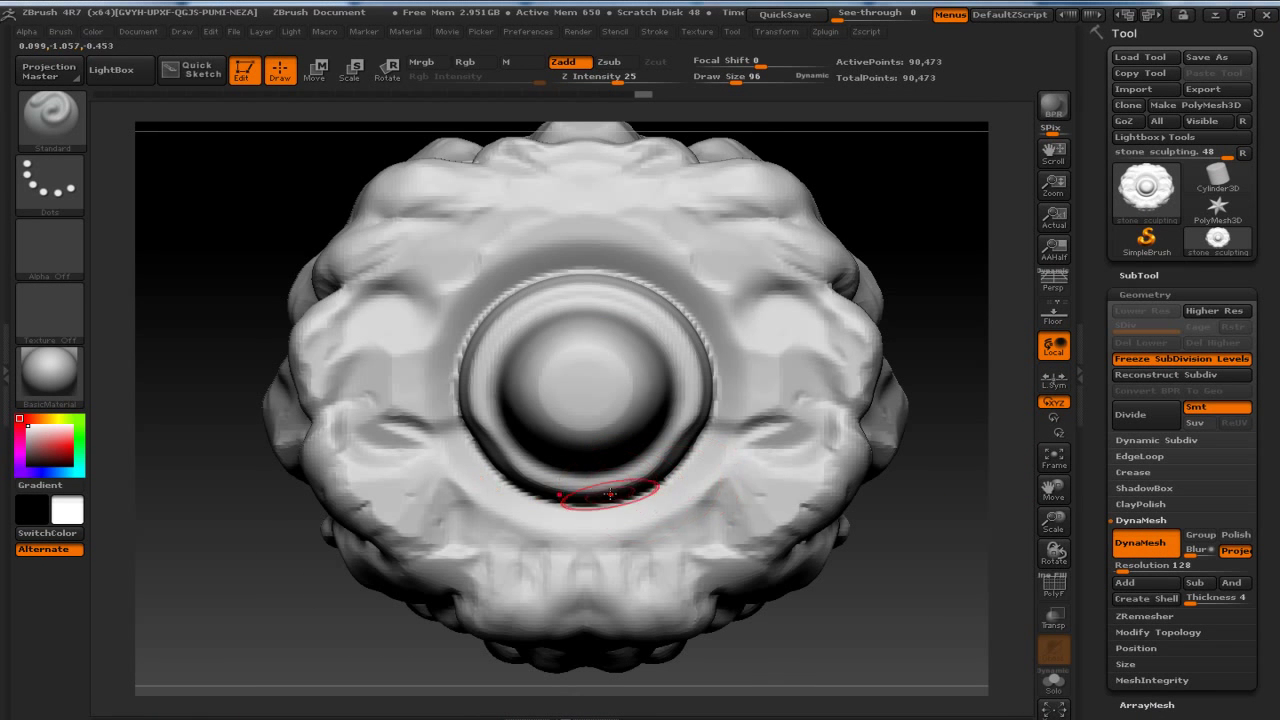
With a larger Move brush, pull the ring's lower rim out into a pointed teardrop spout.
{"action": "key", "text": "bracketright"}
{"action": "key", "text": "bracketright"}
{"action": "key", "text": "bracketright"}
{"action": "key", "text": "bracketright"}
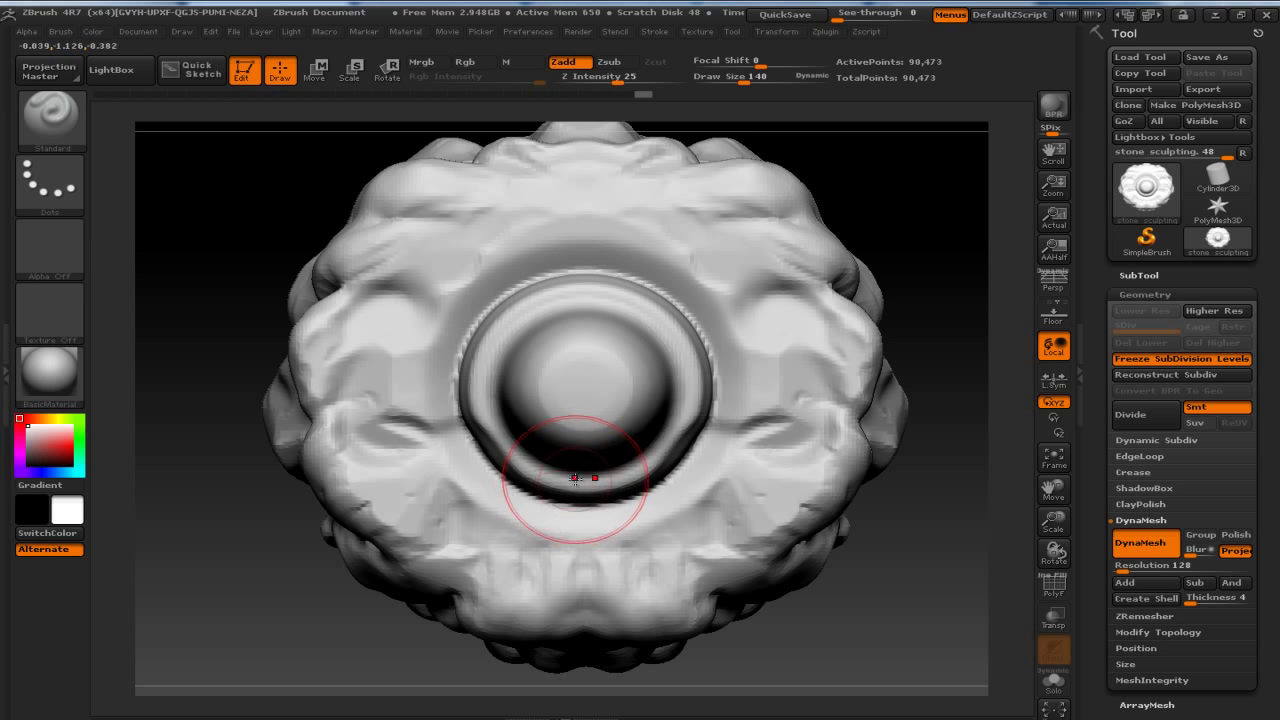
{"action": "key", "text": "b"}
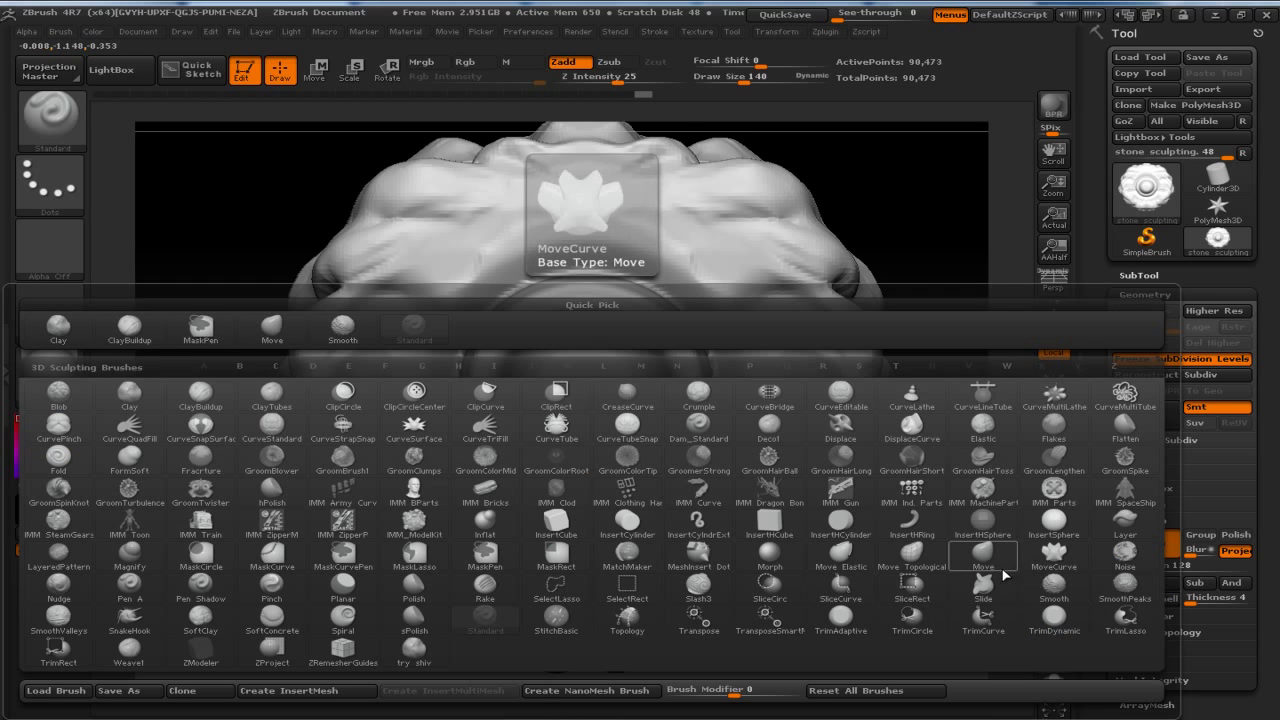
{"action": "left_click", "coordinate": [983, 556]}
{"action": "left_click_drag", "start_coordinate": [580, 487], "coordinate": [561, 575]}
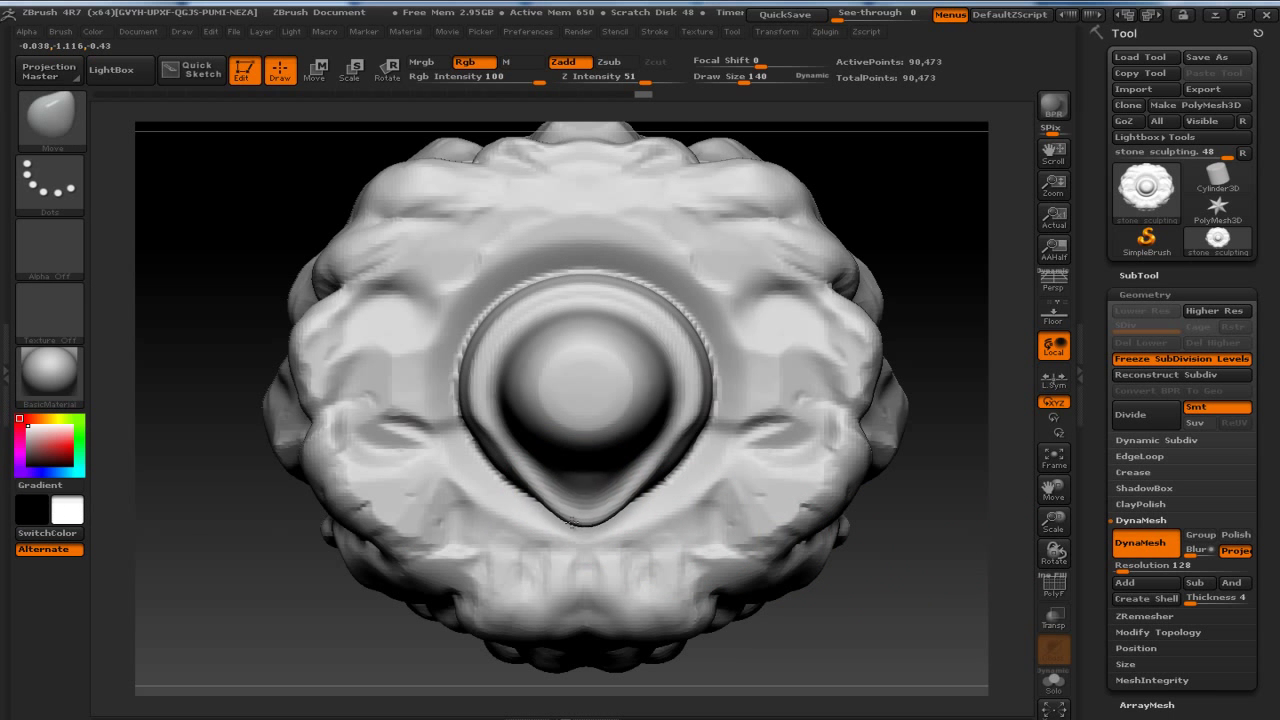
{"action": "left_click_drag", "start_coordinate": [561, 575], "coordinate": [538, 551]}
{"action": "left_click_drag", "start_coordinate": [529, 500], "coordinate": [486, 457]}
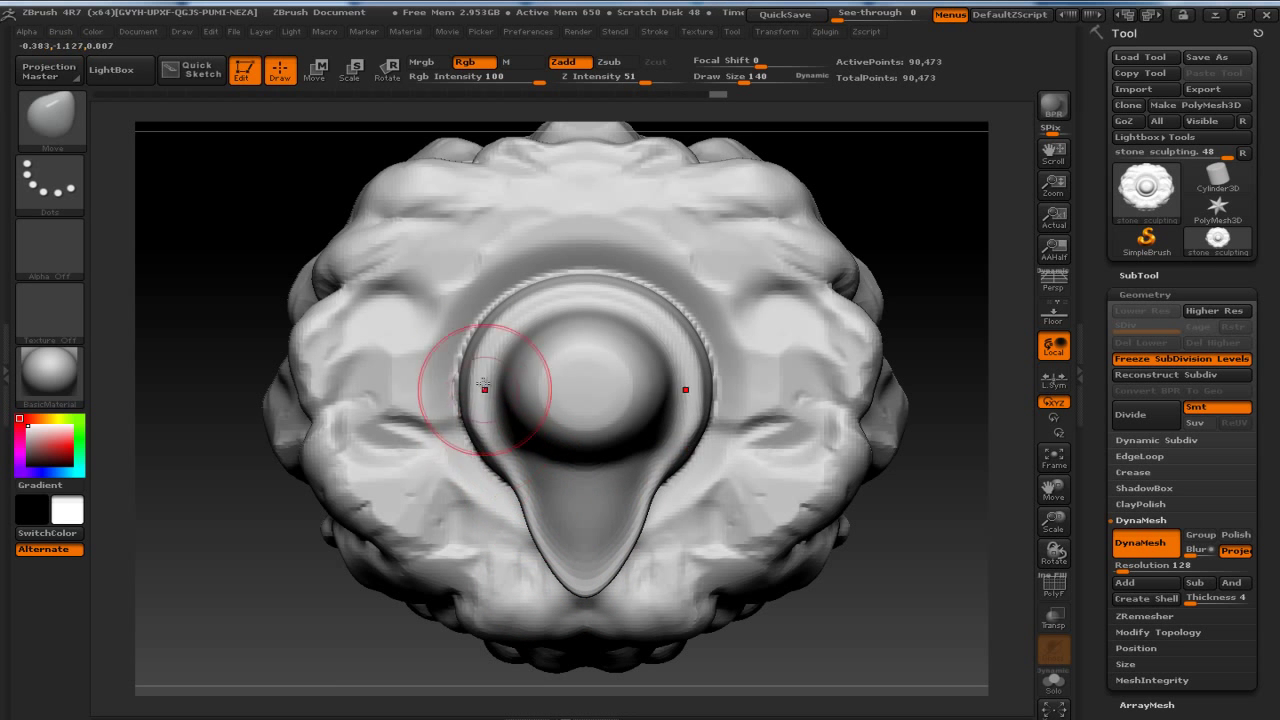
{"action": "mouse_move", "coordinate": [914, 457]}
{"action": "left_mouse_down"}
{"action": "mouse_move", "coordinate": [941, 381]}
{"action": "mouse_move", "coordinate": [937, 323]}
{"action": "mouse_move", "coordinate": [969, 337]}
{"action": "mouse_move", "coordinate": [909, 391]}
{"action": "mouse_move", "coordinate": [786, 417]}
{"action": "left_mouse_up"}
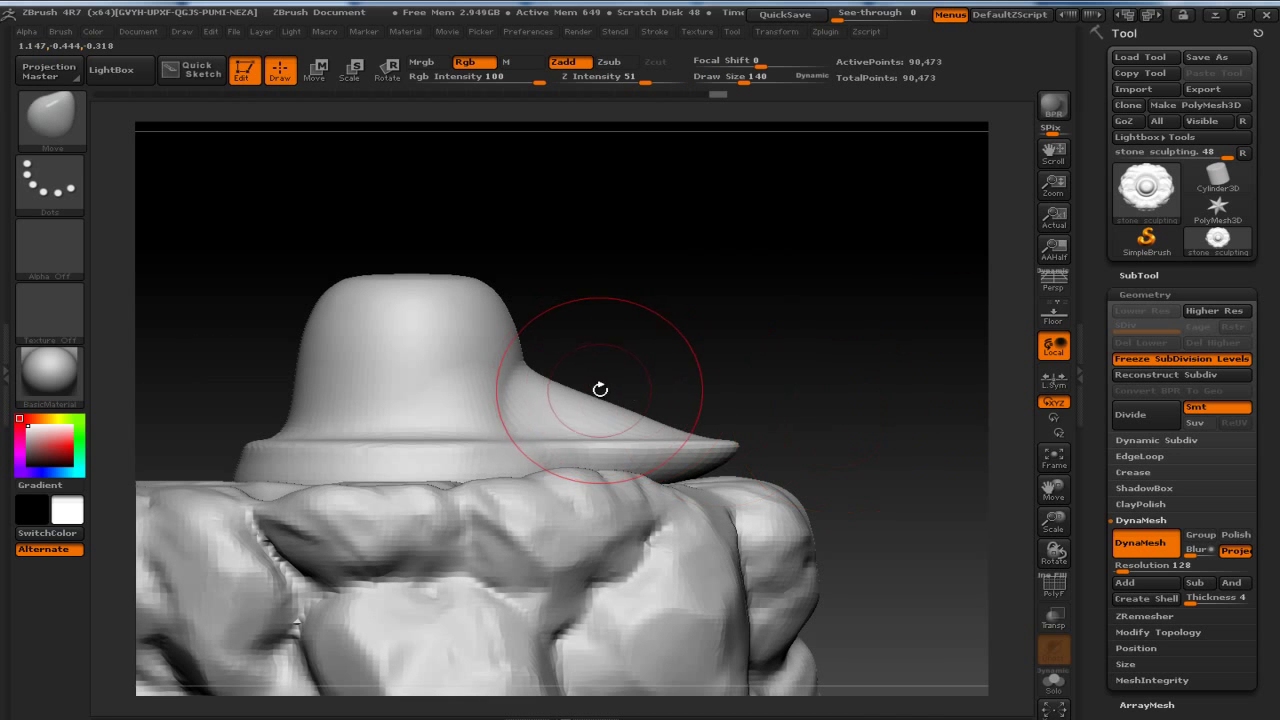
With a smaller brush, press the spout's brim edge down and check it from above.
{"action": "key", "text": "bracketleft"}
{"action": "mouse_move", "coordinate": [576, 400]}
{"action": "left_mouse_down"}
{"action": "mouse_move", "coordinate": [574, 423]}
{"action": "mouse_move", "coordinate": [560, 418]}
{"action": "mouse_move", "coordinate": [619, 424]}
{"action": "left_mouse_up"}
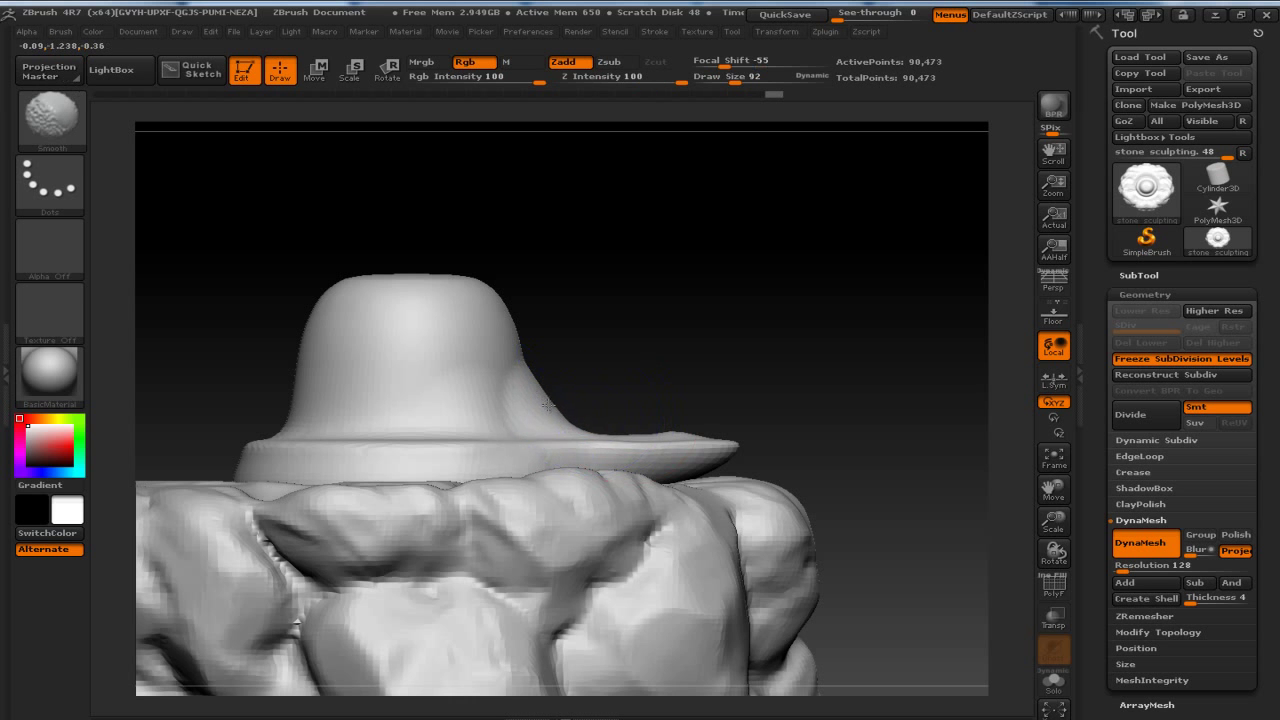
{"action": "left_click_drag", "start_coordinate": [671, 329], "coordinate": [622, 386]}
{"action": "mouse_move", "coordinate": [923, 217]}
{"action": "left_mouse_down"}
{"action": "mouse_move", "coordinate": [943, 220]}
{"action": "mouse_move", "coordinate": [894, 252]}
{"action": "left_mouse_up"}
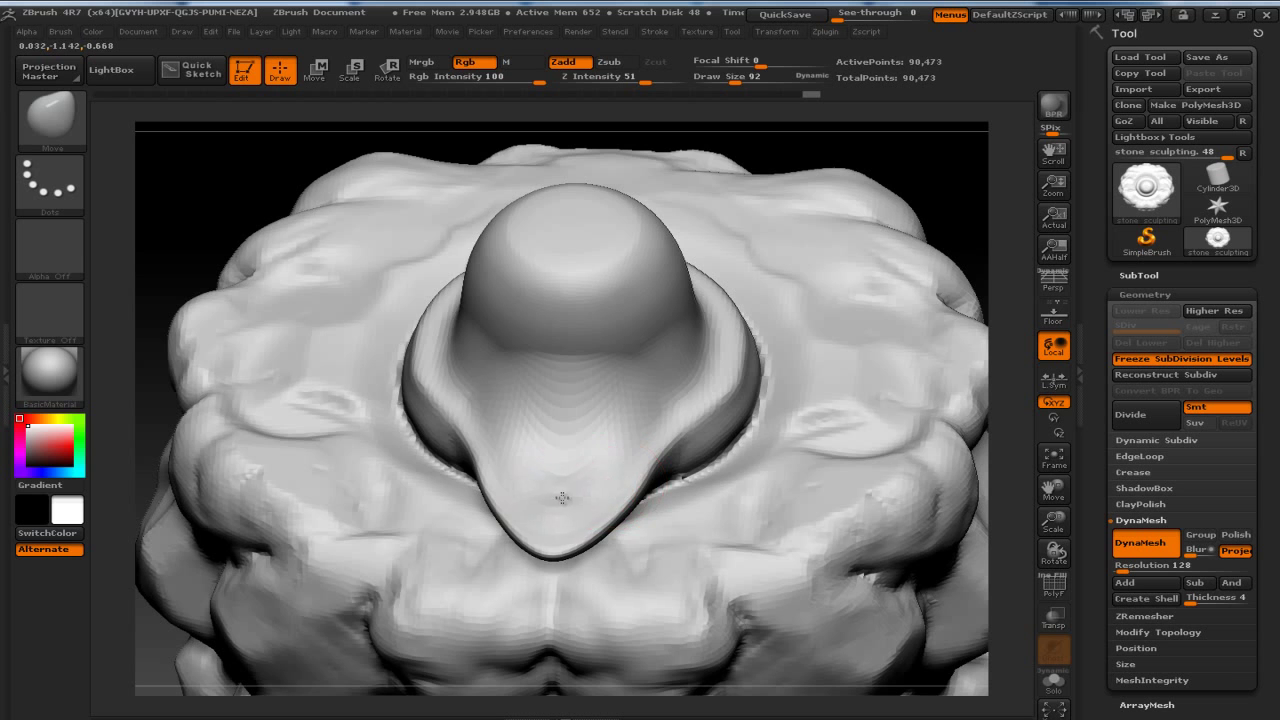
{"action": "left_click_drag", "start_coordinate": [929, 206], "coordinate": [940, 199]}
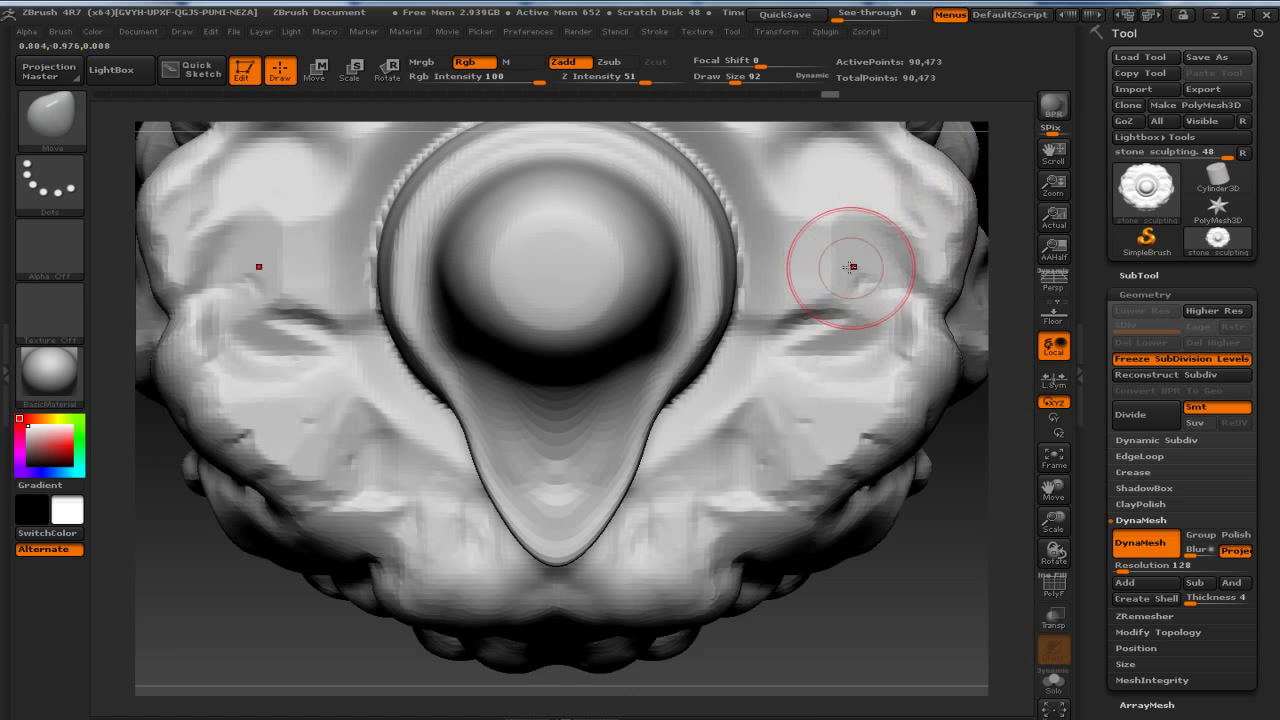
Turn on radial symmetry and fill in the trench around the central dome.
{"action": "left_click", "coordinate": [780, 32]}
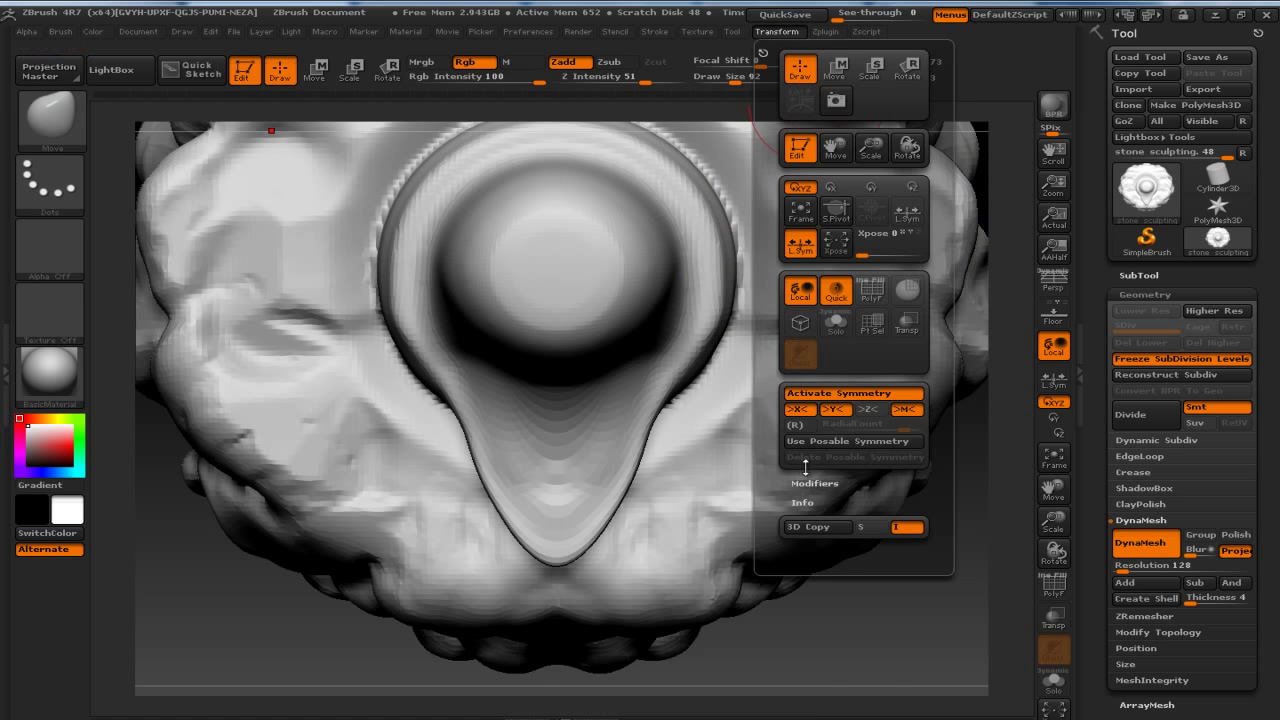
{"action": "left_click", "coordinate": [795, 425]}
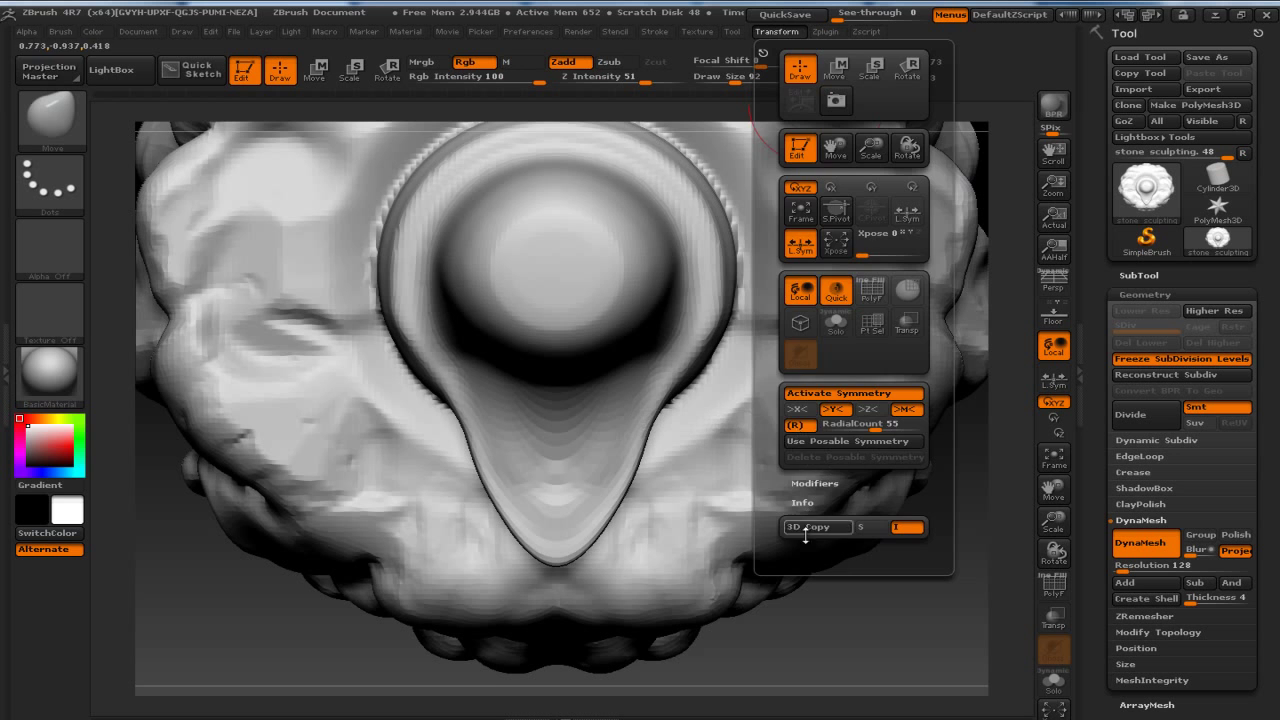
{"action": "left_click_drag", "start_coordinate": [588, 395], "coordinate": [600, 400]}
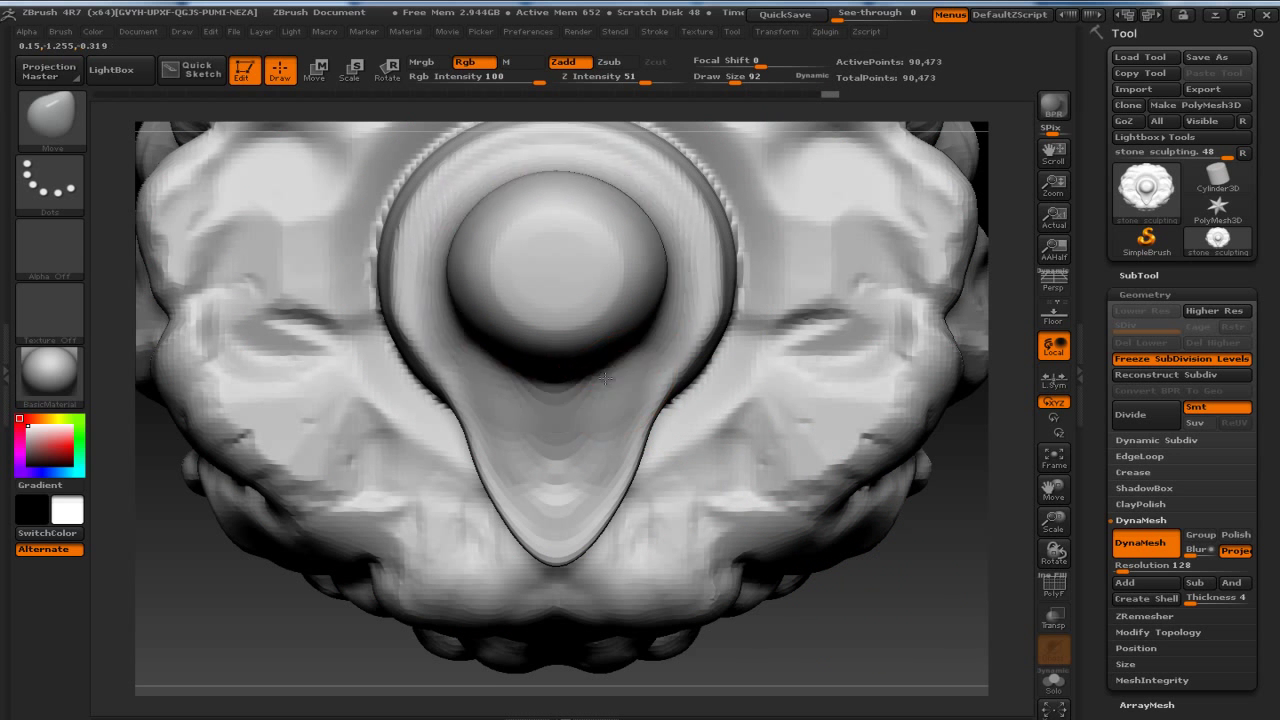
{"action": "left_click_drag", "start_coordinate": [885, 530], "coordinate": [886, 423]}
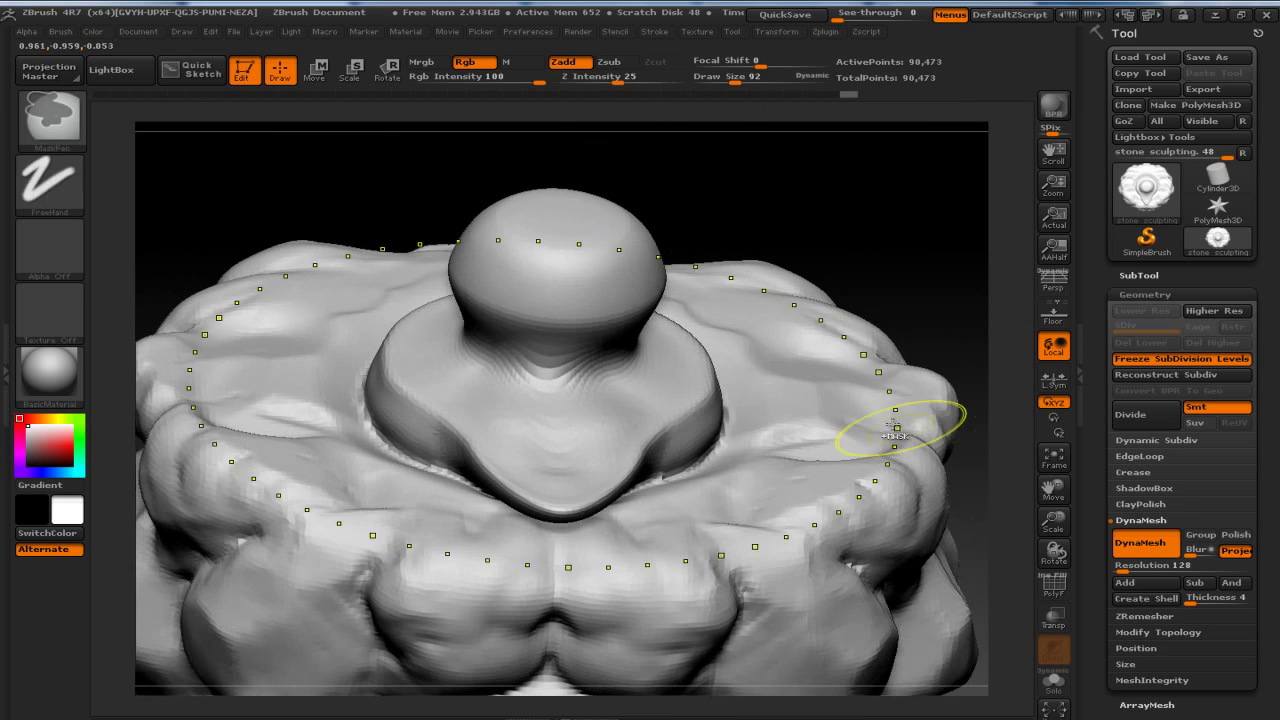
Switch to a much smaller Standard brush and sculpt the front crease, ring and spout.
{"action": "key", "text": "b"}
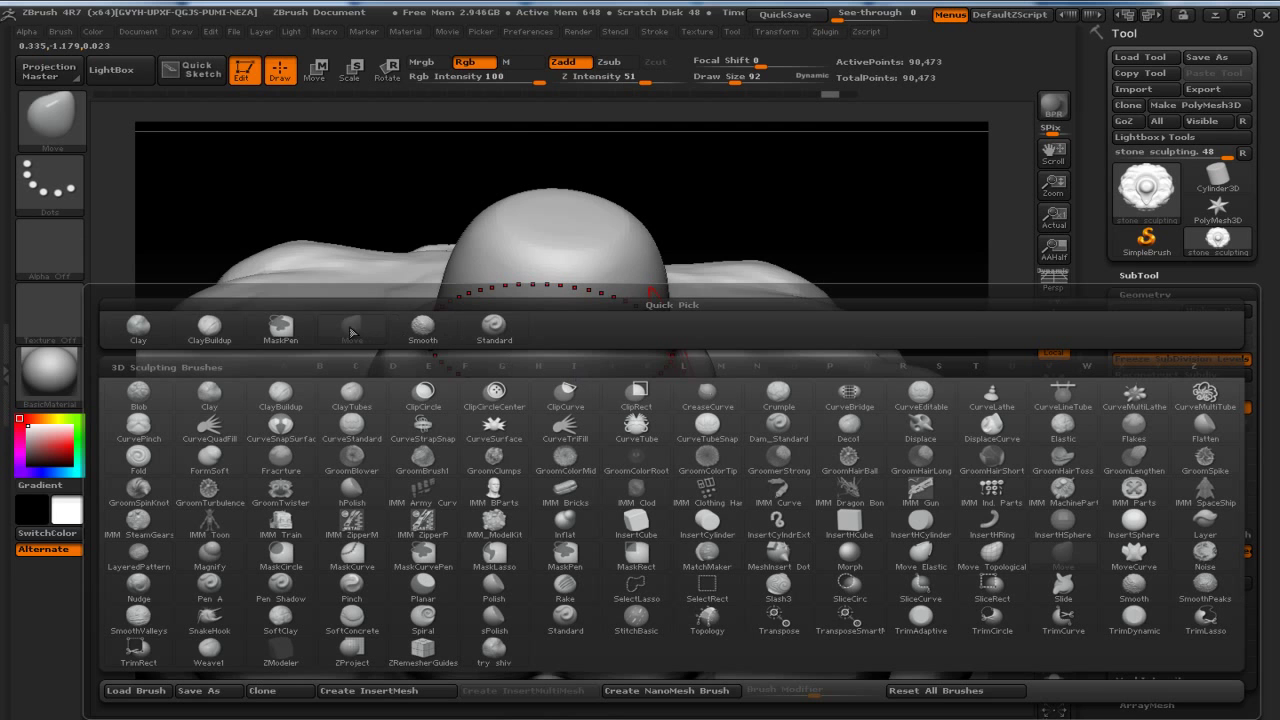
{"action": "left_click", "coordinate": [493, 325]}
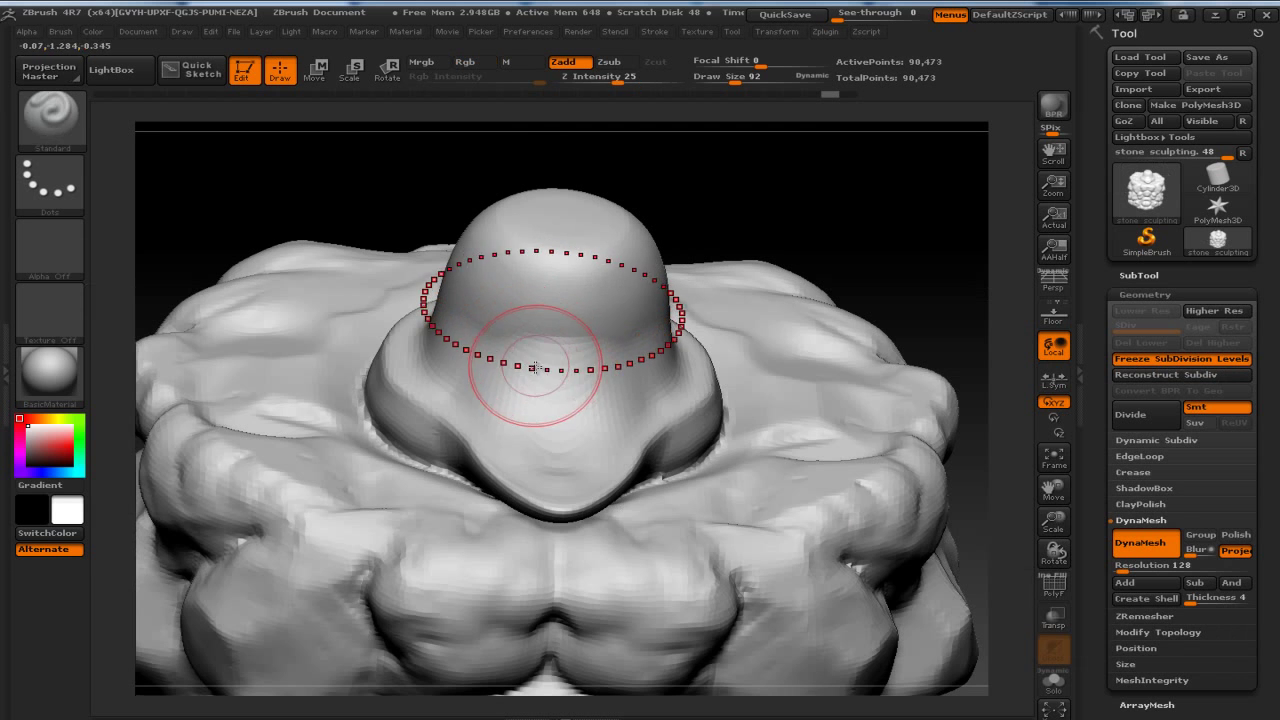
{"action": "key", "text": "bracketleft"}
{"action": "key", "text": "bracketleft"}
{"action": "key", "text": "bracketleft"}
{"action": "key", "text": "bracketleft"}
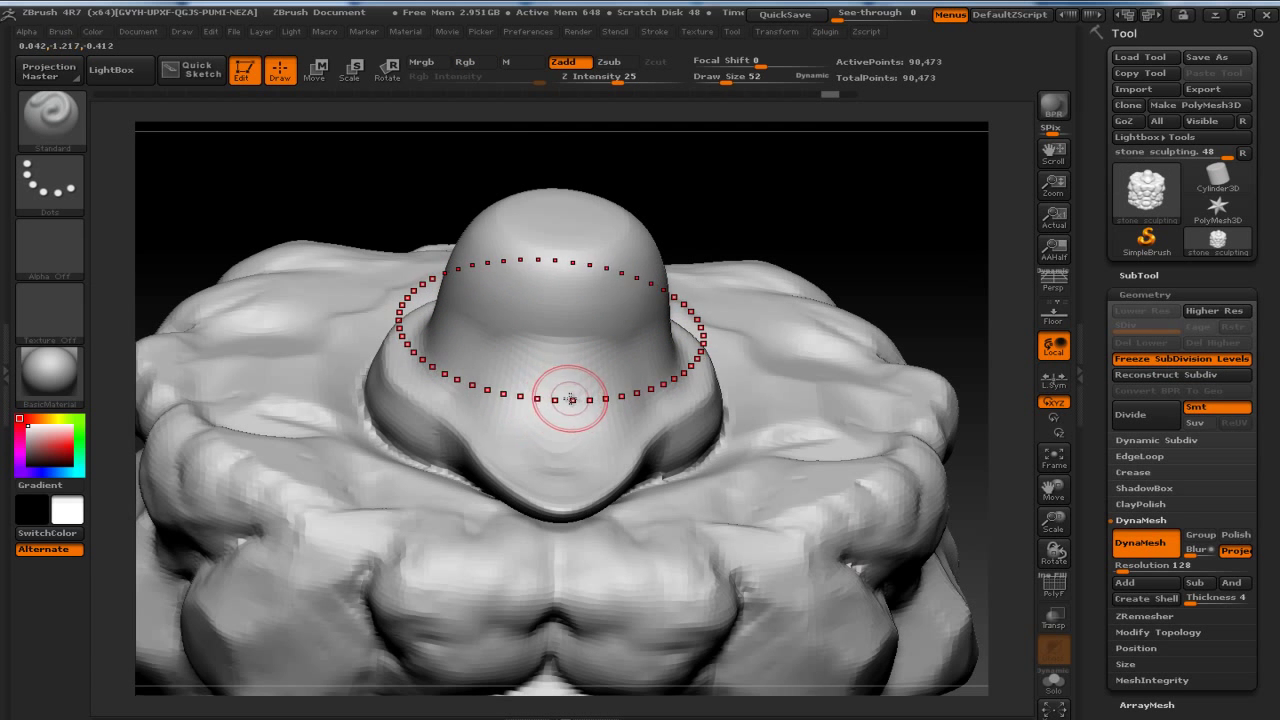
{"action": "key", "text": "bracketleft"}
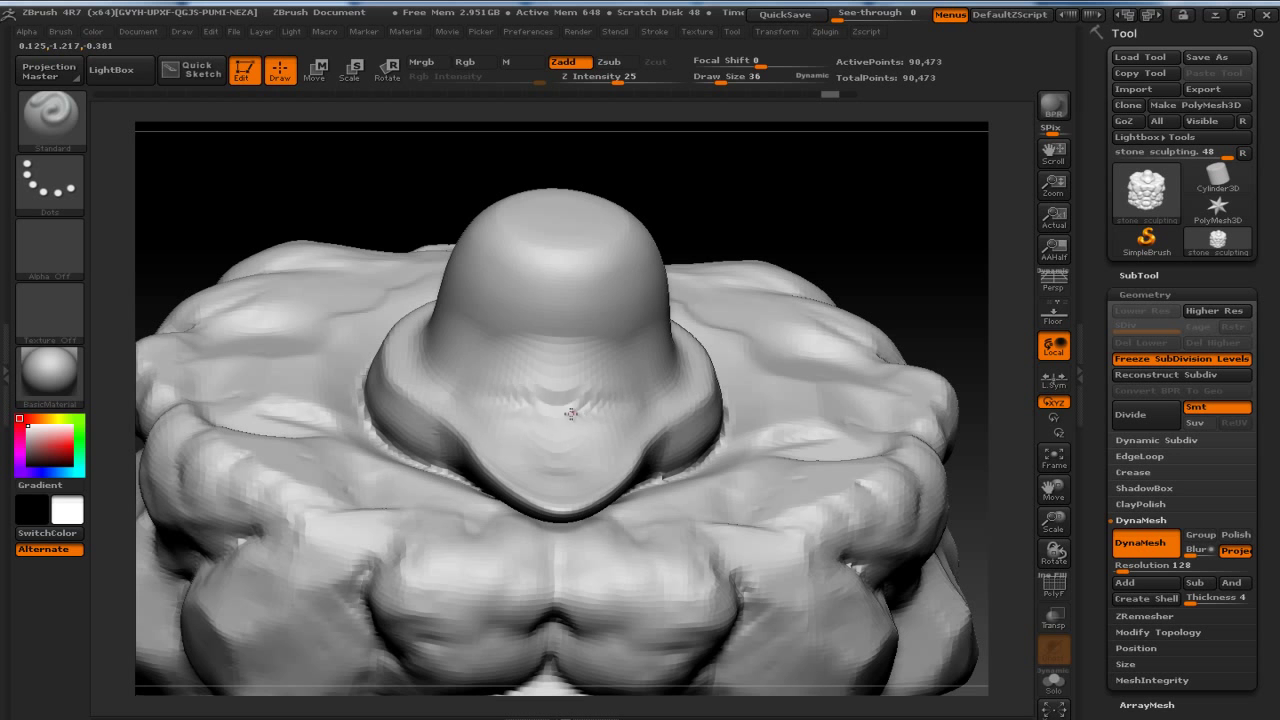
{"action": "left_click_drag", "start_coordinate": [500, 392], "coordinate": [525, 420]}
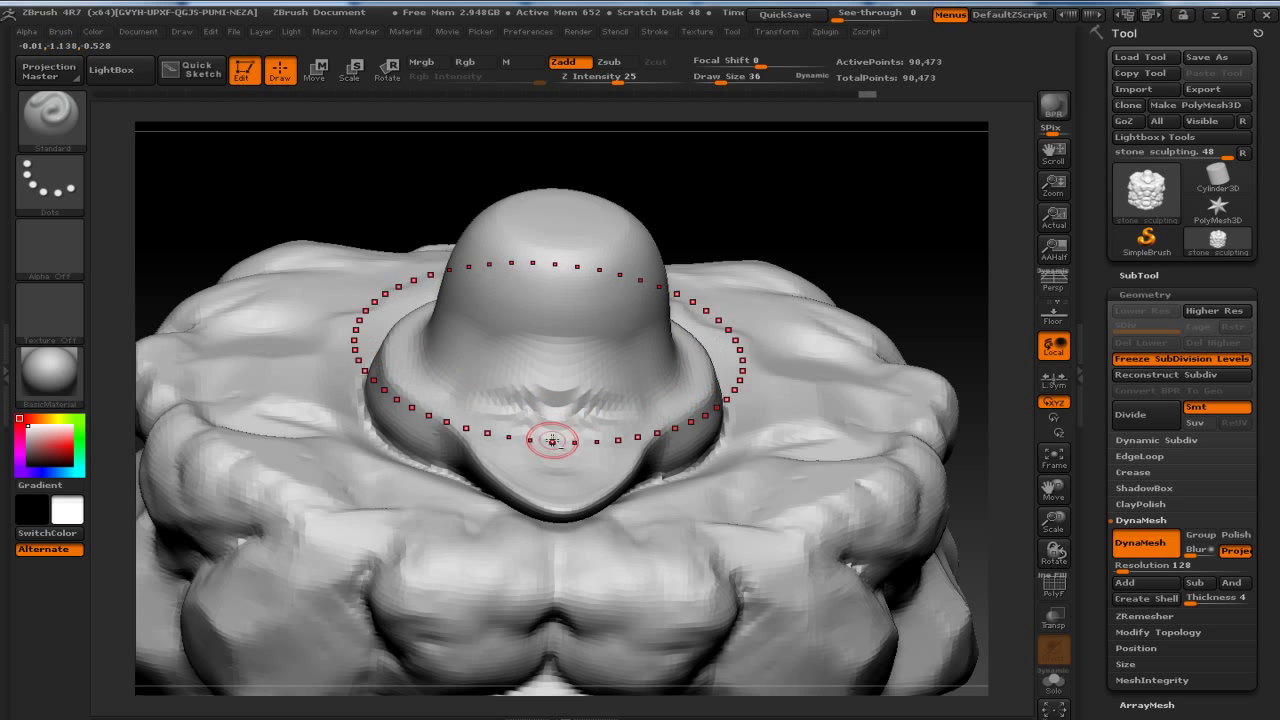
{"action": "mouse_move", "coordinate": [714, 277]}
{"action": "left_mouse_down", "text": "shift"}
{"action": "mouse_move", "coordinate": [925, 546]}
{"action": "mouse_move", "coordinate": [737, 349]}
{"action": "left_mouse_up", "text": "shift"}
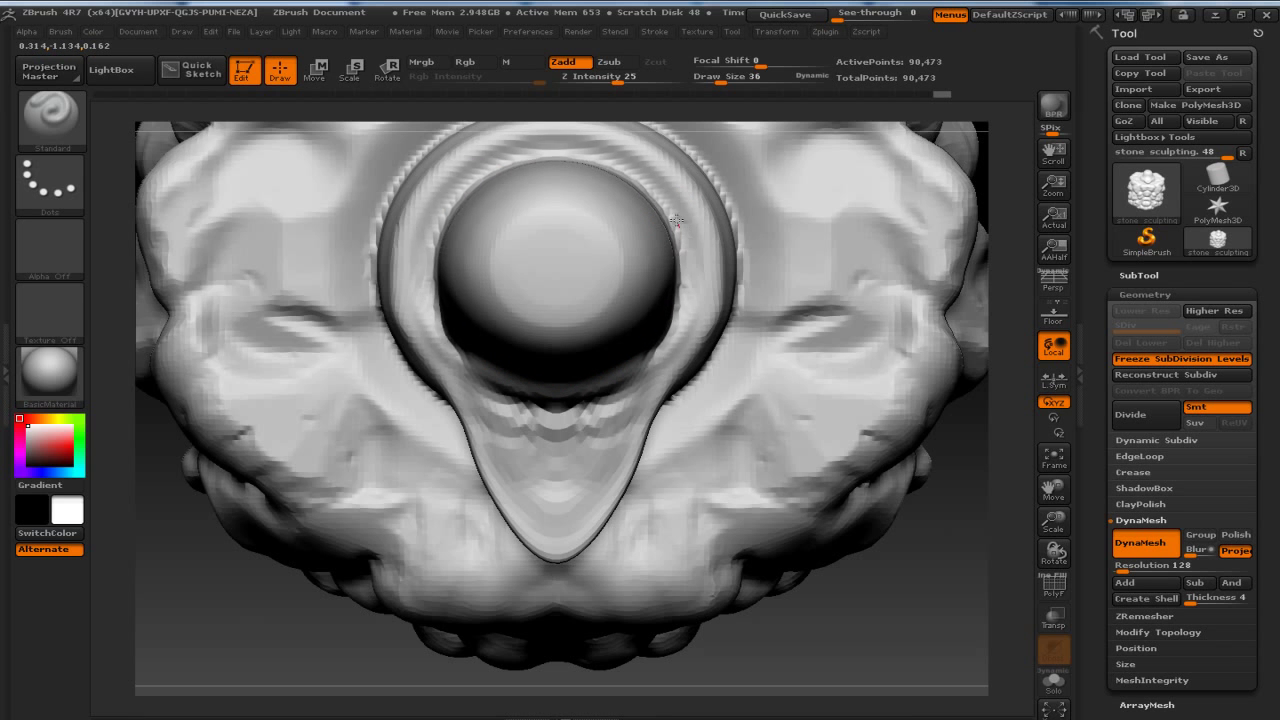
{"action": "left_click_drag", "start_coordinate": [679, 206], "coordinate": [570, 420]}
{"action": "mouse_move", "coordinate": [829, 508]}
{"action": "left_mouse_down"}
{"action": "mouse_move", "coordinate": [928, 494]}
{"action": "mouse_move", "coordinate": [988, 349]}
{"action": "mouse_move", "coordinate": [974, 194]}
{"action": "mouse_move", "coordinate": [891, 186]}
{"action": "mouse_move", "coordinate": [920, 200]}
{"action": "mouse_move", "coordinate": [871, 229]}
{"action": "mouse_move", "coordinate": [905, 226]}
{"action": "left_mouse_up"}
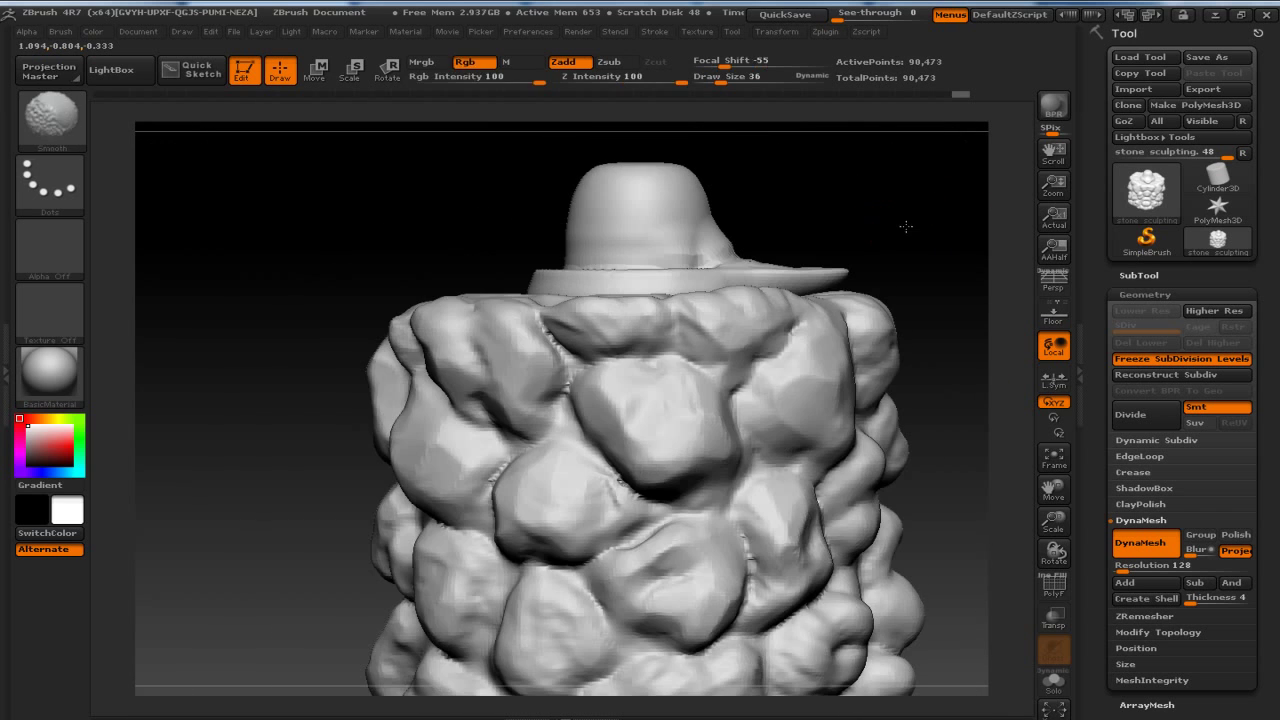
Turn on >X< mirror symmetry and turn off radial (R) symmetry.
{"action": "left_click", "coordinate": [786, 33]}
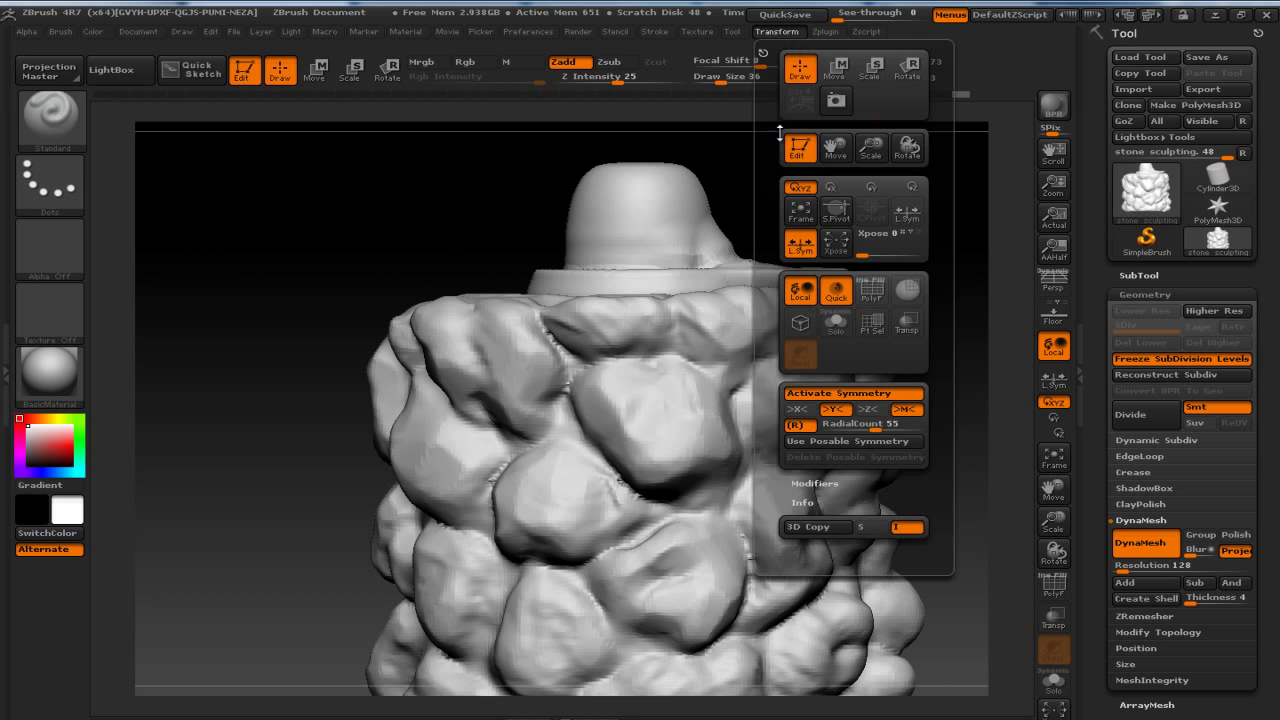
{"action": "left_click", "coordinate": [833, 409]}
{"action": "left_click", "coordinate": [797, 409]}
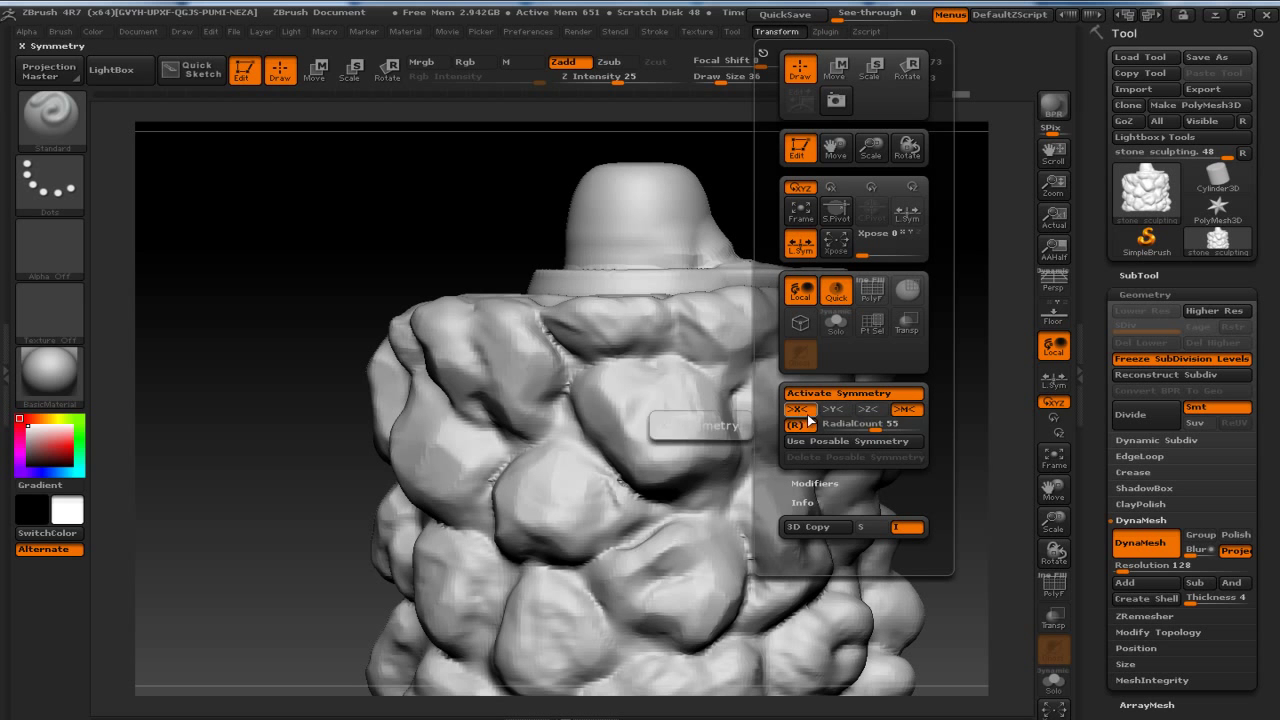
{"action": "left_click", "coordinate": [795, 424]}
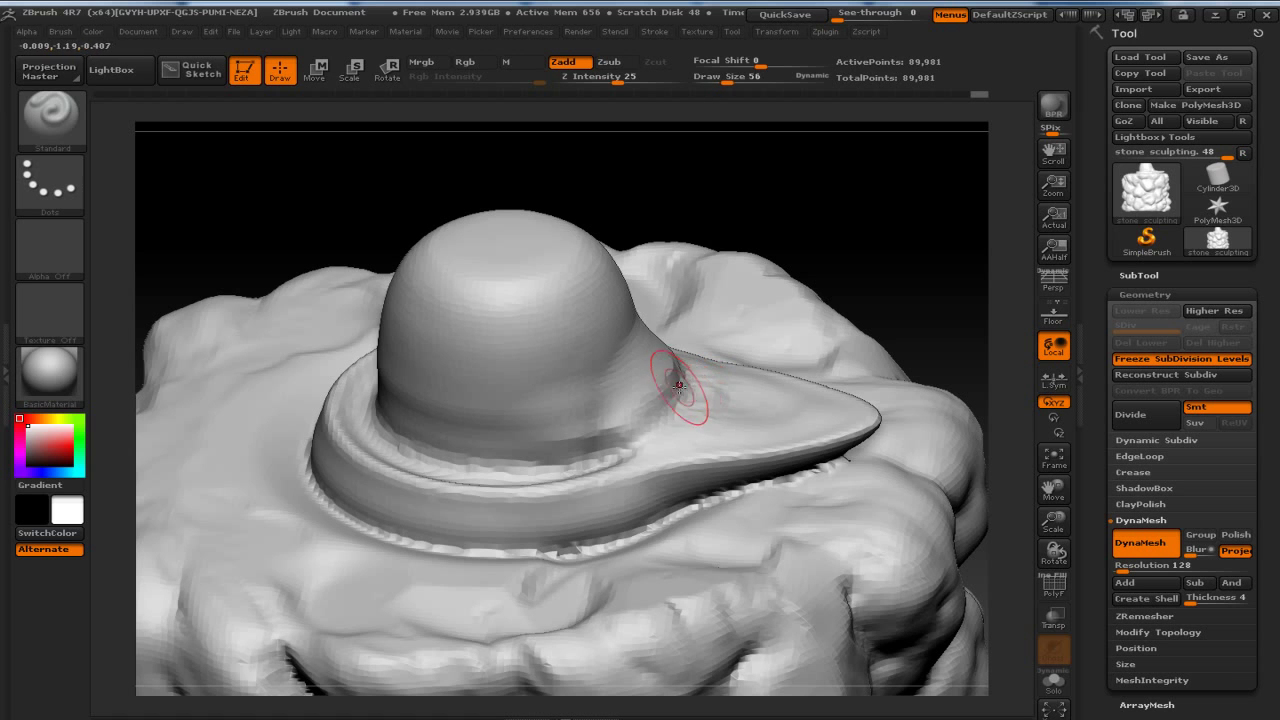
Smooth the crease where the dome meets the brim, then view the model from above.
{"action": "left_click_drag", "start_coordinate": [675, 380], "coordinate": [645, 411]}
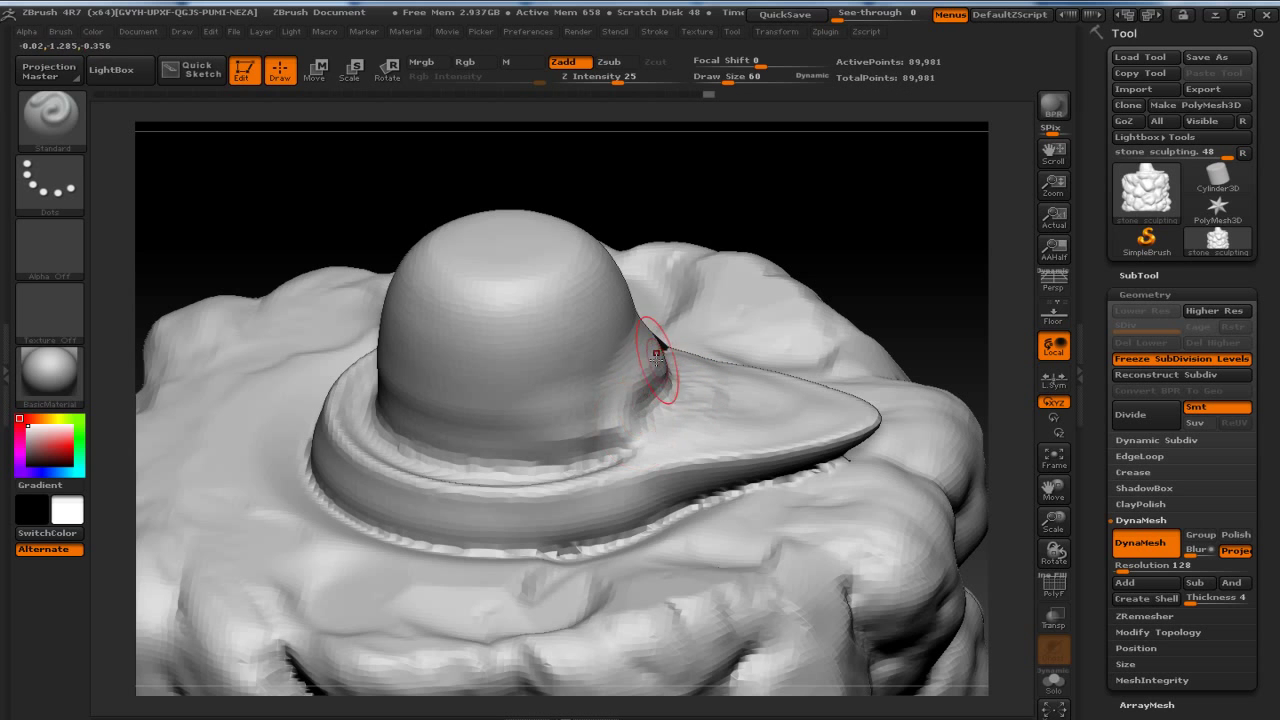
{"action": "mouse_move", "coordinate": [656, 355]}
{"action": "left_mouse_down"}
{"action": "mouse_move", "coordinate": [614, 443]}
{"action": "mouse_move", "coordinate": [694, 409]}
{"action": "mouse_move", "coordinate": [806, 420]}
{"action": "mouse_move", "coordinate": [700, 420]}
{"action": "left_mouse_up"}
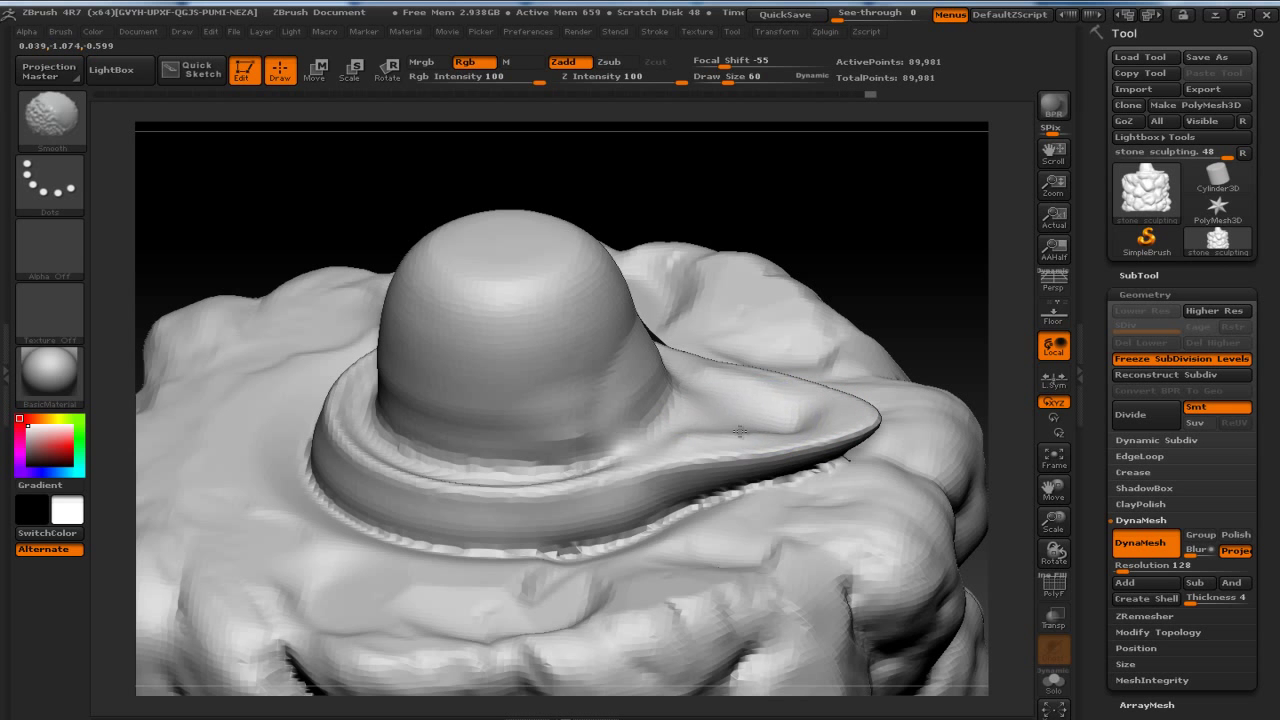
{"action": "right_click_drag", "start_coordinate": [681, 440], "coordinate": [820, 423]}
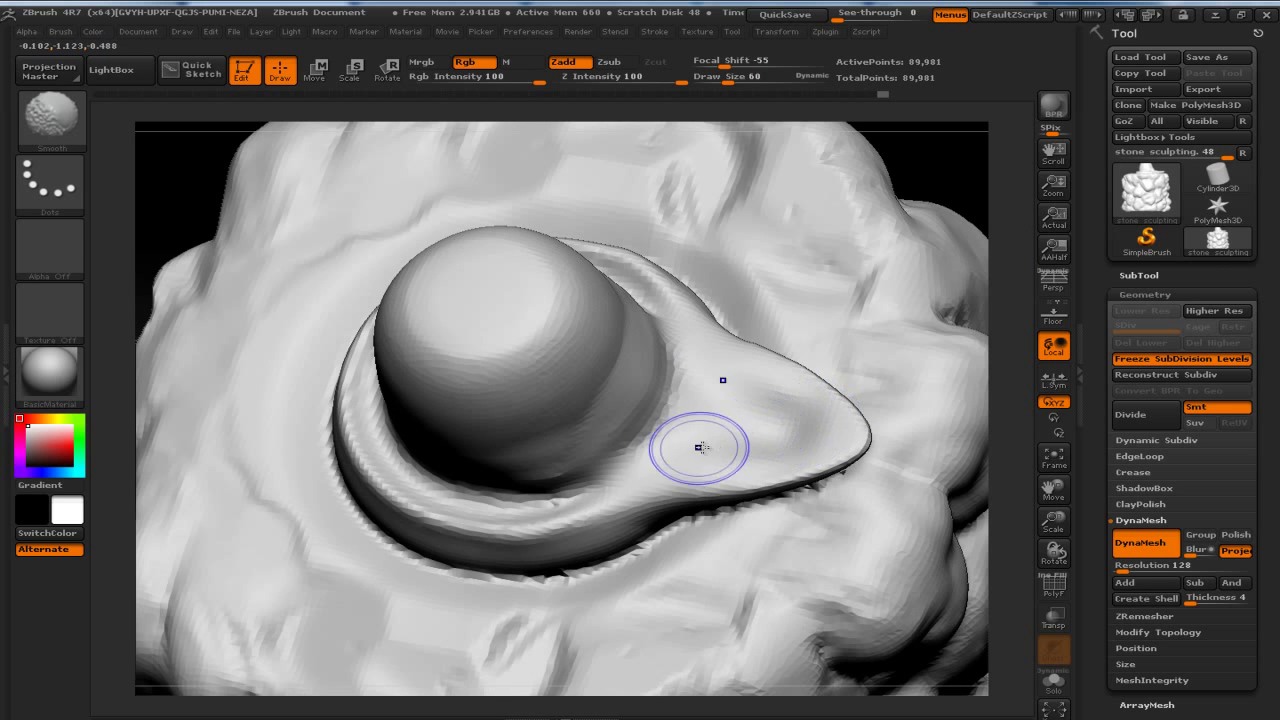
{"action": "right_click_drag", "start_coordinate": [846, 266], "coordinate": [807, 333]}
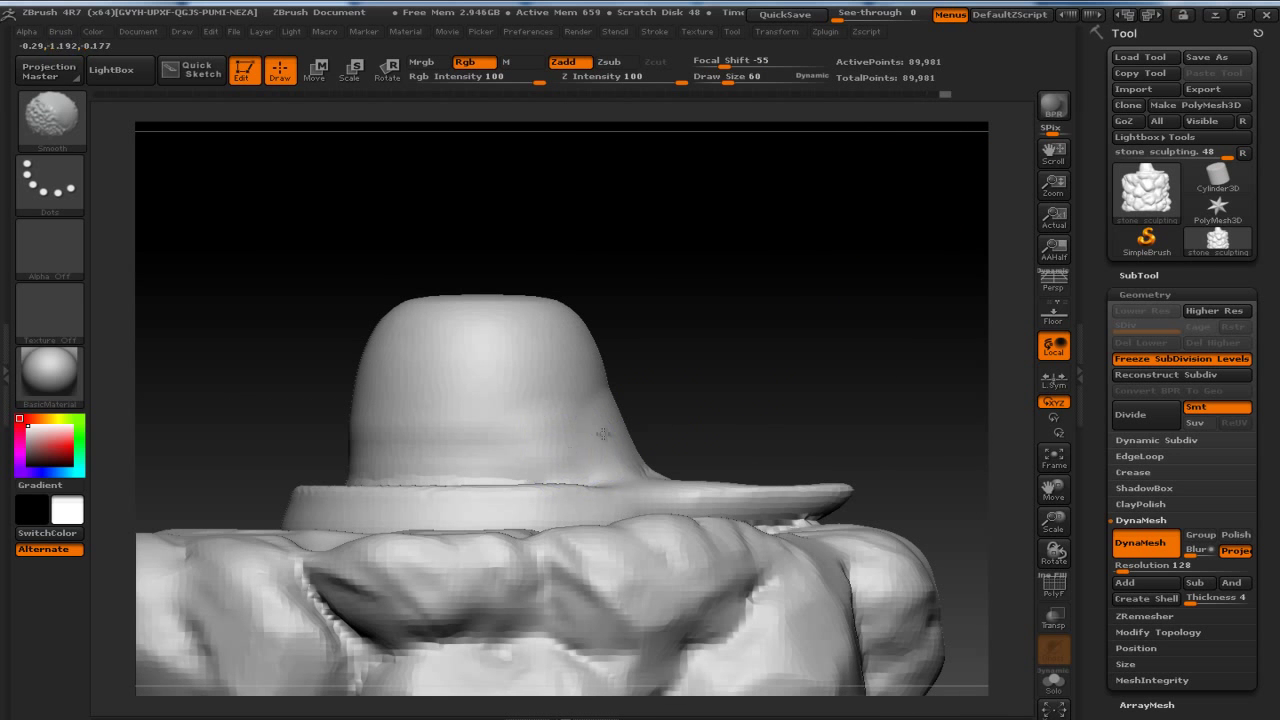
{"action": "right_click_drag", "start_coordinate": [725, 342], "coordinate": [746, 160], "text": "ctrl"}
{"action": "mouse_move", "coordinate": [820, 280]}
{"action": "right_mouse_down"}
{"action": "mouse_move", "coordinate": [731, 351]}
{"action": "mouse_move", "coordinate": [894, 404]}
{"action": "mouse_move", "coordinate": [900, 343]}
{"action": "mouse_move", "coordinate": [735, 390]}
{"action": "right_mouse_up"}
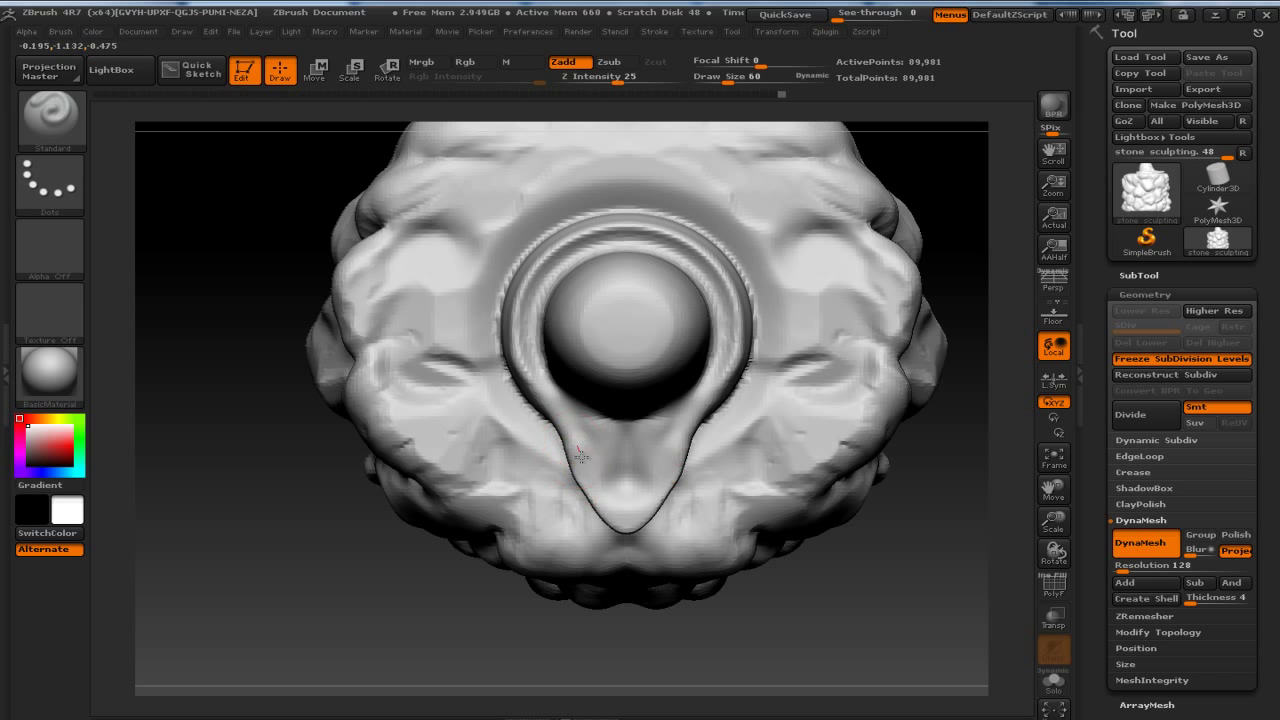
Sculpt both sides of the teardrop spout symmetrically and smooth the rim around the dome.
{"action": "key", "text": "shift"}
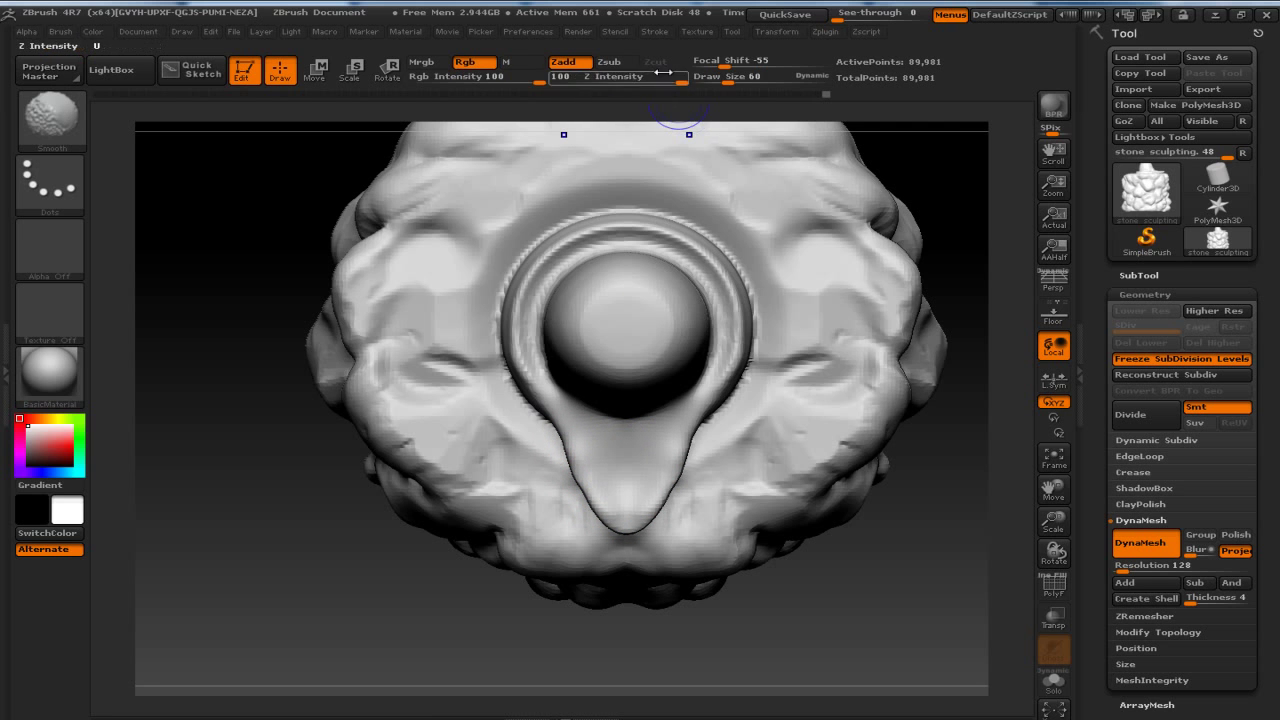
{"action": "key", "text": "shift"}
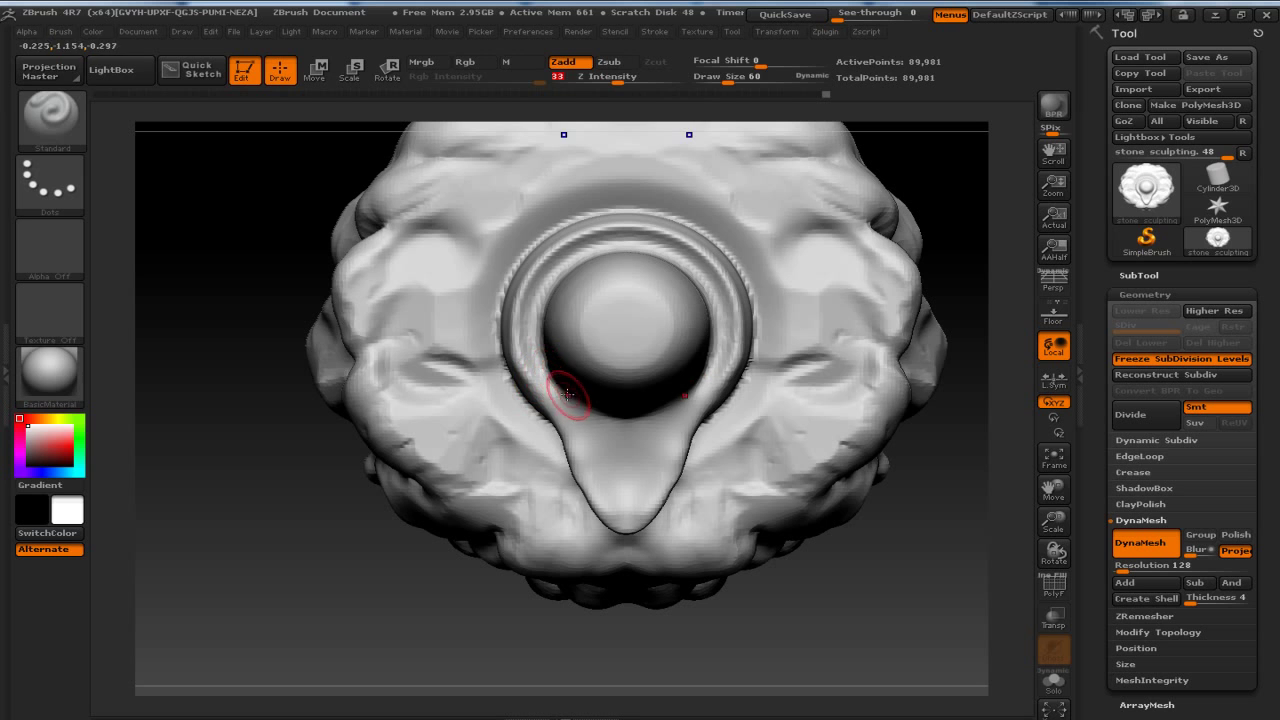
{"action": "key", "text": "bracketleft"}
{"action": "key", "text": "shift"}
{"action": "left_click_drag", "start_coordinate": [553, 386], "coordinate": [616, 498]}
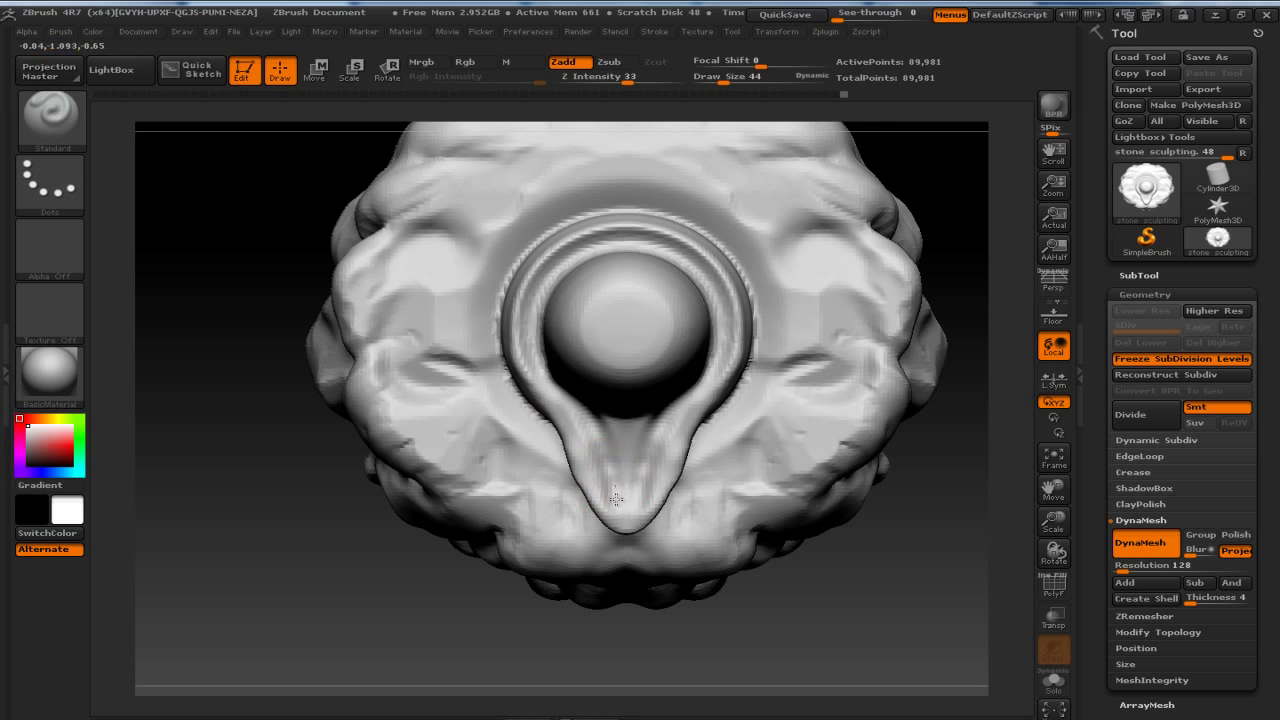
{"action": "key", "text": "shift"}
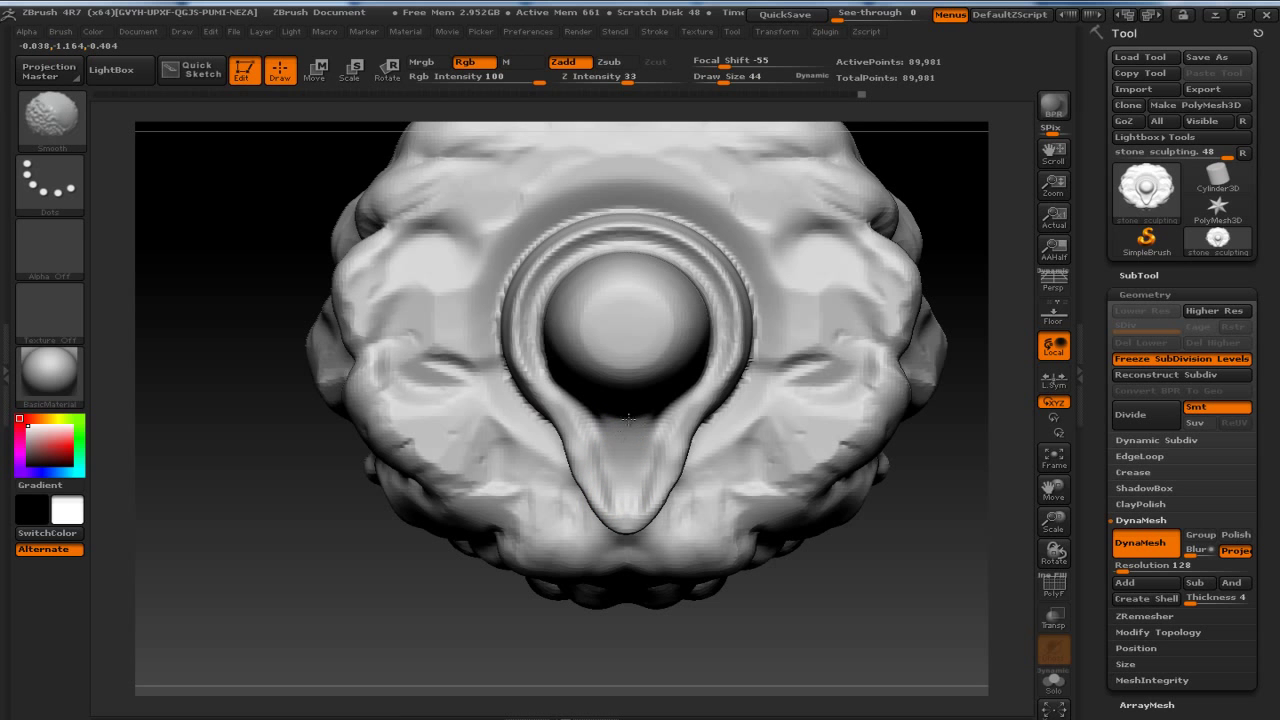
{"action": "left_click_drag", "start_coordinate": [767, 265], "coordinate": [684, 251], "text": "shift"}
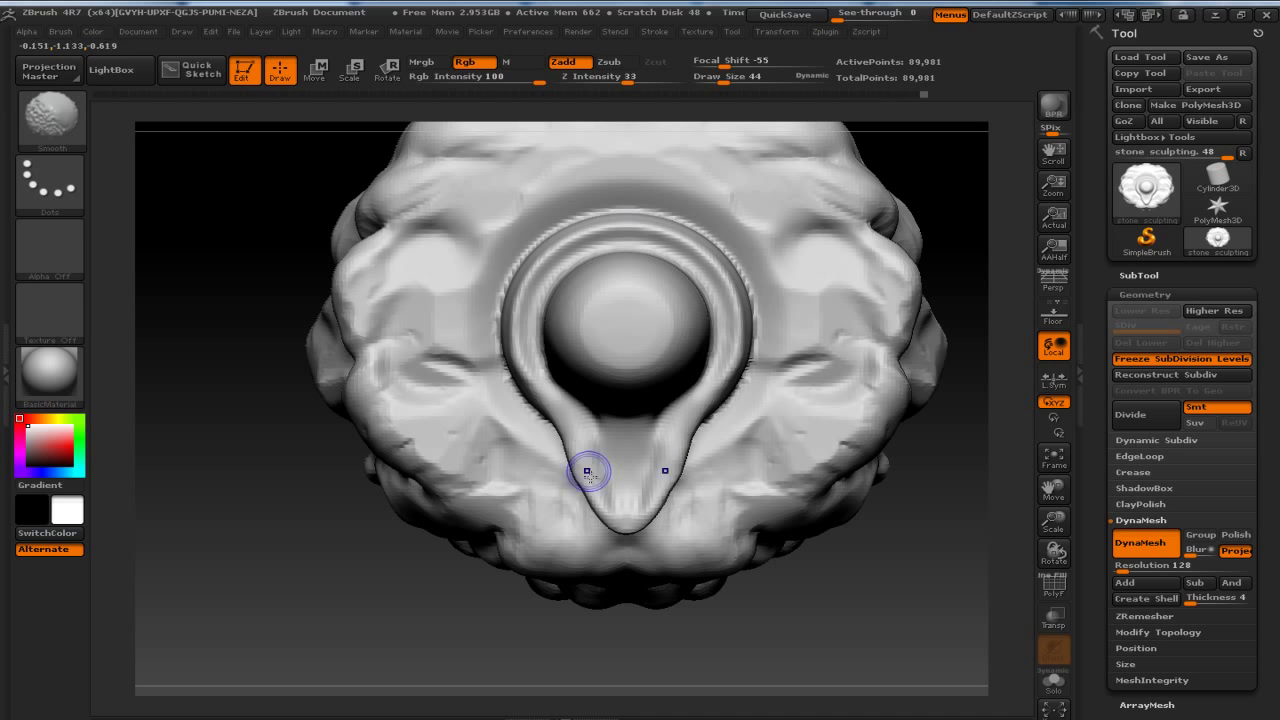
{"action": "key", "text": "shift"}
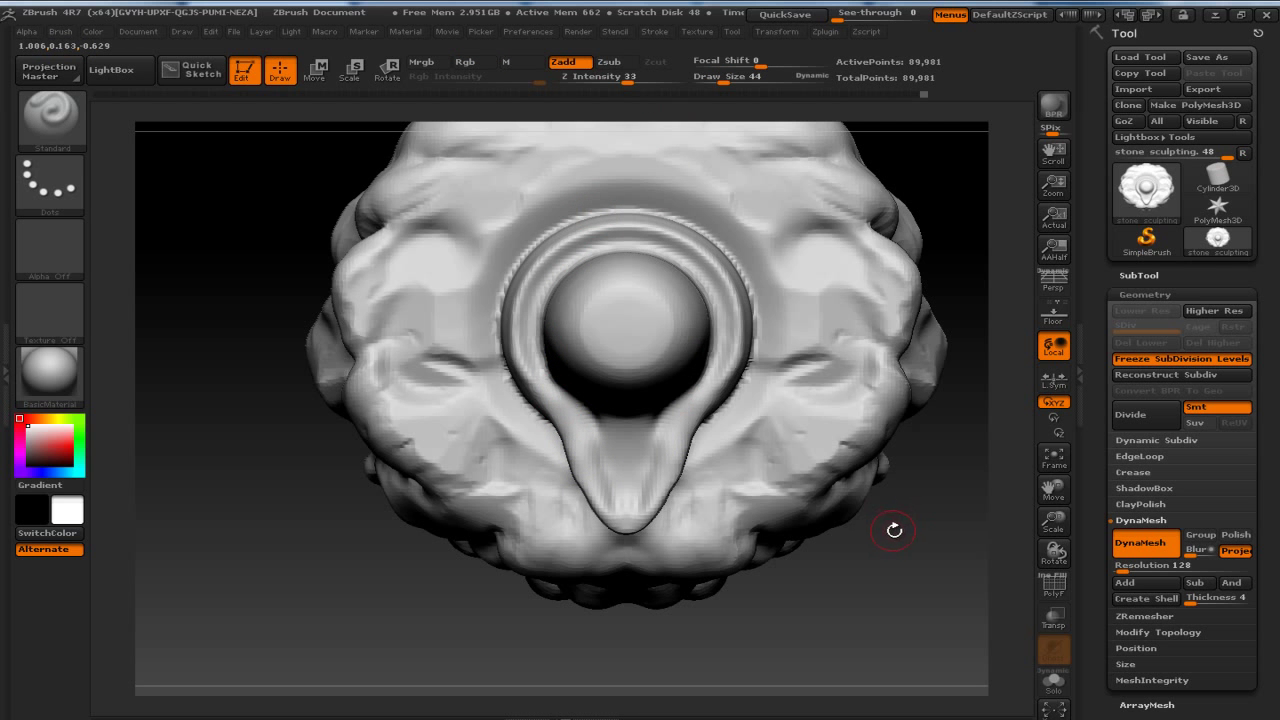
Rotate the model to an oblique view showing its left side.
{"action": "mouse_move", "coordinate": [922, 532]}
{"action": "left_mouse_down"}
{"action": "mouse_move", "coordinate": [906, 314]}
{"action": "mouse_move", "coordinate": [867, 258]}
{"action": "mouse_move", "coordinate": [857, 194]}
{"action": "mouse_move", "coordinate": [874, 223]}
{"action": "mouse_move", "coordinate": [820, 243]}
{"action": "mouse_move", "coordinate": [828, 378]}
{"action": "mouse_move", "coordinate": [579, 503]}
{"action": "left_mouse_up"}
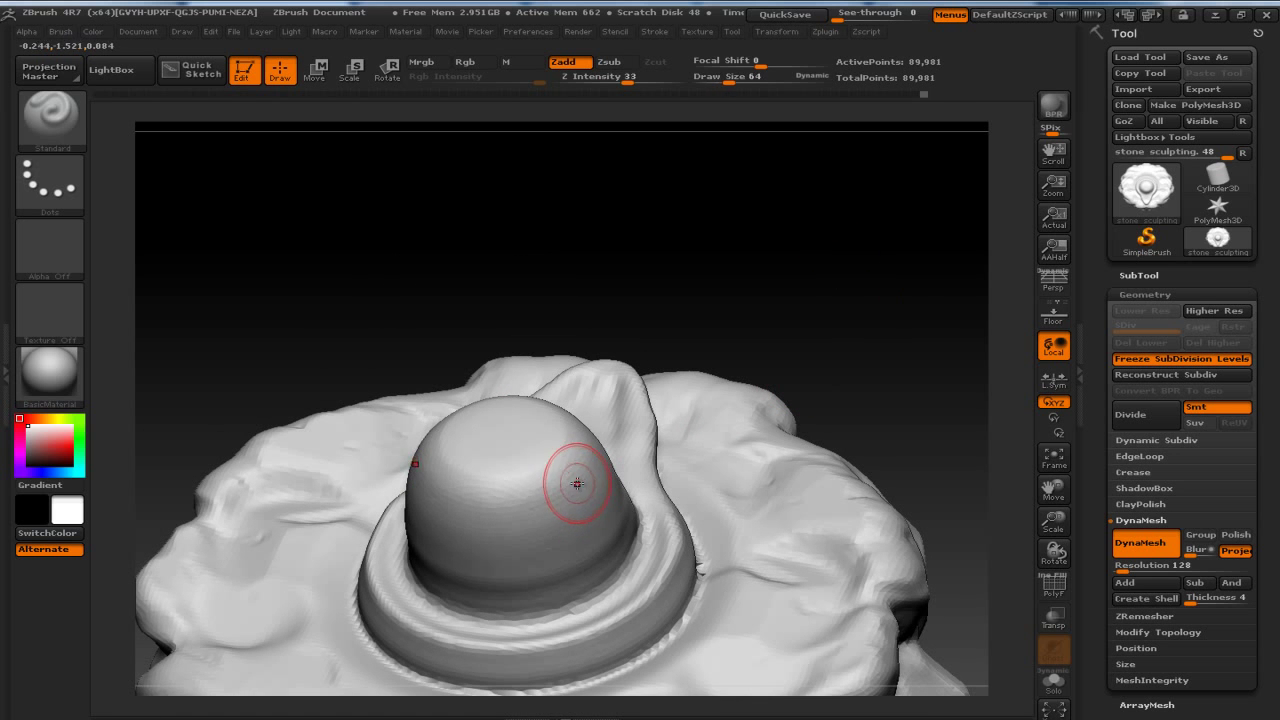
{"action": "key", "text": "shift"}
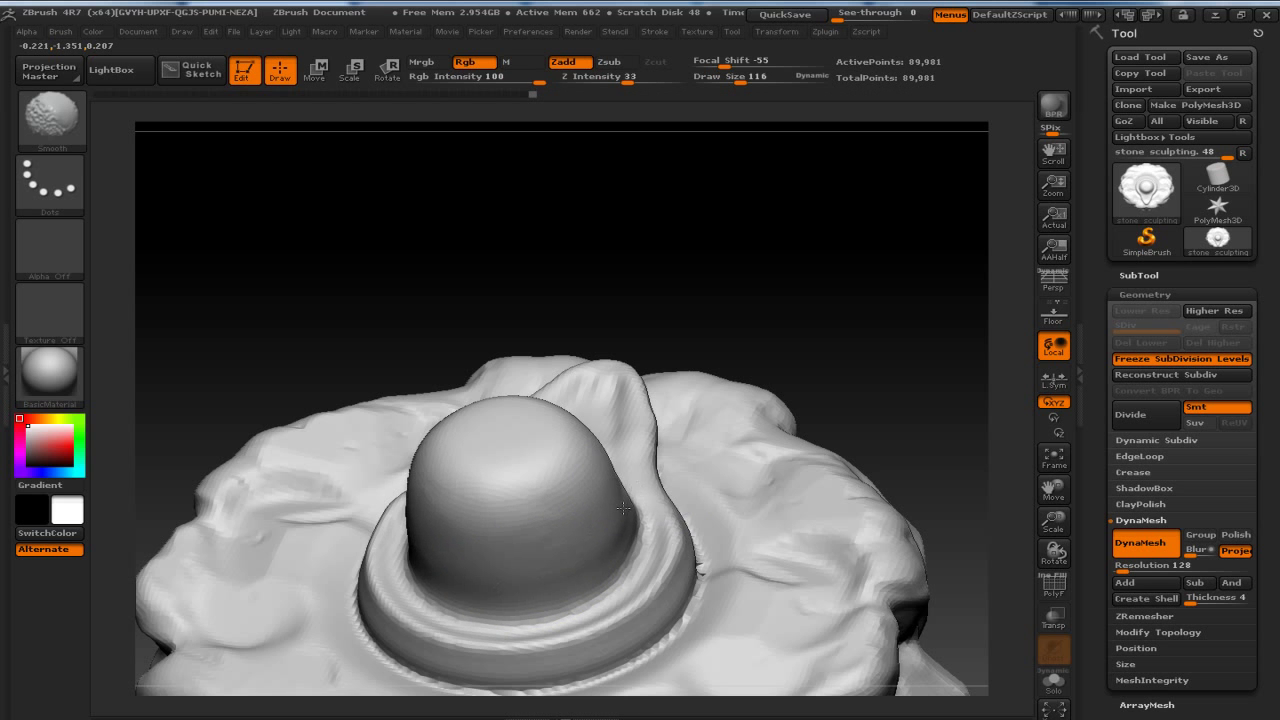
{"action": "left_click_drag", "start_coordinate": [623, 508], "coordinate": [585, 400]}
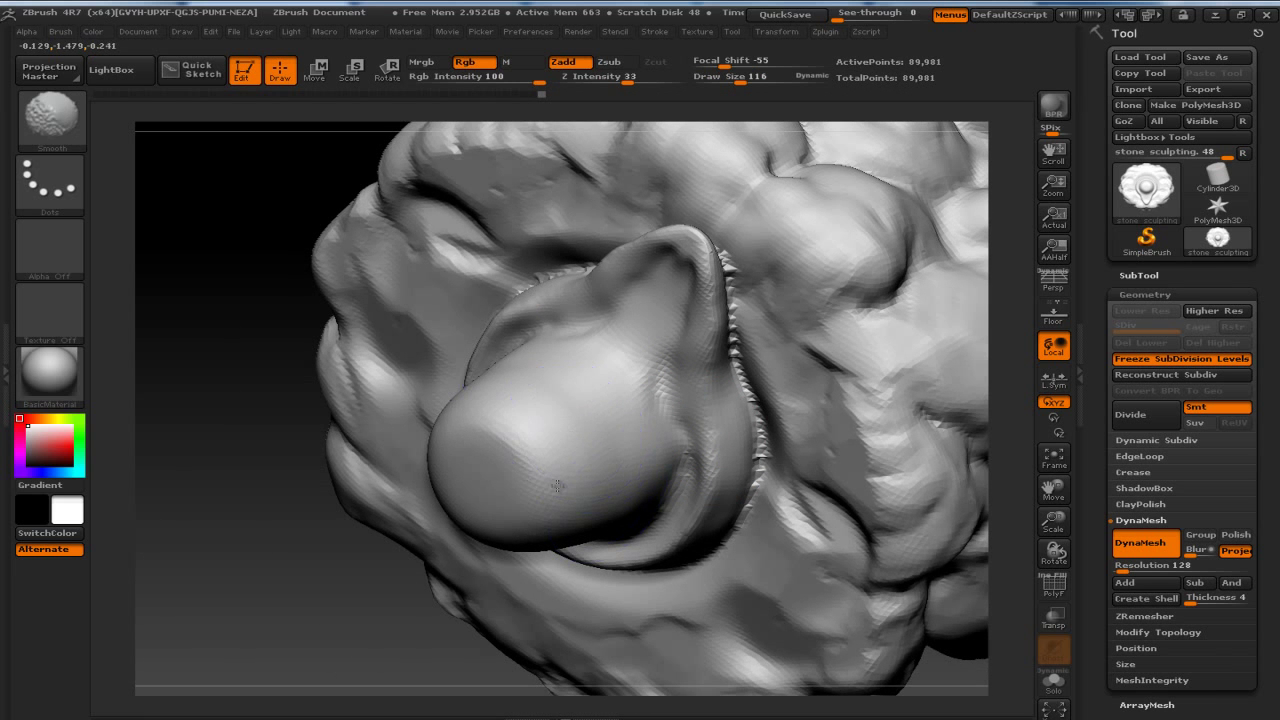
{"action": "mouse_move", "coordinate": [414, 643]}
{"action": "left_mouse_down"}
{"action": "mouse_move", "coordinate": [231, 516]}
{"action": "mouse_move", "coordinate": [437, 357]}
{"action": "mouse_move", "coordinate": [757, 334]}
{"action": "mouse_move", "coordinate": [751, 260]}
{"action": "mouse_move", "coordinate": [769, 319]}
{"action": "mouse_move", "coordinate": [754, 263]}
{"action": "mouse_move", "coordinate": [837, 243]}
{"action": "mouse_move", "coordinate": [874, 303]}
{"action": "mouse_move", "coordinate": [857, 251]}
{"action": "mouse_move", "coordinate": [803, 294]}
{"action": "left_mouse_up"}
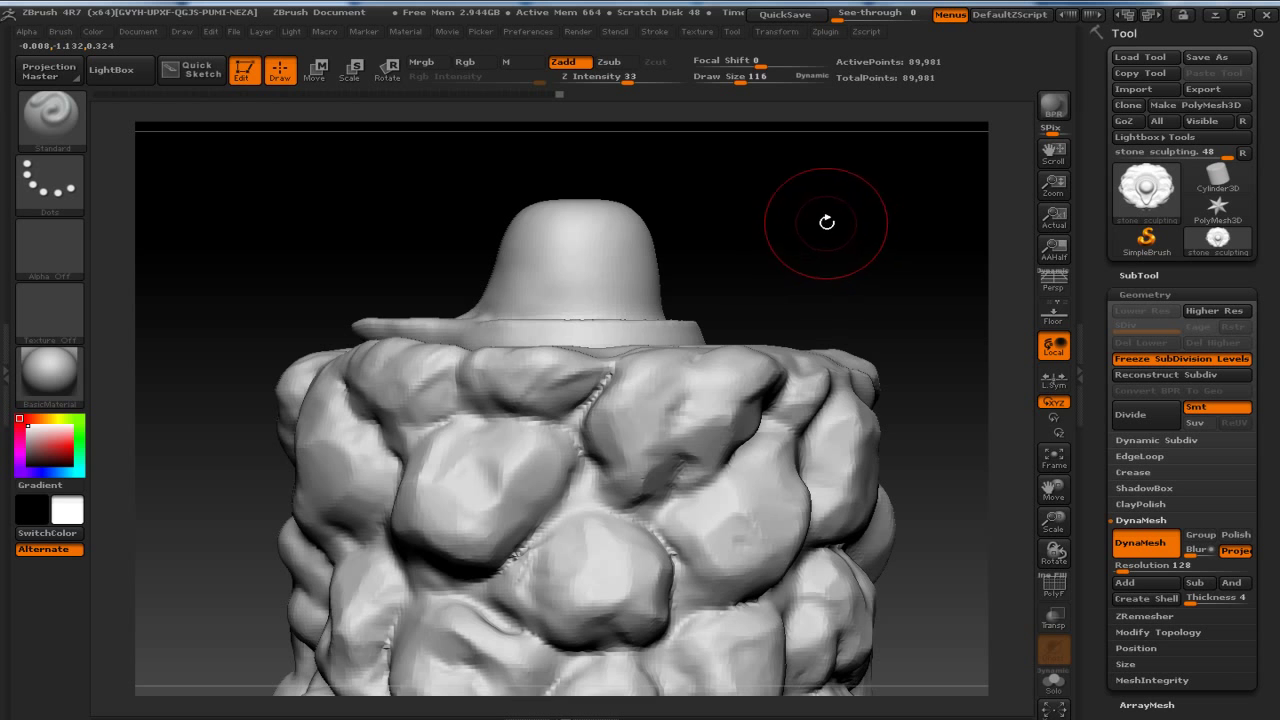
Raise Focal Shift, use Draw Size 72, Z Intensity 13 and Zsub, and carve the jagged crease inward.
{"action": "key", "text": "space"}
{"action": "left_click_drag", "start_coordinate": [836, 245], "coordinate": [871, 249]}
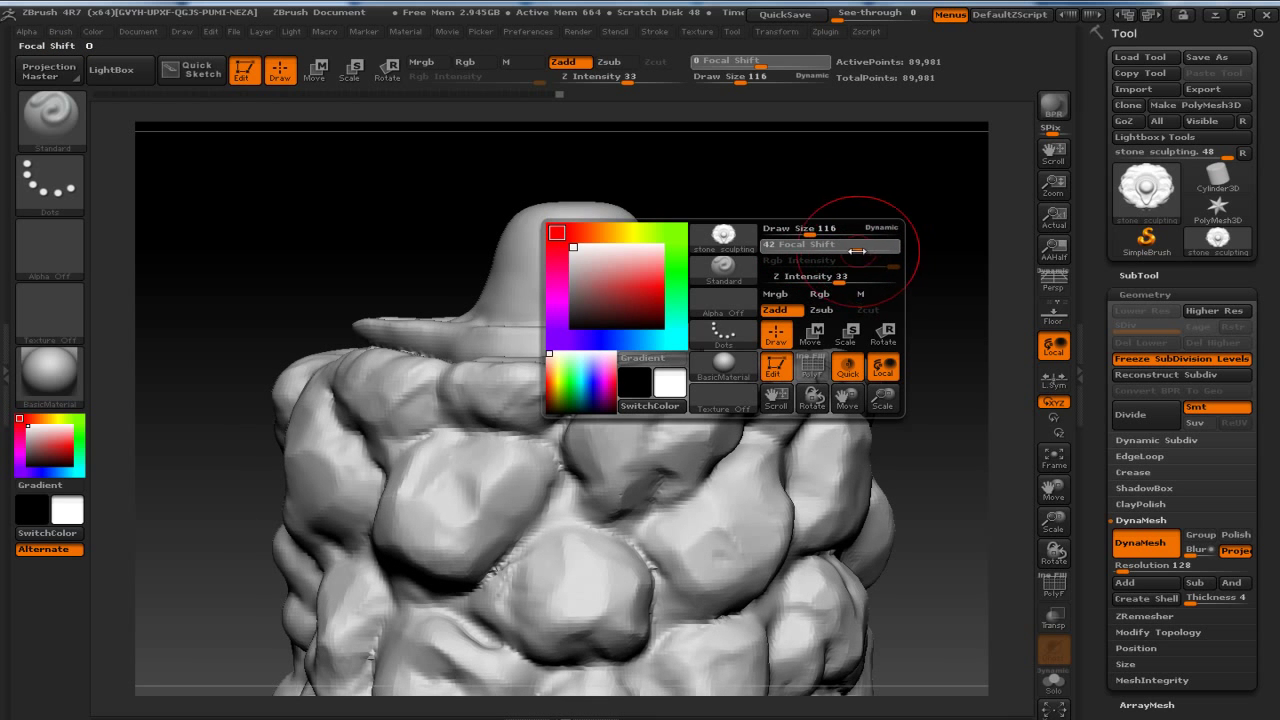
{"action": "key", "text": "bracketleft"}
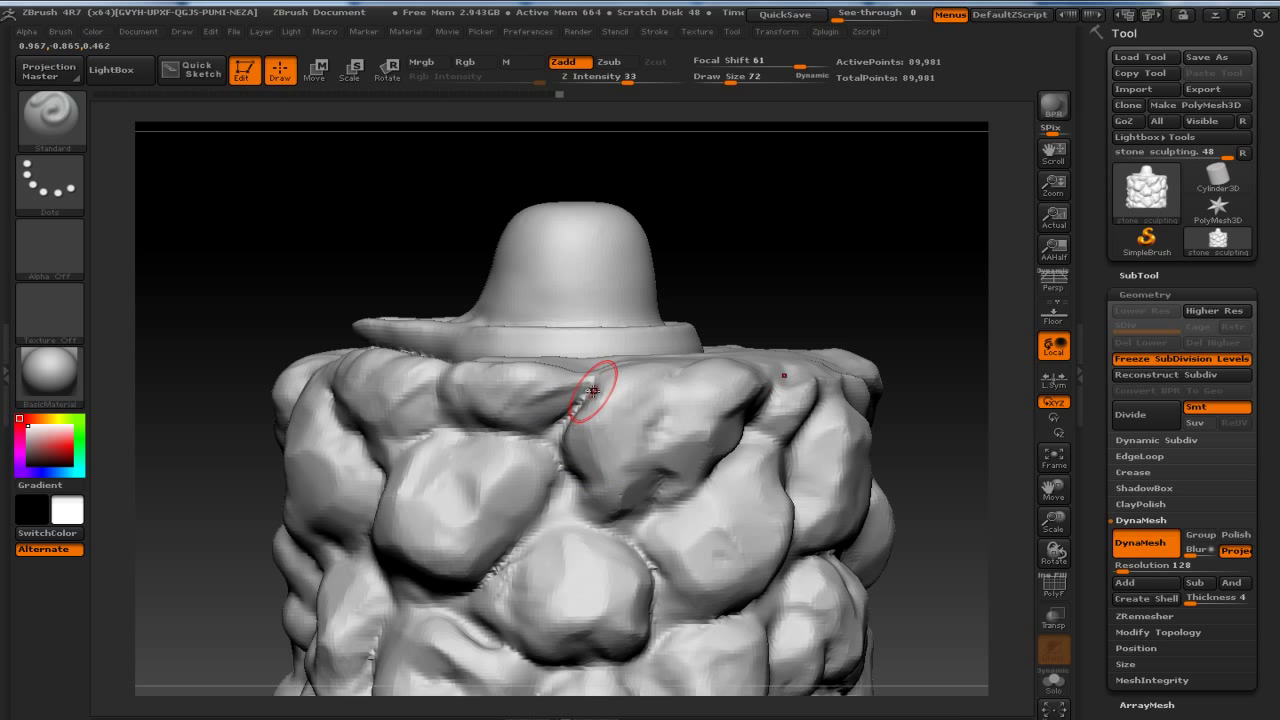
{"action": "key", "text": "bracketleft"}
{"action": "left_click_drag", "start_coordinate": [635, 80], "coordinate": [600, 79]}
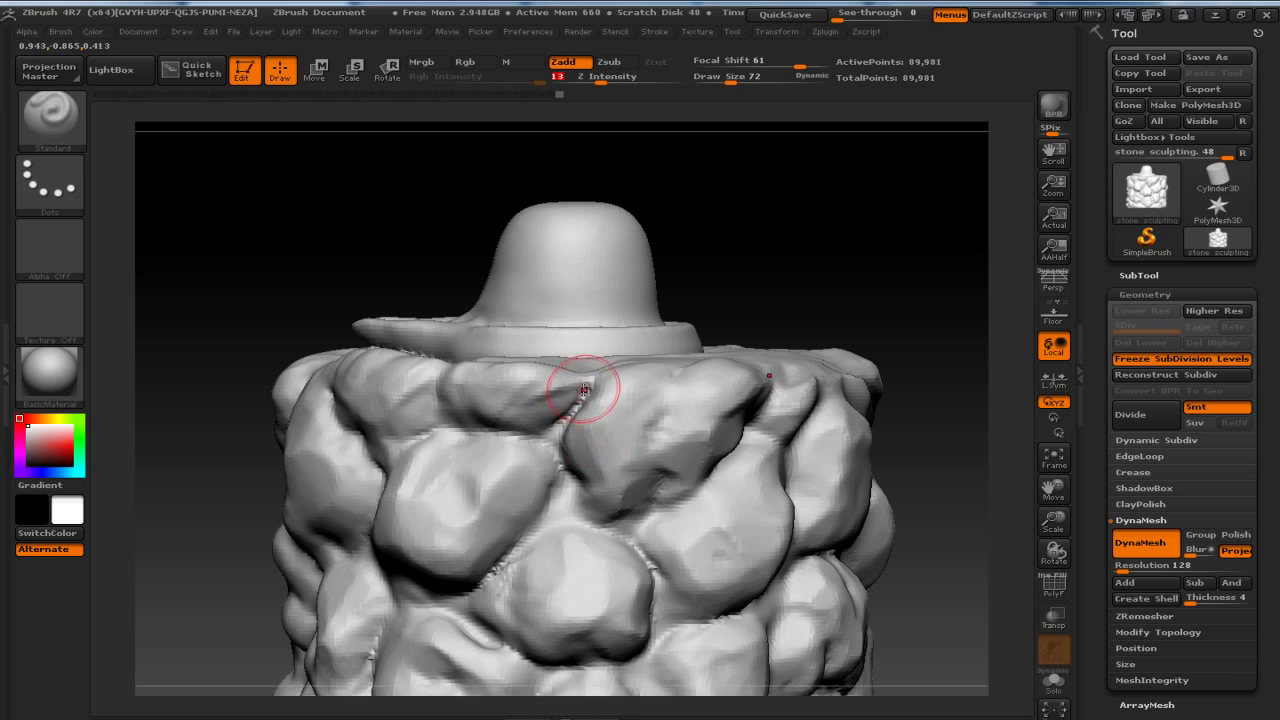
{"action": "left_click", "coordinate": [607, 62]}
{"action": "left_click_drag", "start_coordinate": [590, 402], "coordinate": [582, 395]}
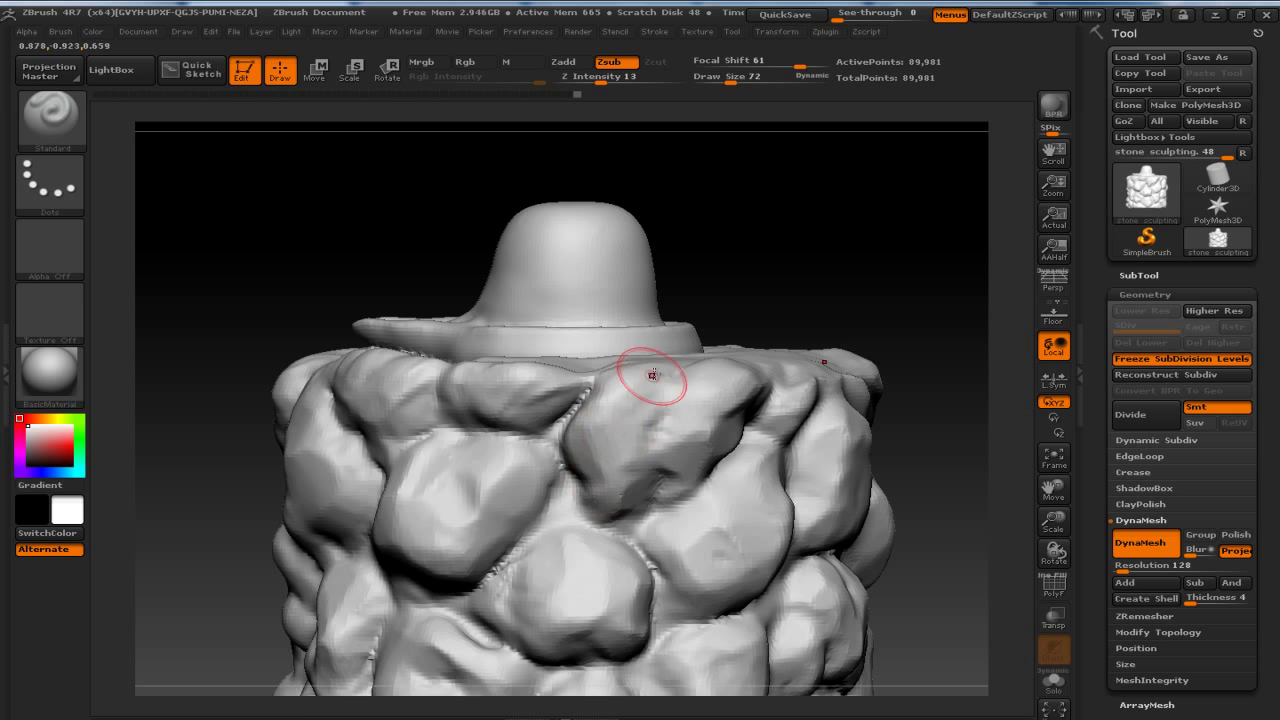
{"action": "key", "text": "shift+f"}
{"action": "key", "text": "shift+f"}
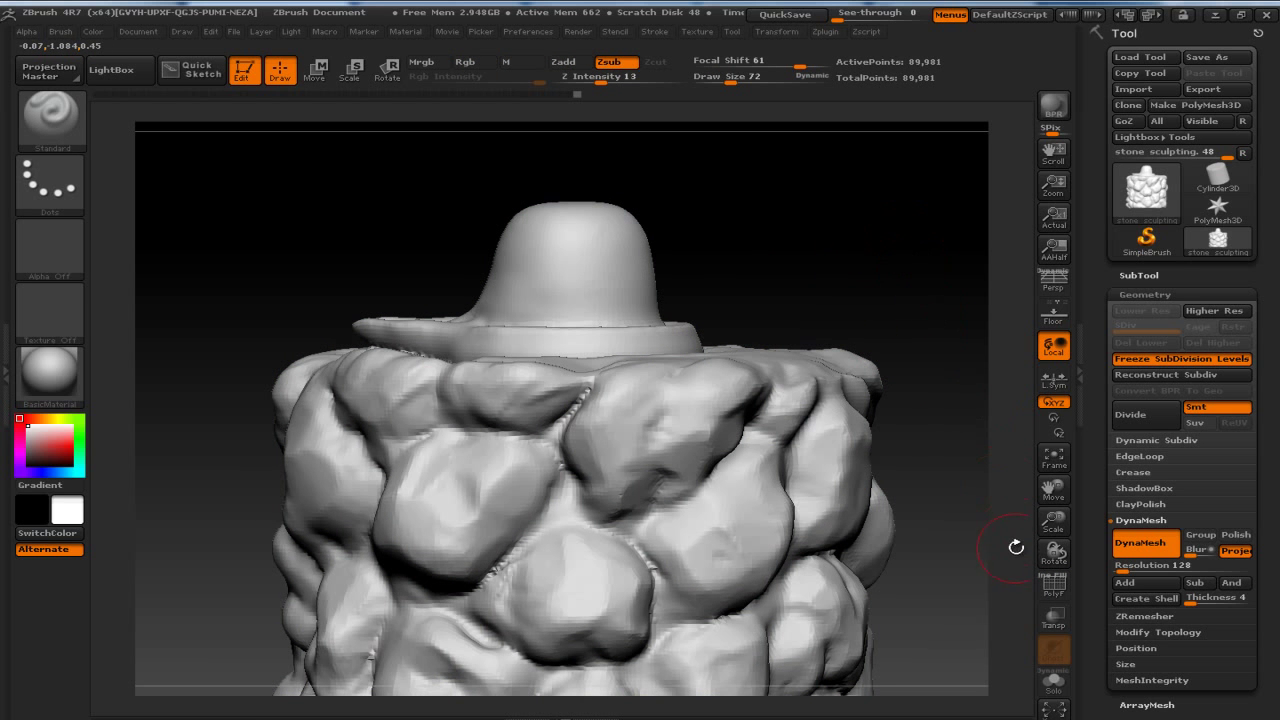
Set DynaMesh Resolution to 256 and remesh the cylinder to 357,602 points.
{"action": "left_click", "coordinate": [1124, 566]}
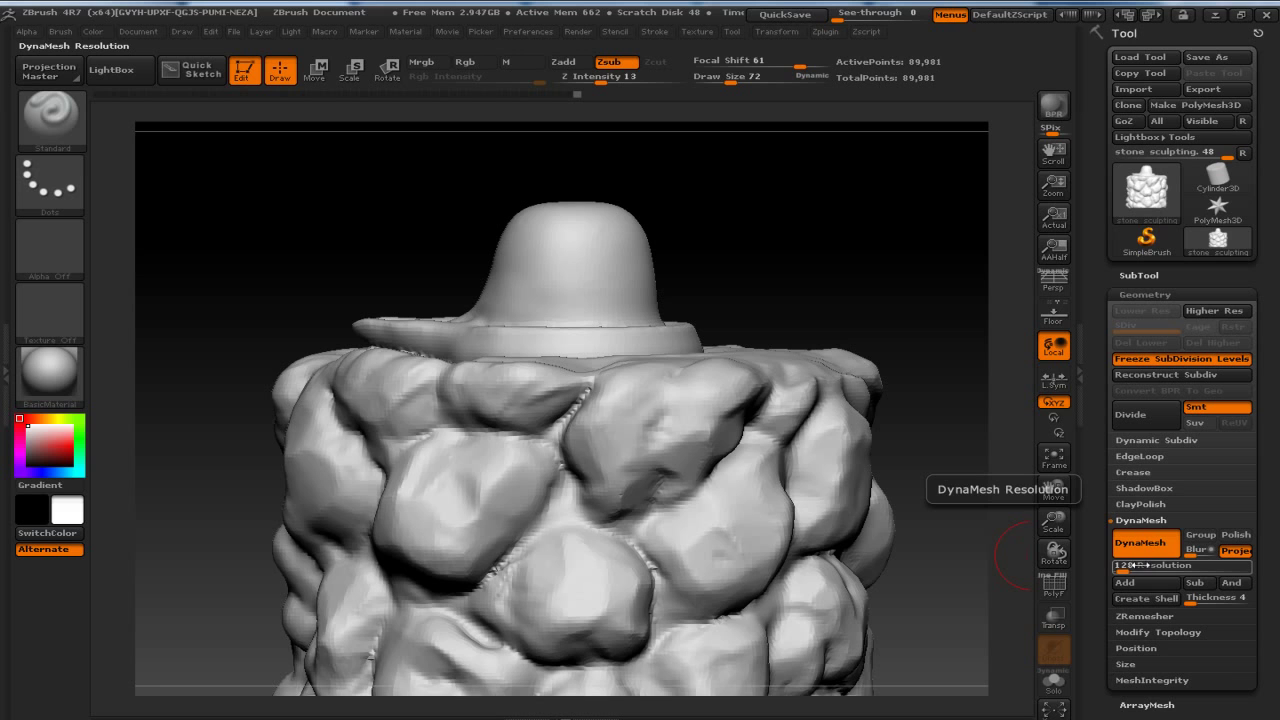
{"action": "type", "text": "872"}
{"action": "type", "text": "256"}
{"action": "key", "text": "Return"}
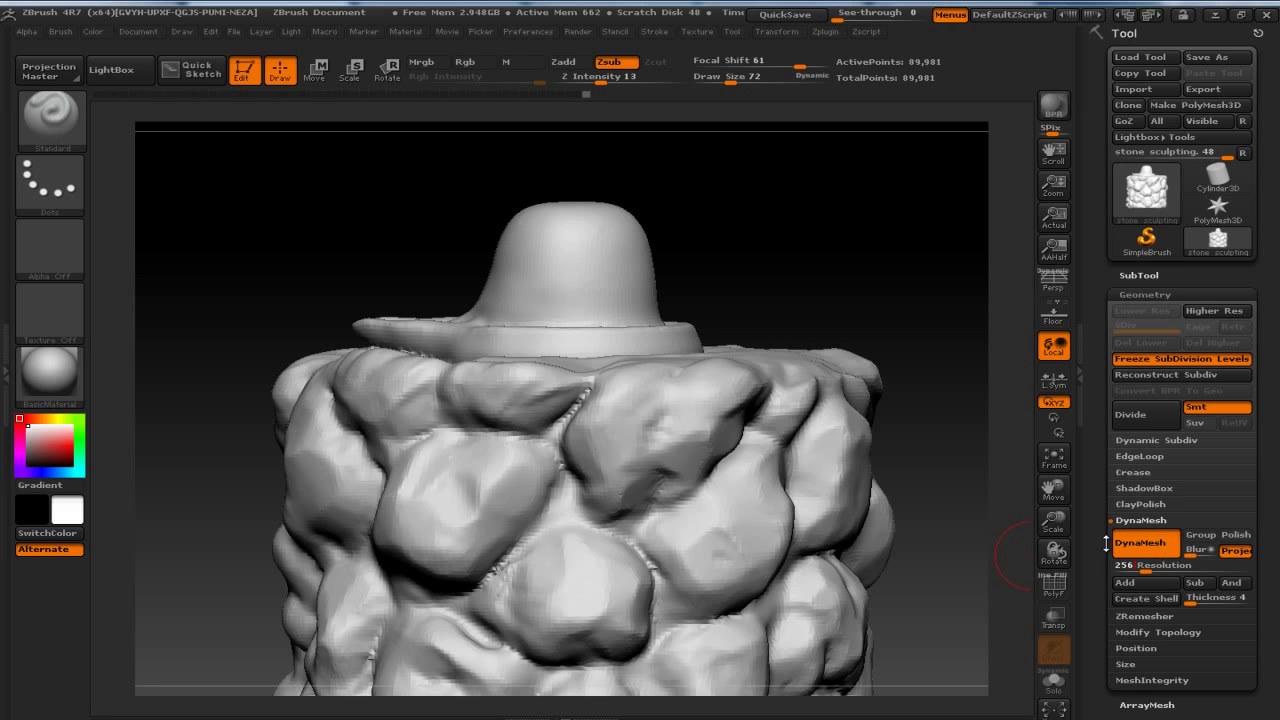
{"action": "left_click_drag", "start_coordinate": [880, 194], "coordinate": [880, 310], "text": "ctrl"}
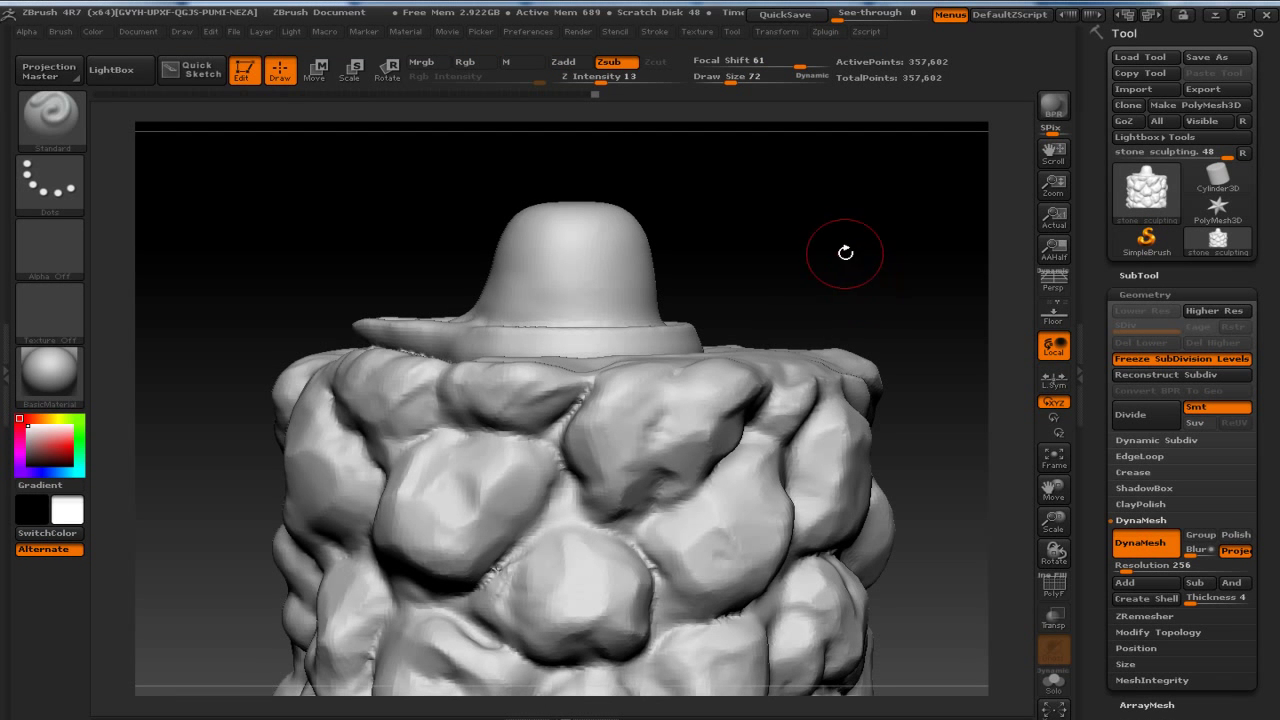
Carve the creases between the front stone lumps deeper at Draw Size 48, then smooth them.
{"action": "left_click_drag", "start_coordinate": [879, 257], "coordinate": [872, 240], "text": "shift"}
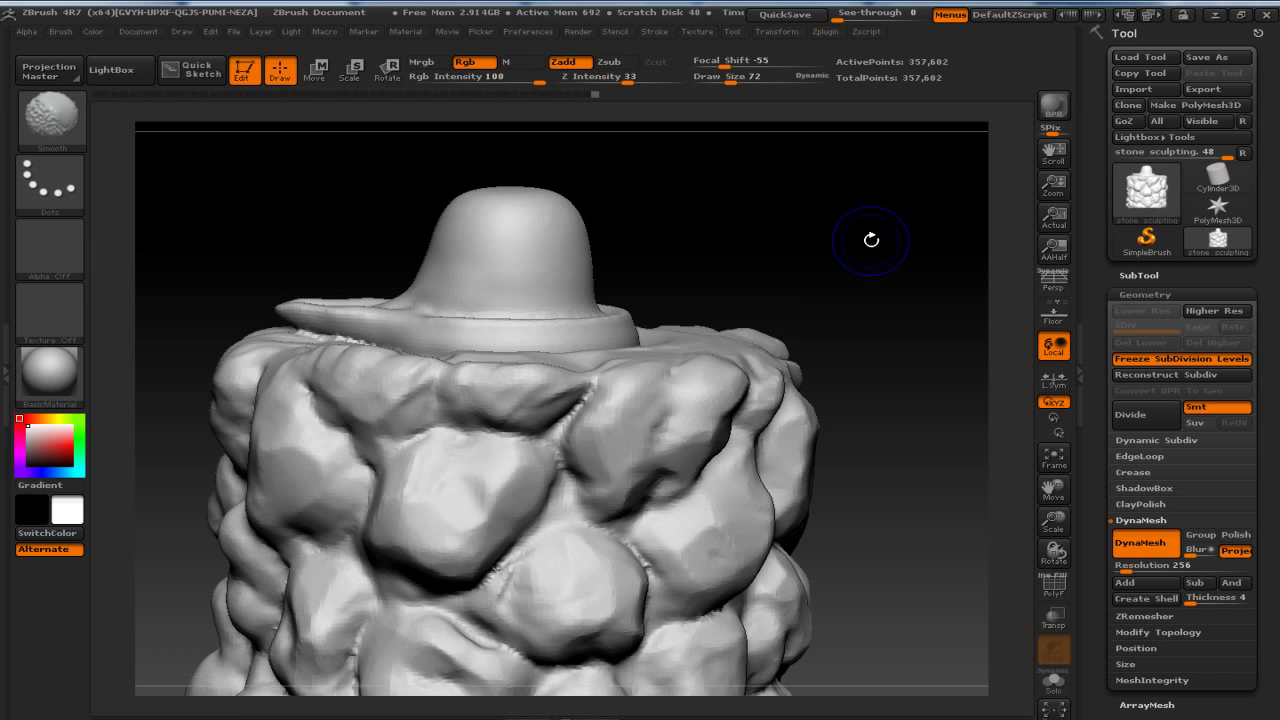
{"action": "key", "text": "shift+f"}
{"action": "key", "text": "shift+f"}
{"action": "left_click_drag", "start_coordinate": [880, 251], "coordinate": [886, 277], "text": "alt"}
{"action": "left_click_drag", "start_coordinate": [572, 428], "coordinate": [604, 367]}
{"action": "key", "text": "bracketleft"}
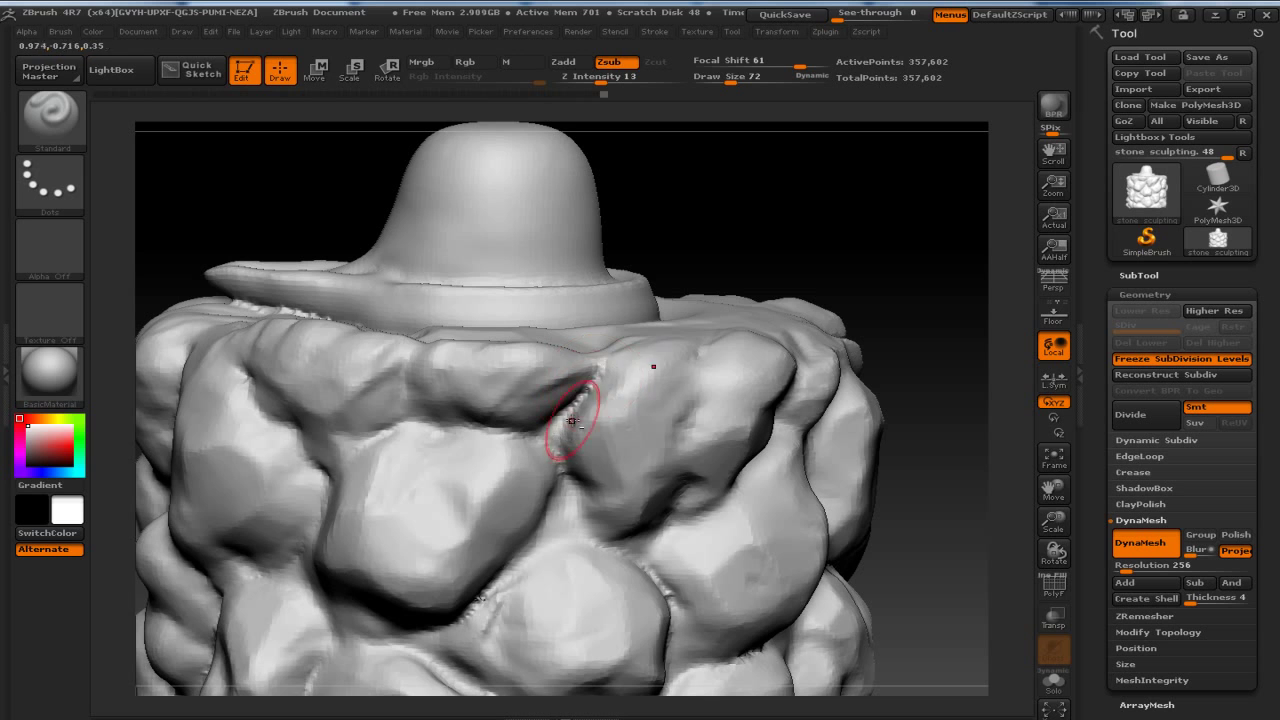
{"action": "left_click_drag", "start_coordinate": [606, 370], "coordinate": [557, 442]}
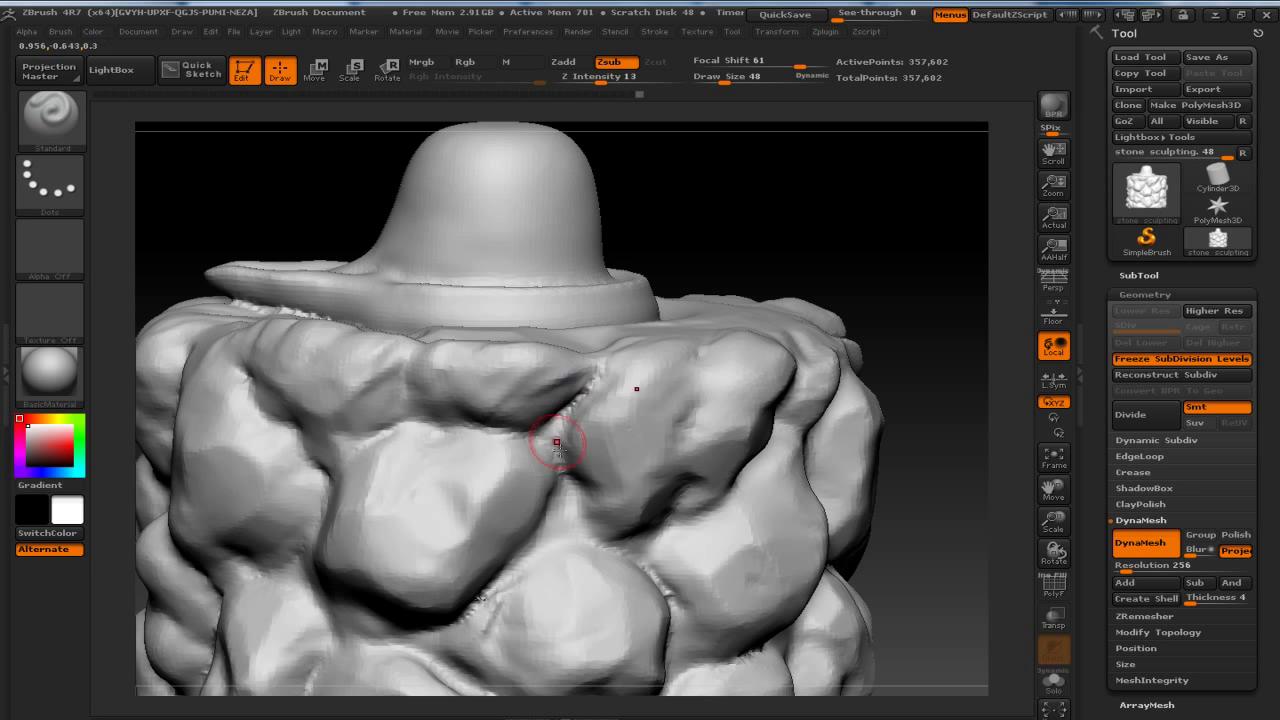
{"action": "left_click_drag", "start_coordinate": [565, 503], "coordinate": [598, 528]}
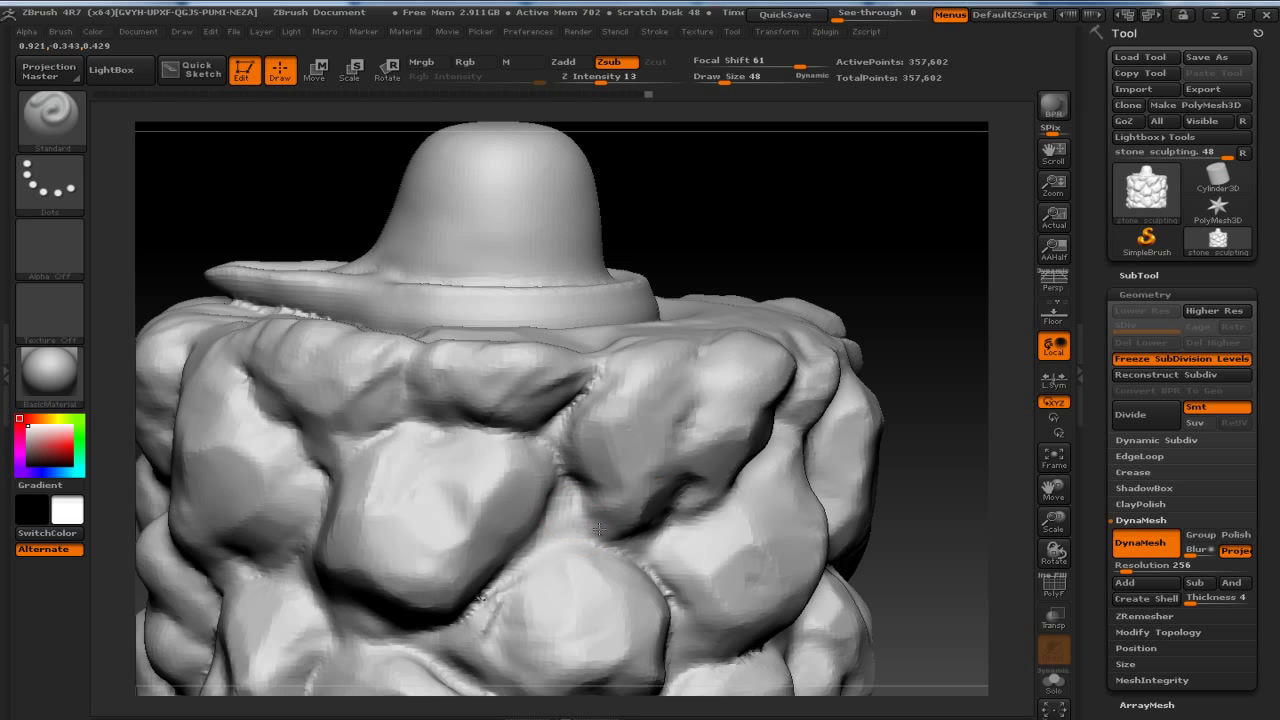
{"action": "mouse_move", "coordinate": [600, 466]}
{"action": "left_mouse_down"}
{"action": "mouse_move", "coordinate": [643, 371]}
{"action": "mouse_move", "coordinate": [561, 447]}
{"action": "mouse_move", "coordinate": [580, 528]}
{"action": "mouse_move", "coordinate": [500, 578]}
{"action": "left_mouse_up"}
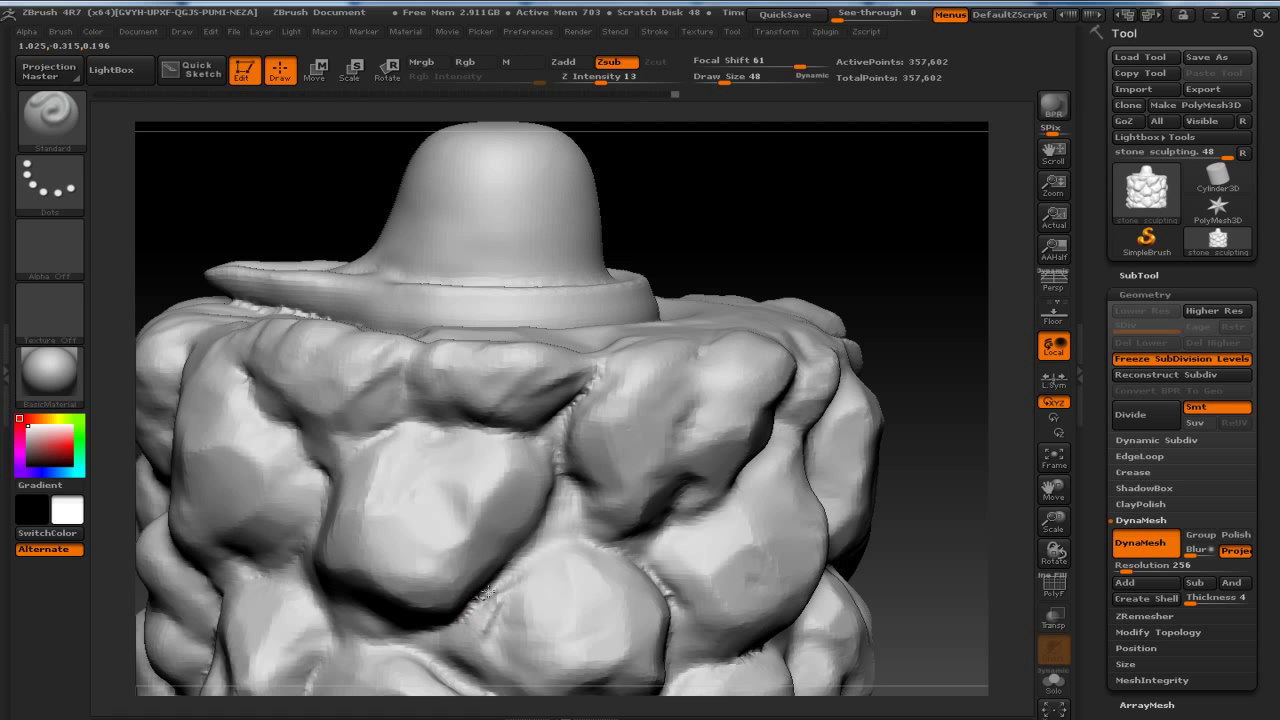
{"action": "key", "text": "shift"}
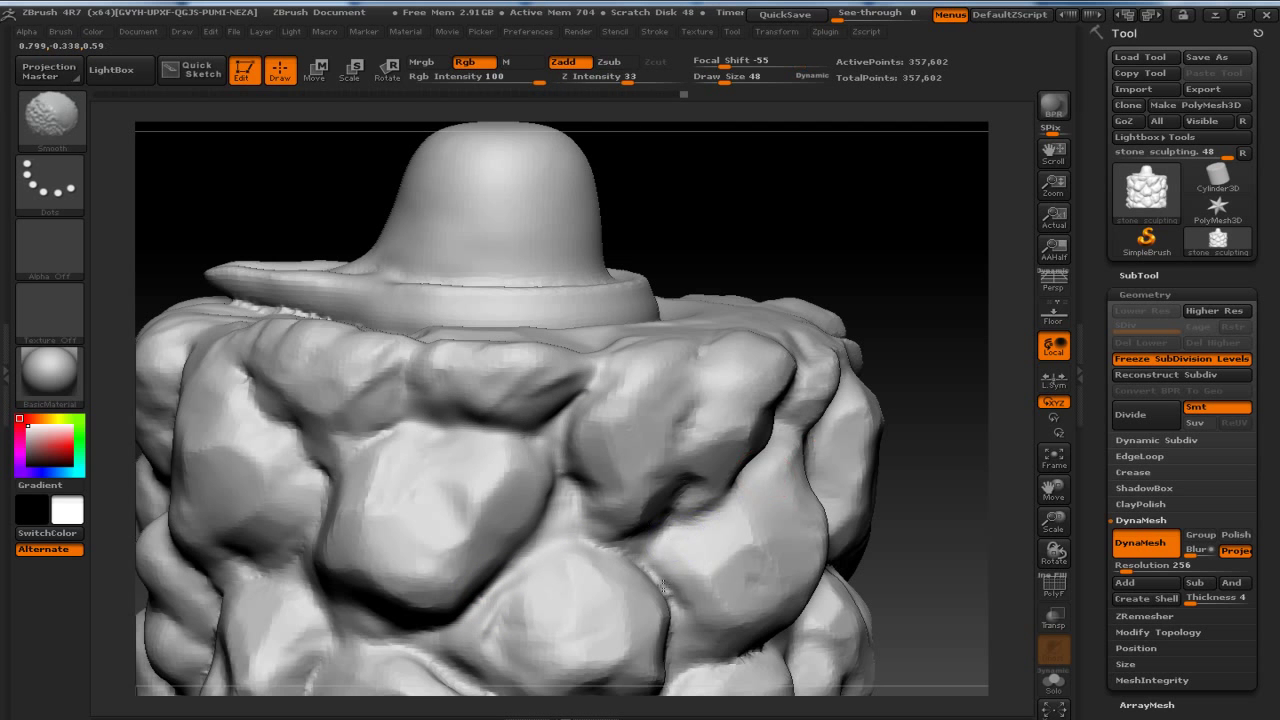
{"action": "mouse_move", "coordinate": [865, 300]}
{"action": "left_mouse_down"}
{"action": "mouse_move", "coordinate": [881, 237]}
{"action": "mouse_move", "coordinate": [897, 234]}
{"action": "left_mouse_up"}
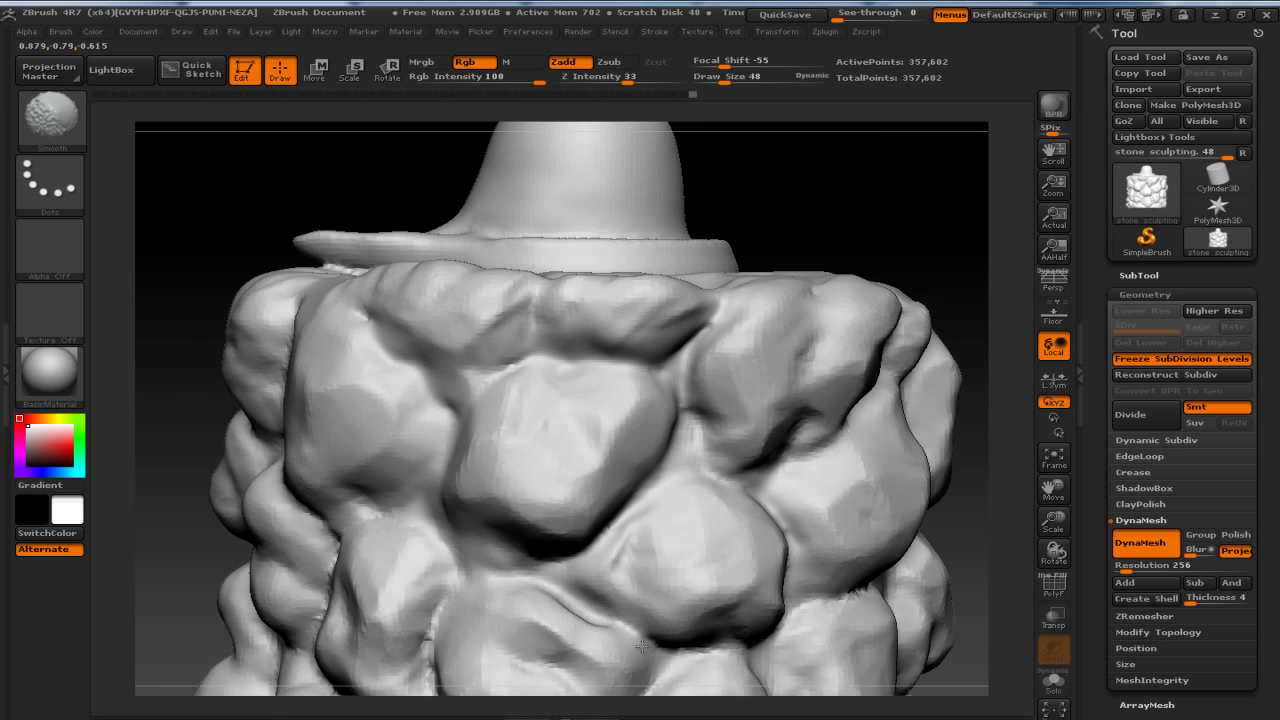
{"action": "left_click_drag", "start_coordinate": [820, 263], "coordinate": [723, 337], "text": "alt"}
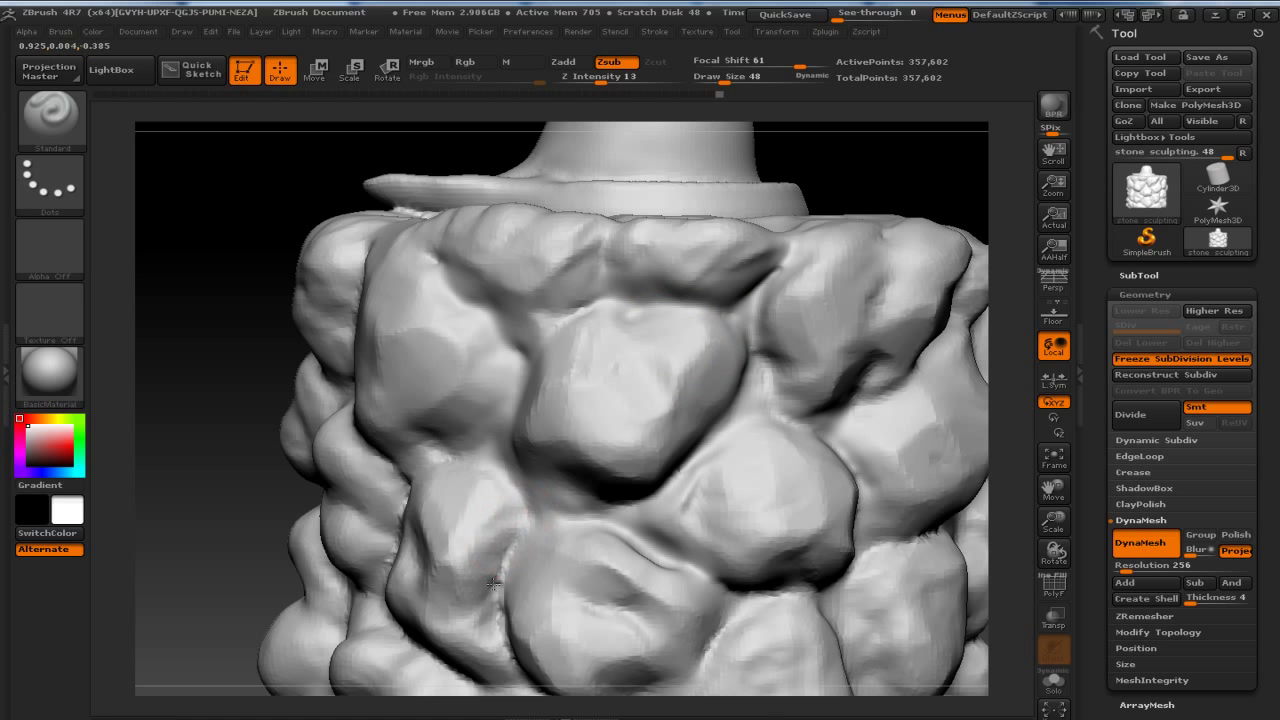
Orbit the column to inspect the stones from several angles, including the top rim.
{"action": "key", "text": "shift"}
{"action": "left_click_drag", "start_coordinate": [243, 349], "coordinate": [371, 486]}
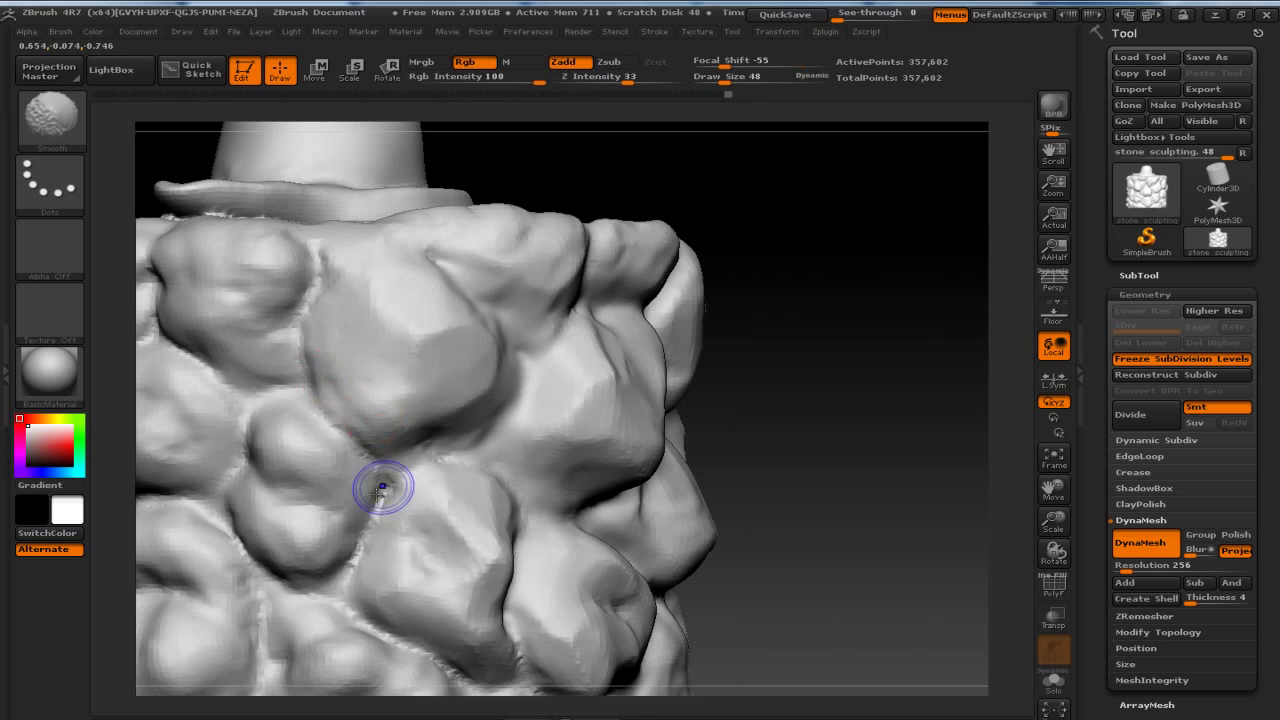
{"action": "mouse_move", "coordinate": [472, 676]}
{"action": "left_mouse_down"}
{"action": "mouse_move", "coordinate": [920, 237]}
{"action": "mouse_move", "coordinate": [549, 449]}
{"action": "left_mouse_up"}
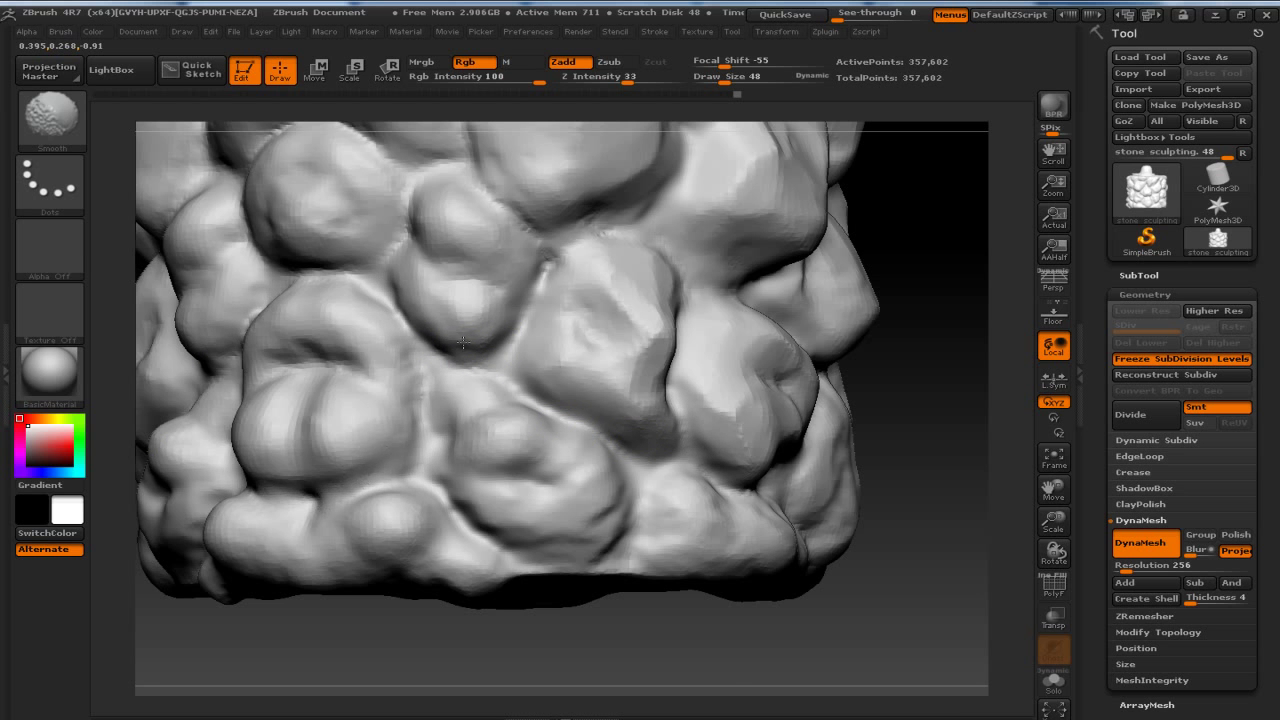
{"action": "mouse_move", "coordinate": [891, 274]}
{"action": "left_mouse_down"}
{"action": "mouse_move", "coordinate": [937, 343]}
{"action": "mouse_move", "coordinate": [517, 351]}
{"action": "left_mouse_up"}
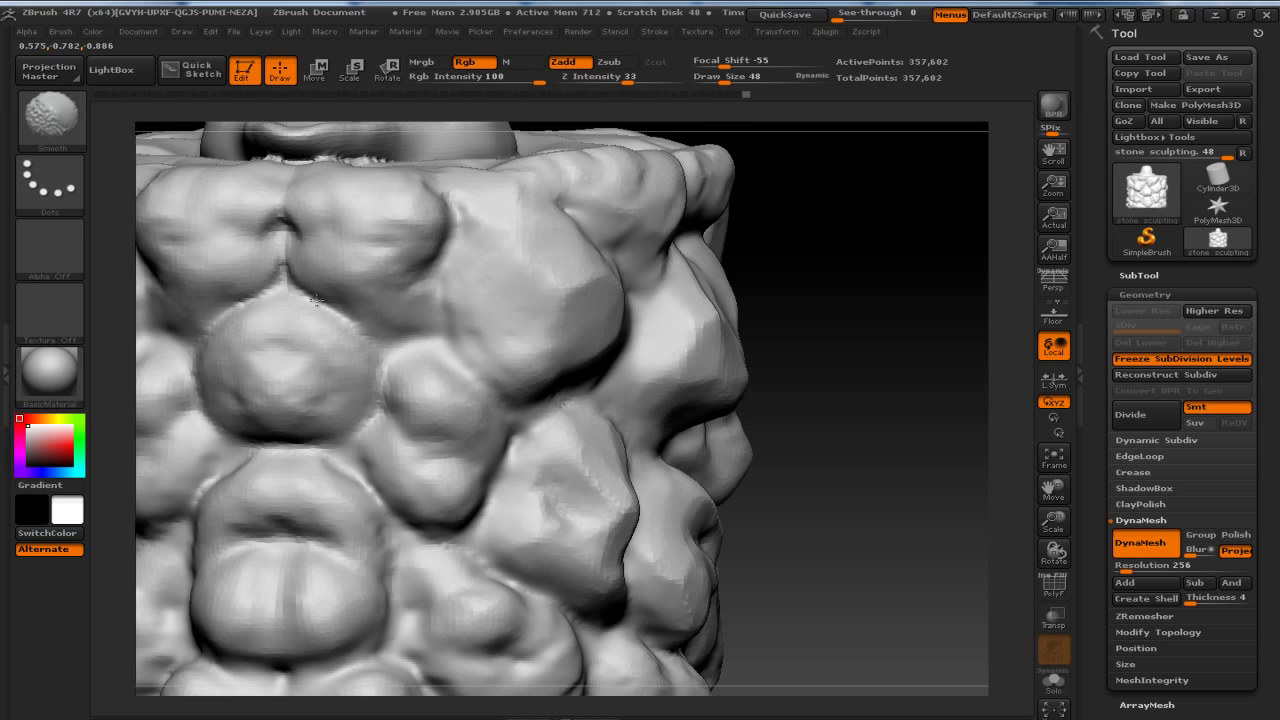
{"action": "mouse_move", "coordinate": [890, 340]}
{"action": "left_mouse_down"}
{"action": "mouse_move", "coordinate": [957, 374]}
{"action": "mouse_move", "coordinate": [343, 457]}
{"action": "left_mouse_up"}
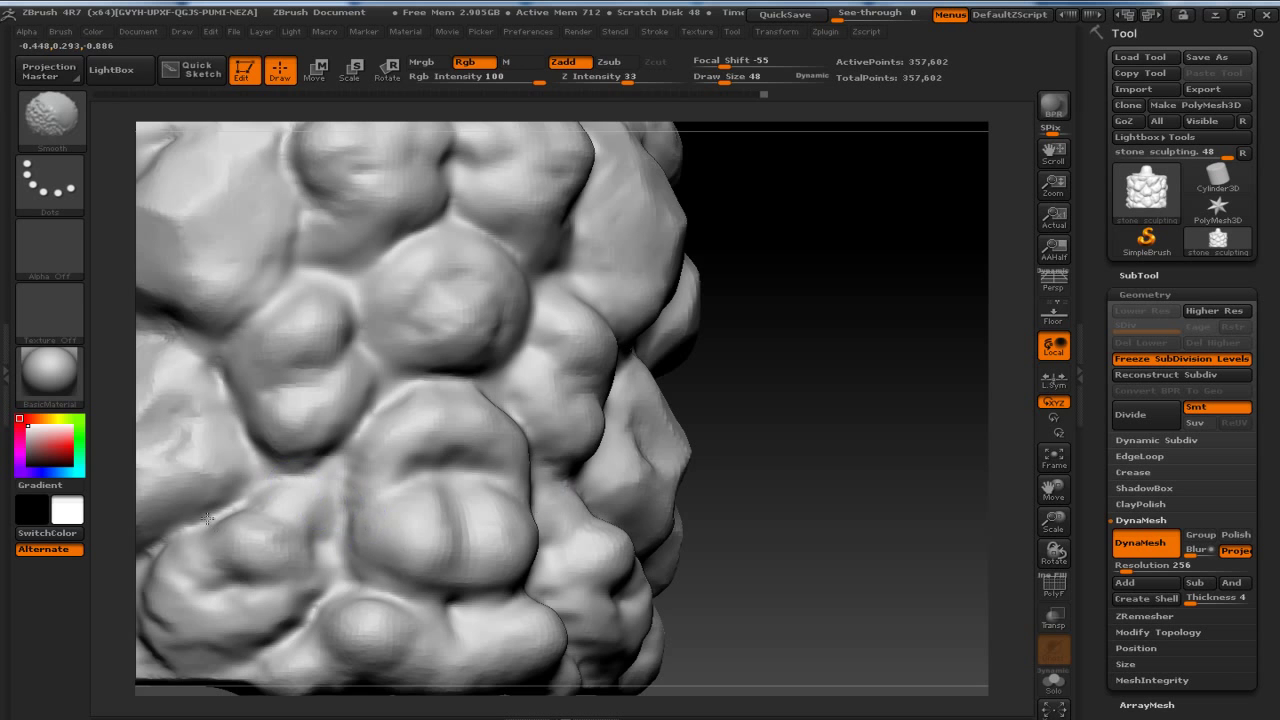
{"action": "left_click_drag", "start_coordinate": [837, 343], "coordinate": [457, 443]}
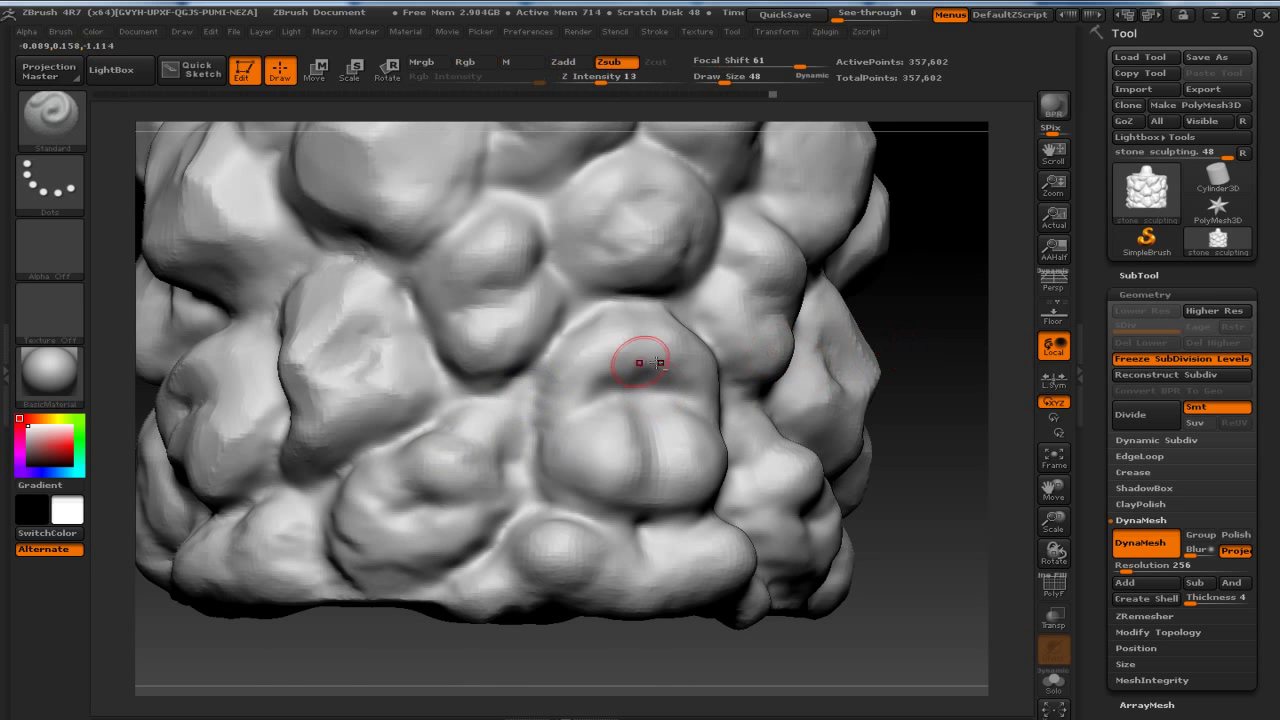
{"action": "left_click_drag", "start_coordinate": [877, 429], "coordinate": [430, 306]}
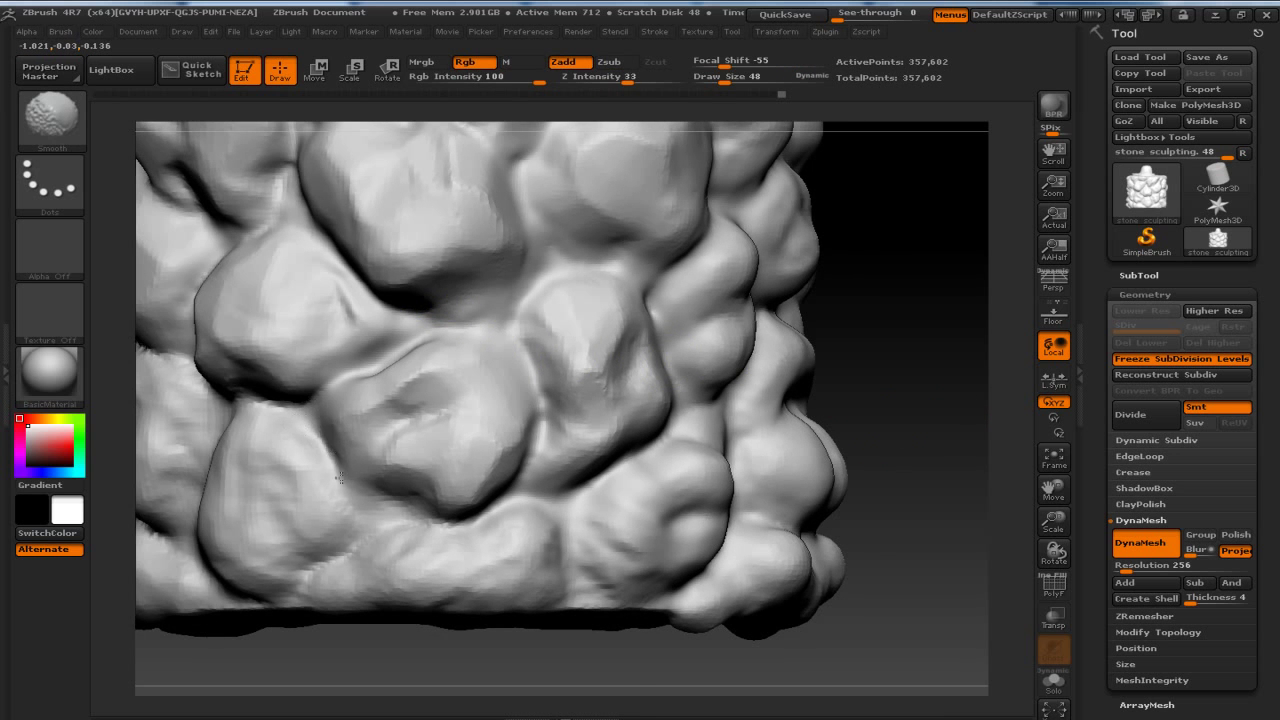
{"action": "mouse_move", "coordinate": [771, 374]}
{"action": "left_mouse_down"}
{"action": "mouse_move", "coordinate": [943, 240]}
{"action": "mouse_move", "coordinate": [514, 357]}
{"action": "mouse_move", "coordinate": [285, 402]}
{"action": "left_mouse_up"}
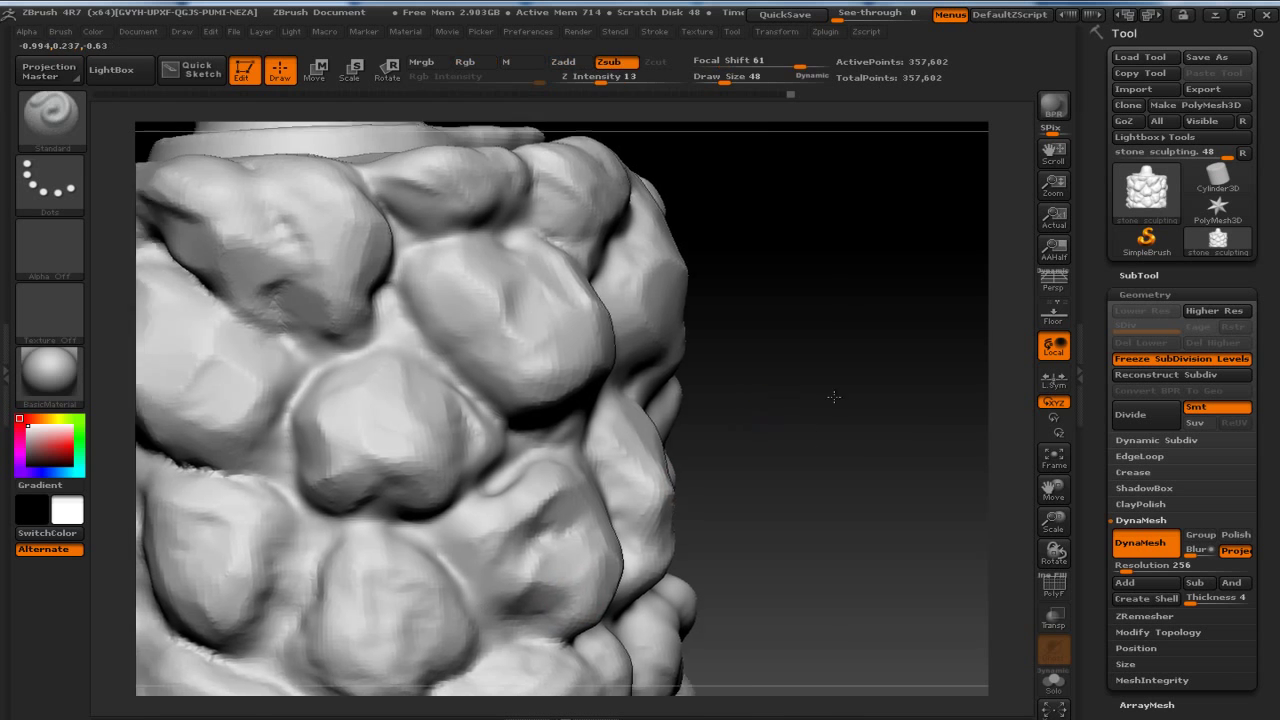
{"action": "left_click_drag", "start_coordinate": [461, 611], "coordinate": [408, 420]}
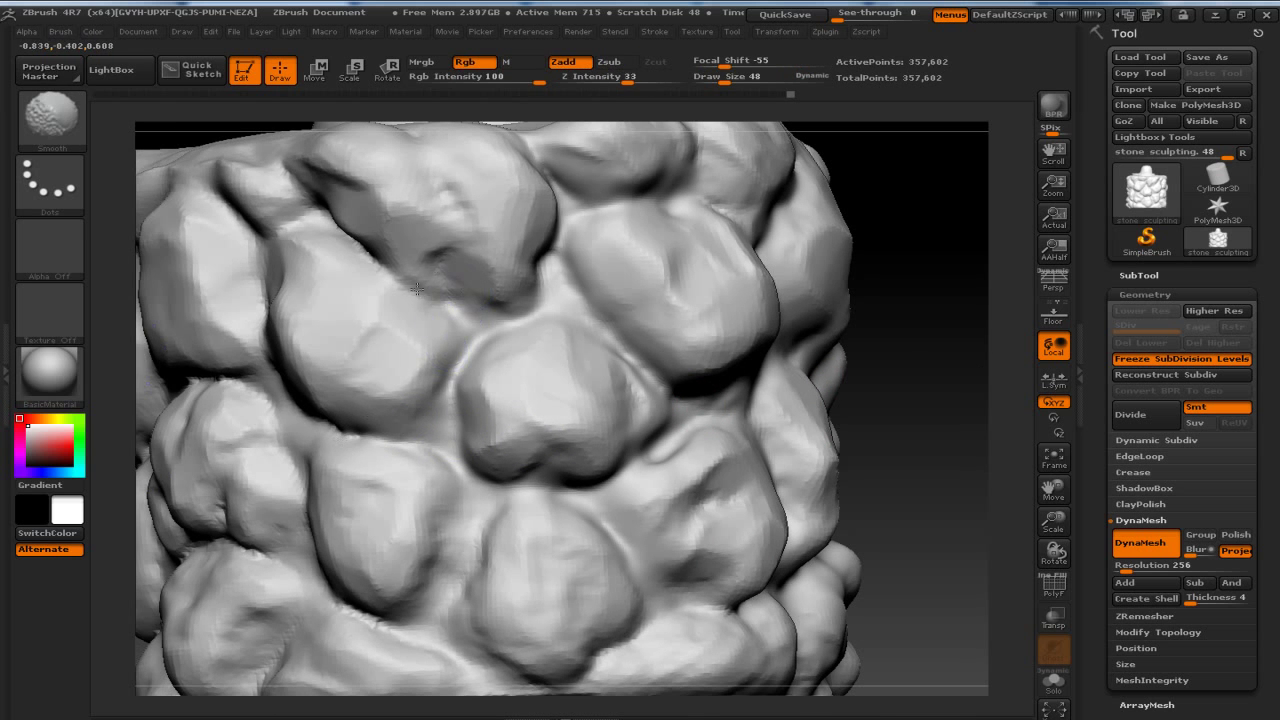
Switch the Standard brush to Zsub with Alt and reduce Draw Size to 28.
{"action": "key", "text": "alt"}
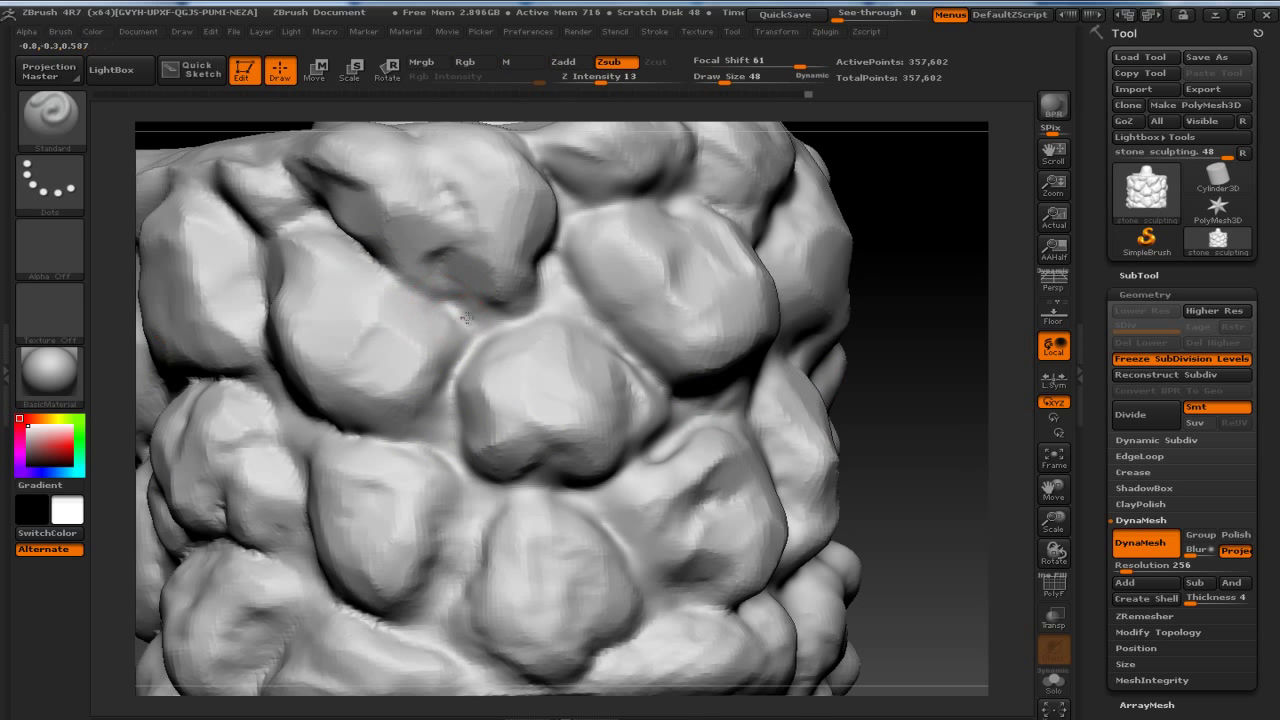
{"action": "key", "text": "["}
{"action": "key", "text": "bracketleft"}
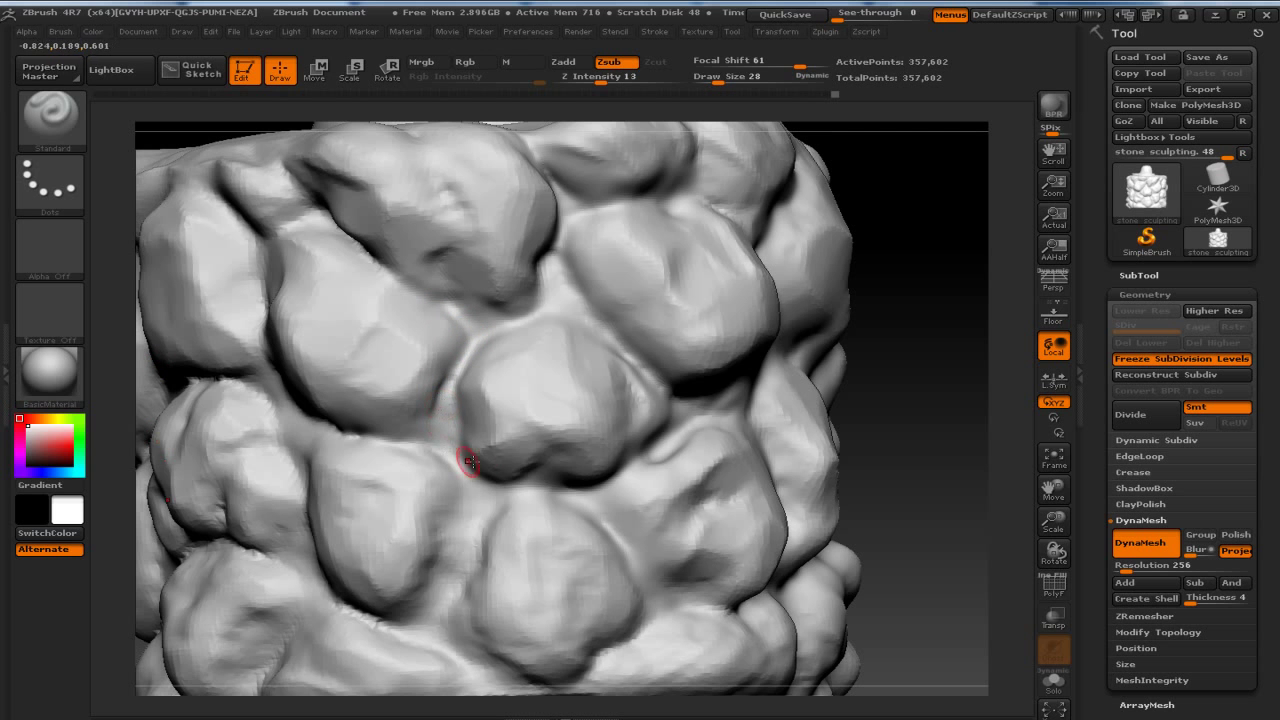
Carve a crease between the lower stones, alternating Zsub carving with smoothing.
{"action": "right_click_drag", "start_coordinate": [813, 431], "coordinate": [563, 377]}
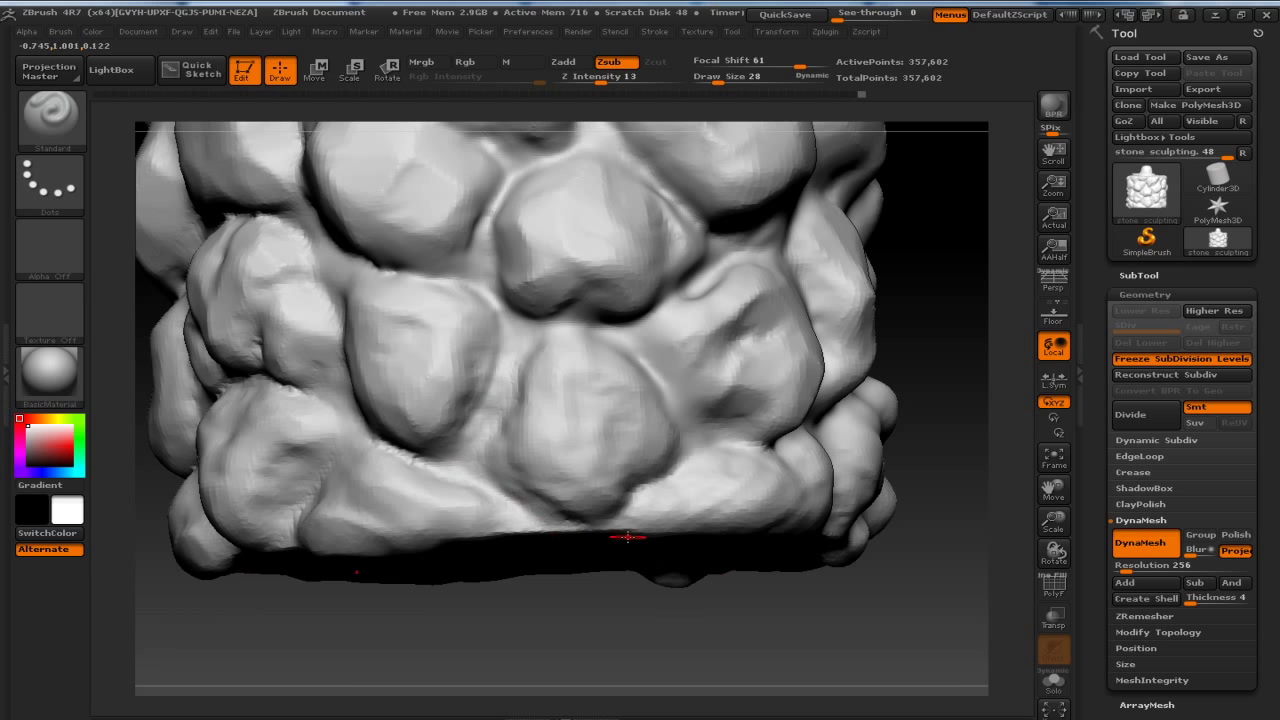
{"action": "right_click_drag", "start_coordinate": [614, 537], "coordinate": [657, 491]}
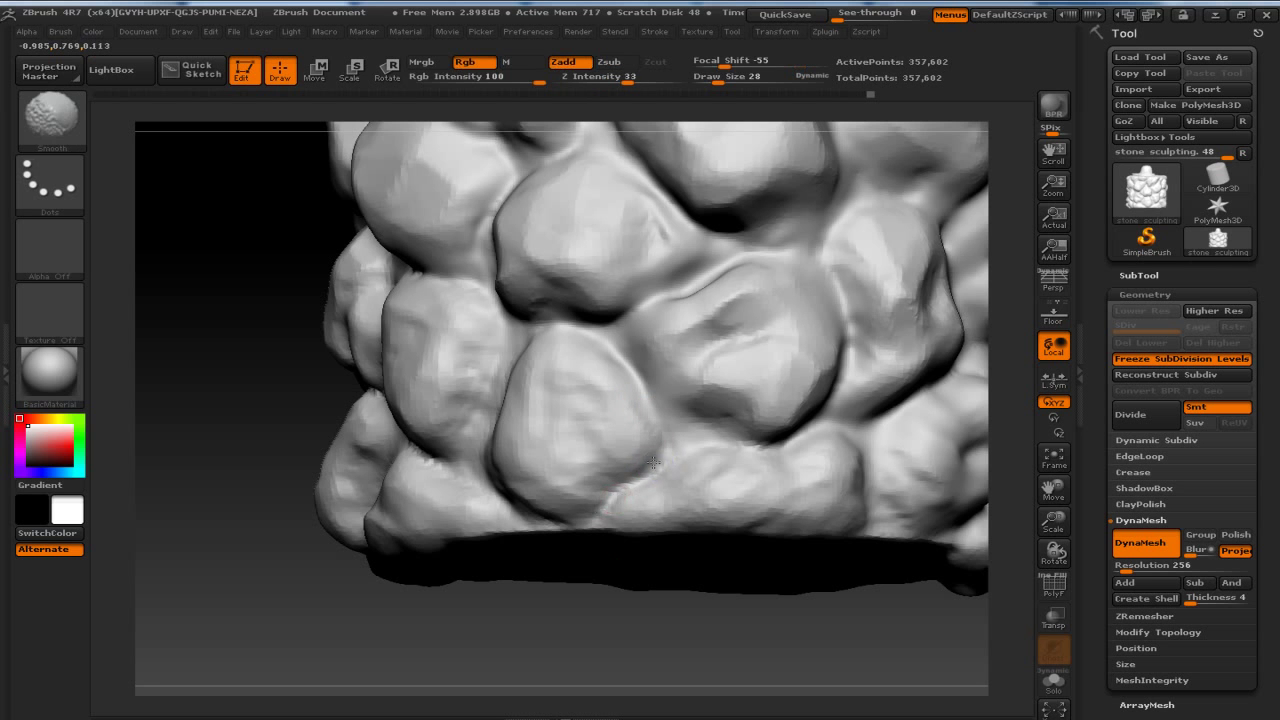
{"action": "mouse_move", "coordinate": [606, 603]}
{"action": "left_mouse_down"}
{"action": "mouse_move", "coordinate": [700, 620]}
{"action": "mouse_move", "coordinate": [858, 542]}
{"action": "left_mouse_up"}
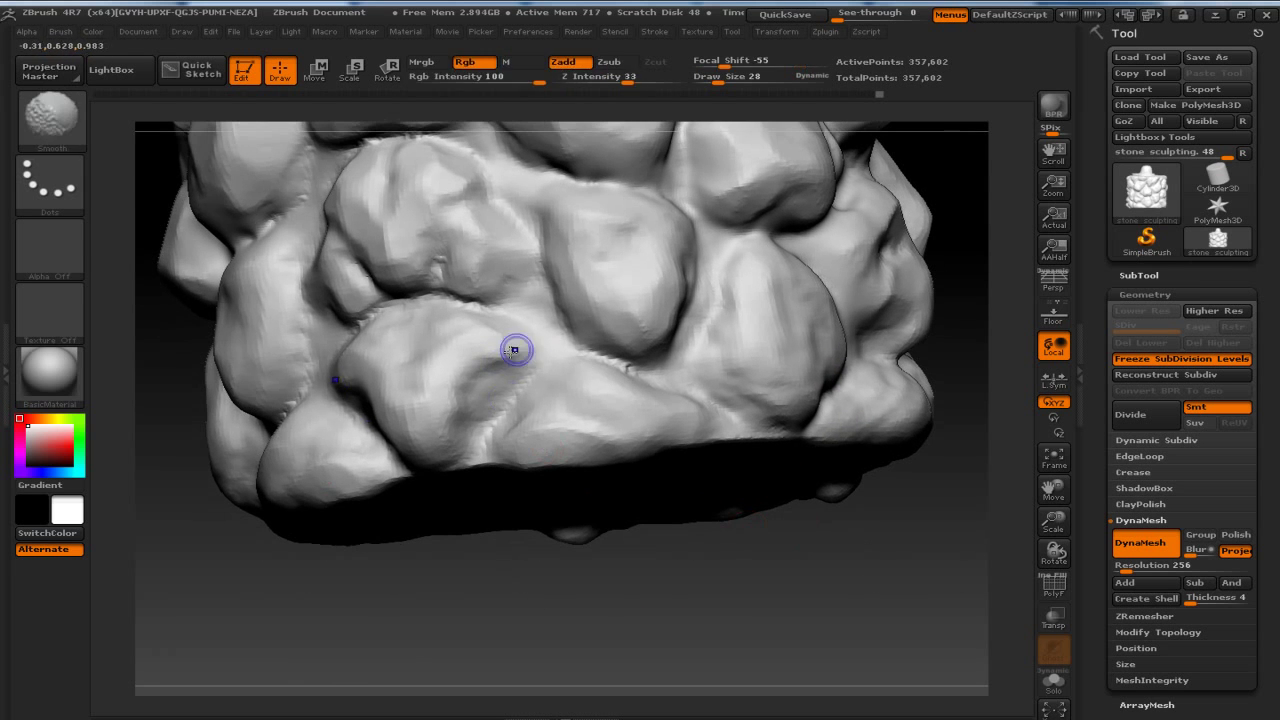
{"action": "key", "text": "shift"}
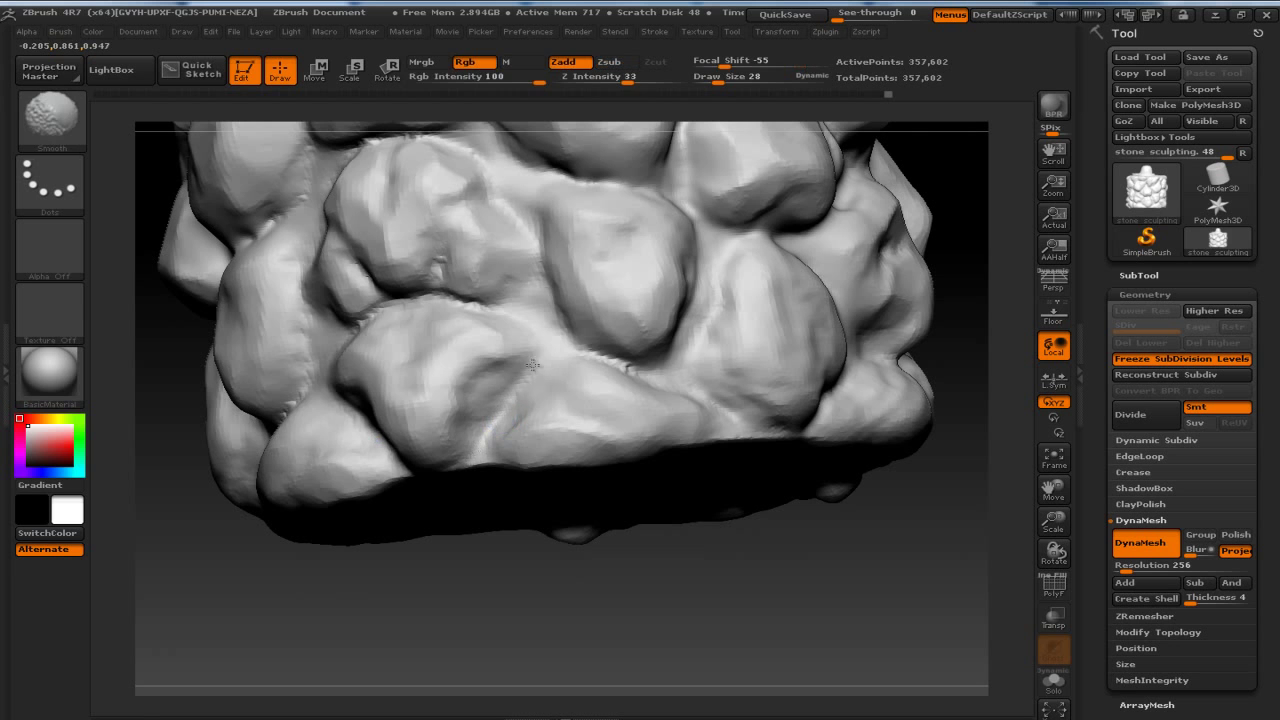
{"action": "key", "text": "alt"}
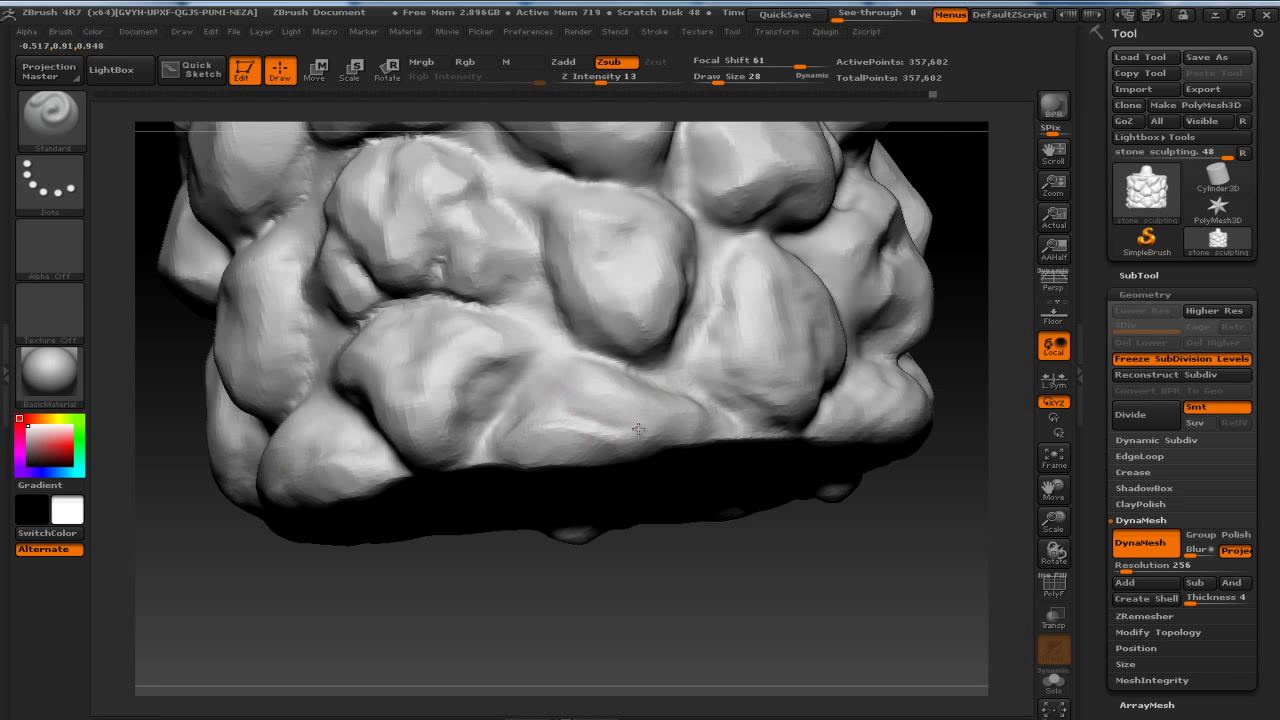
{"action": "left_click_drag", "start_coordinate": [553, 412], "coordinate": [562, 413]}
{"action": "key", "text": "shift"}
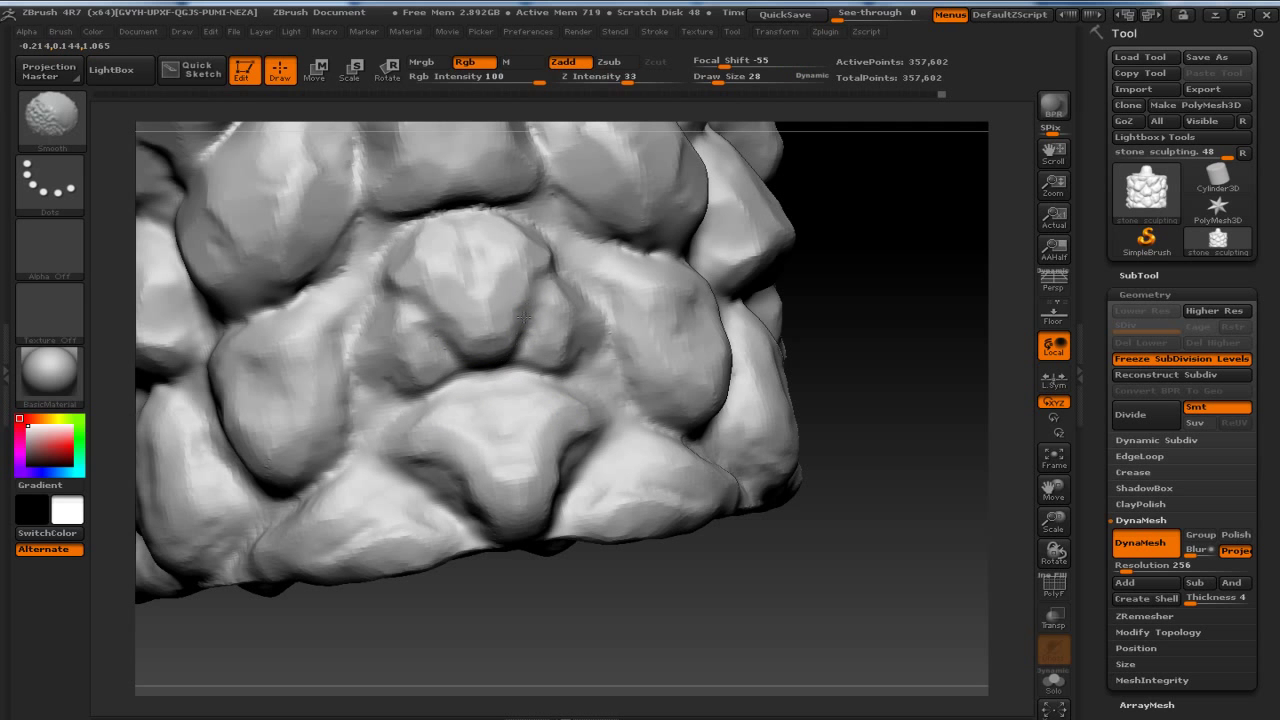
{"action": "key", "text": "alt"}
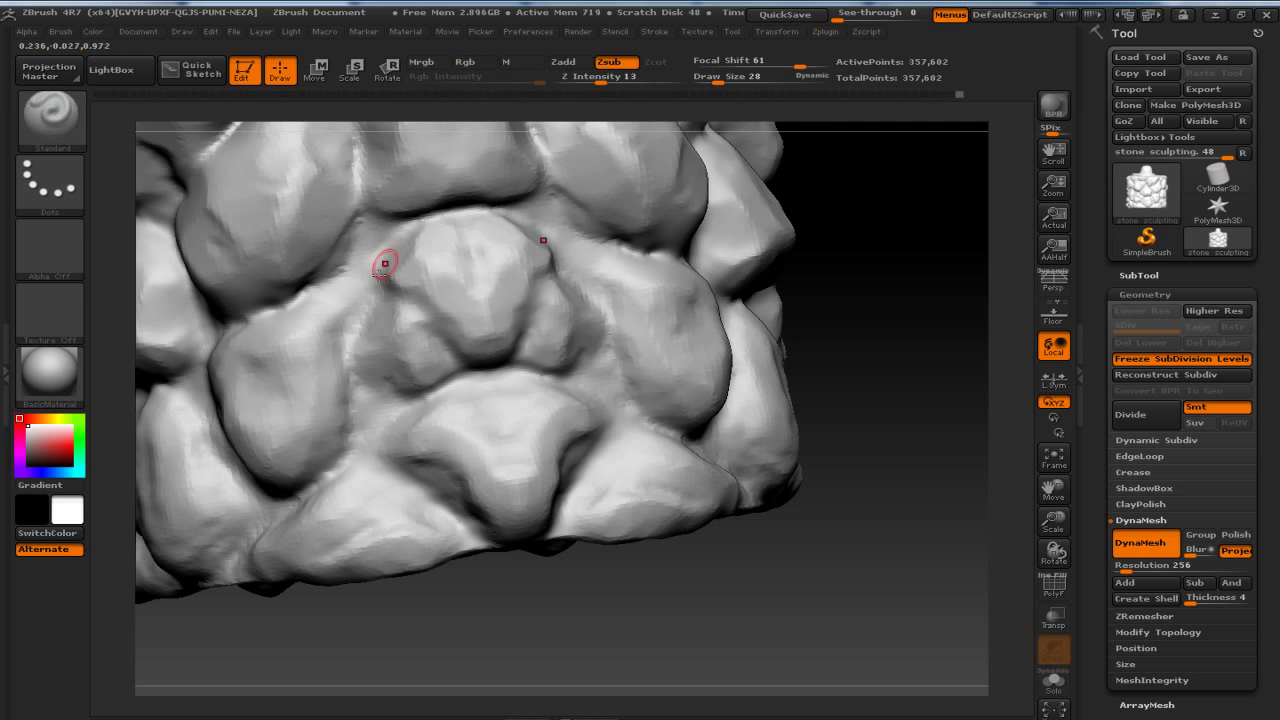
{"action": "left_click_drag", "start_coordinate": [380, 302], "coordinate": [344, 383], "text": "alt"}
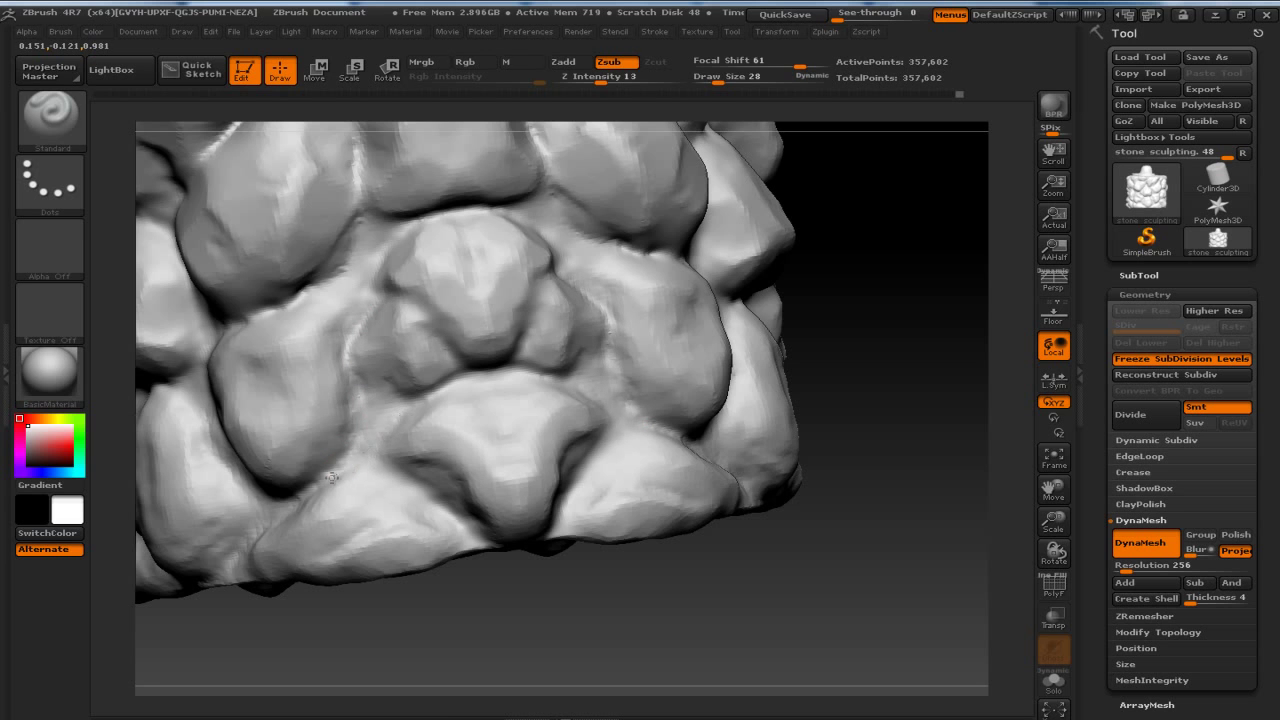
{"action": "key", "text": "shift"}
{"action": "key", "text": "alt"}
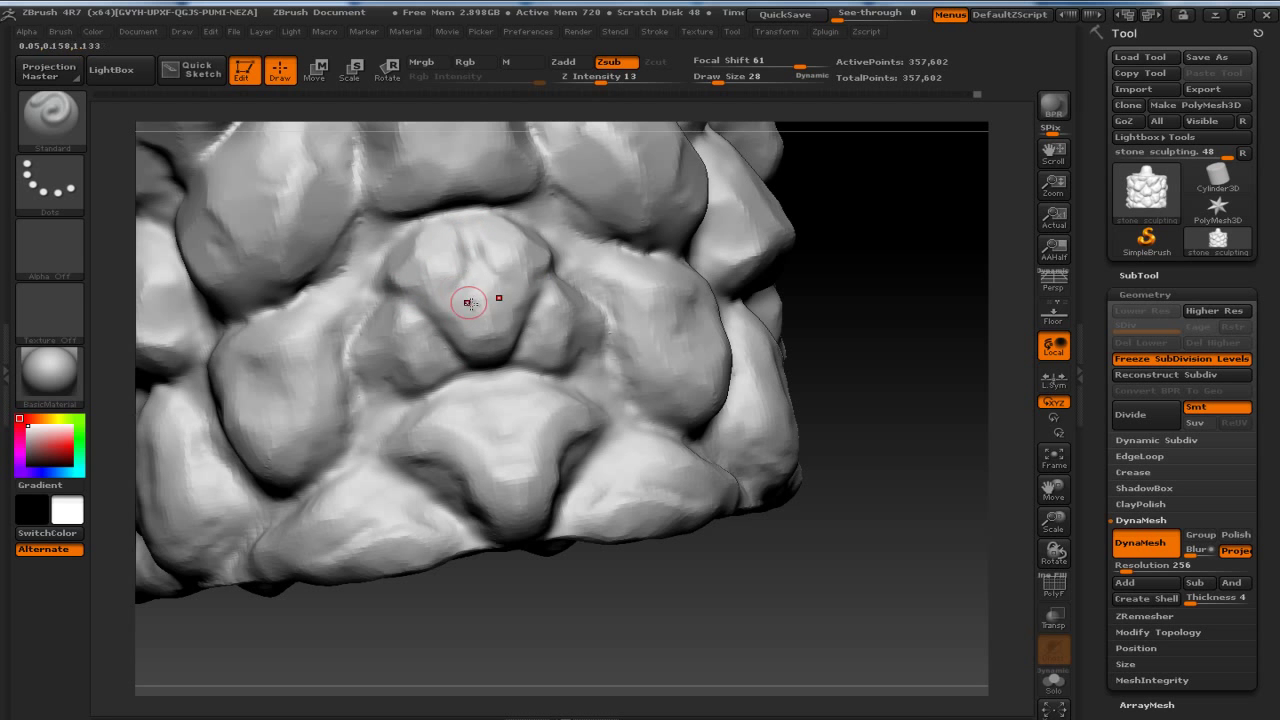
Smooth the stones and carve small dents between them, viewing from the front and top.
{"action": "left_click_drag", "start_coordinate": [471, 294], "coordinate": [480, 443]}
{"action": "key", "text": "shift"}
{"action": "key", "text": "alt"}
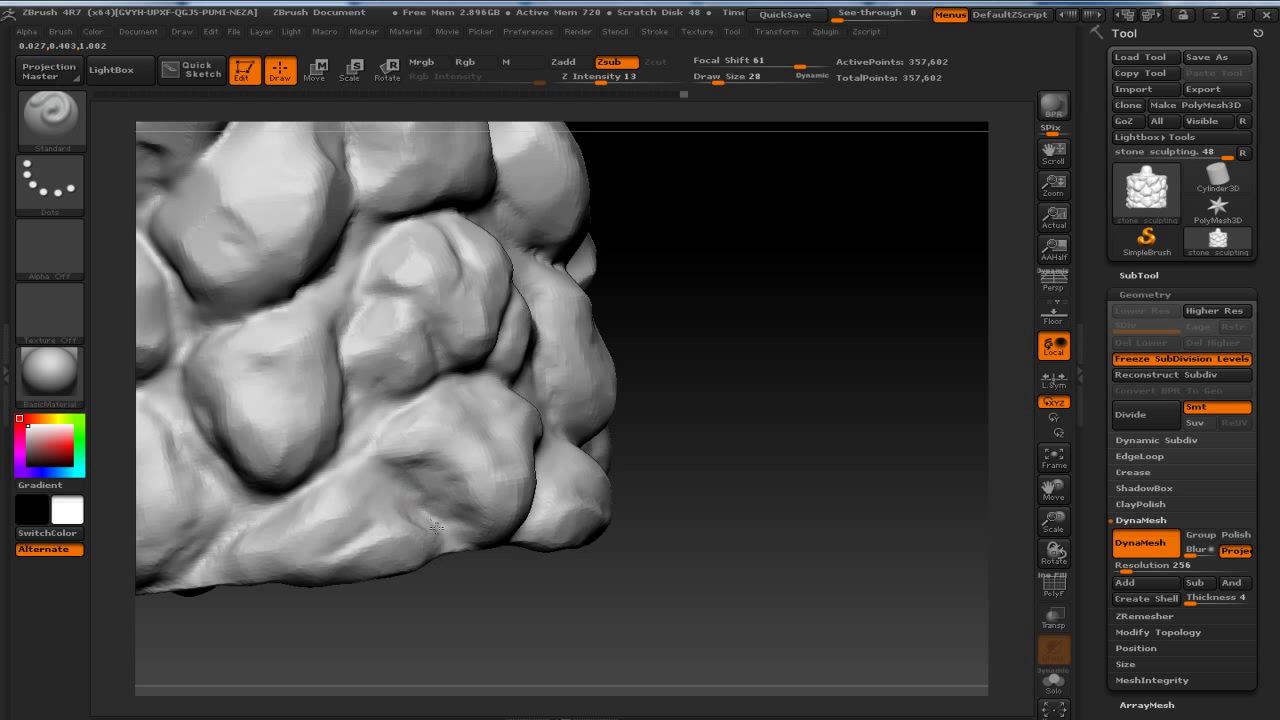
{"action": "left_click_drag", "start_coordinate": [491, 463], "coordinate": [509, 406]}
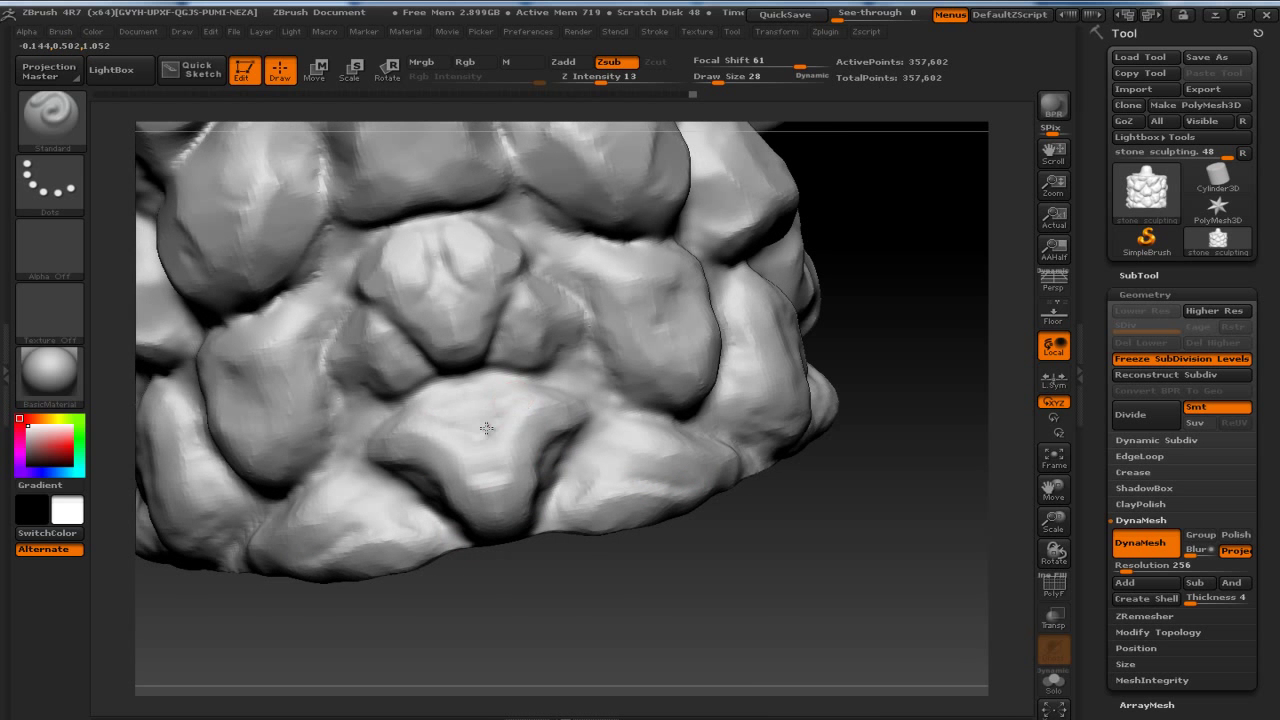
{"action": "left_click_drag", "start_coordinate": [617, 543], "coordinate": [573, 382]}
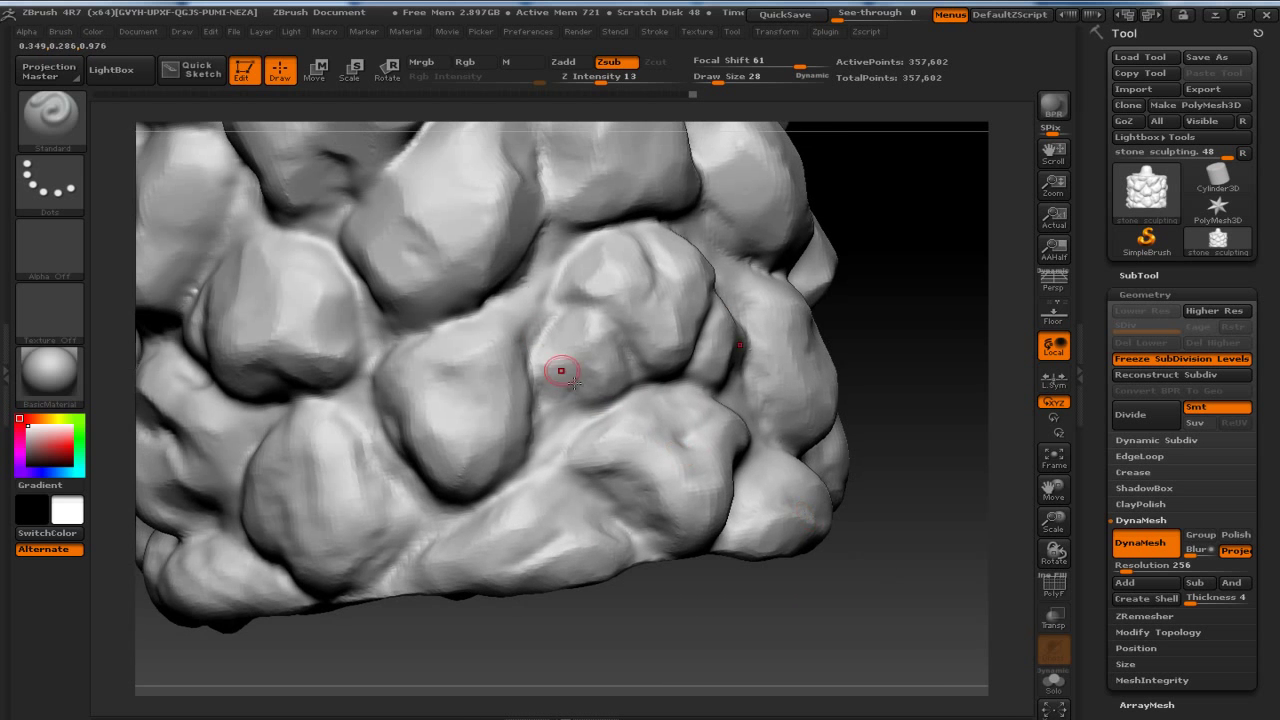
{"action": "key", "text": "shift"}
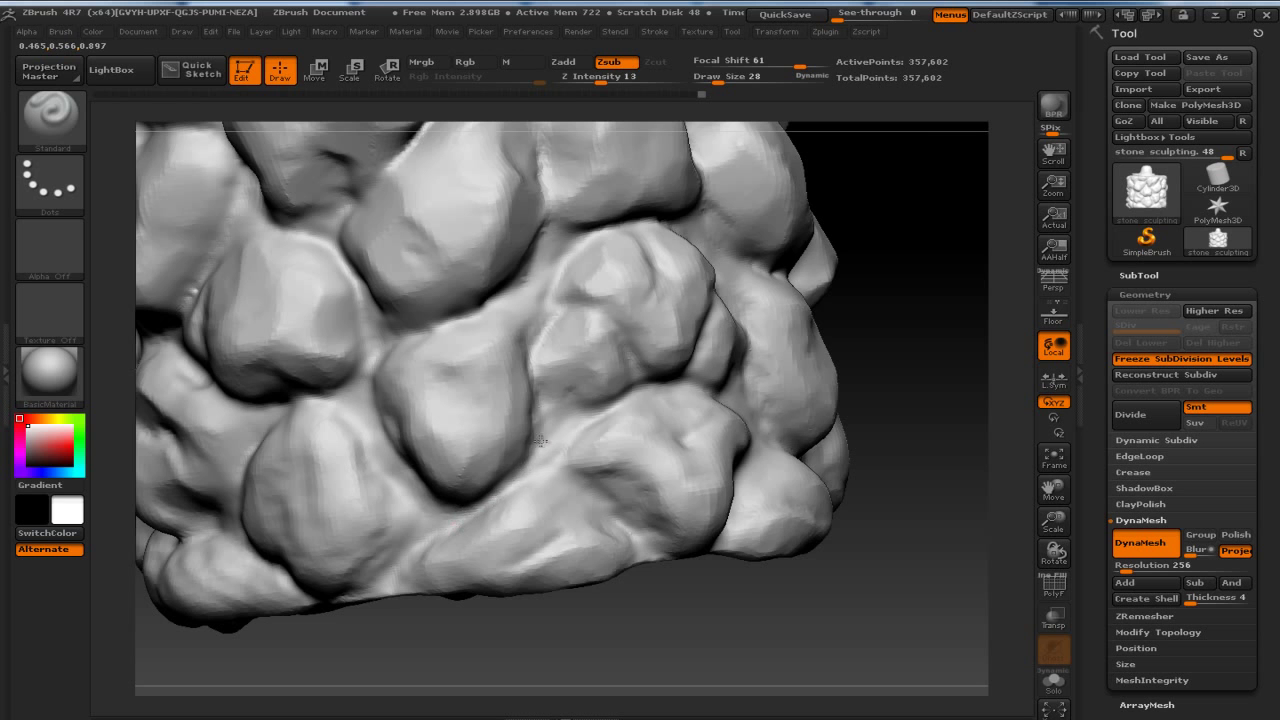
{"action": "left_click_drag", "start_coordinate": [726, 585], "coordinate": [880, 520]}
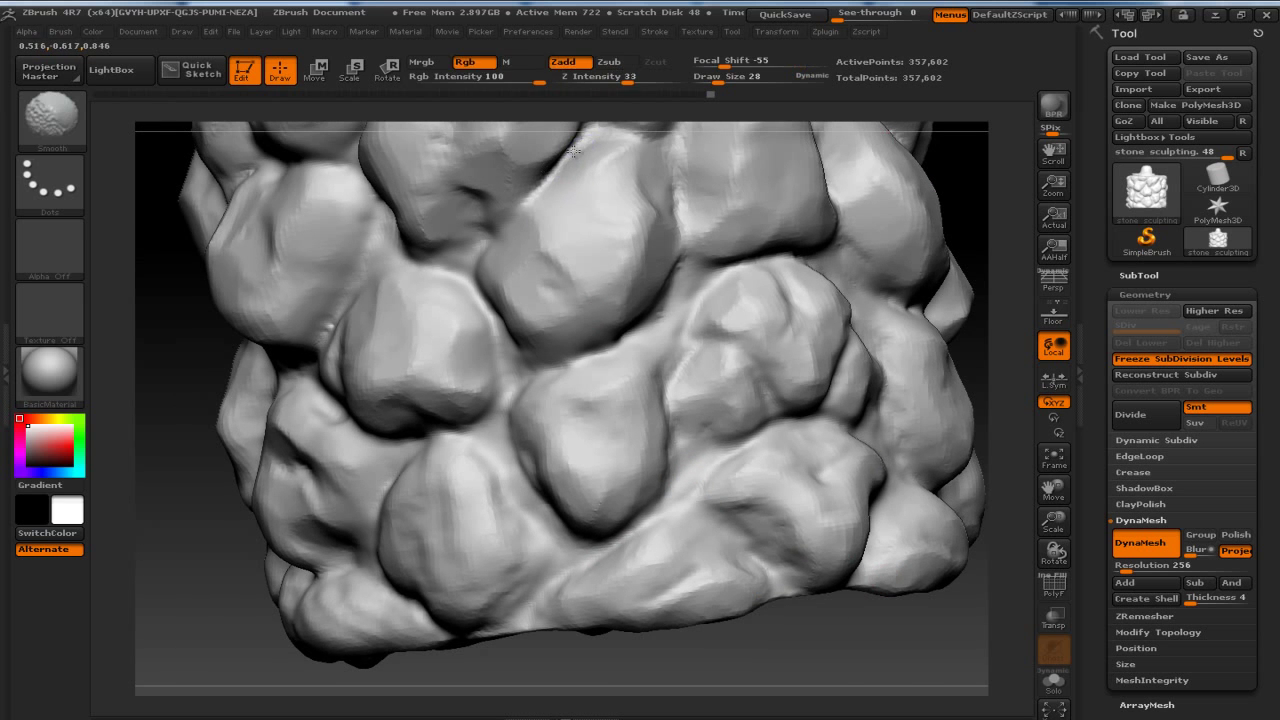
{"action": "left_click_drag", "start_coordinate": [206, 309], "coordinate": [729, 286]}
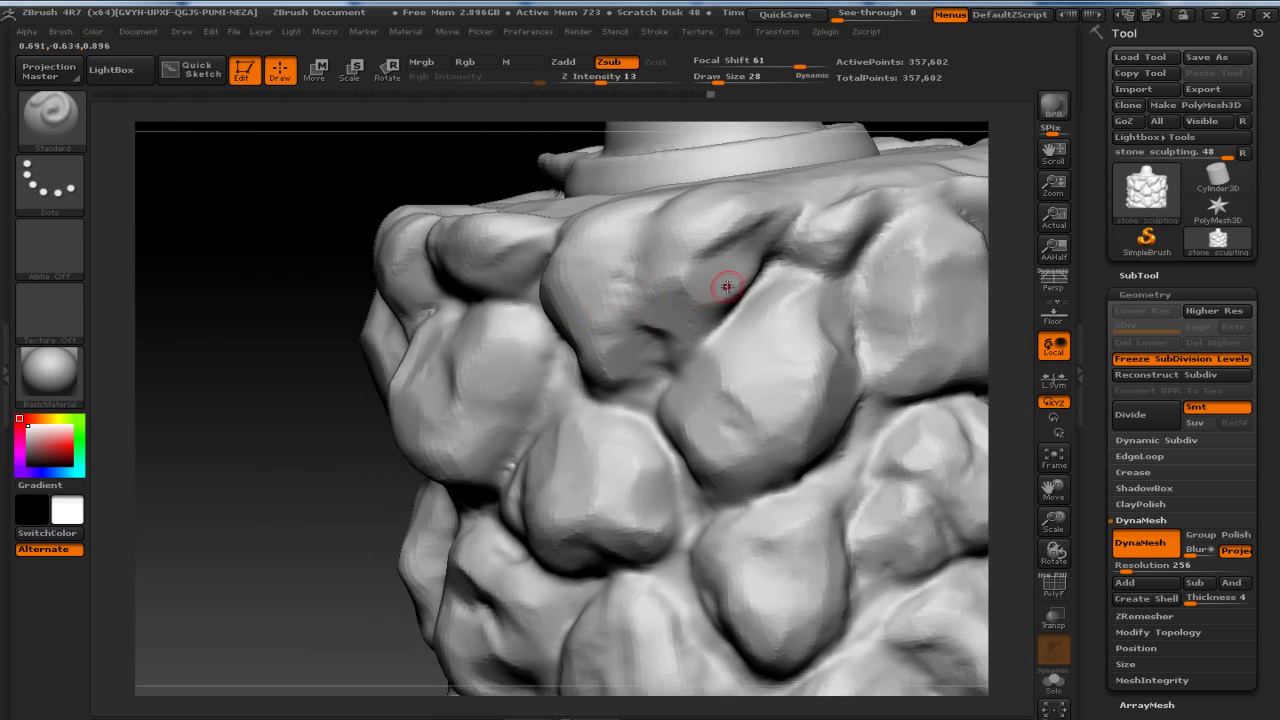
{"action": "left_click", "coordinate": [660, 372]}
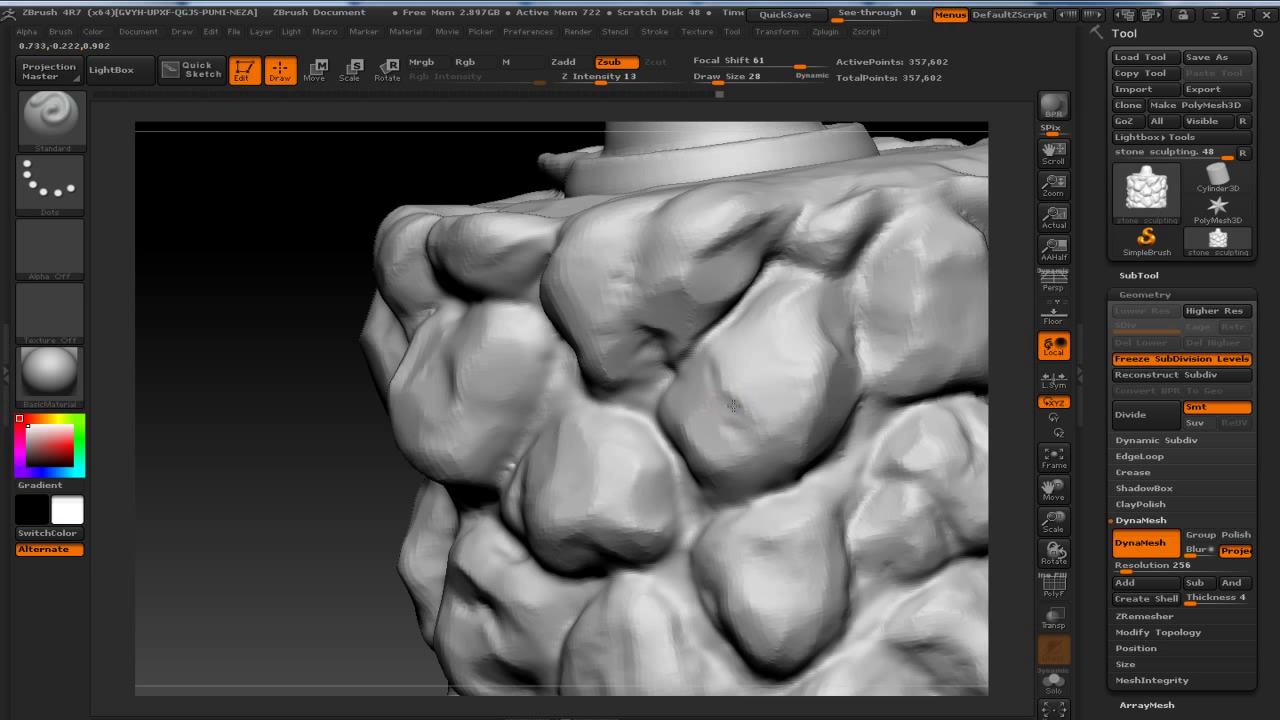
{"action": "left_click_drag", "start_coordinate": [800, 386], "coordinate": [766, 366]}
{"action": "left_click", "coordinate": [622, 503]}
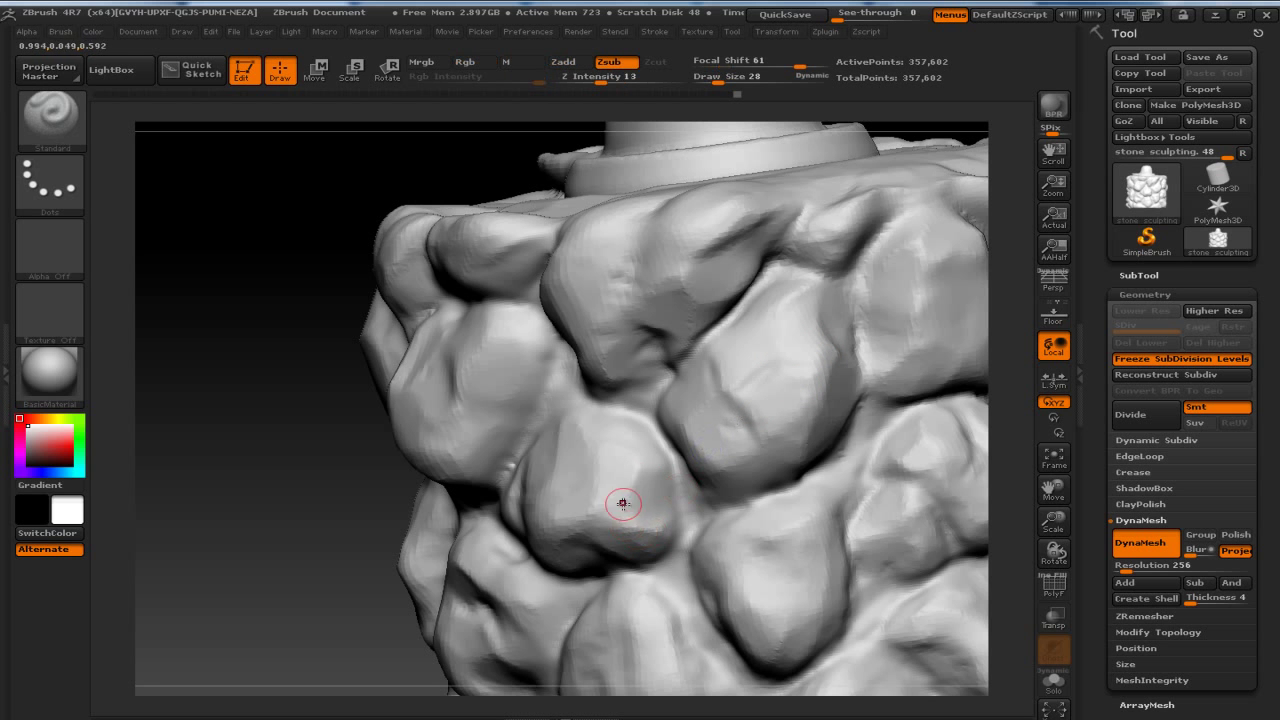
{"action": "left_click", "coordinate": [600, 452]}
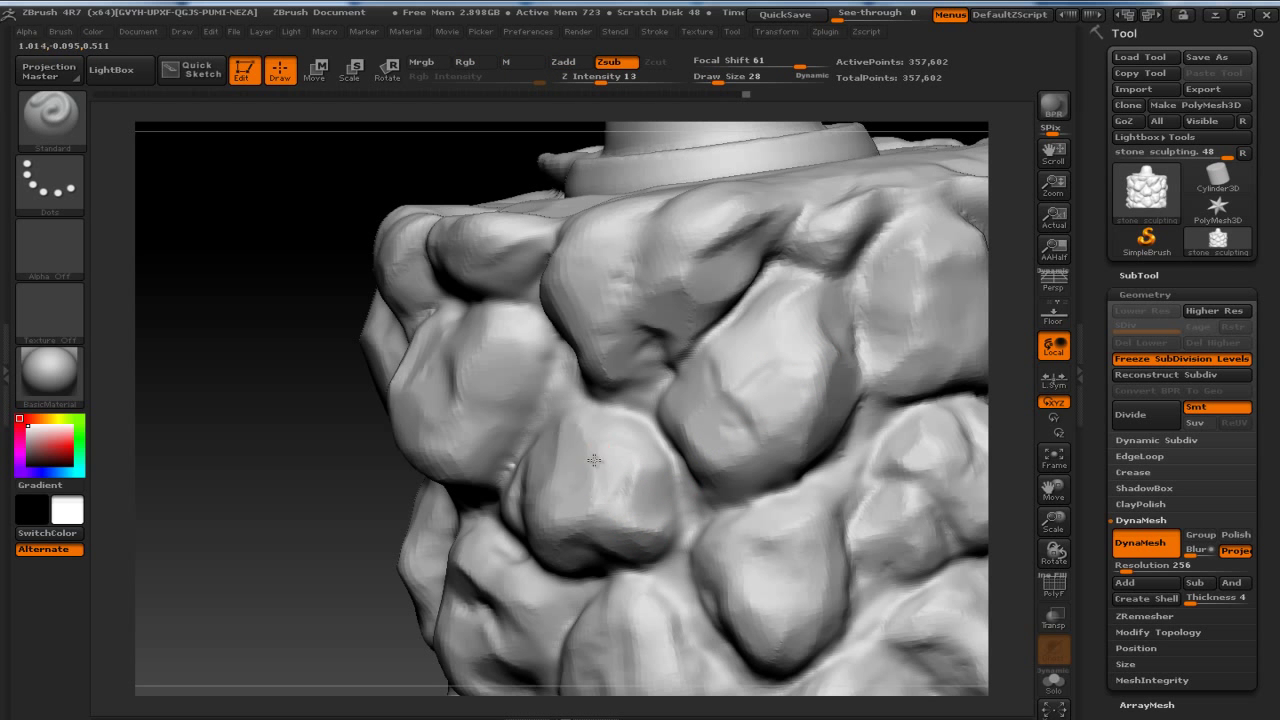
{"action": "left_click_drag", "start_coordinate": [287, 467], "coordinate": [600, 477]}
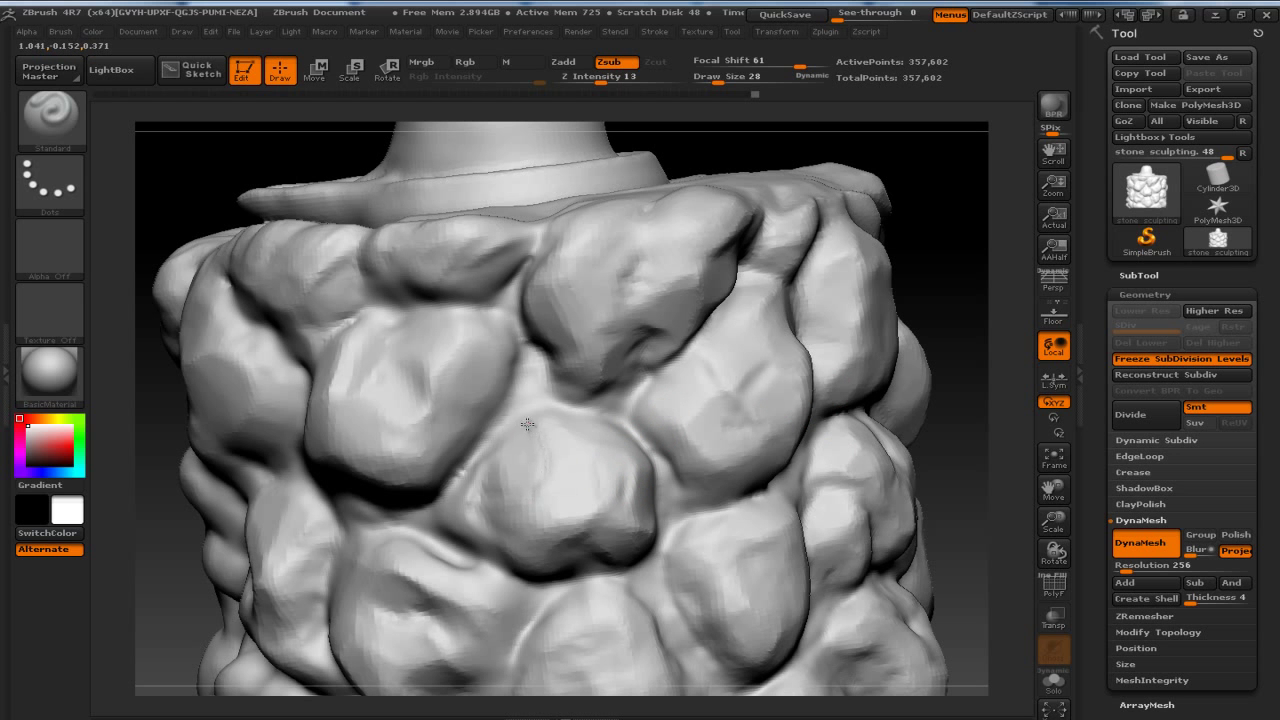
{"action": "left_click_drag", "start_coordinate": [943, 434], "coordinate": [576, 442]}
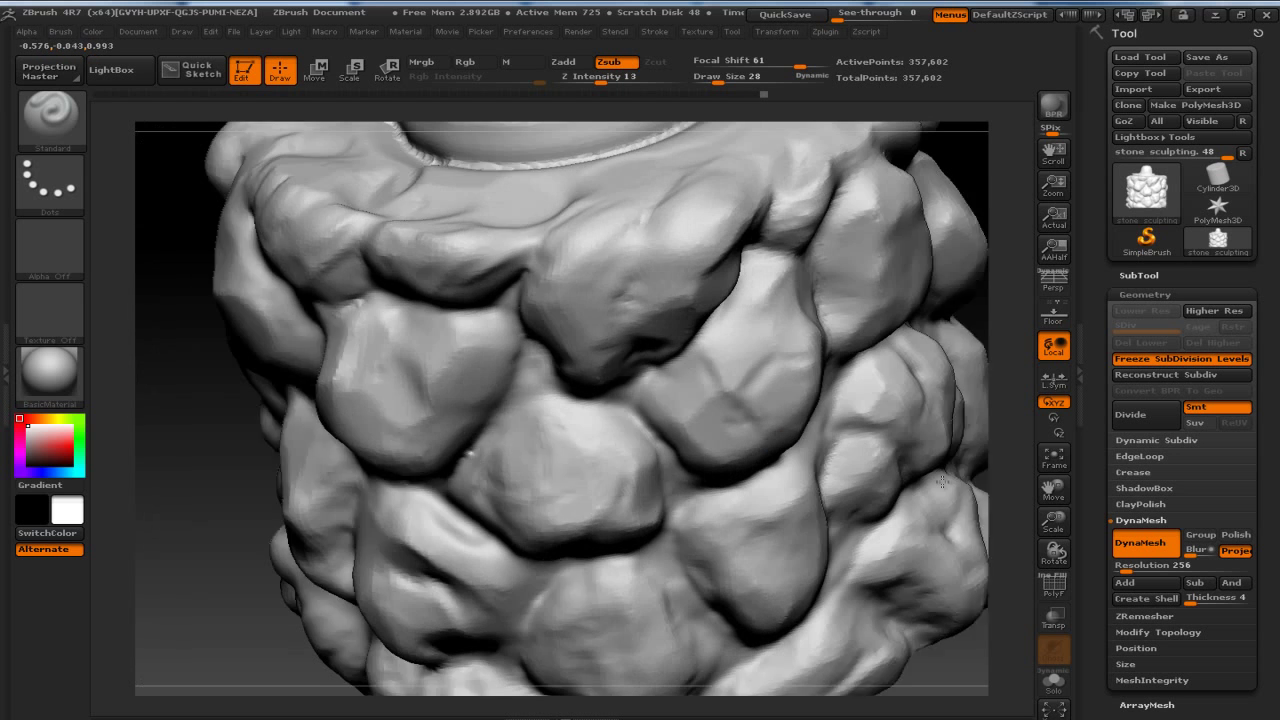
Paint a mask stroke on the central stones, then carve grooves into the upper stones below the cap.
{"action": "left_click", "coordinate": [543, 420]}
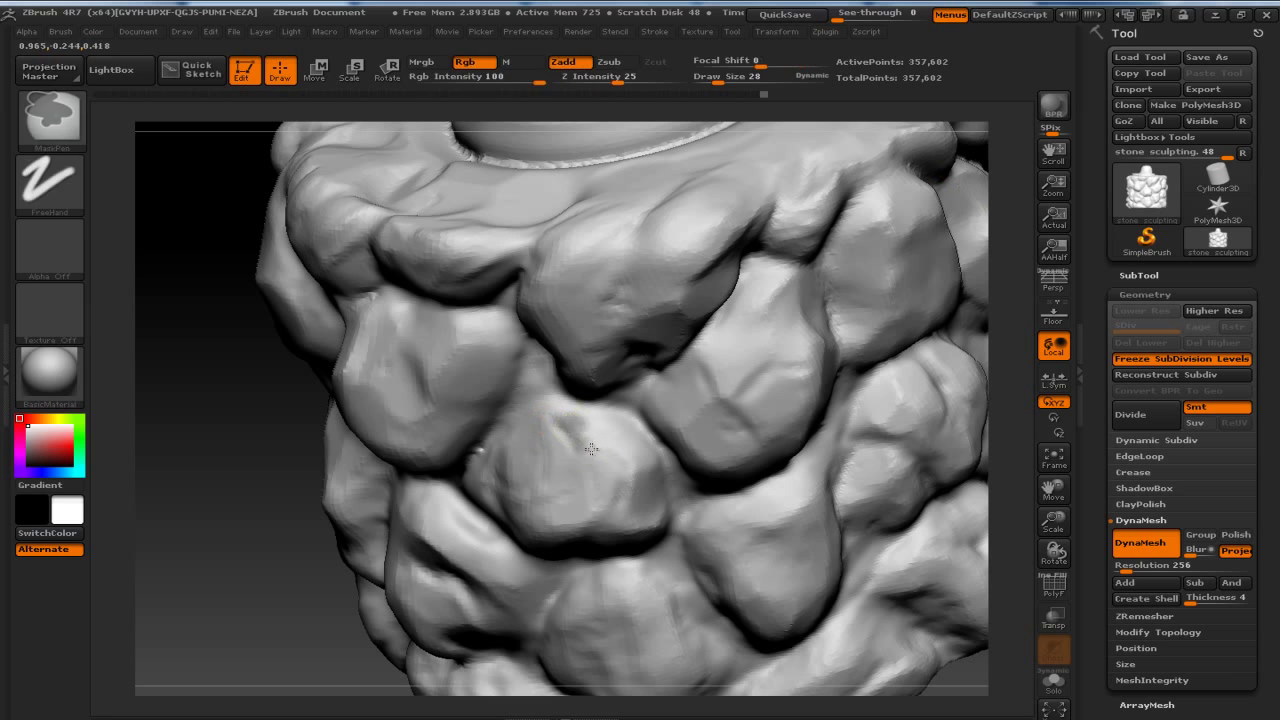
{"action": "key", "text": "ctrl"}
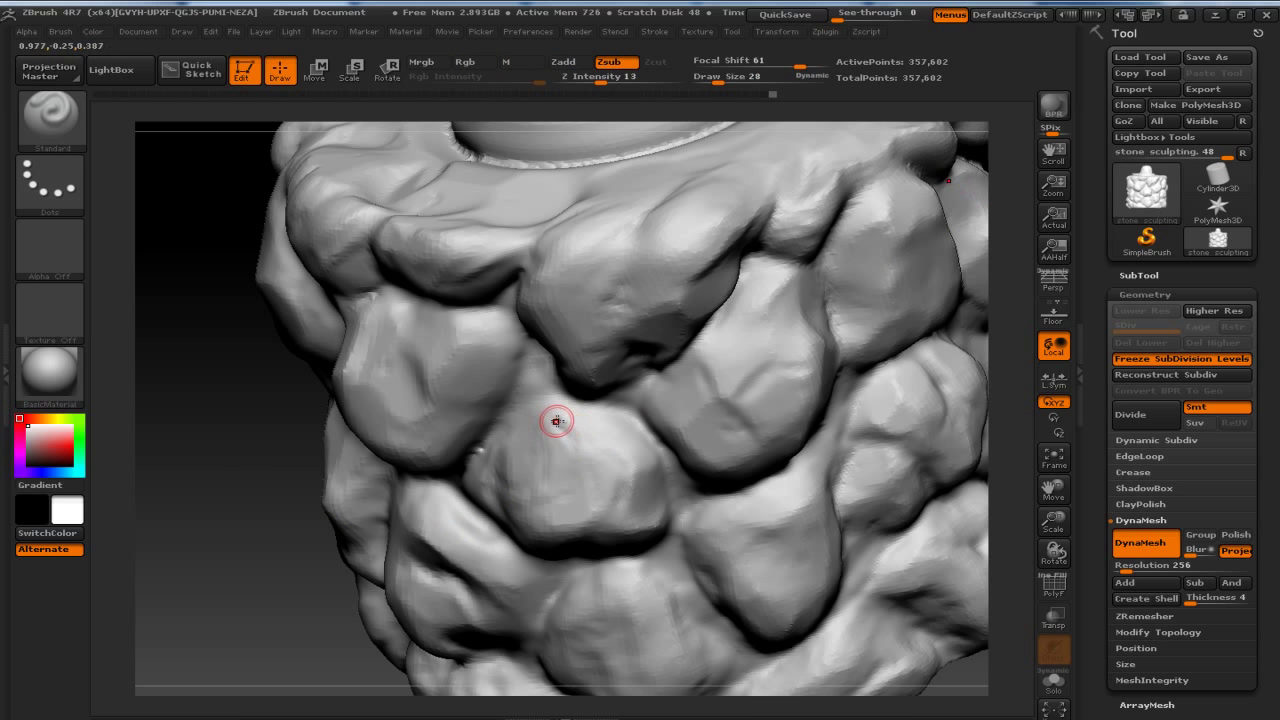
{"action": "left_click_drag", "start_coordinate": [624, 456], "coordinate": [757, 374]}
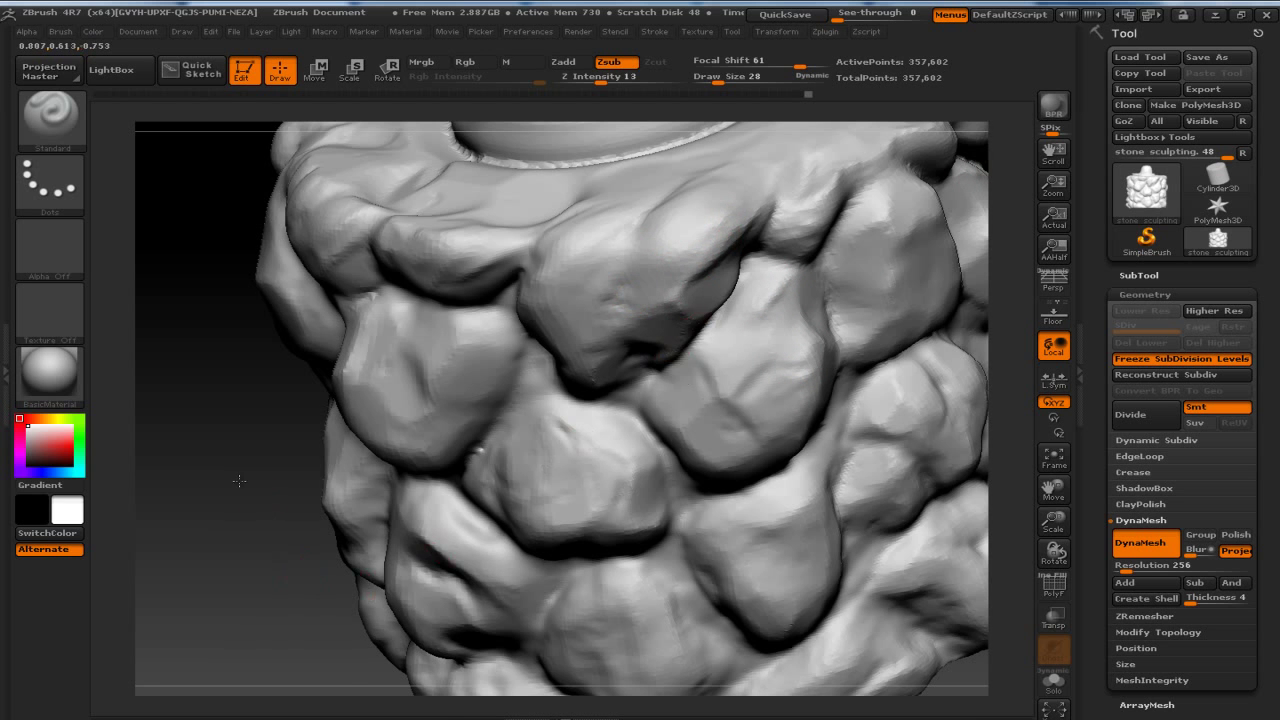
{"action": "left_click_drag", "start_coordinate": [239, 481], "coordinate": [429, 406]}
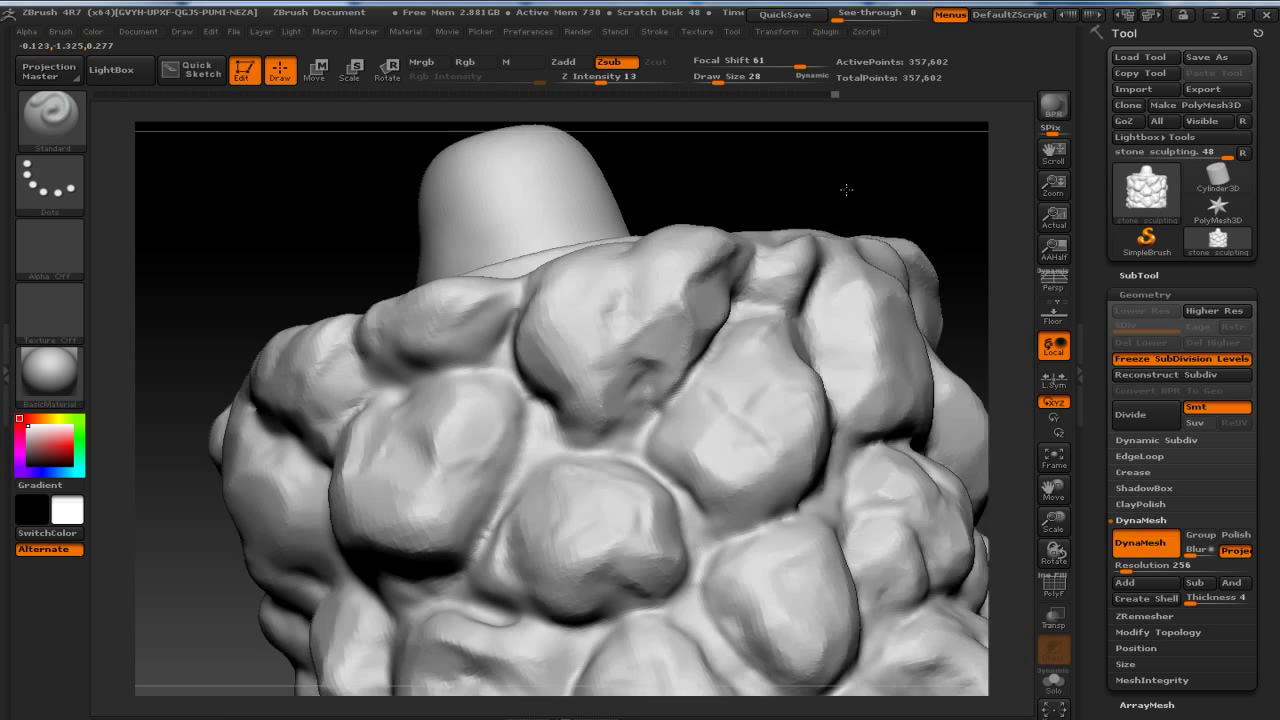
{"action": "left_click_drag", "start_coordinate": [846, 189], "coordinate": [609, 289]}
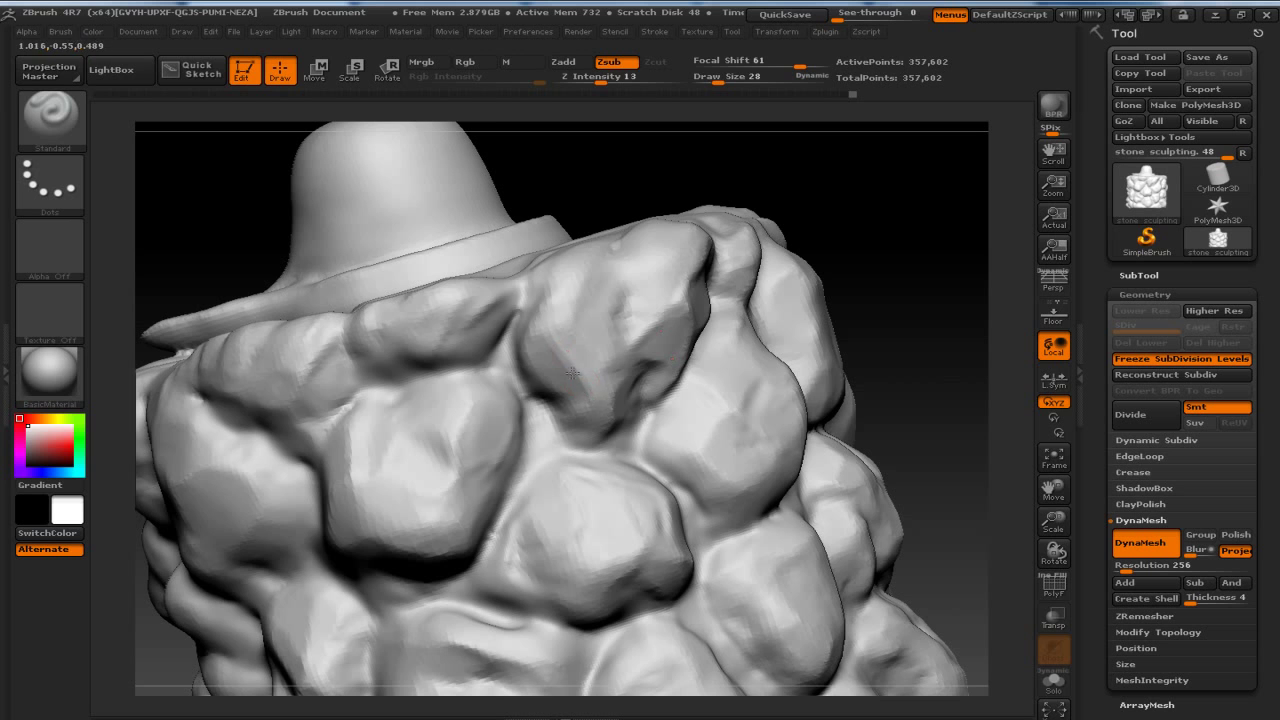
{"action": "left_click_drag", "start_coordinate": [576, 332], "coordinate": [632, 402]}
{"action": "left_click_drag", "start_coordinate": [580, 271], "coordinate": [560, 290]}
{"action": "left_click_drag", "start_coordinate": [465, 305], "coordinate": [440, 340]}
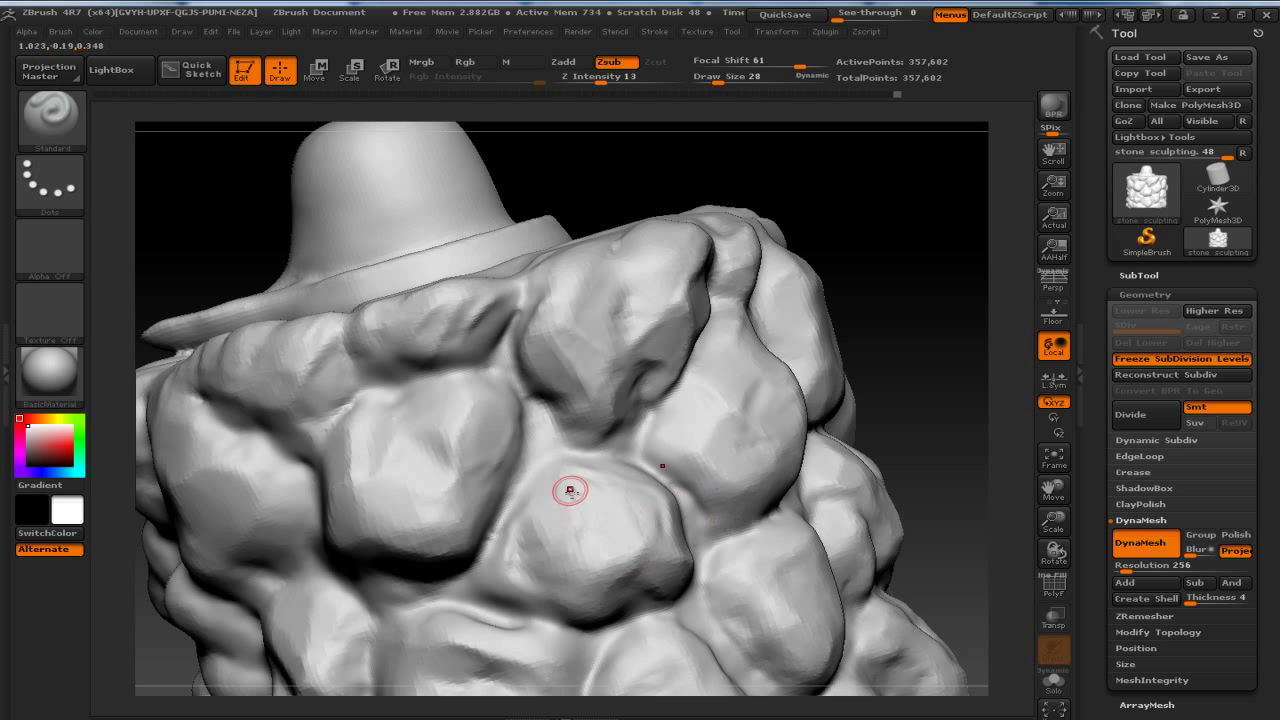
Carve deeper Zsub grooves between the mid-front and lower stones on the cylinder's side.
{"action": "mouse_move", "coordinate": [926, 384]}
{"action": "left_mouse_down", "text": "shift"}
{"action": "mouse_move", "coordinate": [981, 363]}
{"action": "mouse_move", "coordinate": [960, 257]}
{"action": "mouse_move", "coordinate": [895, 346]}
{"action": "mouse_move", "coordinate": [480, 331]}
{"action": "left_mouse_up", "text": "shift"}
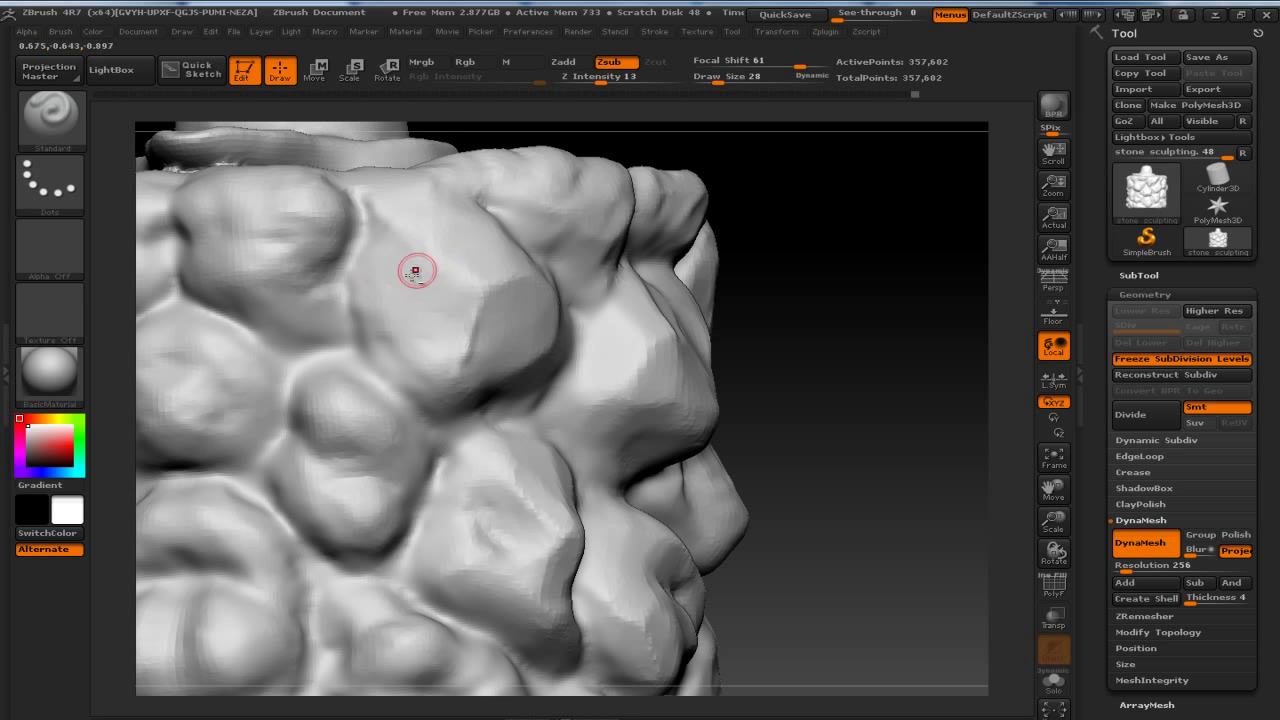
{"action": "left_click_drag", "start_coordinate": [709, 214], "coordinate": [709, 234], "text": "alt"}
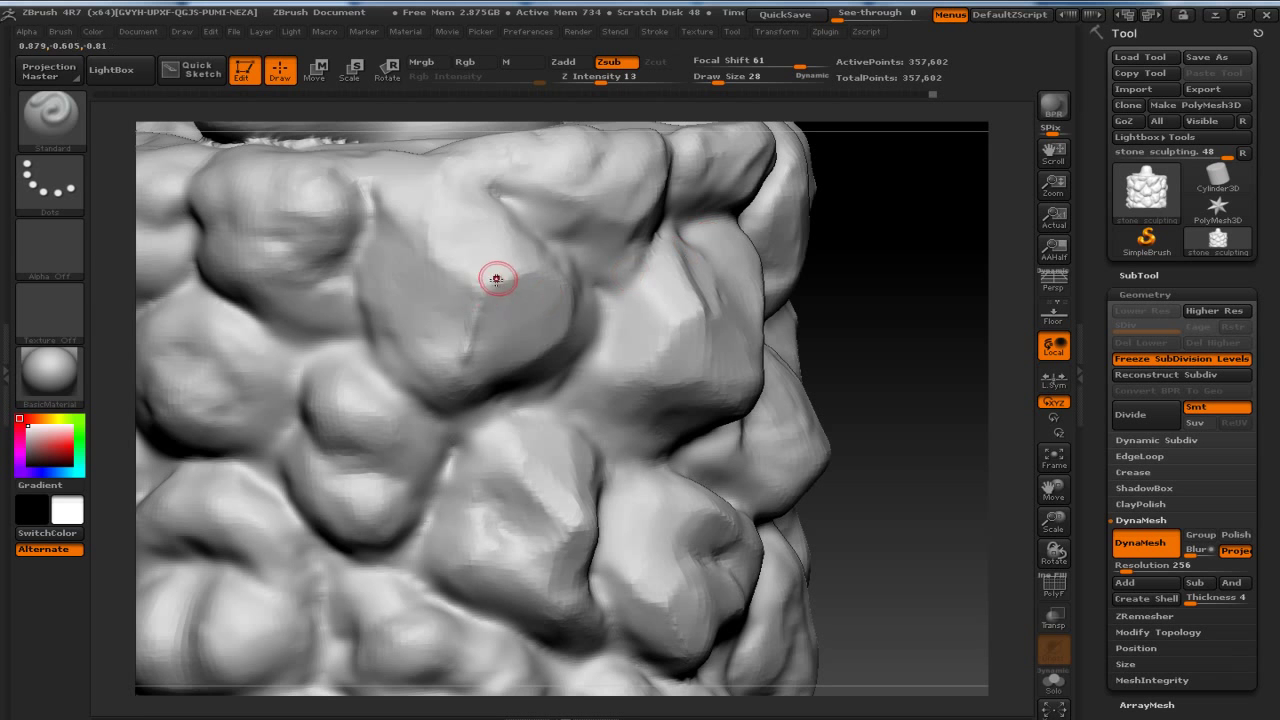
{"action": "left_click_drag", "start_coordinate": [793, 268], "coordinate": [539, 259]}
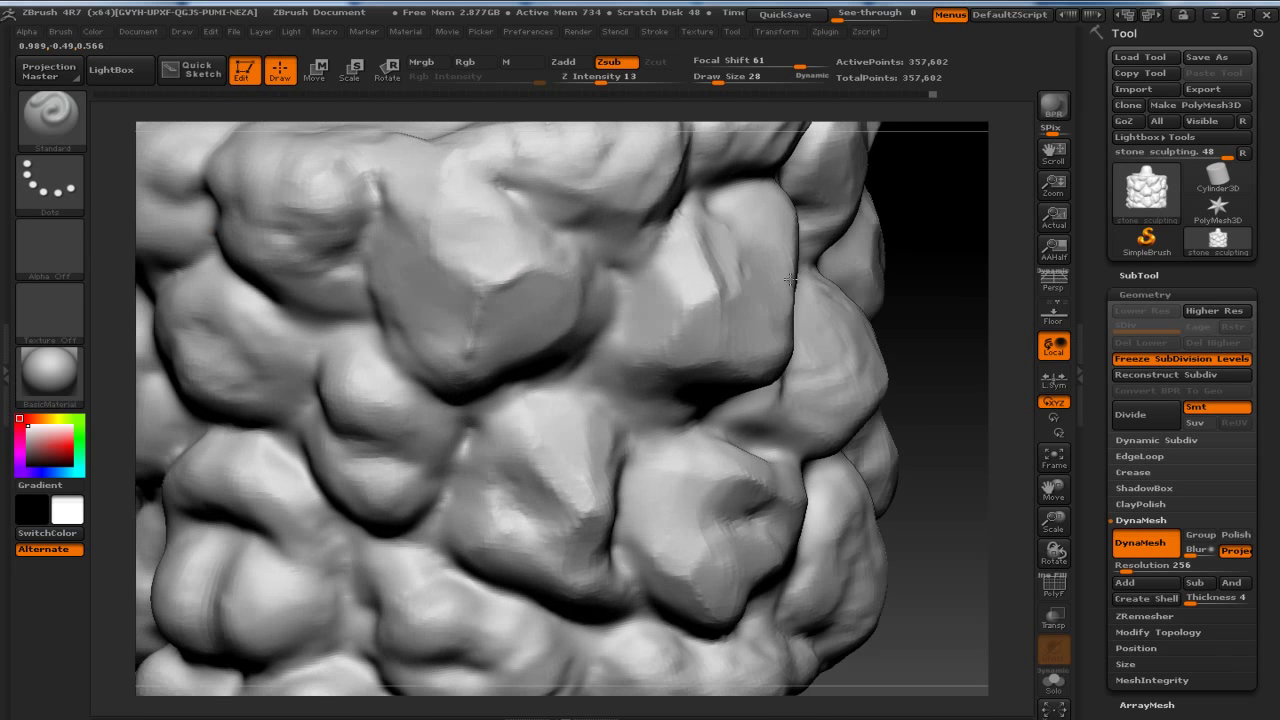
{"action": "left_click", "coordinate": [513, 207]}
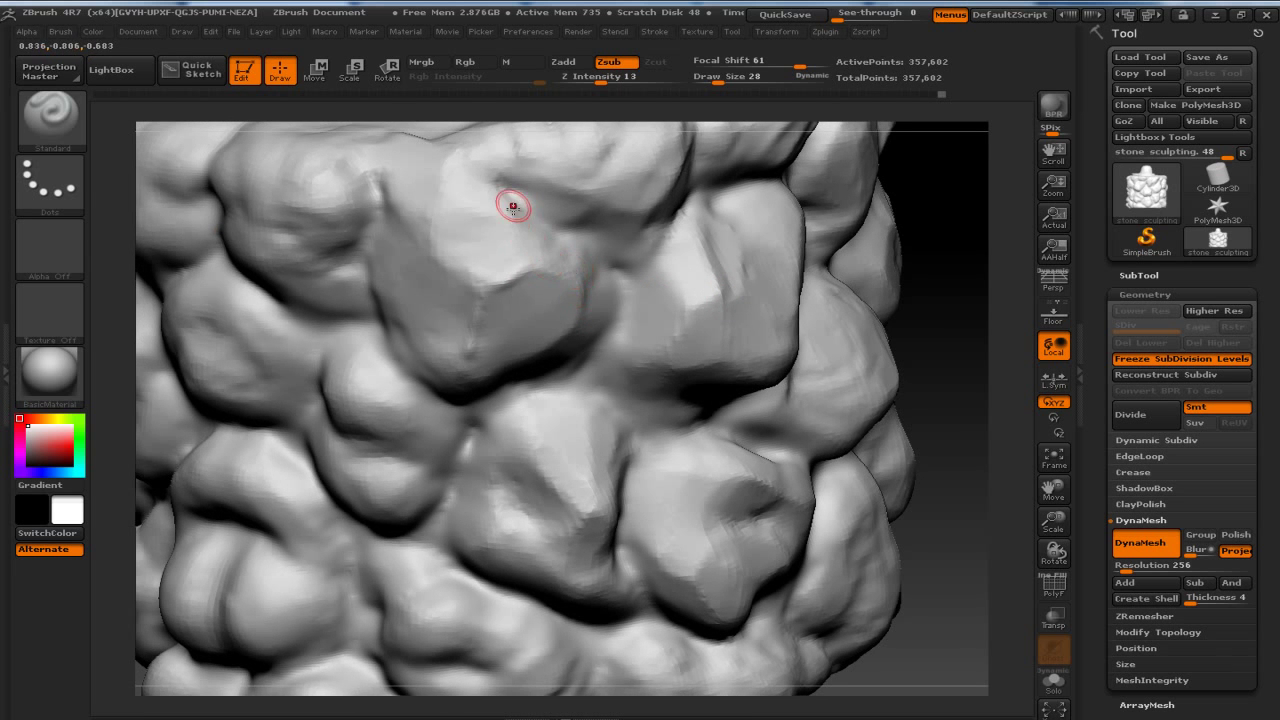
{"action": "left_click", "coordinate": [418, 180]}
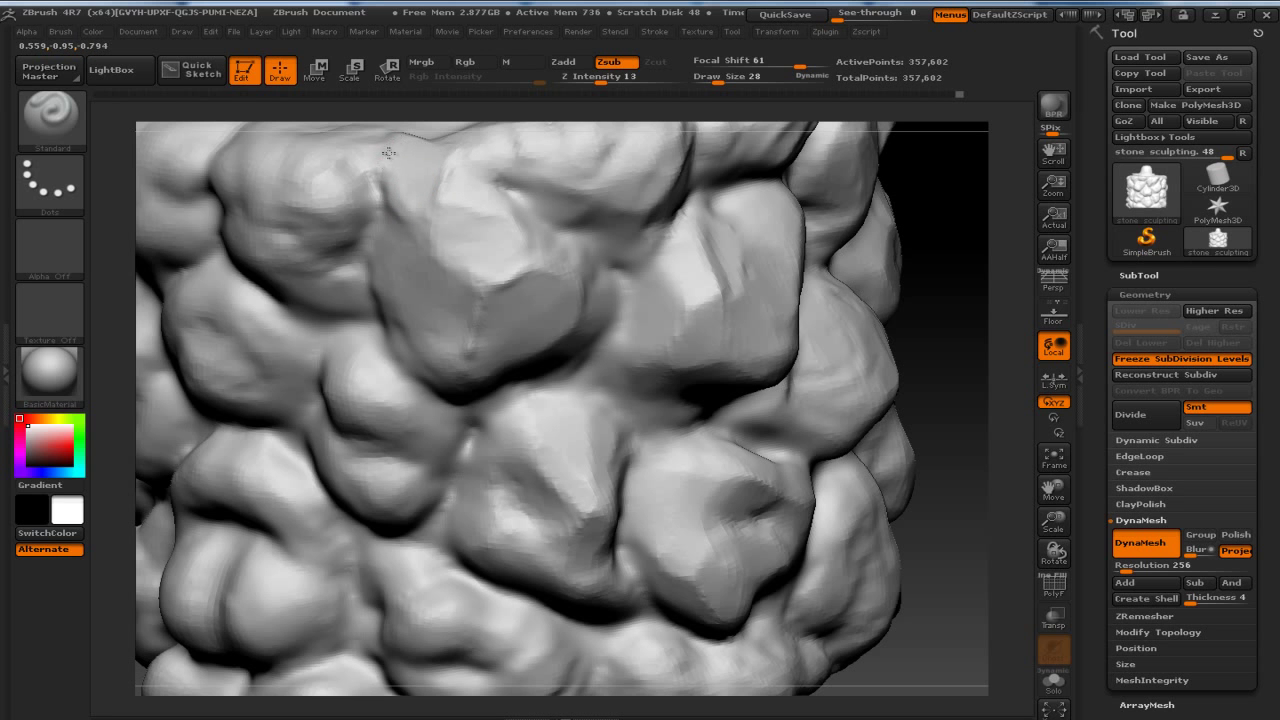
{"action": "mouse_move", "coordinate": [904, 468]}
{"action": "left_mouse_down"}
{"action": "mouse_move", "coordinate": [1000, 429]}
{"action": "mouse_move", "coordinate": [886, 437]}
{"action": "mouse_move", "coordinate": [866, 382]}
{"action": "left_mouse_up"}
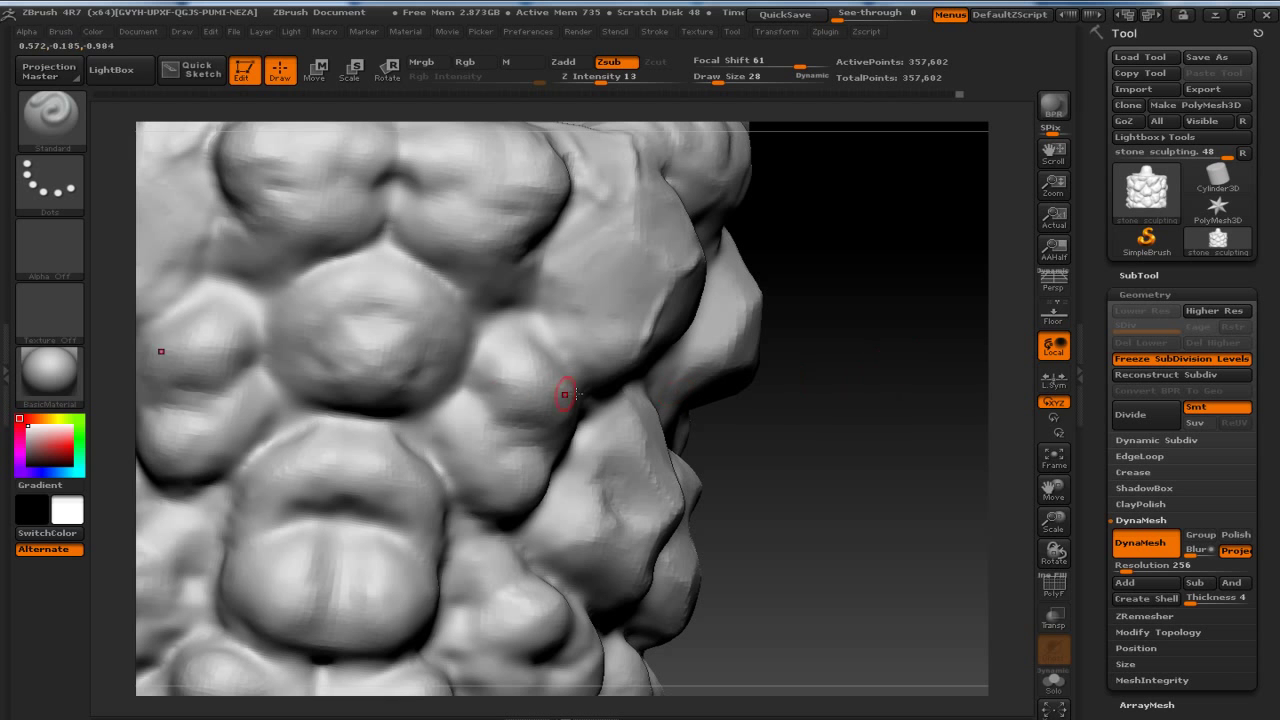
{"action": "left_click", "coordinate": [517, 349]}
{"action": "mouse_move", "coordinate": [820, 330]}
{"action": "left_mouse_down", "text": "alt"}
{"action": "mouse_move", "coordinate": [796, 398]}
{"action": "mouse_move", "coordinate": [443, 369]}
{"action": "left_mouse_up", "text": "alt"}
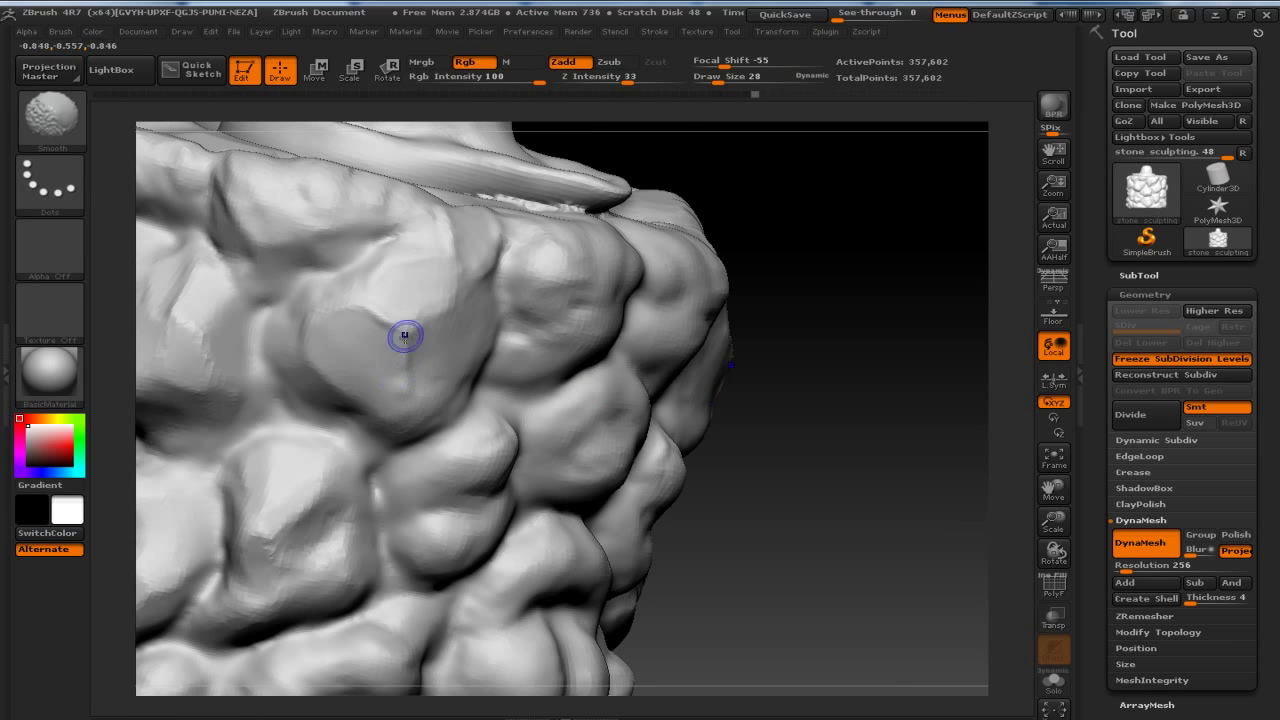
{"action": "key", "text": "alt"}
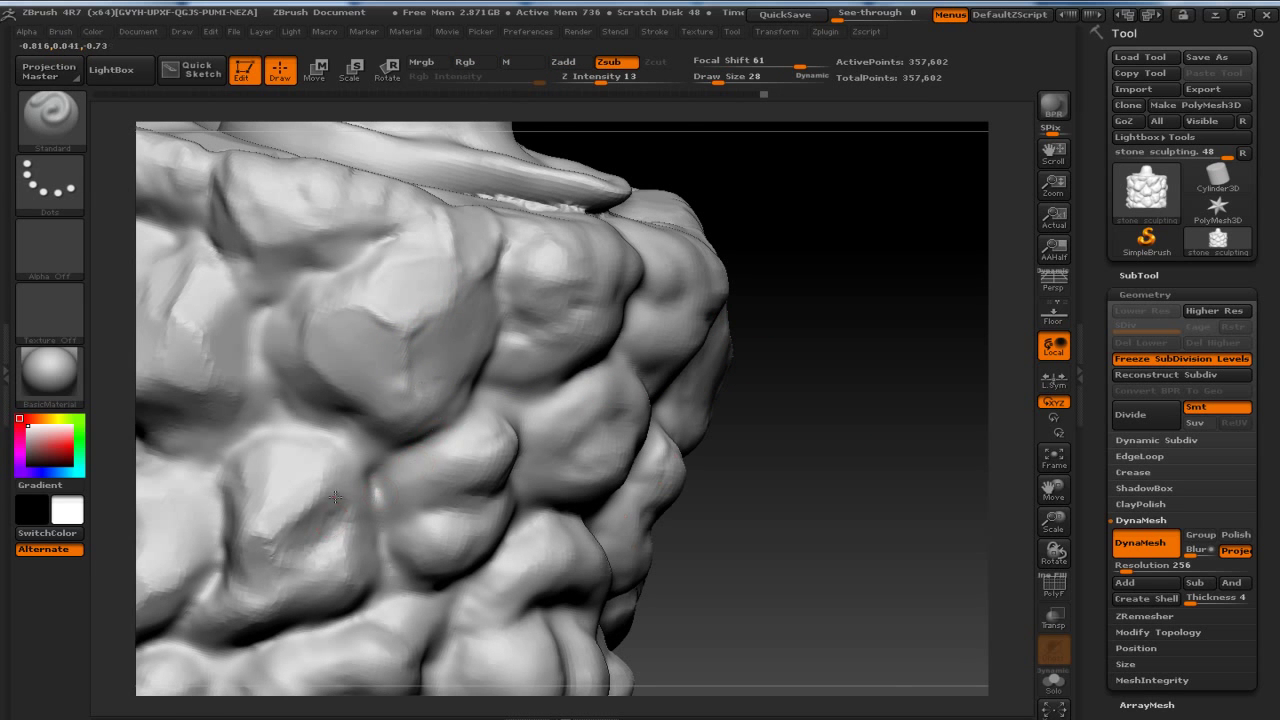
{"action": "left_click_drag", "start_coordinate": [300, 509], "coordinate": [277, 526]}
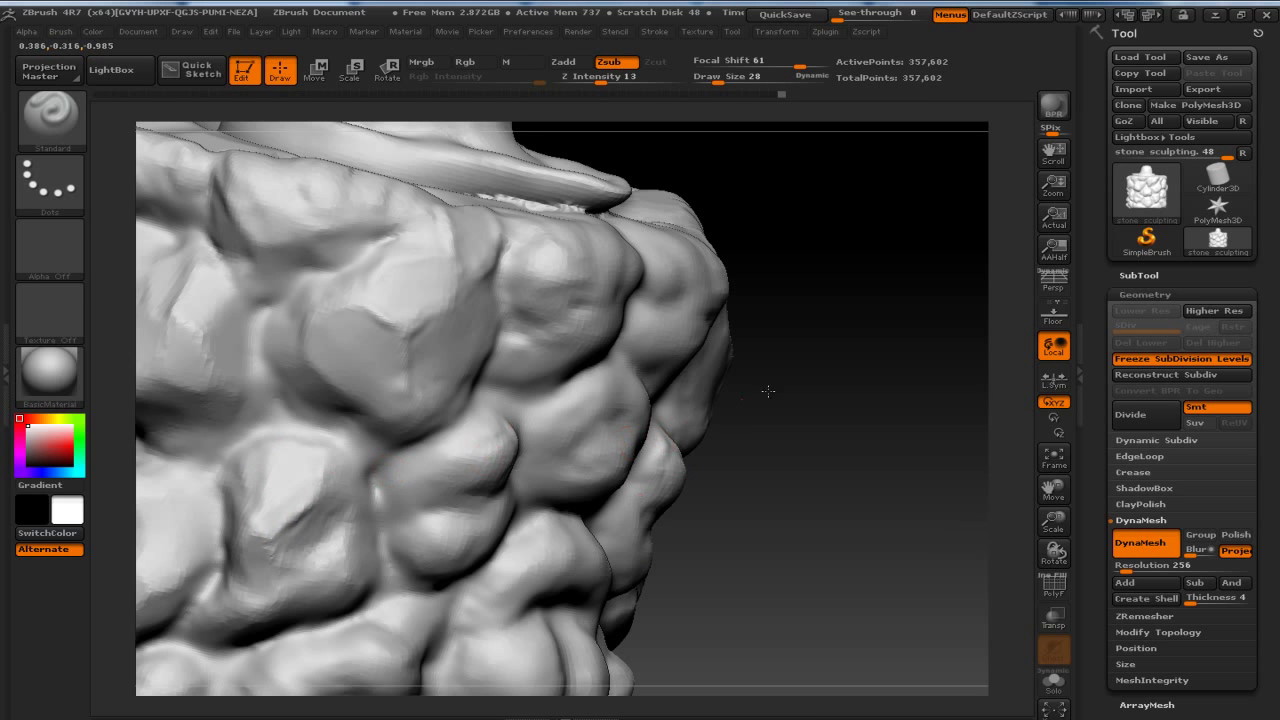
{"action": "mouse_move", "coordinate": [826, 431]}
{"action": "left_mouse_down"}
{"action": "mouse_move", "coordinate": [827, 387]}
{"action": "mouse_move", "coordinate": [943, 414]}
{"action": "mouse_move", "coordinate": [936, 502]}
{"action": "mouse_move", "coordinate": [646, 463]}
{"action": "left_mouse_up"}
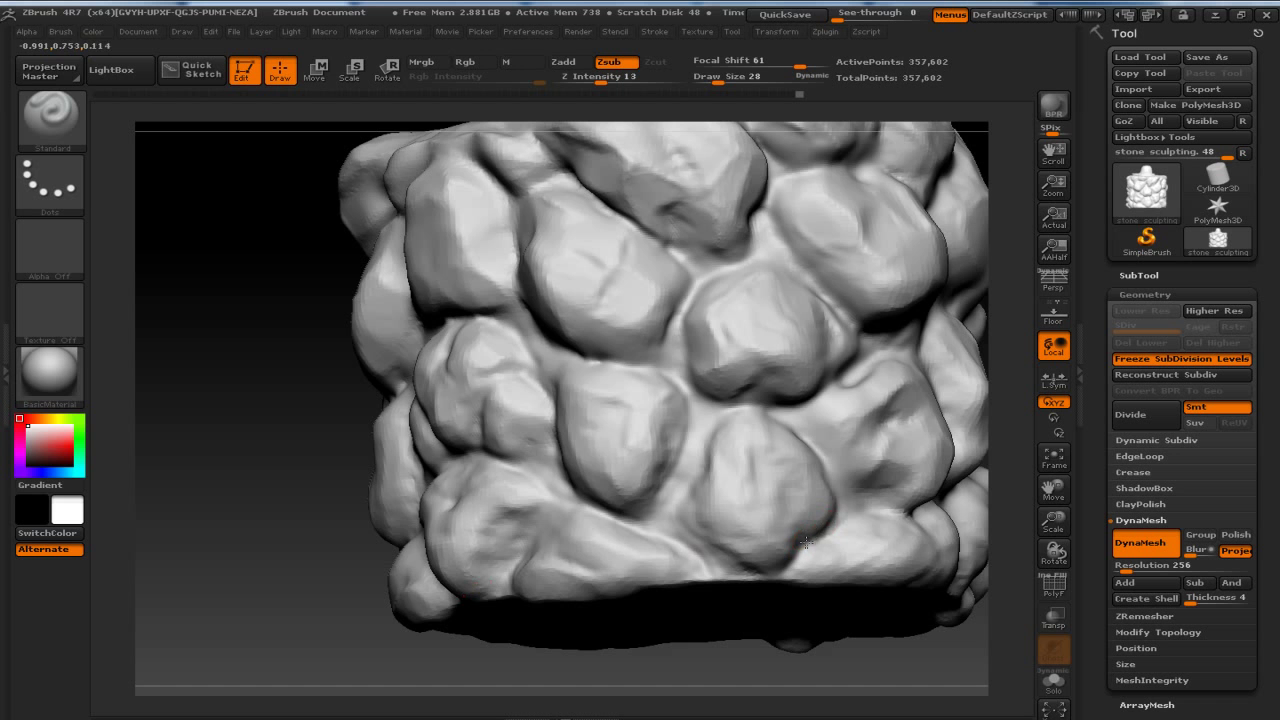
{"action": "mouse_move", "coordinate": [797, 563]}
{"action": "left_mouse_down", "text": "alt"}
{"action": "mouse_move", "coordinate": [943, 400]}
{"action": "mouse_move", "coordinate": [783, 286]}
{"action": "mouse_move", "coordinate": [928, 317]}
{"action": "mouse_move", "coordinate": [921, 440]}
{"action": "mouse_move", "coordinate": [883, 421]}
{"action": "mouse_move", "coordinate": [891, 441]}
{"action": "mouse_move", "coordinate": [470, 420]}
{"action": "left_mouse_up", "text": "alt"}
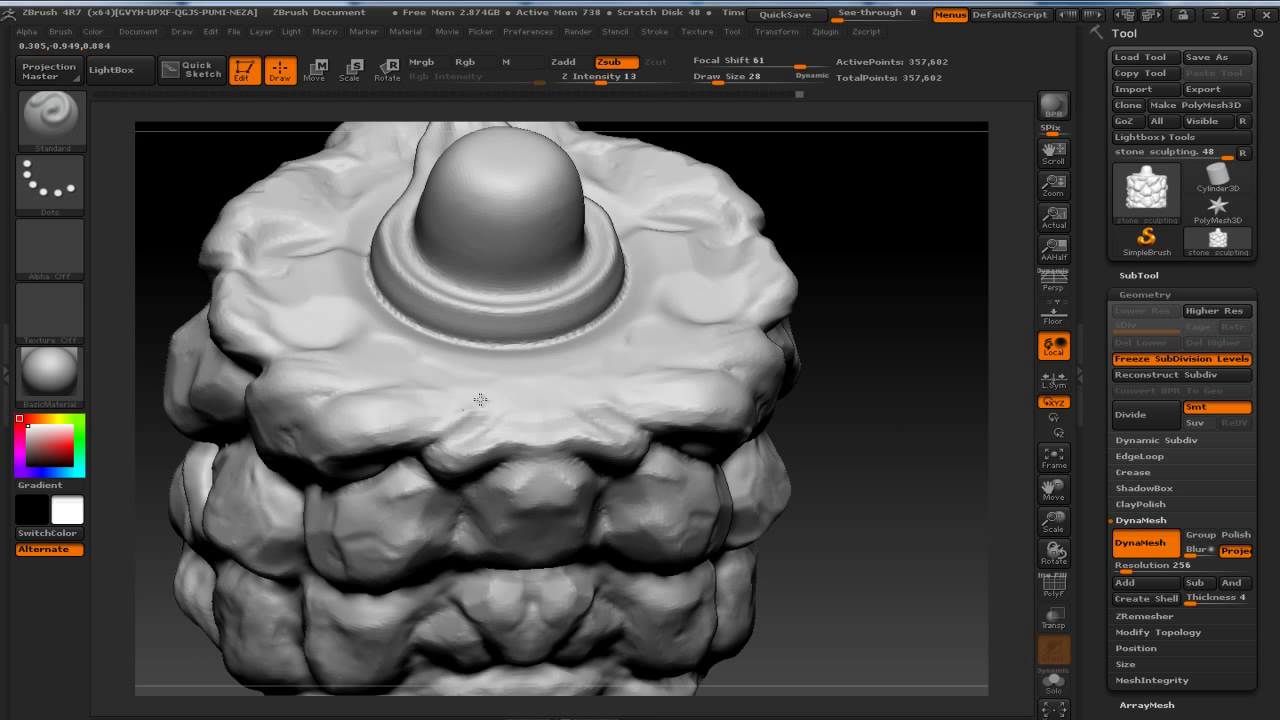
{"action": "left_click_drag", "start_coordinate": [923, 400], "coordinate": [366, 411]}
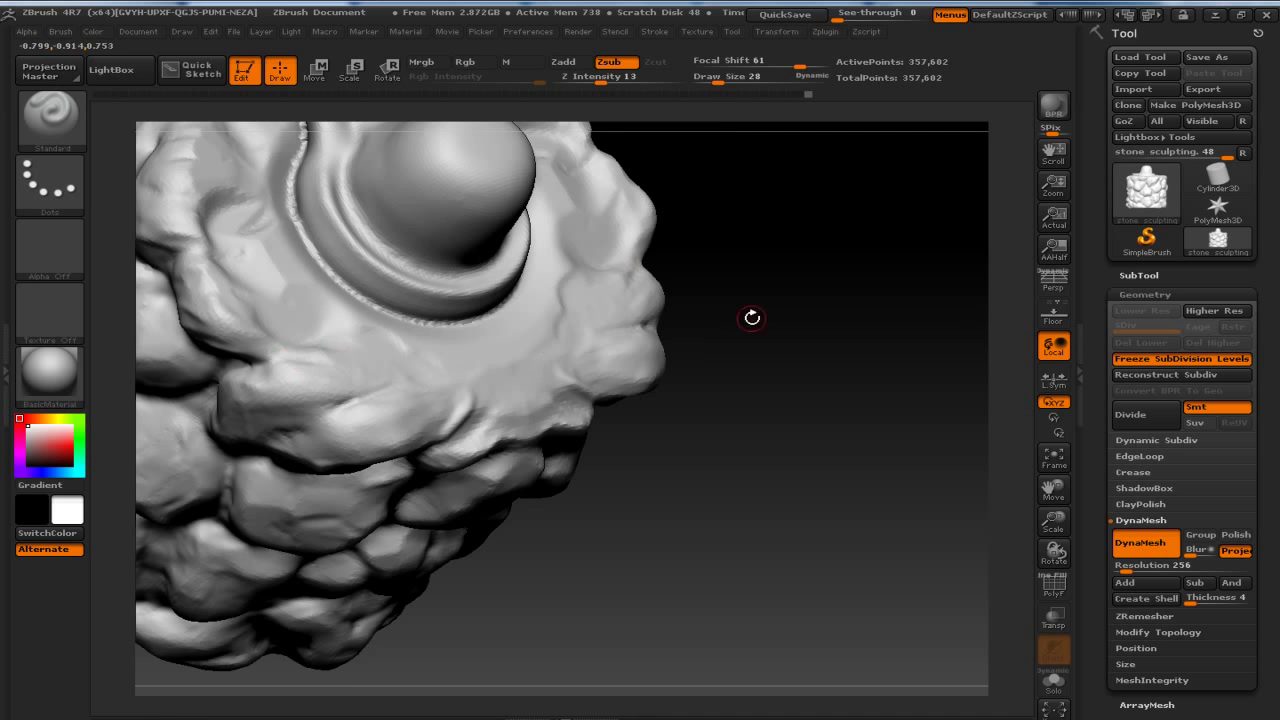
{"action": "left_click_drag", "start_coordinate": [751, 314], "coordinate": [291, 375]}
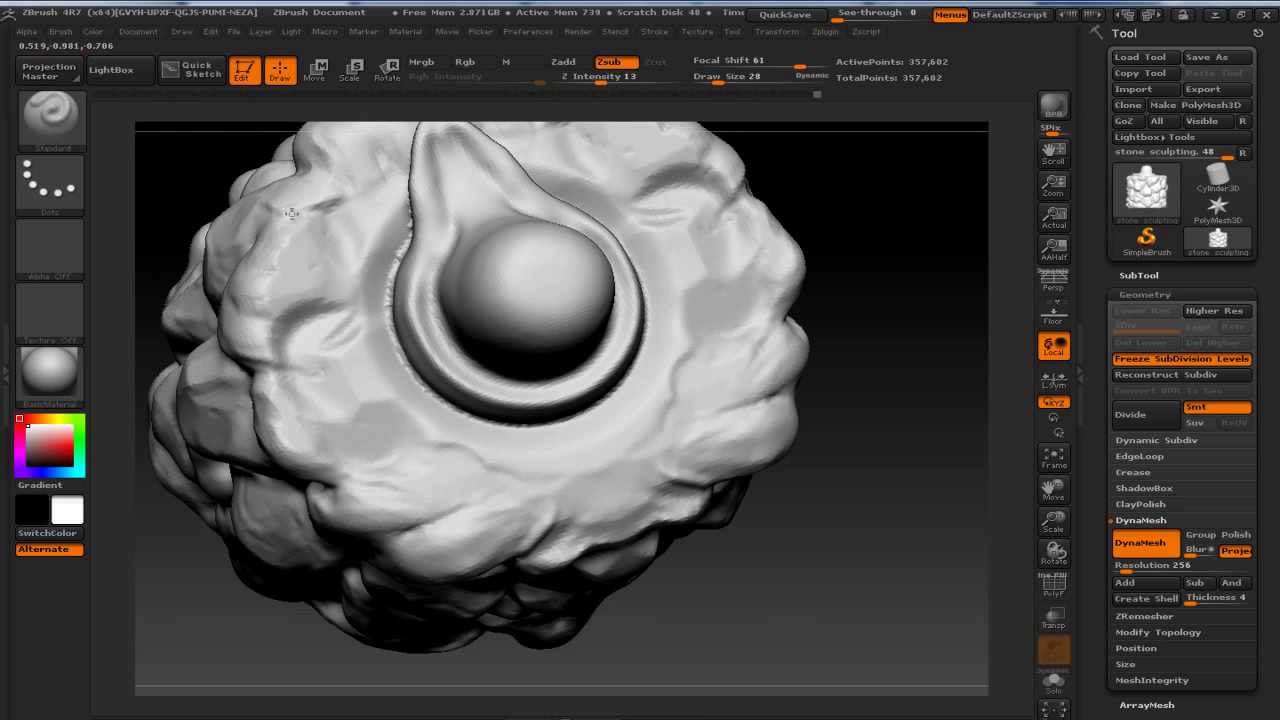
{"action": "left_click_drag", "start_coordinate": [826, 234], "coordinate": [515, 232]}
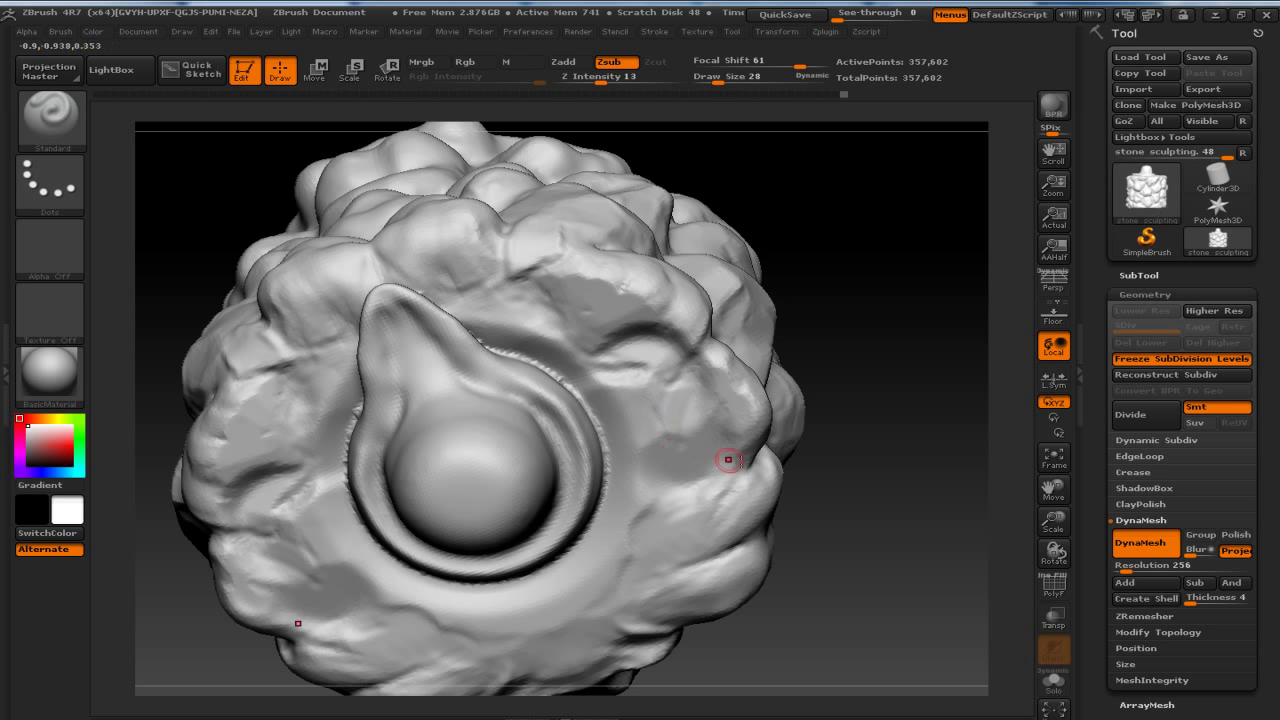
{"action": "left_click_drag", "start_coordinate": [914, 453], "coordinate": [735, 481]}
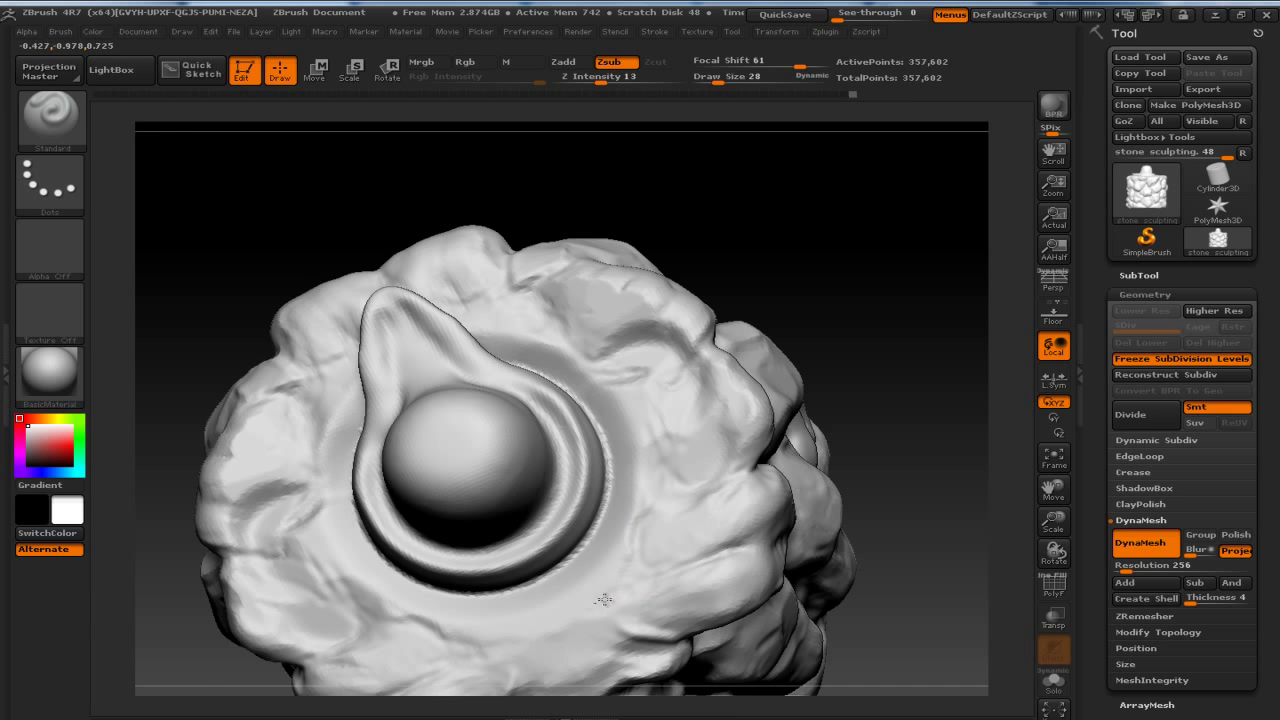
{"action": "left_click_drag", "start_coordinate": [937, 243], "coordinate": [623, 439]}
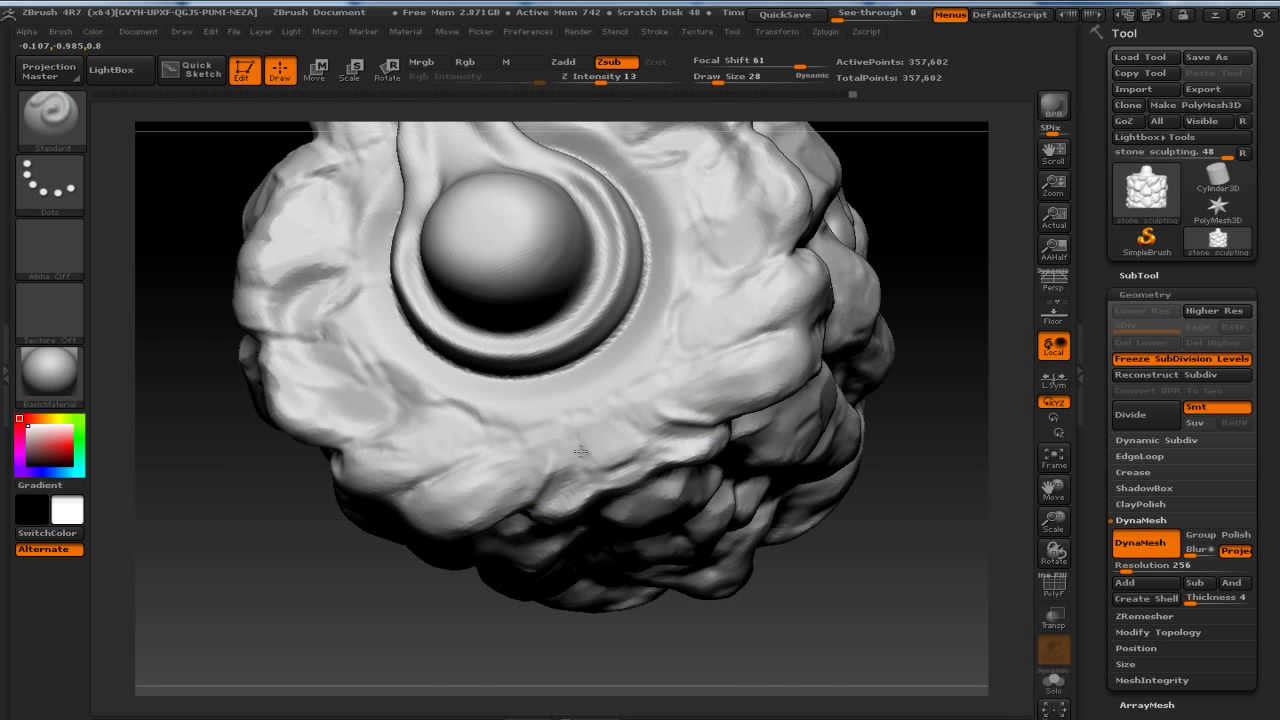
{"action": "mouse_move", "coordinate": [951, 409]}
{"action": "left_mouse_down"}
{"action": "mouse_move", "coordinate": [890, 347]}
{"action": "mouse_move", "coordinate": [980, 388]}
{"action": "mouse_move", "coordinate": [905, 502]}
{"action": "mouse_move", "coordinate": [974, 422]}
{"action": "mouse_move", "coordinate": [1063, 374]}
{"action": "mouse_move", "coordinate": [990, 400]}
{"action": "left_mouse_up"}
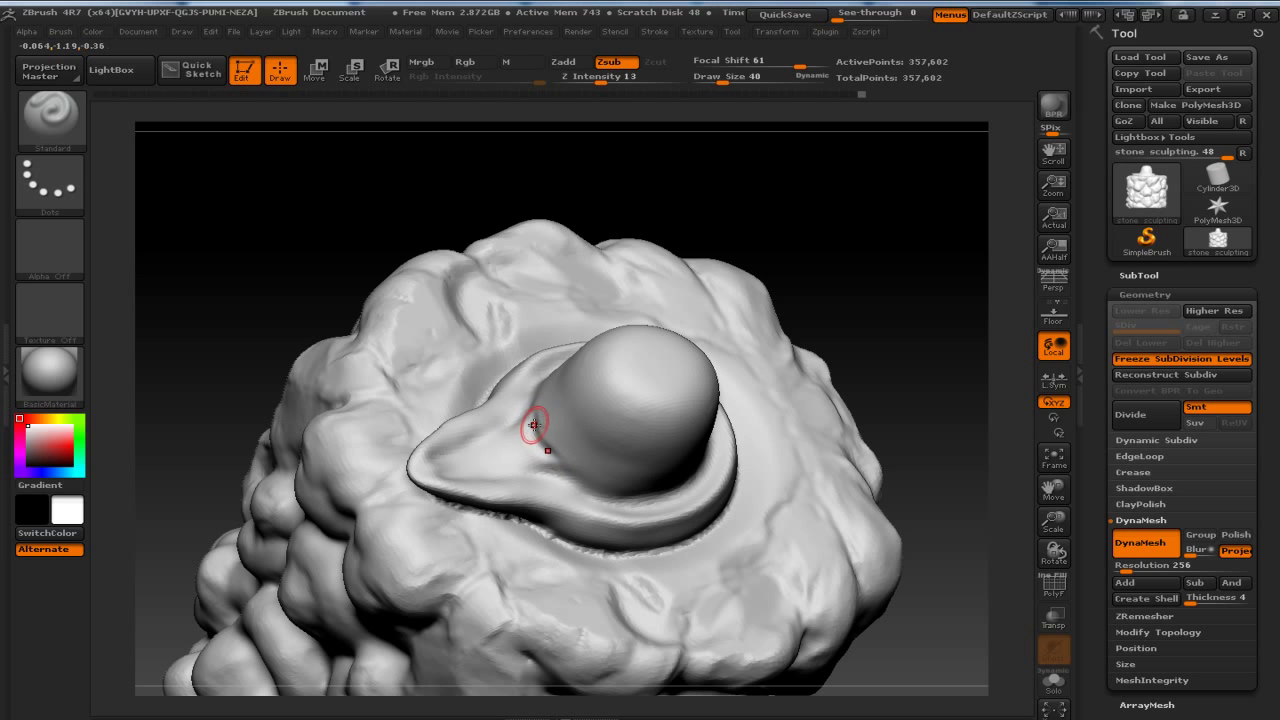
Switch to the TrimDynamic brush and flatten part of the ring around the cap.
{"action": "key", "text": "shift"}
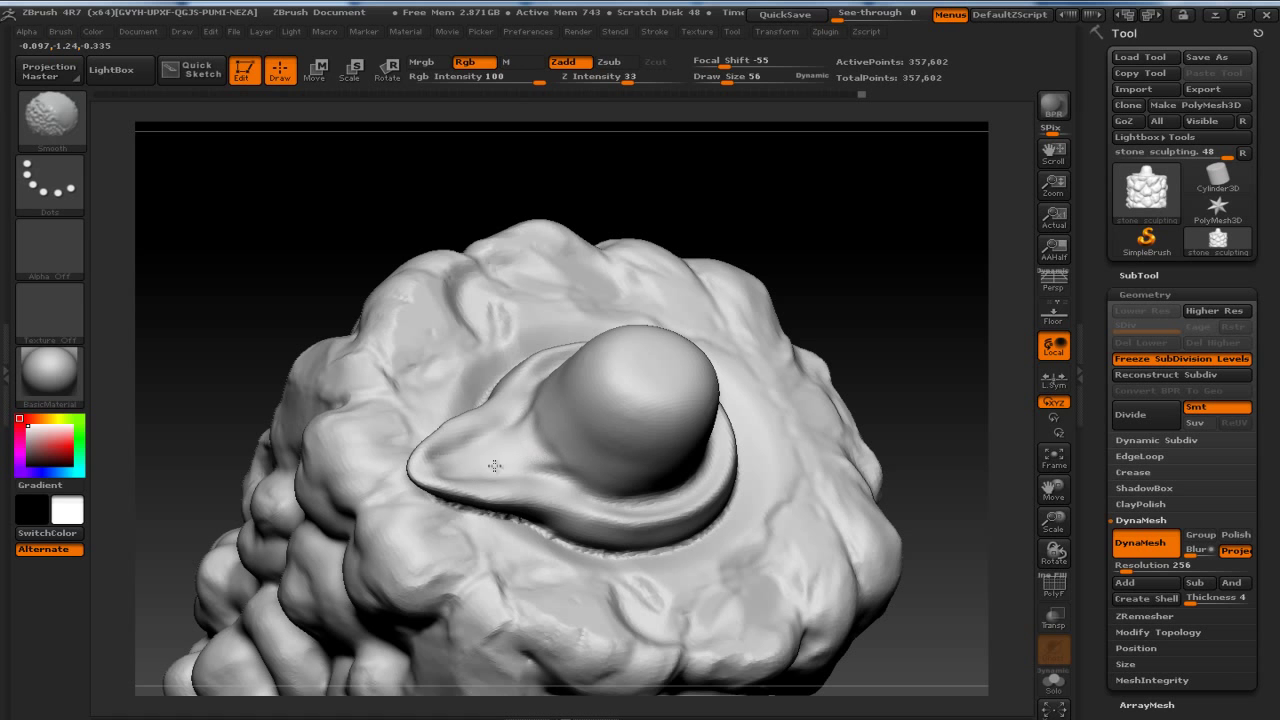
{"action": "key", "text": "alt"}
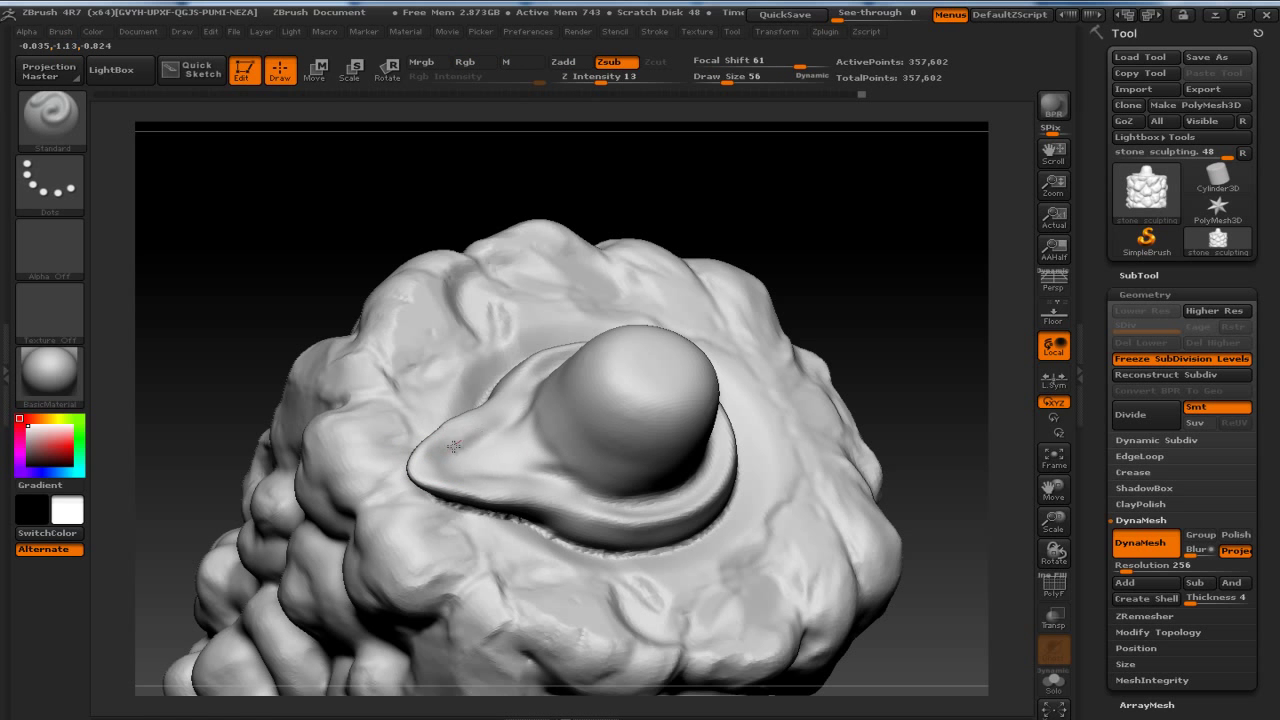
{"action": "mouse_move", "coordinate": [979, 308]}
{"action": "left_mouse_down"}
{"action": "mouse_move", "coordinate": [890, 271]}
{"action": "mouse_move", "coordinate": [897, 200]}
{"action": "left_mouse_up"}
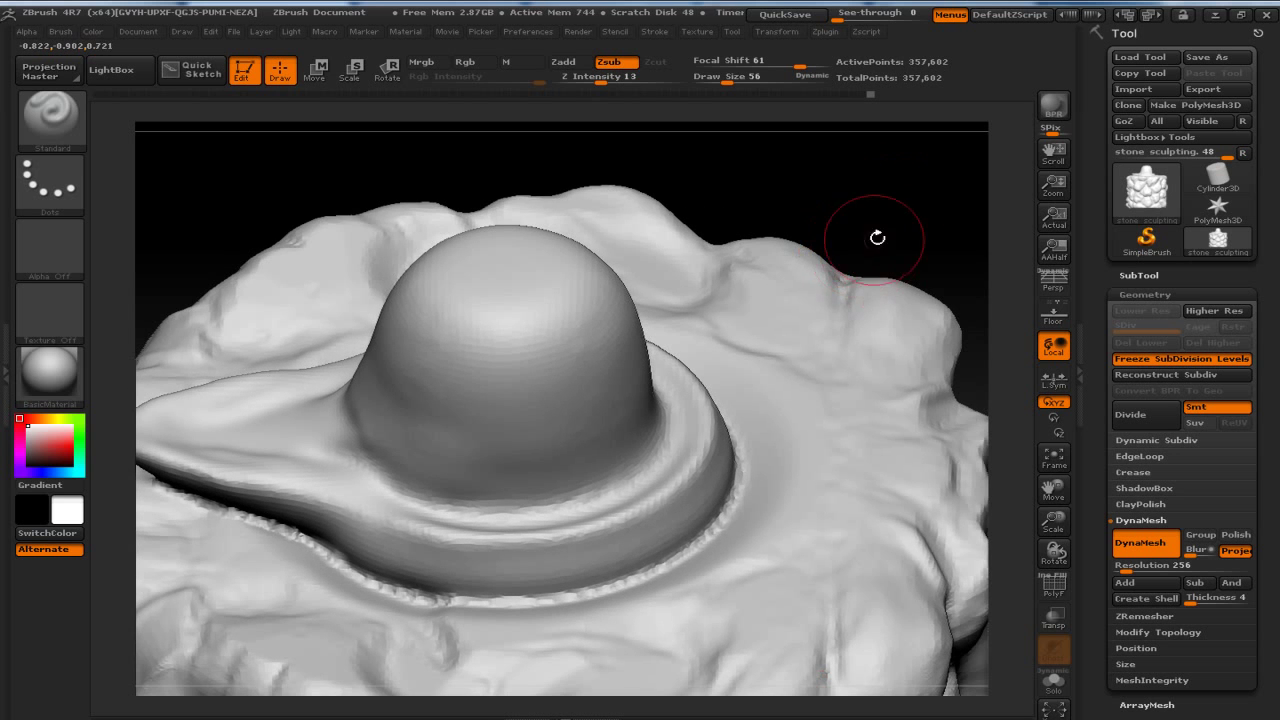
{"action": "key", "text": "b"}
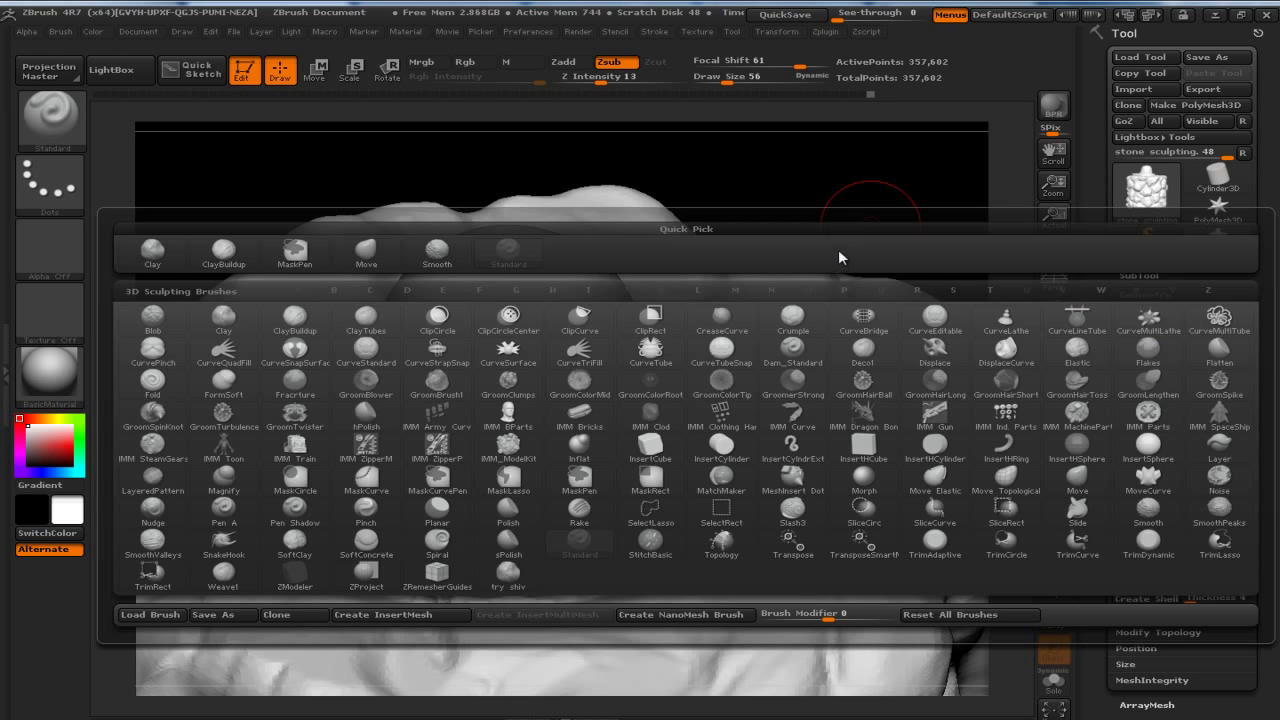
{"action": "key", "text": "t"}
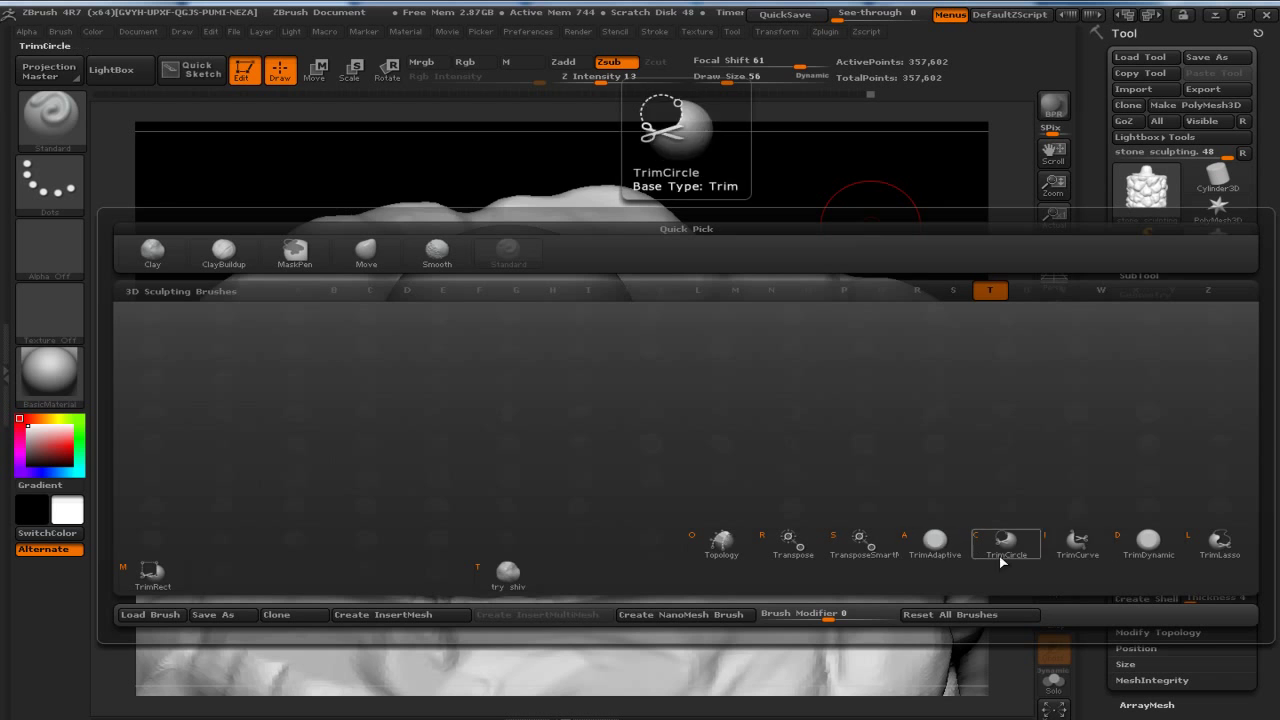
{"action": "left_click", "coordinate": [1148, 541]}
{"action": "mouse_move", "coordinate": [684, 484]}
{"action": "left_mouse_down"}
{"action": "mouse_move", "coordinate": [650, 497]}
{"action": "mouse_move", "coordinate": [706, 425]}
{"action": "mouse_move", "coordinate": [643, 502]}
{"action": "mouse_move", "coordinate": [525, 533]}
{"action": "mouse_move", "coordinate": [382, 512]}
{"action": "mouse_move", "coordinate": [495, 520]}
{"action": "mouse_move", "coordinate": [571, 508]}
{"action": "mouse_move", "coordinate": [523, 541]}
{"action": "mouse_move", "coordinate": [645, 512]}
{"action": "mouse_move", "coordinate": [605, 490]}
{"action": "mouse_move", "coordinate": [510, 545]}
{"action": "mouse_move", "coordinate": [462, 535]}
{"action": "left_mouse_up"}
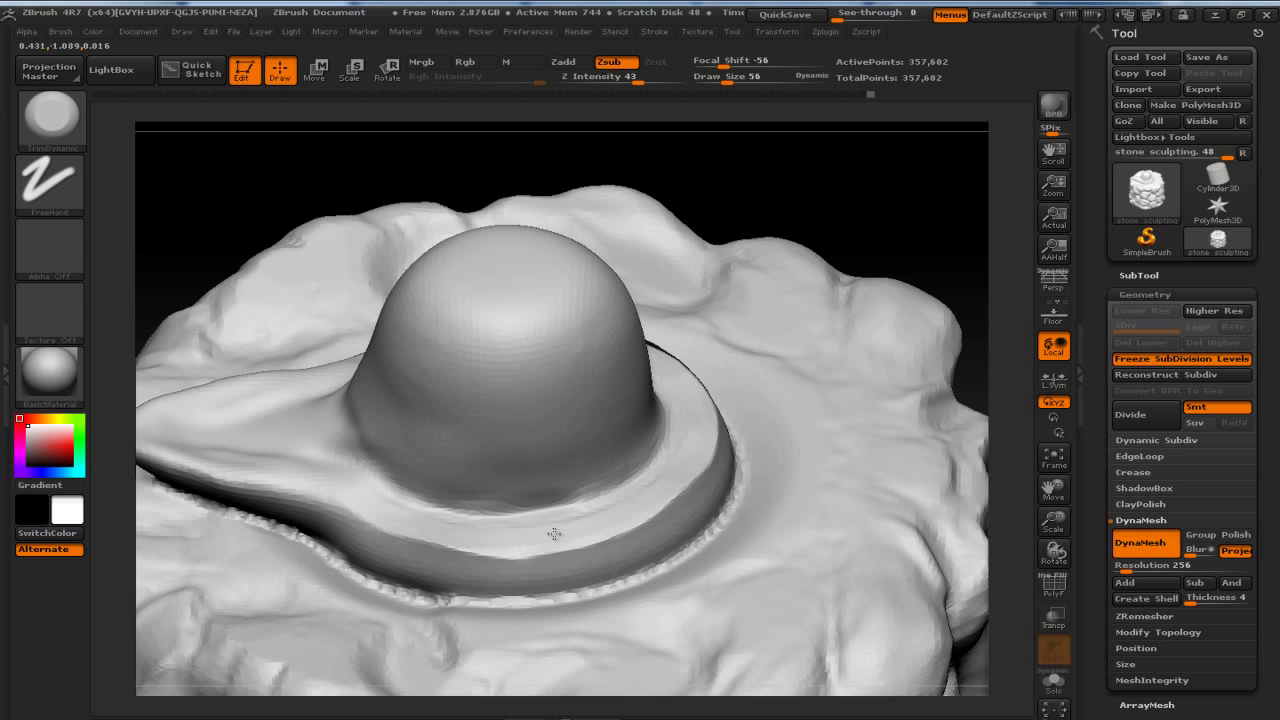
Trim crisp edges along the spout and rim with brush size 40.
{"action": "mouse_move", "coordinate": [900, 206]}
{"action": "left_mouse_down", "text": "shift"}
{"action": "mouse_move", "coordinate": [911, 194]}
{"action": "mouse_move", "coordinate": [960, 274]}
{"action": "mouse_move", "coordinate": [976, 255]}
{"action": "left_mouse_up", "text": "shift"}
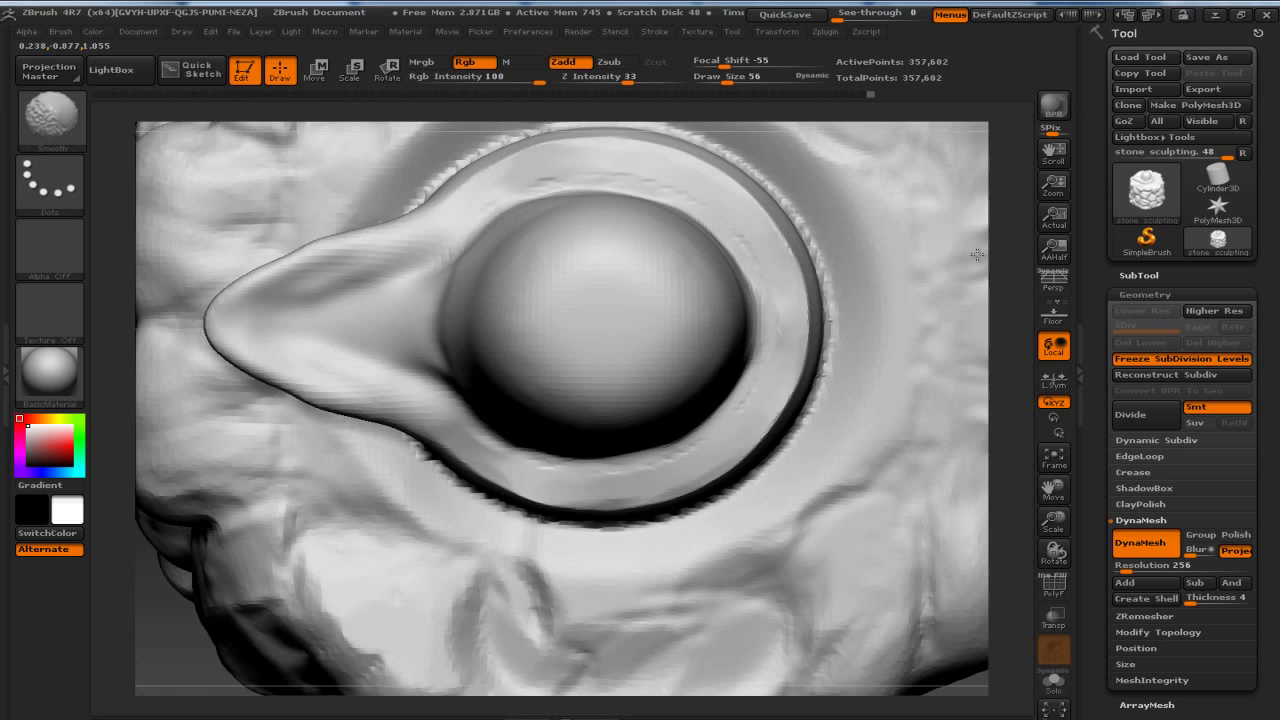
{"action": "left_click_drag", "start_coordinate": [356, 249], "coordinate": [248, 291]}
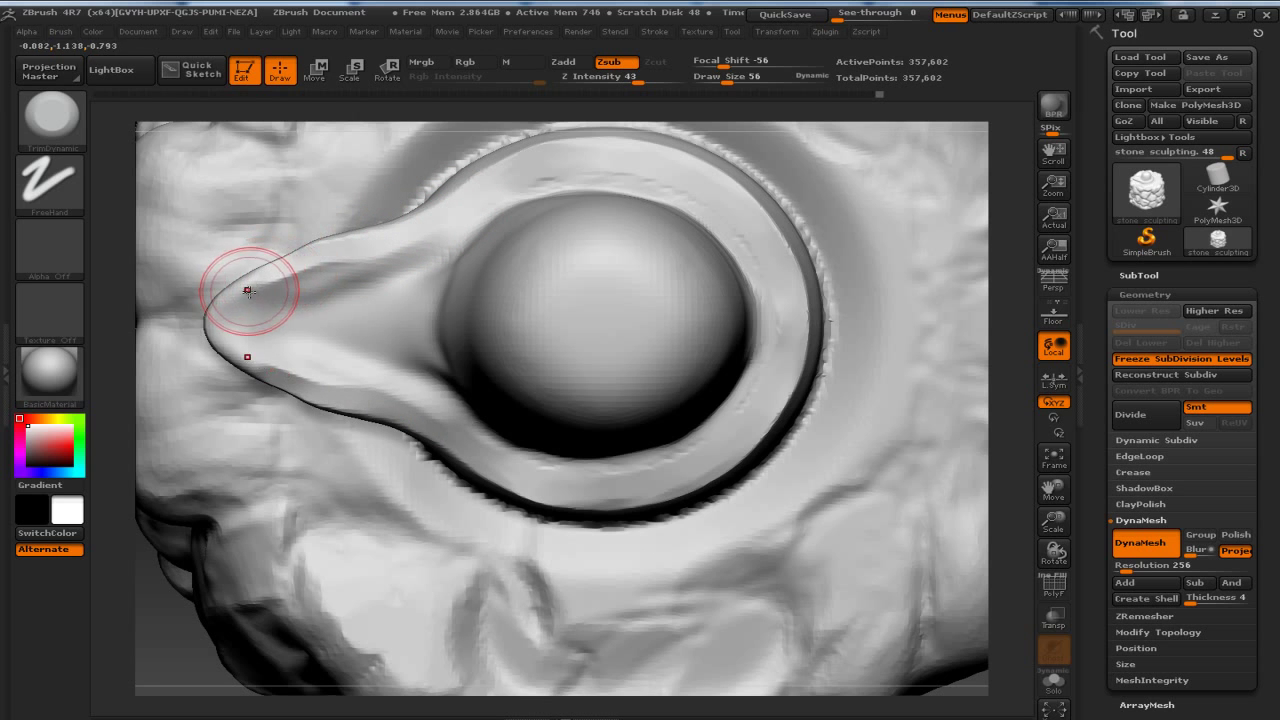
{"action": "key", "text": "bracketleft"}
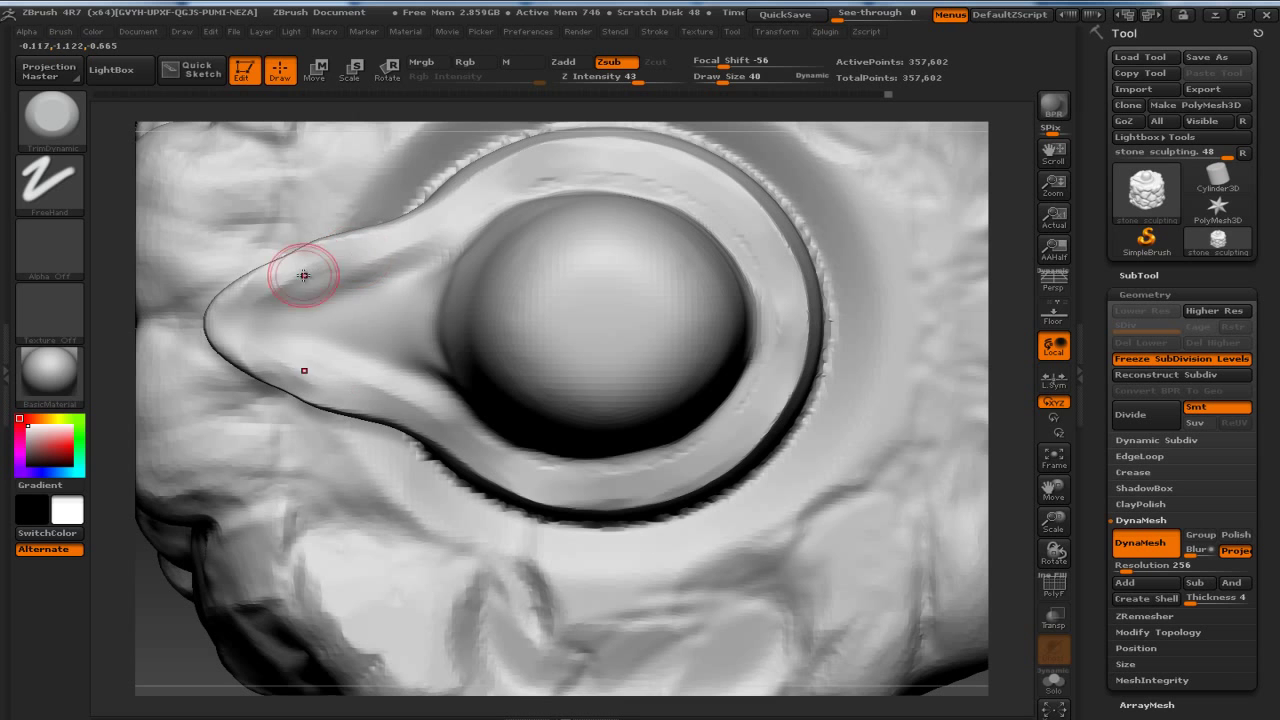
{"action": "left_click_drag", "start_coordinate": [390, 238], "coordinate": [270, 273]}
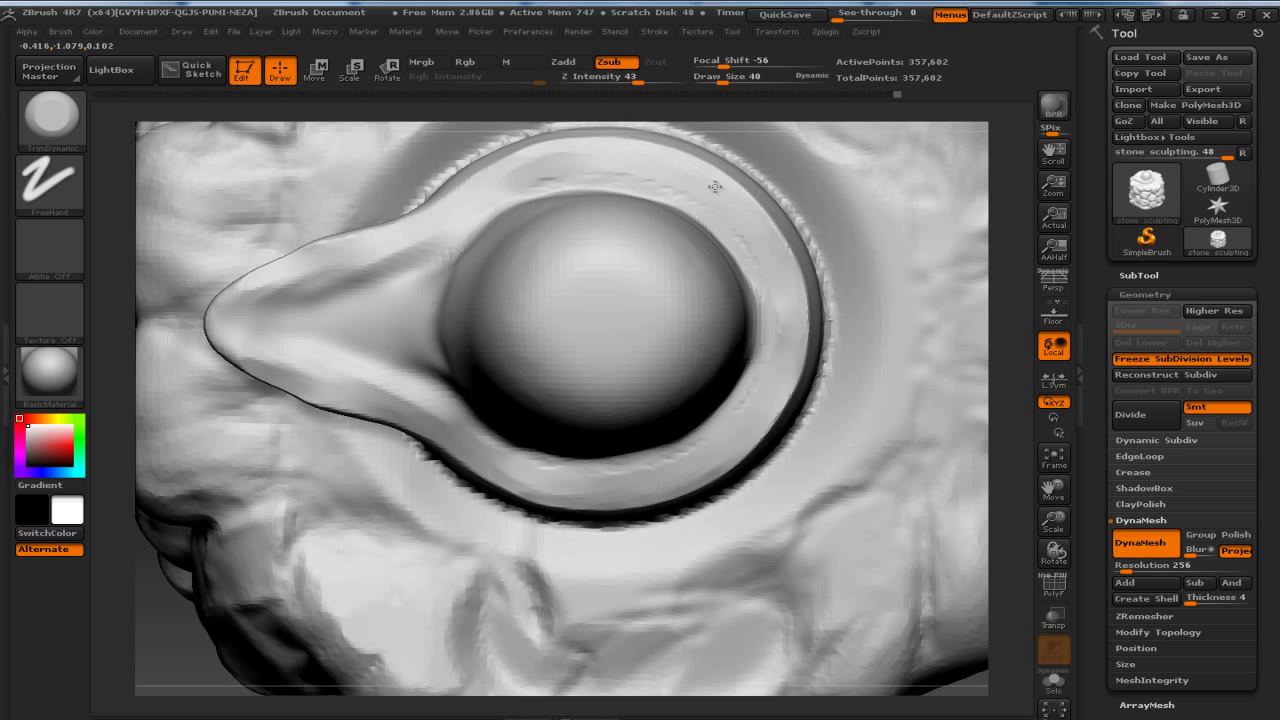
{"action": "left_click_drag", "start_coordinate": [771, 211], "coordinate": [749, 206]}
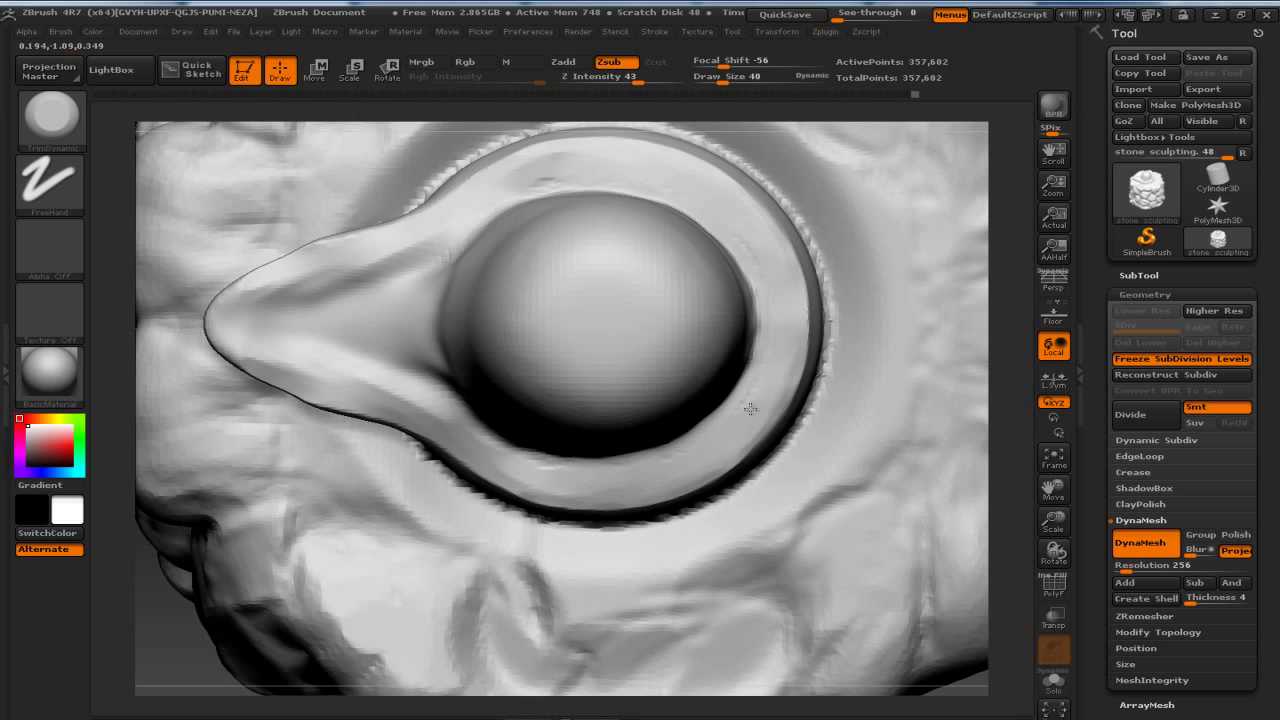
{"action": "left_click_drag", "start_coordinate": [594, 484], "coordinate": [414, 380]}
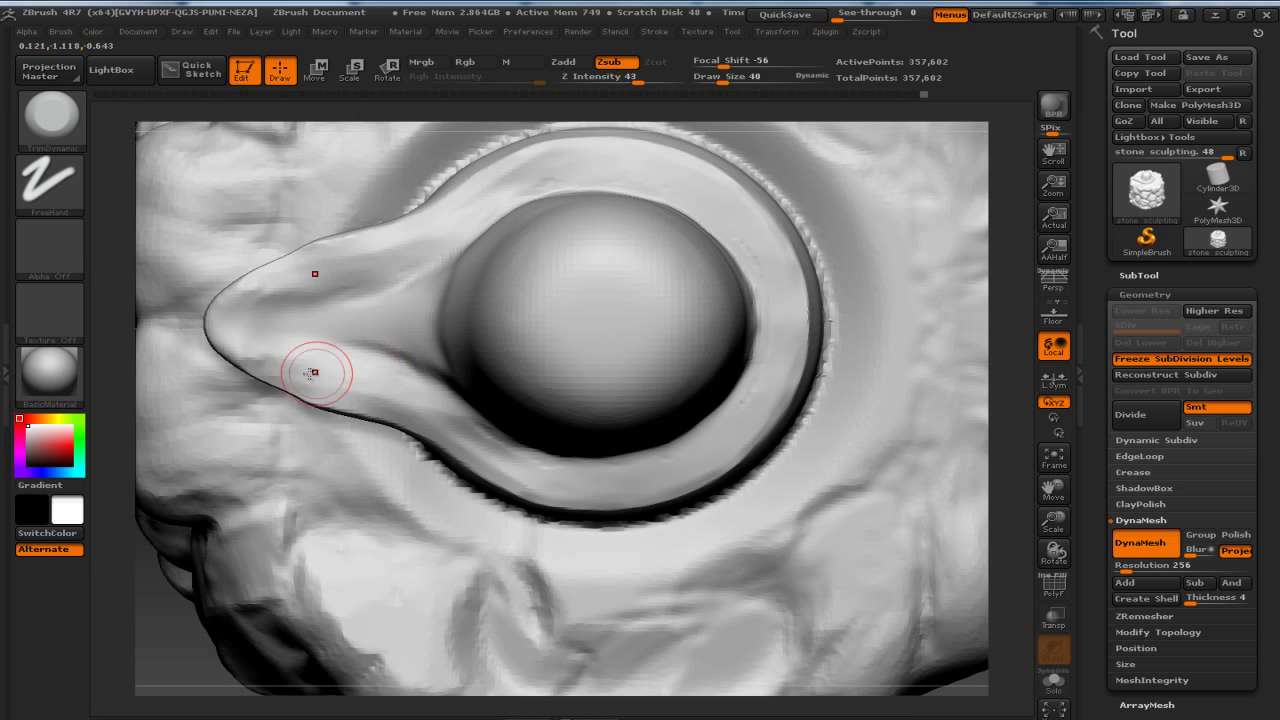
{"action": "key", "text": "shift"}
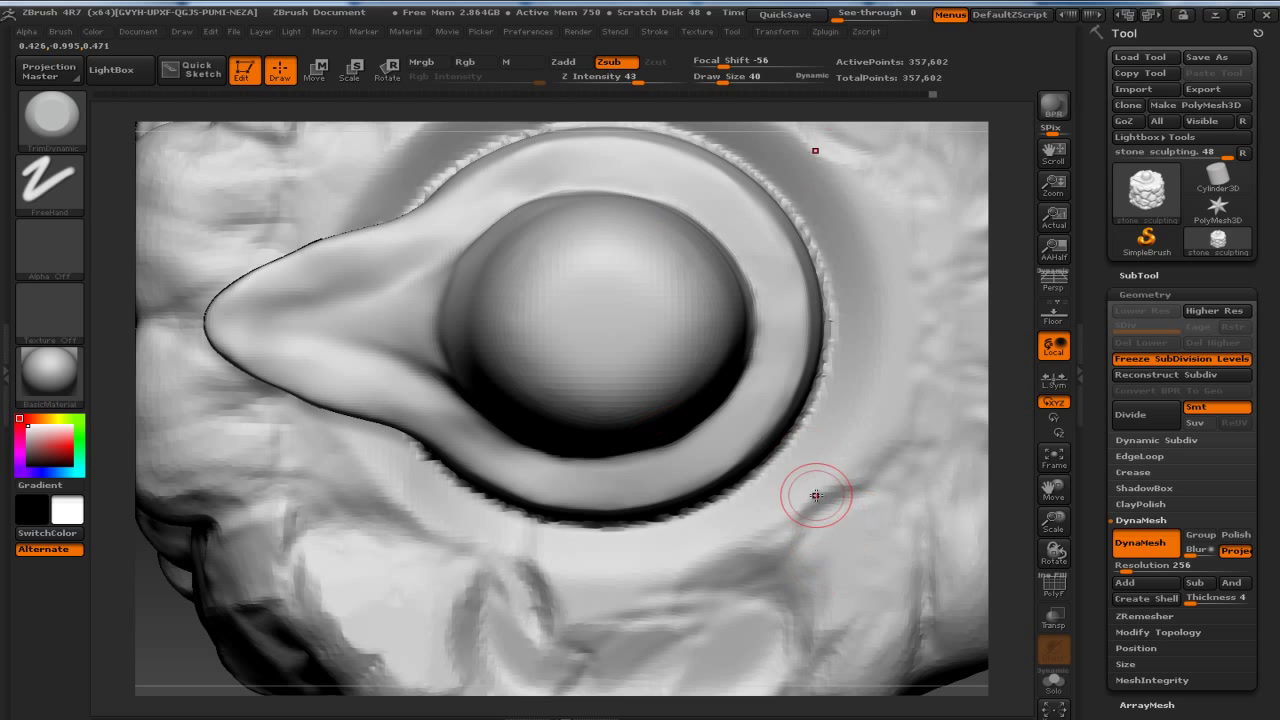
Frame the model and inspect the cap from several angles, briefly toggling the polygon wireframe.
{"action": "key", "text": "f"}
{"action": "mouse_move", "coordinate": [947, 437]}
{"action": "left_mouse_down", "text": "shift"}
{"action": "mouse_move", "coordinate": [965, 323]}
{"action": "mouse_move", "coordinate": [943, 337]}
{"action": "mouse_move", "coordinate": [972, 349]}
{"action": "left_mouse_up", "text": "shift"}
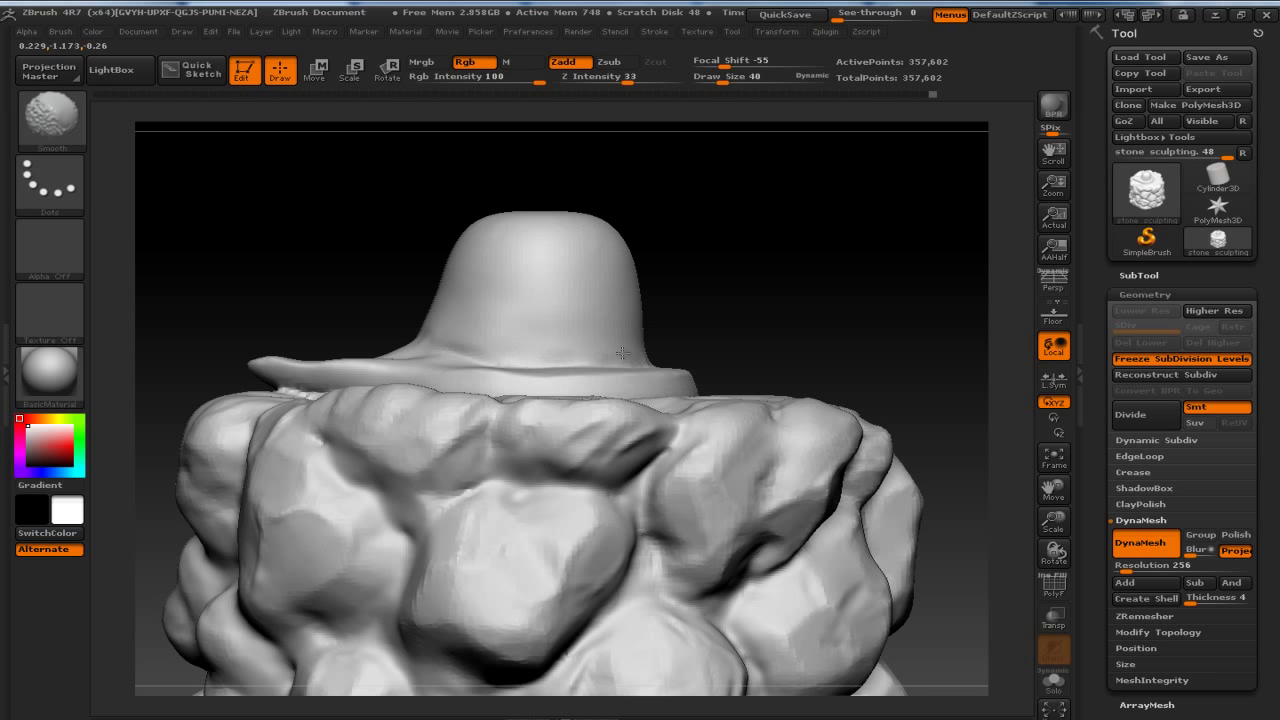
{"action": "mouse_move", "coordinate": [431, 350]}
{"action": "left_mouse_down"}
{"action": "mouse_move", "coordinate": [371, 249]}
{"action": "mouse_move", "coordinate": [640, 271]}
{"action": "mouse_move", "coordinate": [756, 215]}
{"action": "mouse_move", "coordinate": [737, 251]}
{"action": "left_mouse_up"}
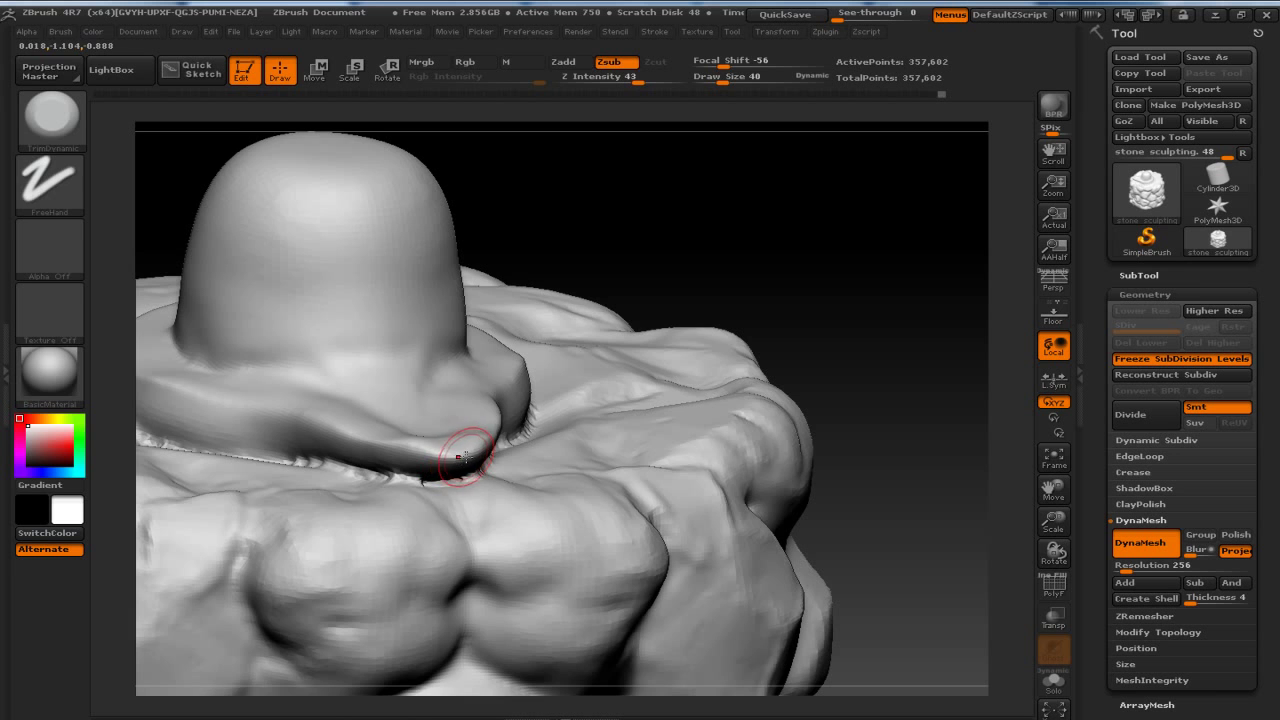
{"action": "key", "text": "shift+f"}
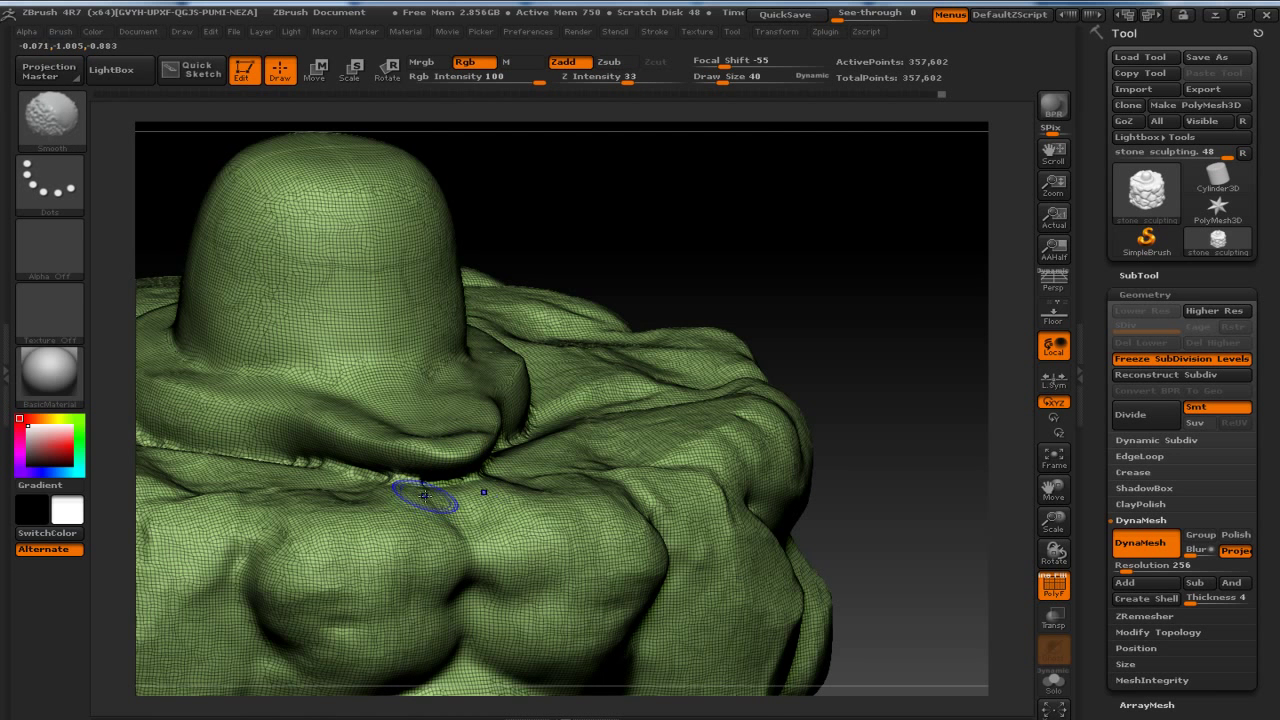
{"action": "key", "text": "shift+f"}
{"action": "left_click_drag", "start_coordinate": [734, 214], "coordinate": [900, 363]}
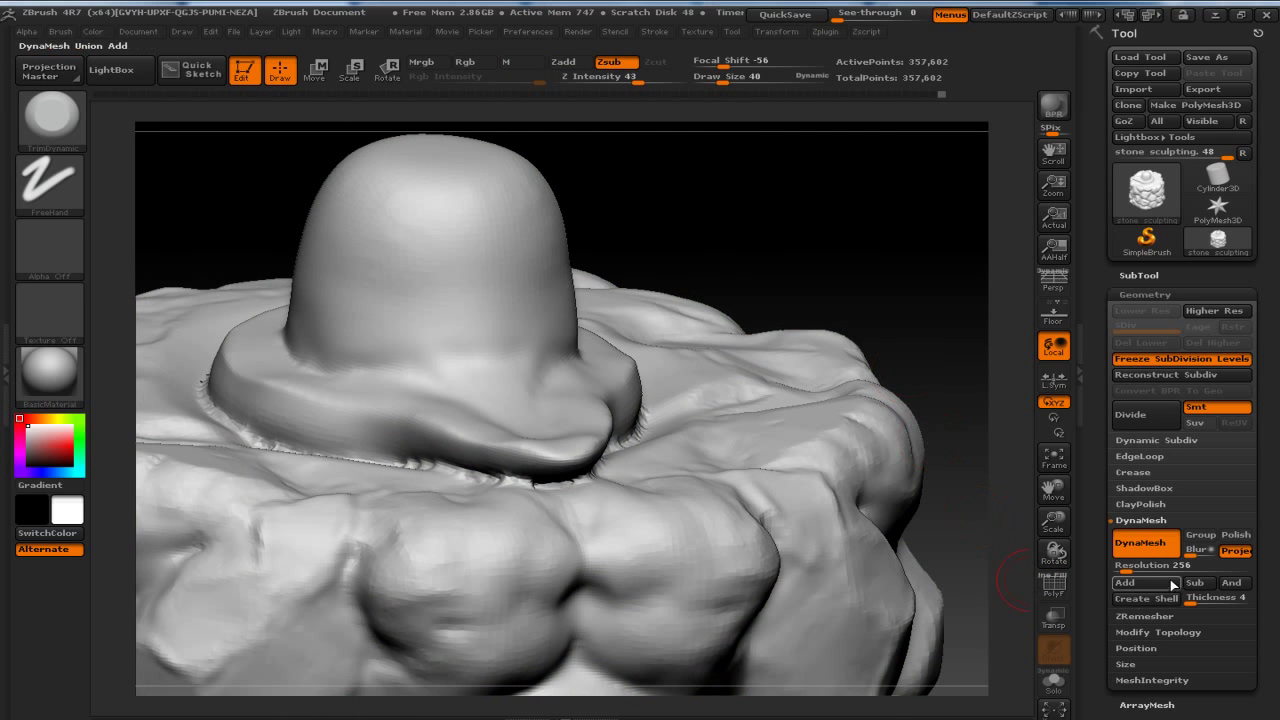
{"action": "mouse_move", "coordinate": [784, 181]}
{"action": "left_mouse_down"}
{"action": "mouse_move", "coordinate": [740, 200]}
{"action": "mouse_move", "coordinate": [760, 214]}
{"action": "left_mouse_up"}
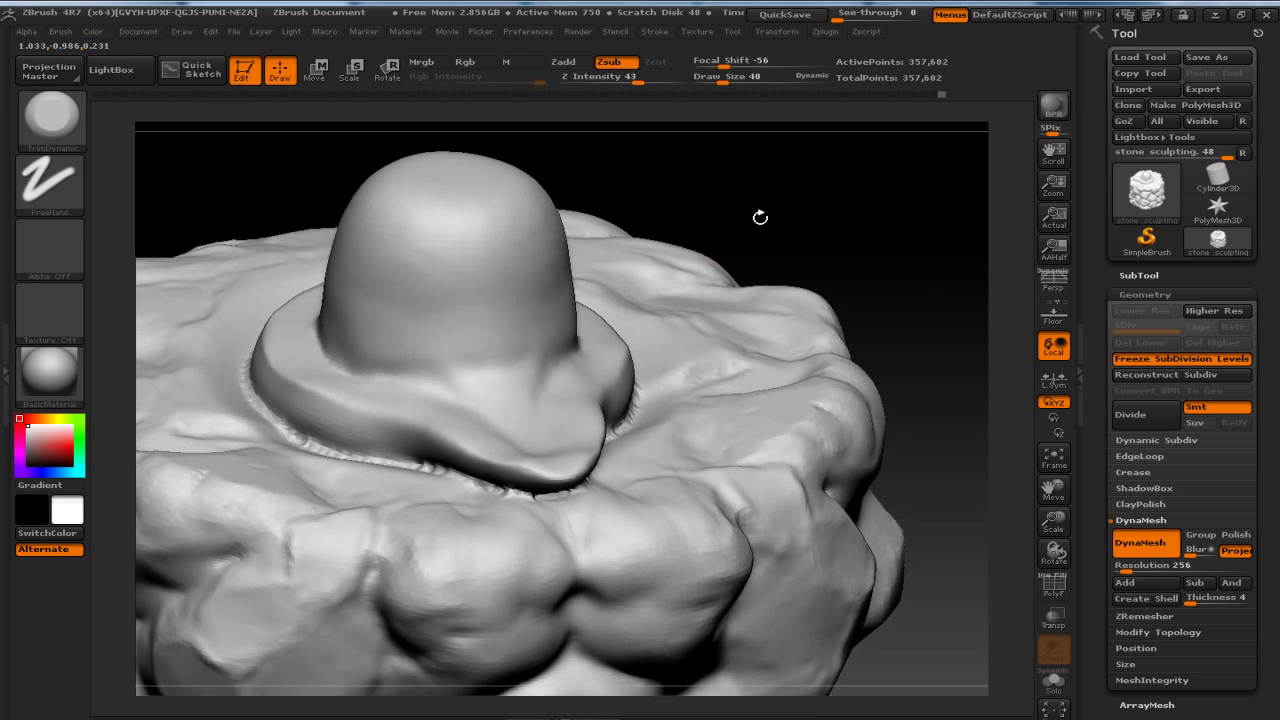
{"action": "key", "text": "shift"}
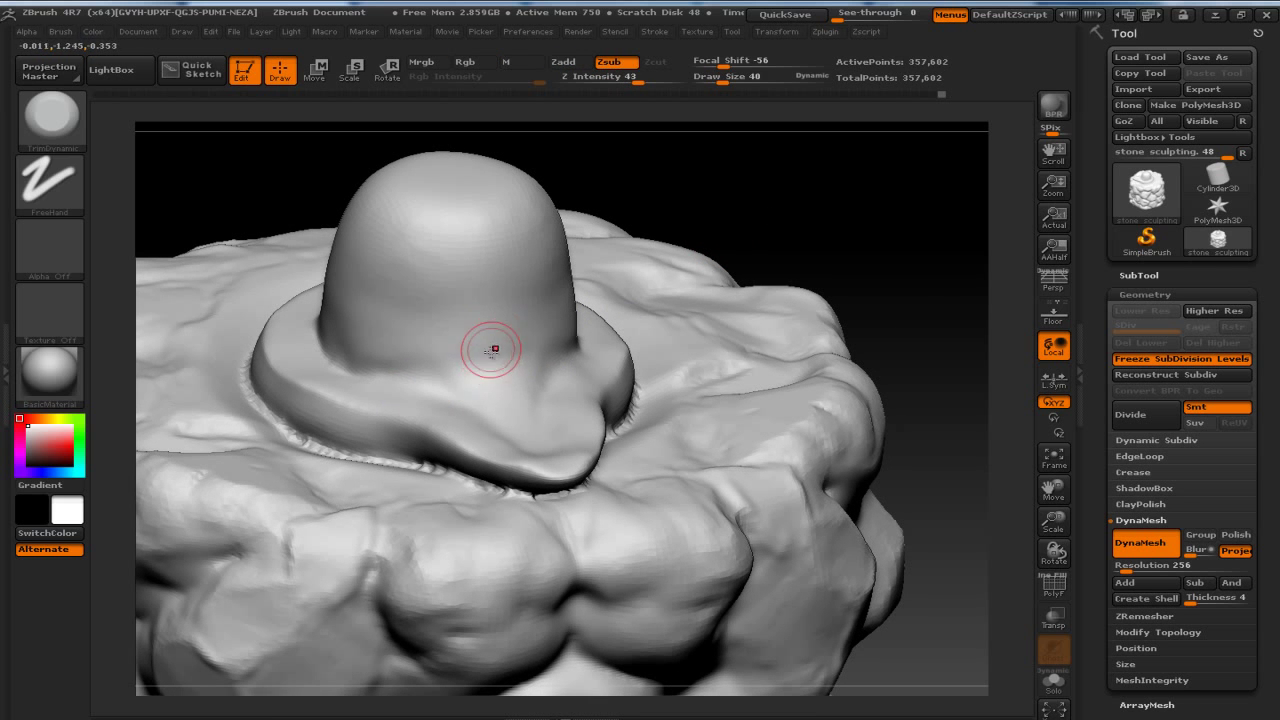
Switch back to the Standard brush with draw size 65 and focal shift -2.
{"action": "key", "text": "b"}
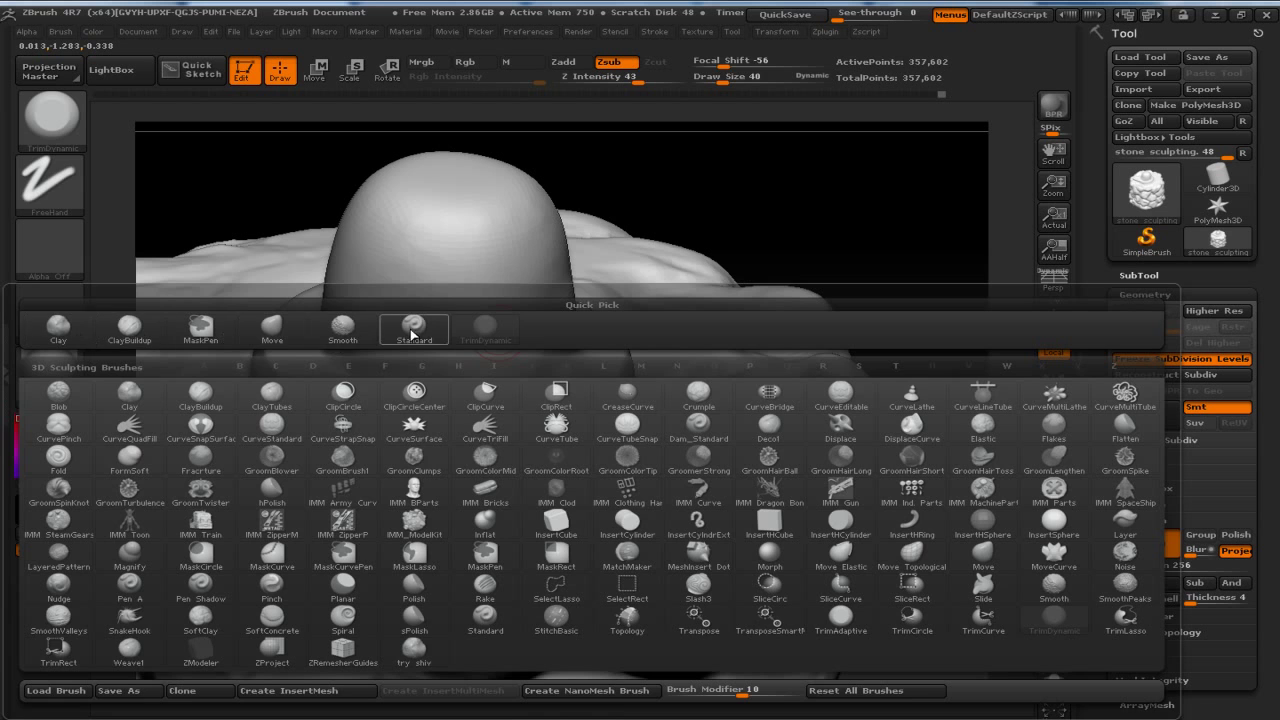
{"action": "left_click", "coordinate": [411, 328]}
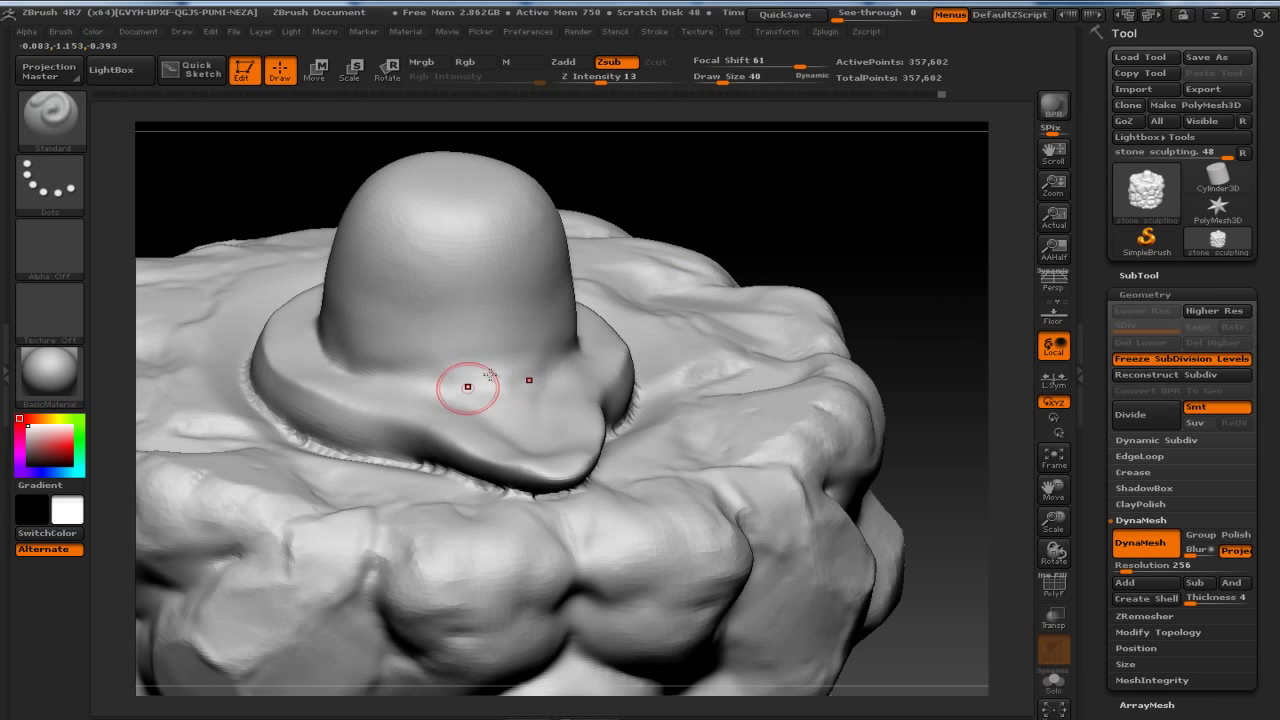
{"action": "left_click_drag", "start_coordinate": [466, 380], "coordinate": [513, 415]}
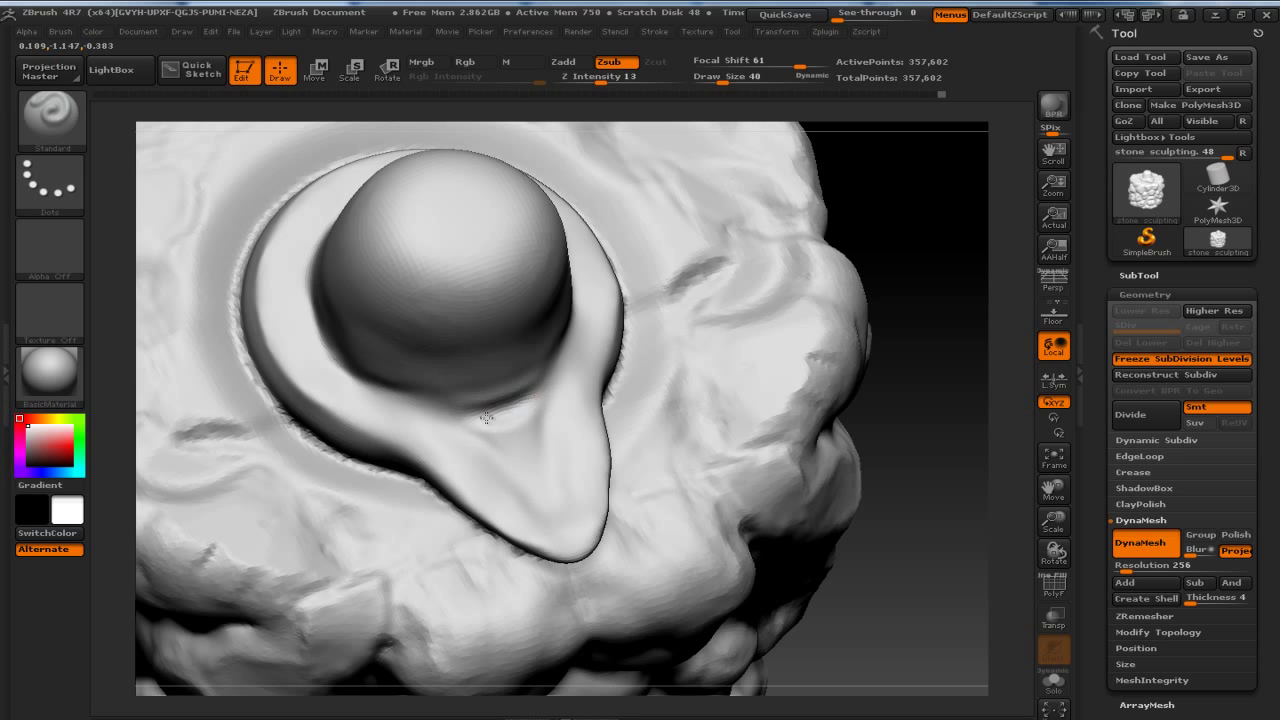
{"action": "key", "text": "shift"}
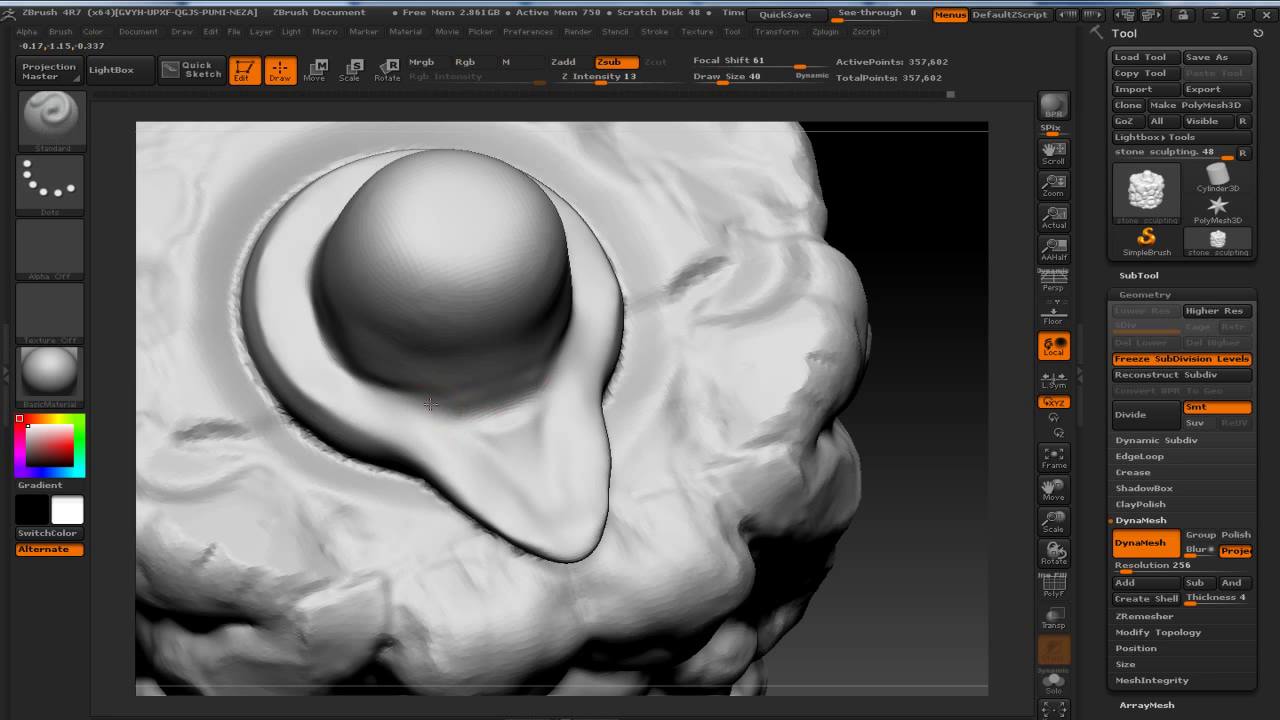
{"action": "key", "text": "shift"}
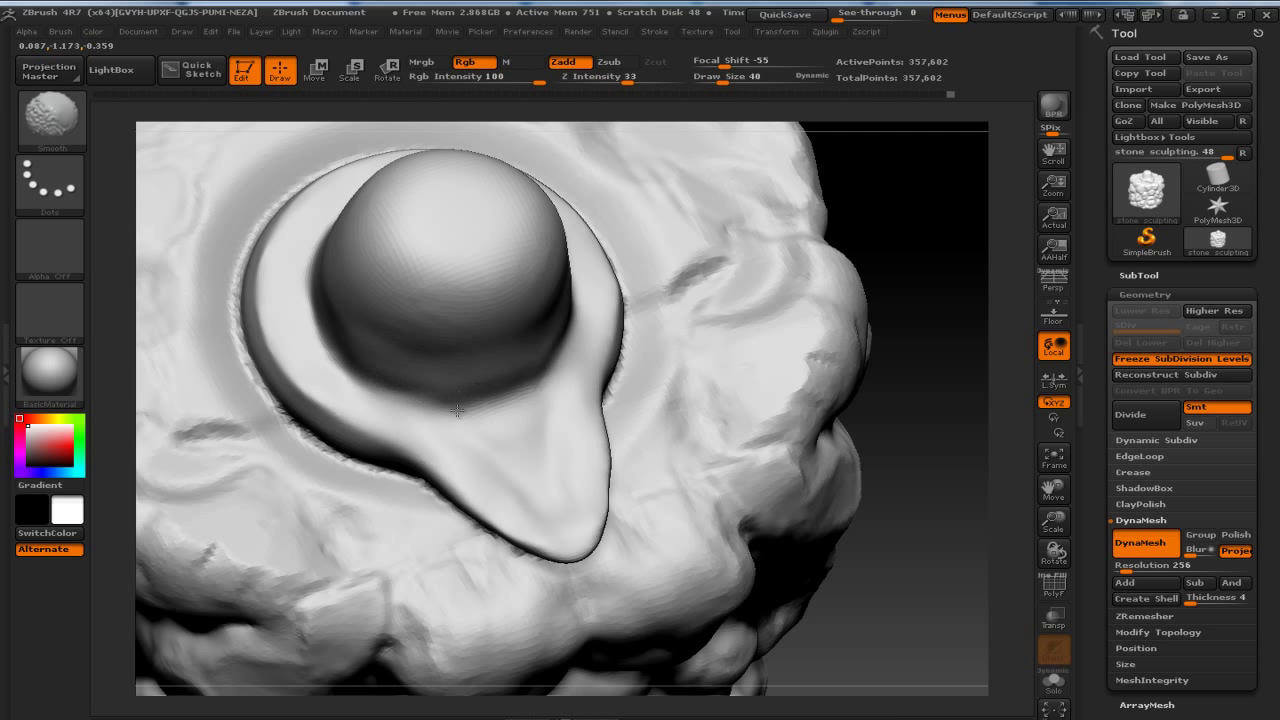
{"action": "key", "text": "f"}
{"action": "mouse_move", "coordinate": [914, 263]}
{"action": "left_mouse_down"}
{"action": "mouse_move", "coordinate": [863, 217]}
{"action": "mouse_move", "coordinate": [812, 332]}
{"action": "mouse_move", "coordinate": [861, 472]}
{"action": "mouse_move", "coordinate": [820, 430]}
{"action": "mouse_move", "coordinate": [842, 427]}
{"action": "mouse_move", "coordinate": [705, 413]}
{"action": "left_mouse_up"}
{"action": "key", "text": "bracketright"}
{"action": "key", "text": "bracketright"}
{"action": "key", "text": "bracketright"}
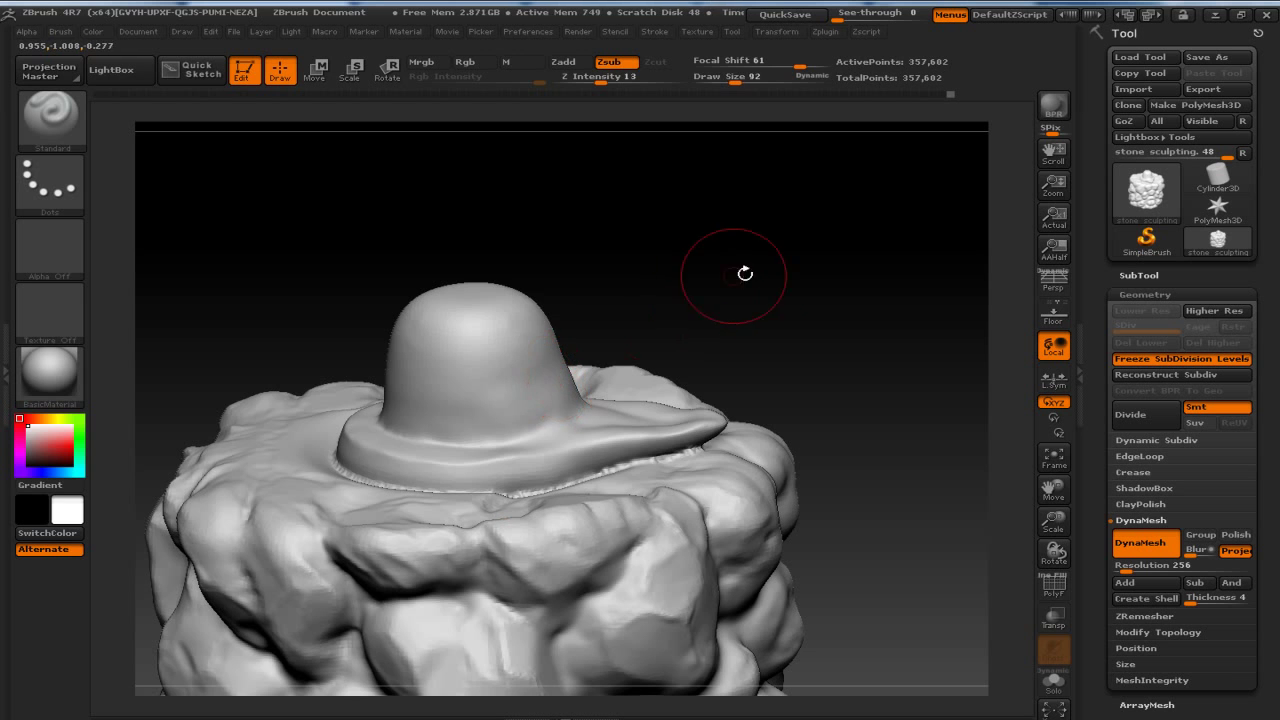
{"action": "key", "text": "space"}
{"action": "key", "text": "space"}
{"action": "left_click_drag", "start_coordinate": [767, 280], "coordinate": [721, 314]}
Fill the gouged rim crease with Zadd and smooth it, then check the cap from above.
{"action": "key", "text": "shift"}
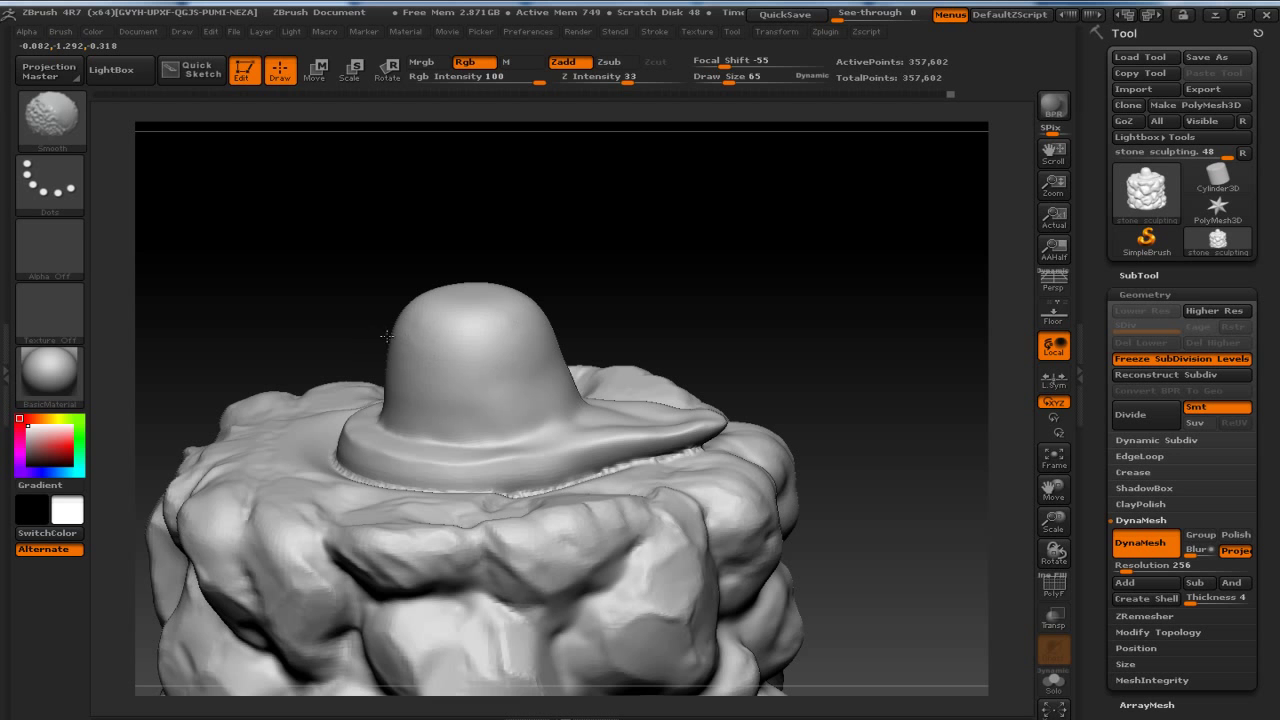
{"action": "left_click_drag", "start_coordinate": [766, 266], "coordinate": [612, 344]}
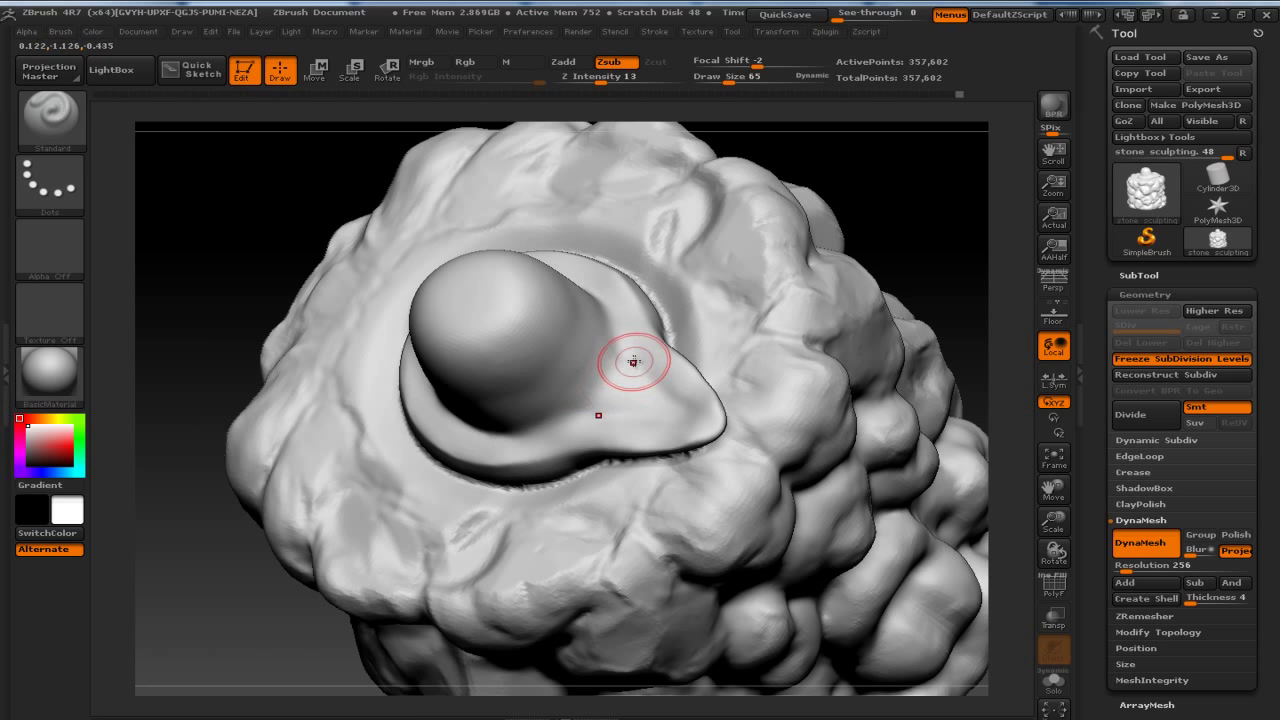
{"action": "left_click", "coordinate": [563, 62]}
{"action": "left_click_drag", "start_coordinate": [660, 327], "coordinate": [625, 338]}
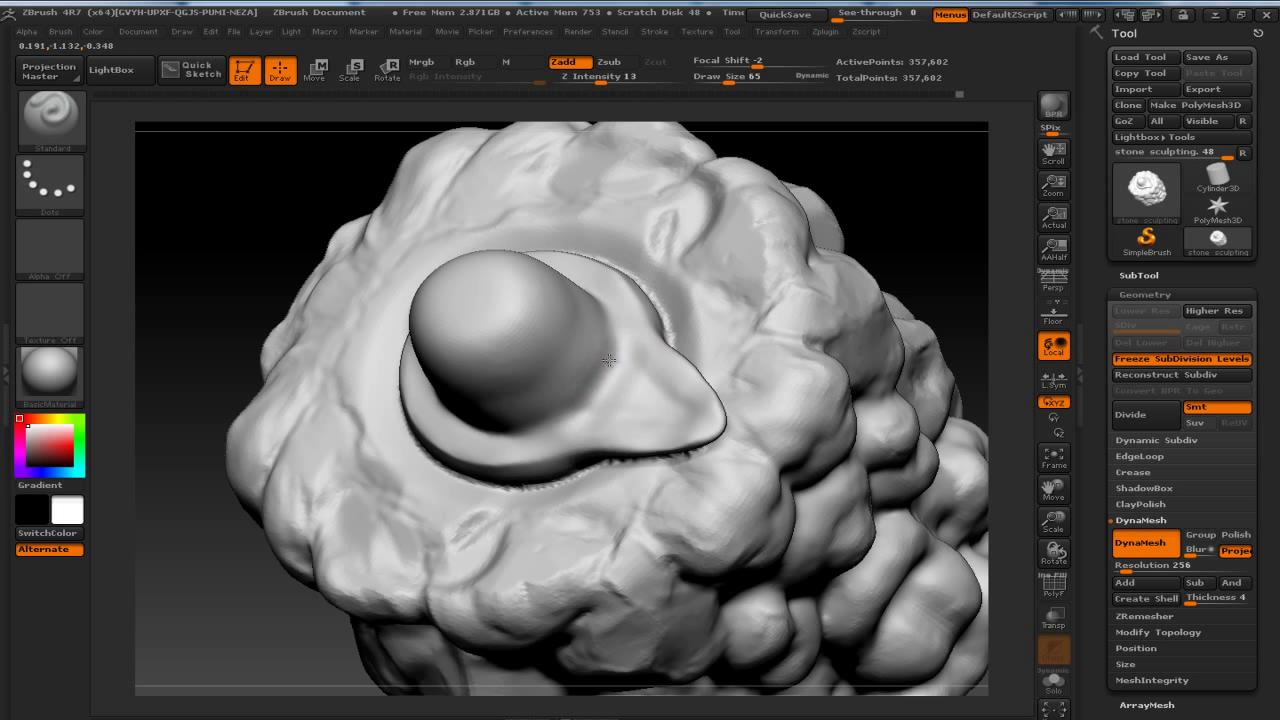
{"action": "key", "text": "shift"}
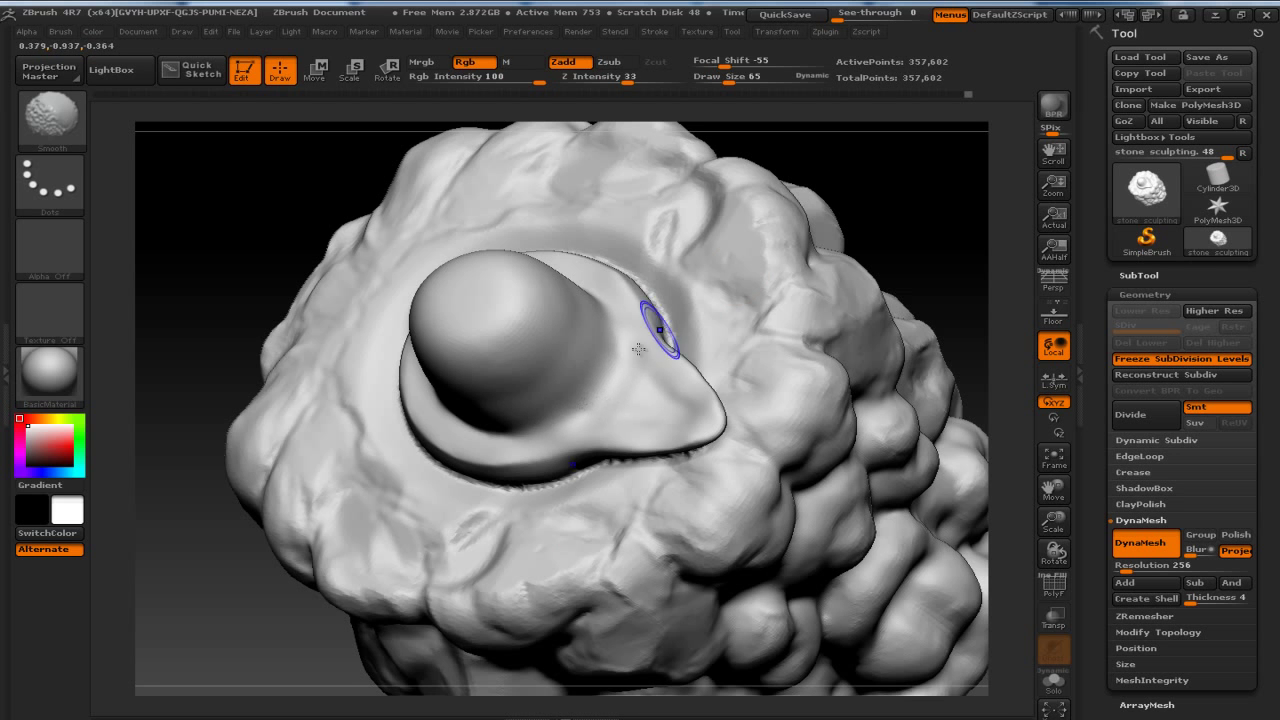
{"action": "left_click_drag", "start_coordinate": [880, 208], "coordinate": [757, 403]}
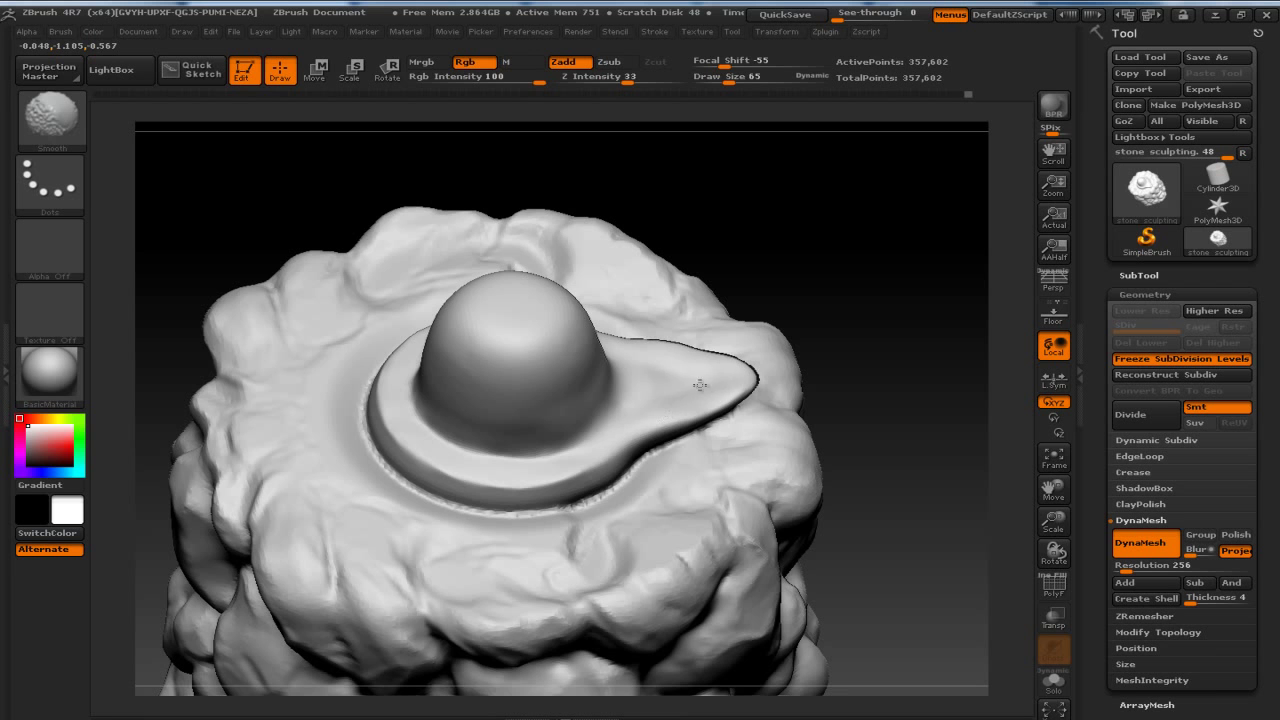
{"action": "mouse_move", "coordinate": [772, 311]}
{"action": "left_mouse_down"}
{"action": "mouse_move", "coordinate": [891, 374]}
{"action": "mouse_move", "coordinate": [946, 289]}
{"action": "mouse_move", "coordinate": [838, 407]}
{"action": "left_mouse_up"}
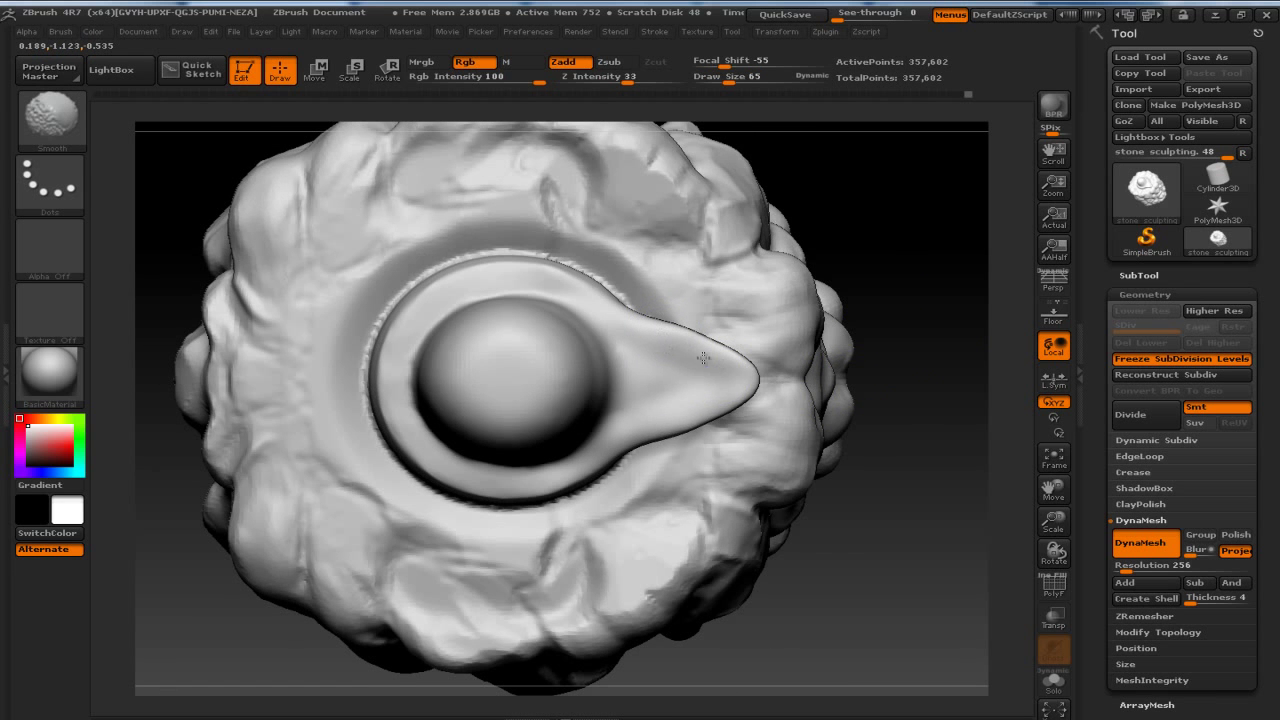
{"action": "mouse_move", "coordinate": [920, 457]}
{"action": "left_mouse_down"}
{"action": "mouse_move", "coordinate": [928, 316]}
{"action": "mouse_move", "coordinate": [921, 365]}
{"action": "left_mouse_up"}
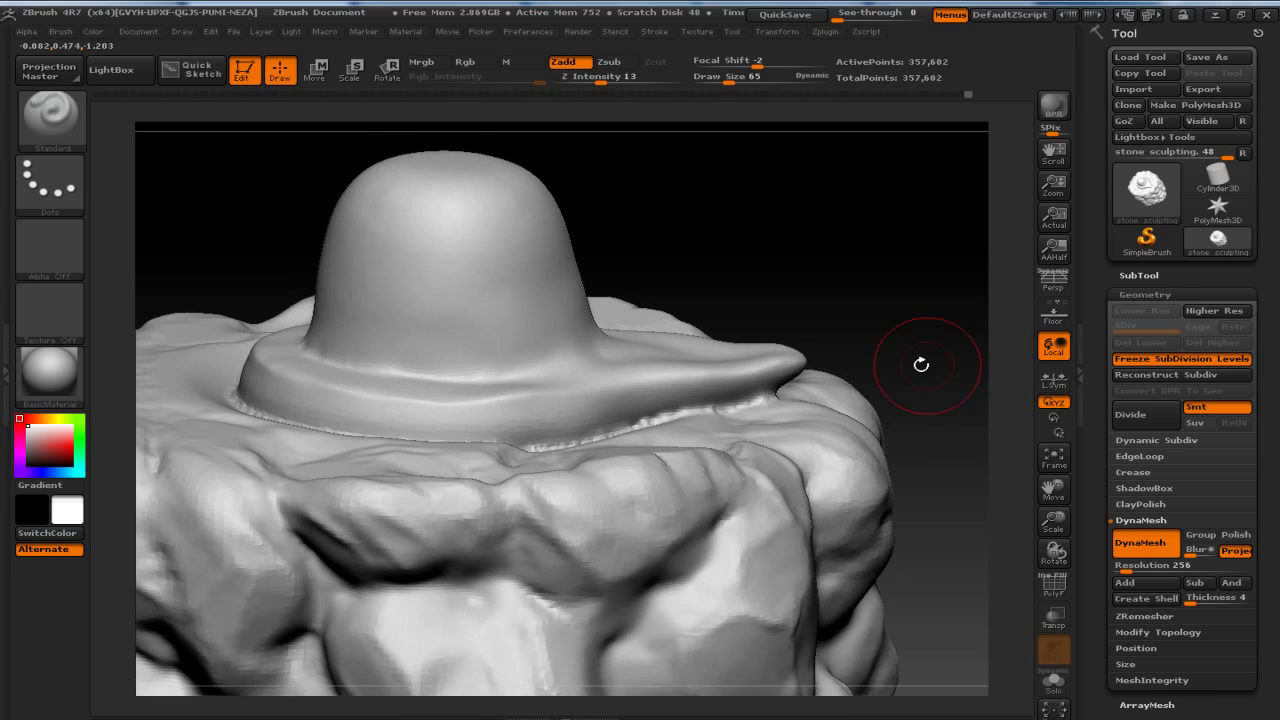
{"action": "left_click_drag", "start_coordinate": [866, 317], "coordinate": [886, 253], "text": "alt"}
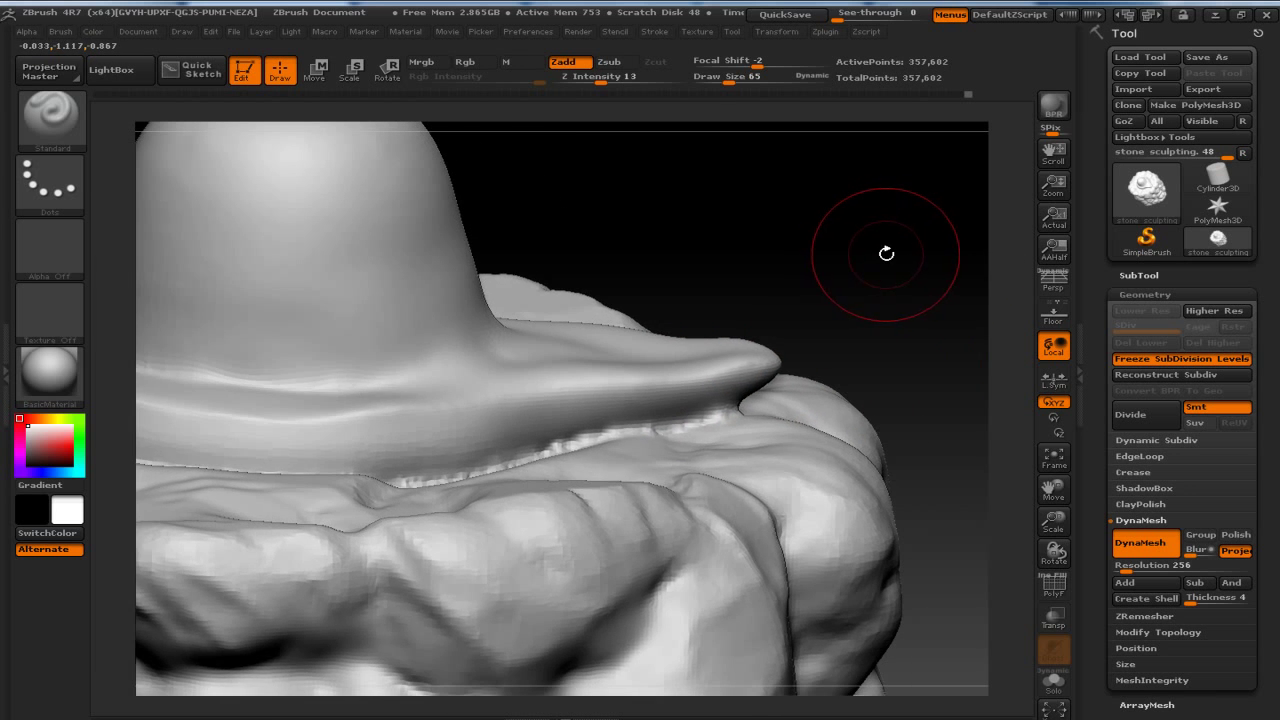
Flatten the rim around the cap with TrimDynamic, smoothing between trims, then review the whole model.
{"action": "key", "text": "b"}
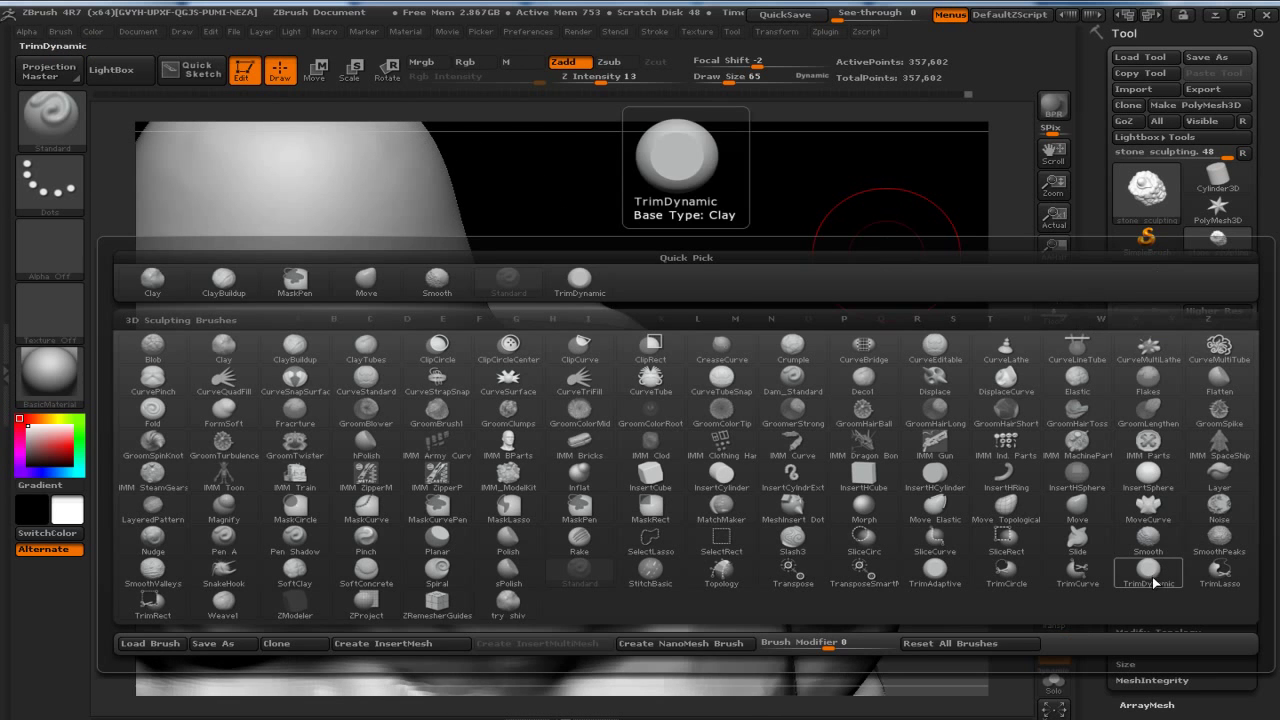
{"action": "left_click", "coordinate": [1152, 576]}
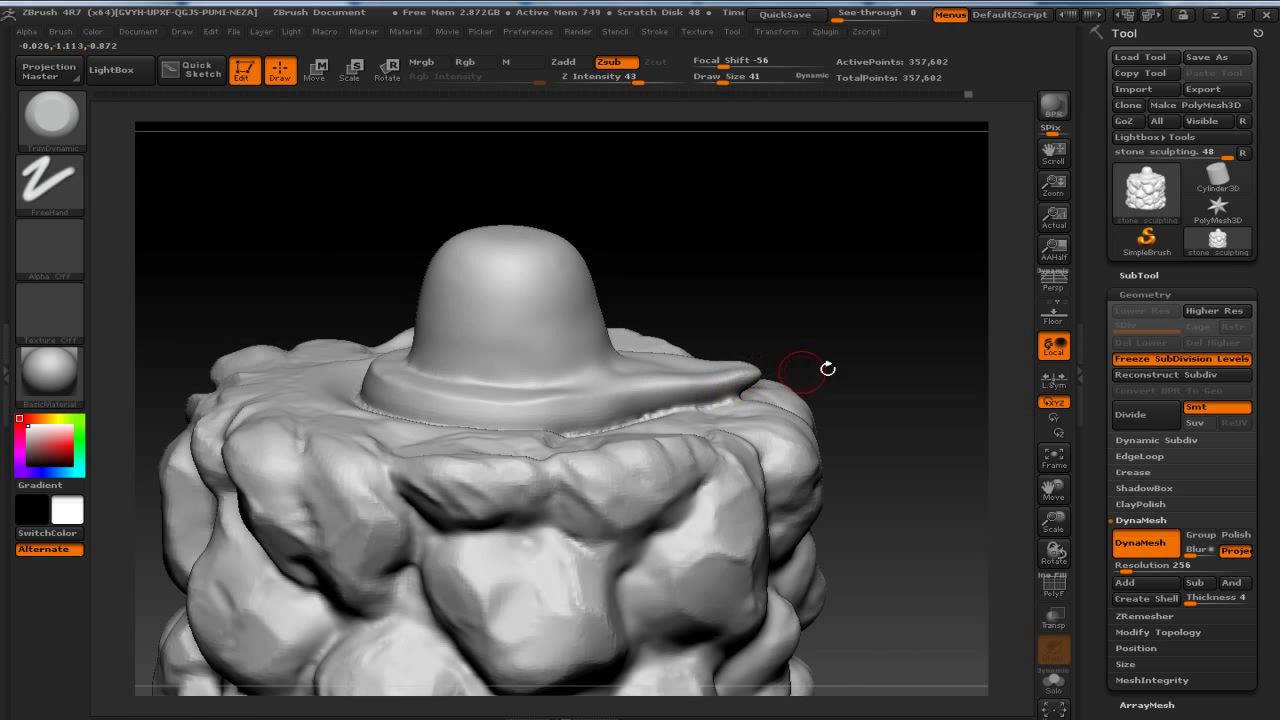
{"action": "left_click_drag", "start_coordinate": [828, 369], "coordinate": [737, 457], "text": "alt"}
{"action": "left_click_drag", "start_coordinate": [694, 417], "coordinate": [769, 408]}
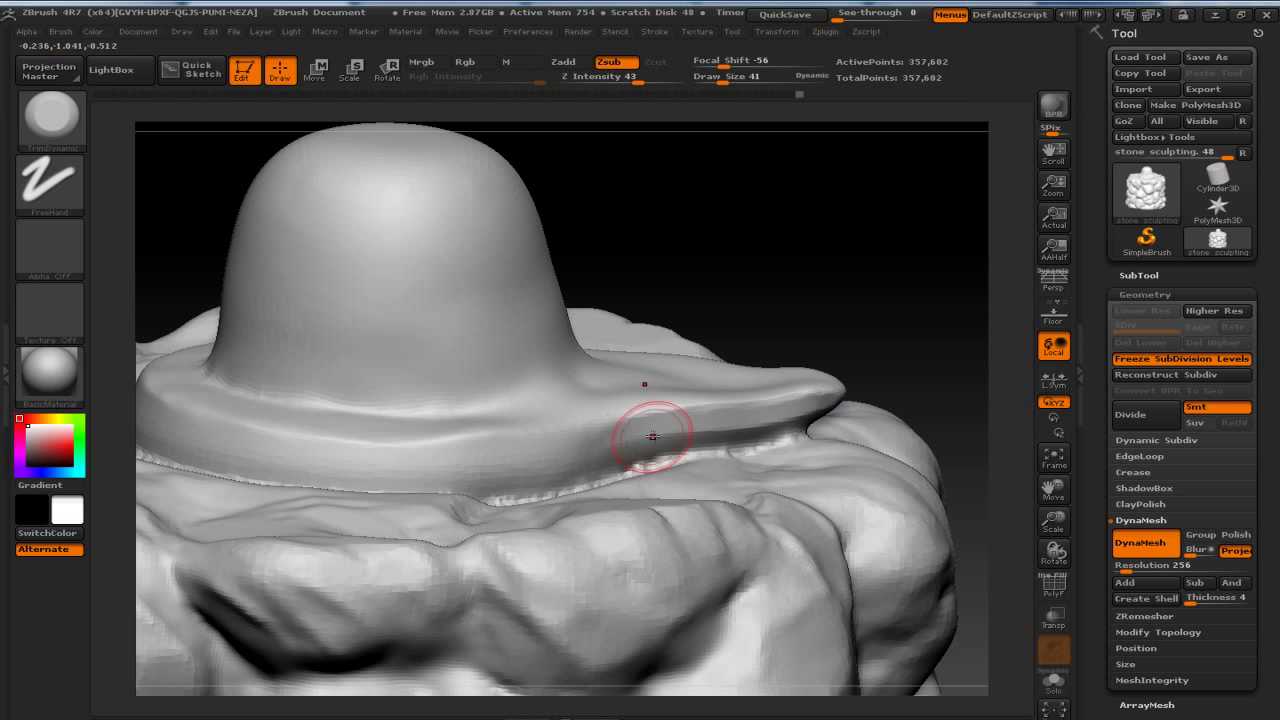
{"action": "key", "text": "shift"}
{"action": "key", "text": "alt"}
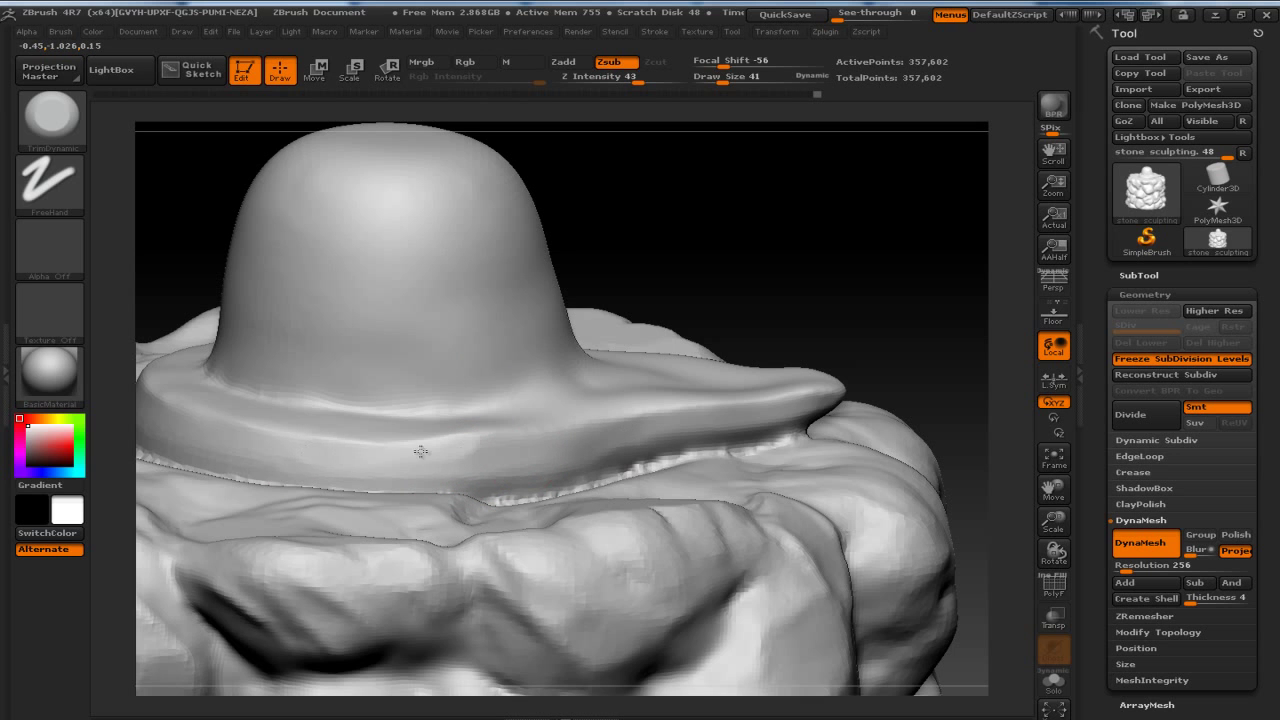
{"action": "key", "text": "shift"}
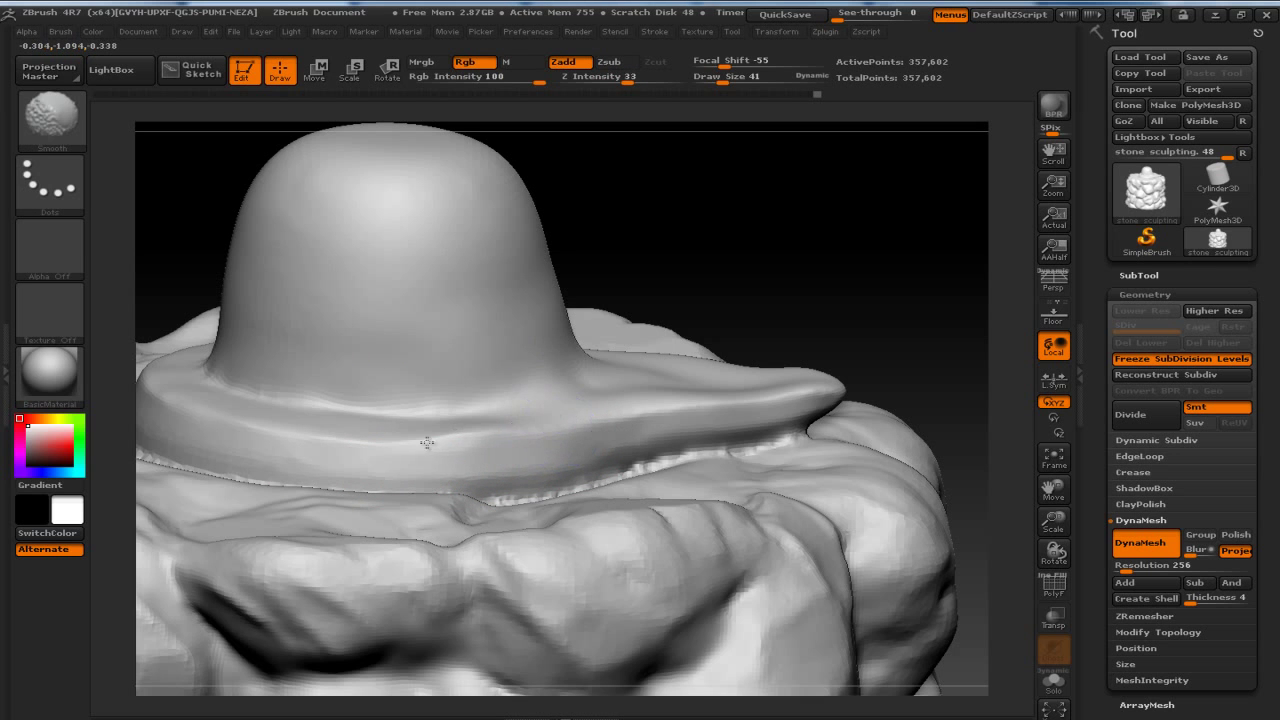
{"action": "mouse_move", "coordinate": [929, 249]}
{"action": "left_mouse_down", "text": "shift"}
{"action": "mouse_move", "coordinate": [949, 292]}
{"action": "mouse_move", "coordinate": [857, 400]}
{"action": "left_mouse_up", "text": "shift"}
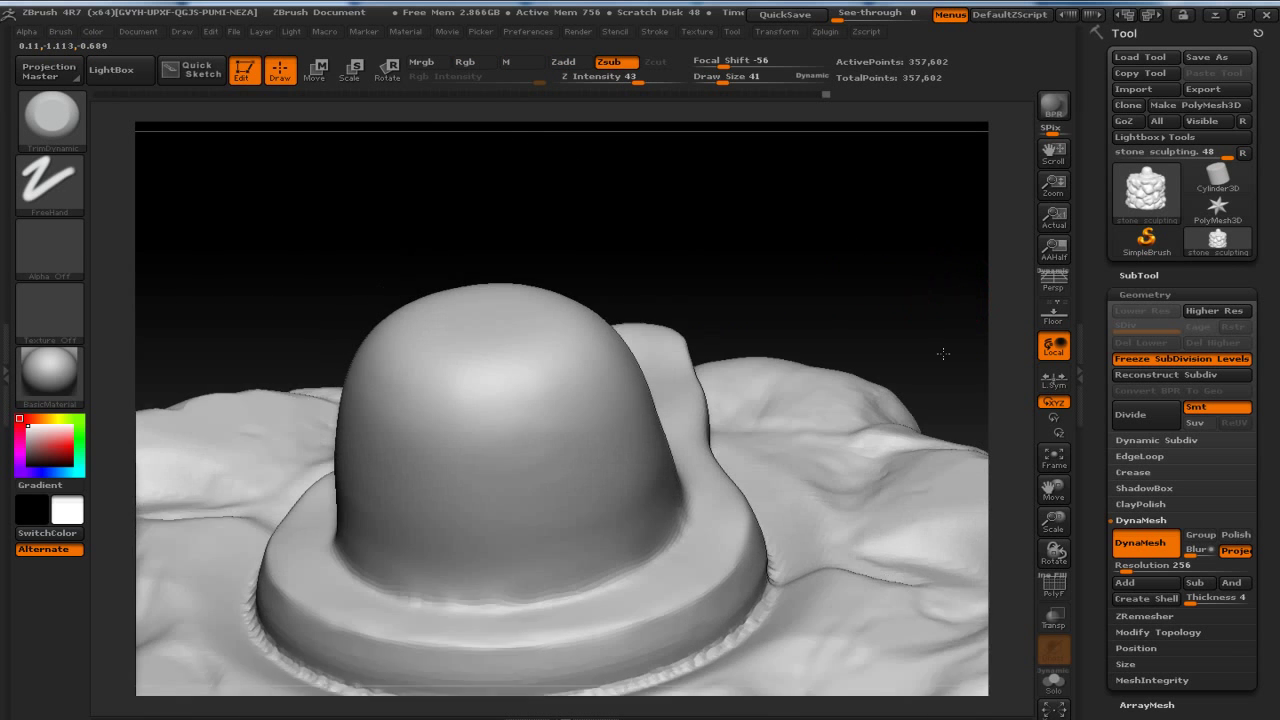
{"action": "mouse_move", "coordinate": [905, 215]}
{"action": "left_mouse_down"}
{"action": "mouse_move", "coordinate": [920, 194]}
{"action": "mouse_move", "coordinate": [822, 425]}
{"action": "left_mouse_up"}
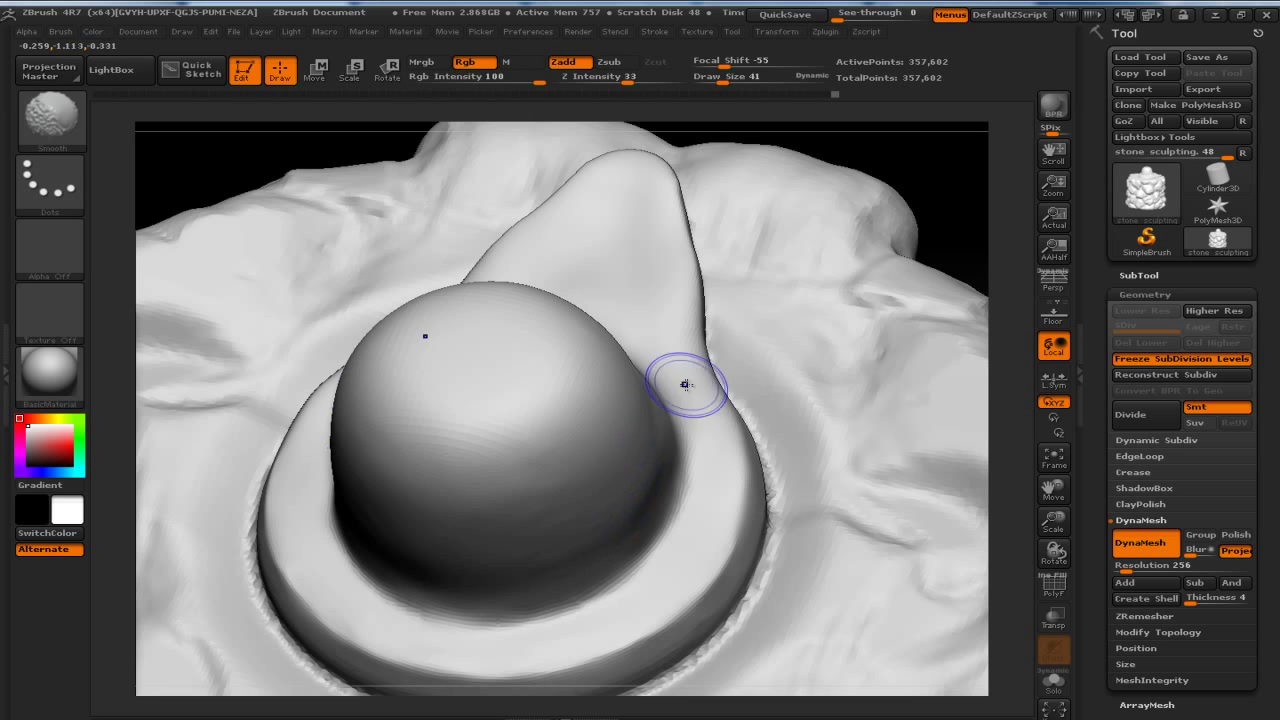
{"action": "mouse_move", "coordinate": [943, 200]}
{"action": "left_mouse_down"}
{"action": "mouse_move", "coordinate": [792, 213]}
{"action": "mouse_move", "coordinate": [813, 285]}
{"action": "mouse_move", "coordinate": [549, 458]}
{"action": "left_mouse_up"}
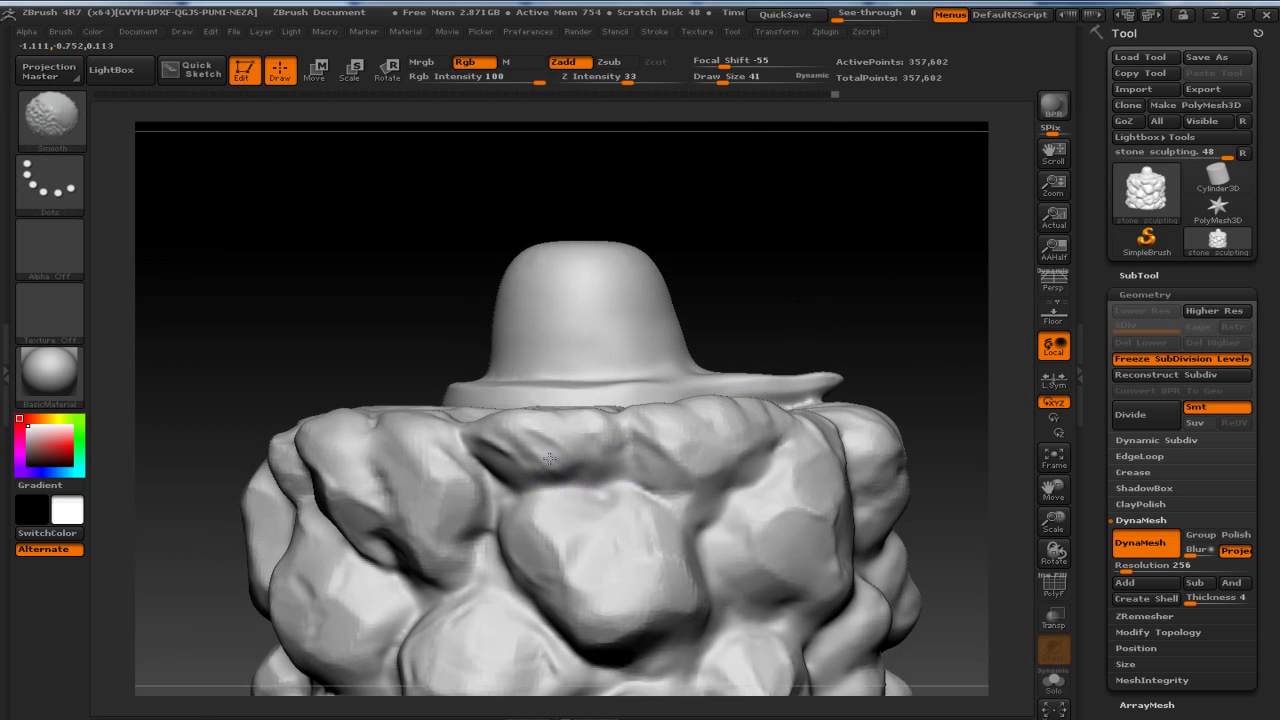
{"action": "left_click_drag", "start_coordinate": [764, 435], "coordinate": [944, 232], "text": "alt"}
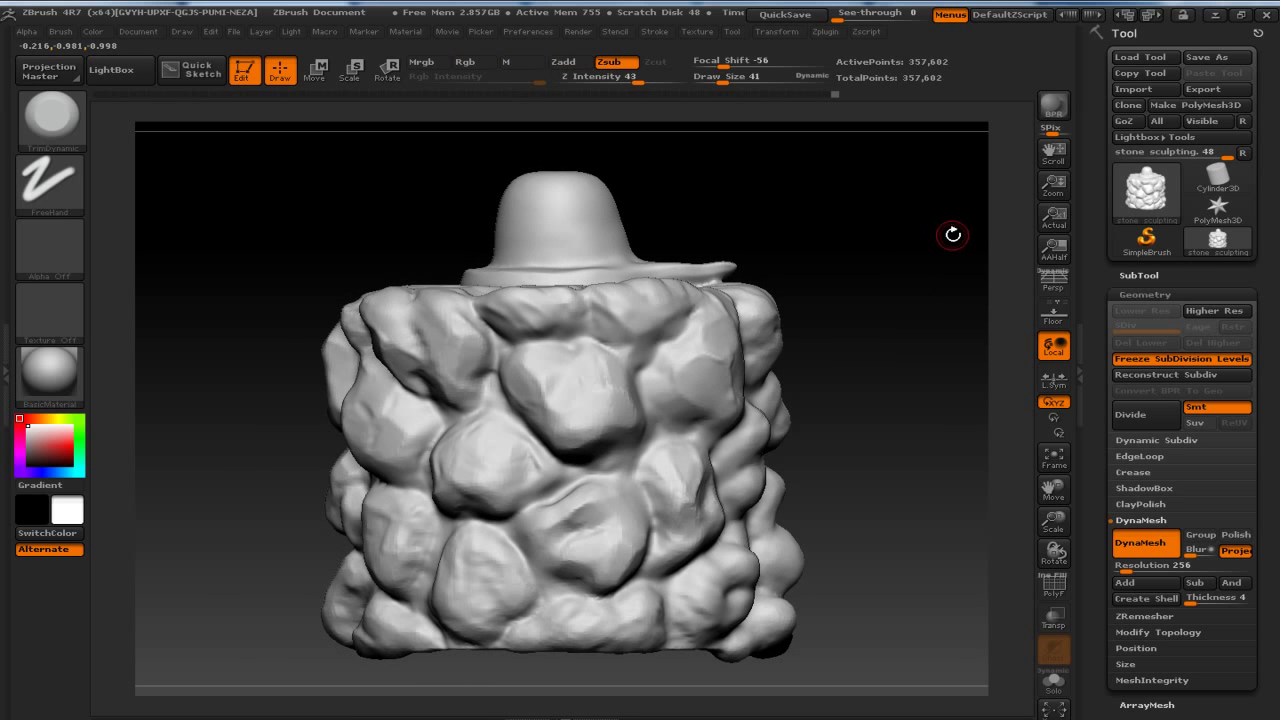
{"action": "key", "text": "alt+Tab"}
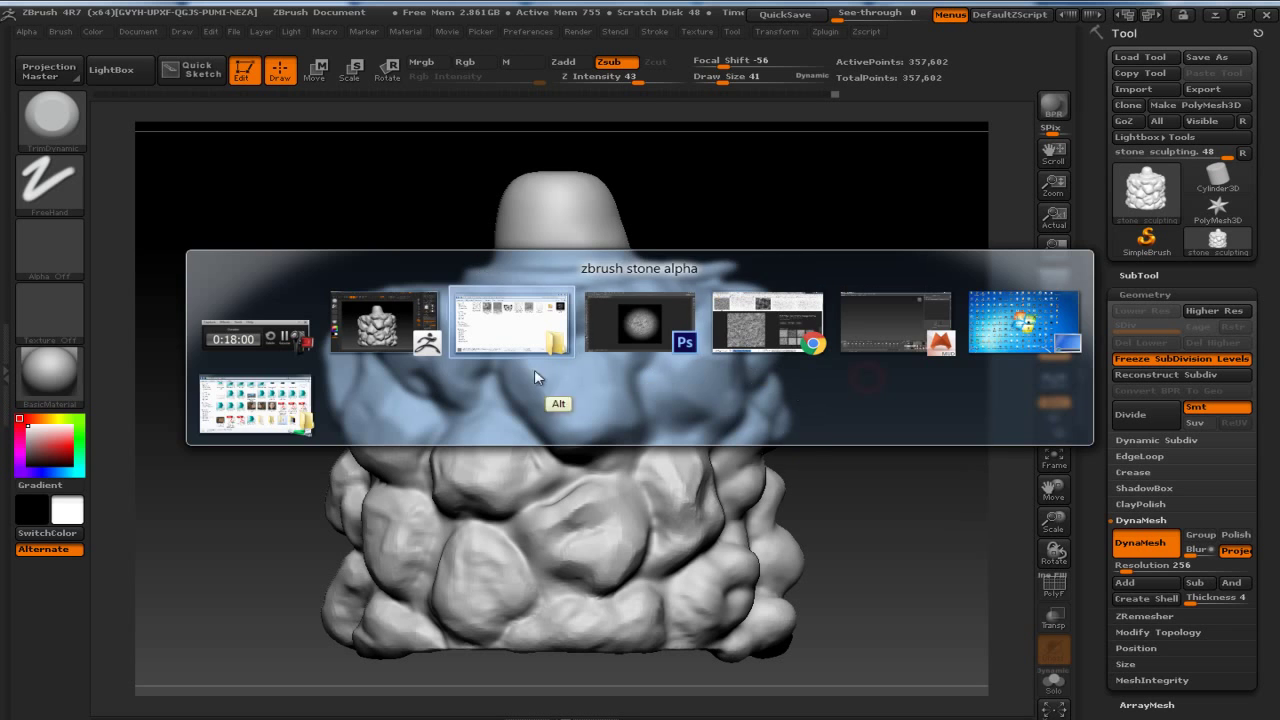
Apply Surface Noise with Noise Scale 29.05884 and Strength -0.0006 to the whole column.
{"action": "left_click", "coordinate": [255, 345]}
{"action": "left_click", "coordinate": [1191, 634]}
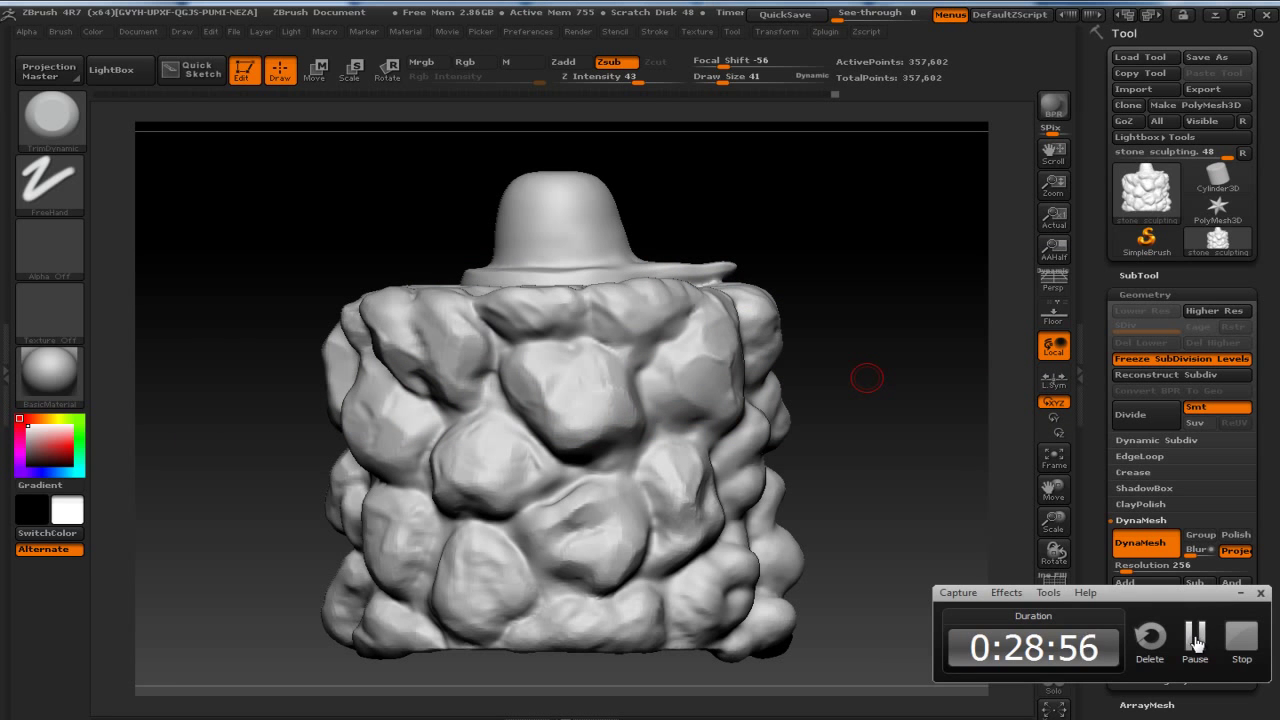
{"action": "left_click", "coordinate": [1135, 319]}
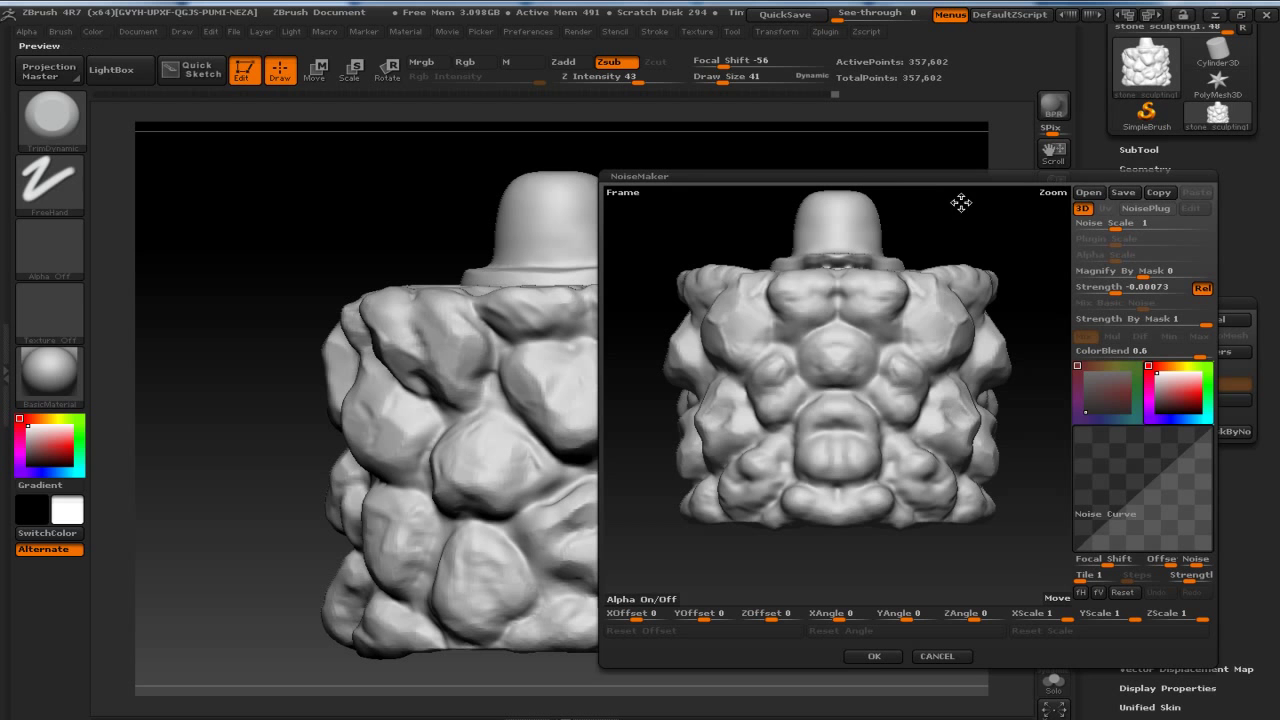
{"action": "left_click_drag", "start_coordinate": [1116, 227], "coordinate": [1152, 233]}
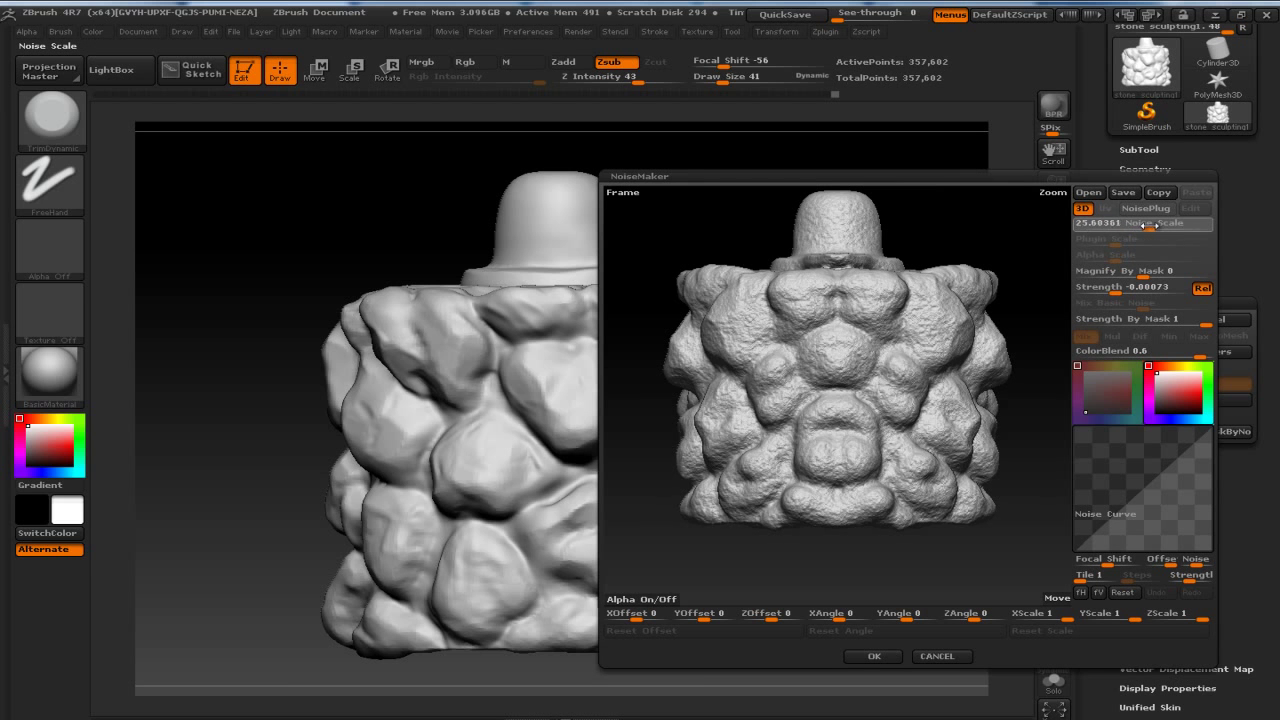
{"action": "left_click", "coordinate": [1122, 286]}
{"action": "left_click_drag", "start_coordinate": [1122, 288], "coordinate": [1116, 288]}
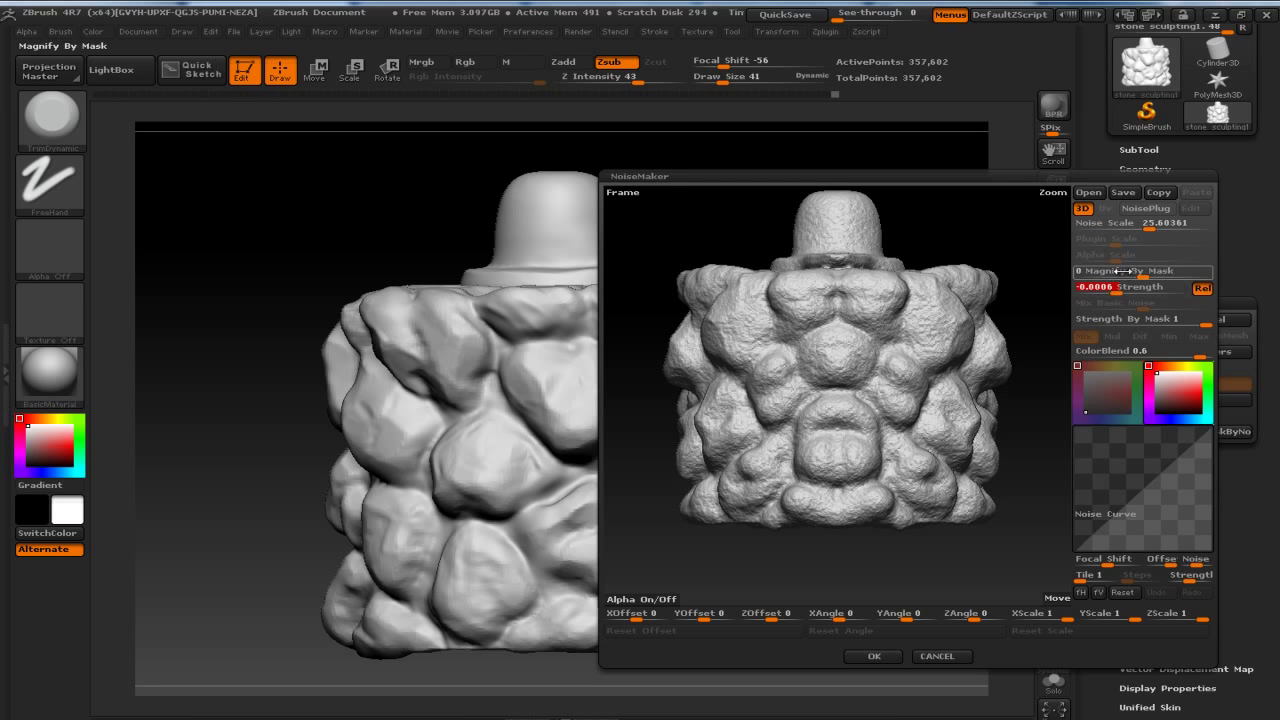
{"action": "left_click_drag", "start_coordinate": [1146, 230], "coordinate": [1152, 230]}
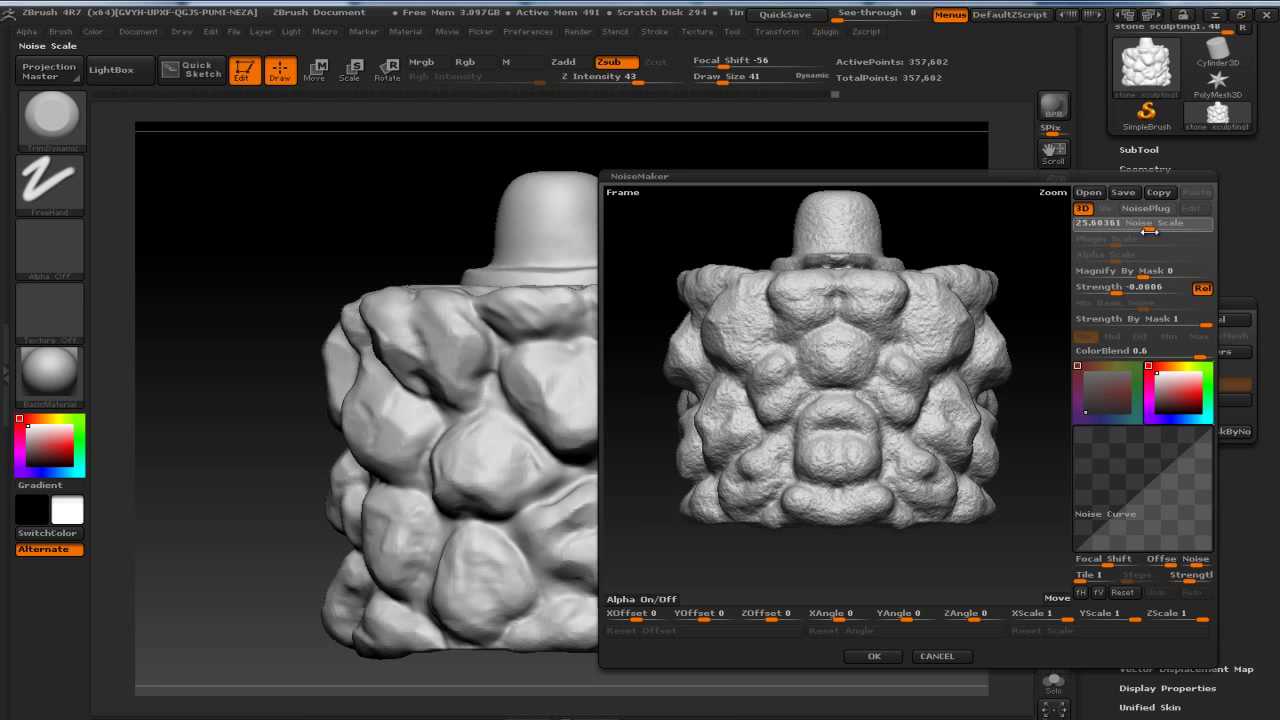
{"action": "left_click", "coordinate": [883, 657]}
{"action": "mouse_move", "coordinate": [908, 394]}
{"action": "left_mouse_down"}
{"action": "mouse_move", "coordinate": [830, 391]}
{"action": "mouse_move", "coordinate": [843, 420]}
{"action": "mouse_move", "coordinate": [729, 391]}
{"action": "mouse_move", "coordinate": [894, 357]}
{"action": "mouse_move", "coordinate": [960, 365]}
{"action": "left_mouse_up"}
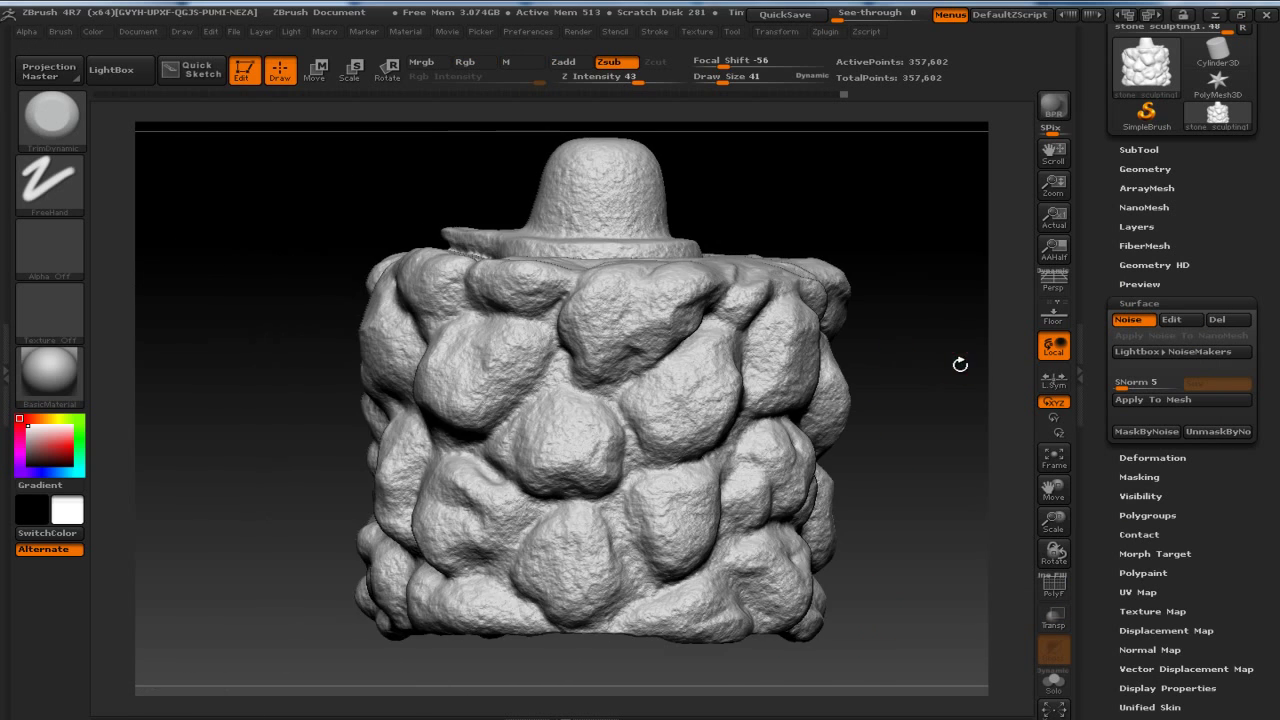
{"action": "mouse_move", "coordinate": [901, 239]}
{"action": "left_mouse_down"}
{"action": "mouse_move", "coordinate": [946, 183]}
{"action": "mouse_move", "coordinate": [869, 194]}
{"action": "mouse_move", "coordinate": [997, 231]}
{"action": "mouse_move", "coordinate": [960, 200]}
{"action": "mouse_move", "coordinate": [962, 182]}
{"action": "mouse_move", "coordinate": [883, 197]}
{"action": "mouse_move", "coordinate": [920, 226]}
{"action": "mouse_move", "coordinate": [922, 390]}
{"action": "mouse_move", "coordinate": [955, 268]}
{"action": "mouse_move", "coordinate": [911, 371]}
{"action": "mouse_move", "coordinate": [883, 257]}
{"action": "left_mouse_up"}
{"action": "mouse_move", "coordinate": [910, 300]}
{"action": "left_mouse_down"}
{"action": "mouse_move", "coordinate": [945, 371]}
{"action": "mouse_move", "coordinate": [943, 356]}
{"action": "left_mouse_up"}
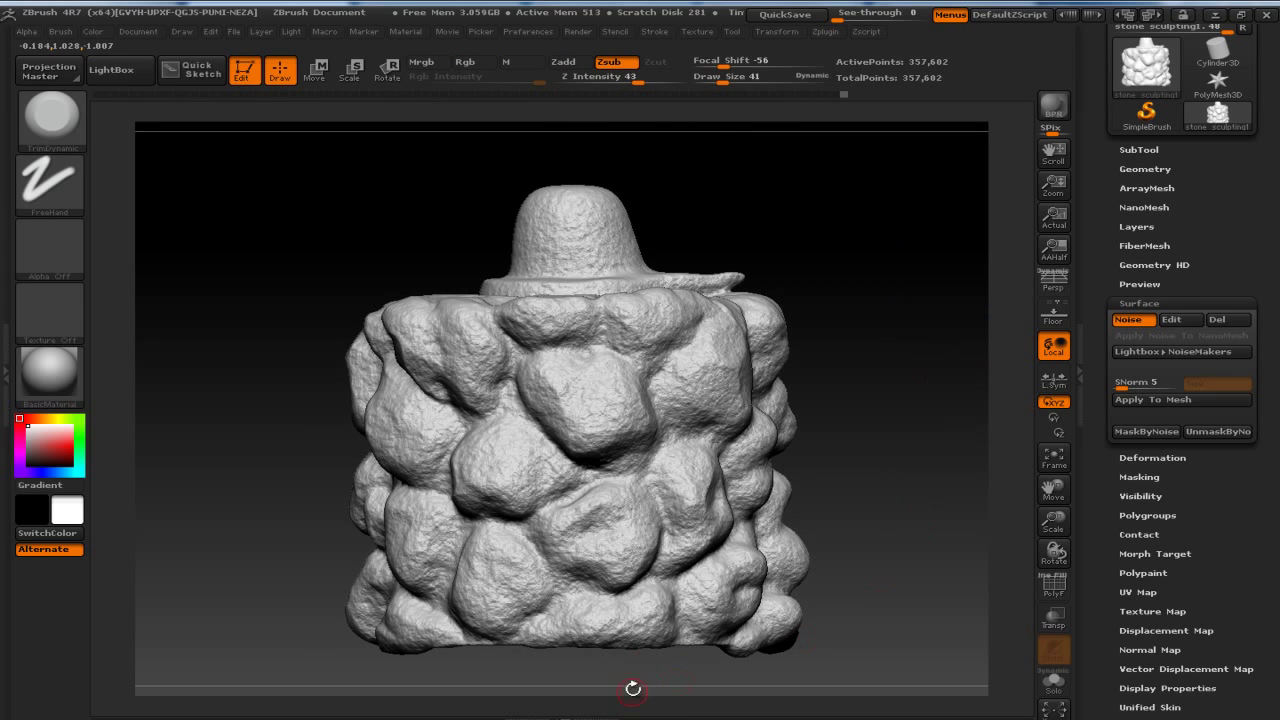